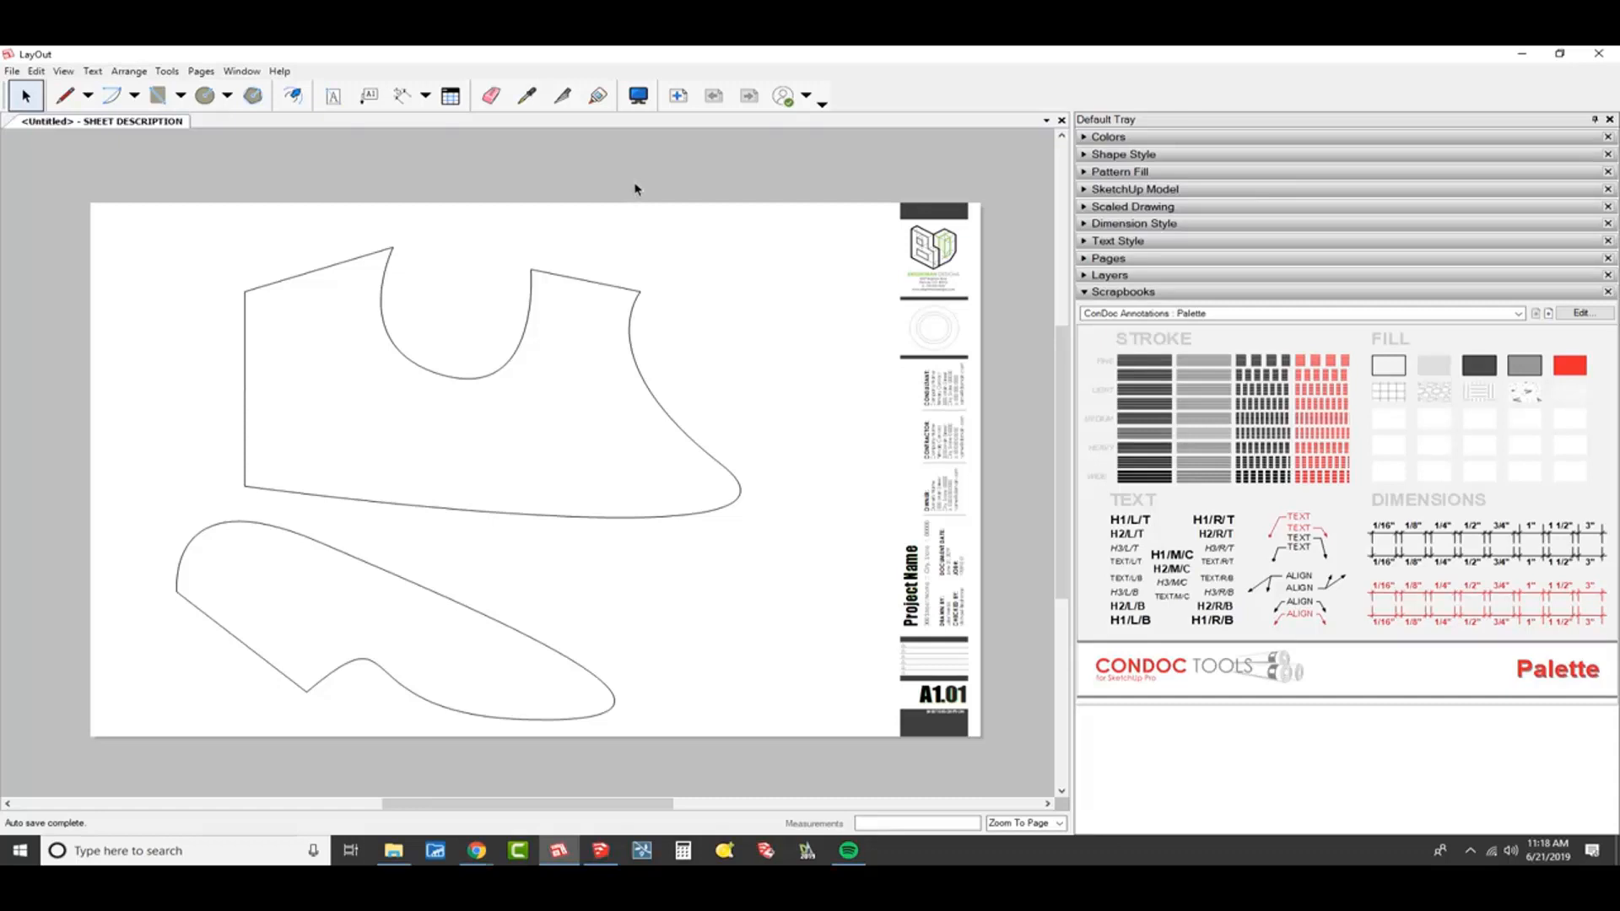
- Switch to SketchUp, close Model Info, and open the Master Suite model from the desktop's LAYOUT MYTHS folder without saving the untitled model
click(599, 850)
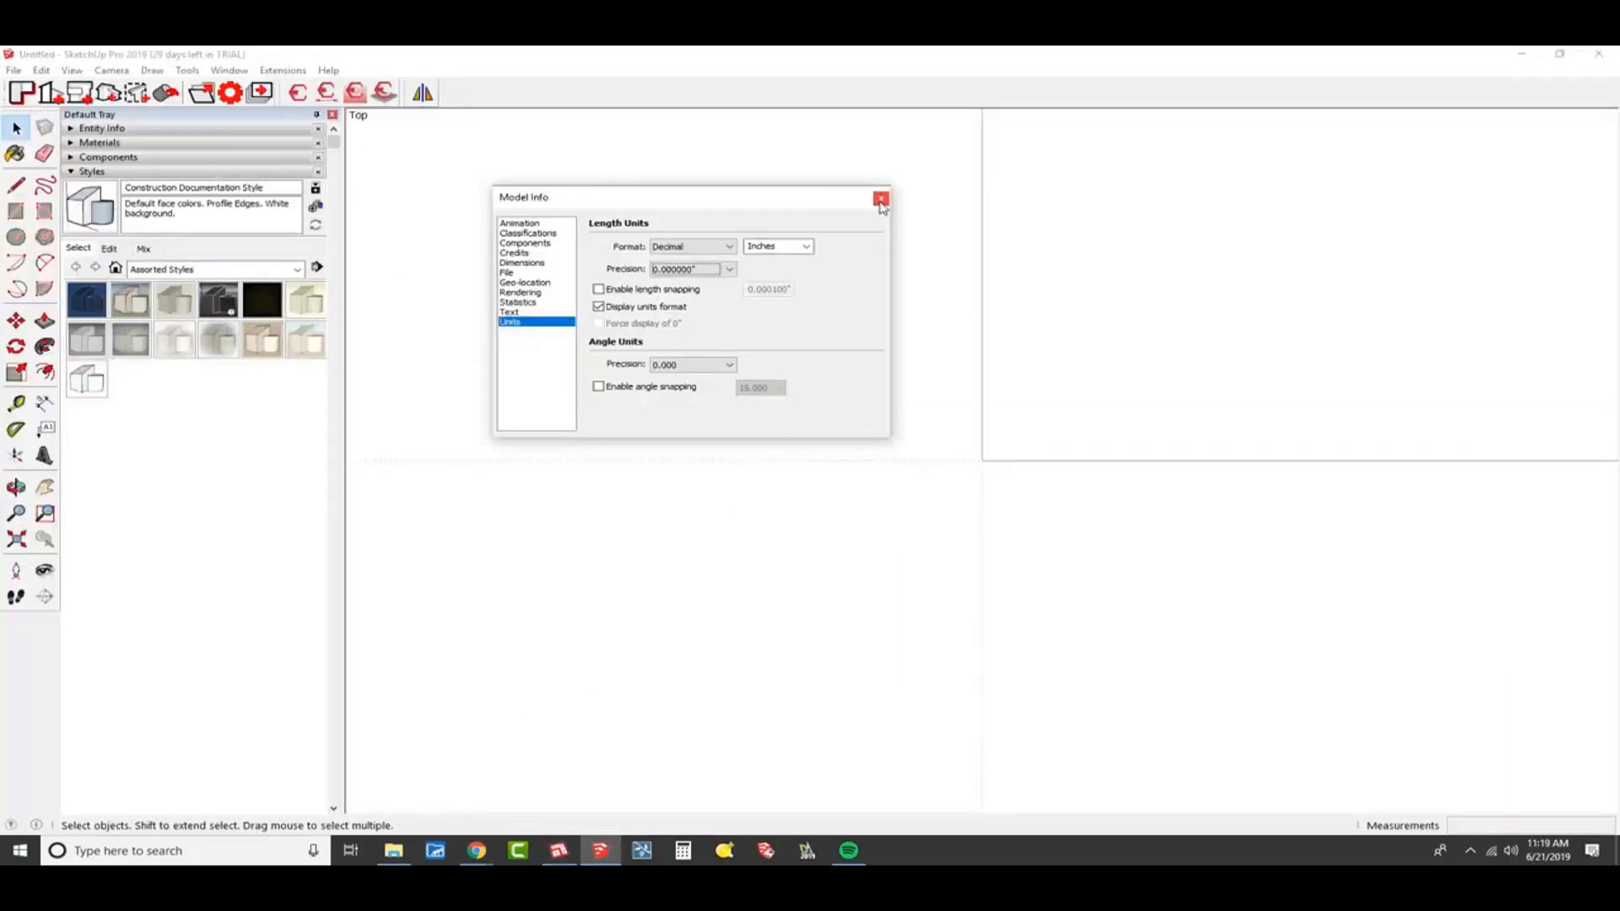
click(881, 200)
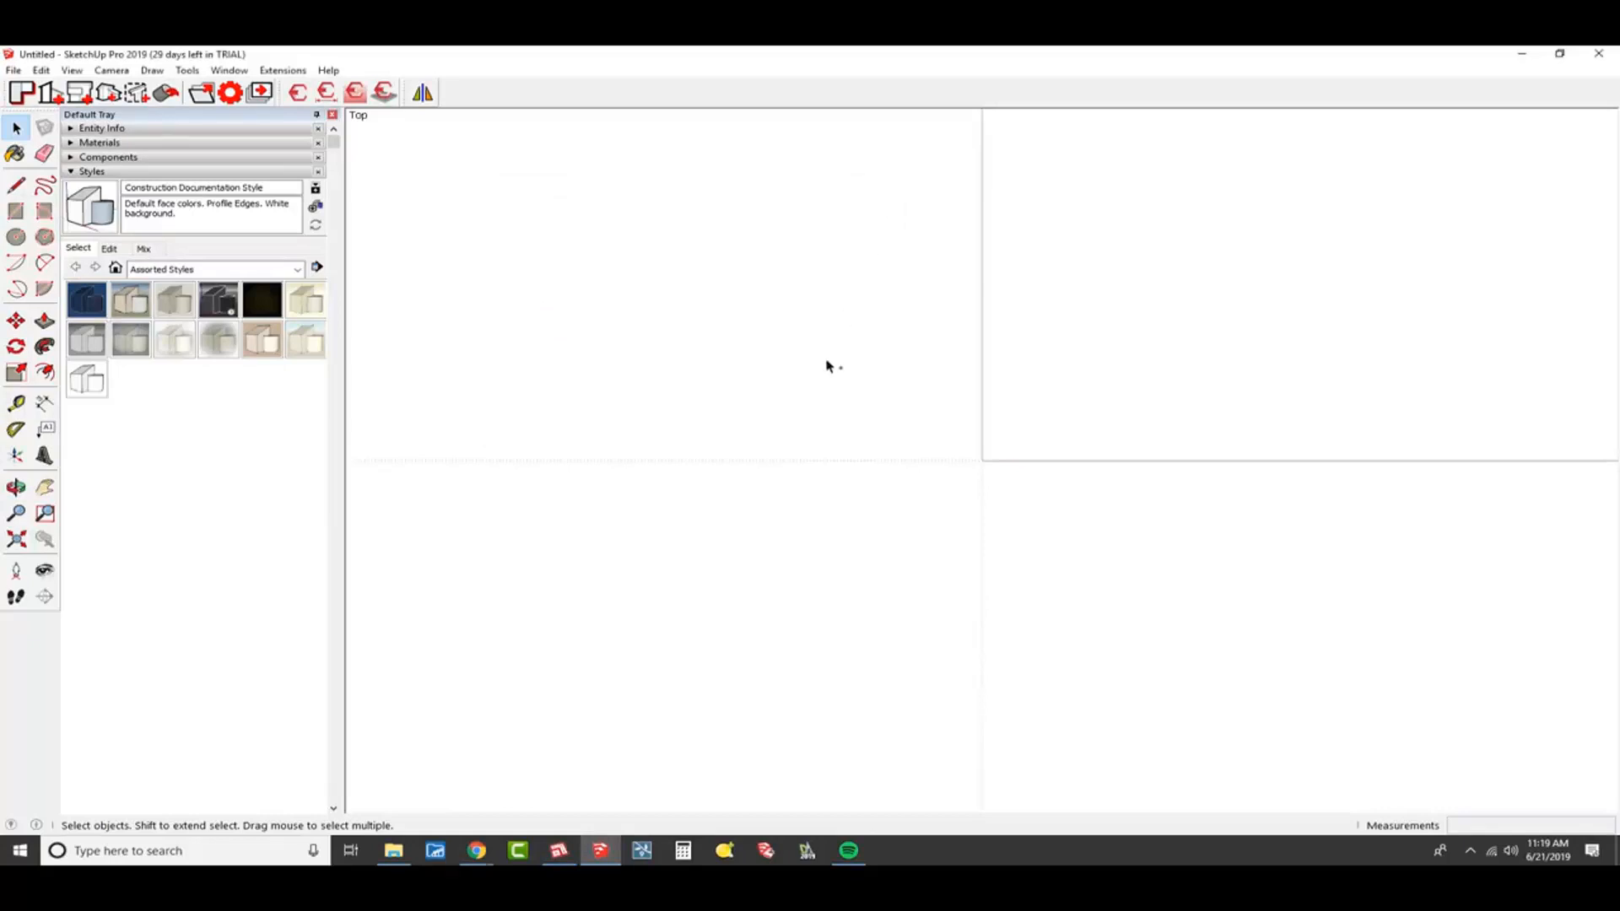
key(ctrl+o)
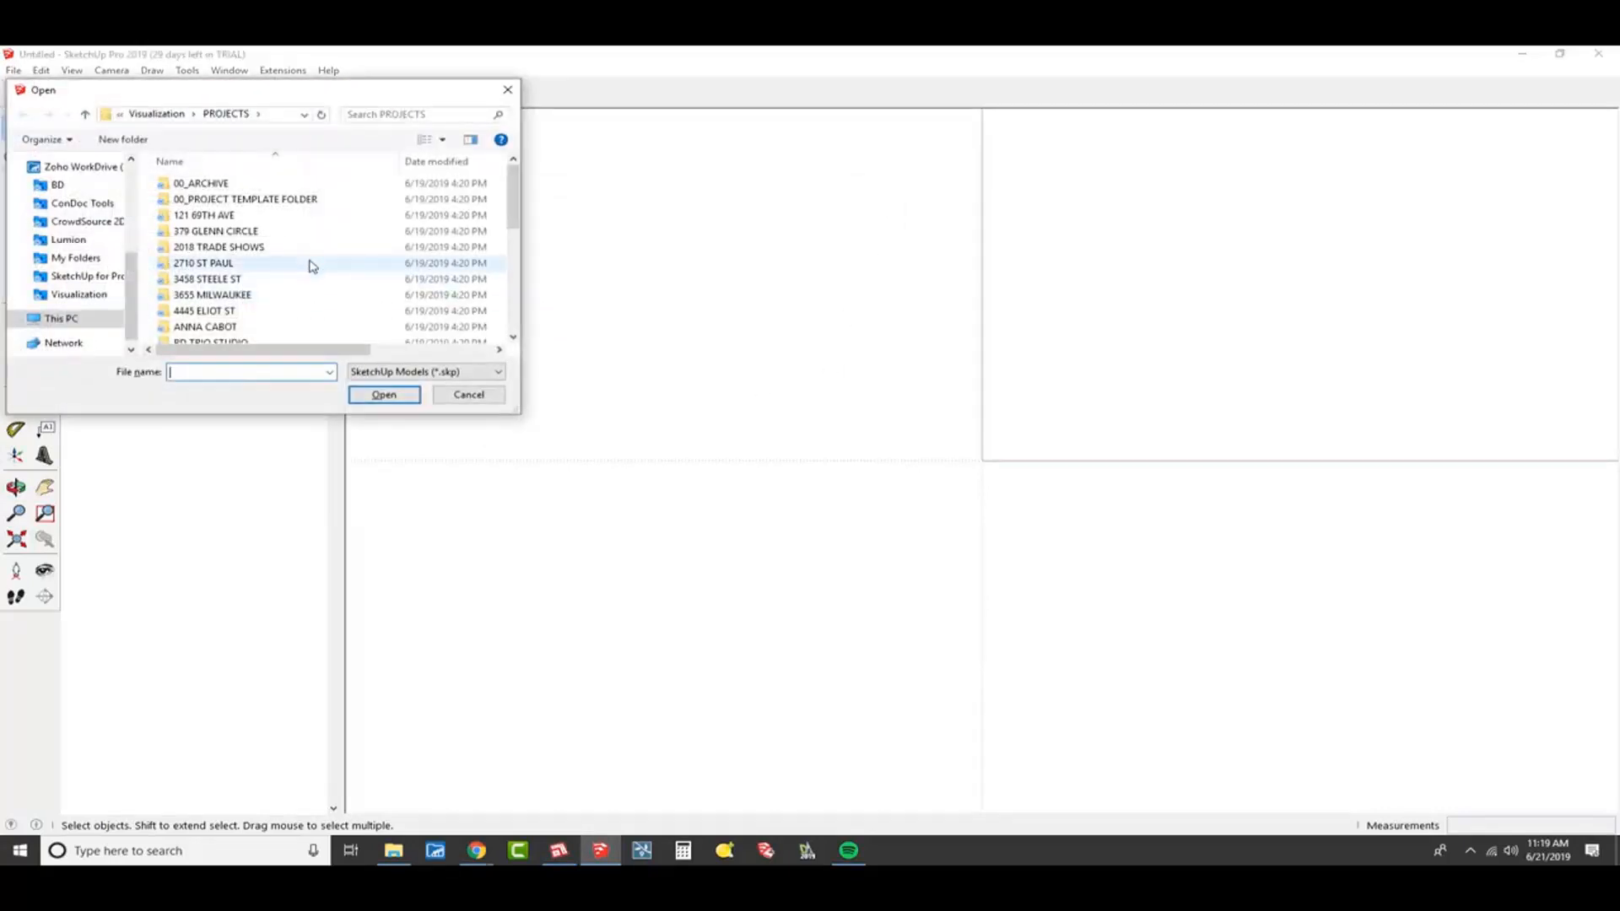
scroll(312, 266, down, 5)
scroll(67, 324, up, 5)
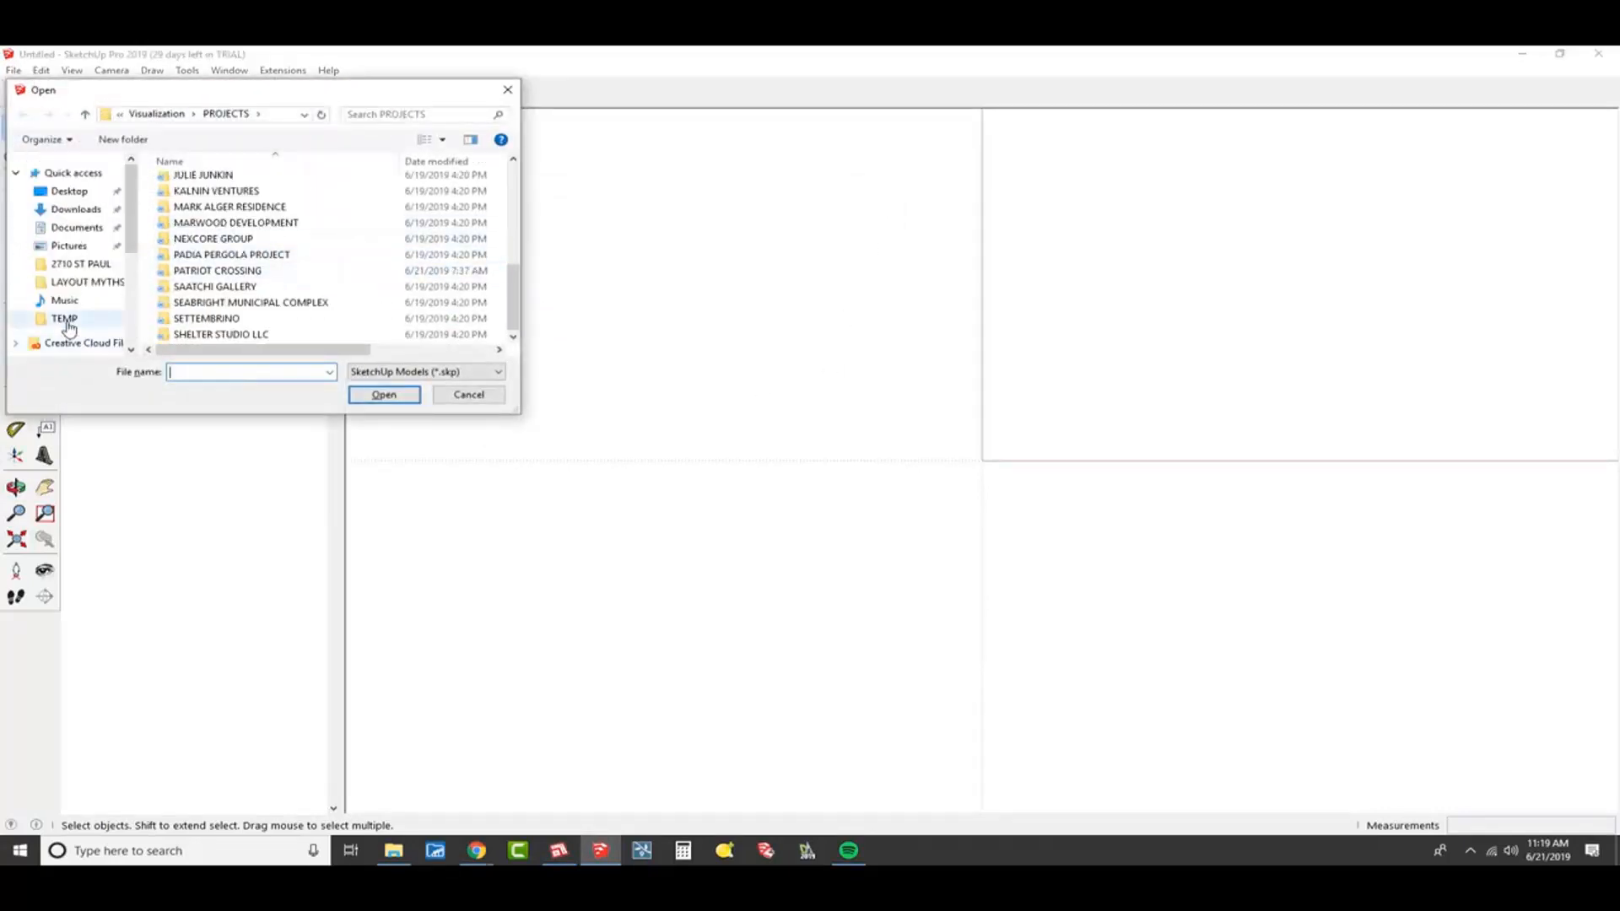
click(70, 192)
click(226, 199)
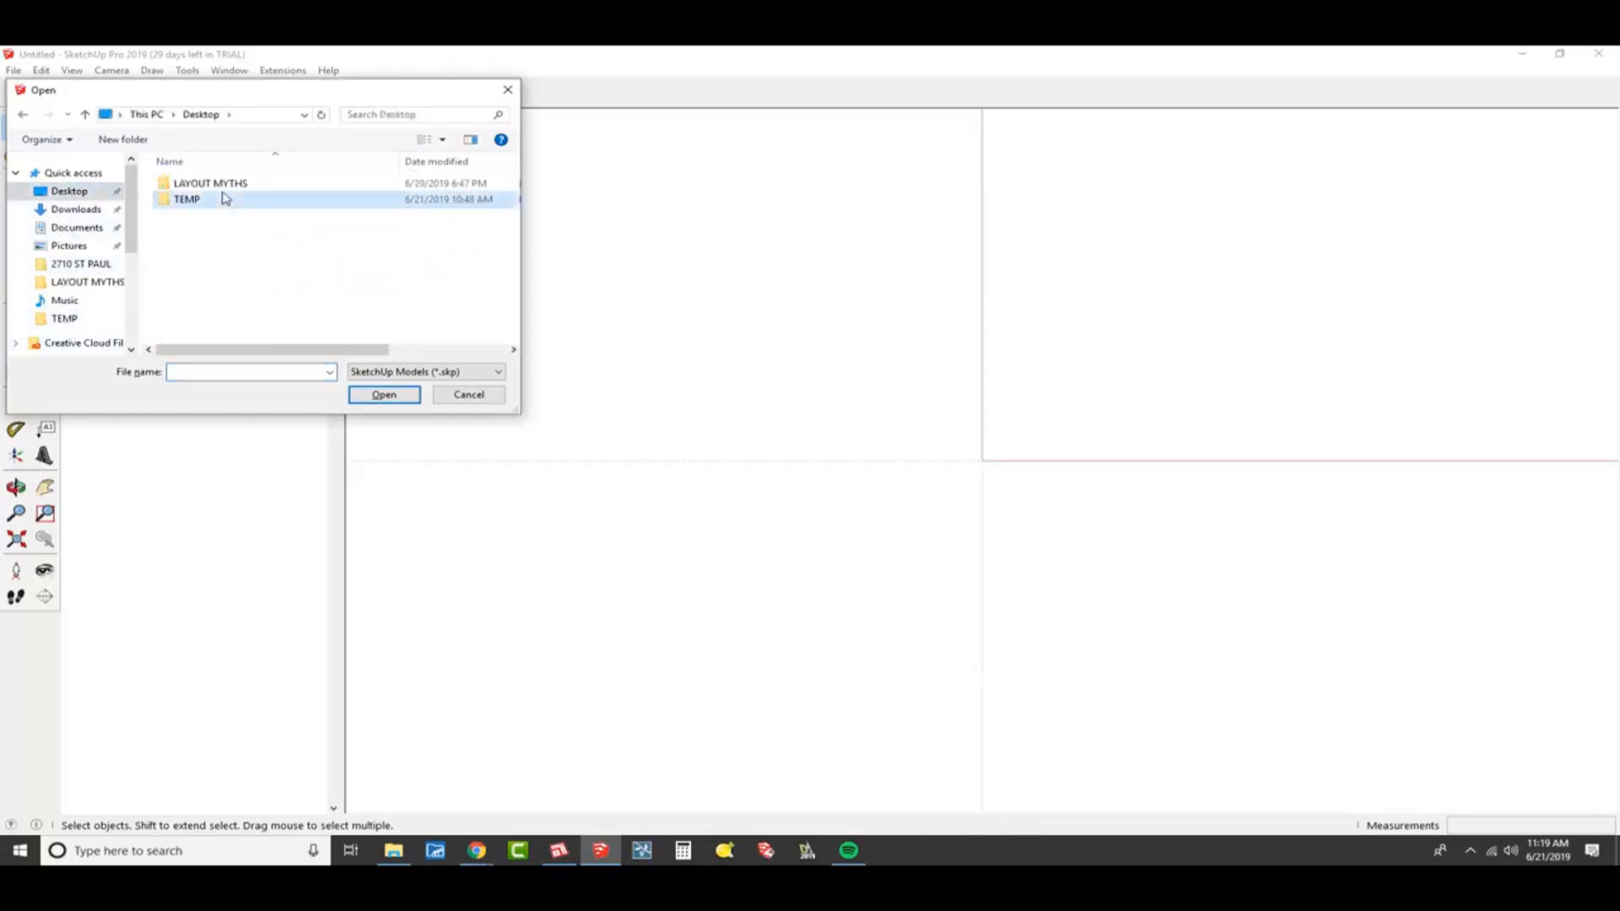
double_click(221, 182)
double_click(218, 201)
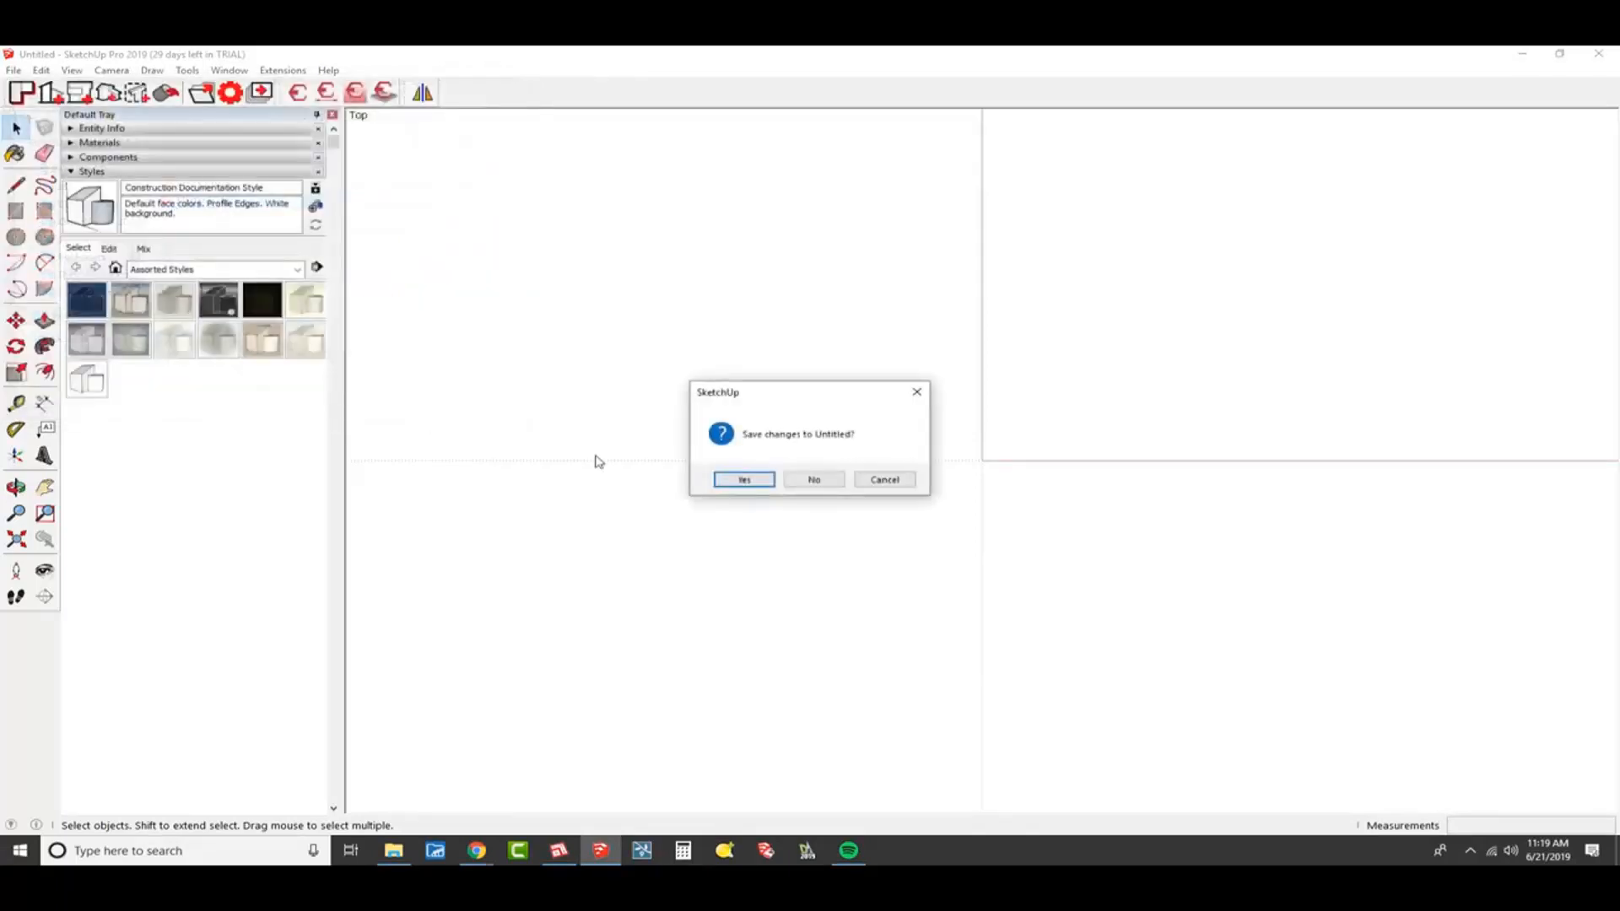
click(808, 480)
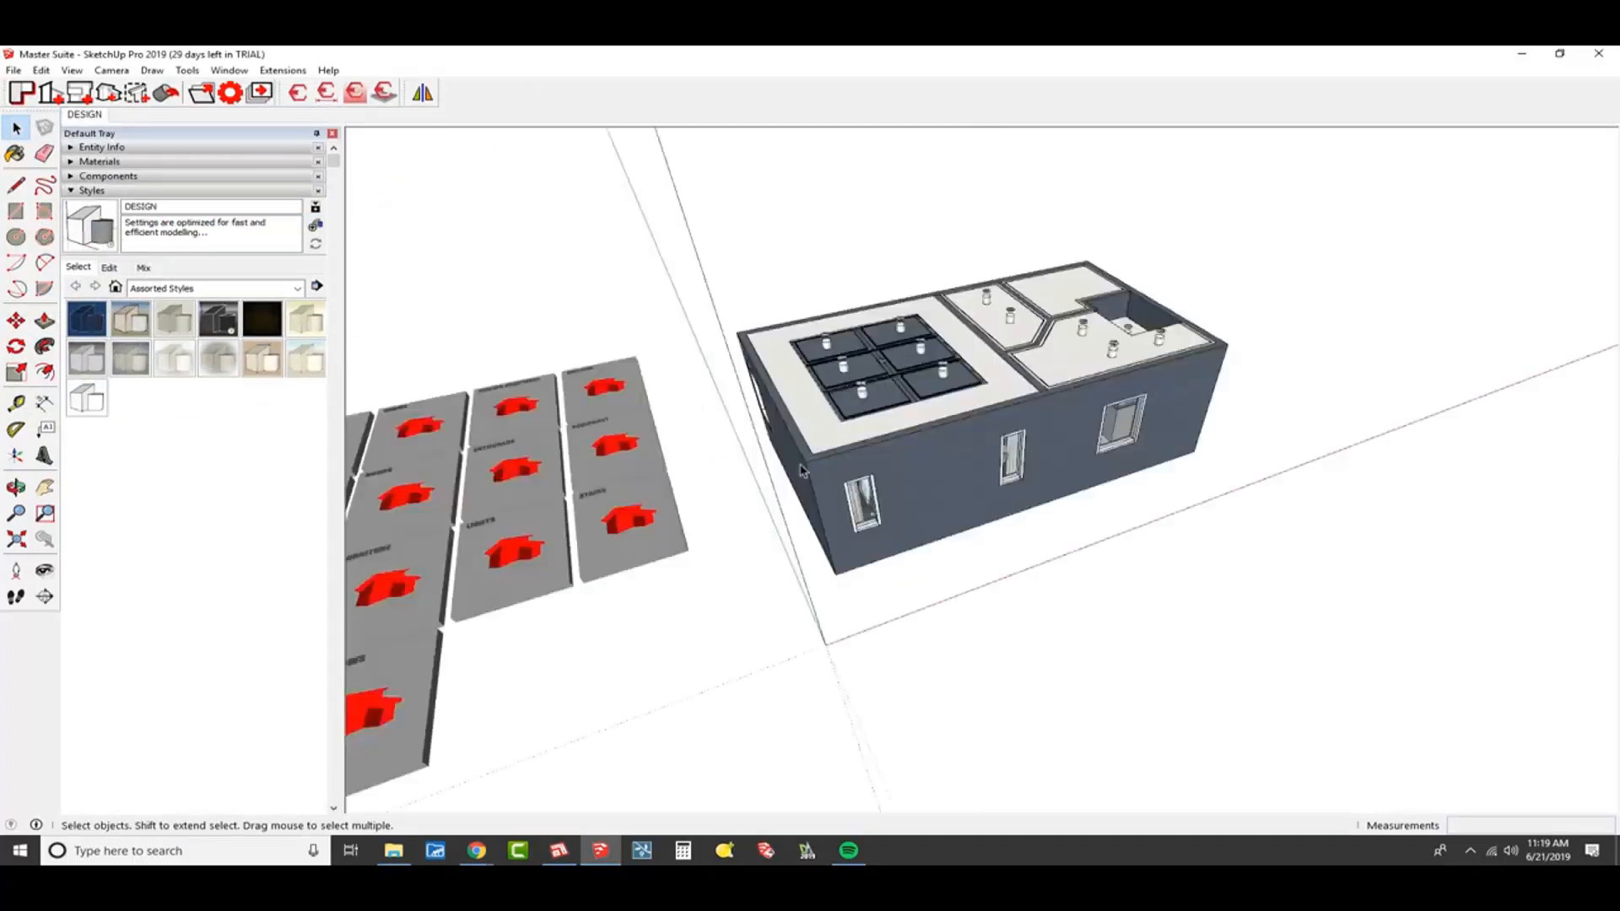
- Hide the building's ceiling to expose the master suite's interior
mouse_move(886, 437)
middle_down()
mouse_move(922, 442)
mouse_move(899, 457)
middle_up()
scroll(953, 414, down, 1)
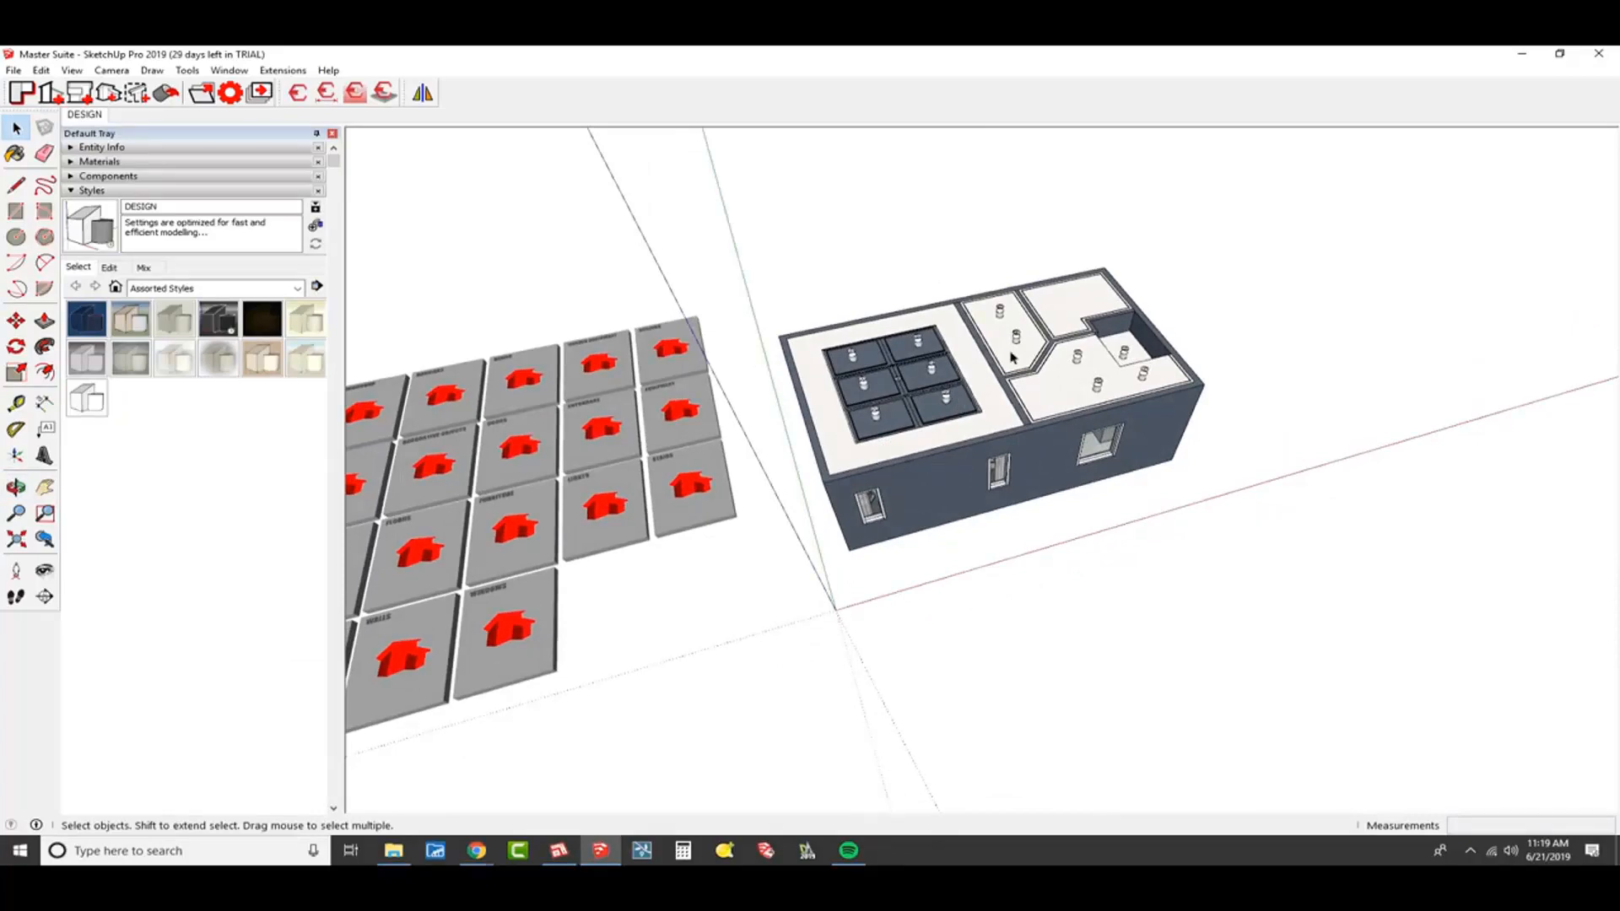
scroll(1013, 357, up, 5)
middle_drag(1084, 451, 1206, 489)
key(Delete)
- Examine the bed, breakfast tray, pillows and nightstands from inside the master bedroom
mouse_move(852, 481)
middle_down()
mouse_move(1106, 506)
mouse_move(1043, 533)
mouse_move(1201, 424)
mouse_move(1345, 280)
mouse_move(1139, 312)
middle_up()
scroll(1076, 515, up, 6)
scroll(1046, 531, up, 4)
middle_drag(1013, 397, 1037, 347)
key(w)
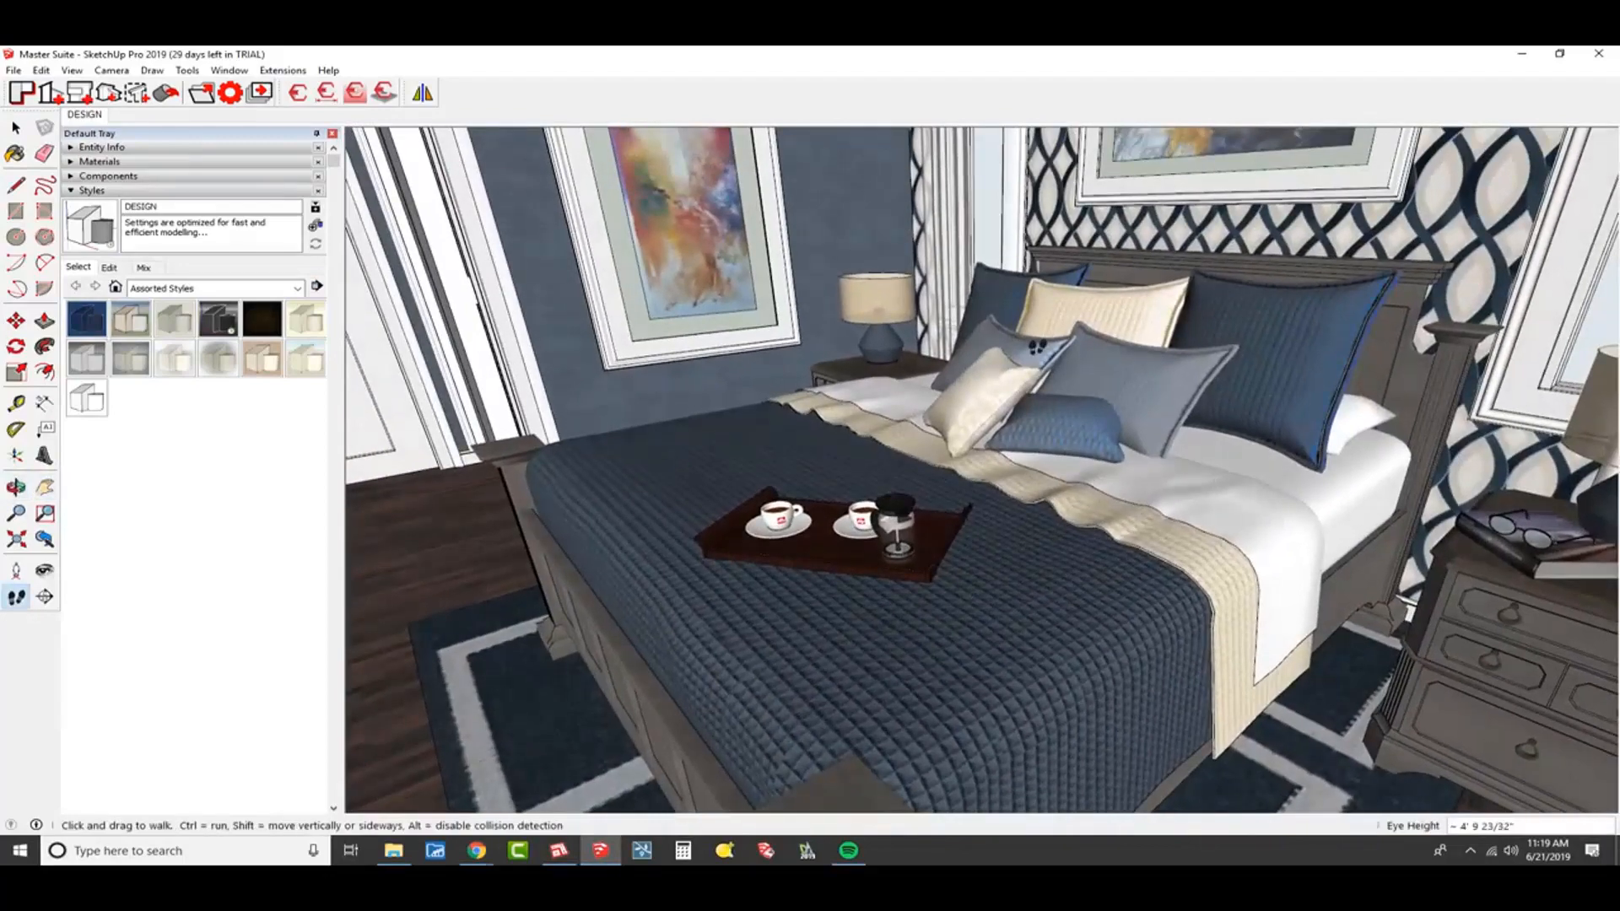
middle_drag(920, 525, 1152, 396)
shift+middle_drag(932, 496, 997, 445)
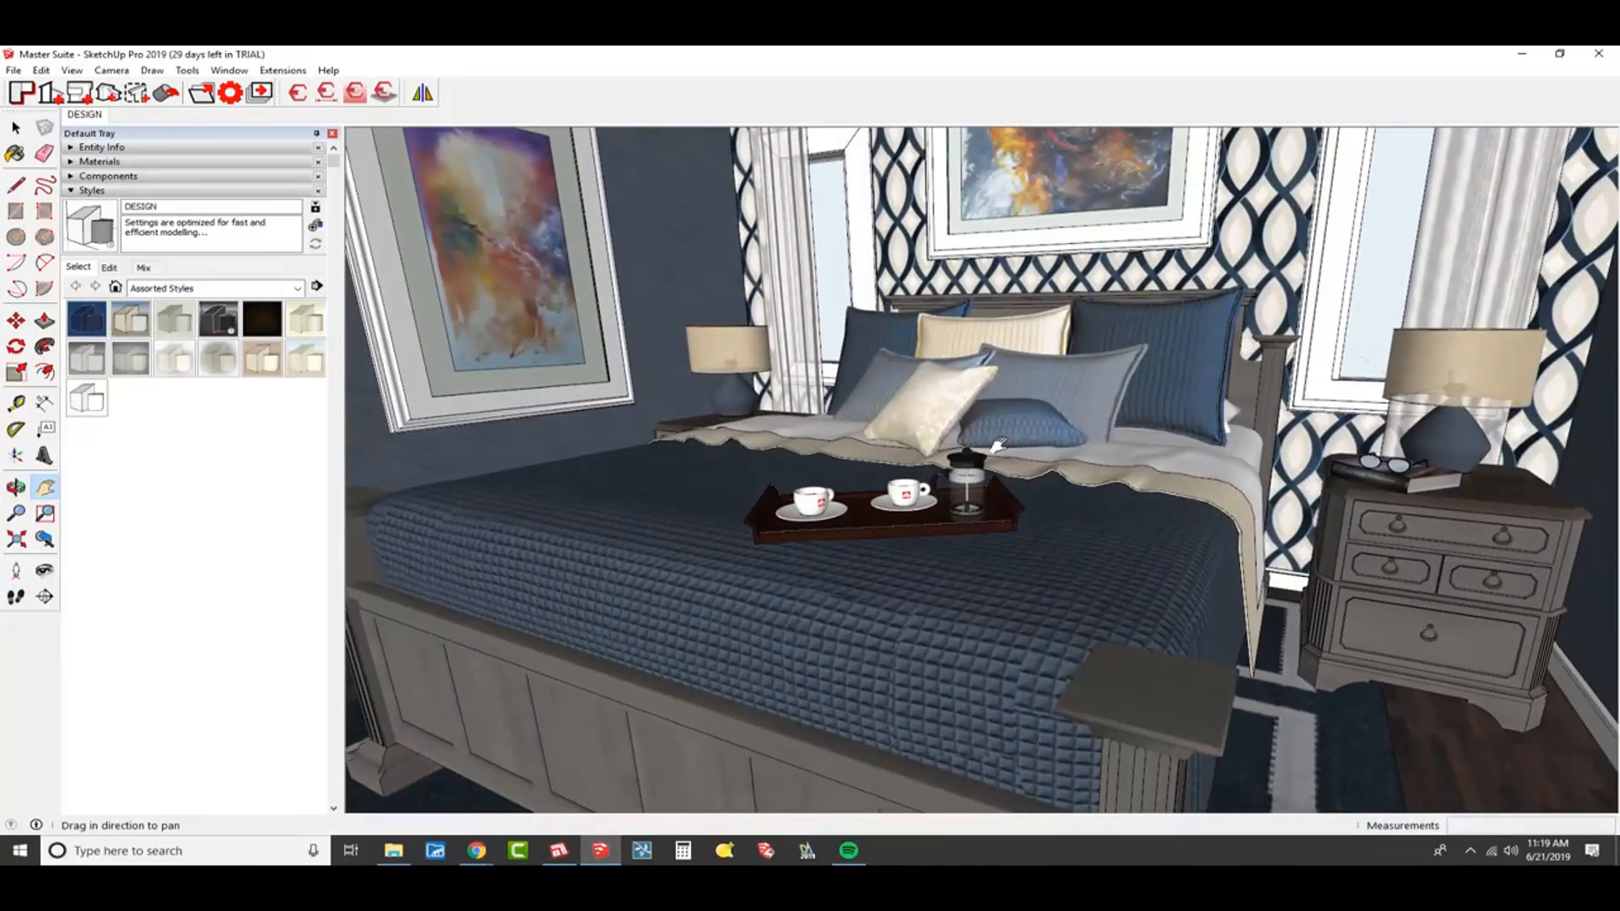
- Display hidden geometry and examine the mesh density of the bedding, furniture and light fixtures from inside and above the bedroom
key(alt+h)
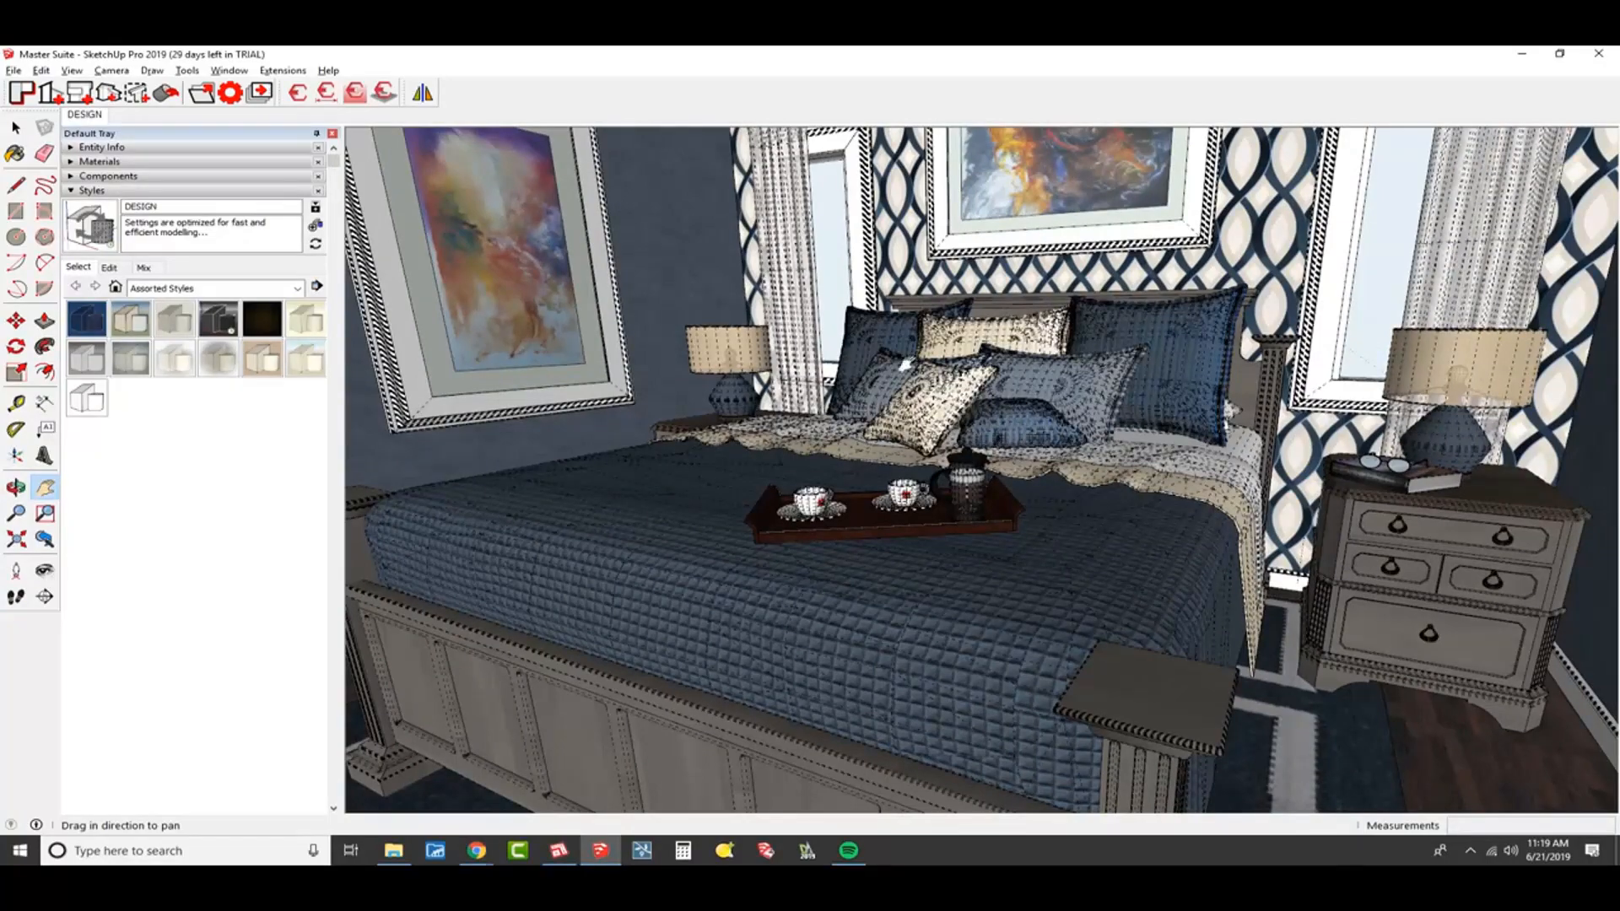
scroll(905, 365, up, 3)
middle_drag(905, 364, 1257, 400)
middle_drag(819, 490, 955, 358)
scroll(955, 361, up, 3)
scroll(956, 358, up, 3)
mouse_move(850, 452)
middle_down()
mouse_move(759, 482)
mouse_move(798, 474)
mouse_move(726, 469)
mouse_move(815, 469)
middle_up()
middle_drag(1061, 472, 1261, 474)
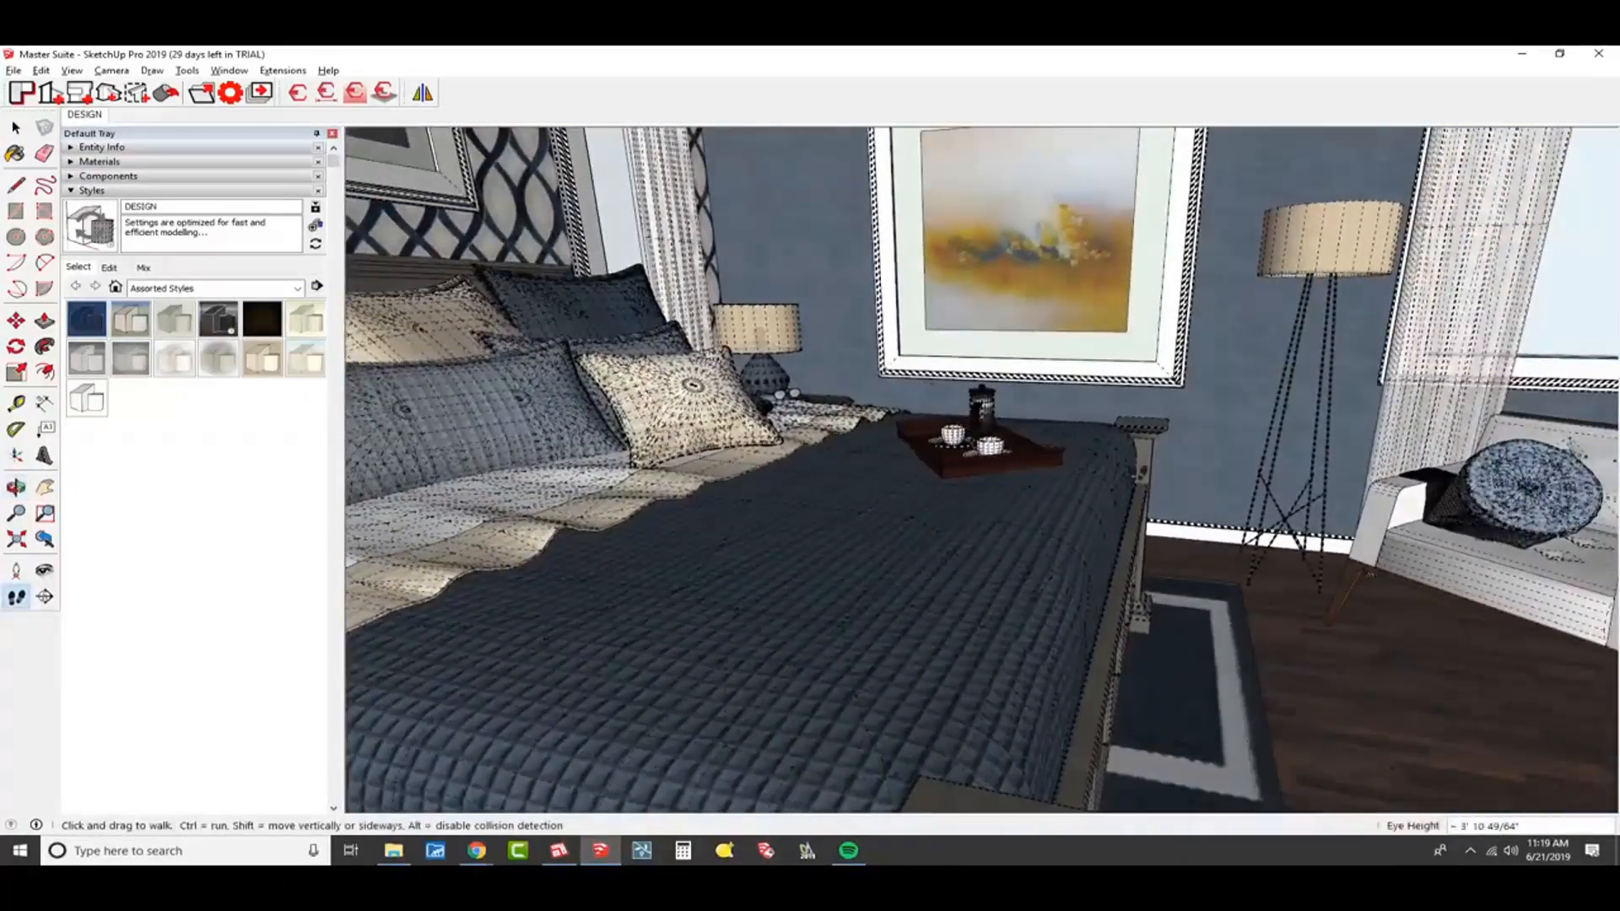
middle_drag(1139, 474, 1245, 475)
middle_drag(1266, 405, 1215, 564)
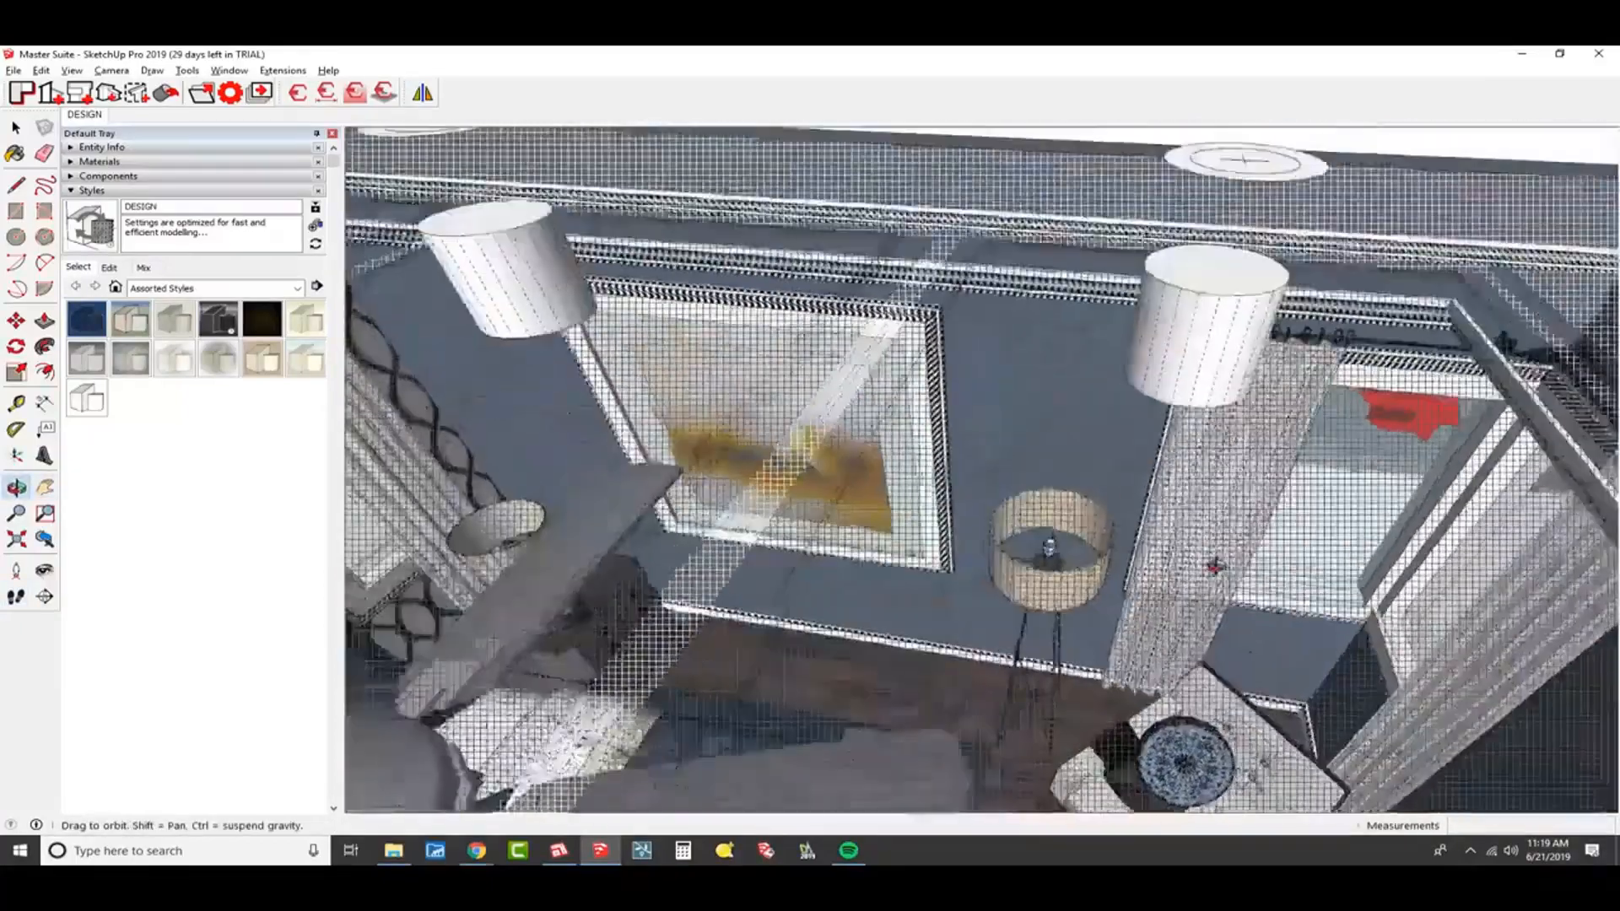
scroll(1171, 542, down, 3)
scroll(1099, 506, down, 1)
scroll(1098, 506, down, 2)
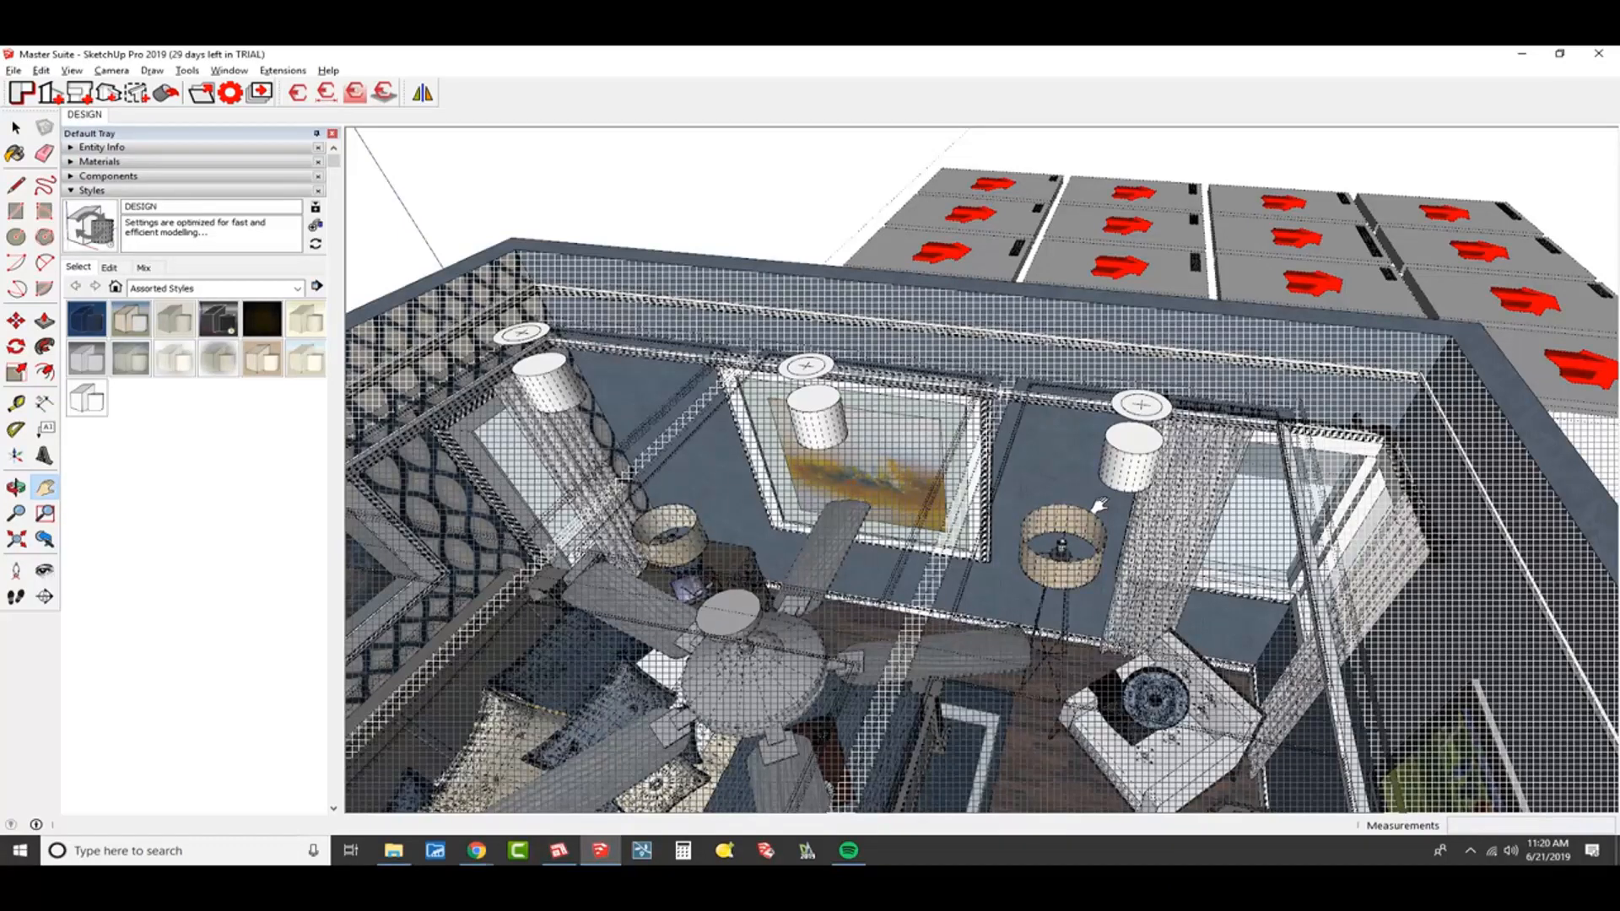
scroll(1099, 505, down, 2)
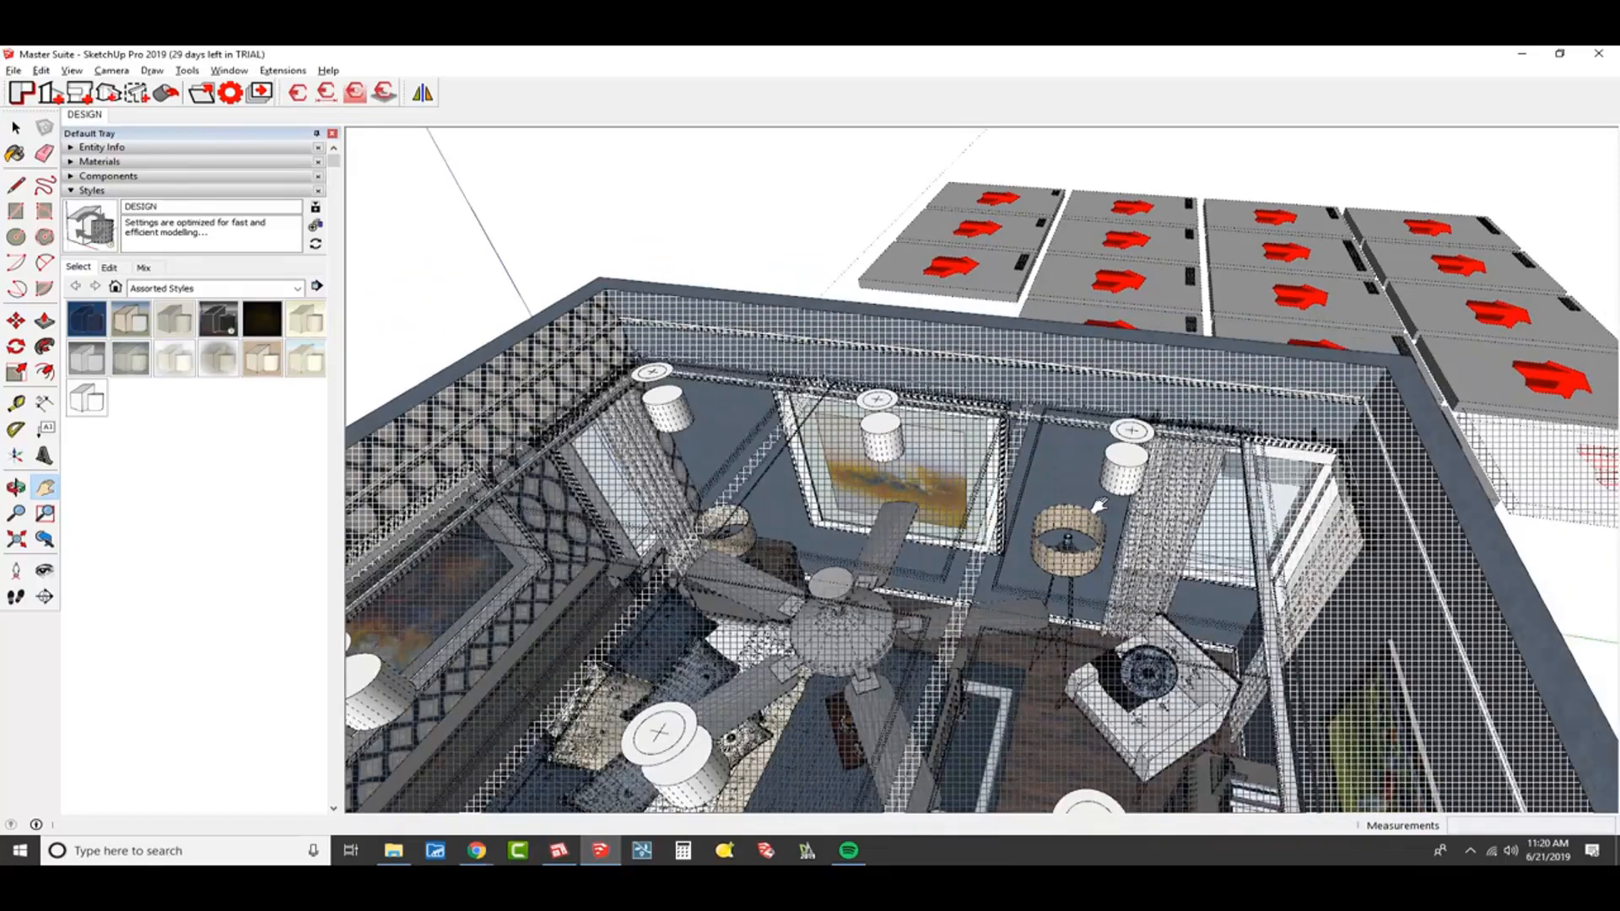
scroll(1099, 504, down, 3)
middle_drag(1056, 555, 896, 470)
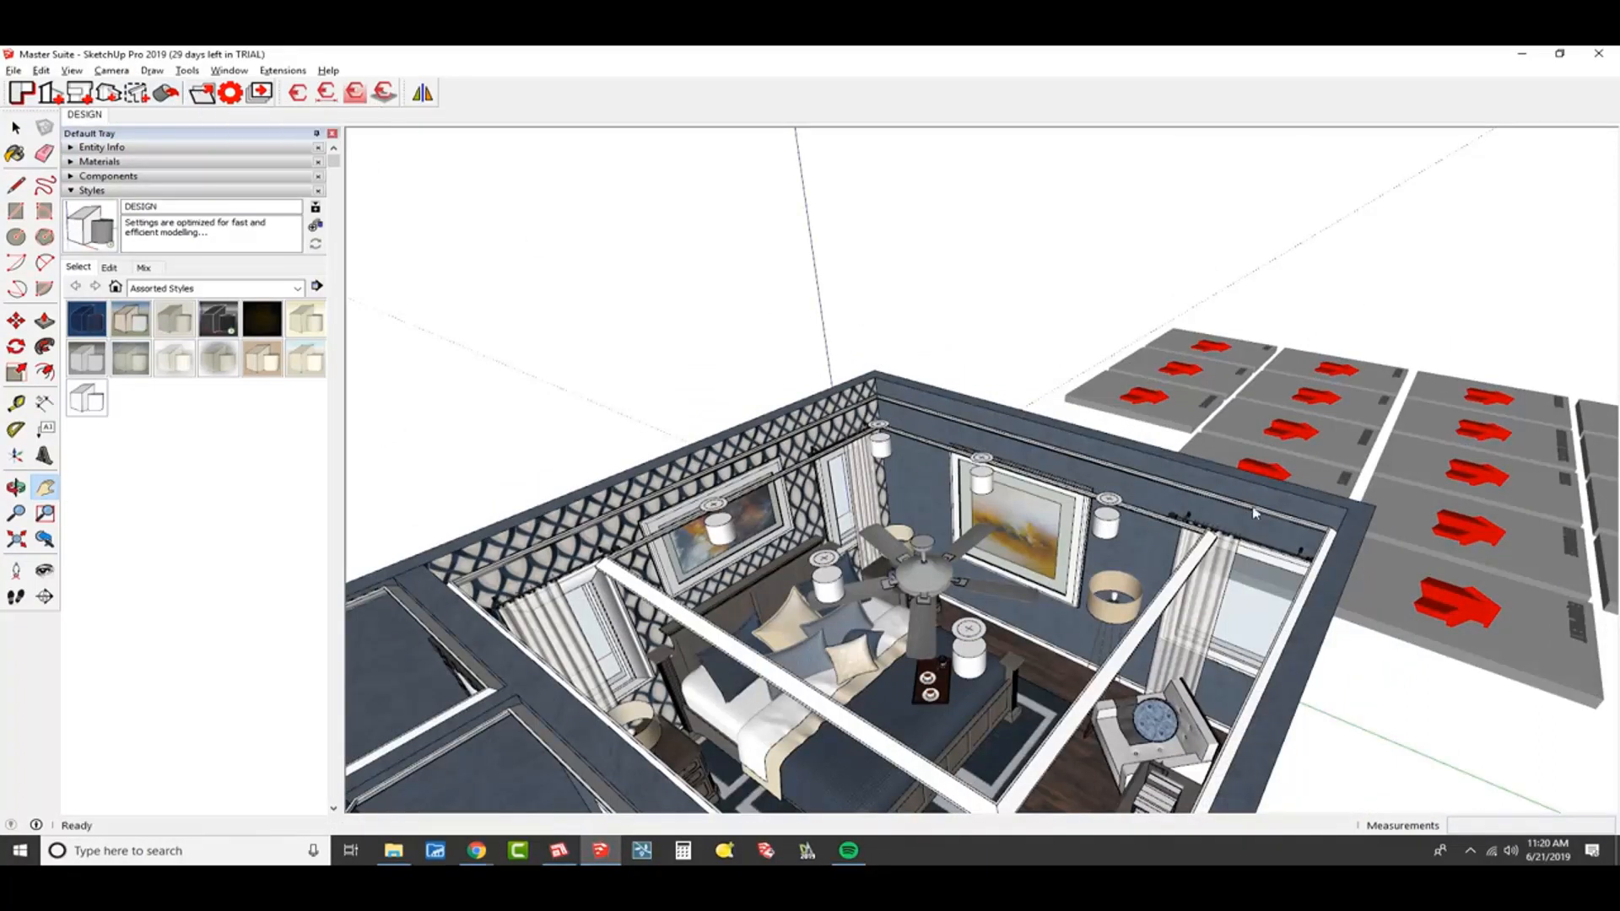
- Load the ConDoc drawing set ConDoc 4_INTERIORS - SU2019.condoc into the model
drag(328, 85, 1122, 181)
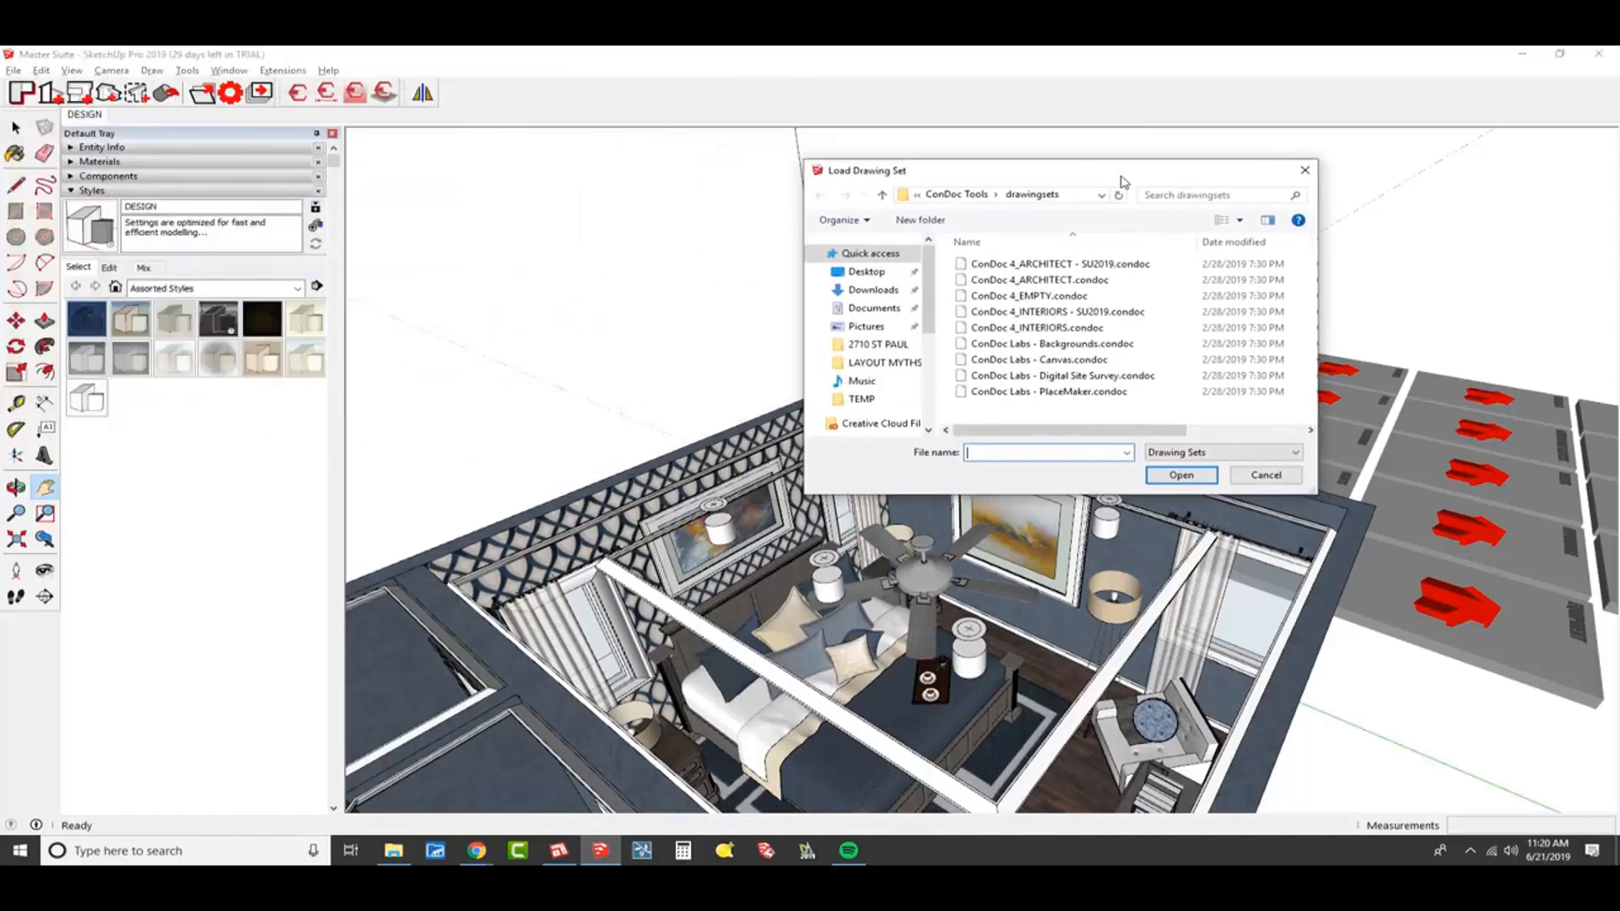
click(1087, 314)
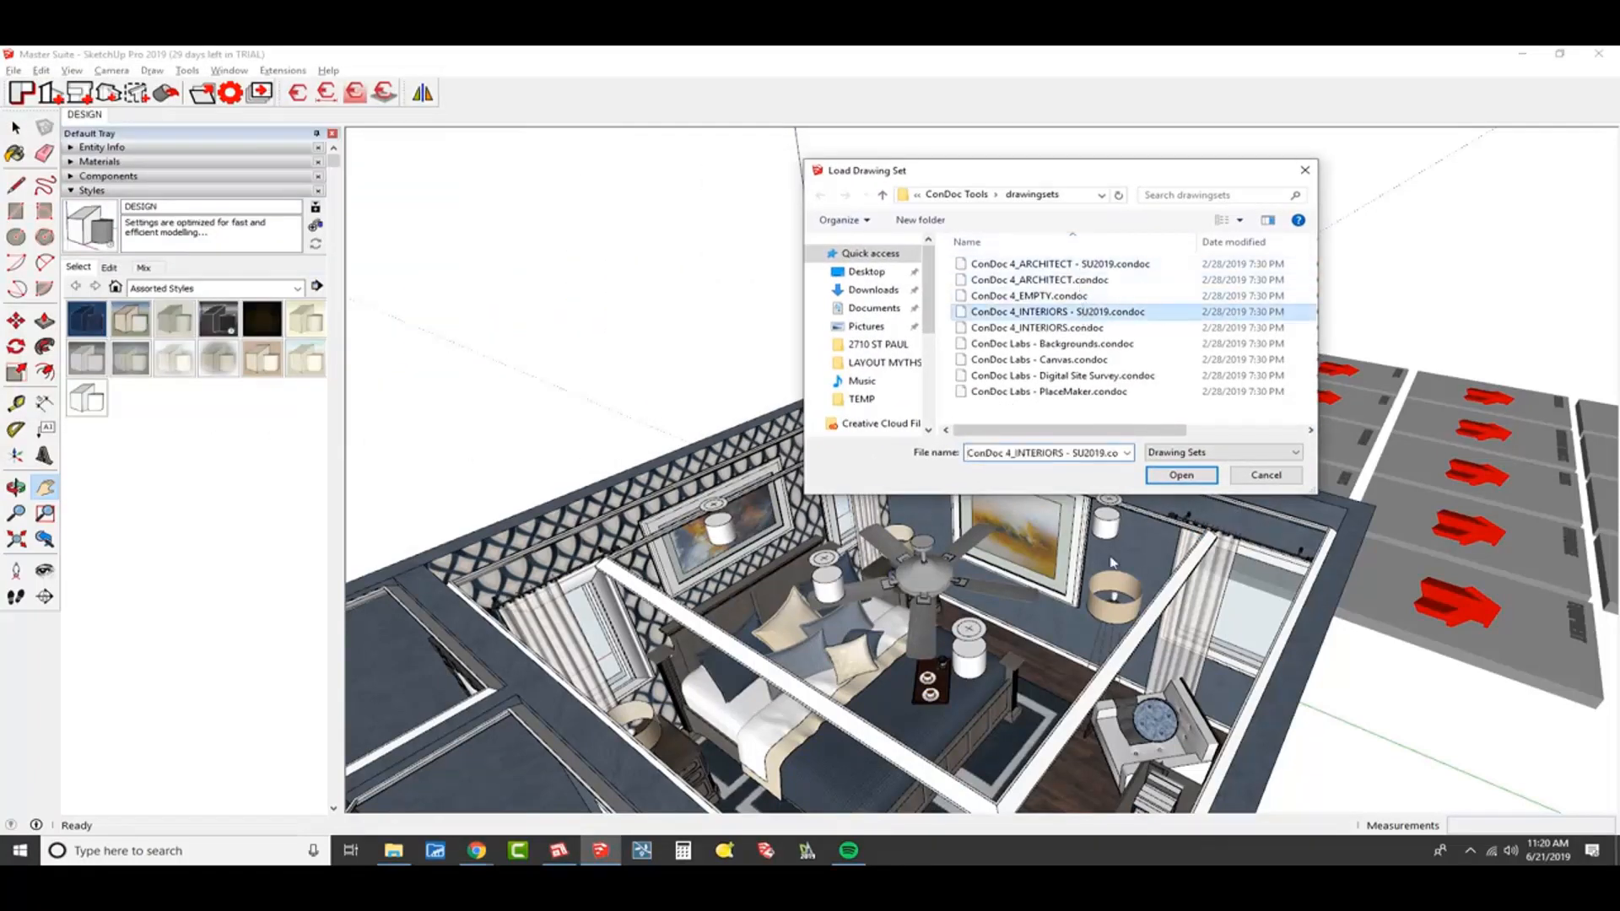
click(1180, 476)
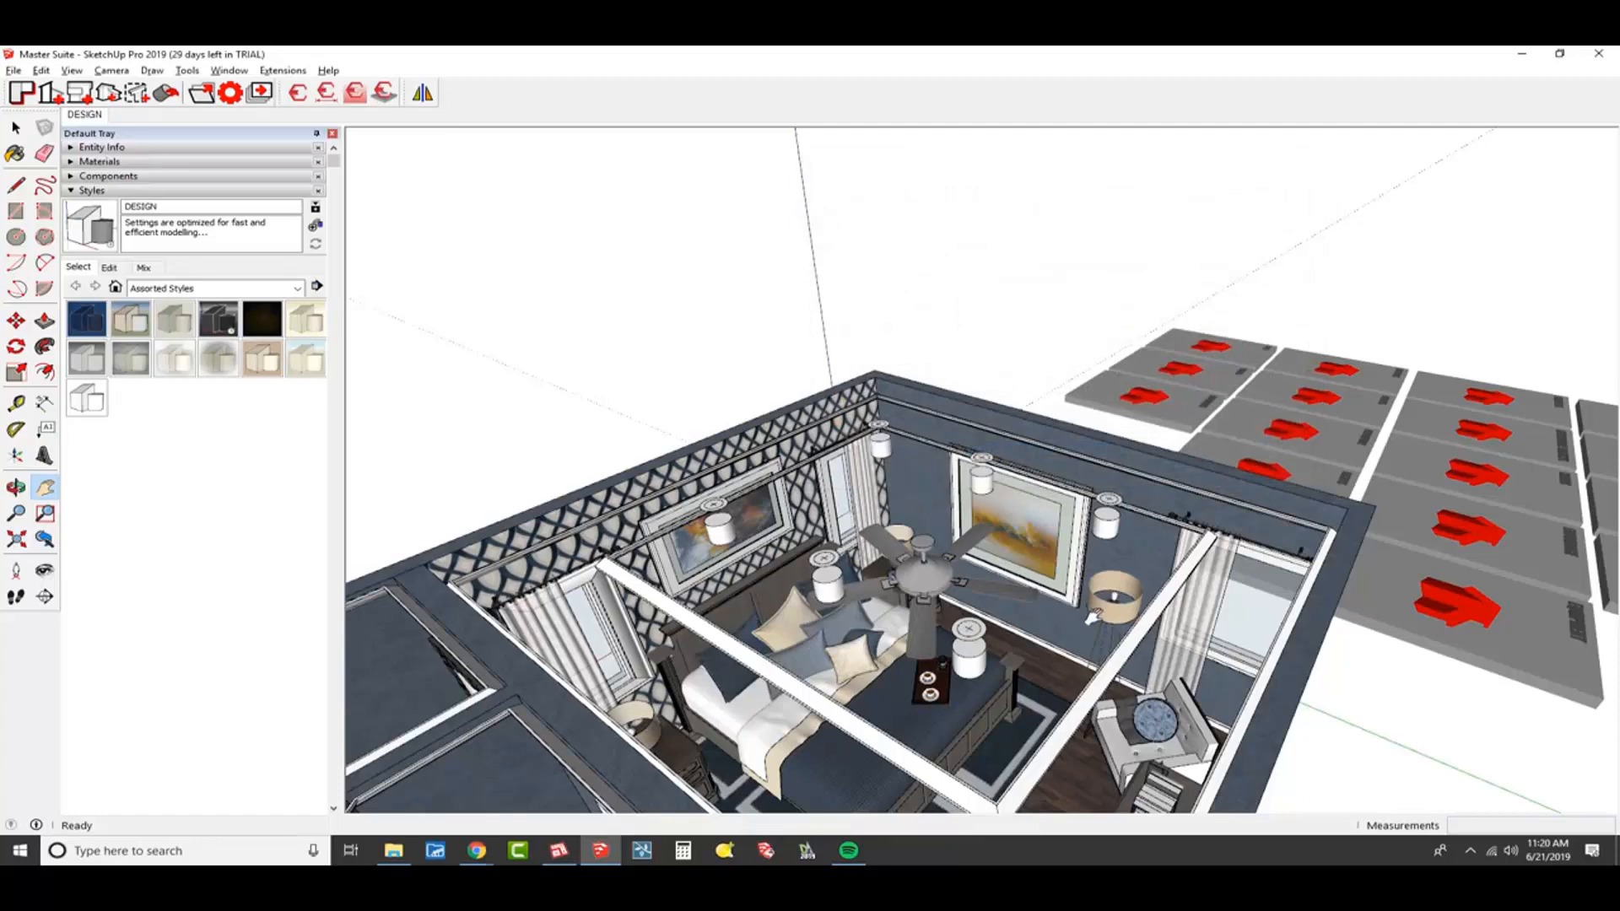
- Set up the Construction, Furniture, Presentation and Reflected Ceiling plans with the ConDoc Plan Generator, then close it and collapse the style settings
scroll(1070, 470, down, 2)
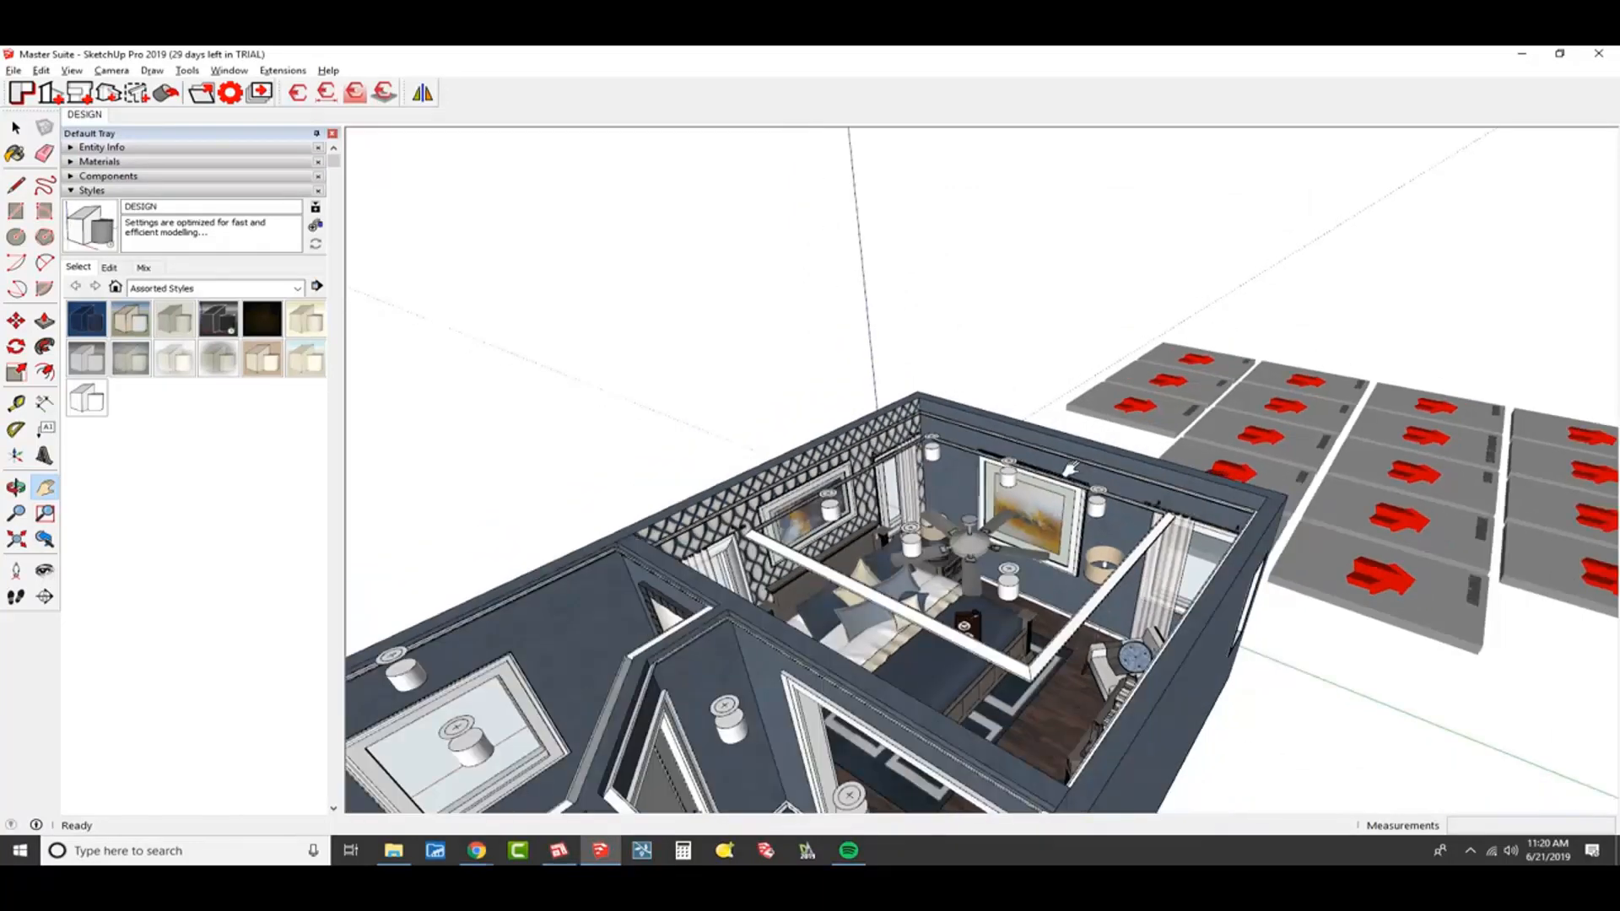
middle_drag(1070, 470, 956, 545)
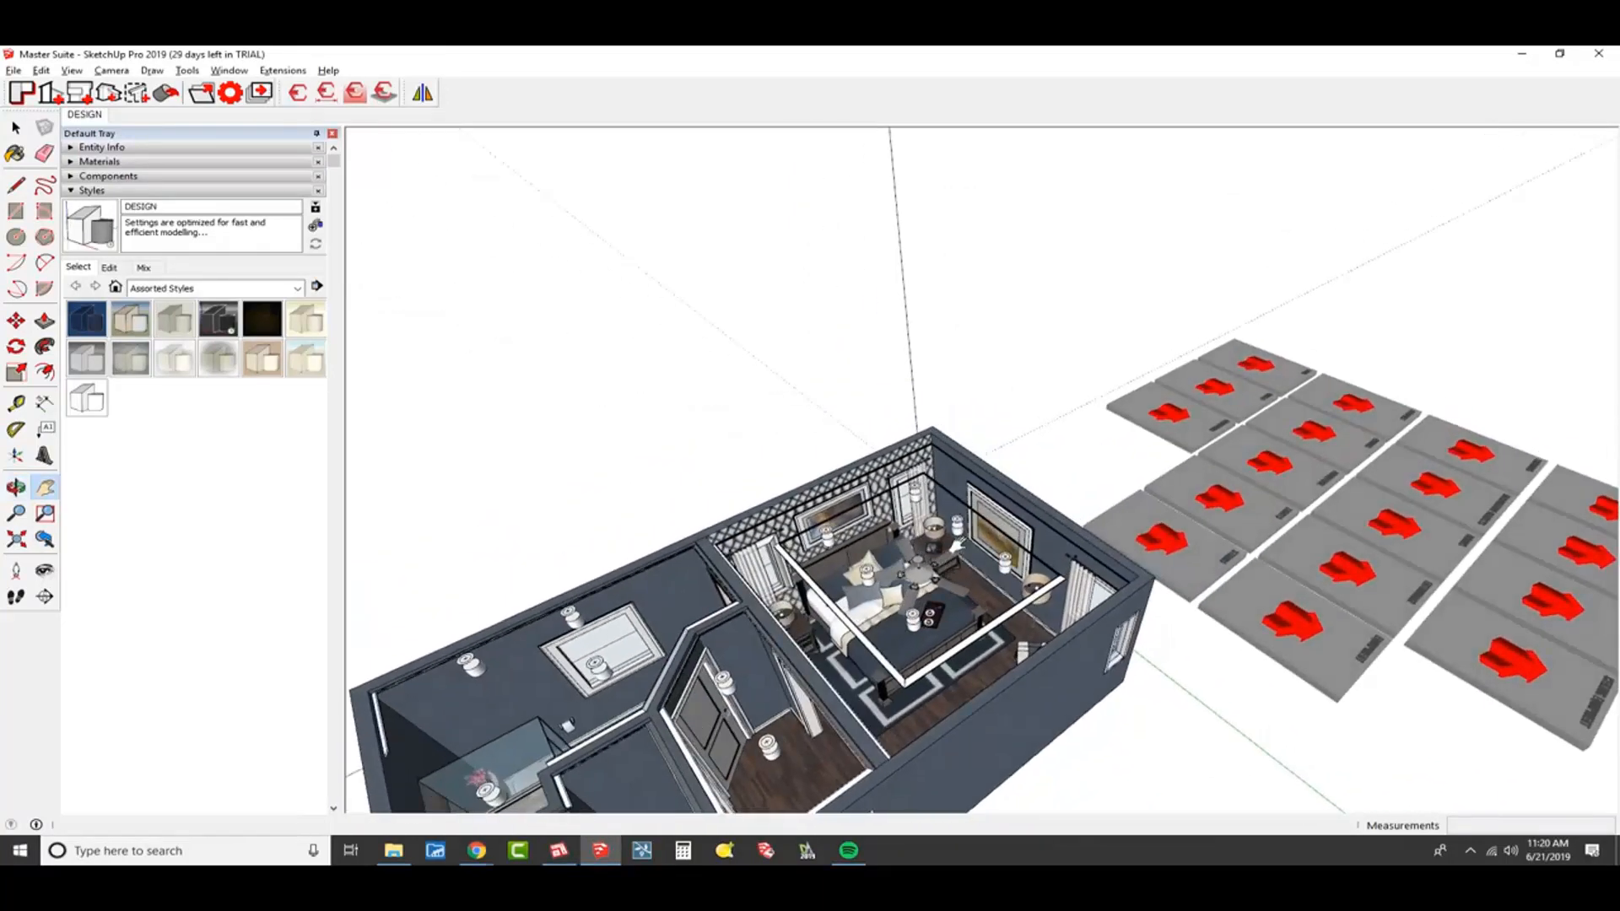
click(30, 97)
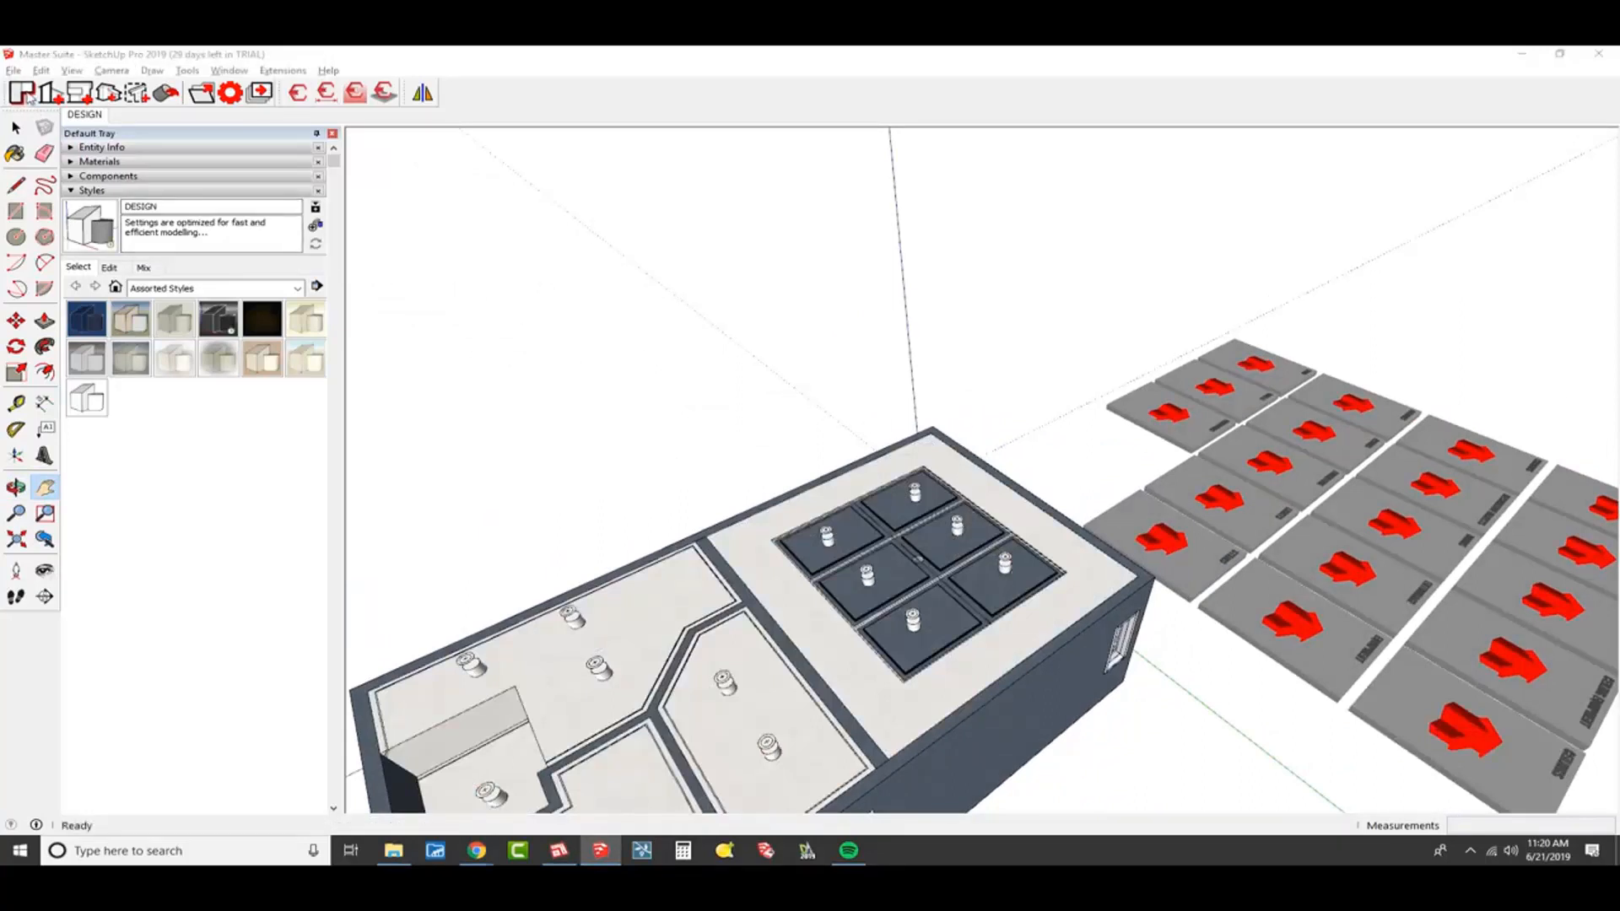
drag(174, 61, 1143, 195)
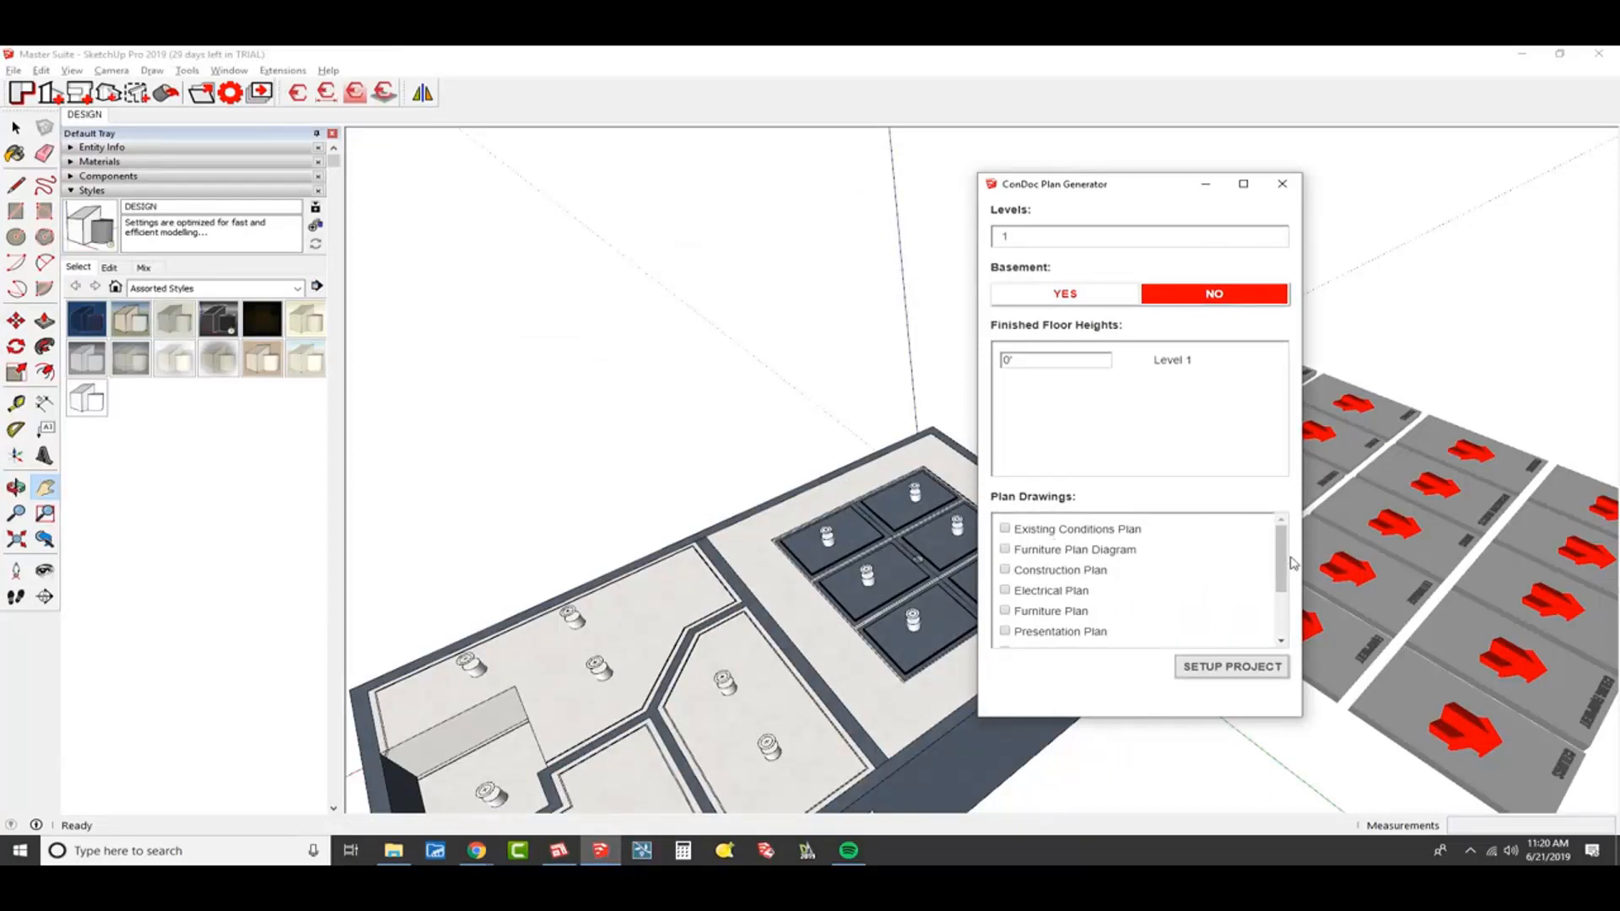
mouse_move(1280, 557)
mouse_down()
mouse_move(1273, 615)
mouse_move(1291, 537)
mouse_up()
click(1054, 571)
click(1047, 612)
click(1065, 634)
scroll(1127, 615, down, 2)
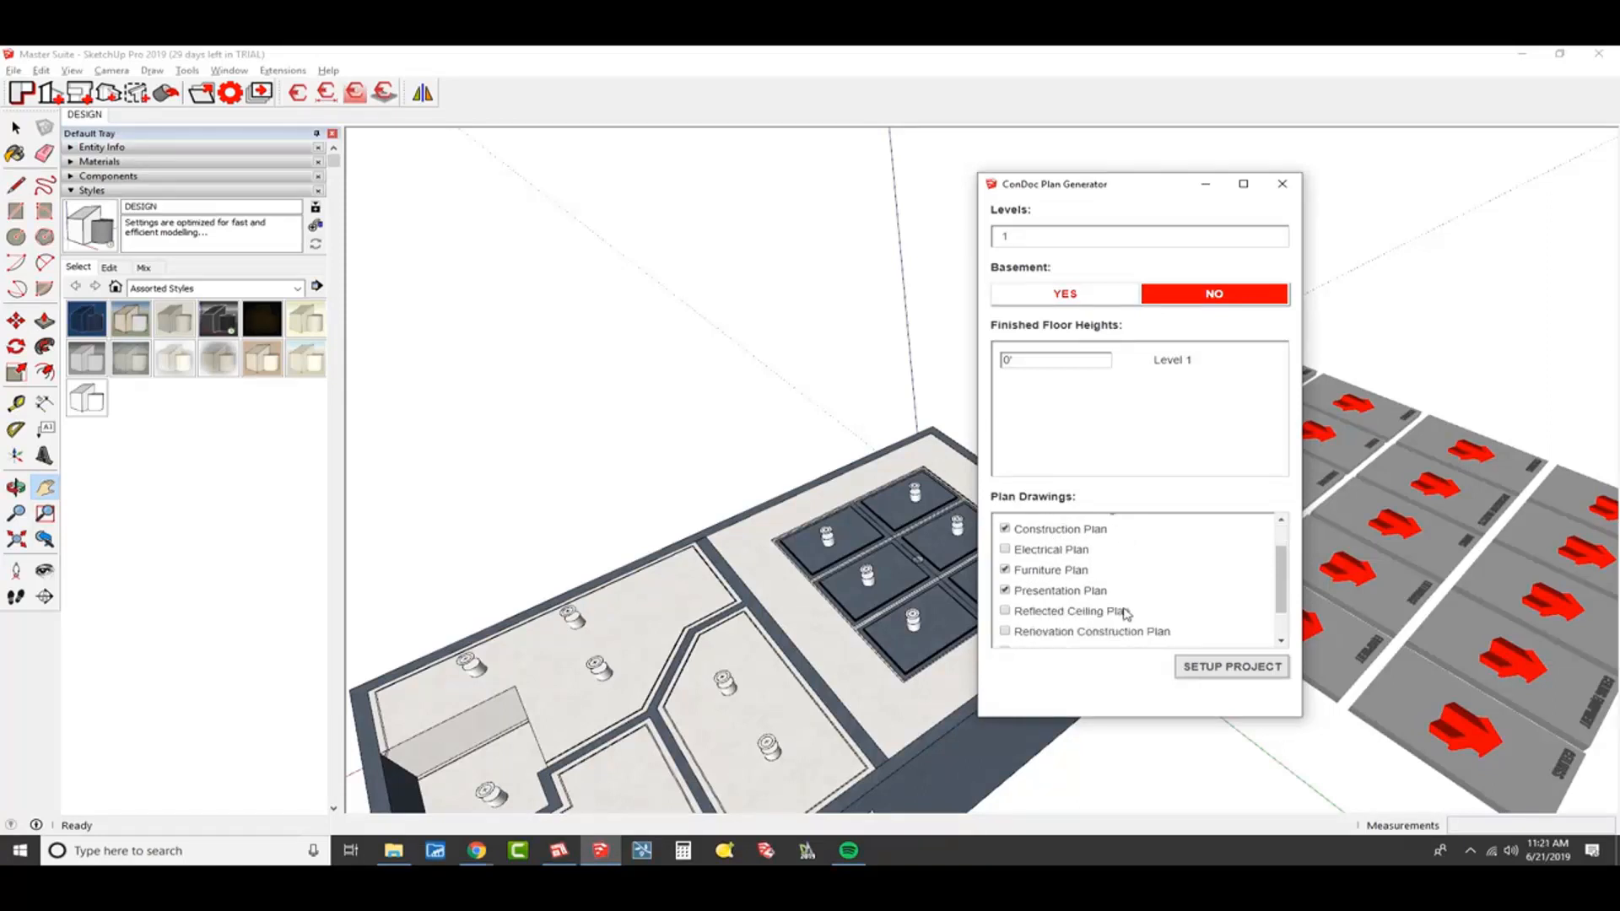
click(1094, 579)
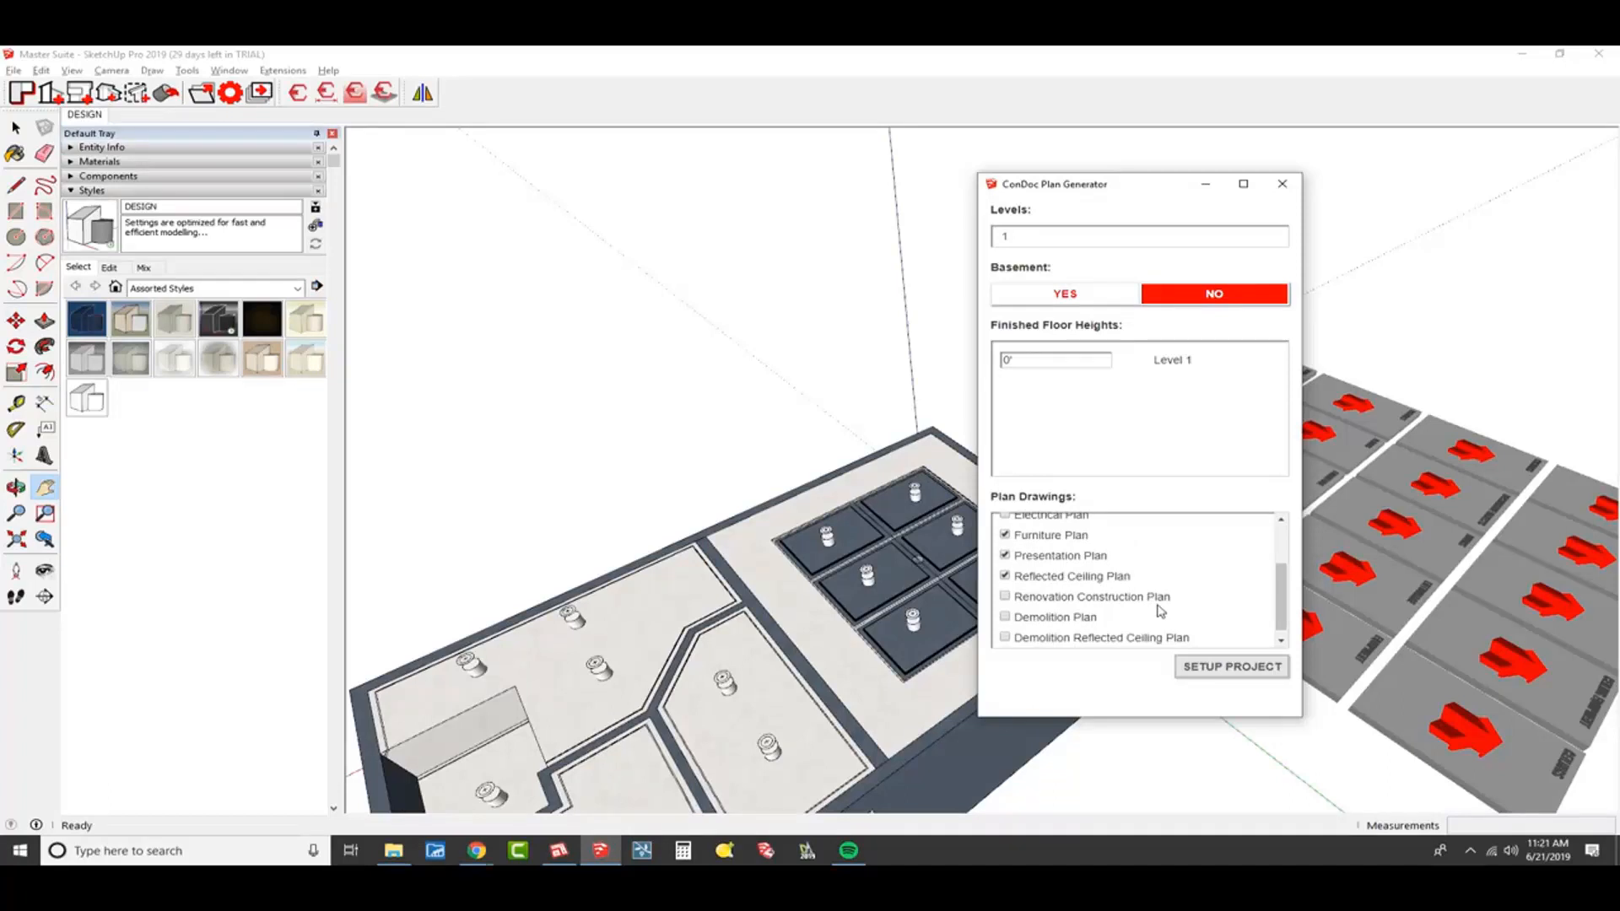
click(1212, 667)
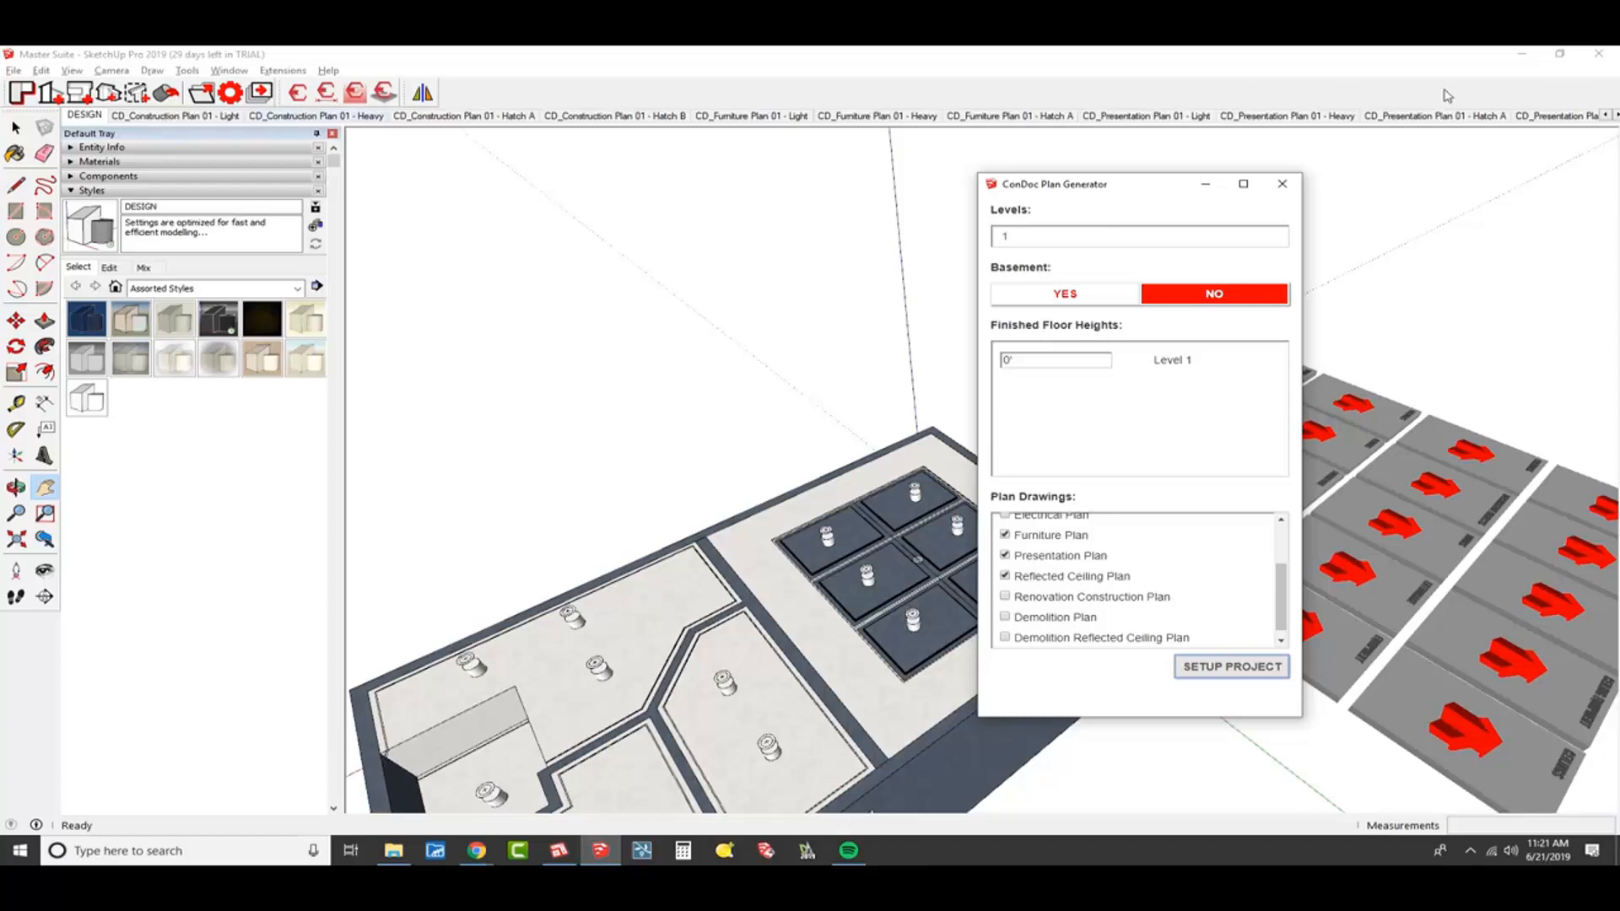
click(1282, 183)
click(95, 191)
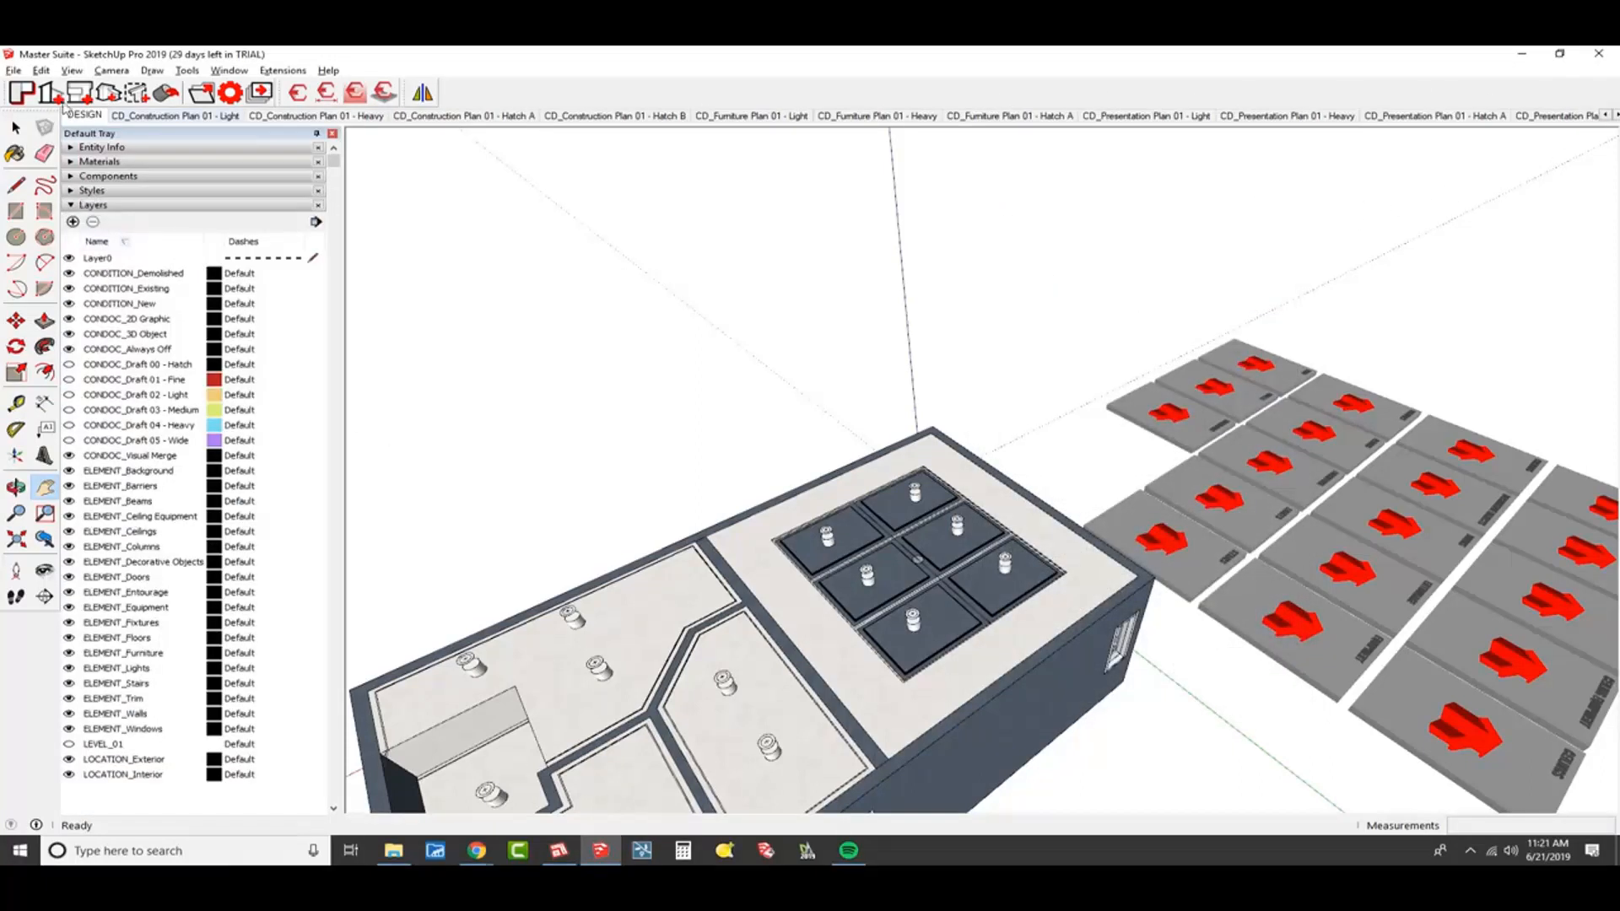
- Send all the listed plan drawings to LayOut with ConDoc Export, accept the scrapbook warning, and switch to LayOut
click(12, 70)
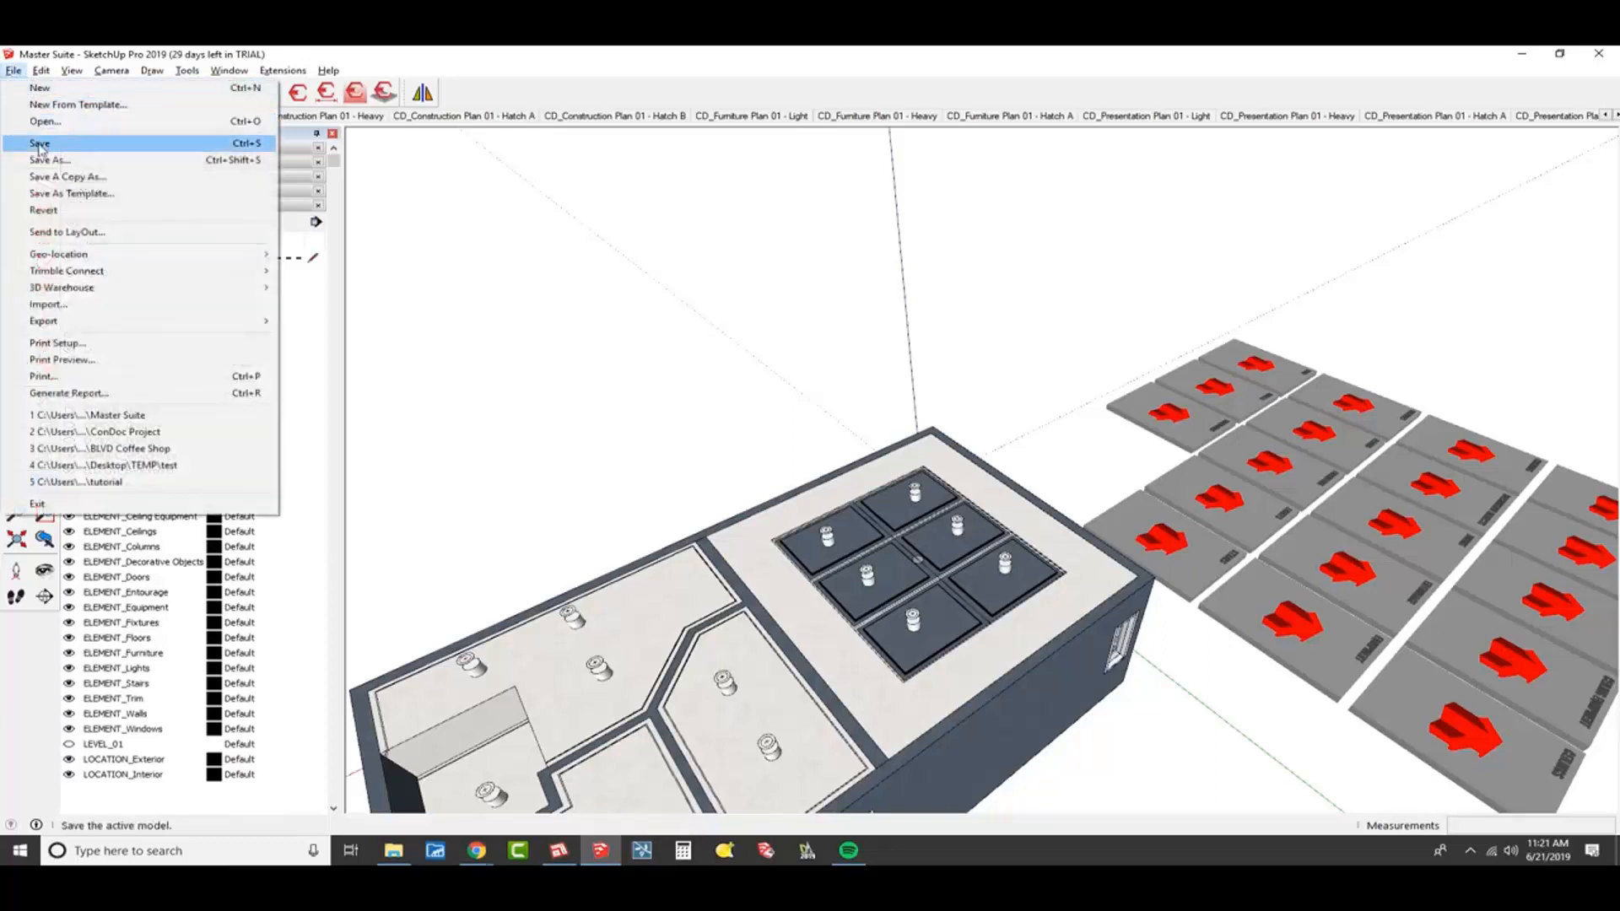
click(281, 118)
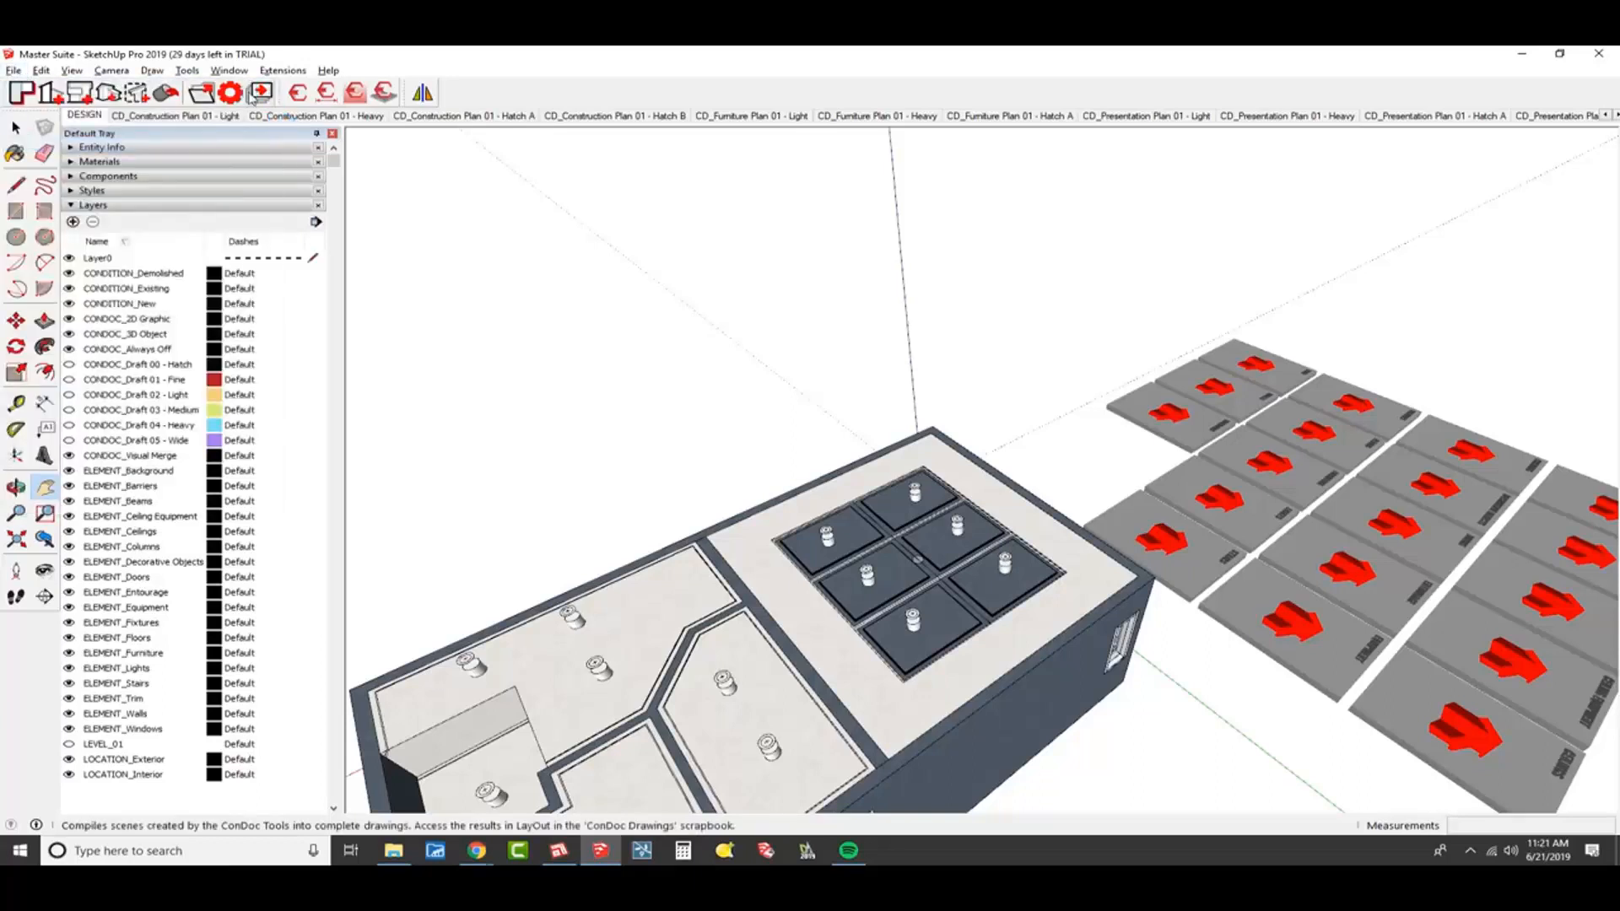
click(260, 91)
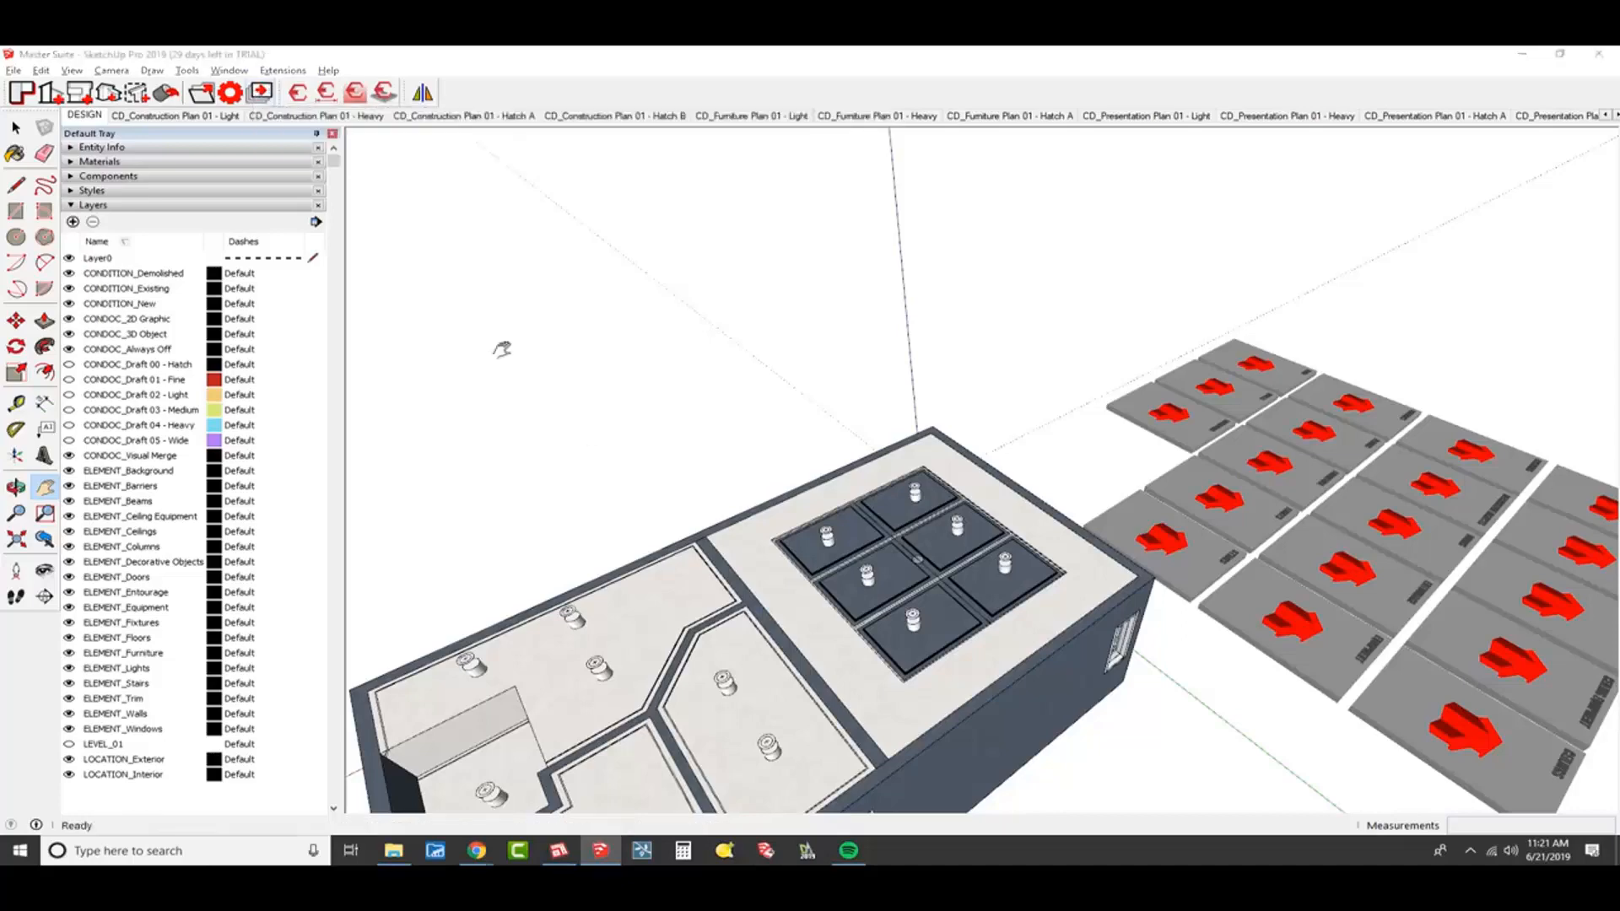
mouse_move(250, 63)
mouse_down()
mouse_move(1038, 236)
mouse_move(1197, 233)
mouse_up()
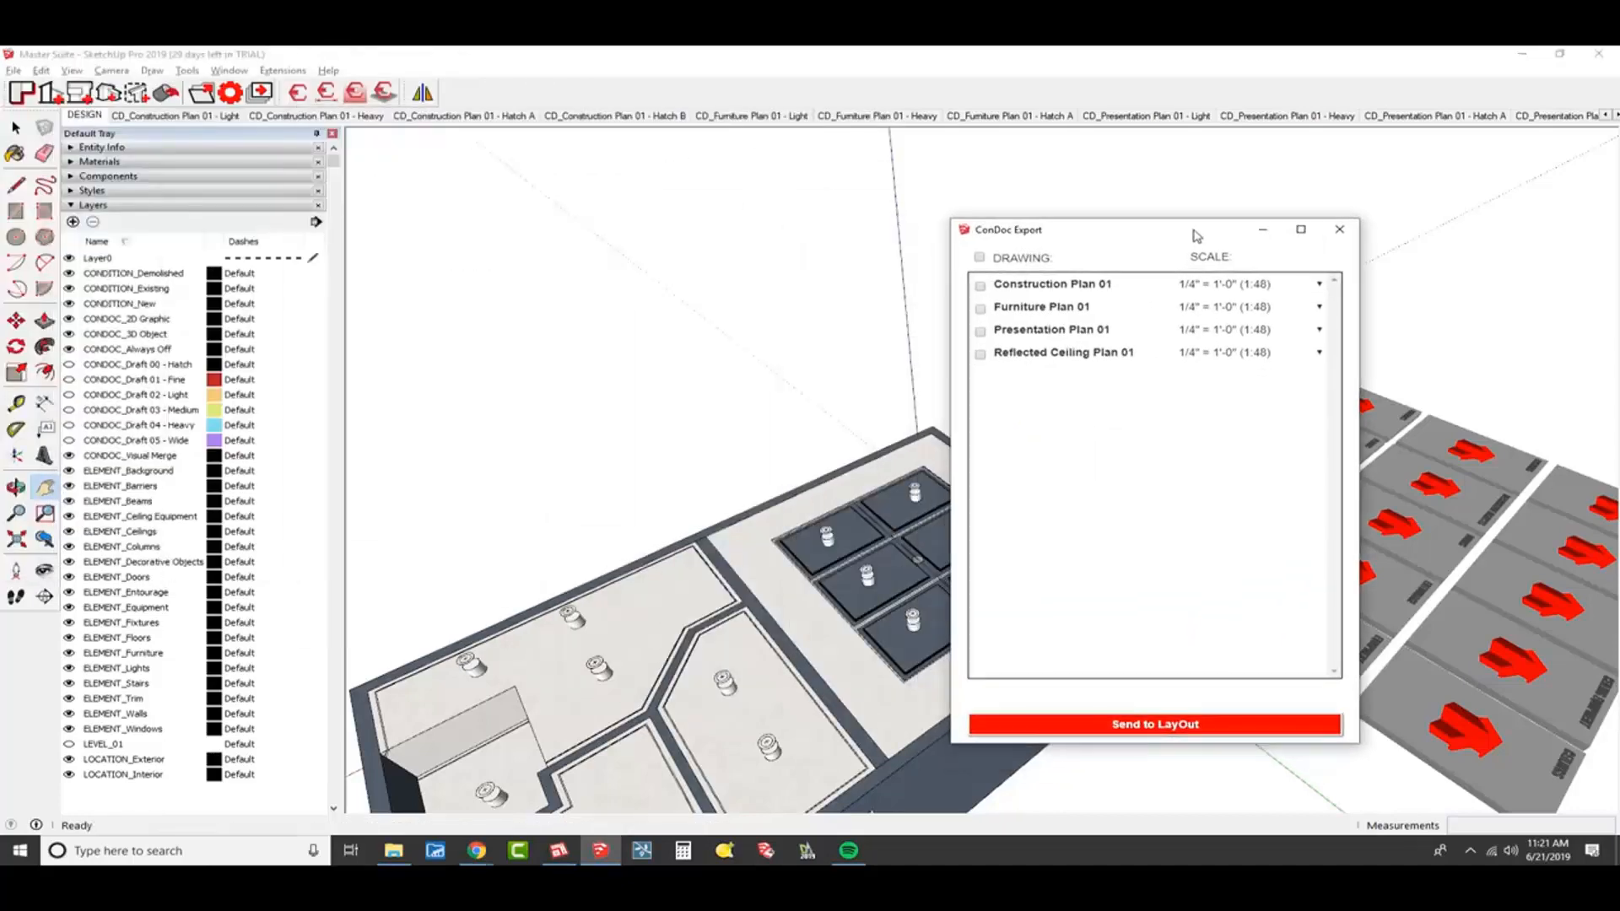
click(979, 257)
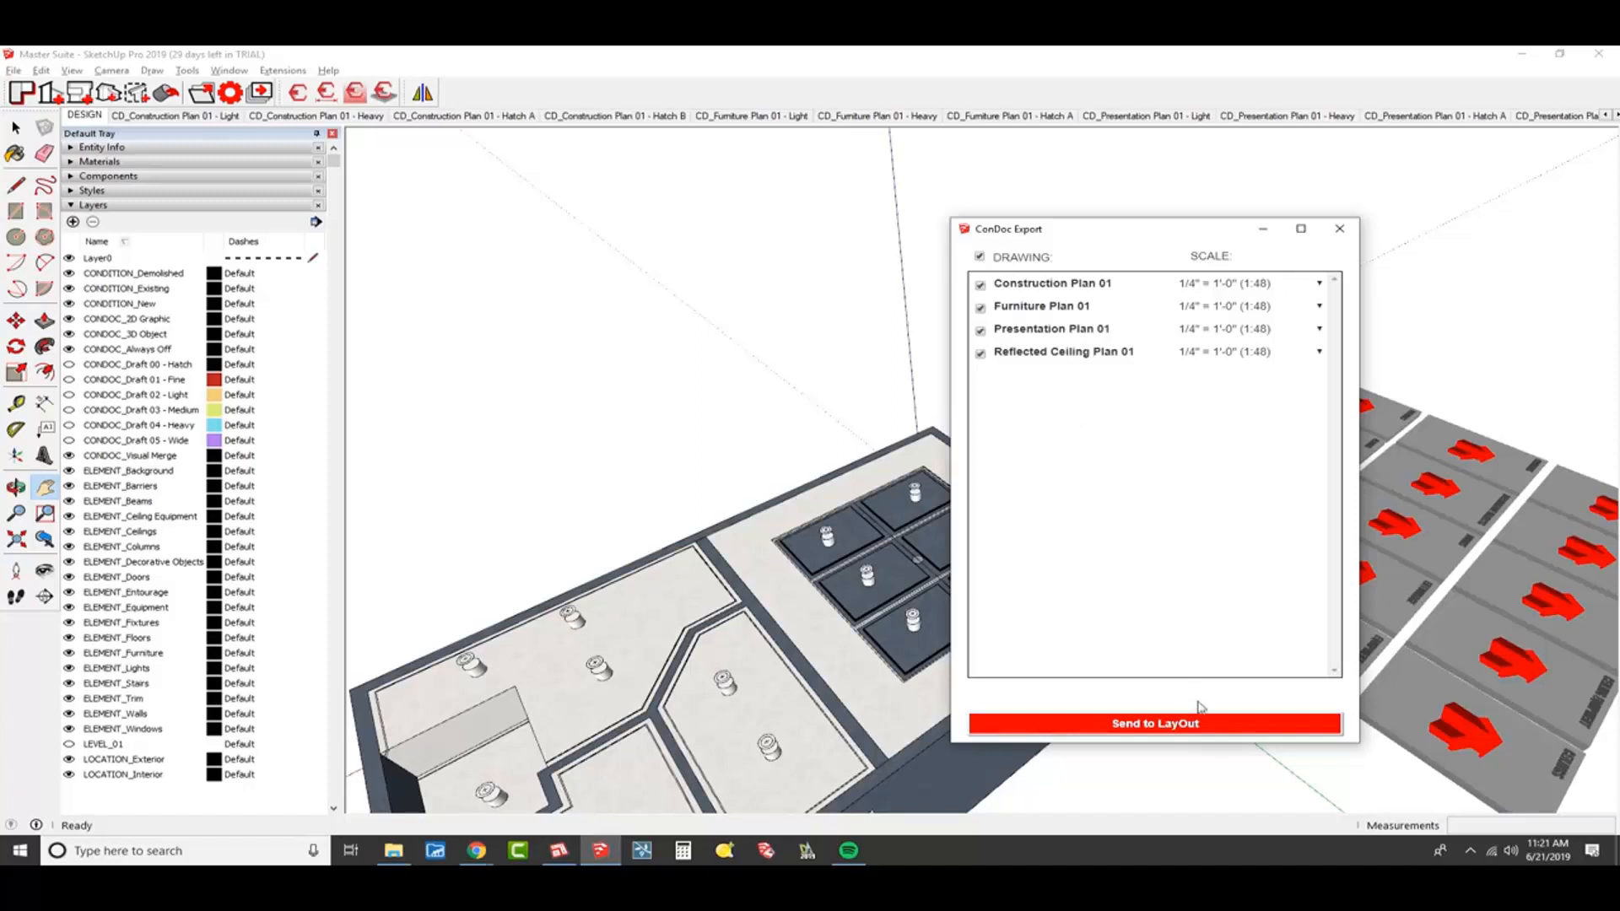
click(1188, 728)
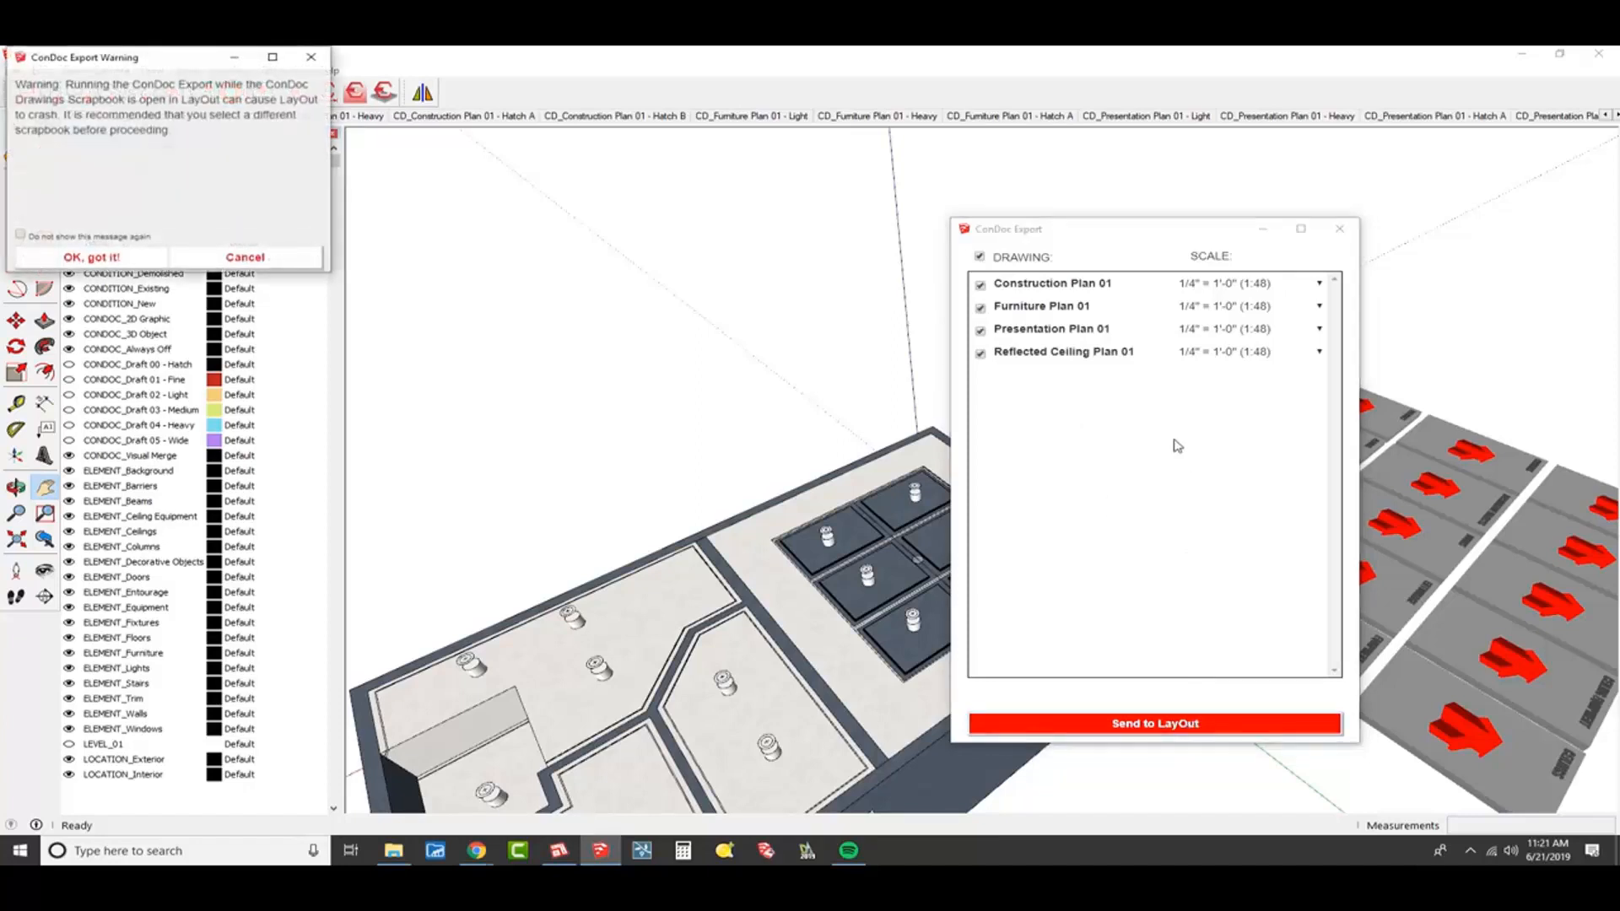
click(88, 258)
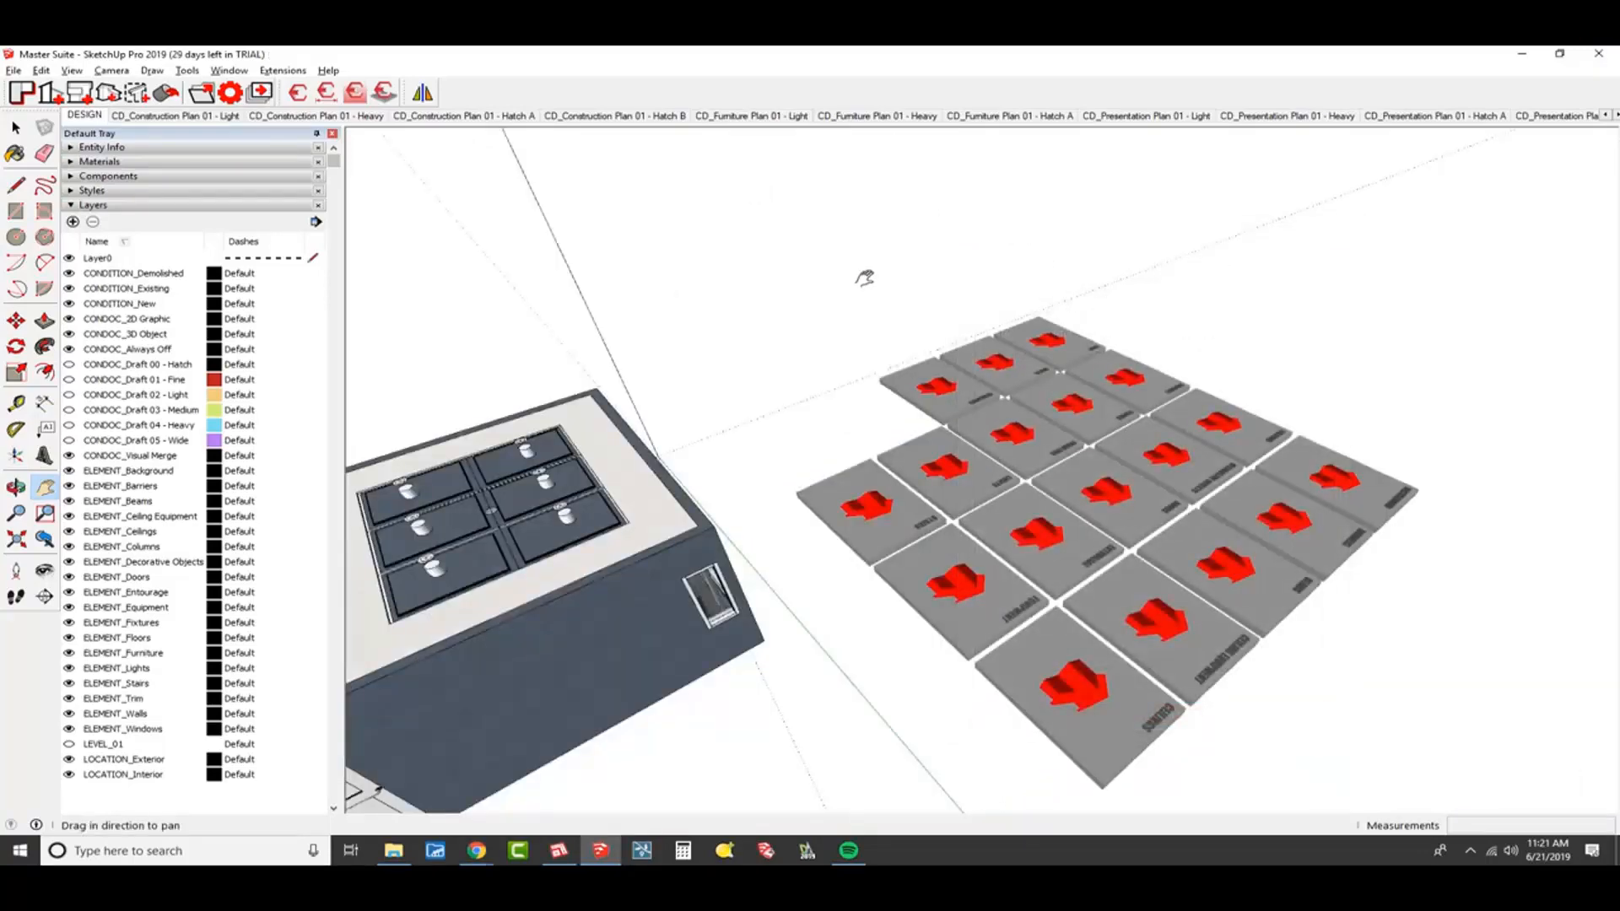
click(558, 851)
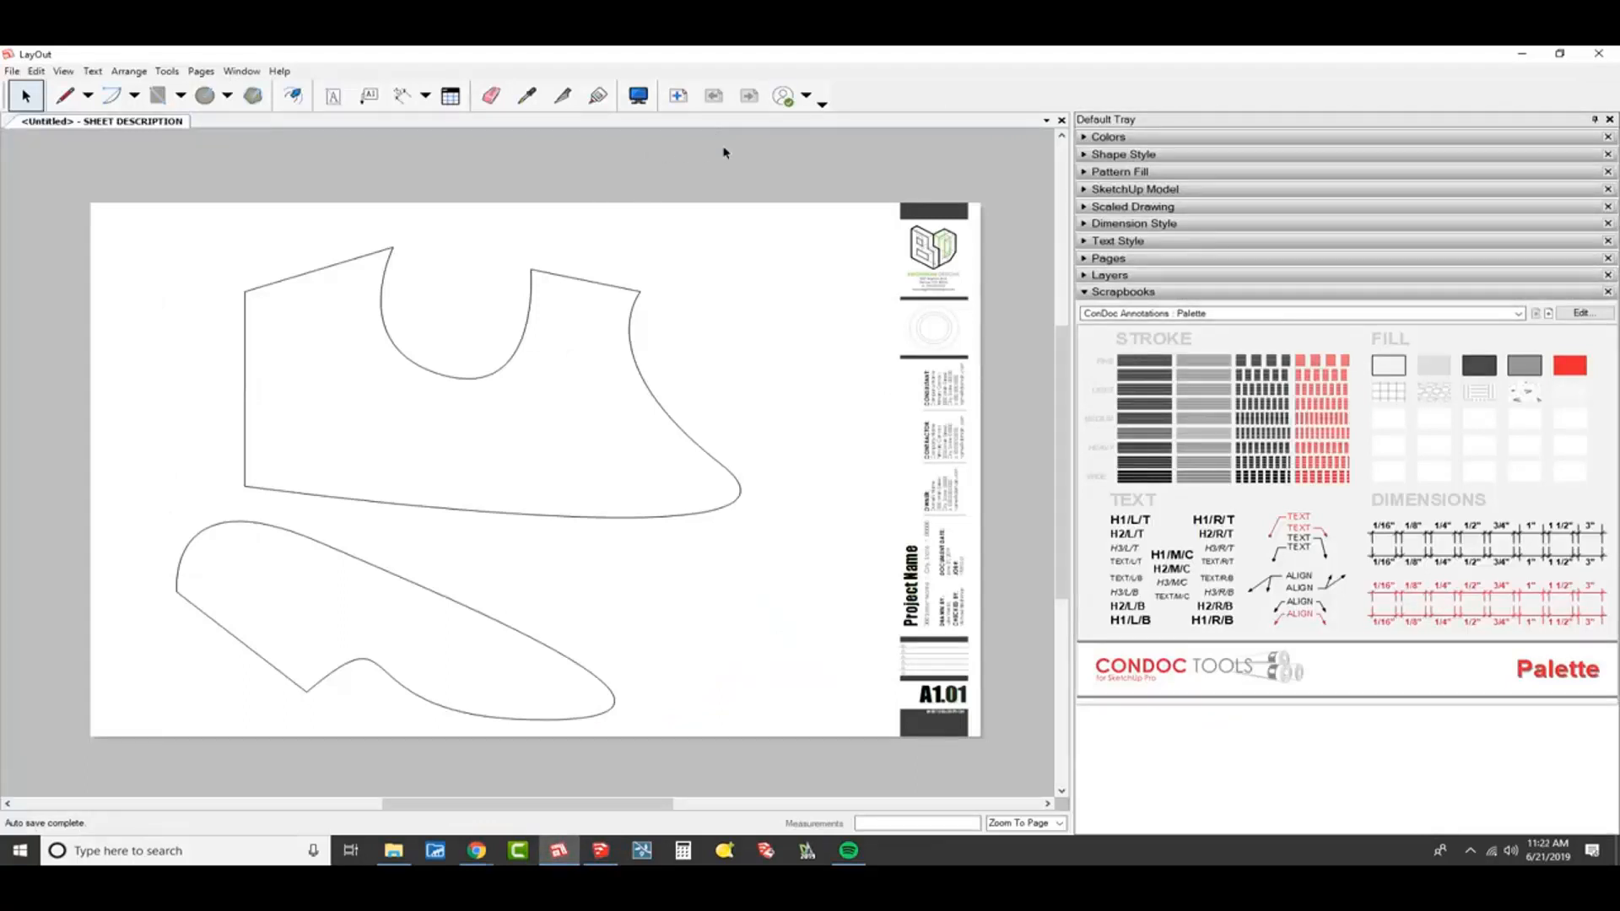
- Delete the two curved outline shapes from the sheet and place Construction Plan 01 from the ConDoc Drawings scrapbook in its upper-left corner
drag(761, 167, 164, 751)
key(Delete)
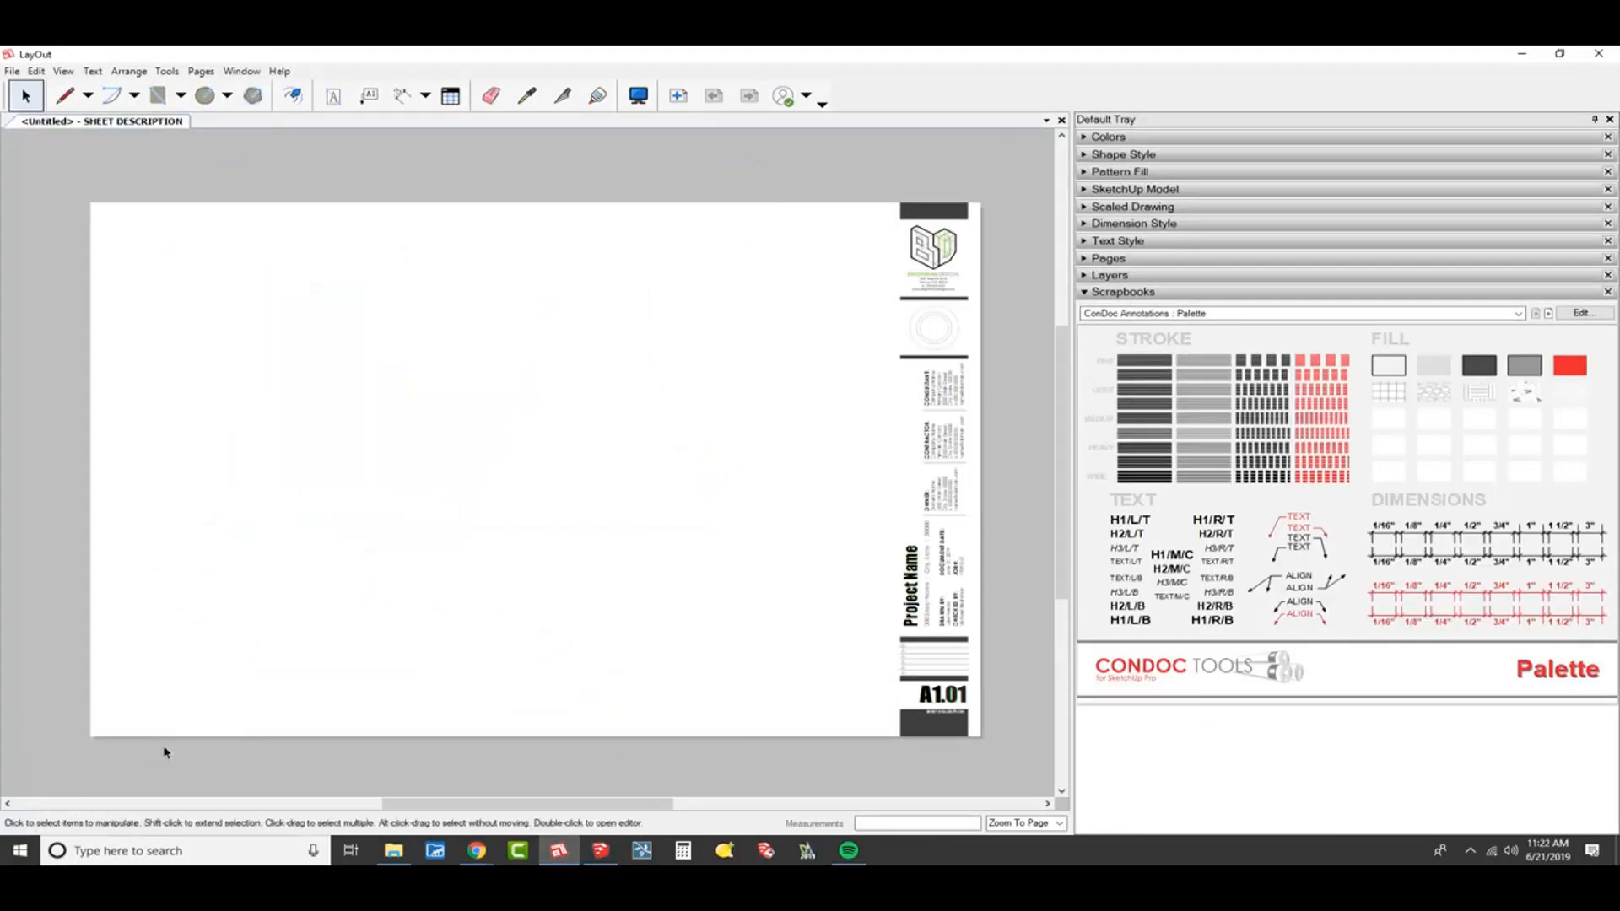
click(1303, 313)
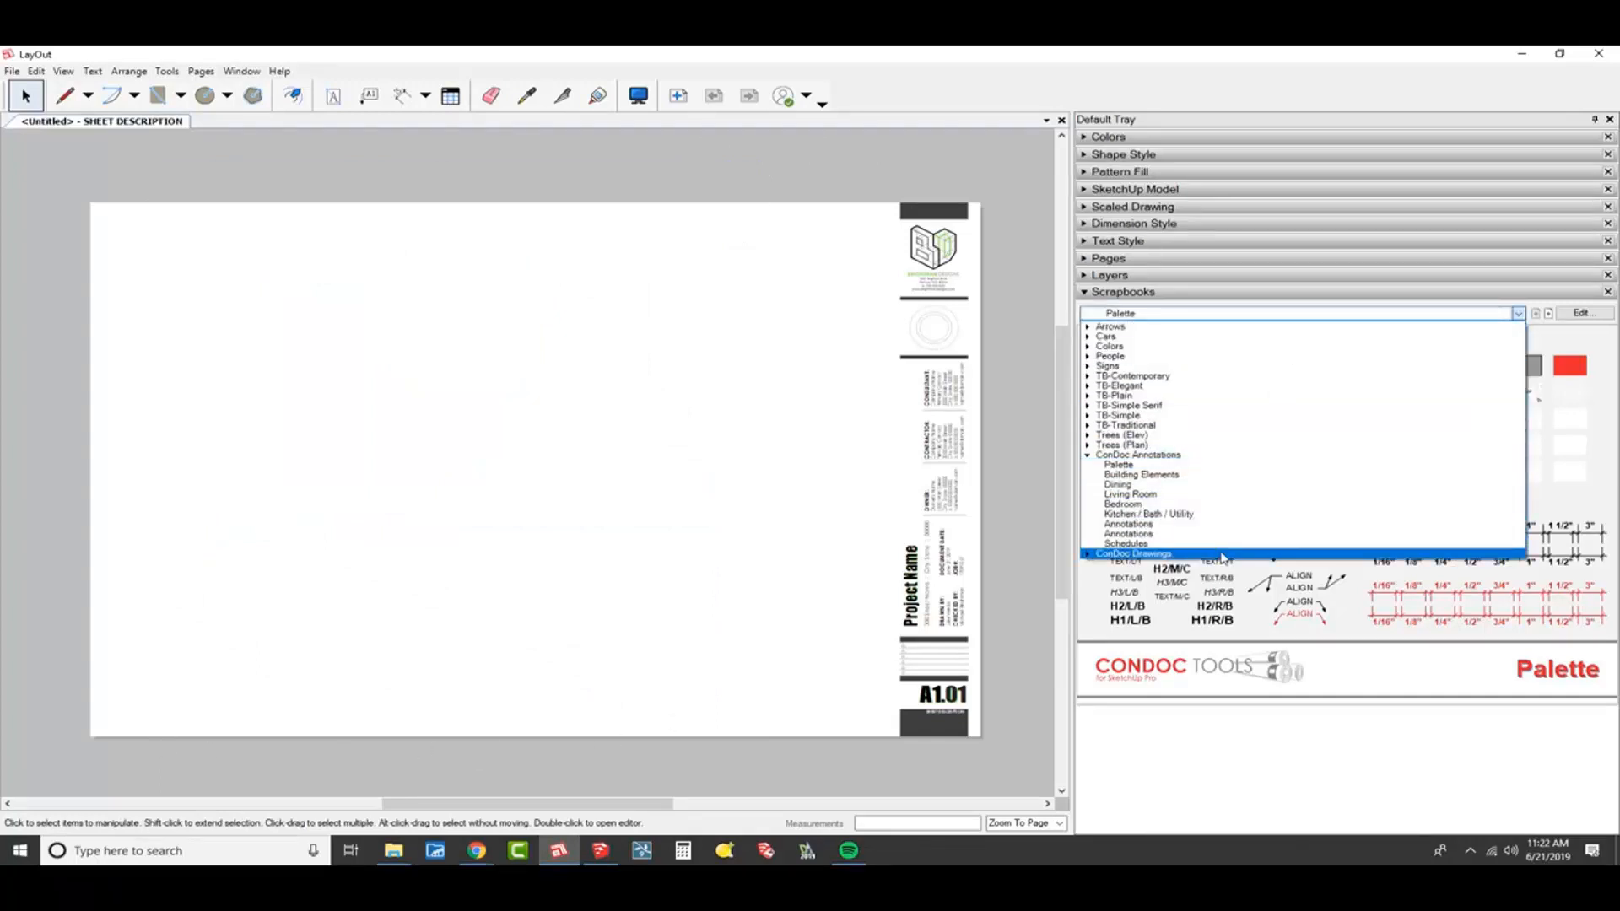
click(1223, 554)
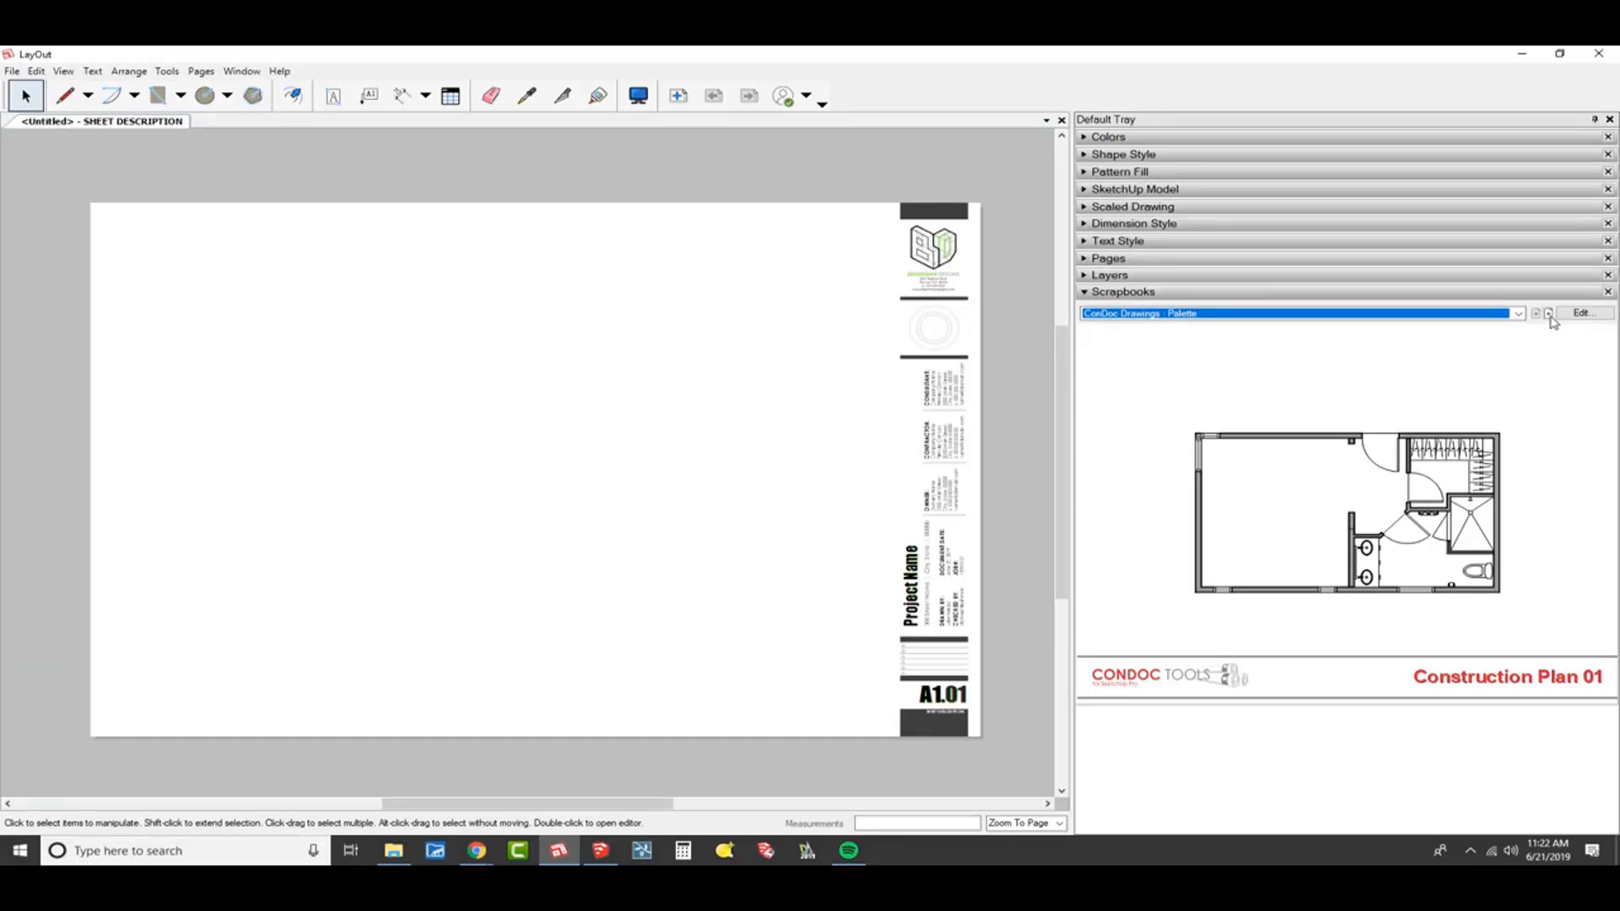
drag(1448, 459, 288, 311)
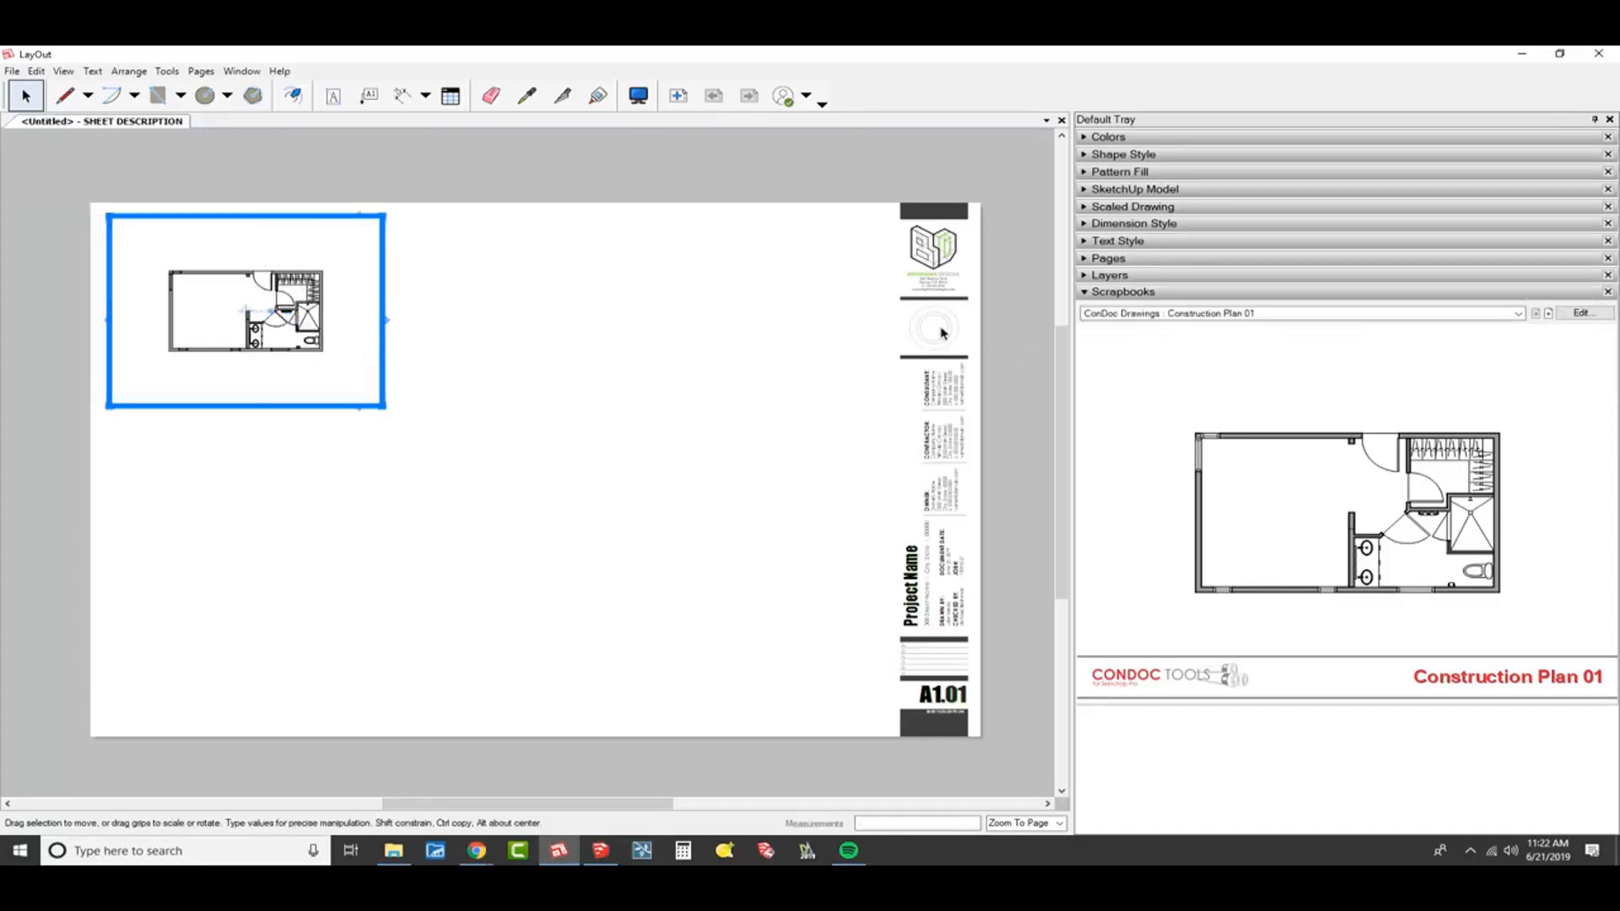
- Place Furniture Plan 01 from the ConDoc Drawings scrapbook beside the Construction Plan and deselect it
click(1549, 315)
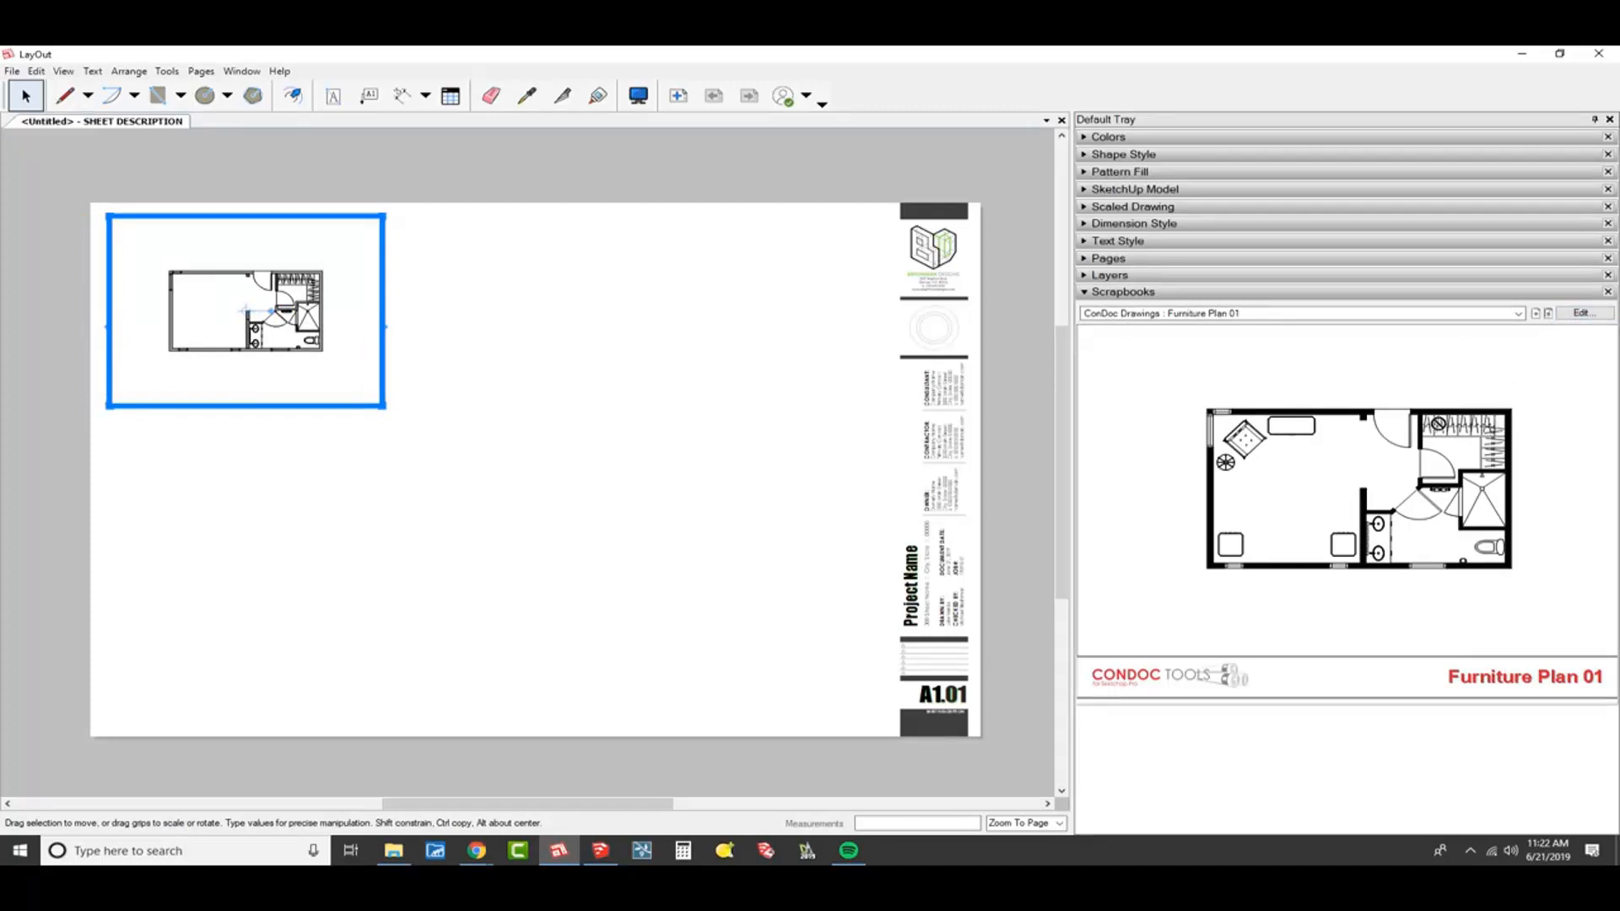
drag(1438, 424, 543, 277)
click(766, 221)
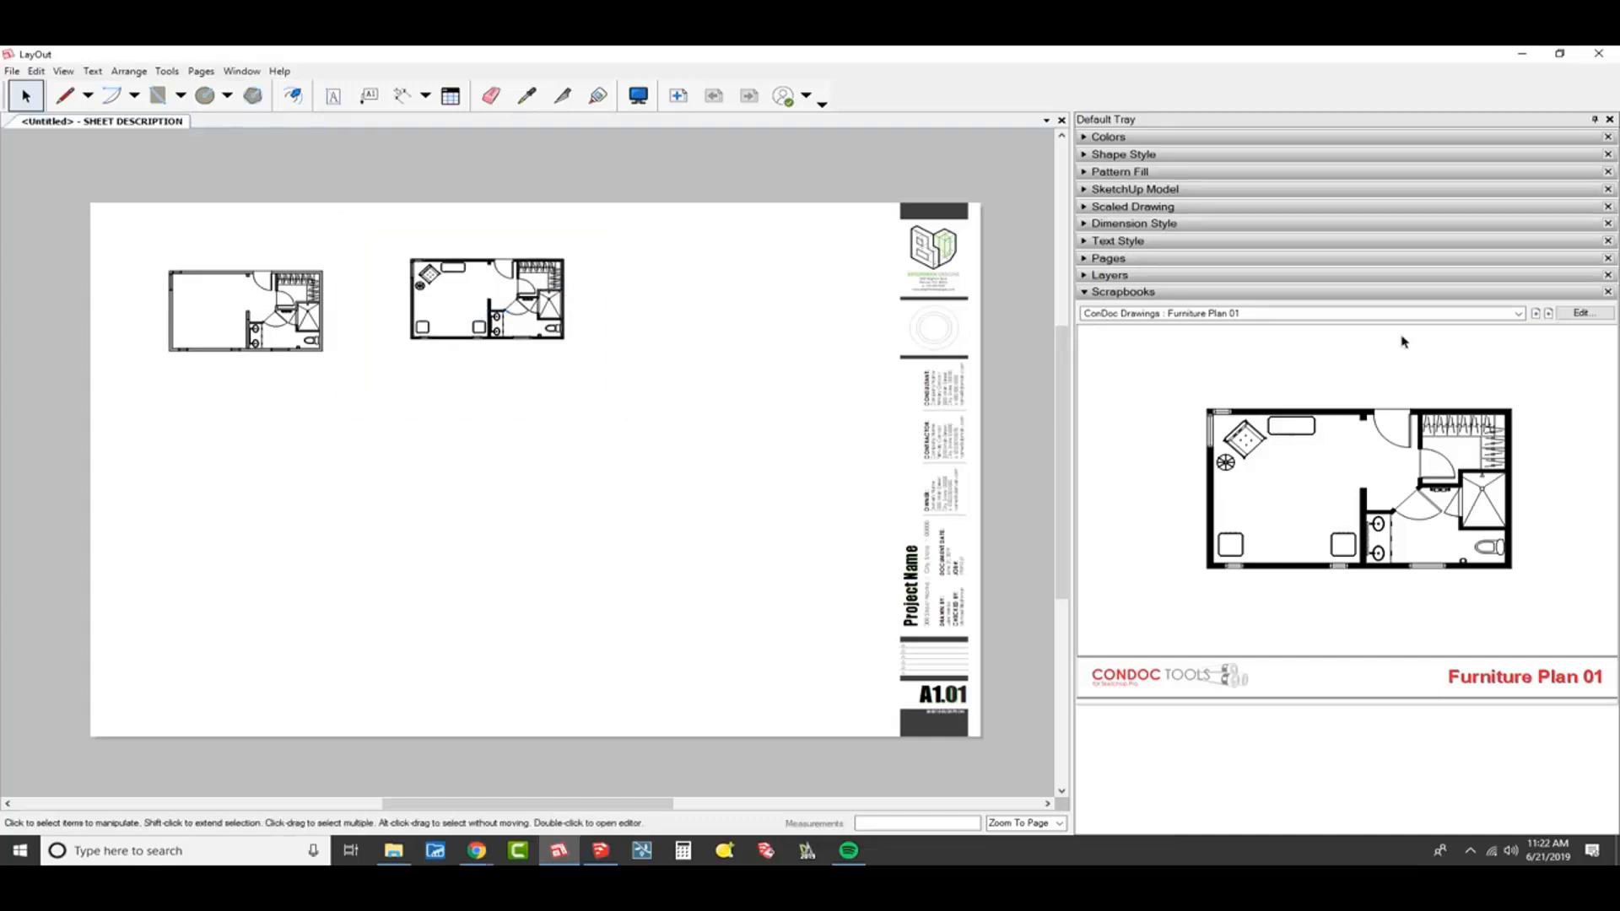
- Place Presentation Plan 01 from the ConDoc Drawings scrapbook on the sheet and move it into the upper row, beside the title block
click(1549, 313)
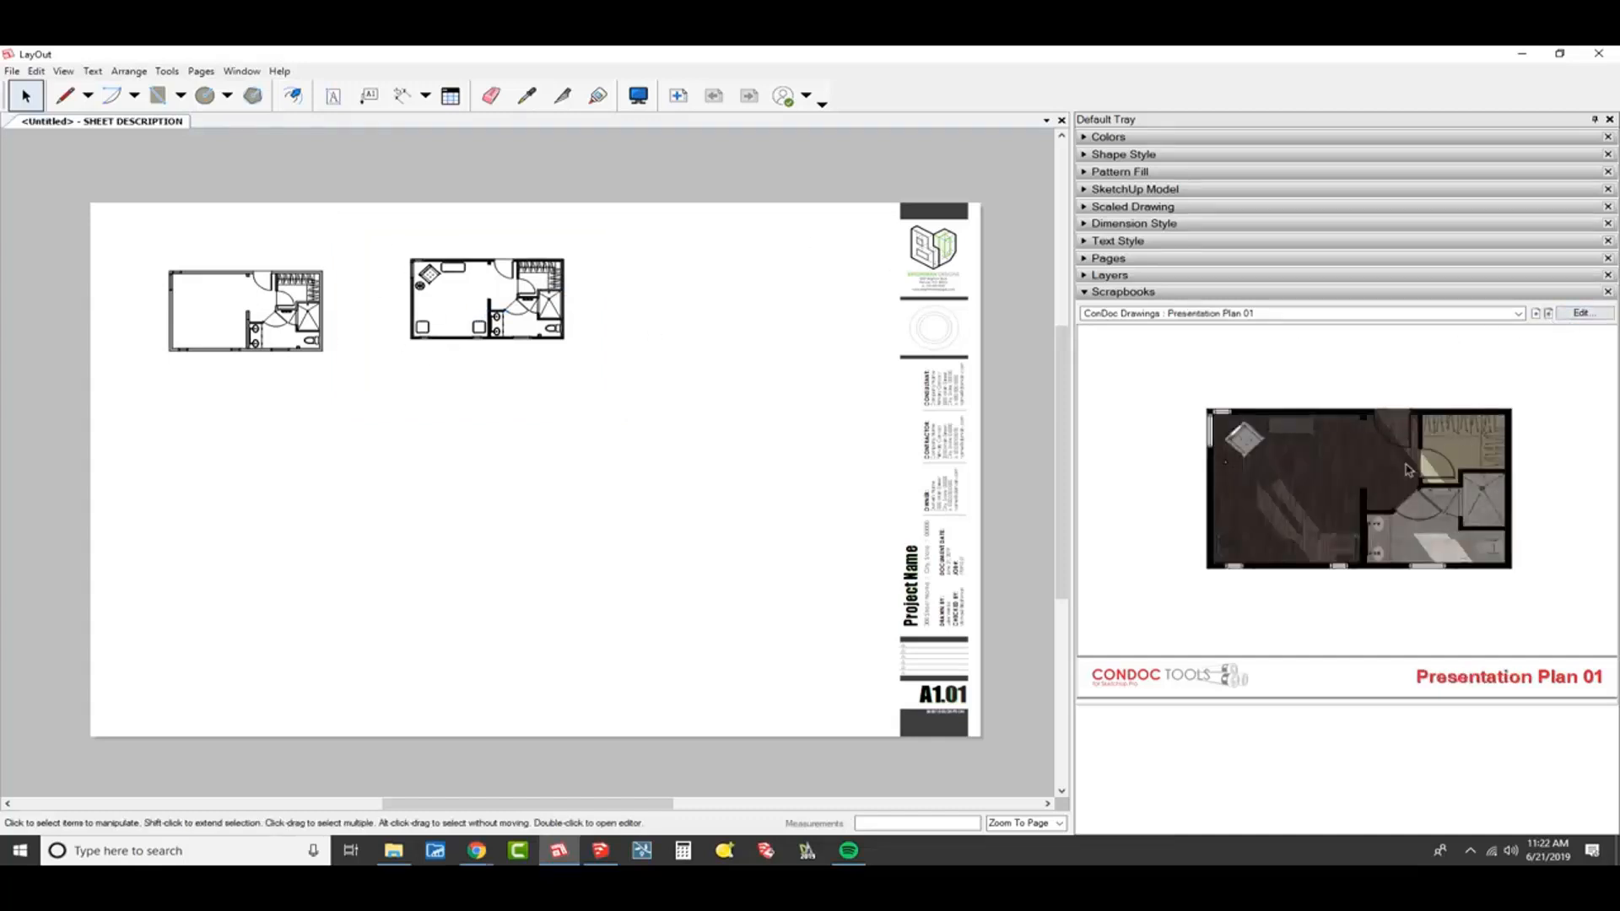
drag(1407, 470, 700, 548)
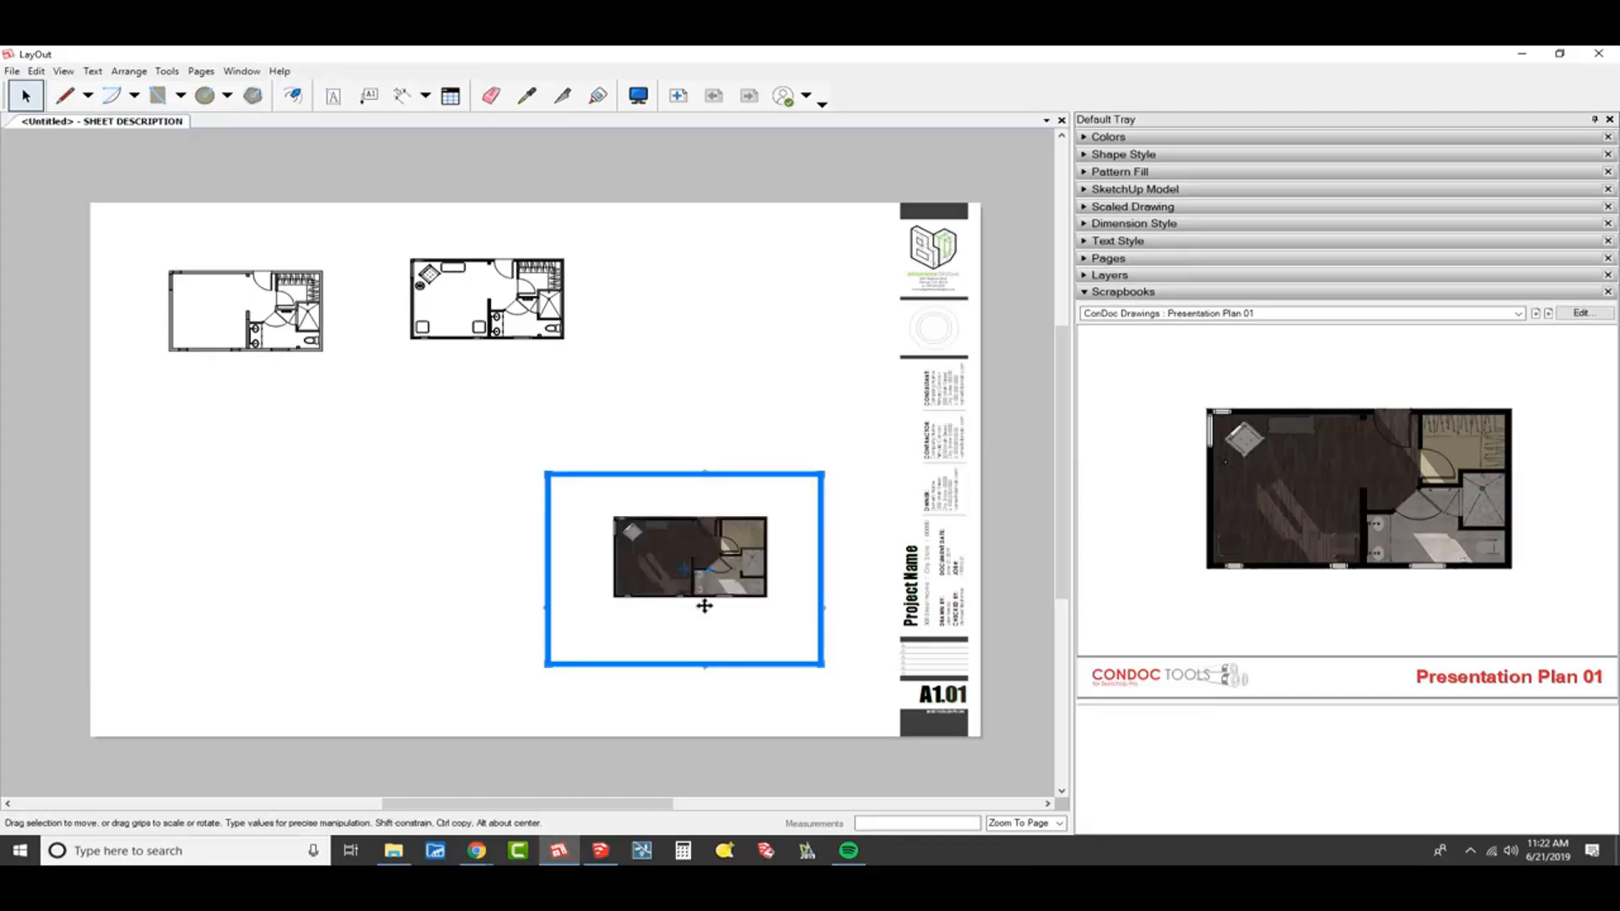
scroll(721, 577, up, 1)
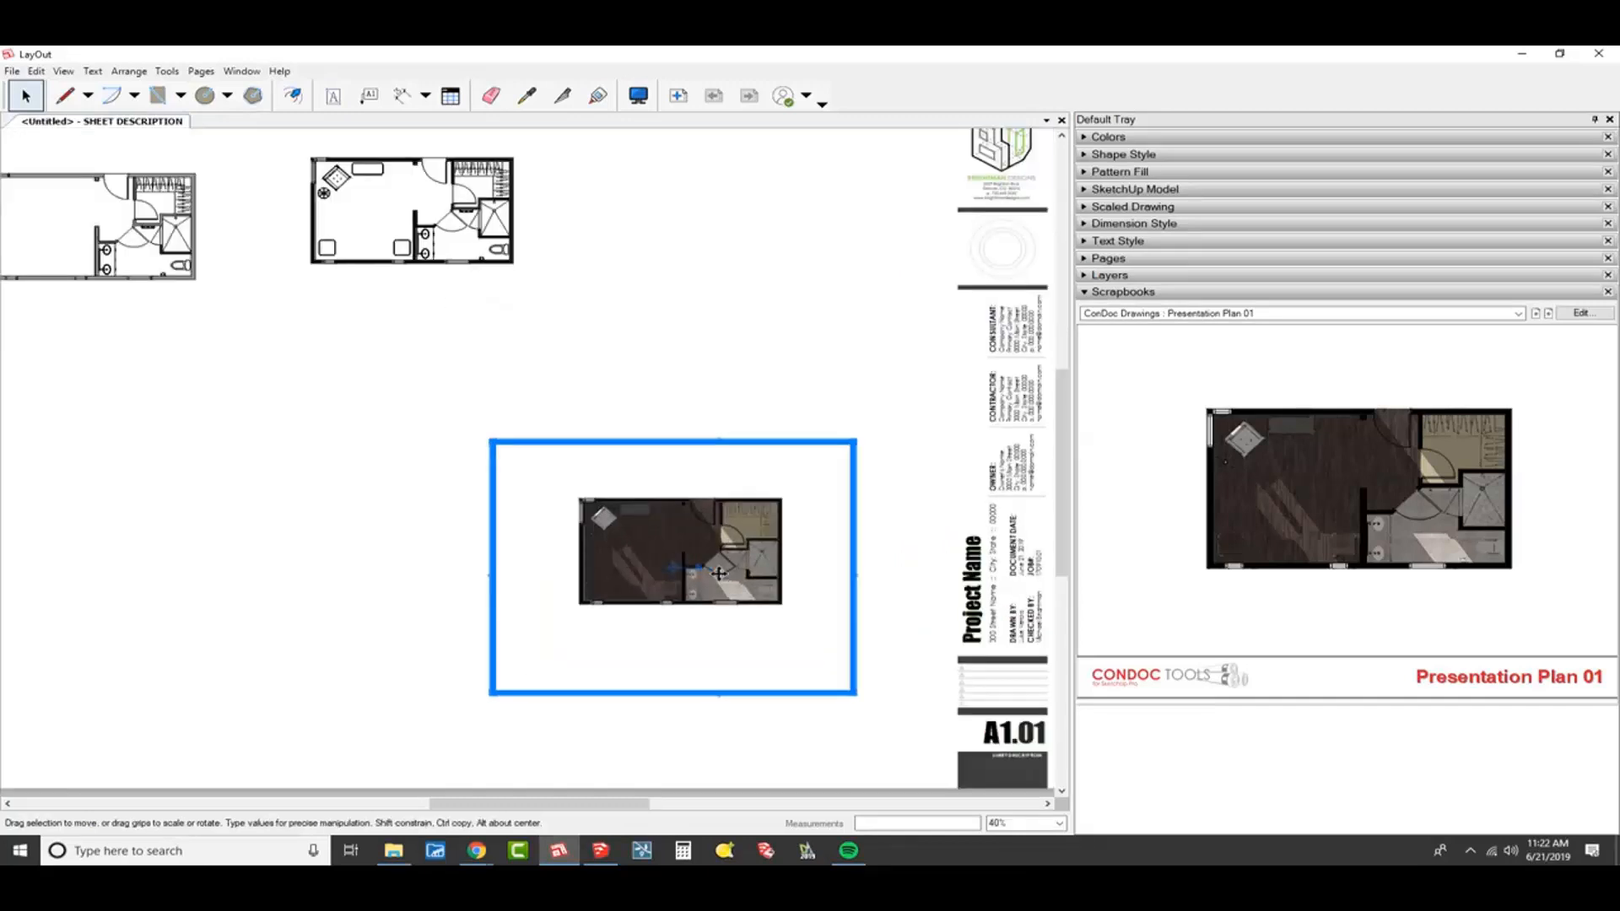
drag(719, 557, 729, 502)
drag(817, 313, 827, 244)
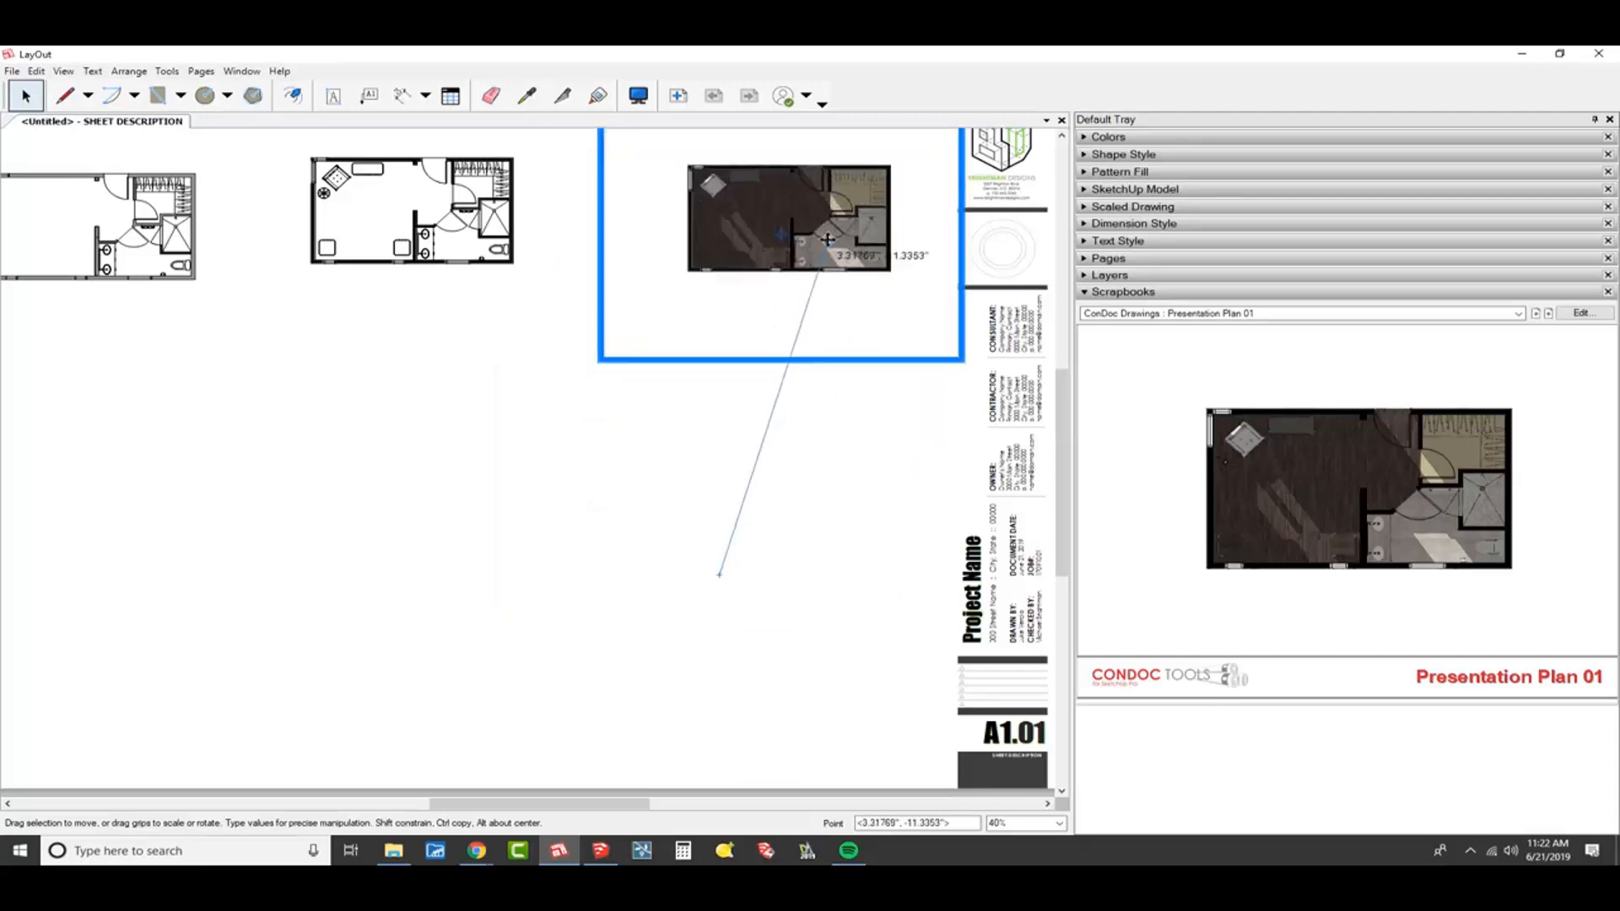
click(699, 541)
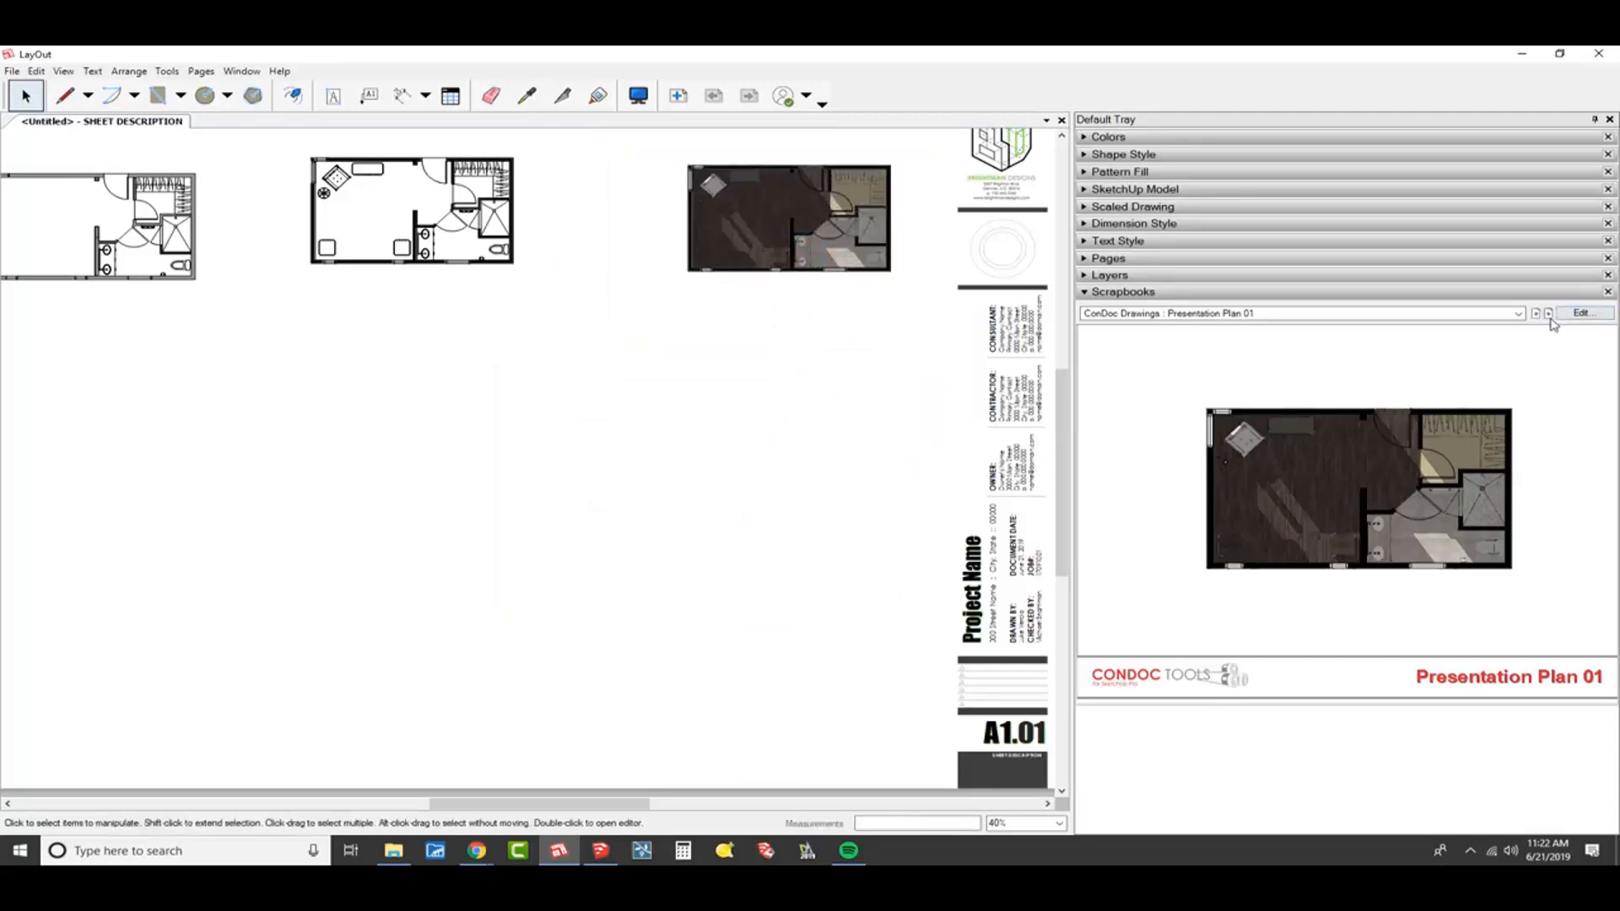
- Place Reflected Ceiling Plan 01 below the Construction Plan and move the Presentation Plan below the Furniture Plan
click(1549, 313)
drag(1253, 492, 729, 446)
scroll(768, 515, down, 3)
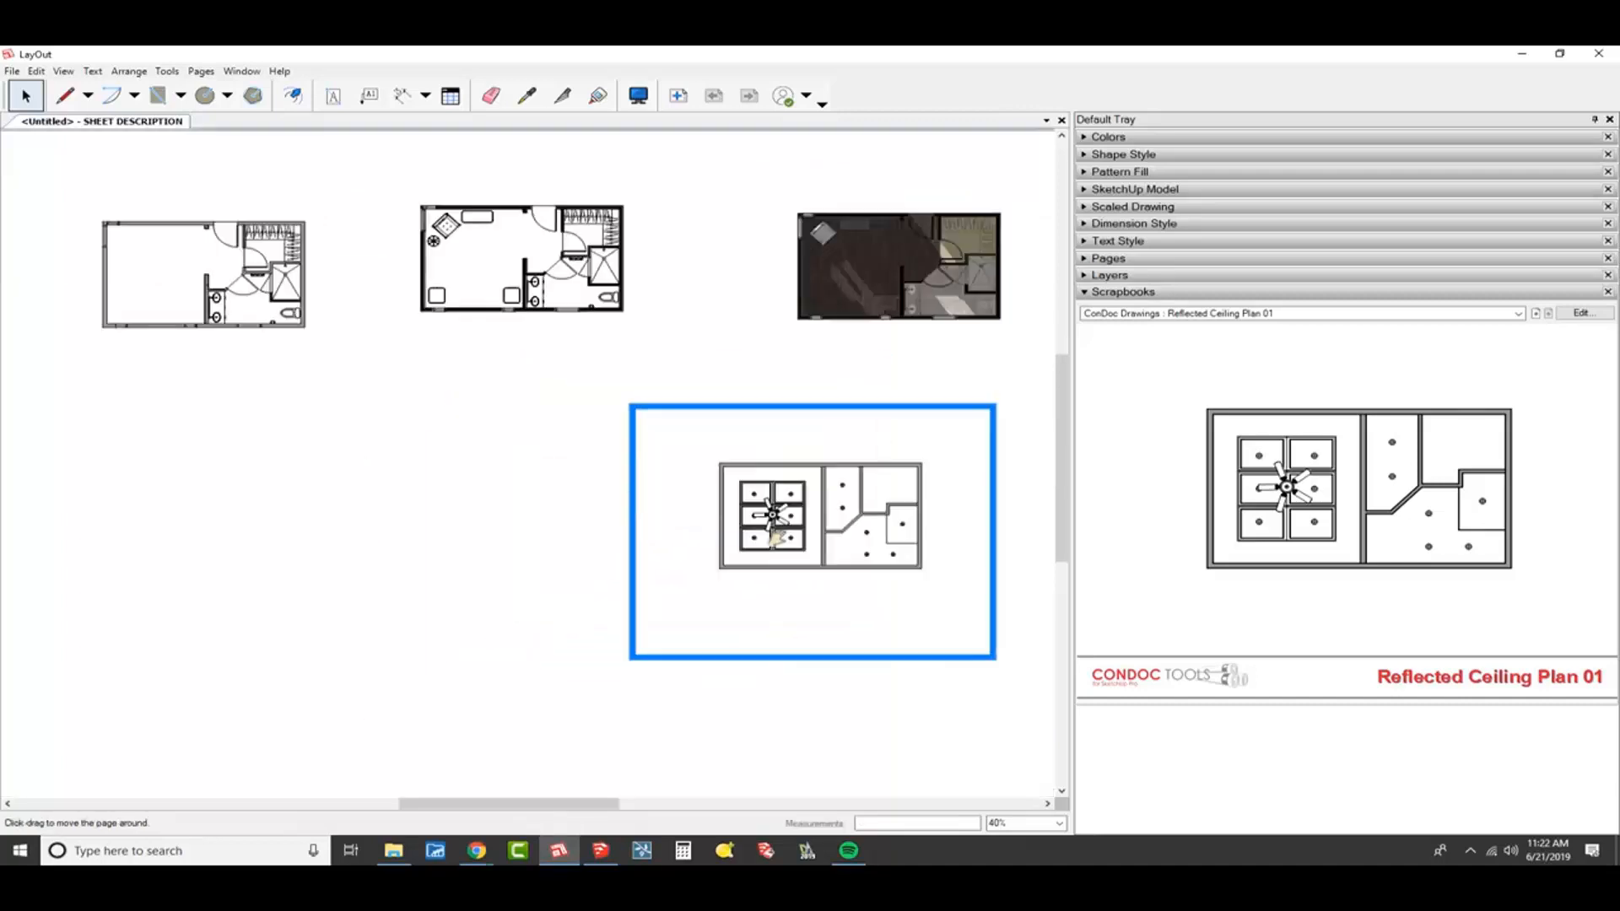
drag(751, 548, 275, 518)
drag(929, 343, 617, 506)
click(560, 427)
scroll(560, 427, up, 2)
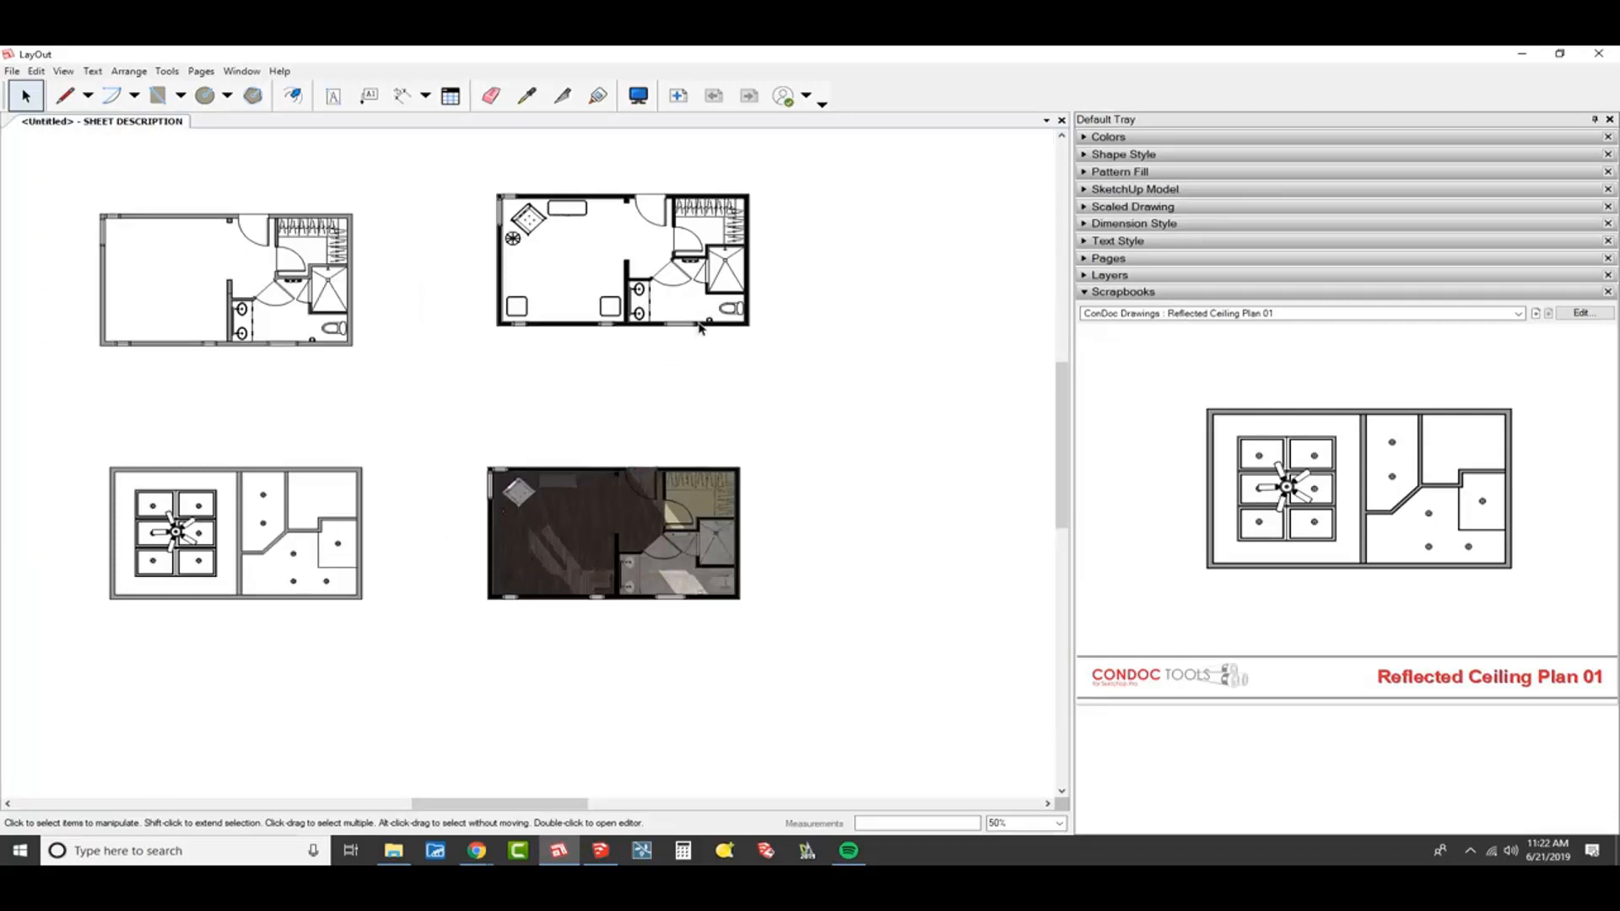
scroll(647, 287, up, 1)
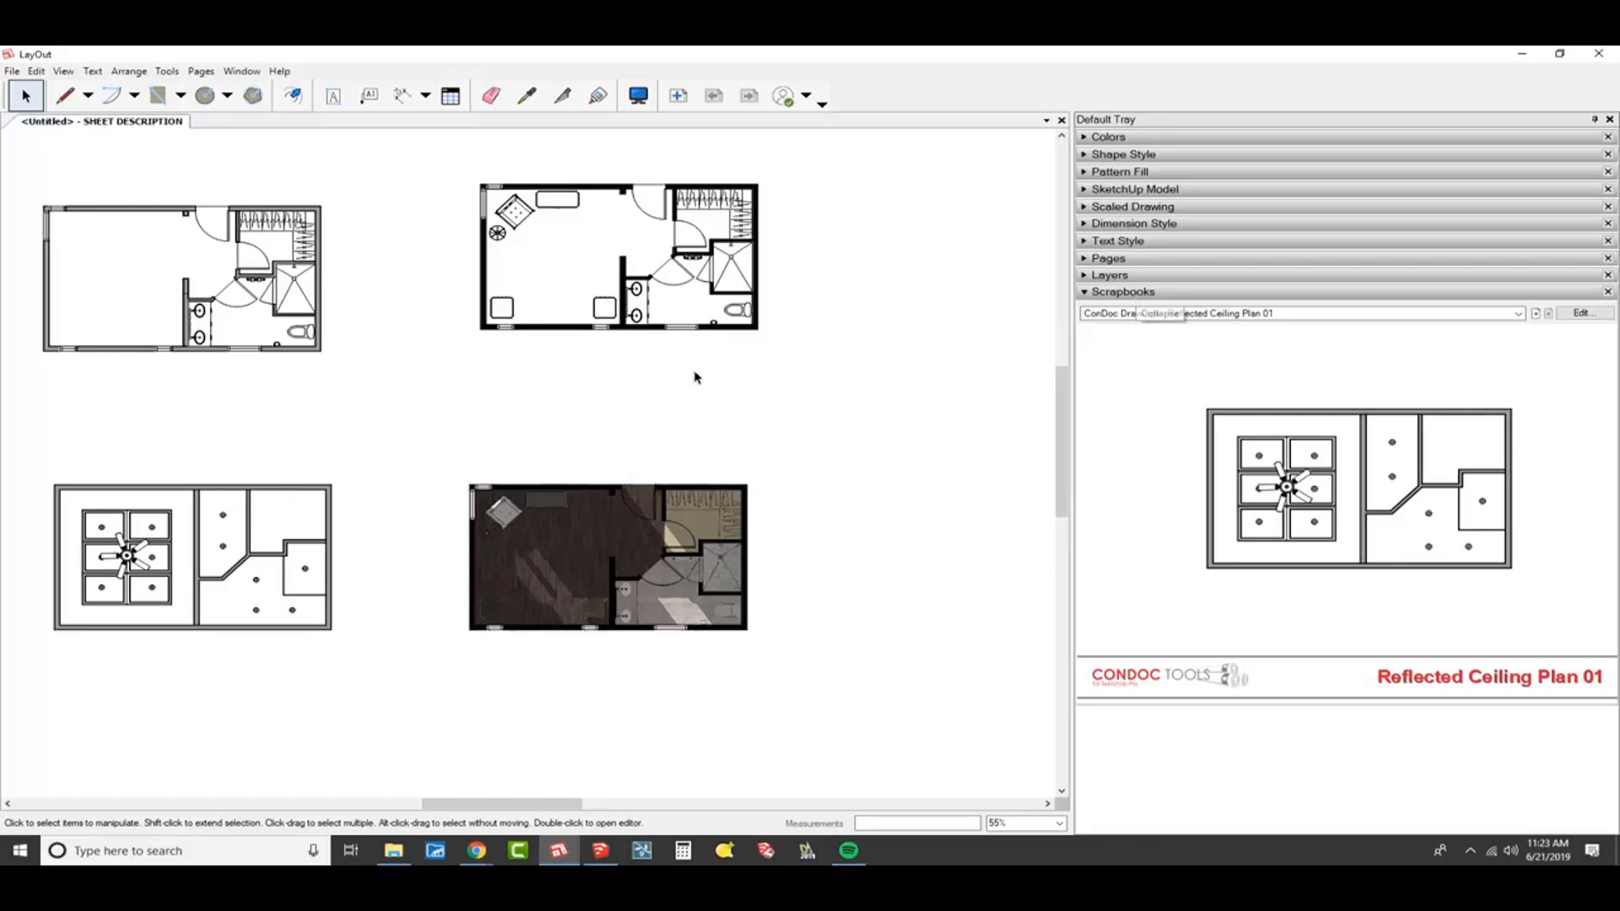
scroll(754, 431, down, 1)
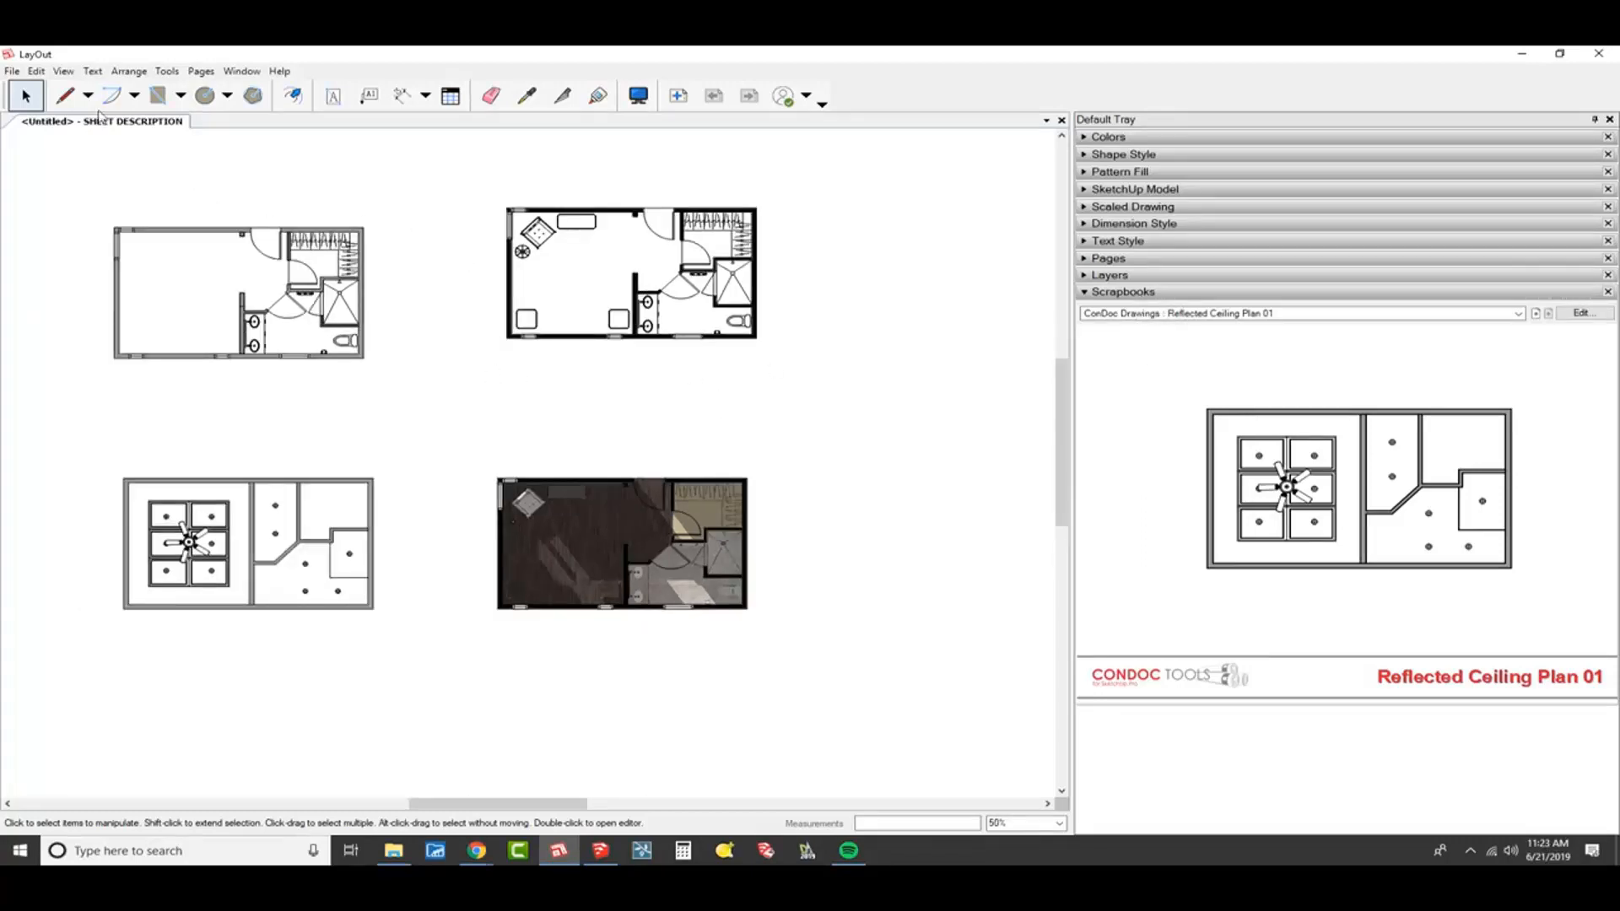
- Open the paper settings in Document Setup and examine the Presentation Plan's closet linework at Low display resolution
click(12, 71)
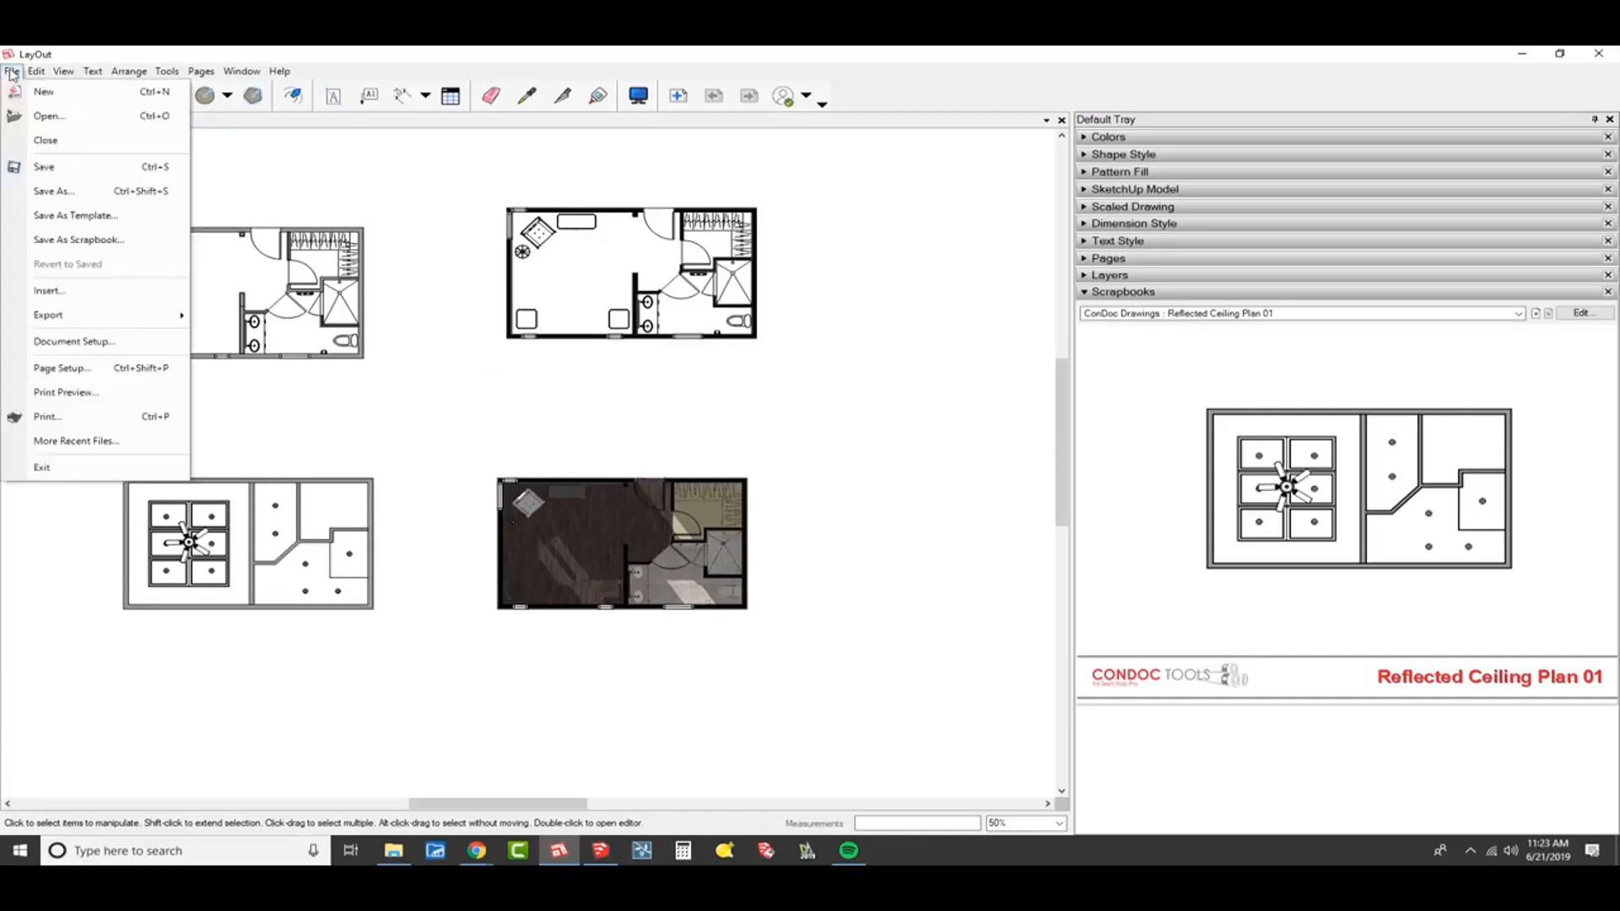
click(43, 338)
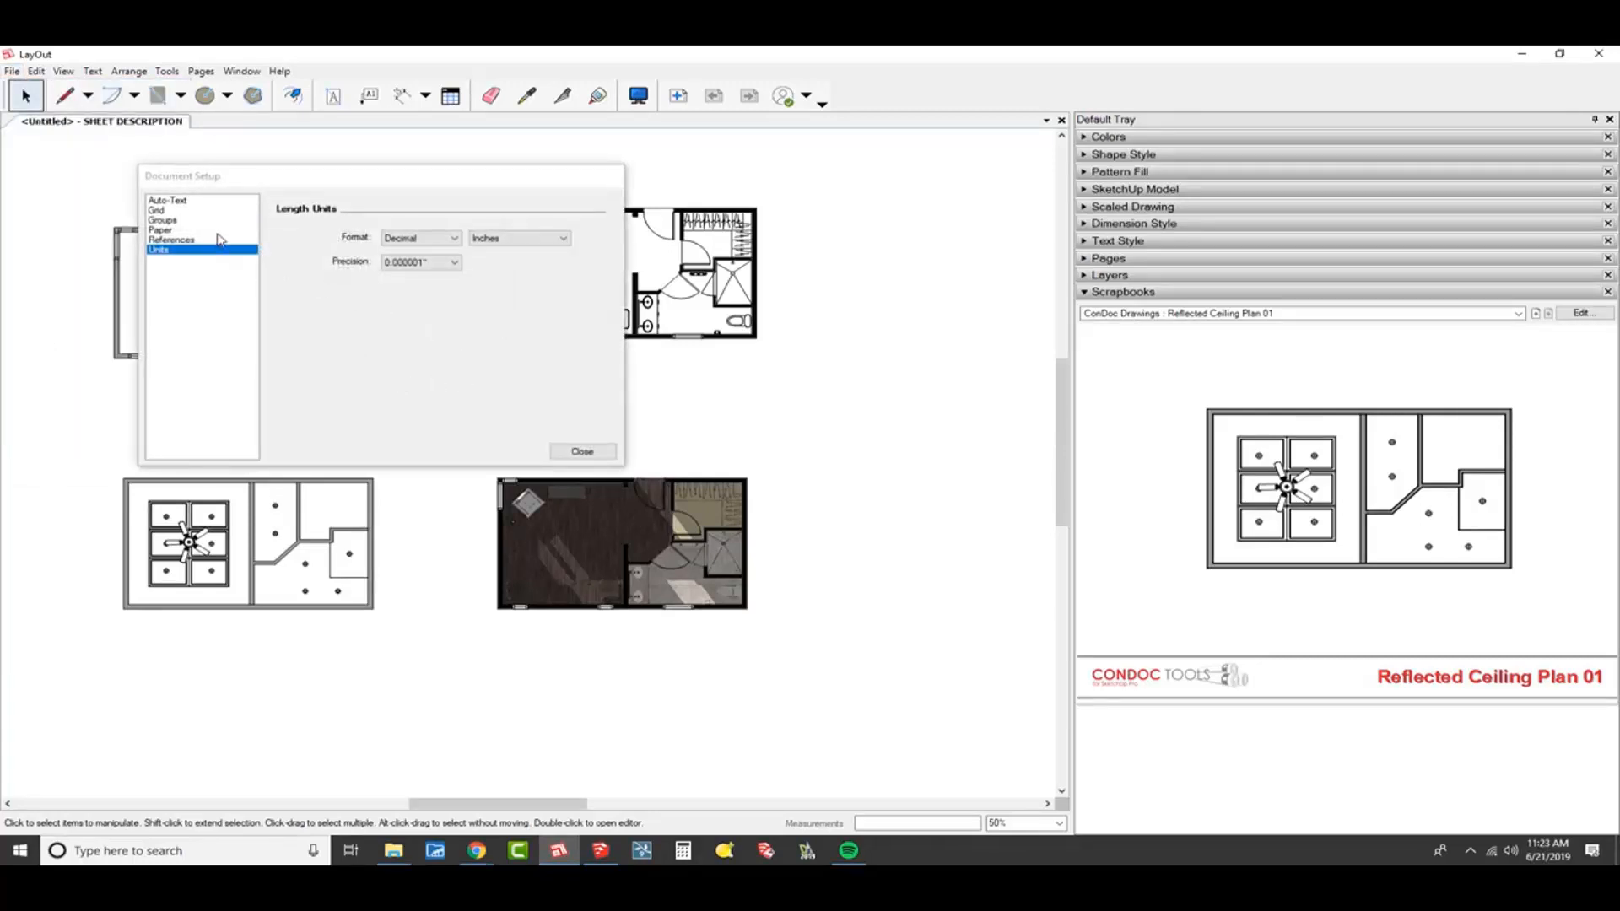
click(220, 230)
drag(351, 174, 591, 169)
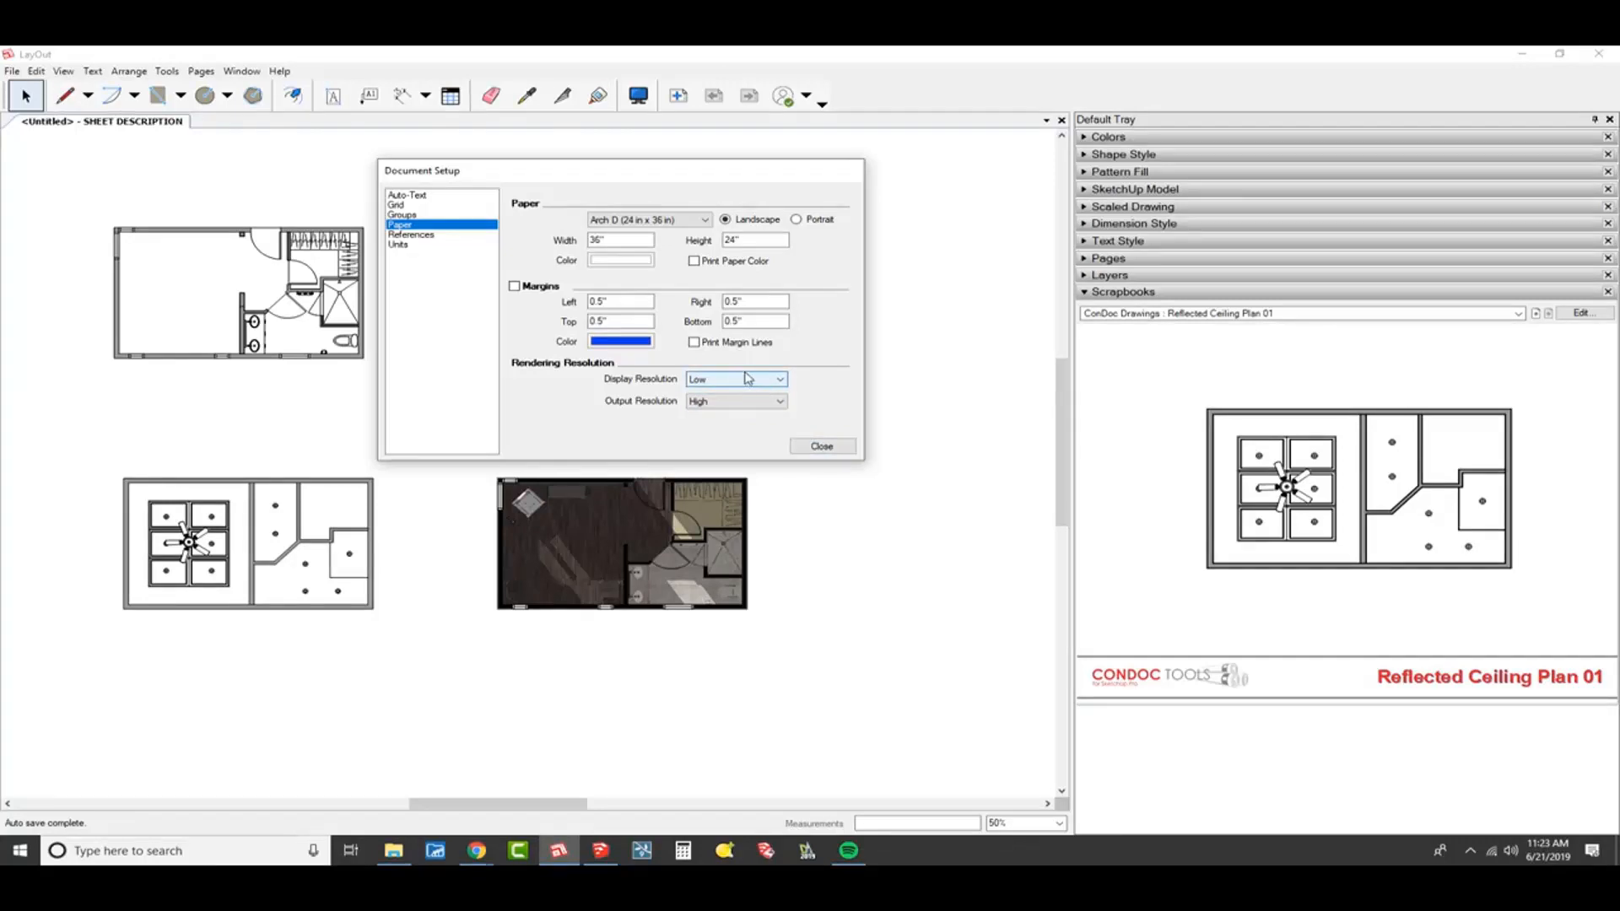
click(664, 604)
scroll(664, 604, up, 6)
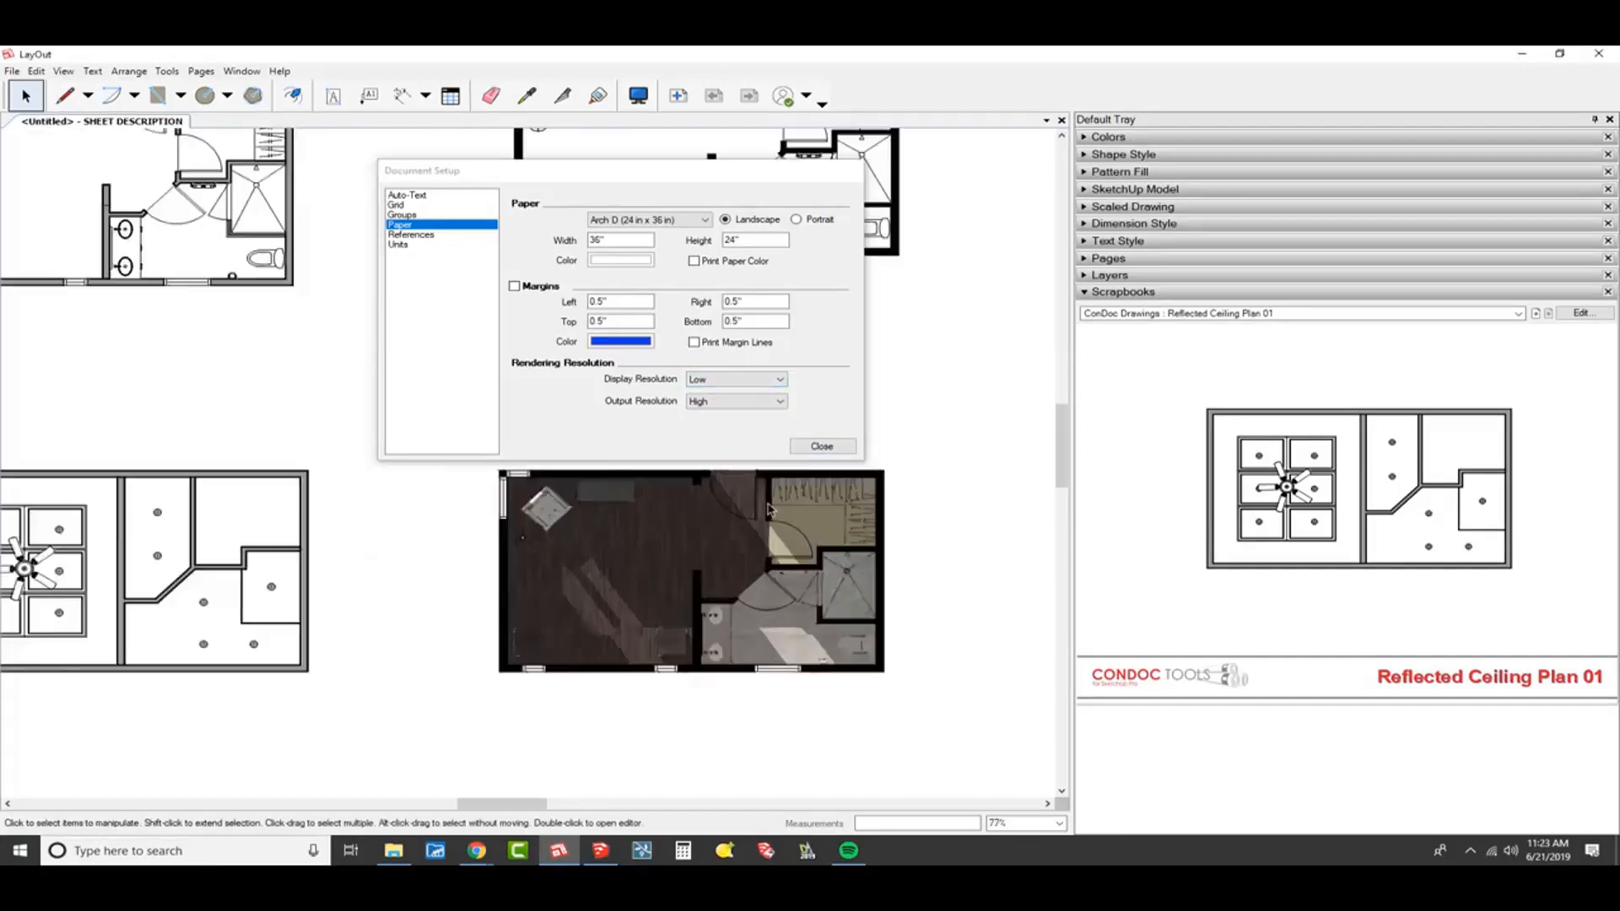
scroll(901, 505, up, 3)
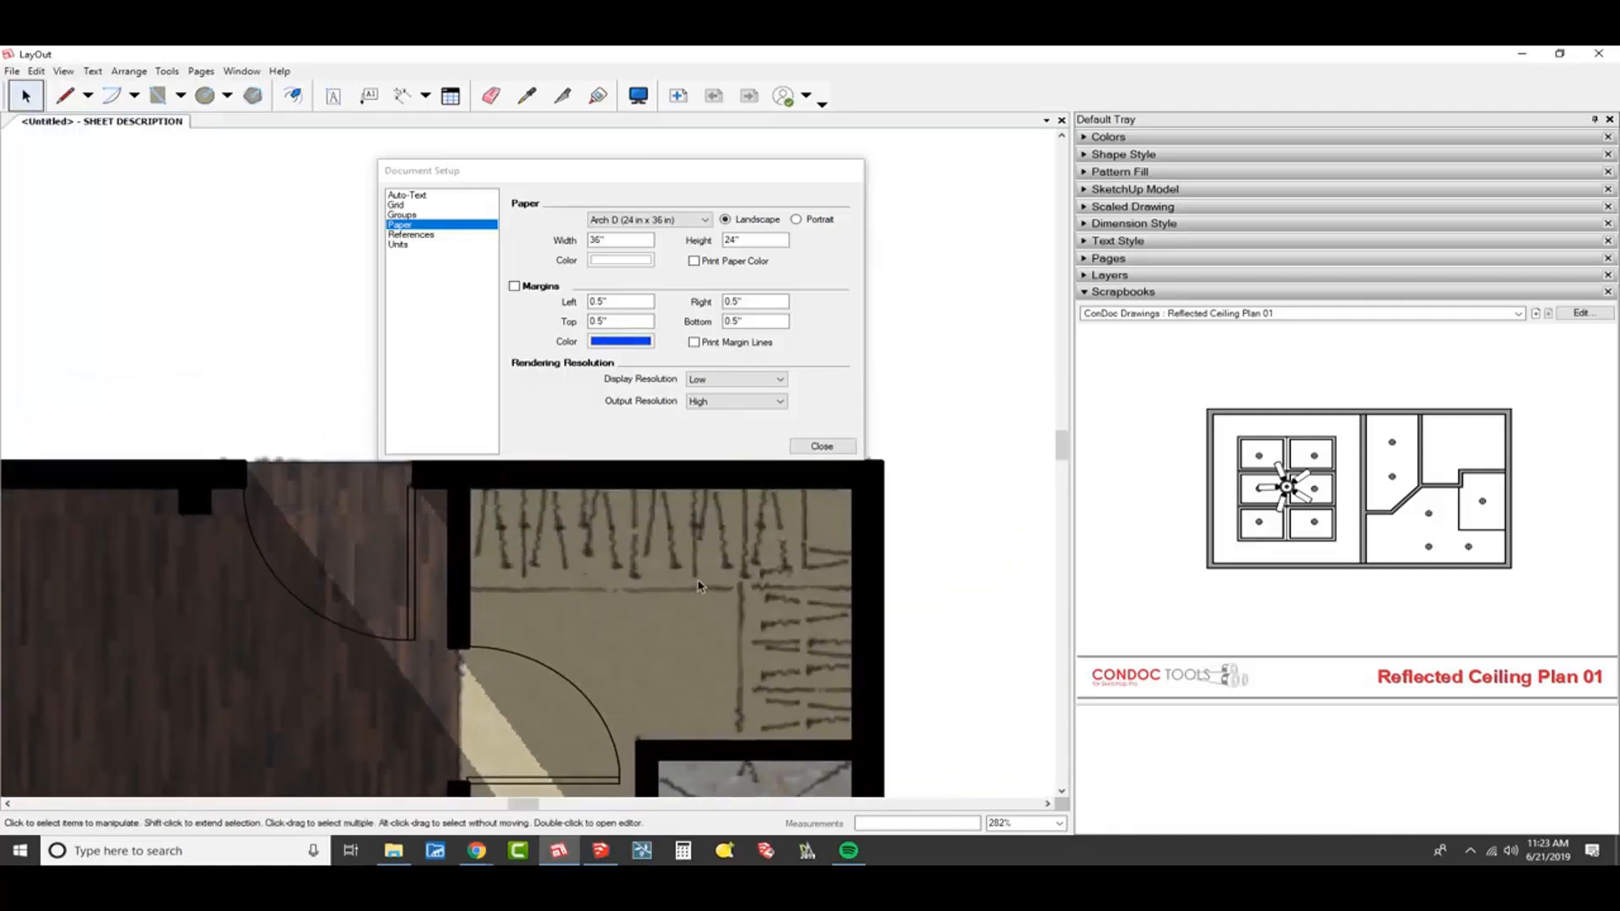
- Set the display resolution to High and expand the SketchUp Model settings to show the rendering options
click(755, 380)
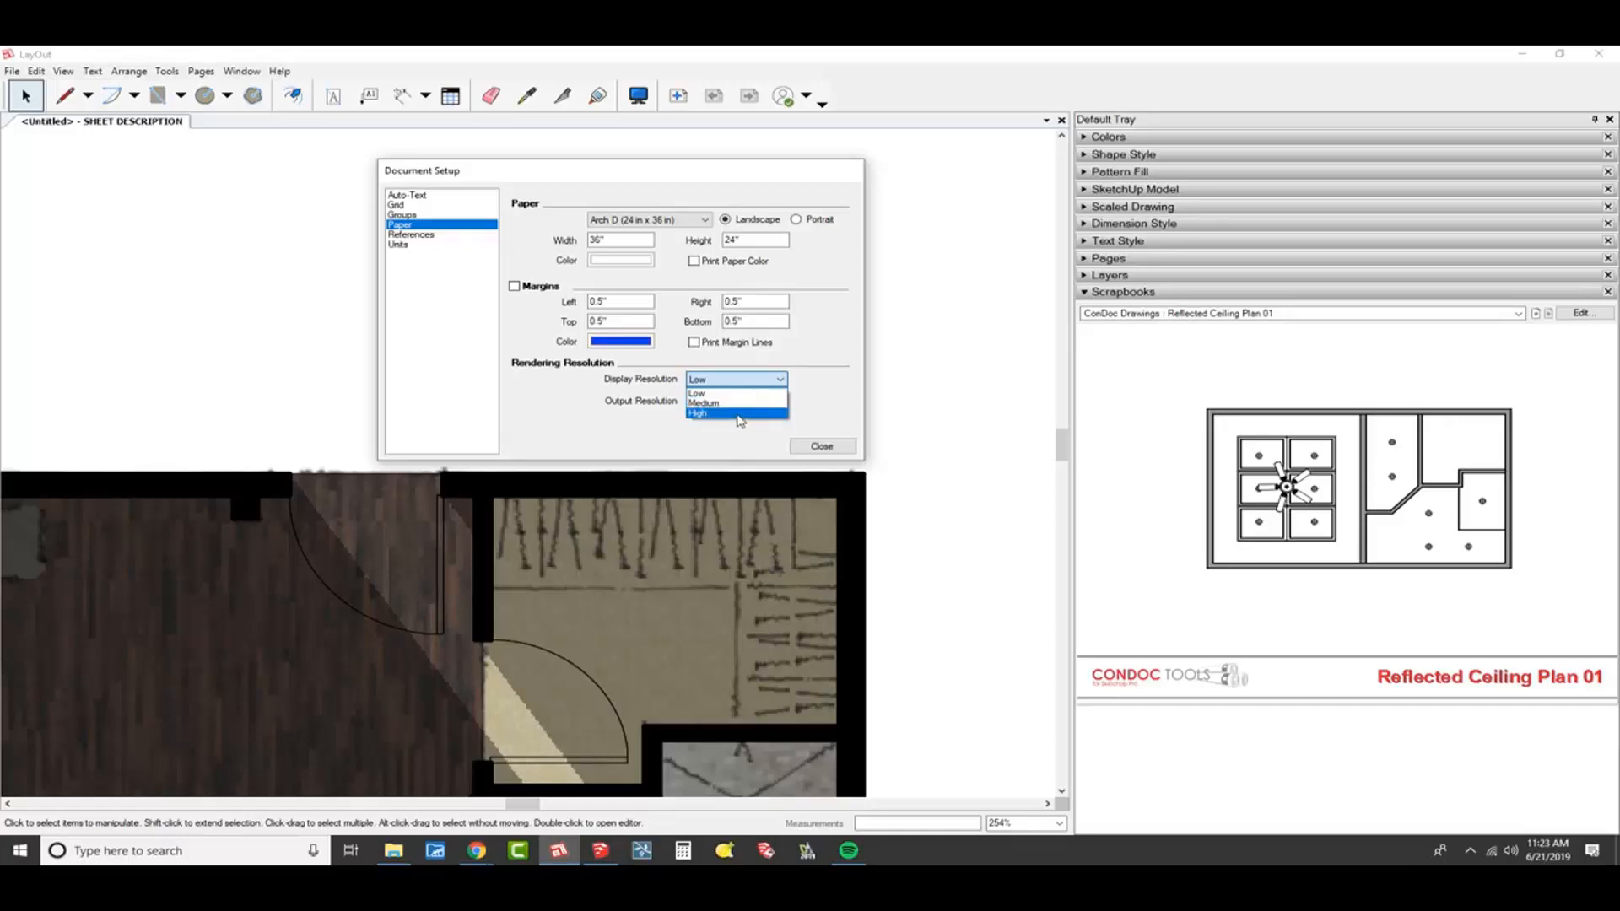
click(740, 413)
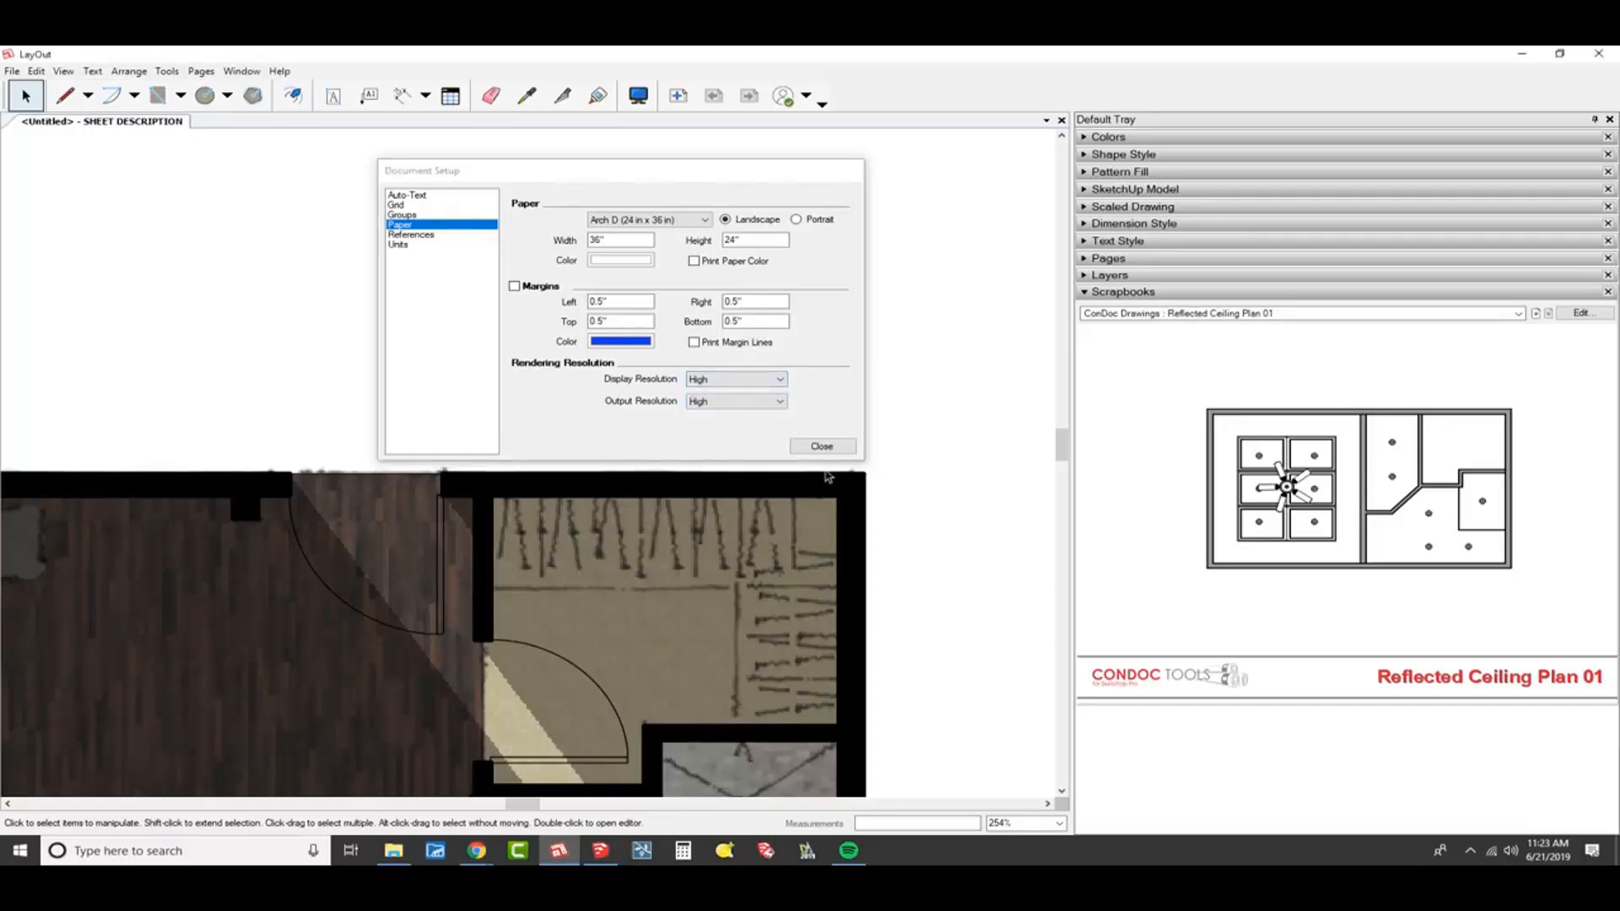
click(1160, 191)
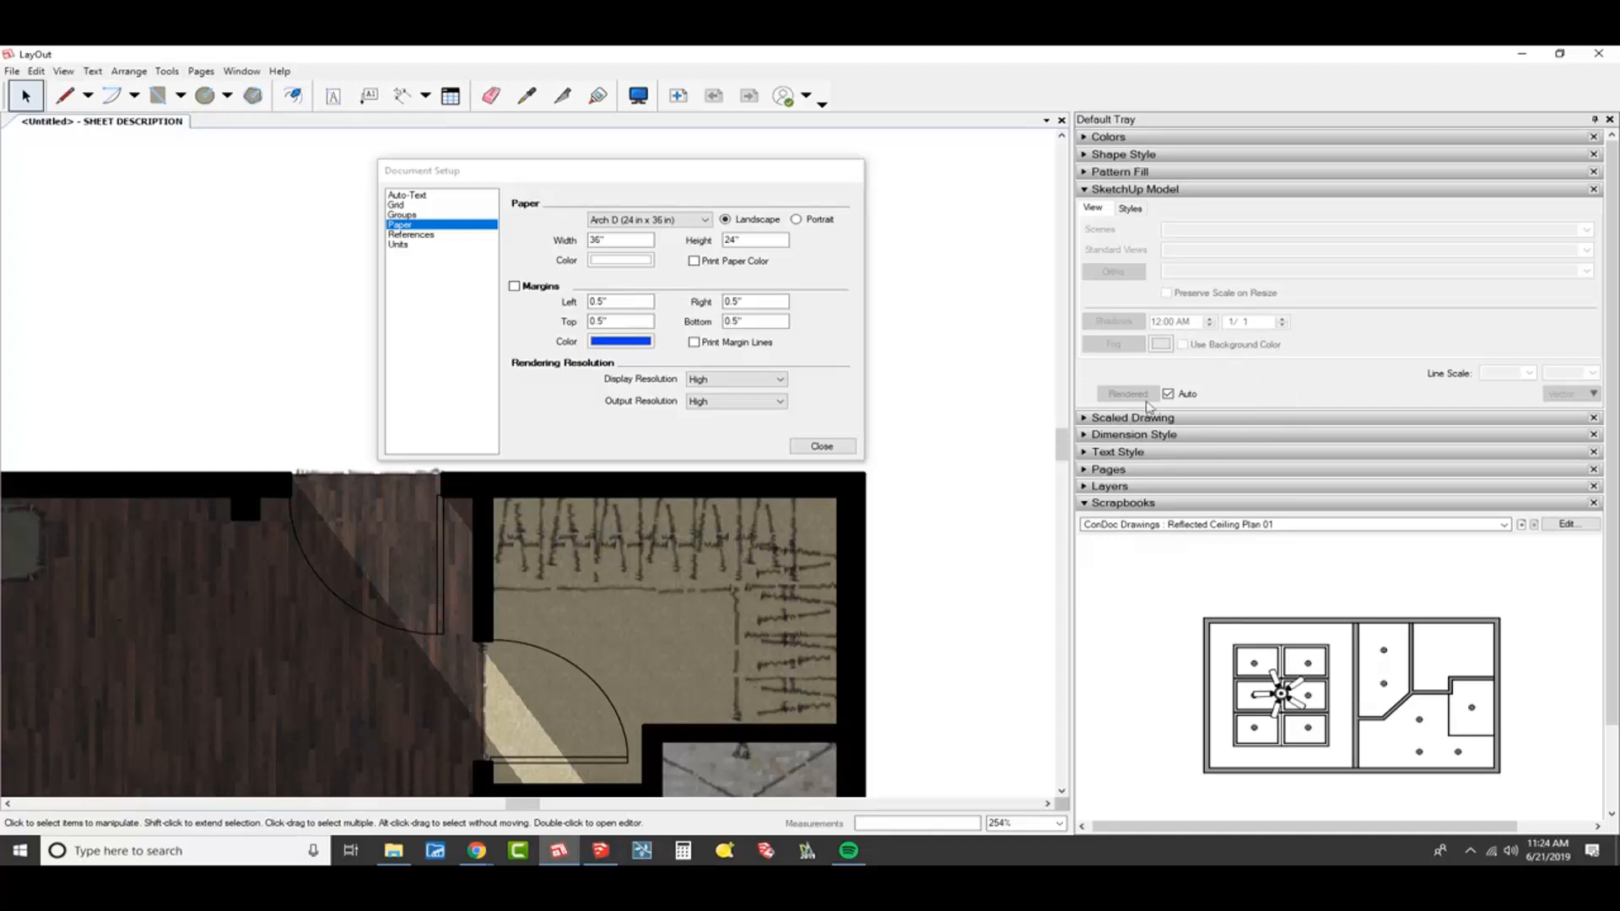
- Set the display resolution to Low and move the Document Setup dialog clear of the drawings
click(777, 382)
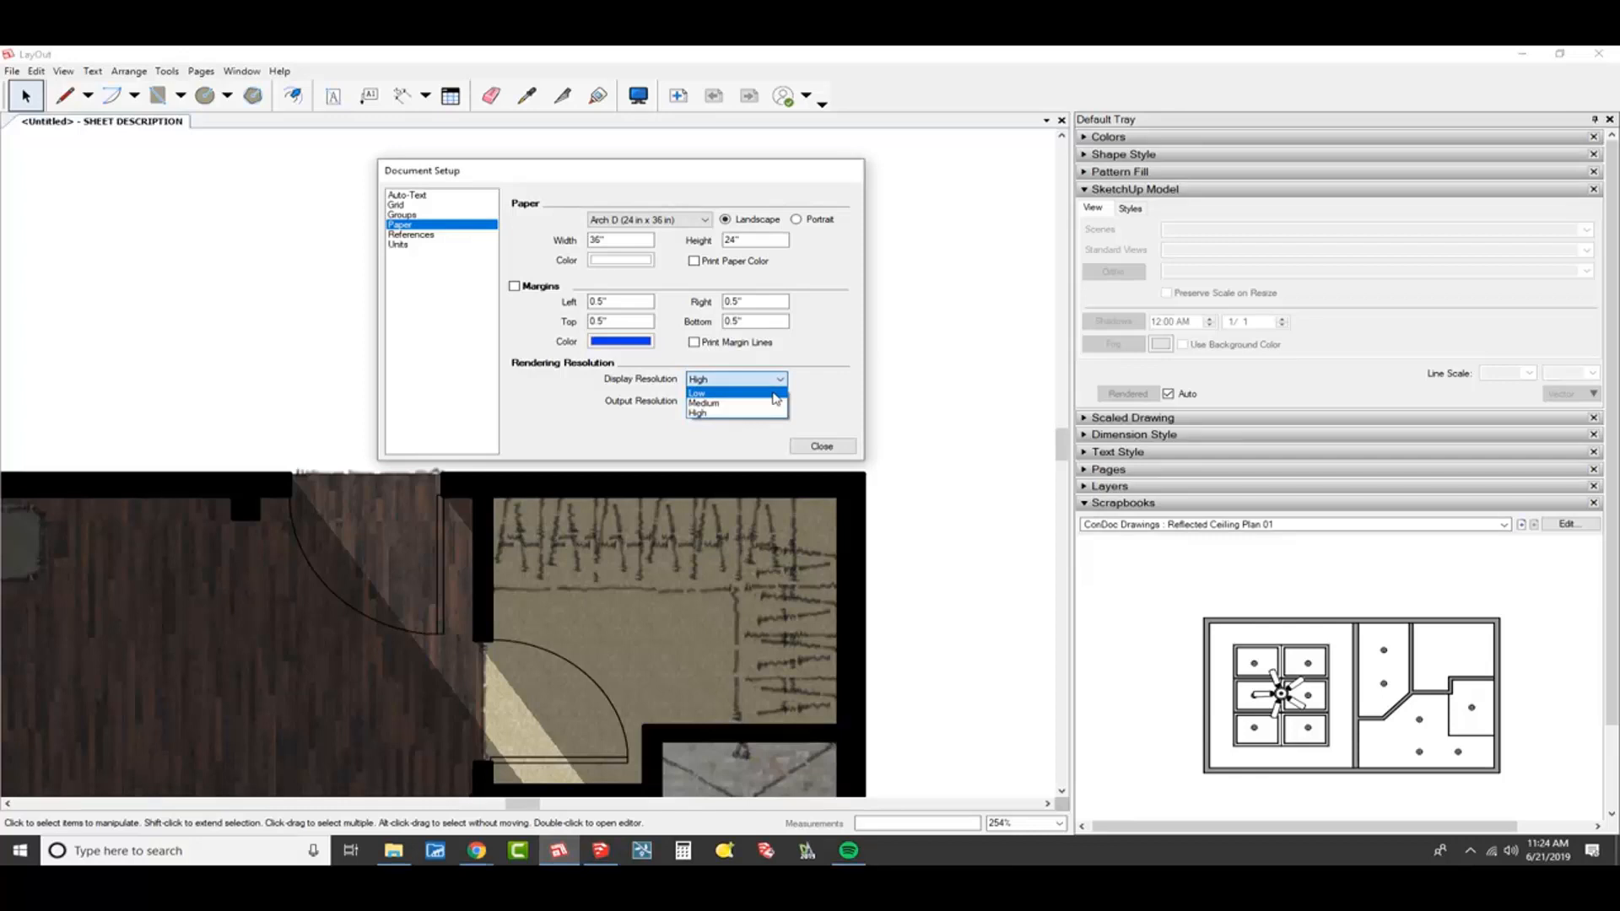
click(774, 394)
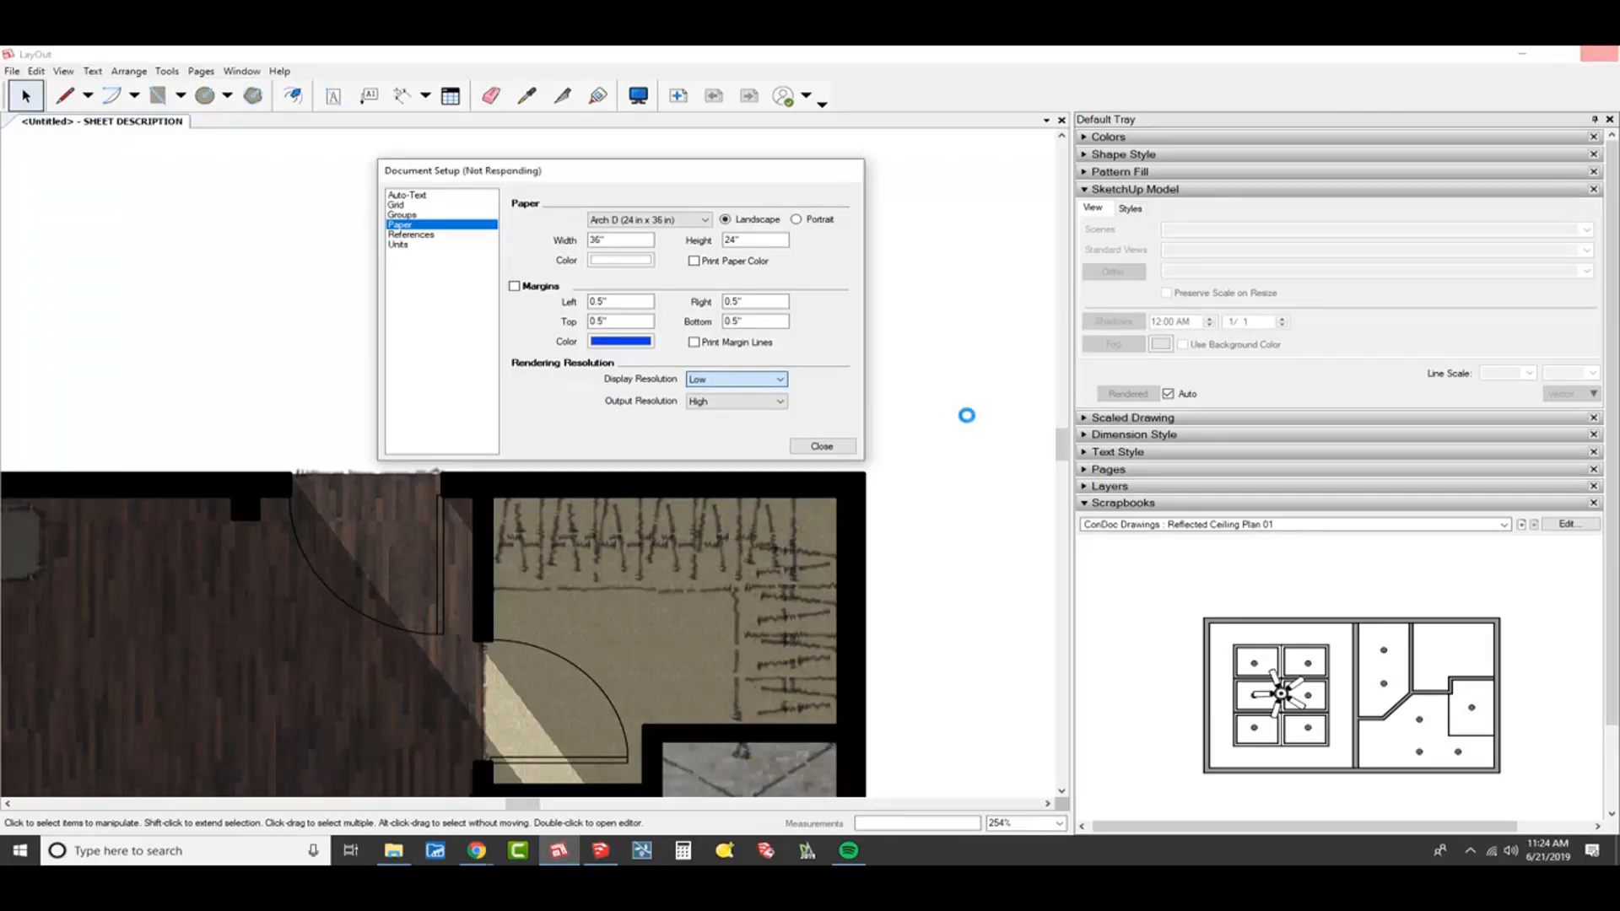
click(968, 419)
- Check the Line tool's snapping to the outer wall corners of the Presentation Plan, without keeping a line
scroll(967, 422, down, 6)
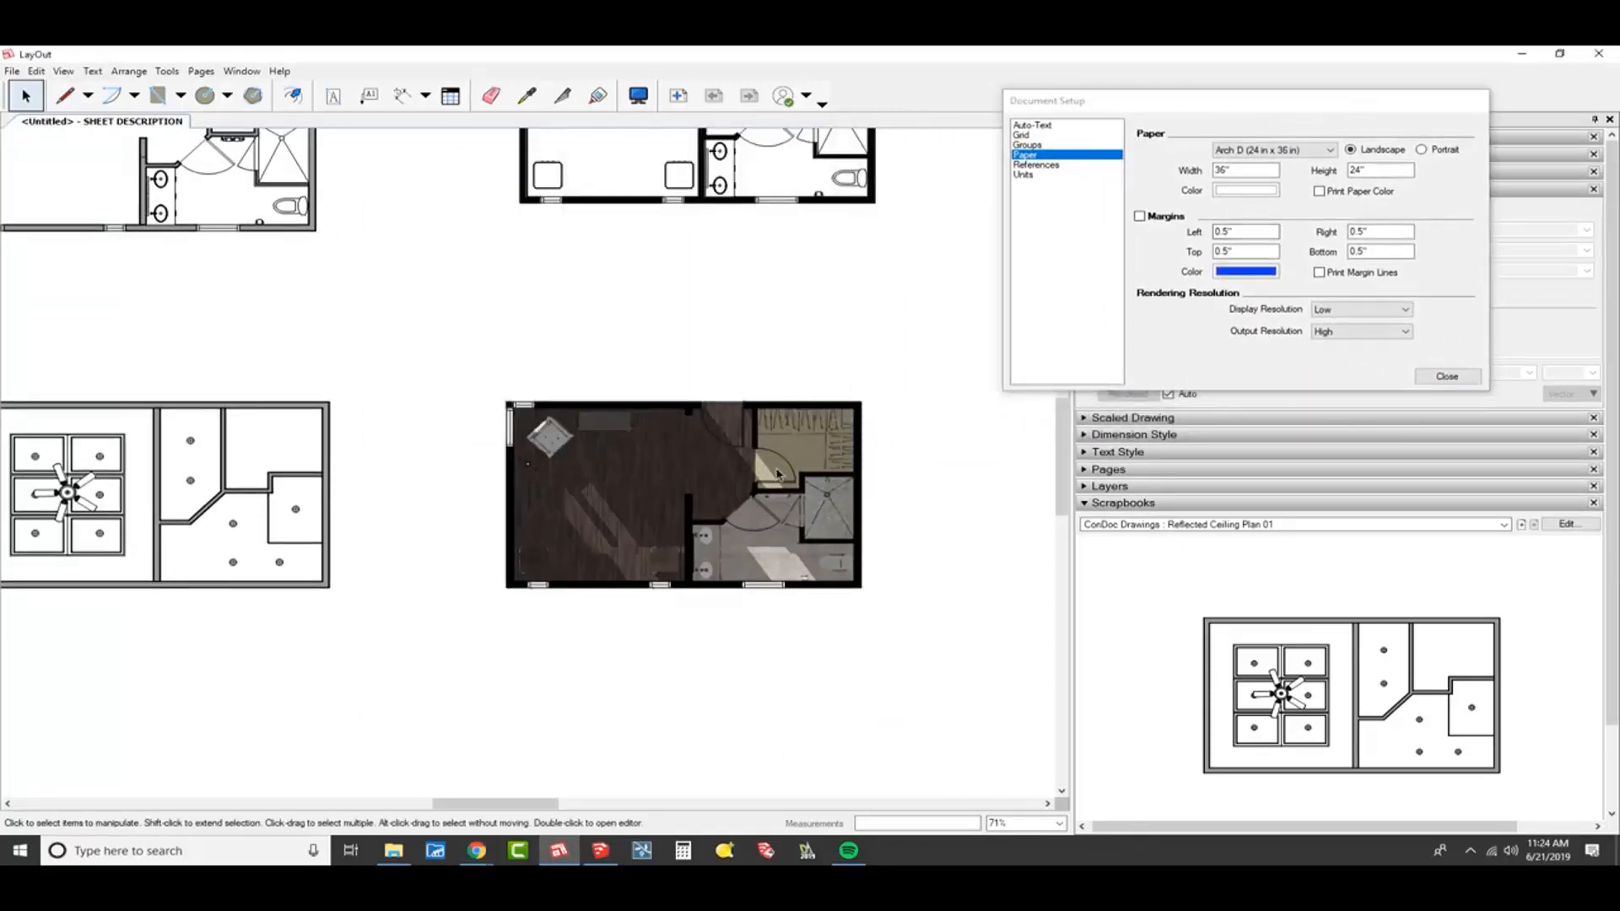
scroll(763, 450, up, 2)
scroll(762, 453, up, 1)
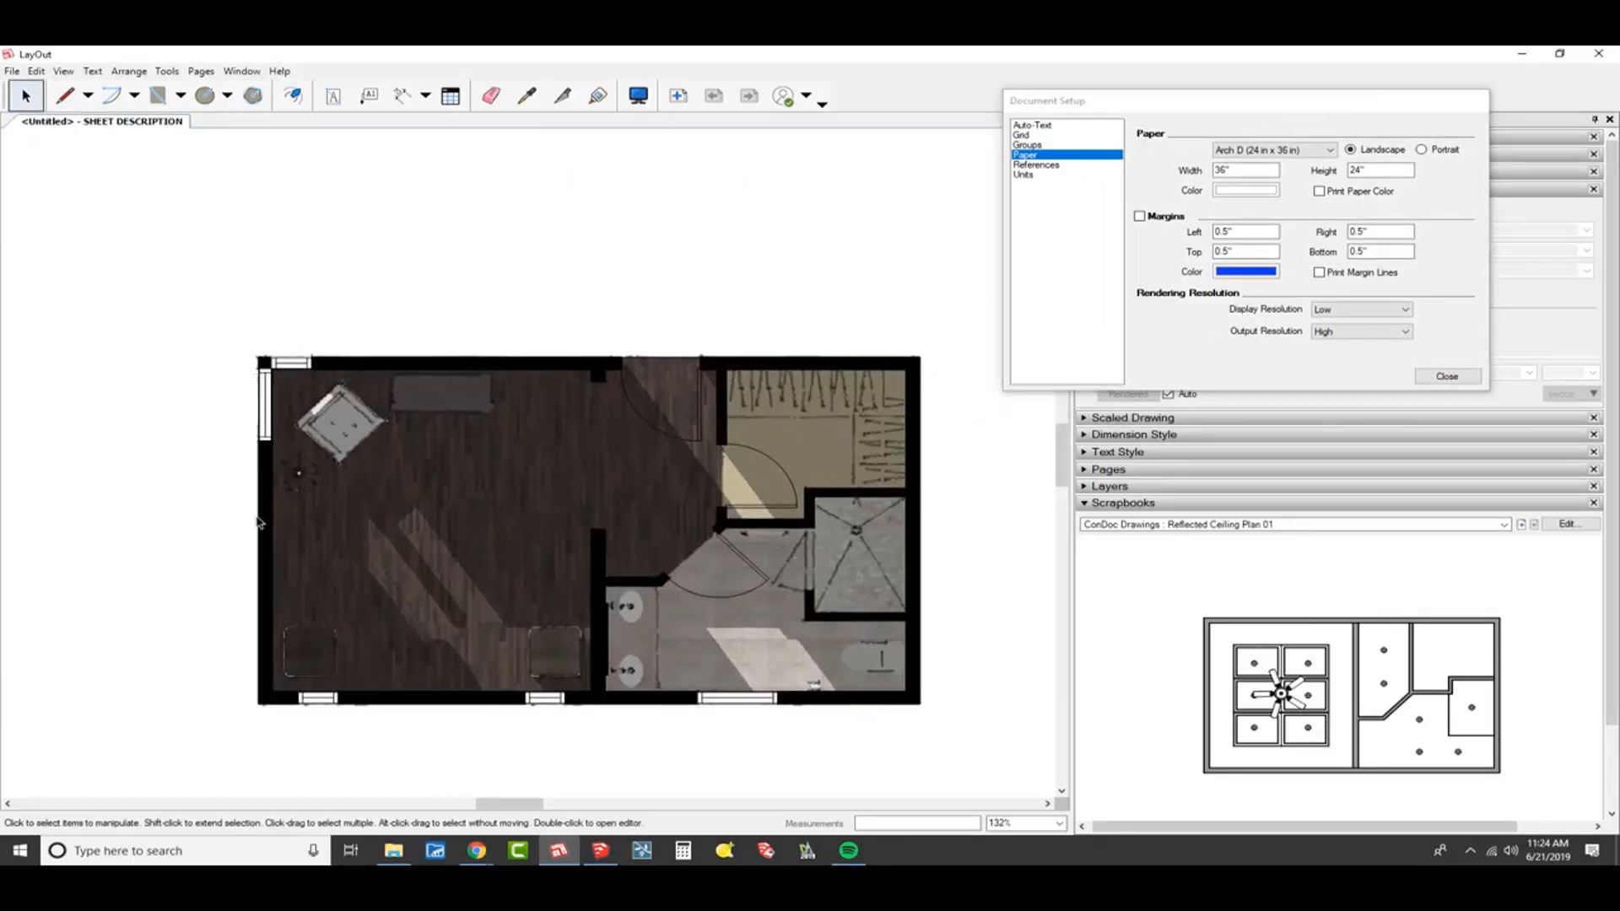
key(l)
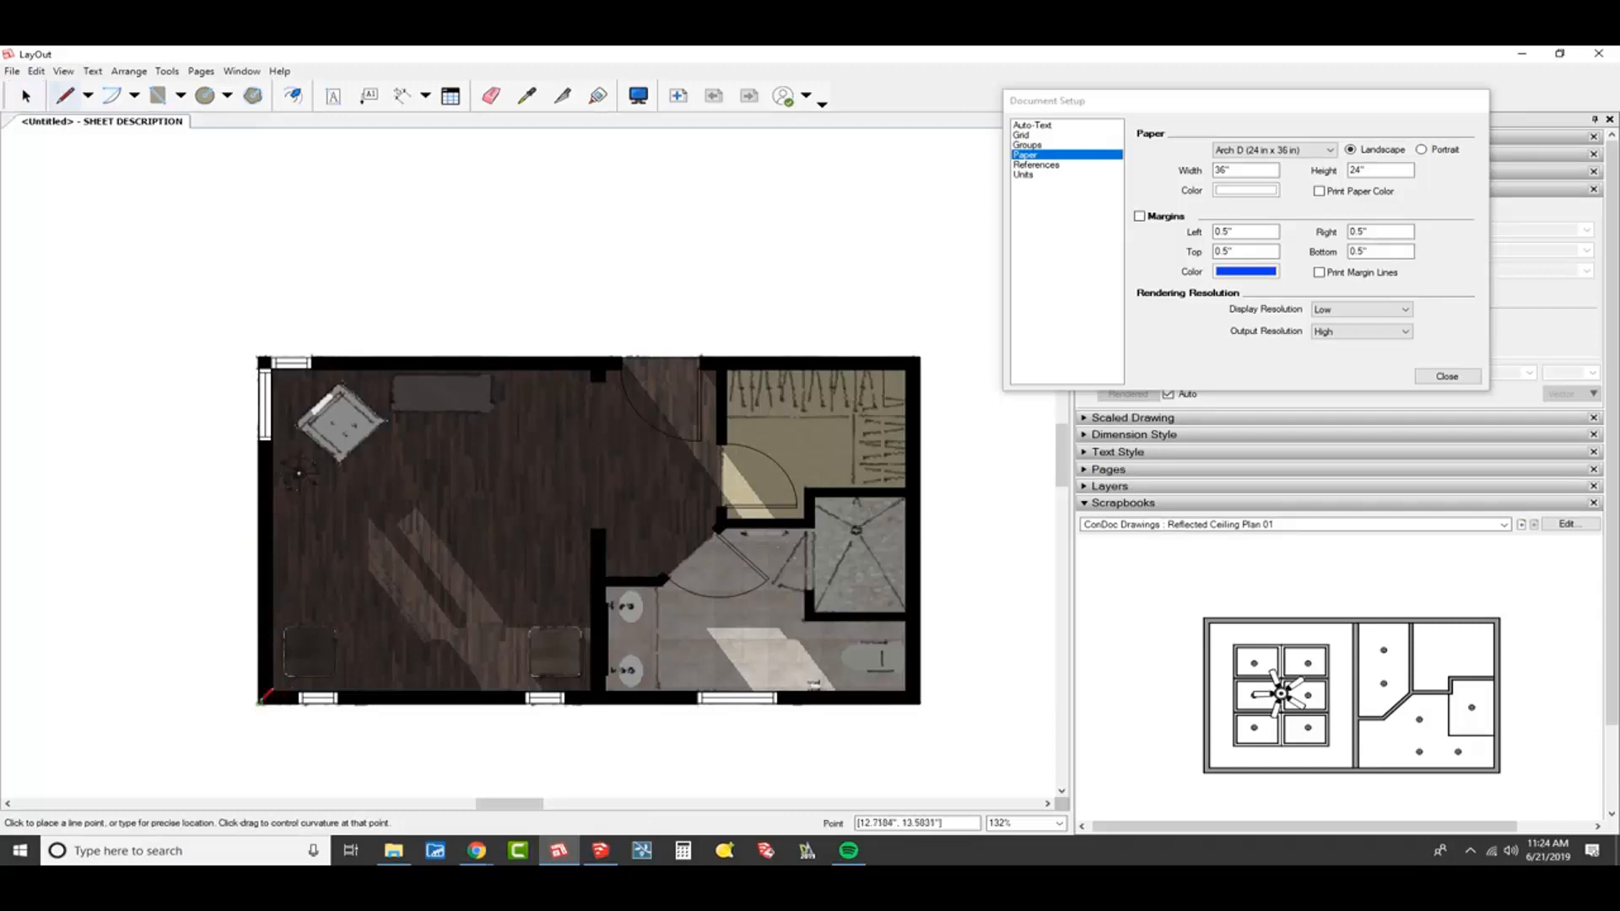
click(261, 701)
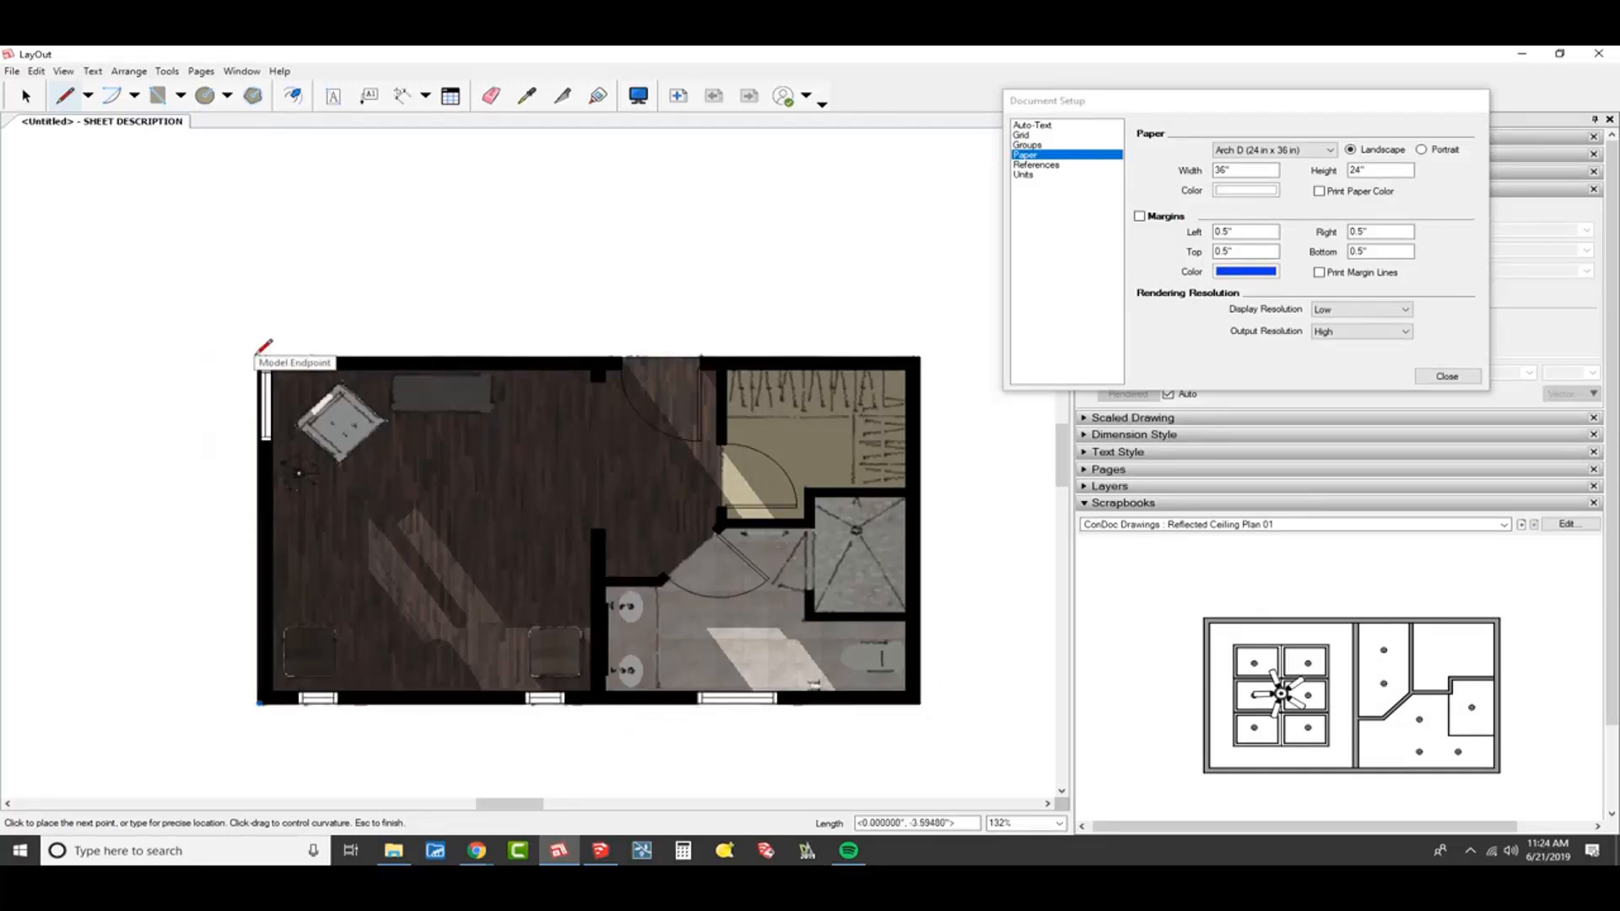
key(Escape)
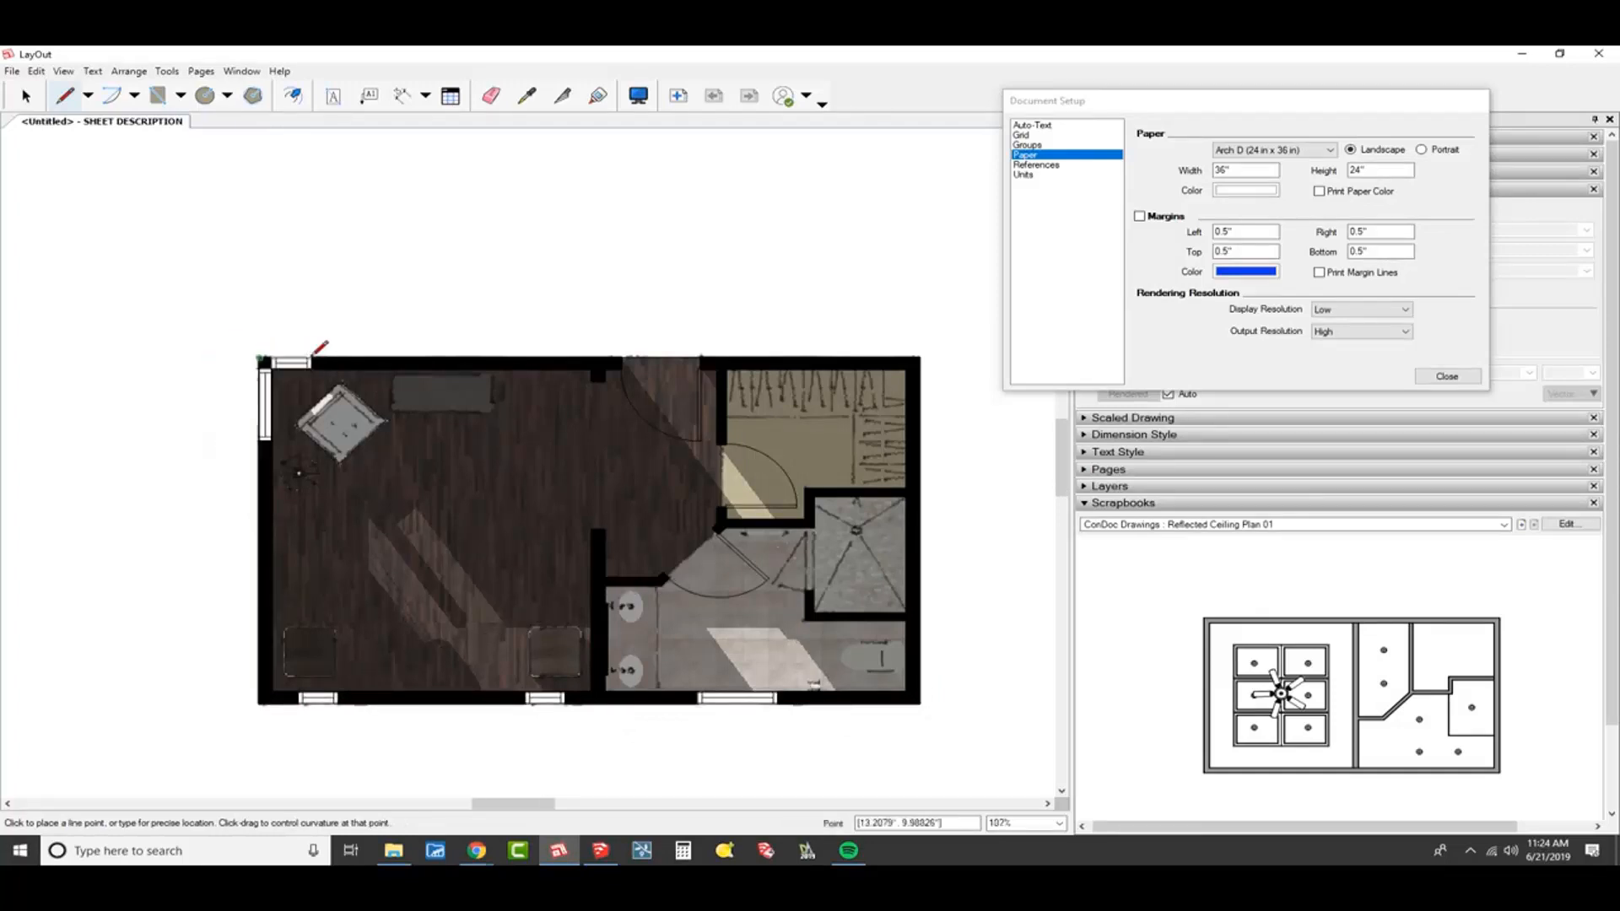
- Close Document Setup with the whole sheet in view
scroll(278, 358, down, 6)
scroll(648, 426, down, 1)
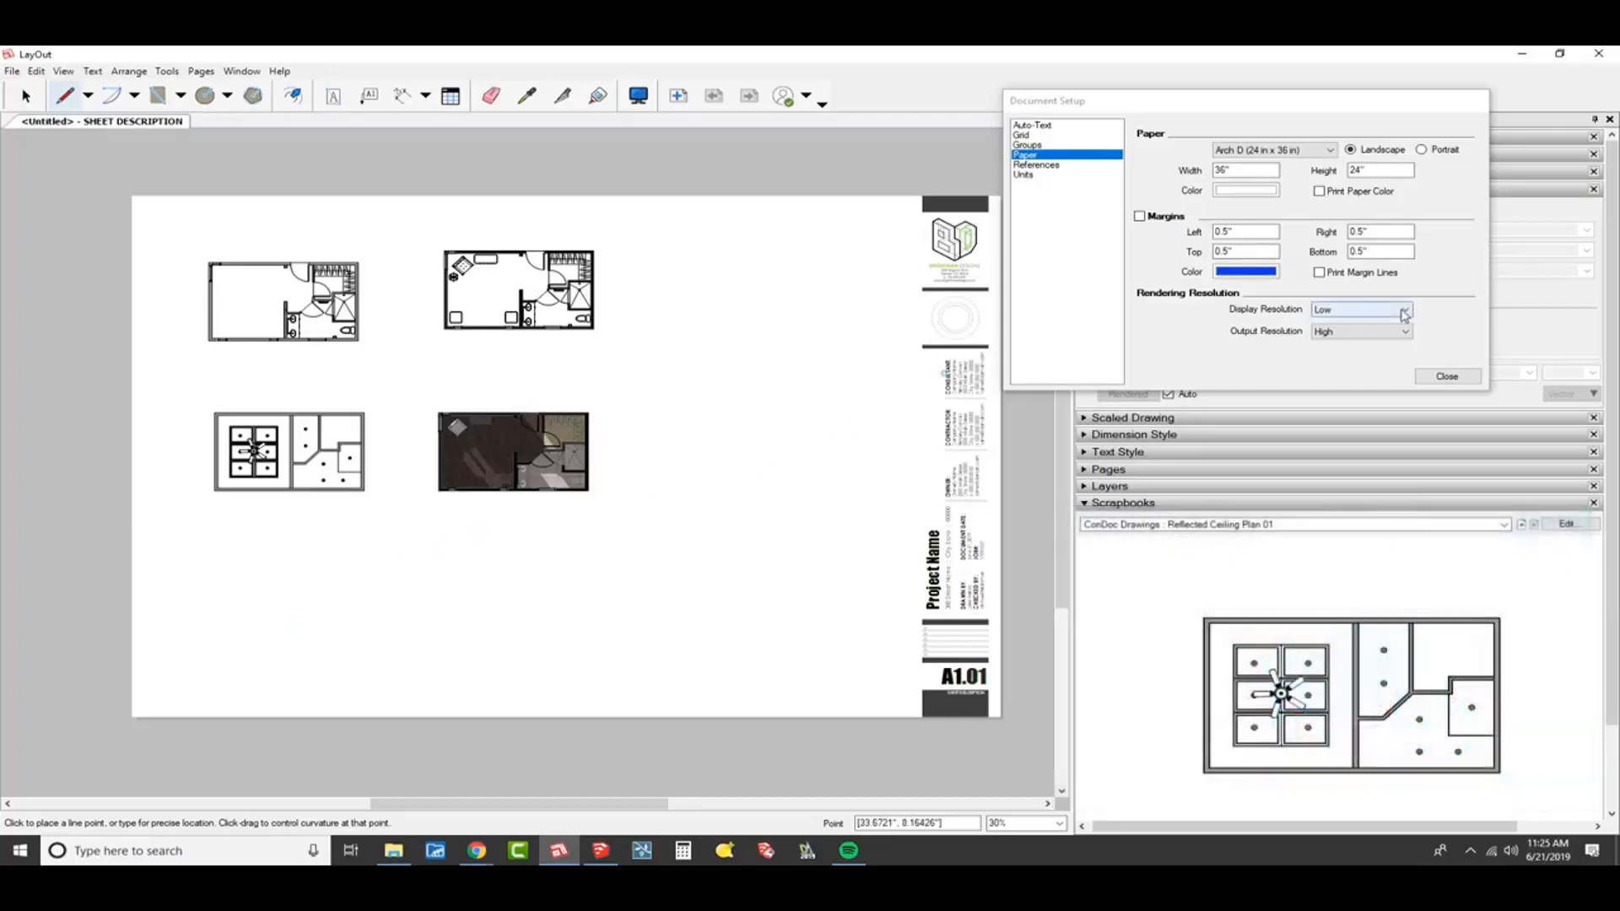
click(1448, 379)
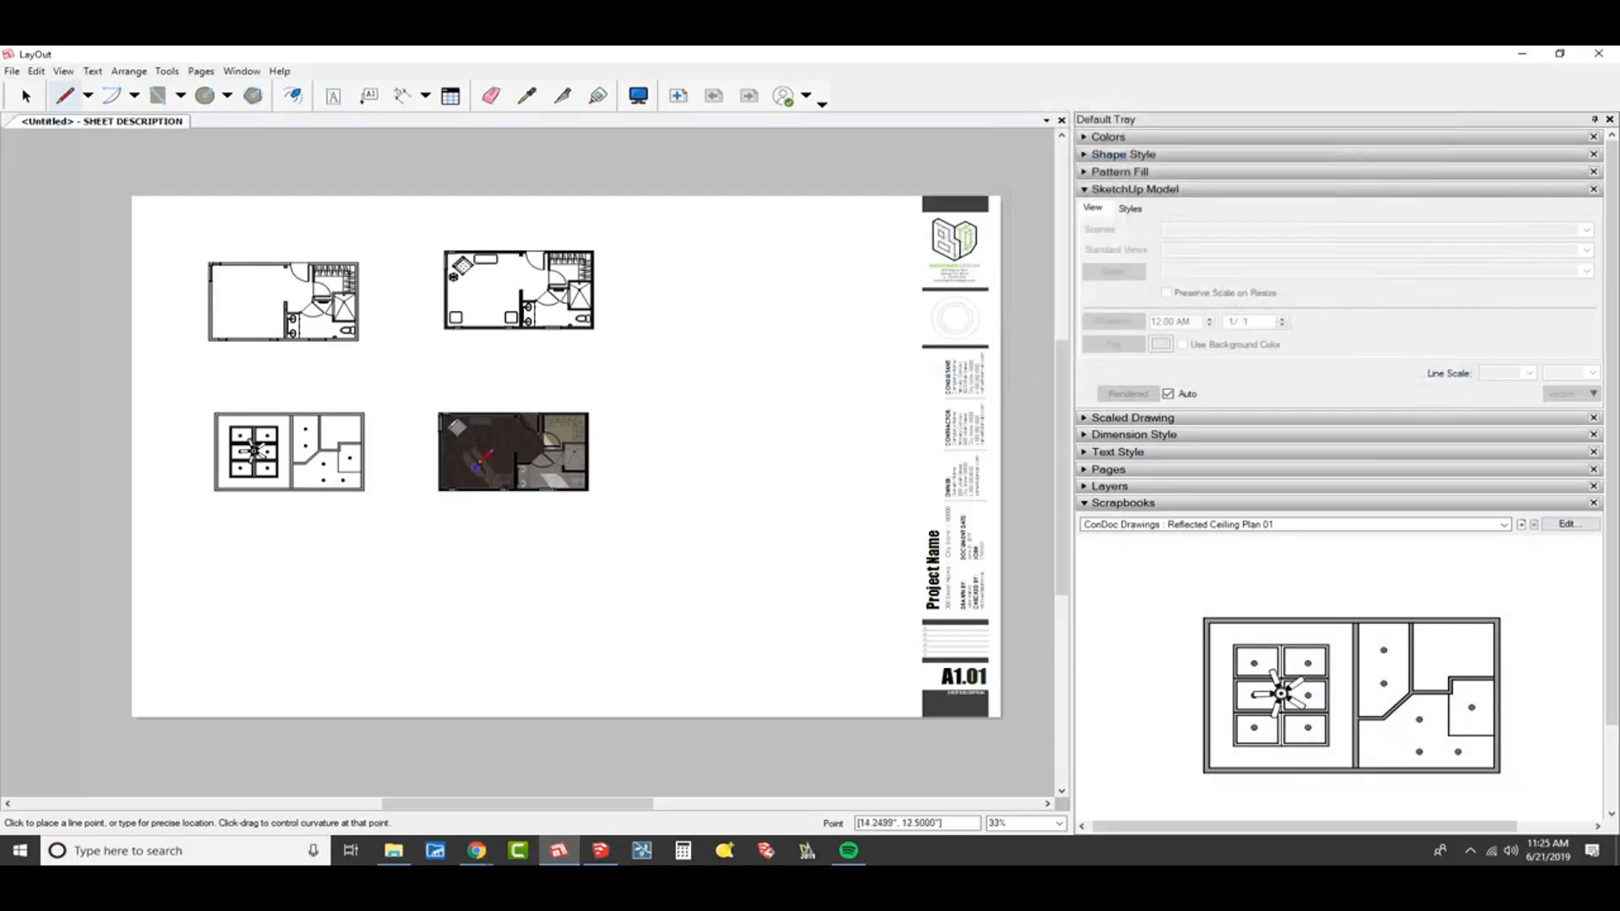
- Cut the Furniture Plan and Presentation Plan from the first sheet and paste them onto a newly added page
scroll(603, 401, up, 1)
middle_drag(815, 505, 793, 485)
middle_drag(687, 398, 796, 492)
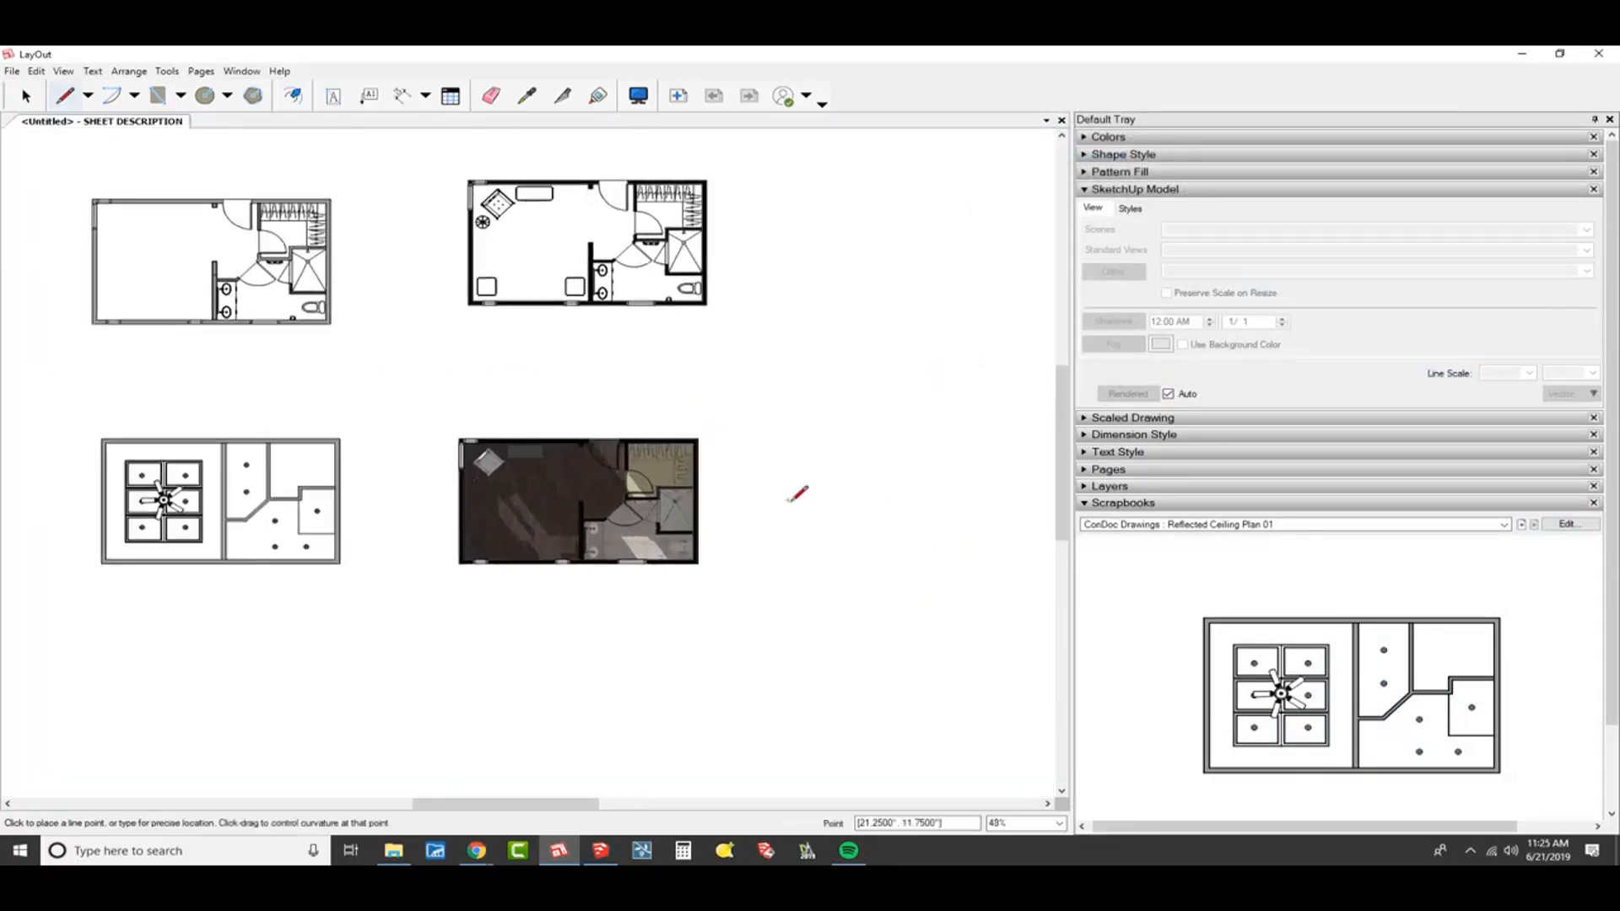
key(space)
drag(868, 177, 661, 568)
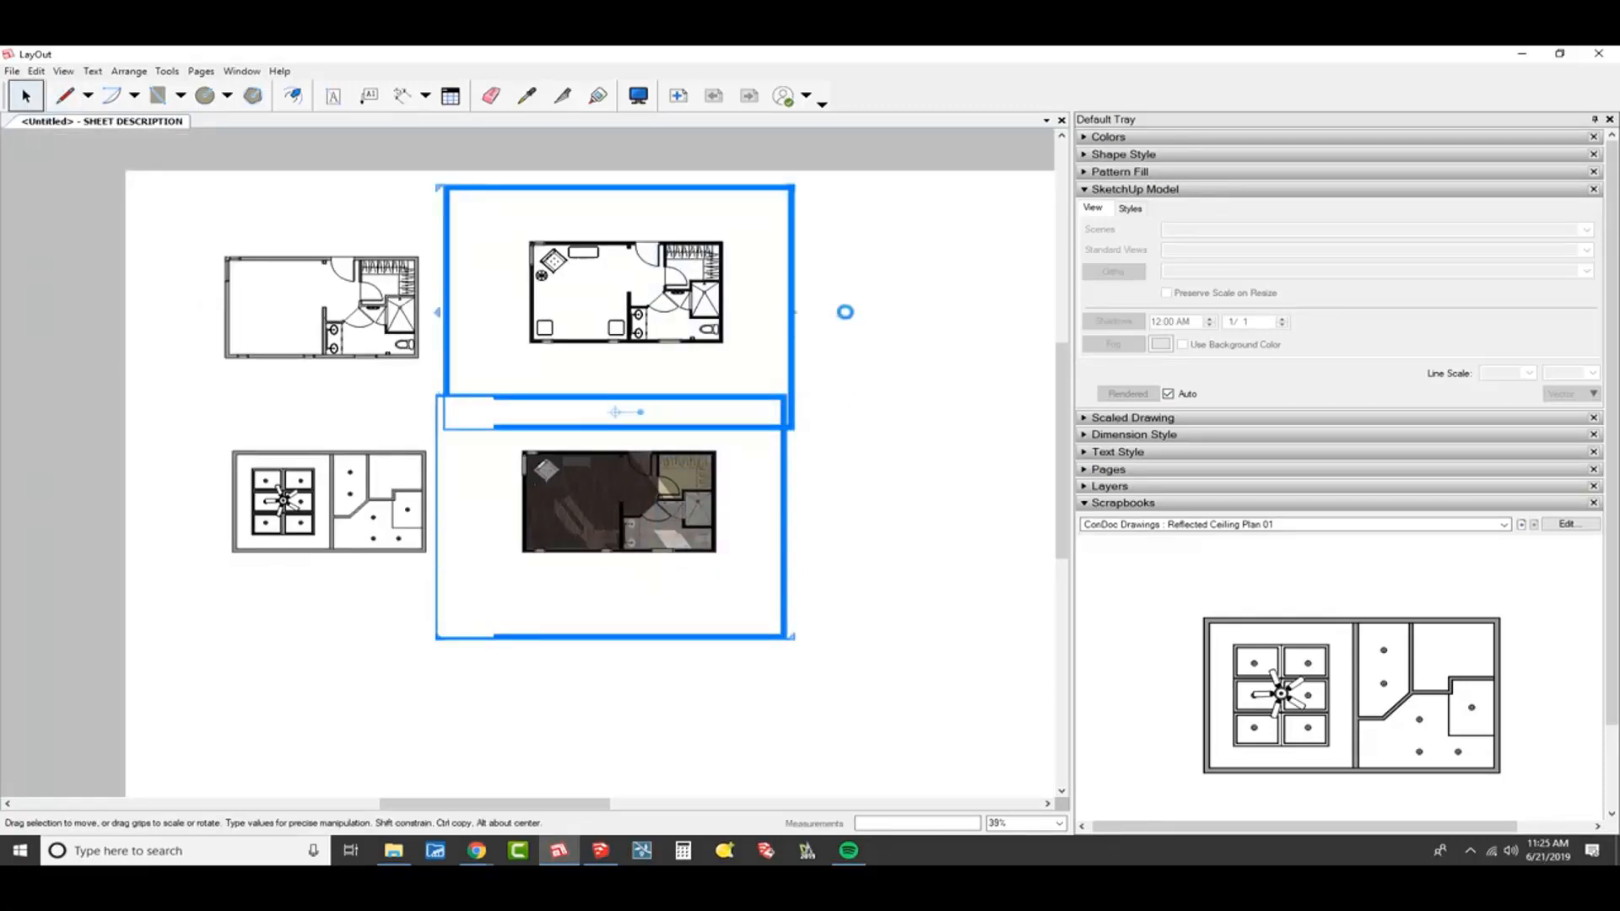
key(ctrl+x)
click(678, 95)
right_click(609, 302)
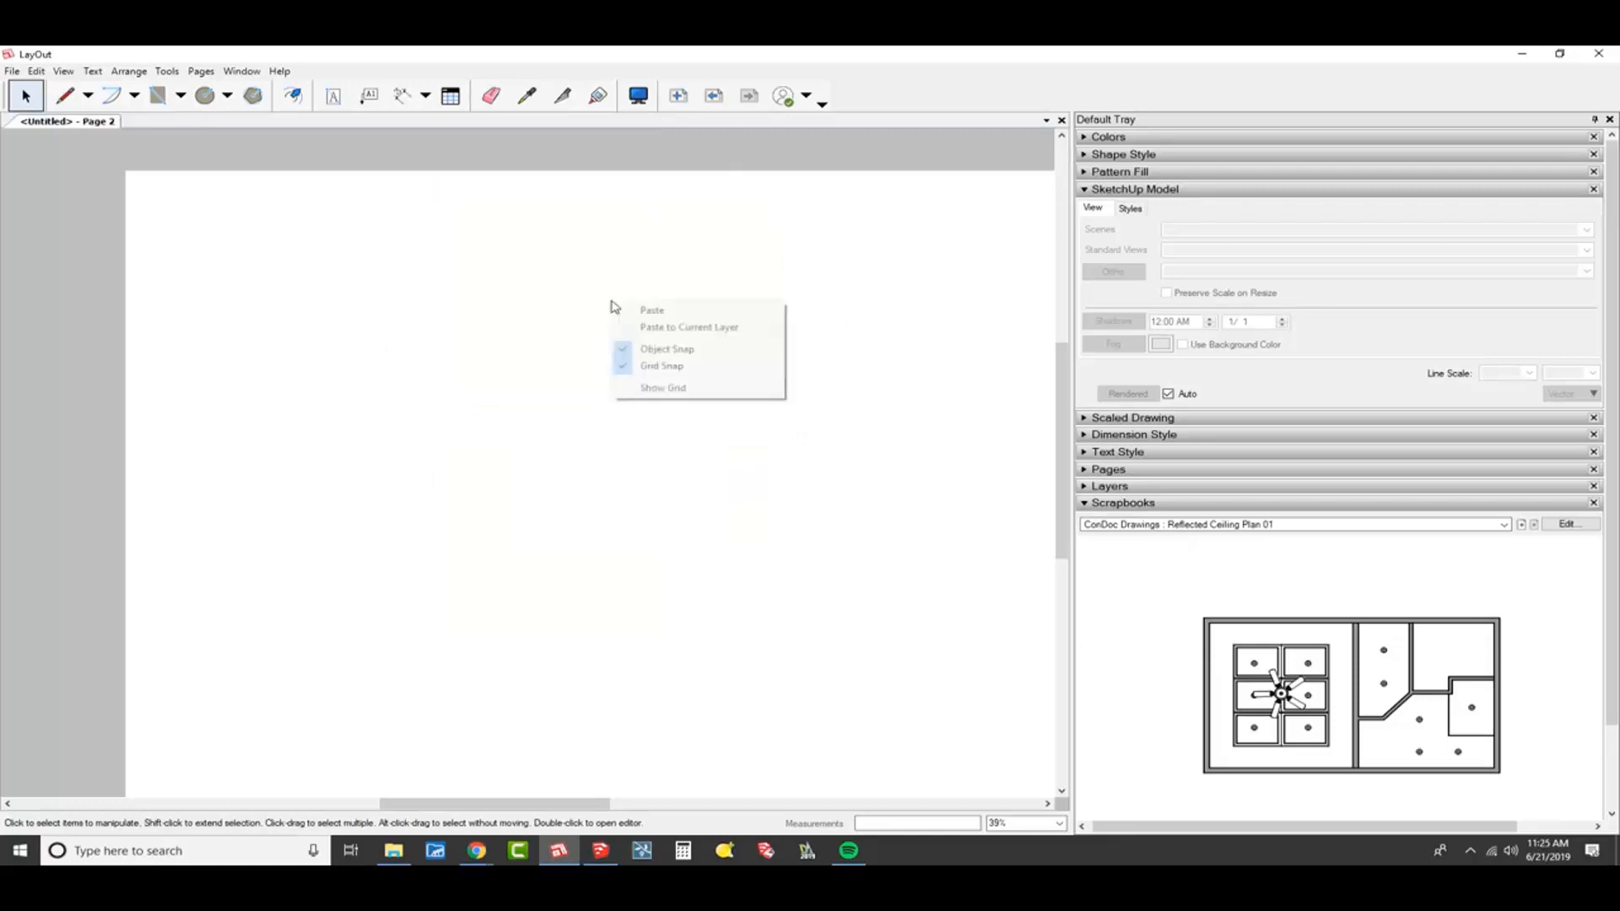
click(667, 310)
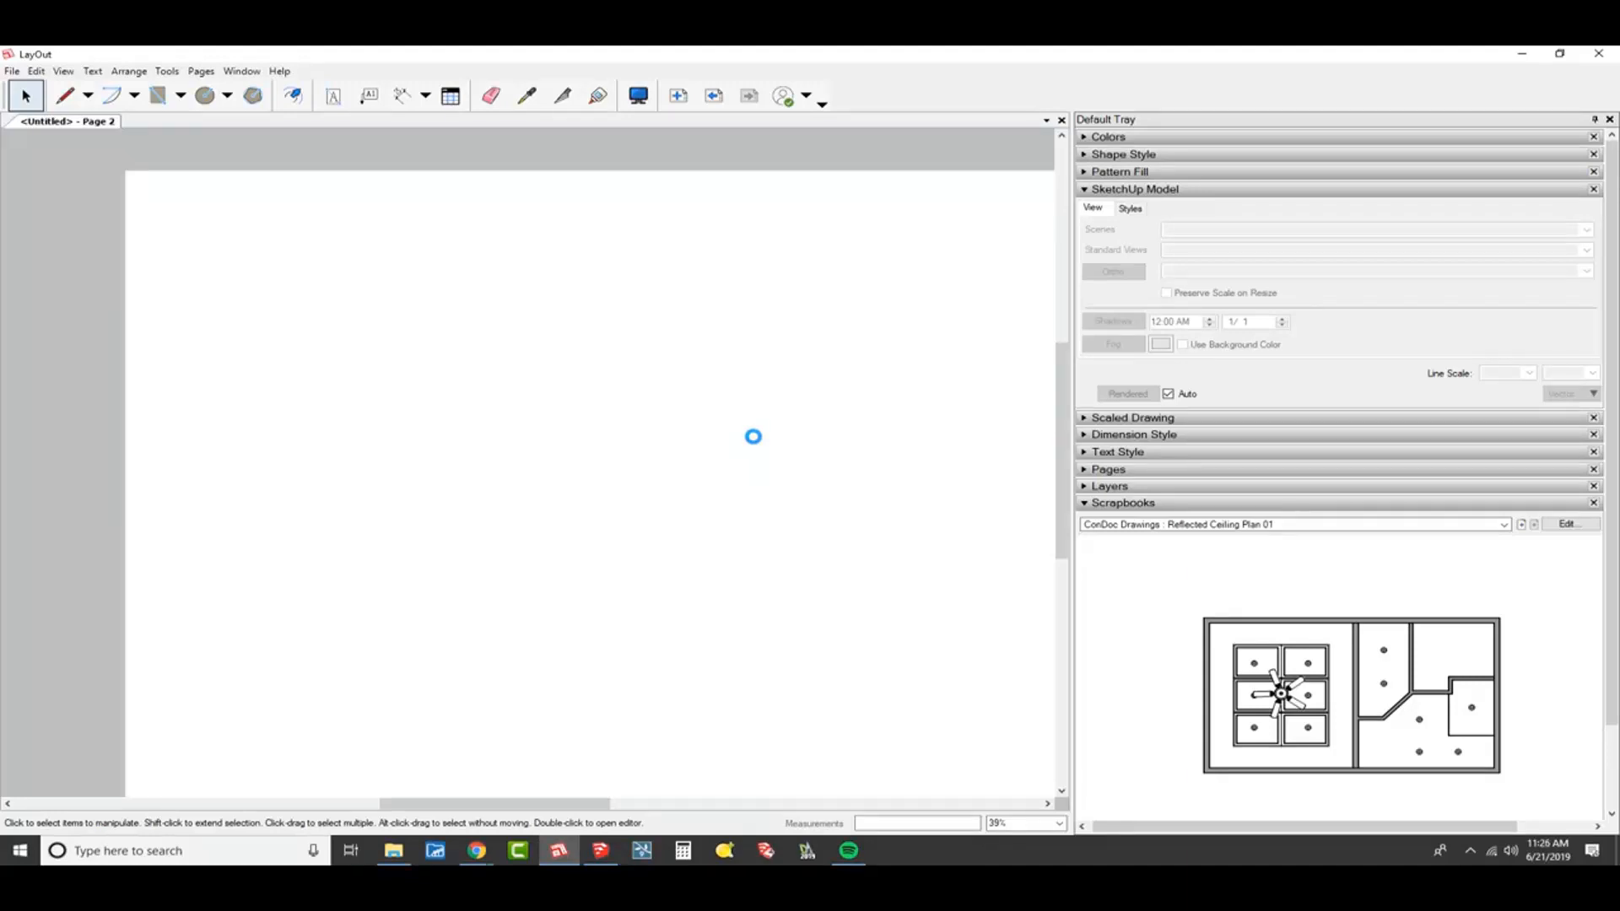
scroll(753, 434, down, 1)
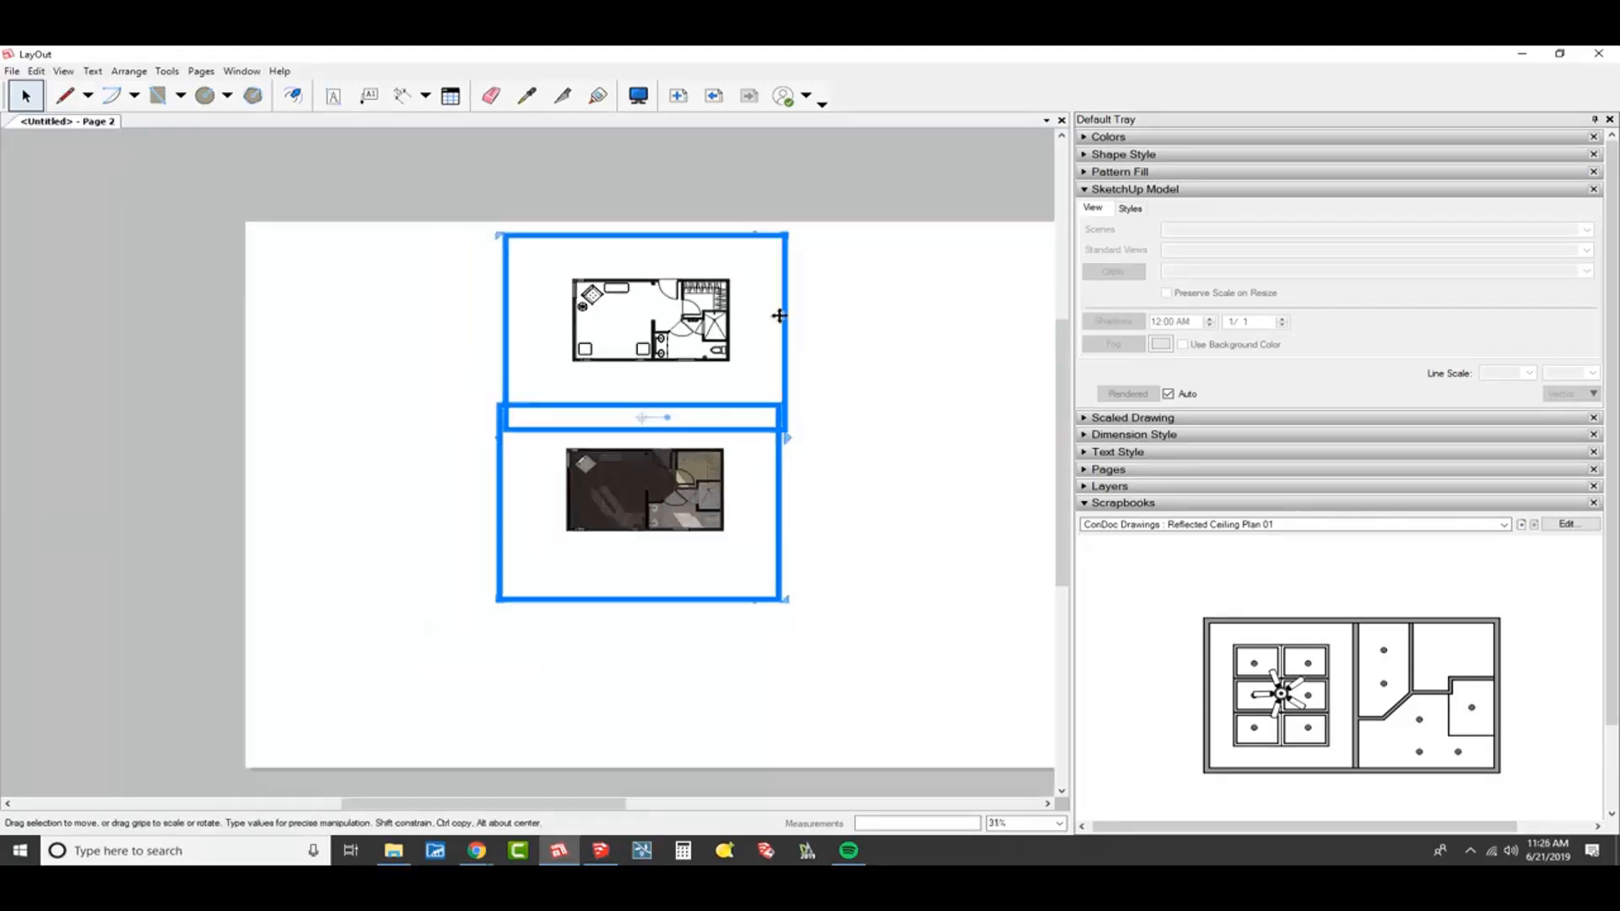
- Compare the drawings on both pages, return to the first sheet and turn off automatic rendering for the SketchUp models
click(714, 97)
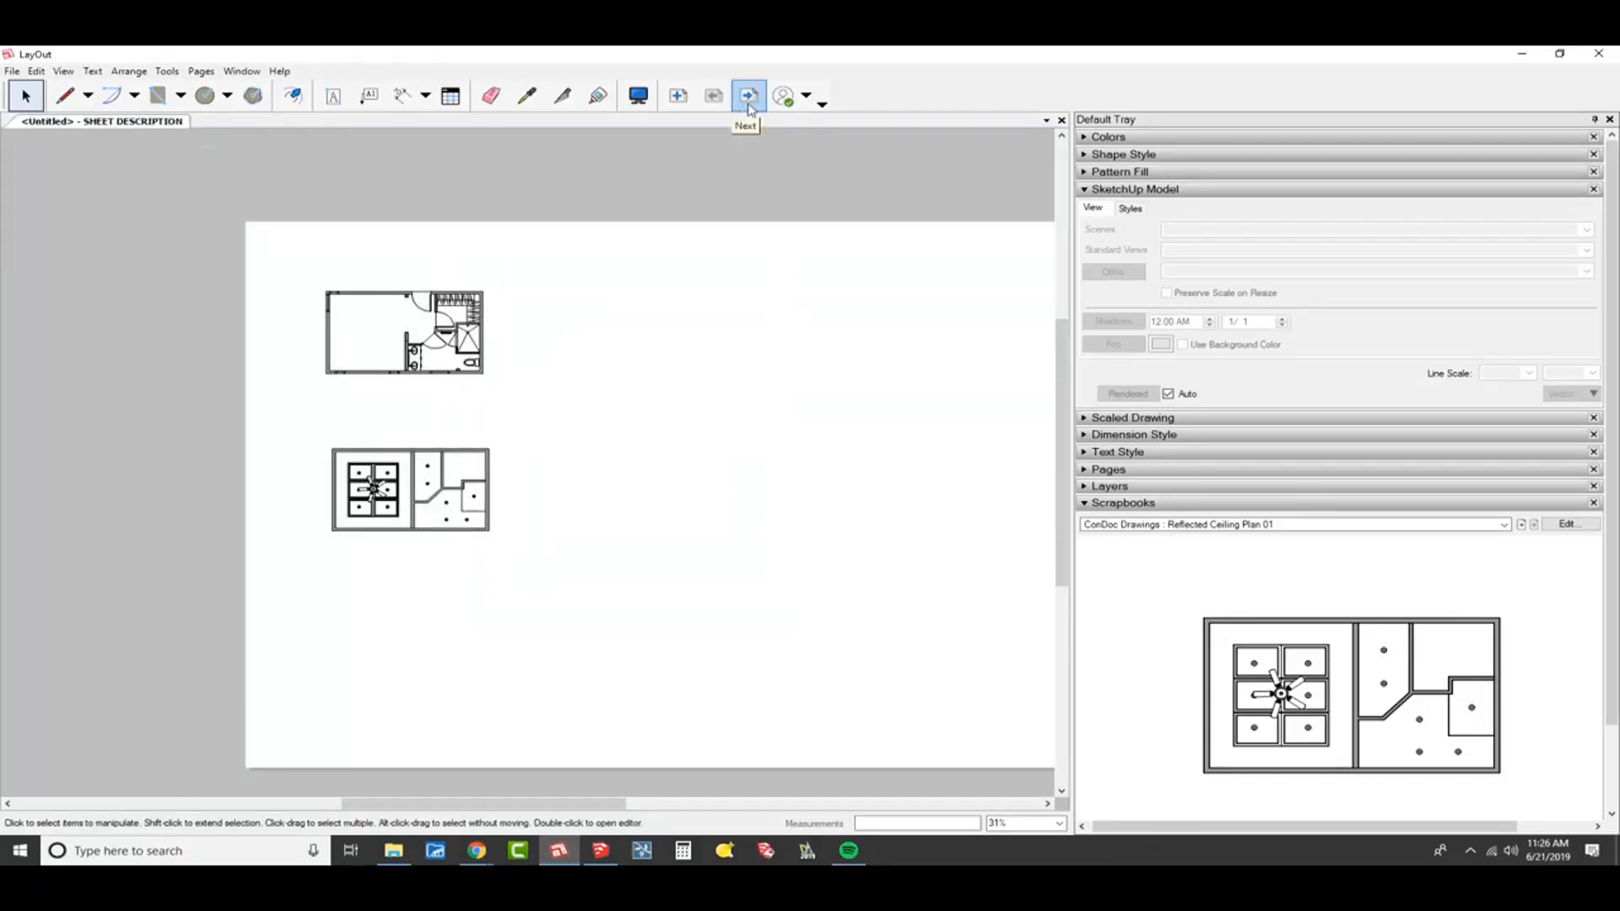
click(747, 96)
scroll(632, 278, down, 1)
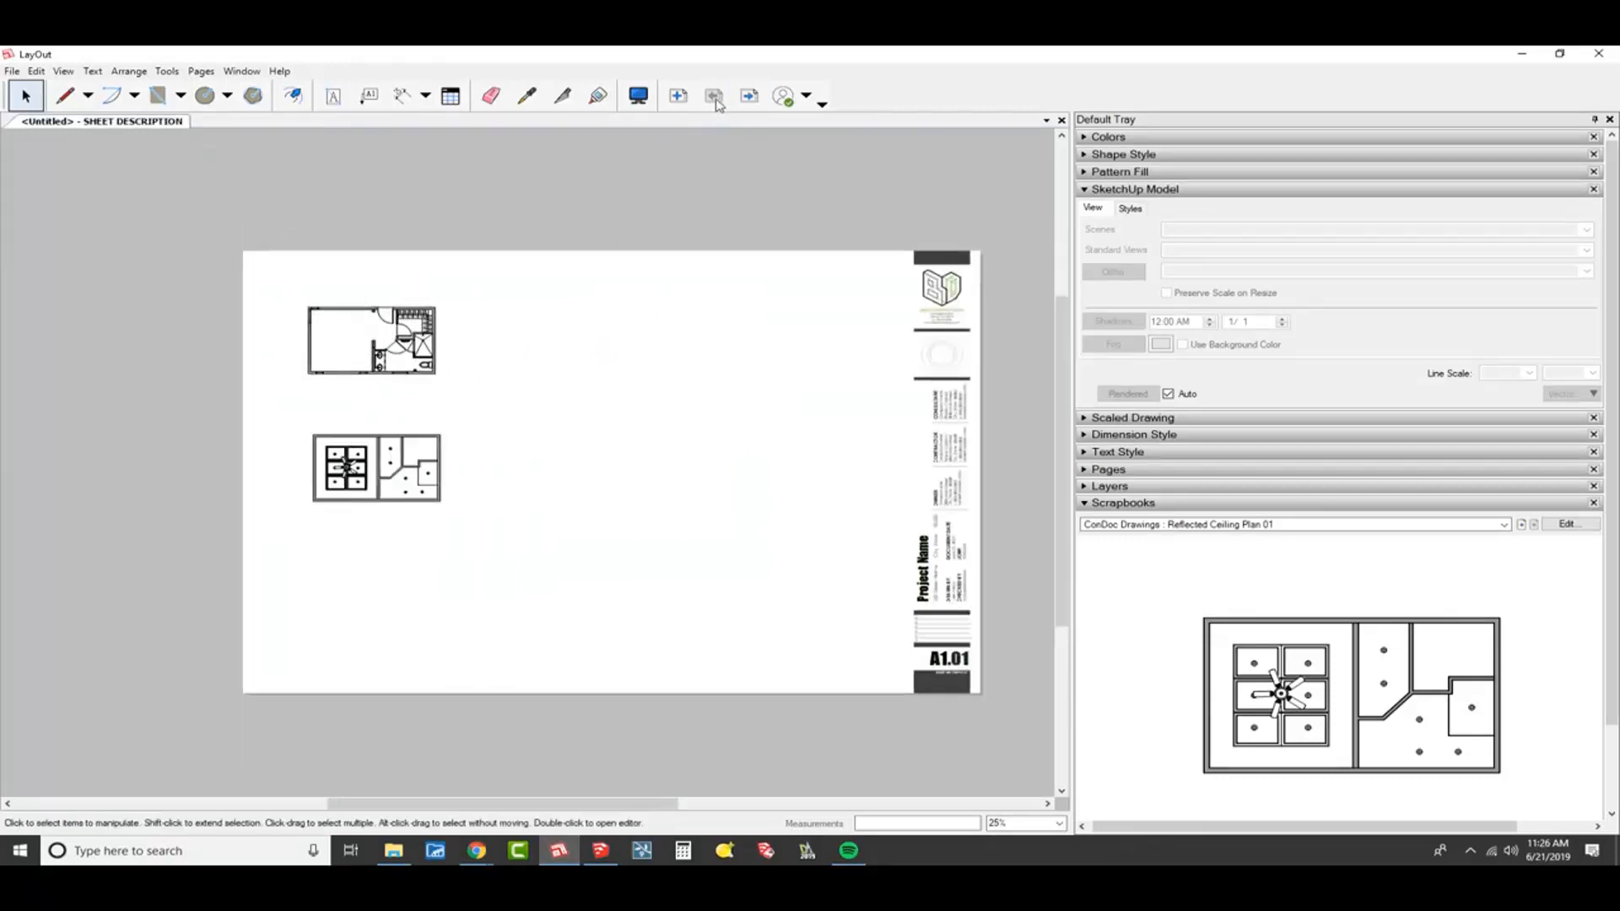
click(749, 97)
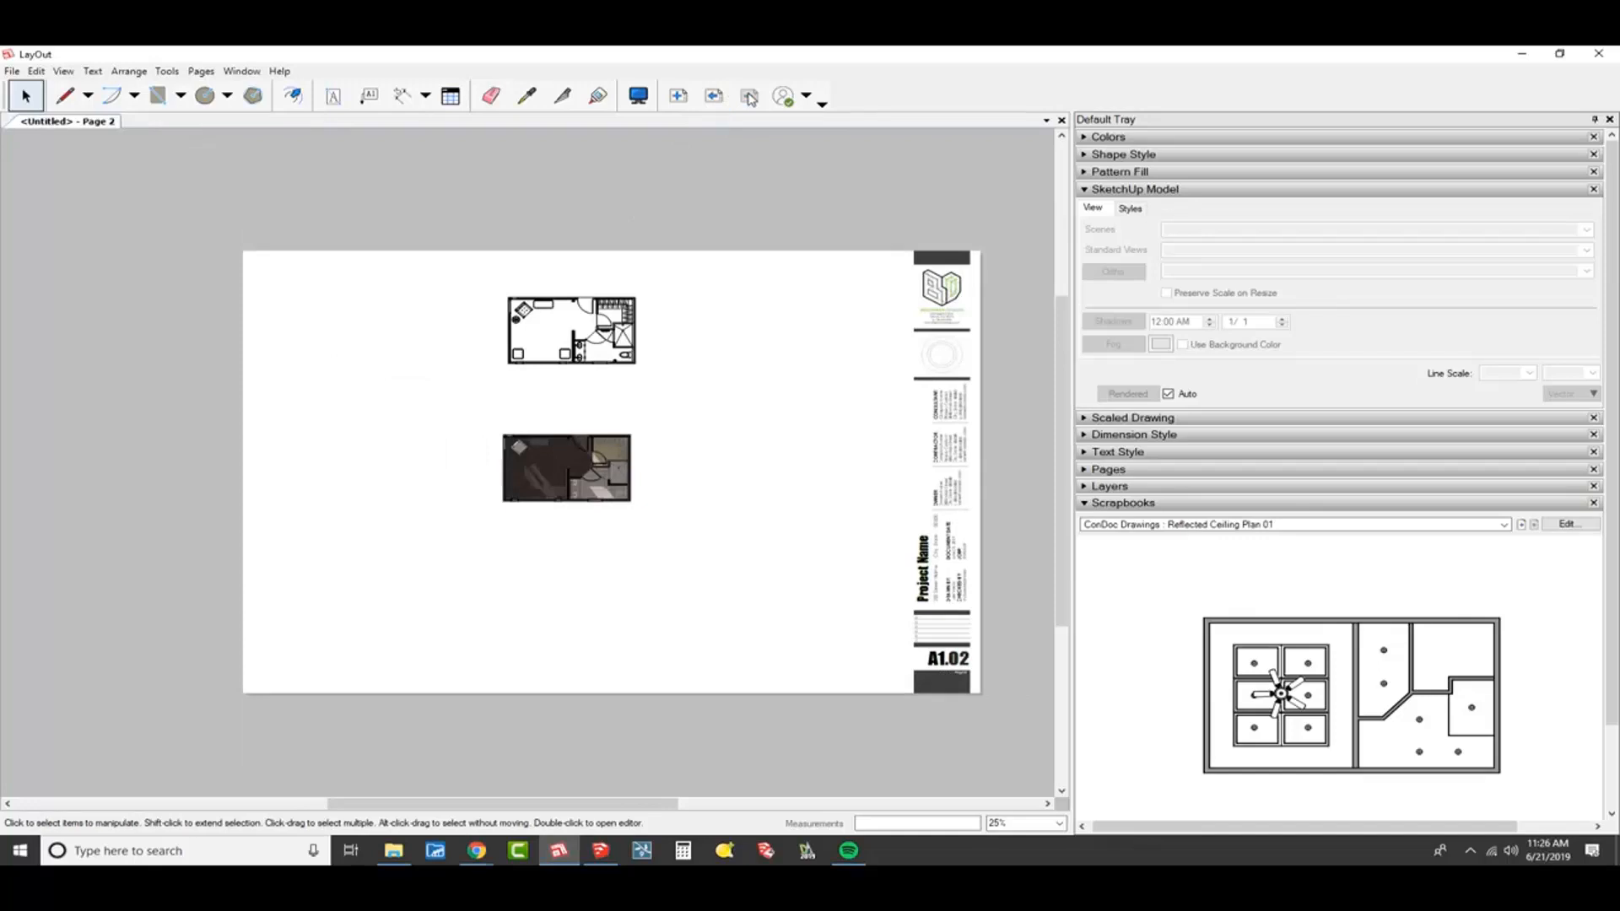
click(714, 99)
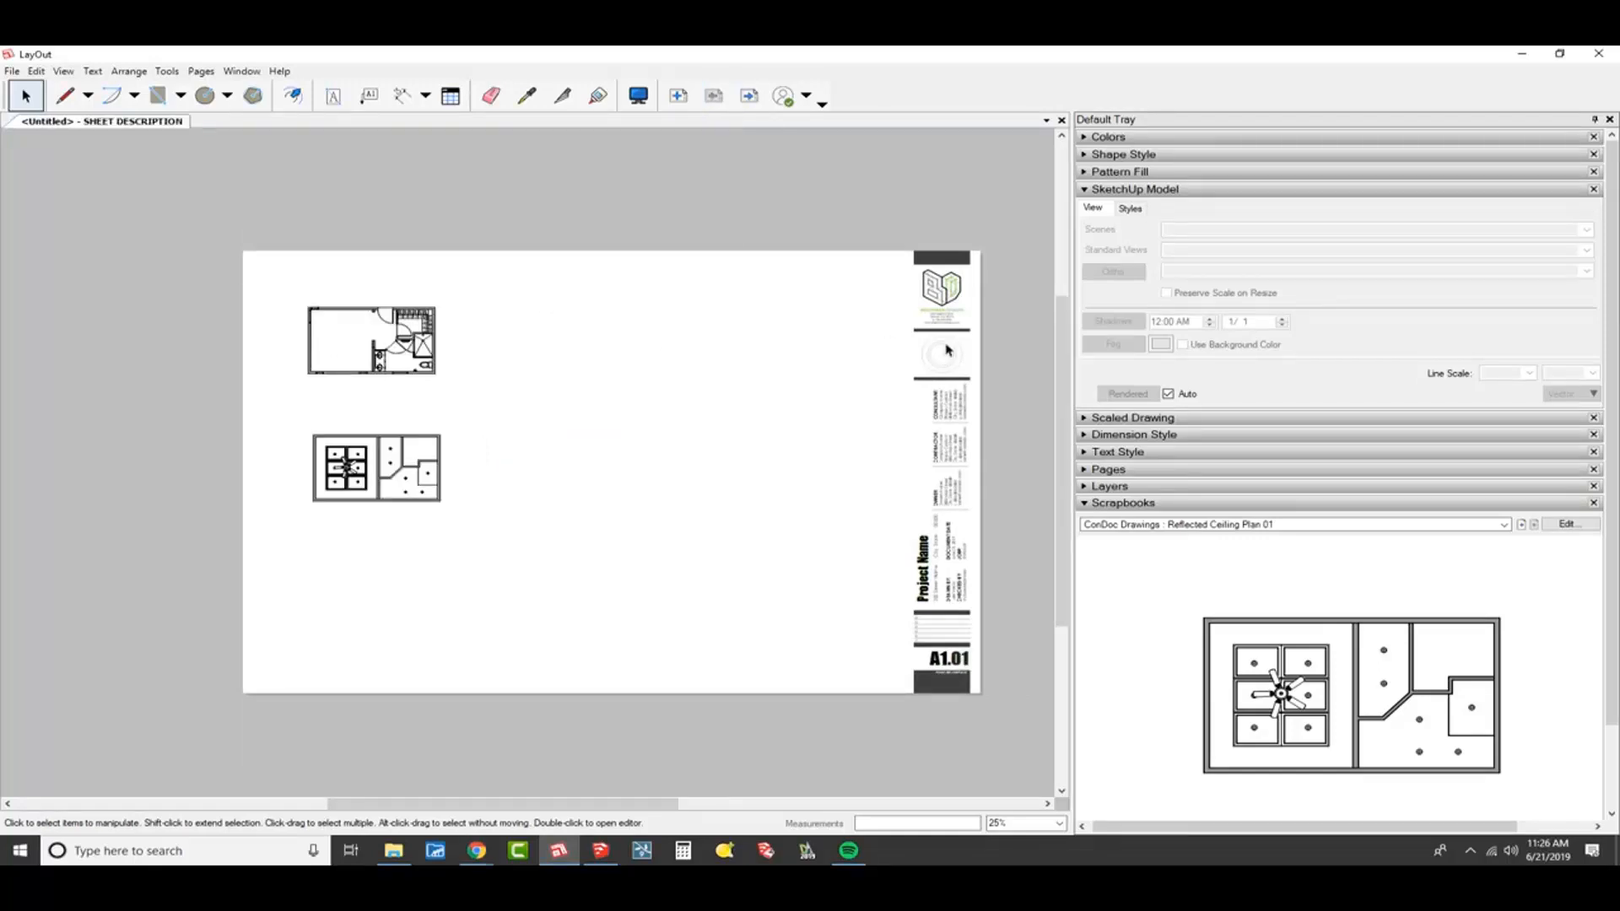
click(1169, 394)
- Switch to the Master Suite model in SketchUp and open the container that holds the bedroom furniture, reaching the bed
key(alt+Tab)
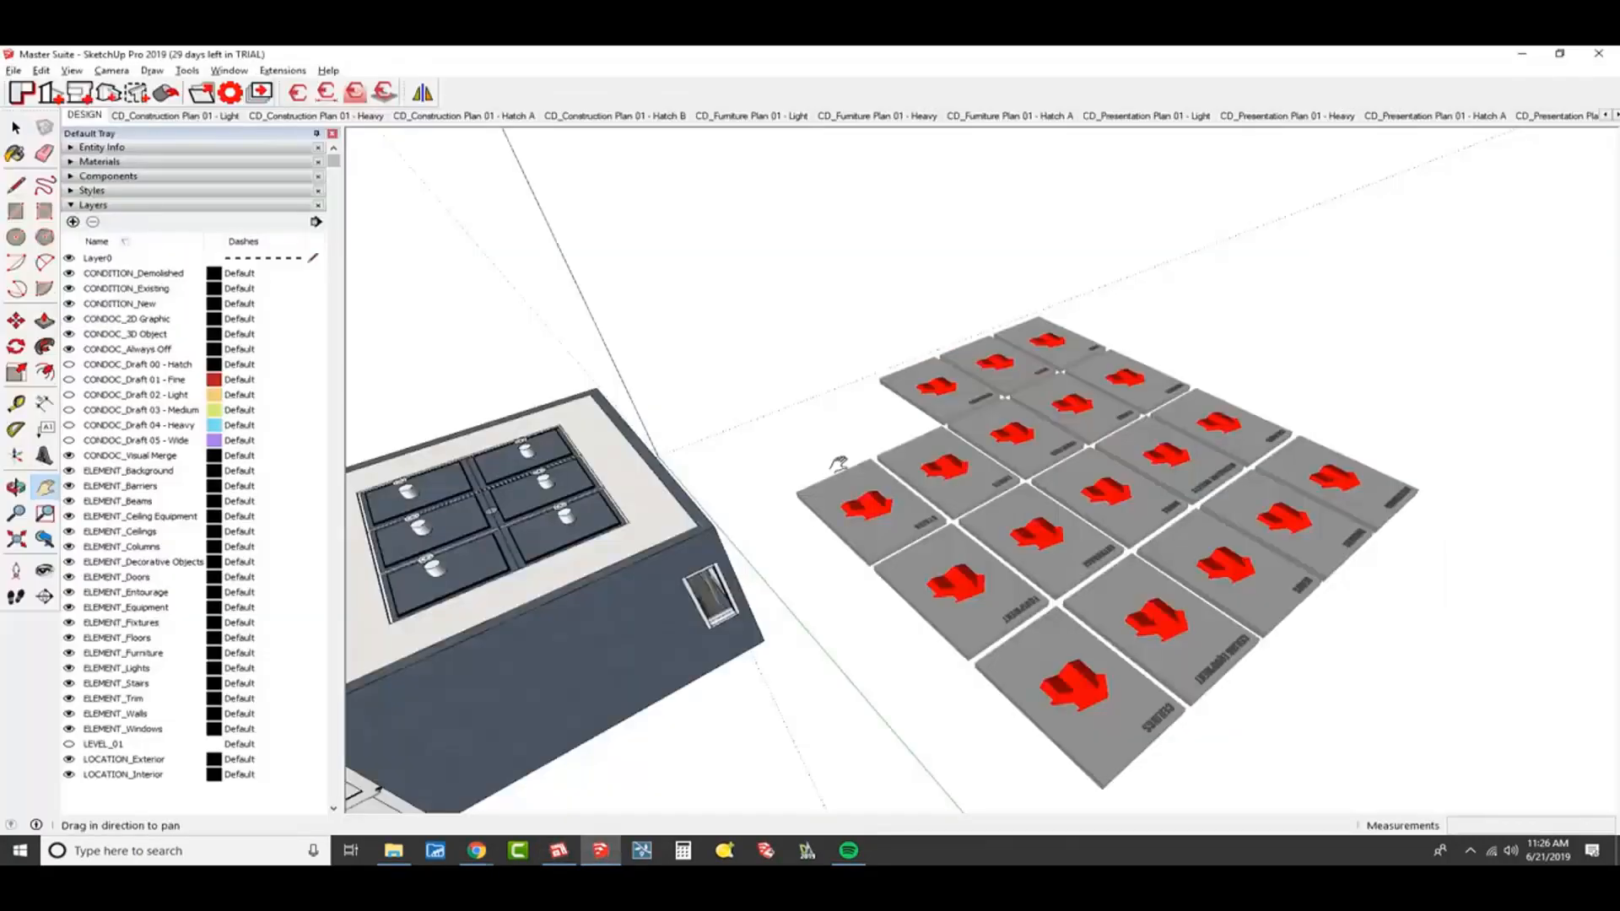
mouse_move(836, 434)
middle_down()
mouse_move(810, 518)
mouse_move(843, 524)
middle_up()
key(w)
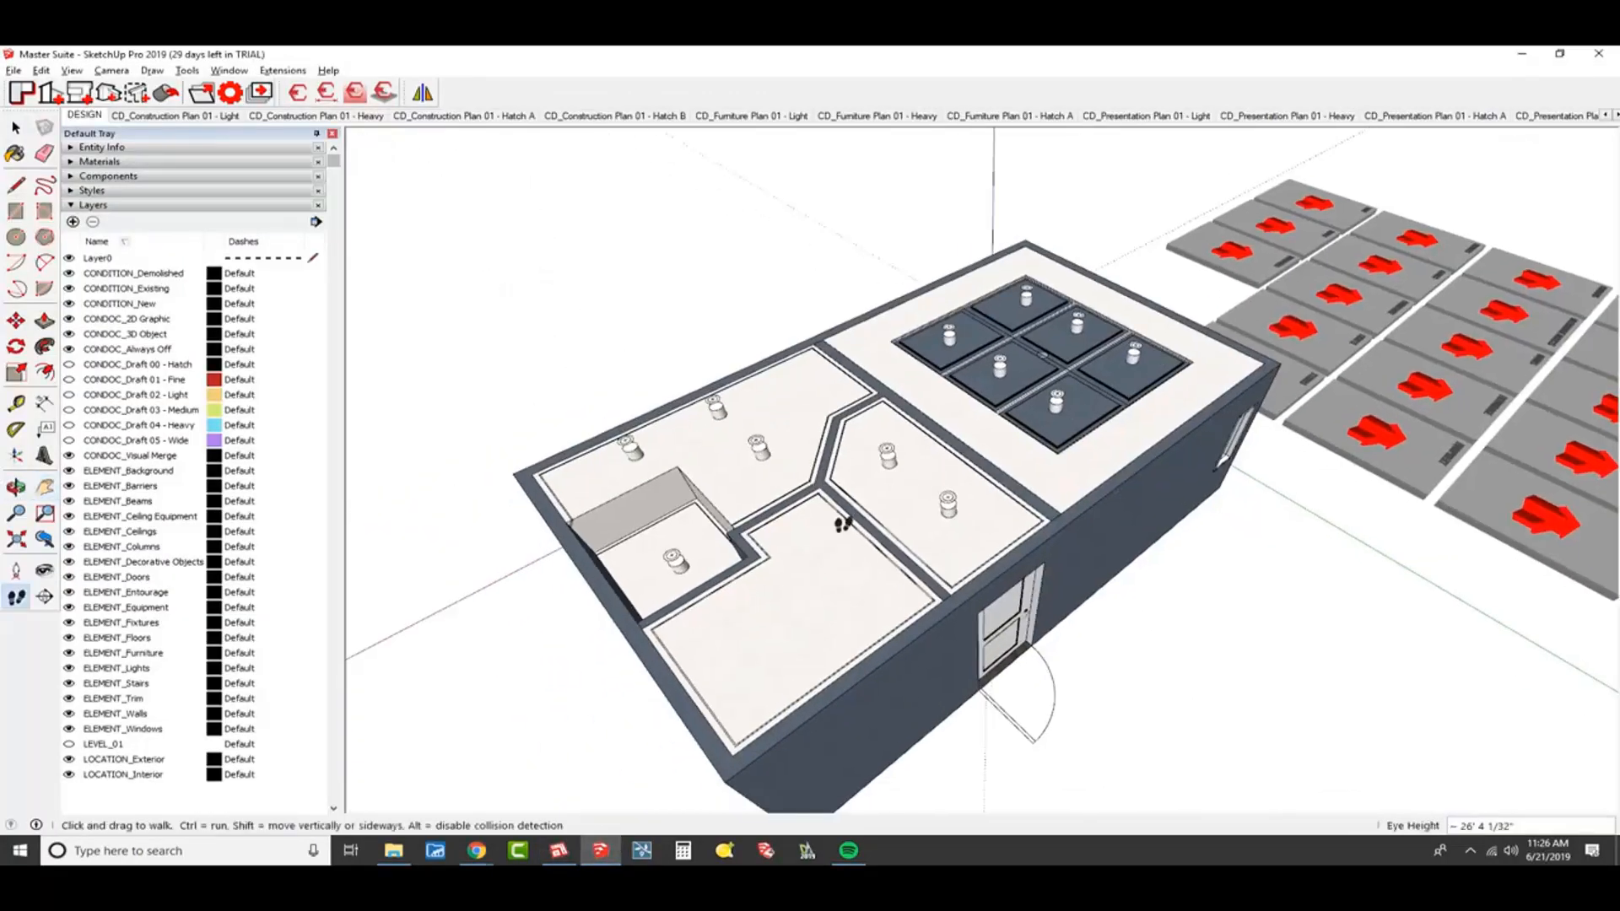
drag(843, 524, 894, 448)
key(space)
click(1030, 350)
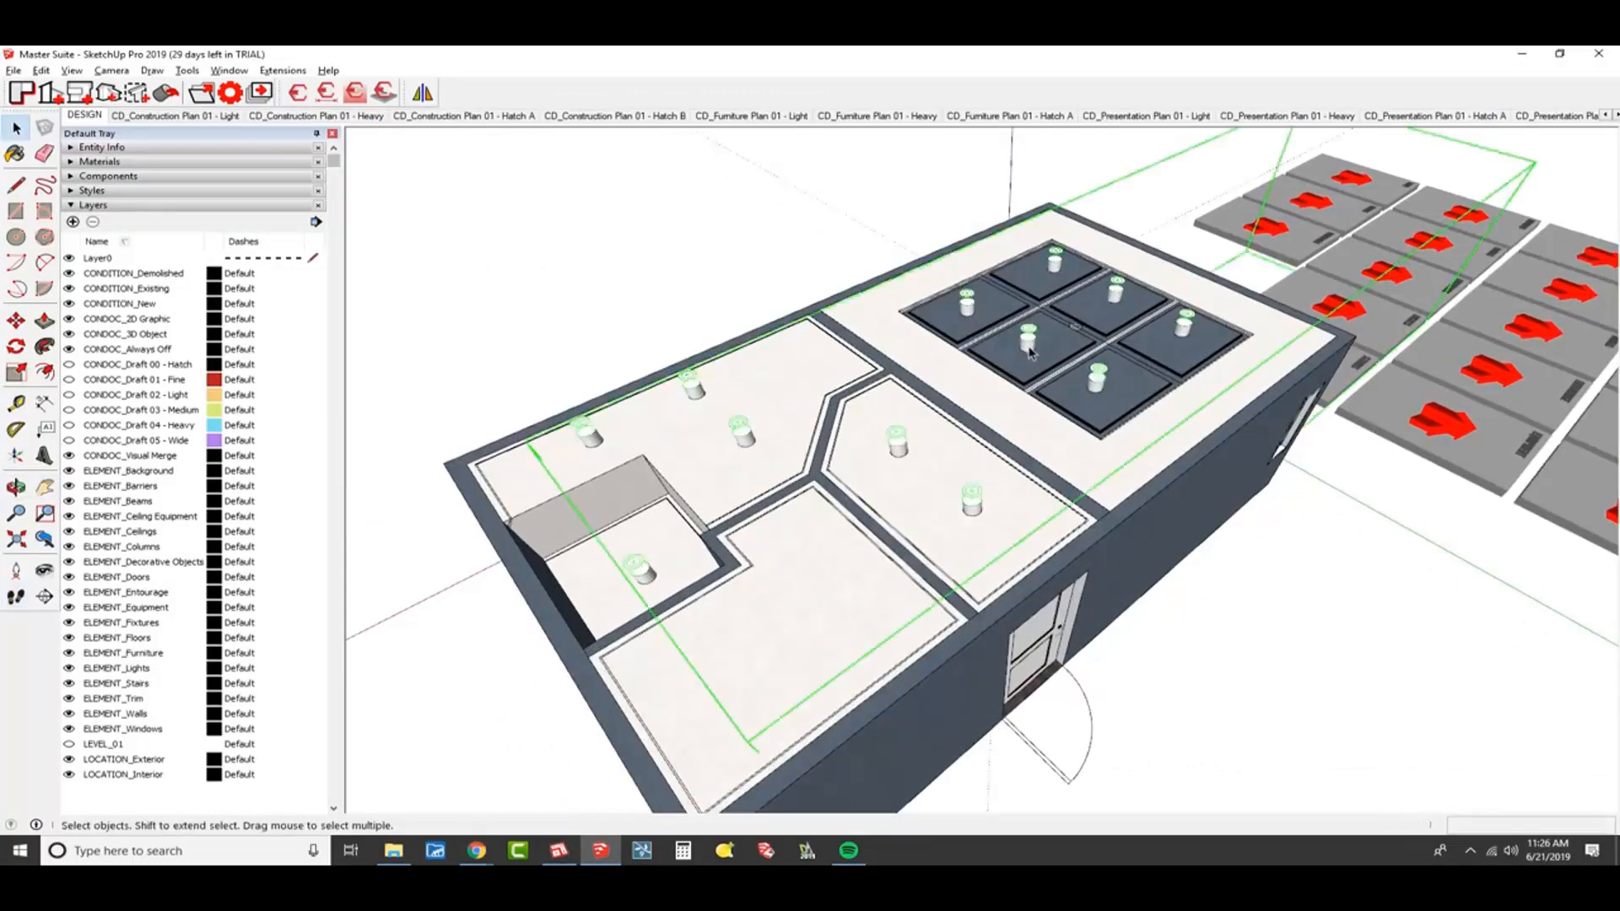
key(Escape)
scroll(1030, 351, up, 6)
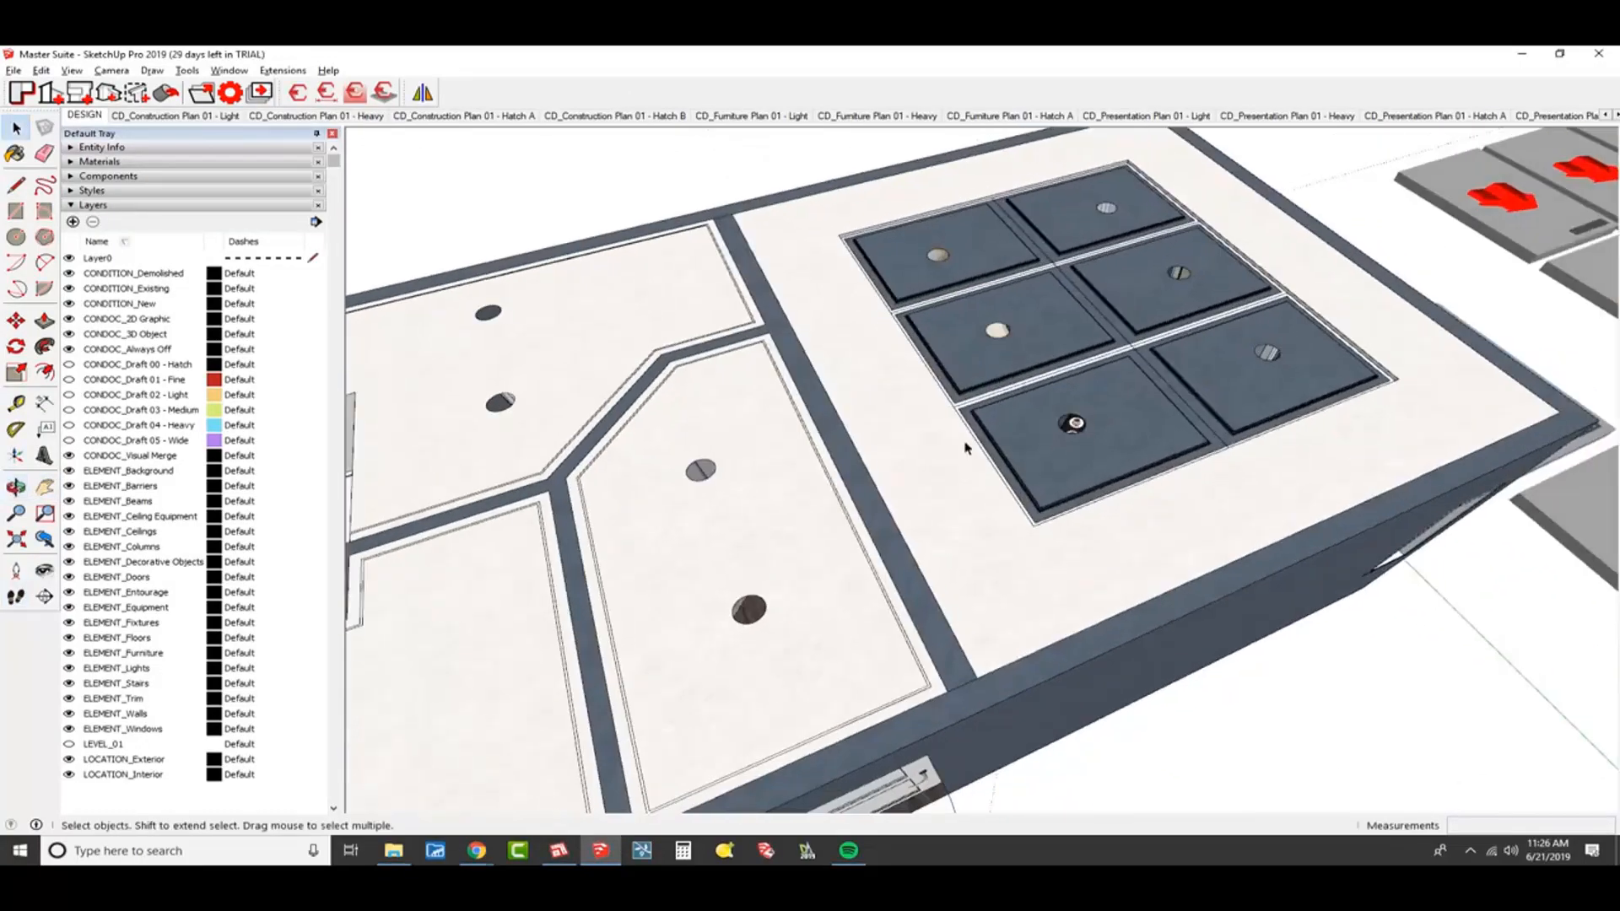
scroll(1003, 436, up, 6)
double_click(1005, 397)
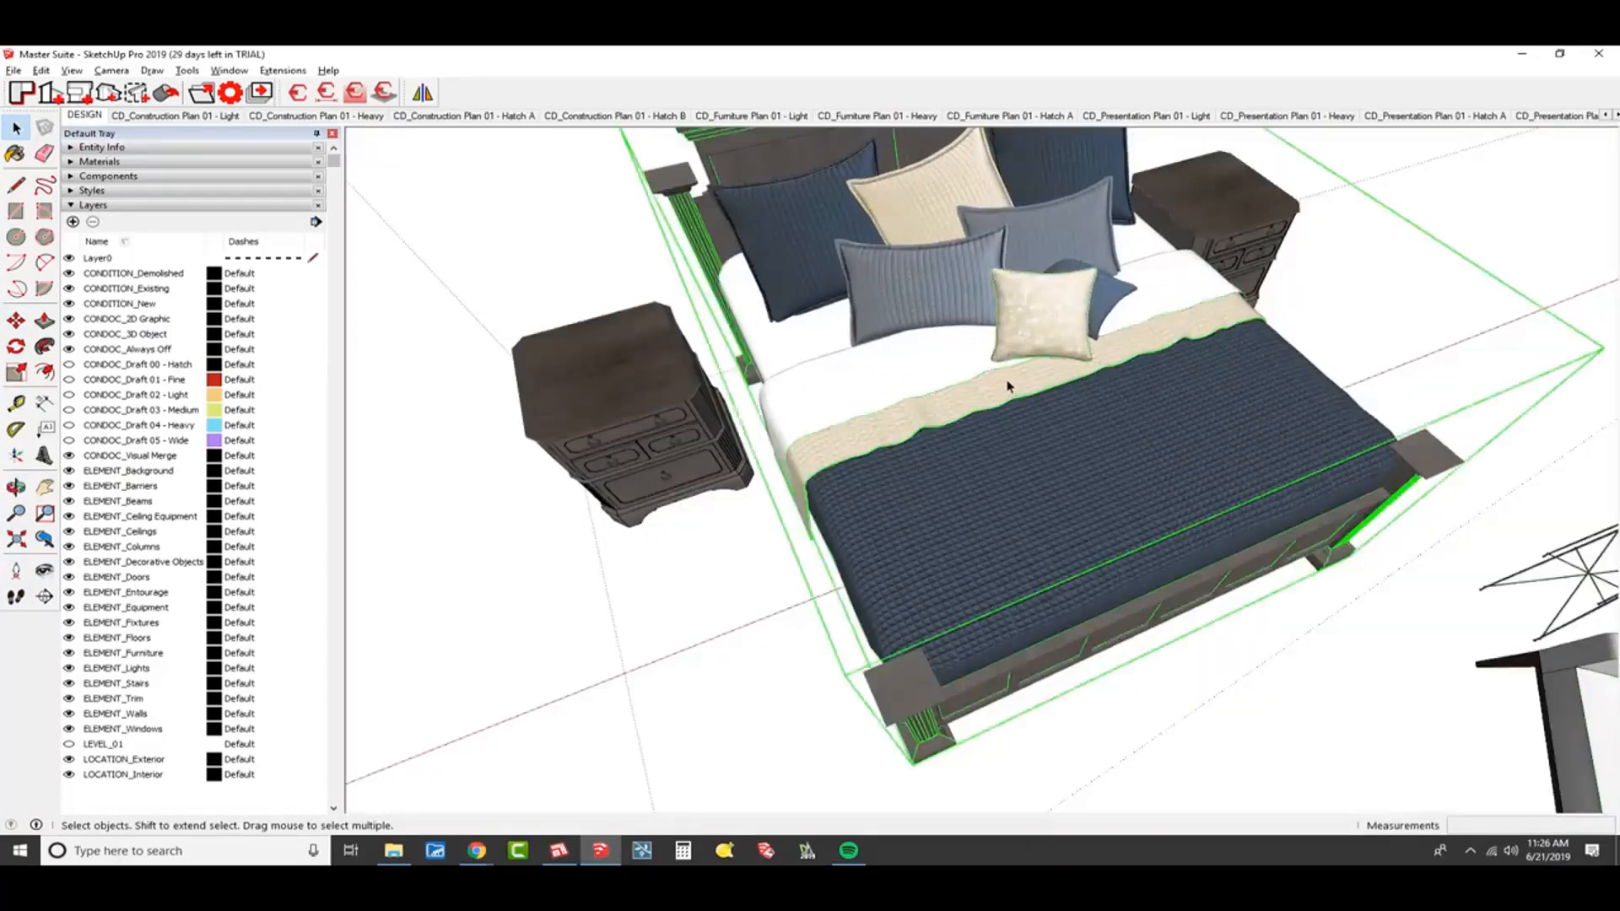
- Show the entity information and select the 3D group of the bed nested inside the bed object
scroll(1006, 386, up, 2)
click(250, 148)
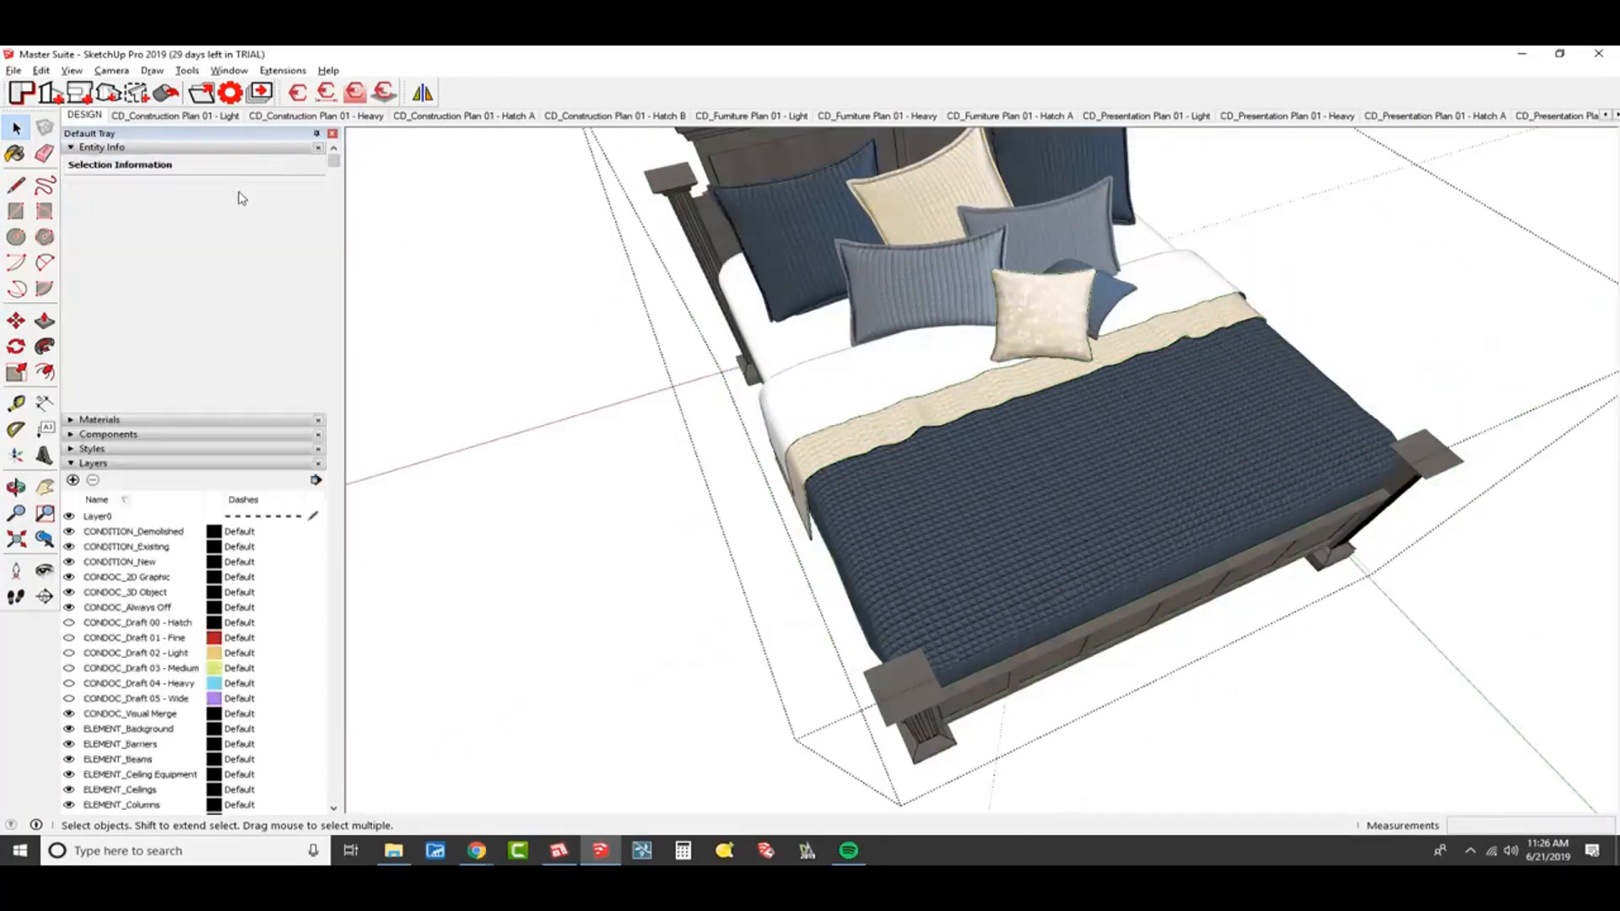
click(959, 371)
middle_drag(959, 371, 960, 406)
double_click(960, 405)
click(960, 406)
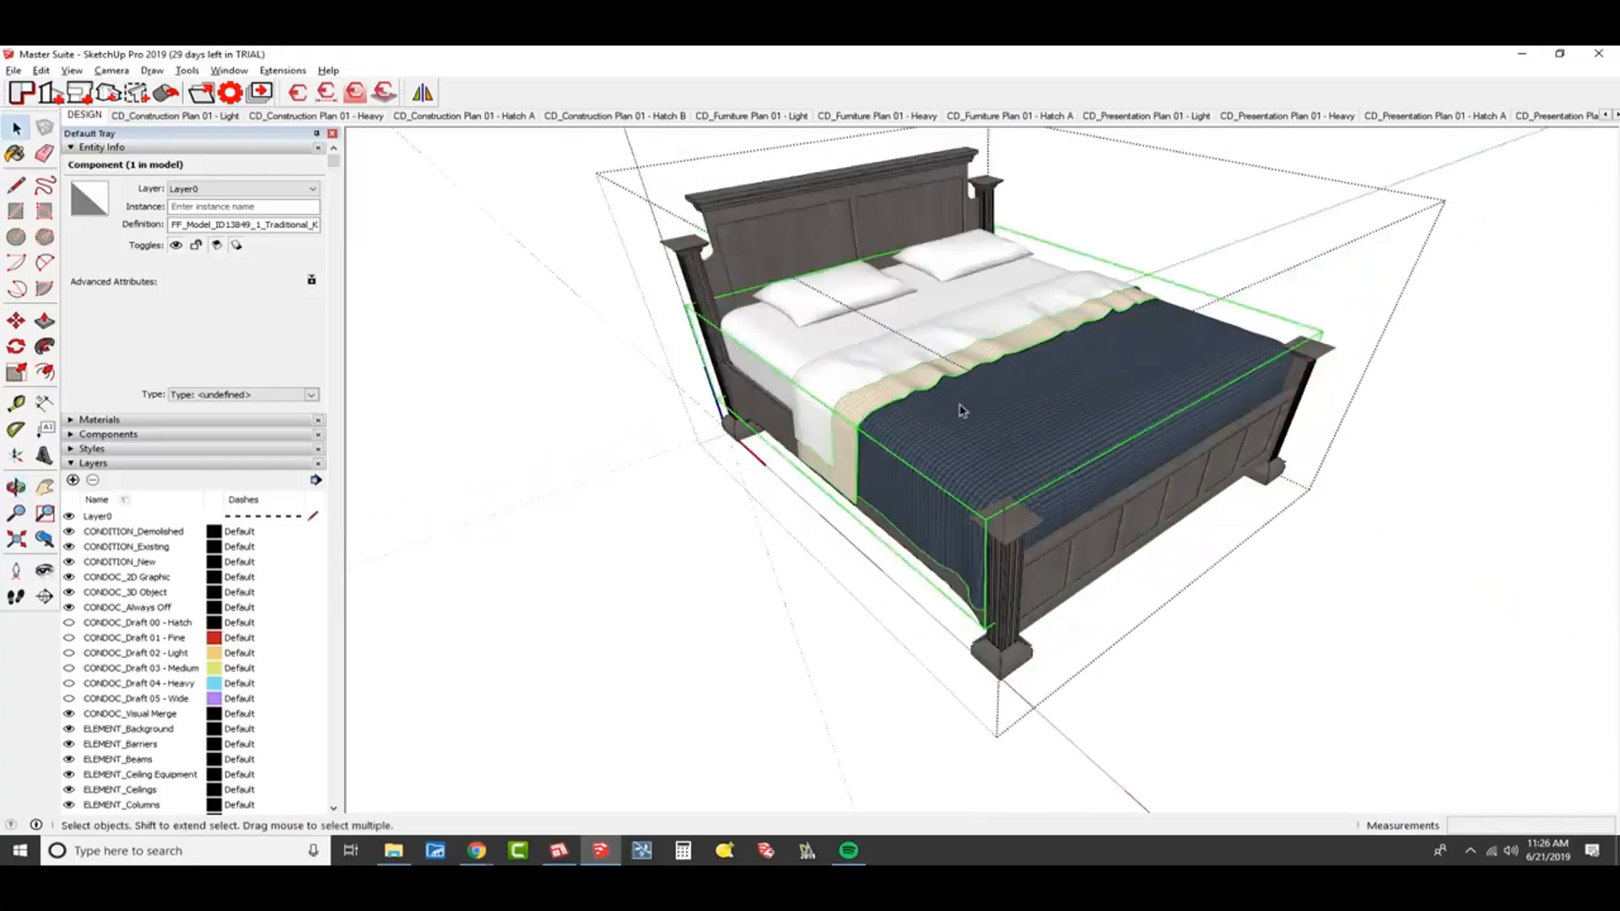
key(Escape)
click(962, 411)
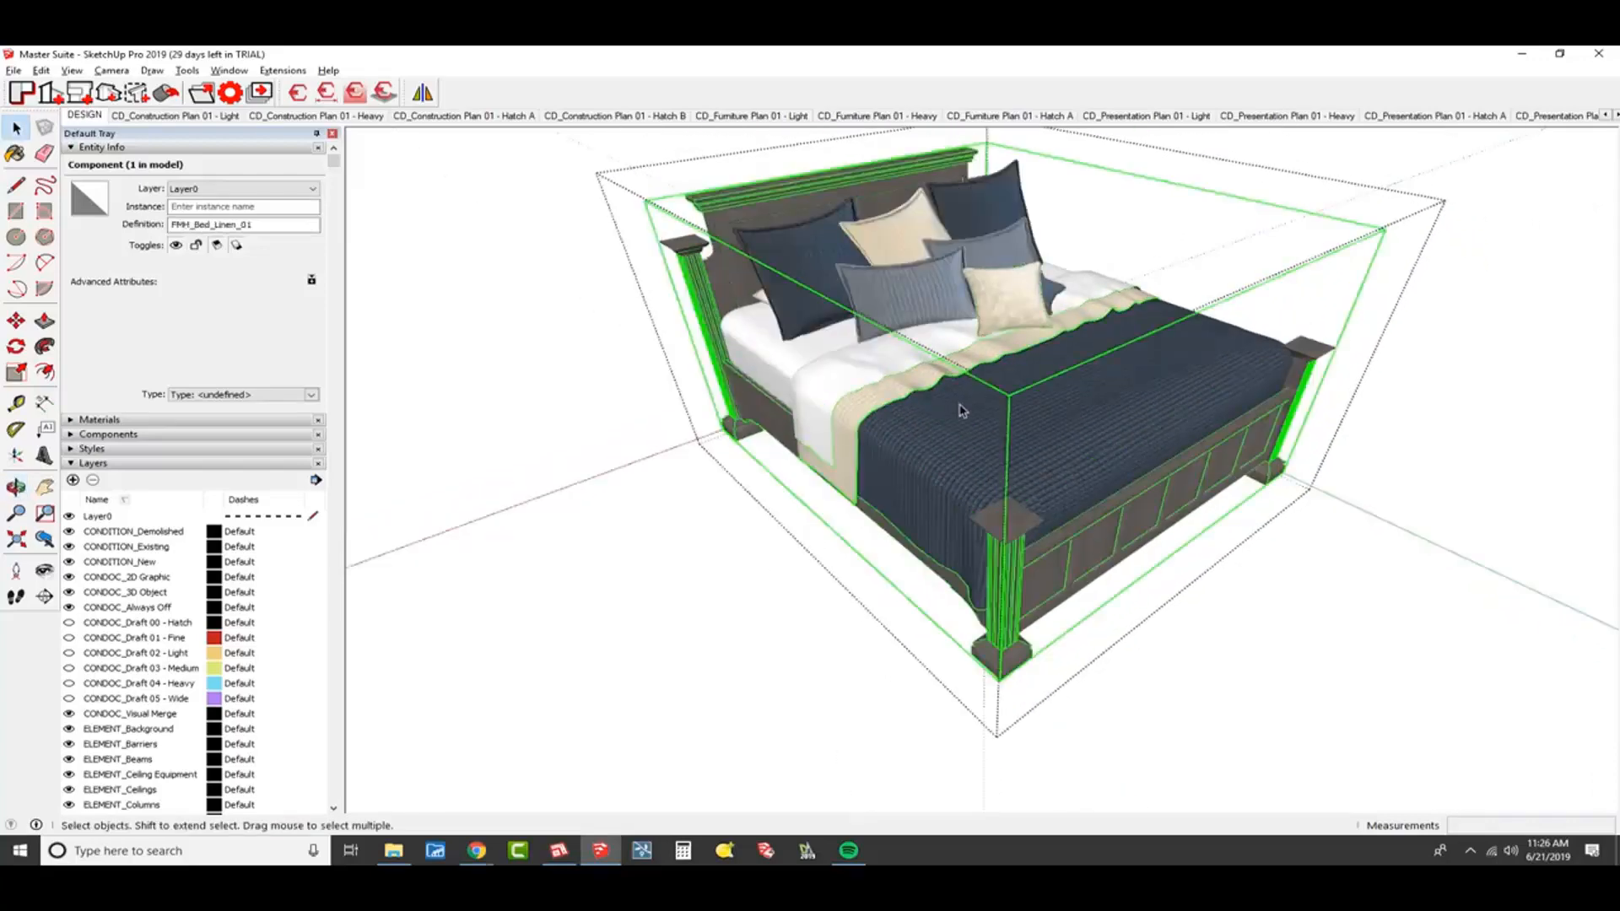
- Assign the bed's nested 3D group to Layer0 and leave the open groups to show the whole bedroom again
click(291, 189)
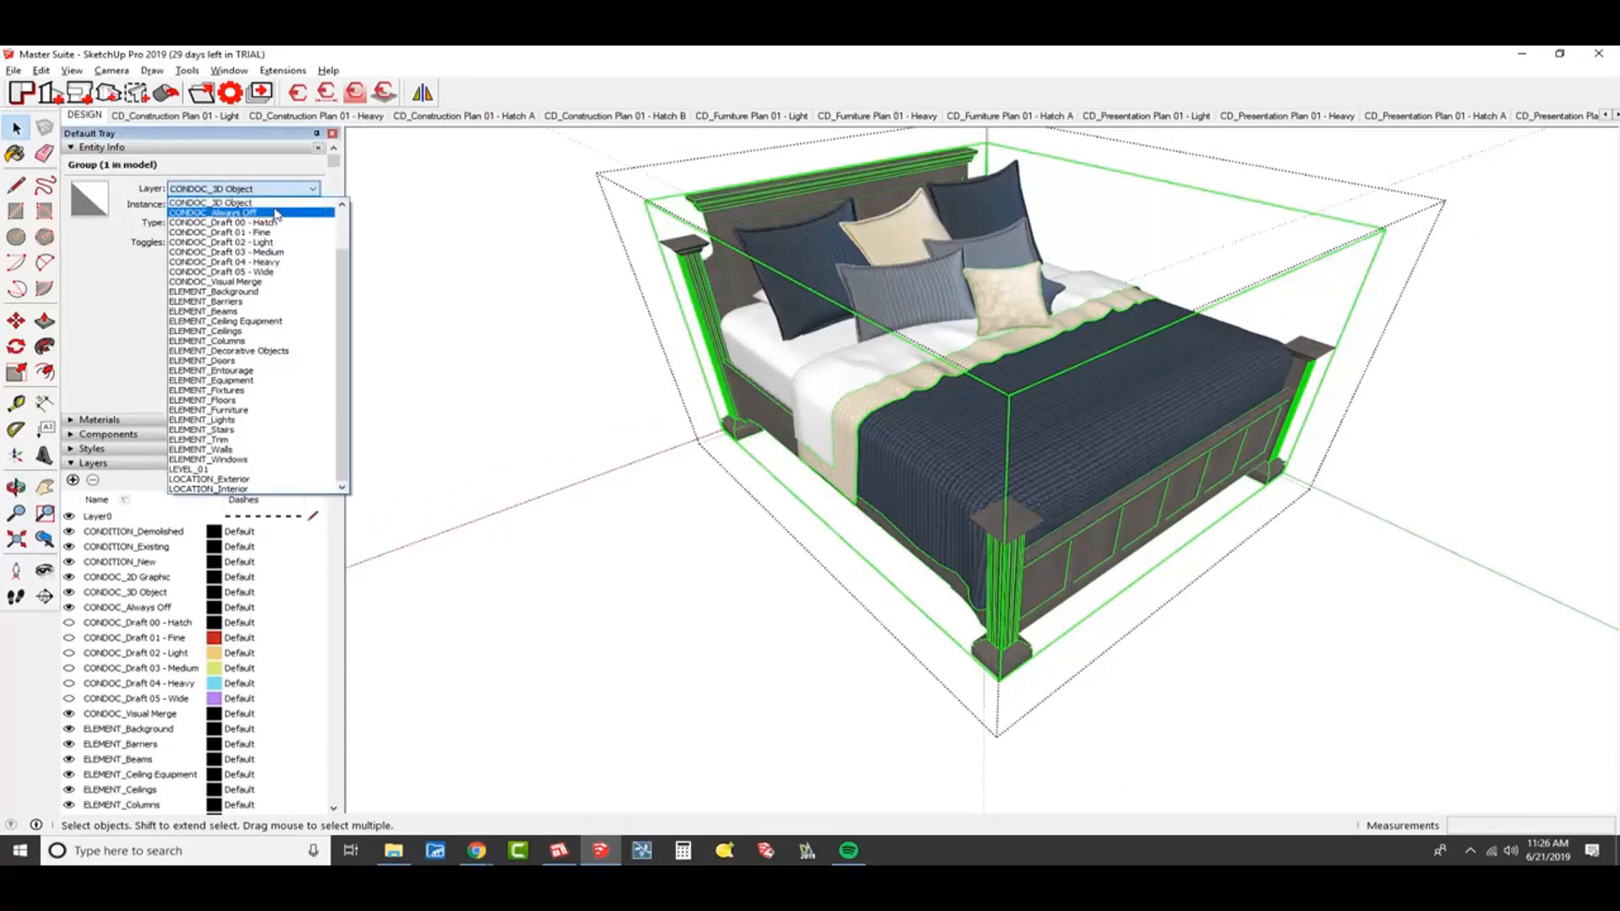
scroll(273, 211, up, 3)
click(272, 205)
middle_drag(1063, 379, 1106, 376)
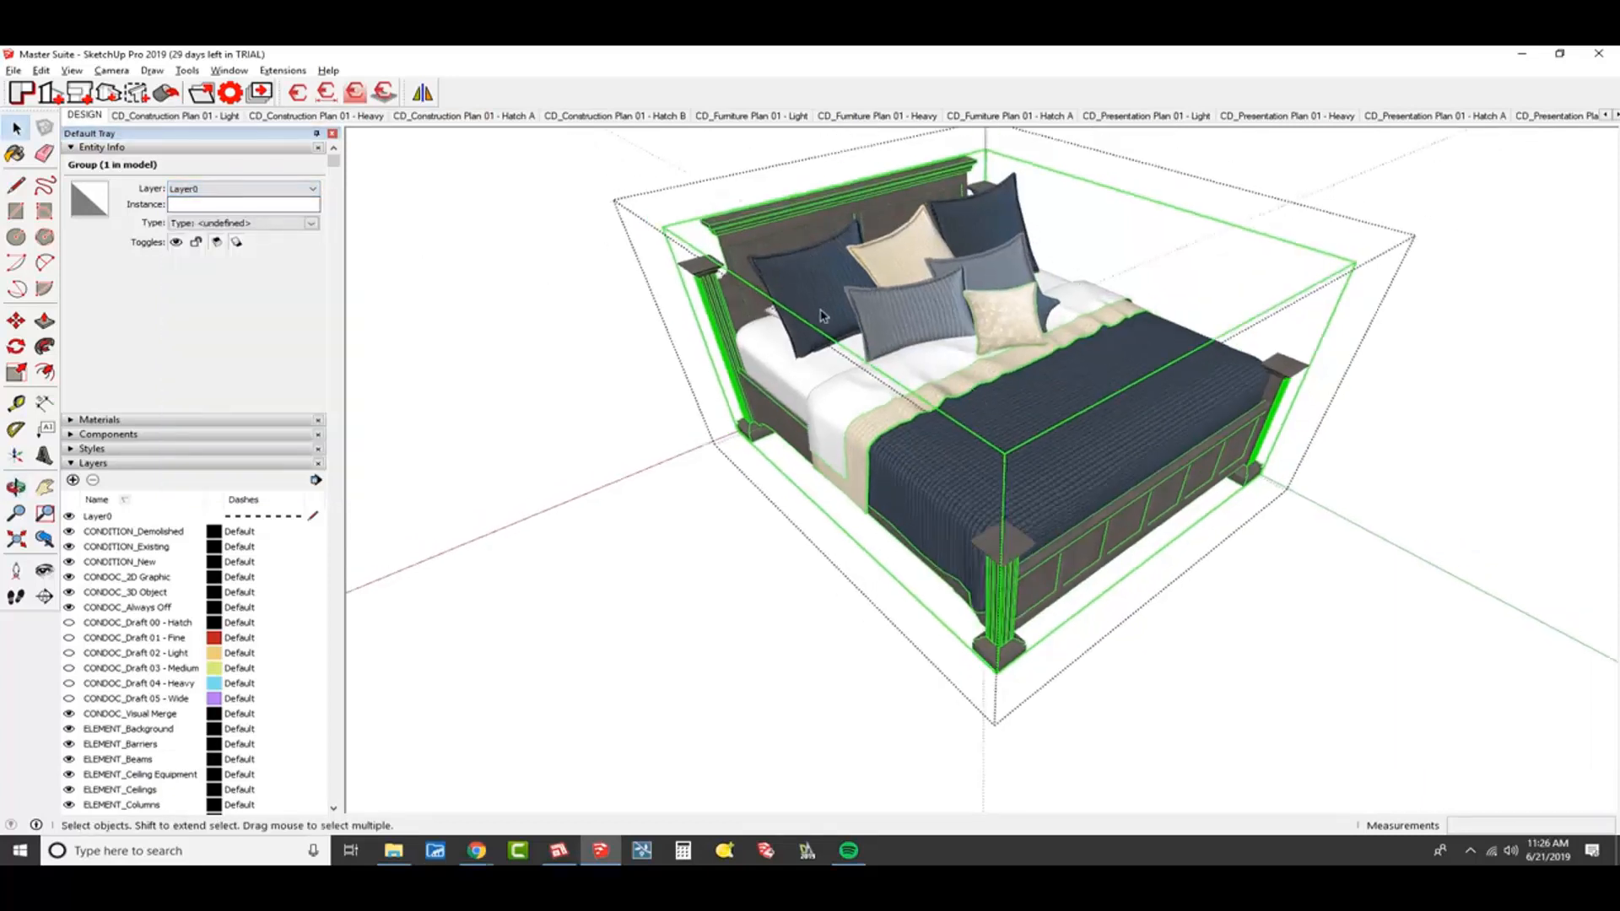
middle_click(1019, 386)
key(Escape)
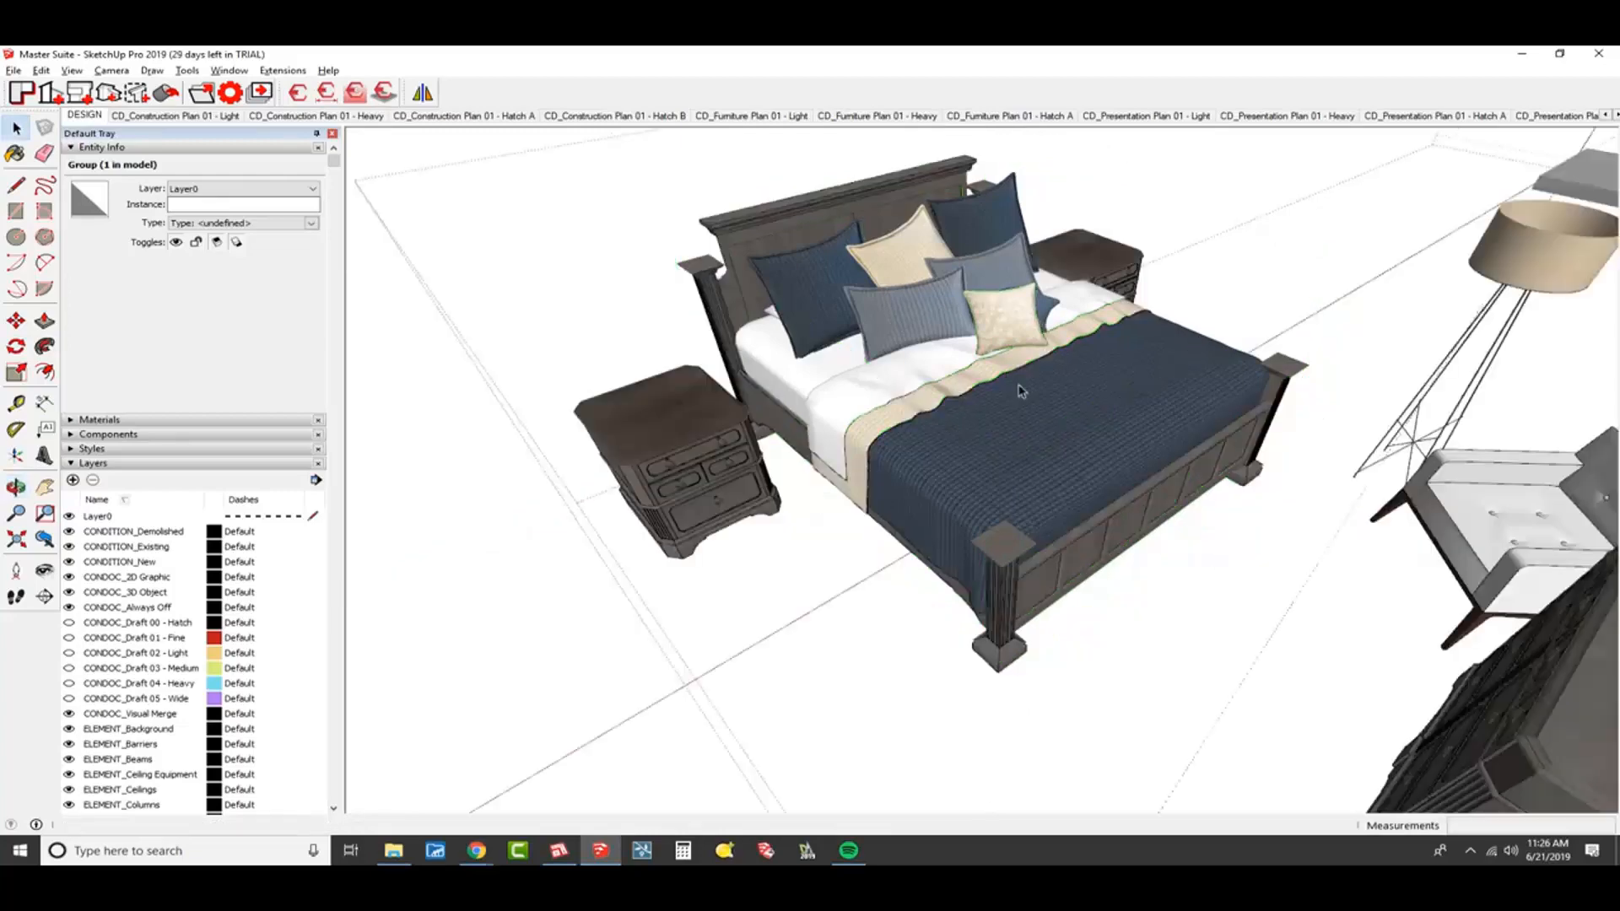
scroll(1020, 387, down, 5)
shift+middle_drag(1020, 386, 970, 457)
scroll(970, 489, up, 3)
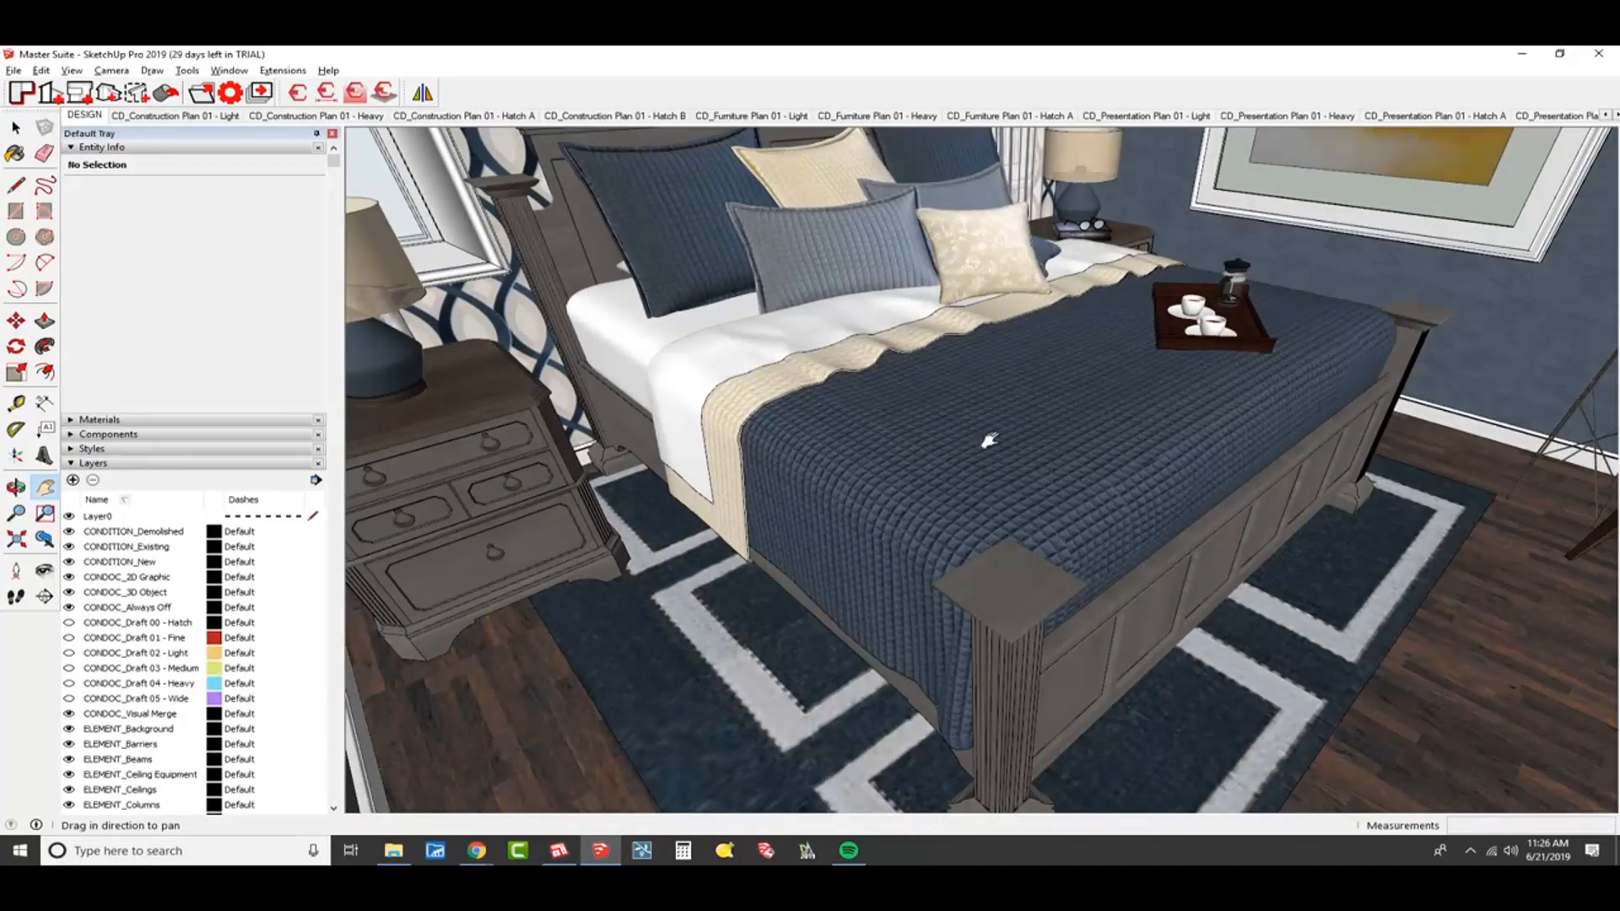
- Switch to LayOut and update the Master Suite.skp reference in Document Setup, keeping the dialog clear of the drawings
key(alt+Tab)
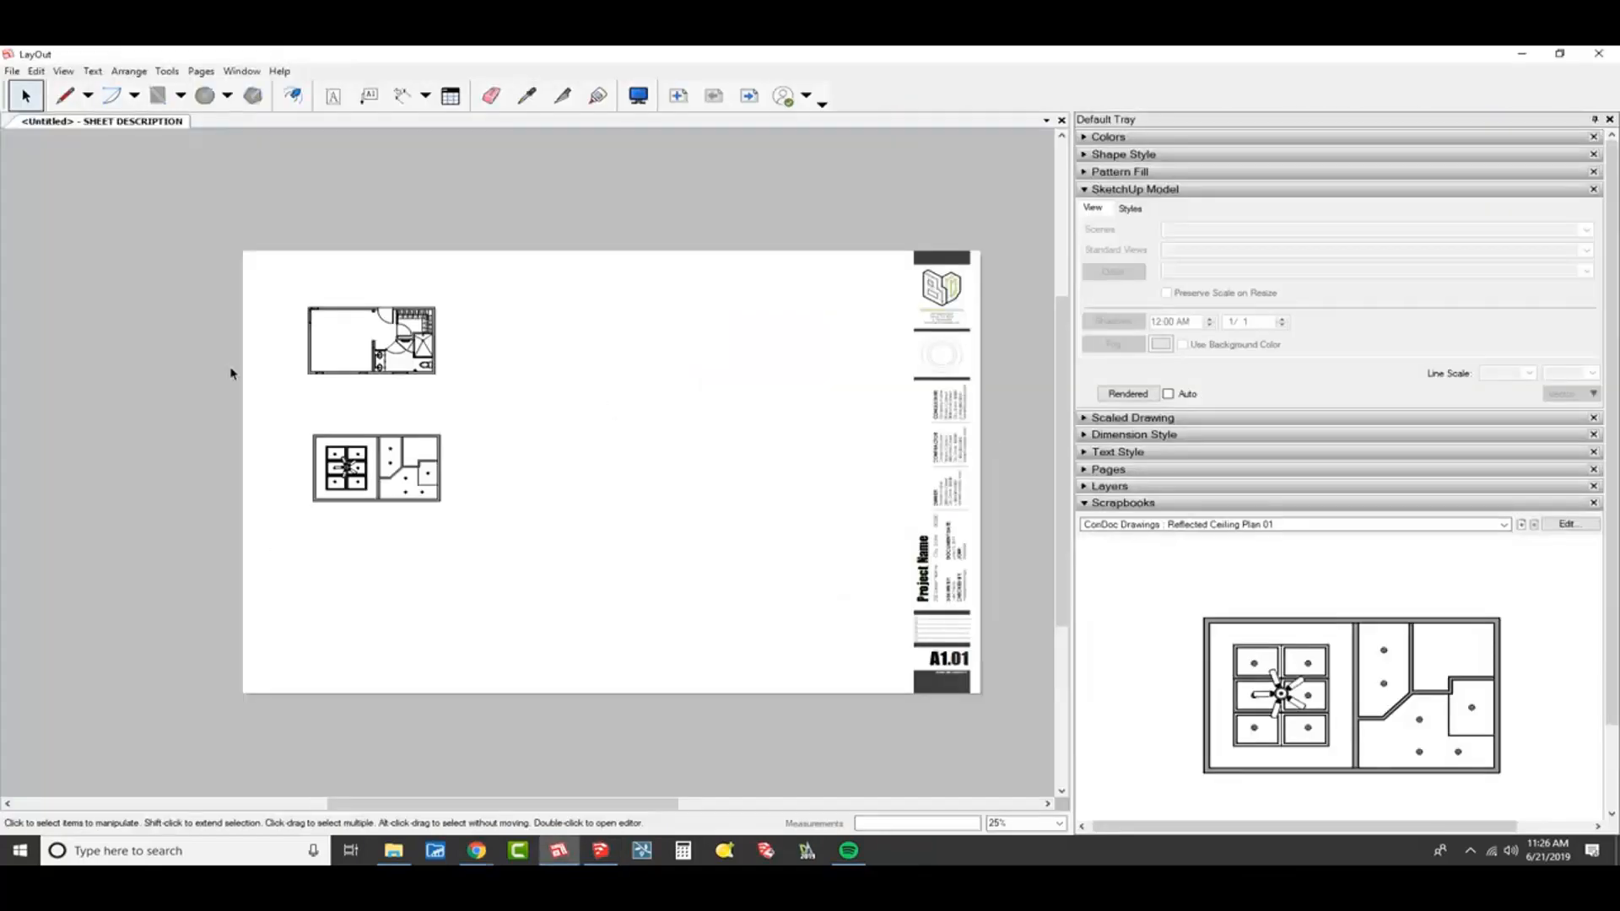
scroll(427, 380, up, 2)
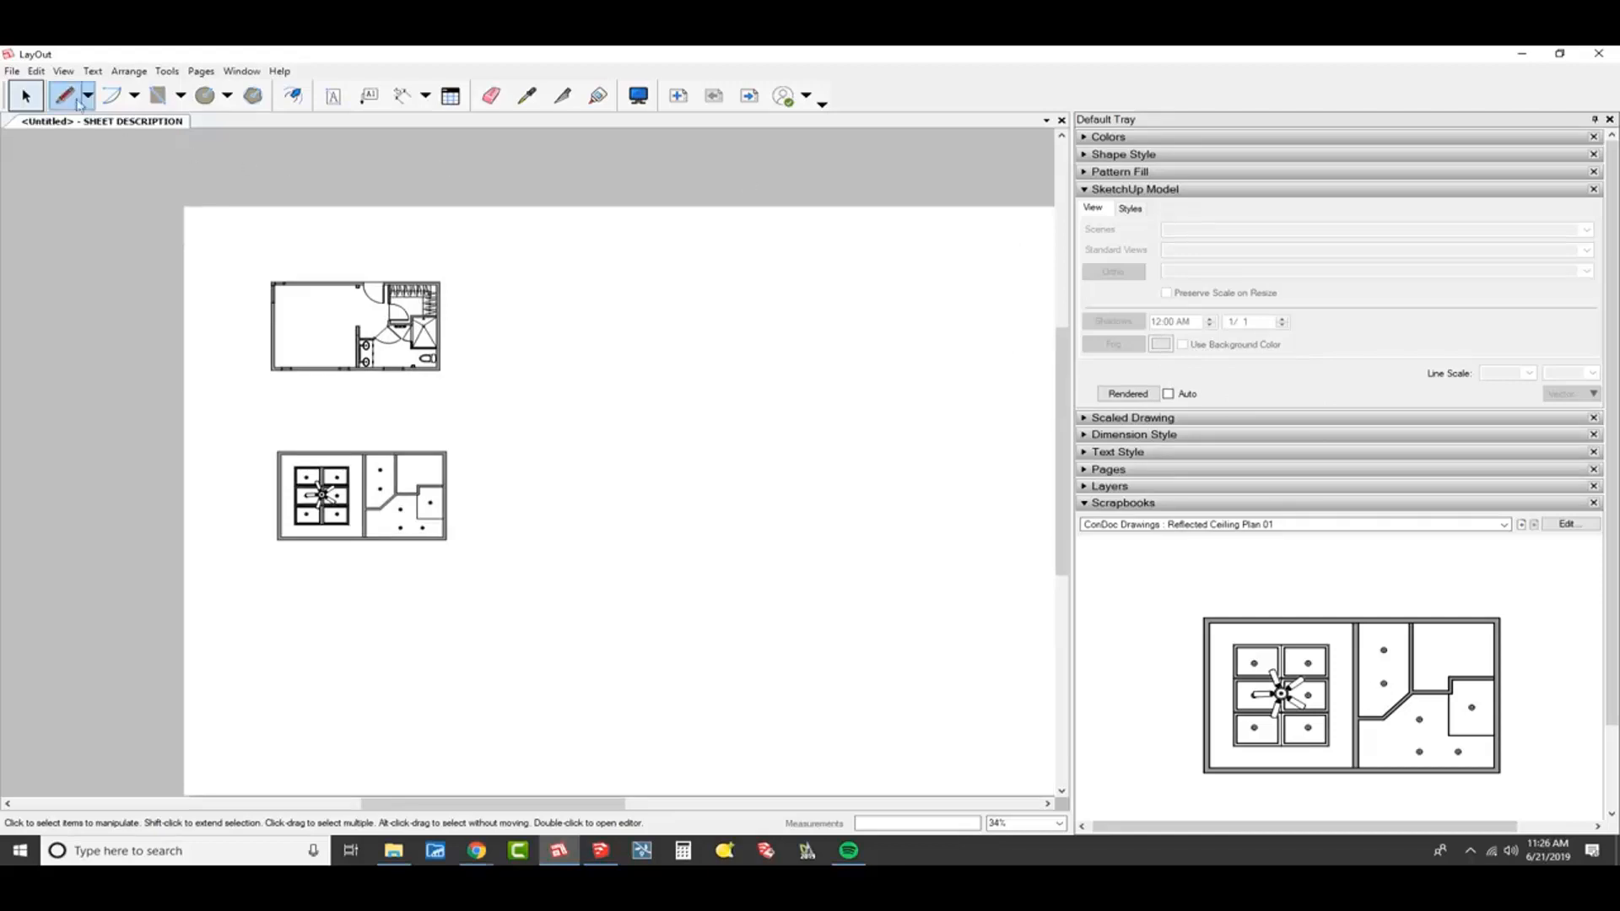
click(12, 70)
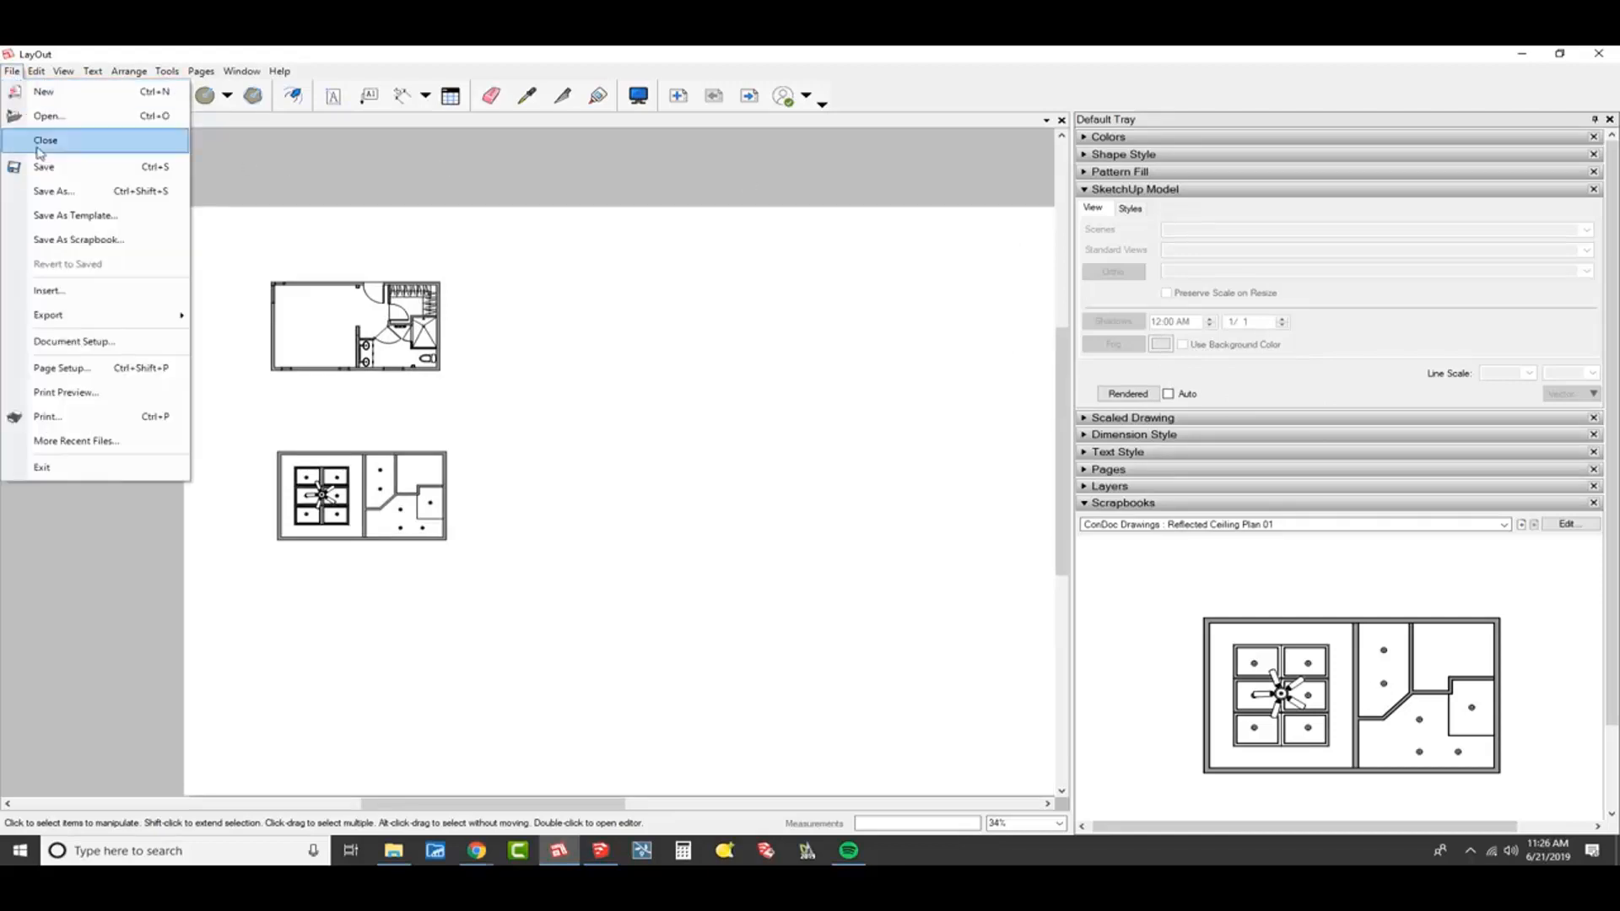
click(88, 340)
click(246, 259)
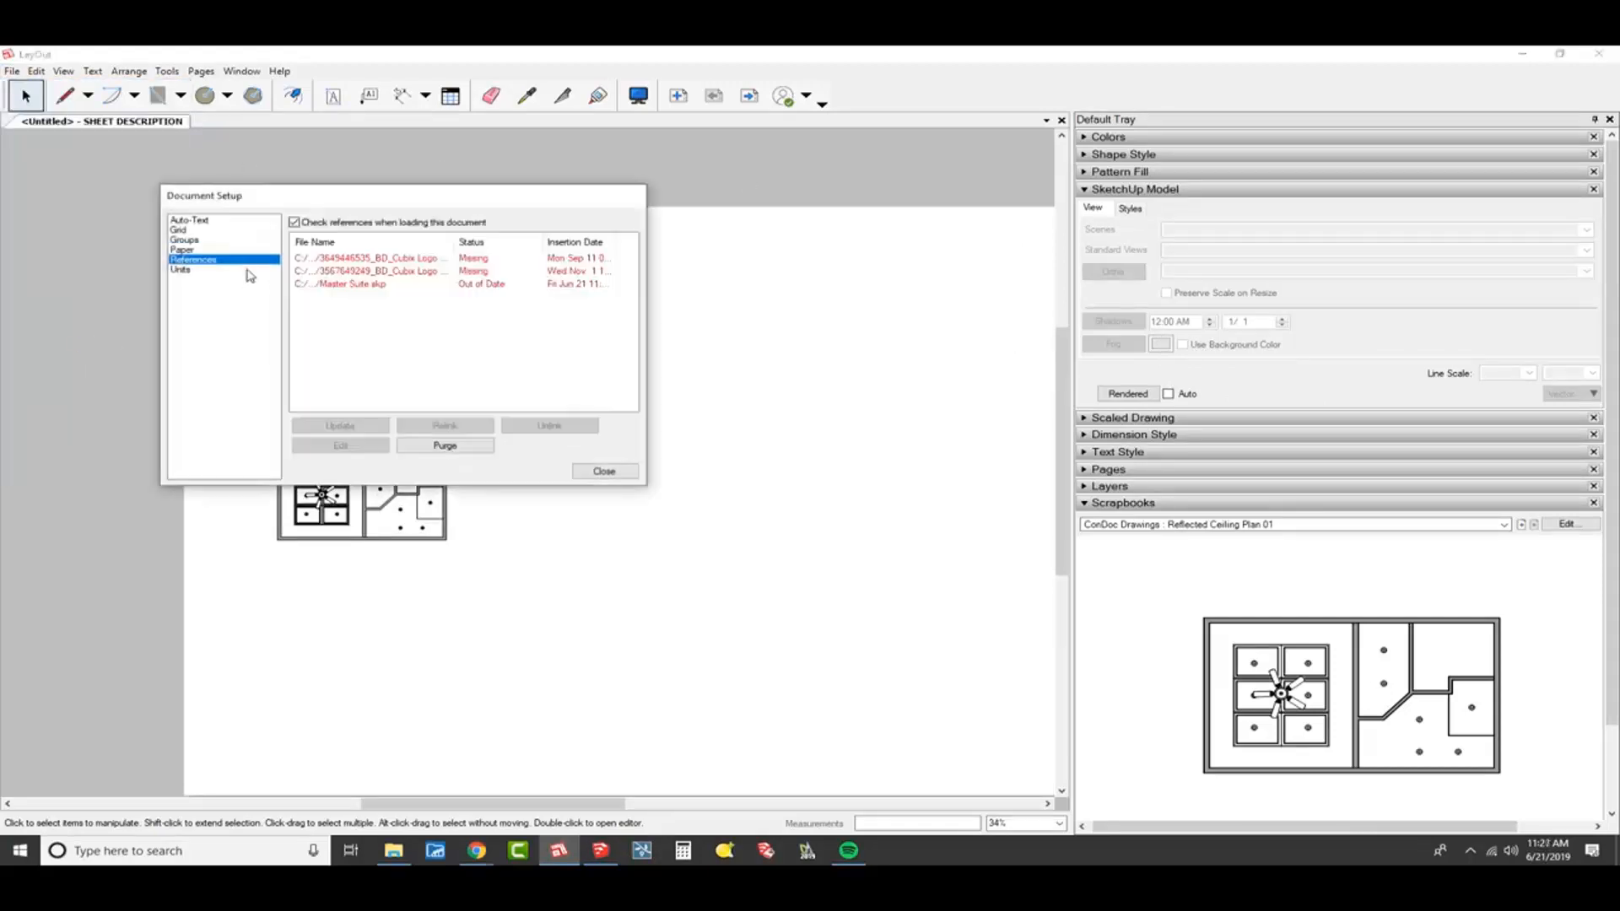
click(414, 285)
drag(435, 196, 964, 357)
click(915, 588)
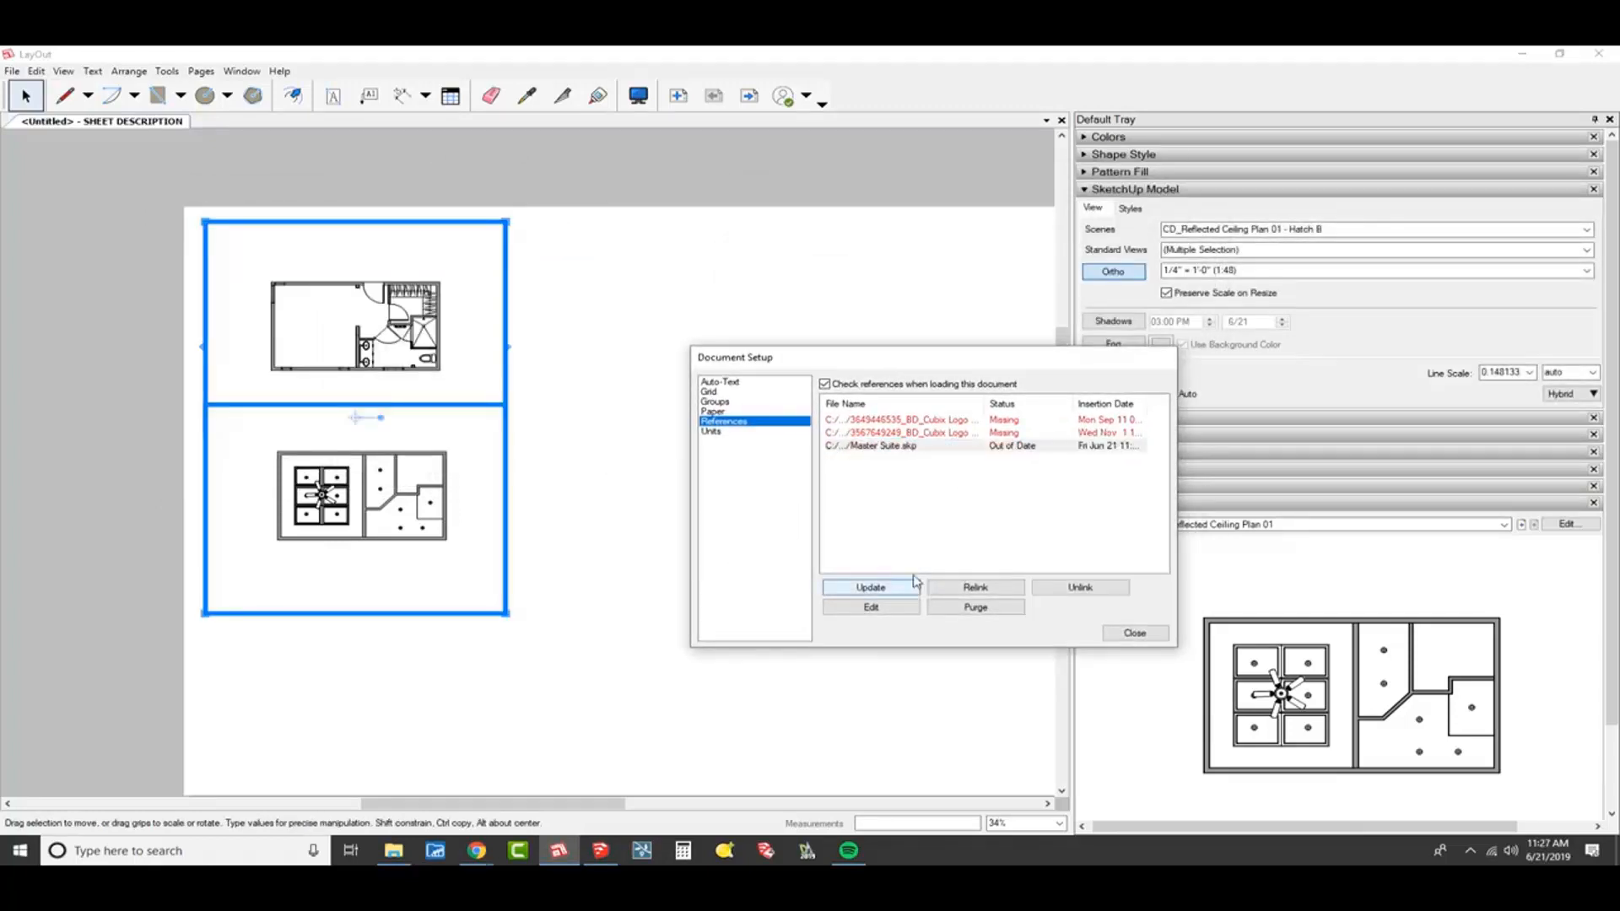
click(1137, 634)
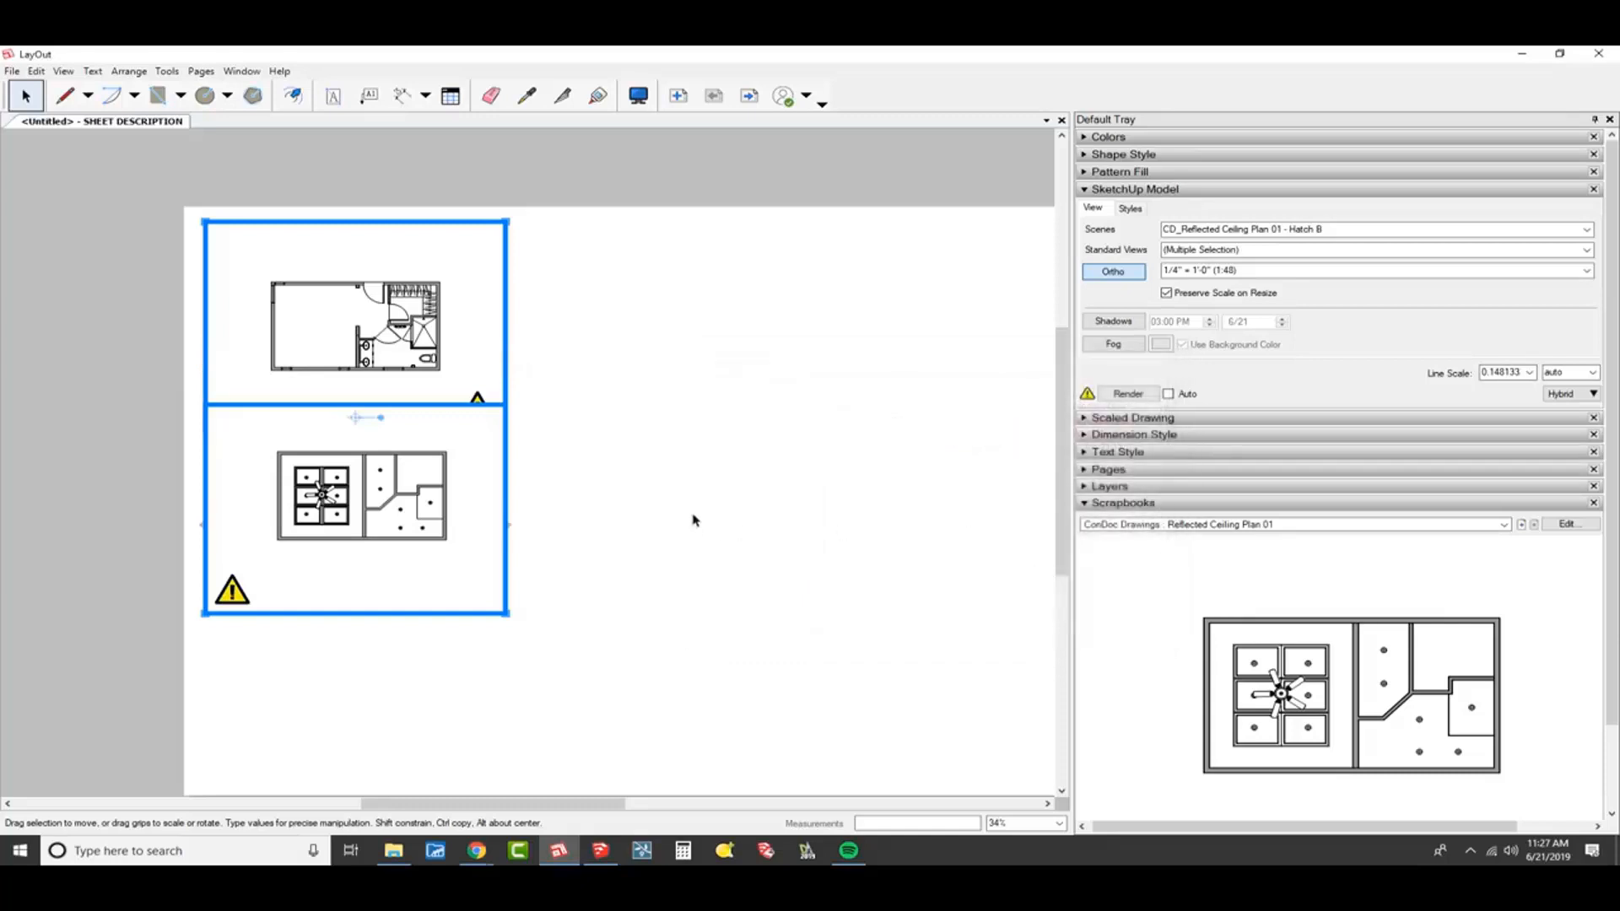
- Move the Reflected Ceiling Plan about 1.54" down and 0.22" right, away from the Construction Plan, and deselect it
scroll(569, 473, up, 2)
middle_drag(570, 474, 782, 473)
scroll(781, 473, down, 1)
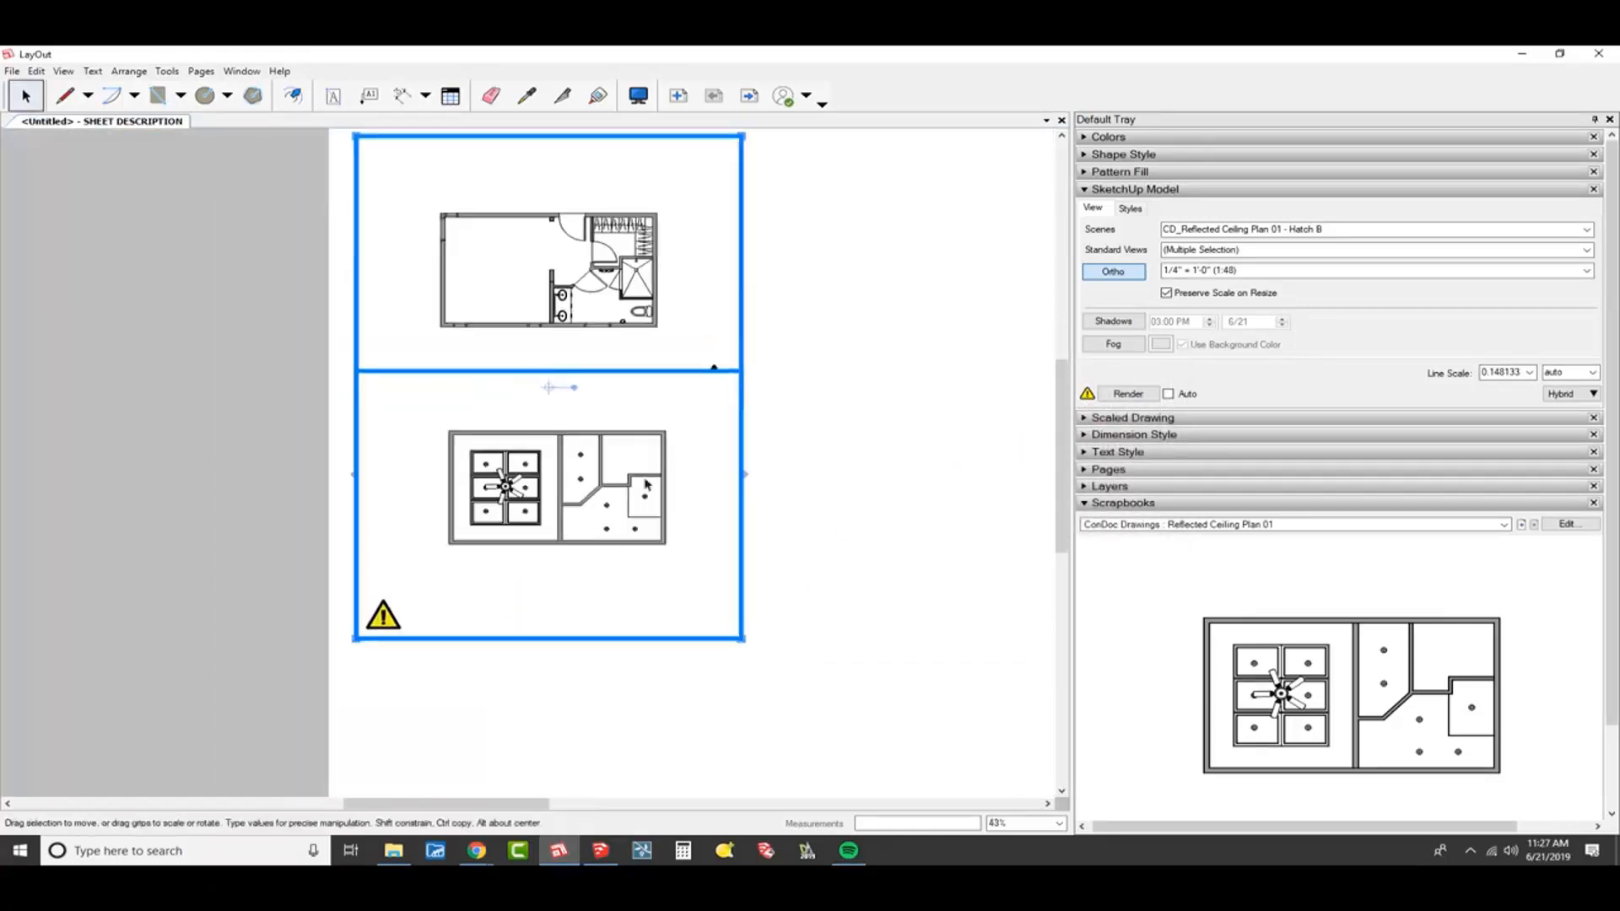
click(1009, 489)
drag(622, 481, 631, 530)
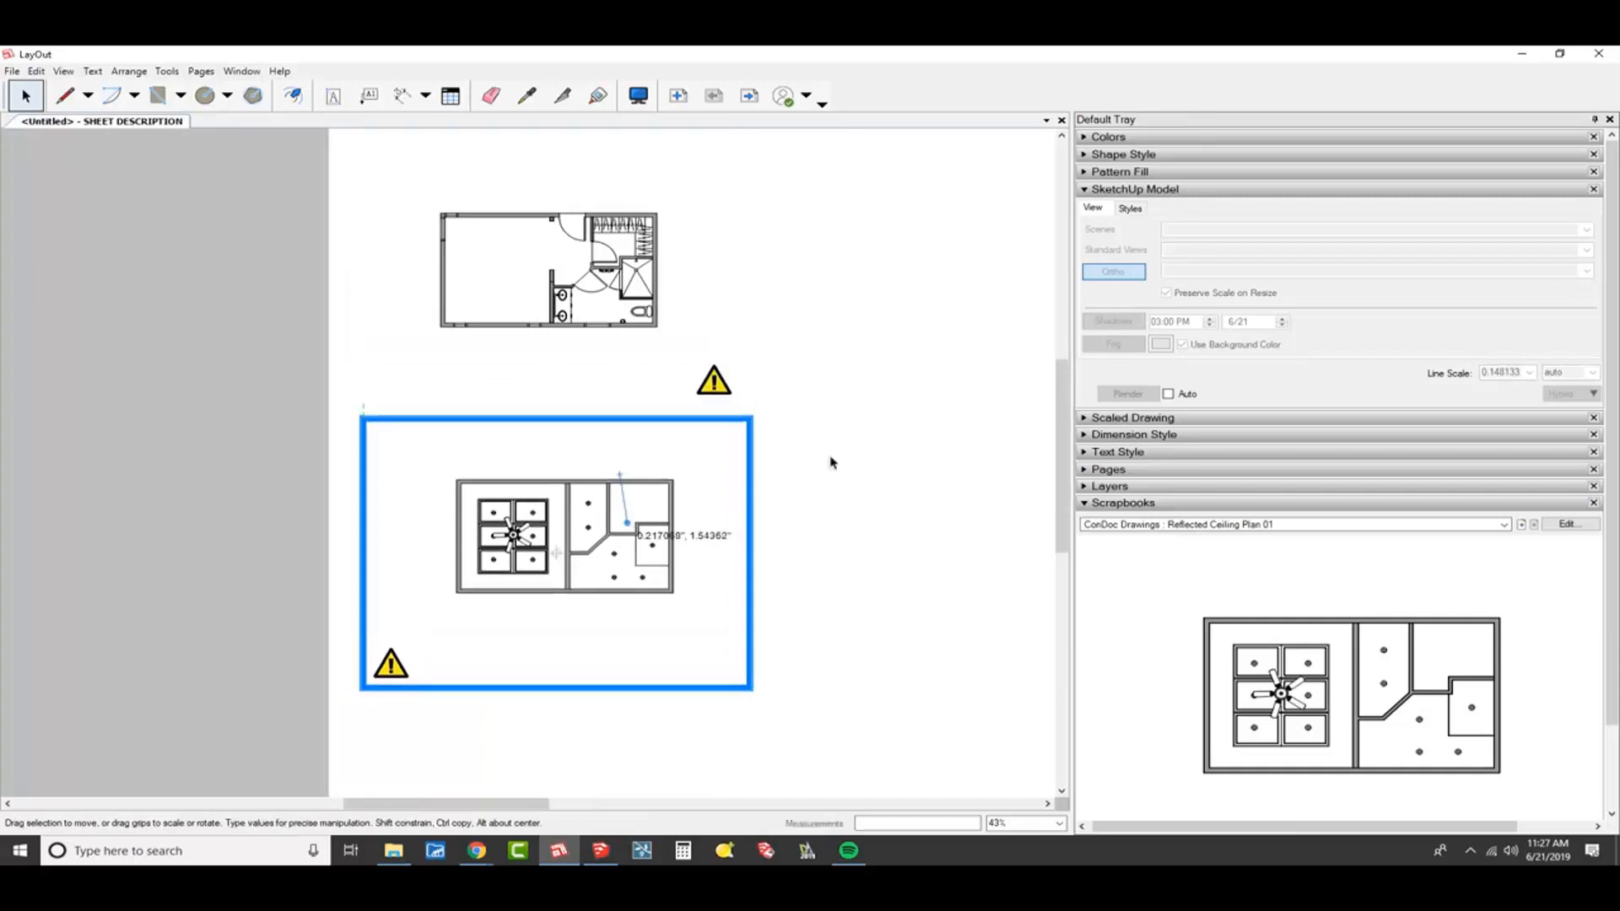
click(900, 399)
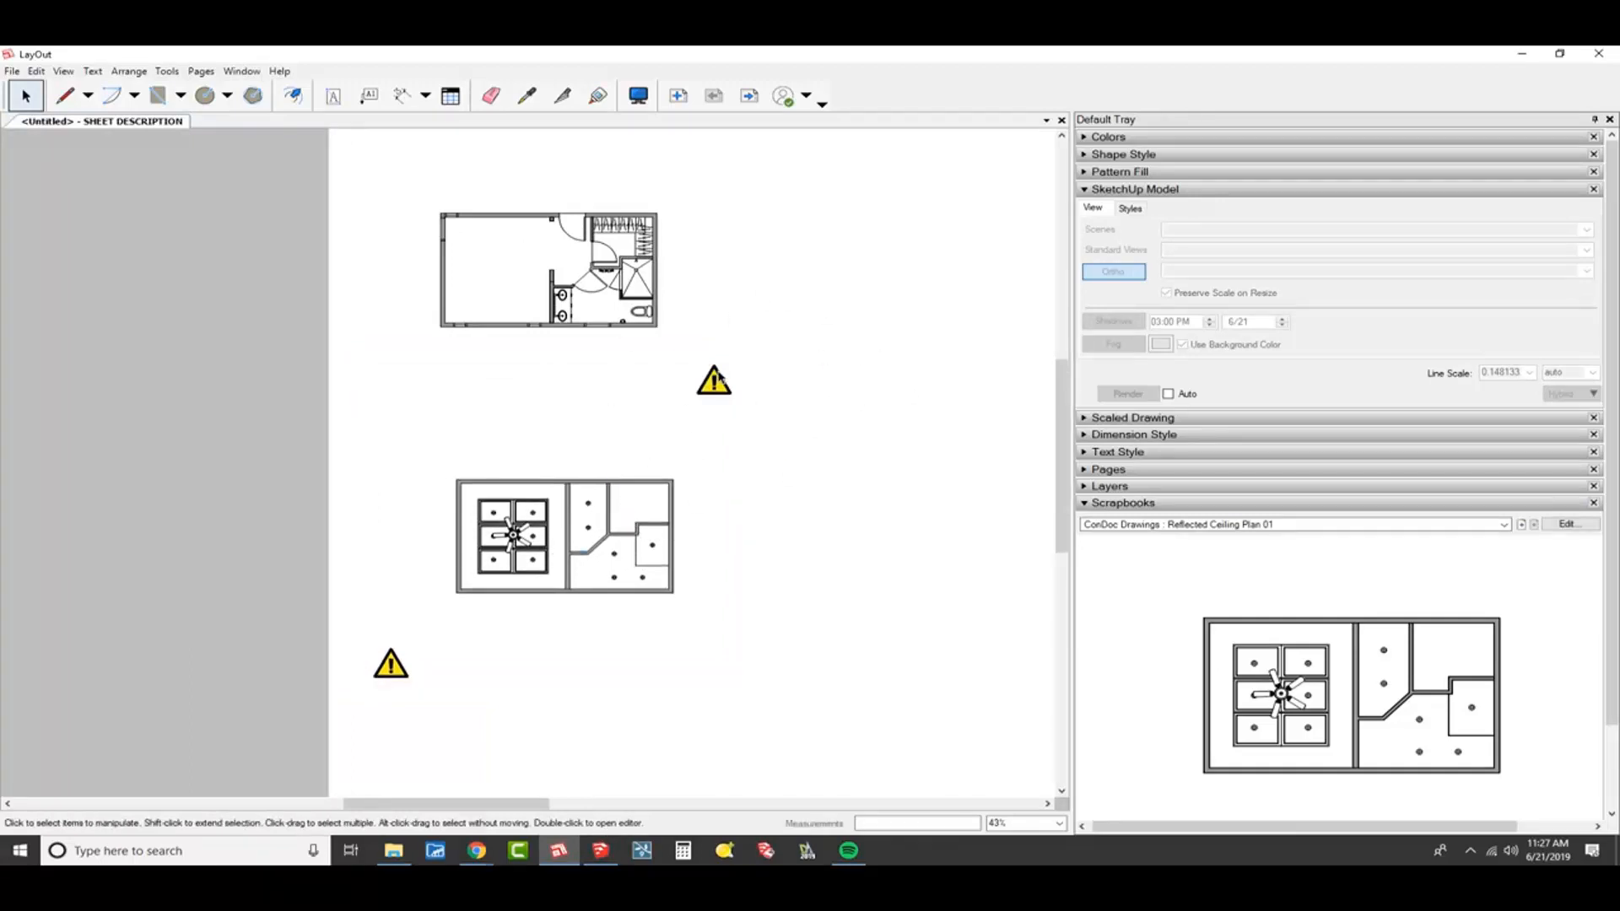
scroll(810, 380, down, 2)
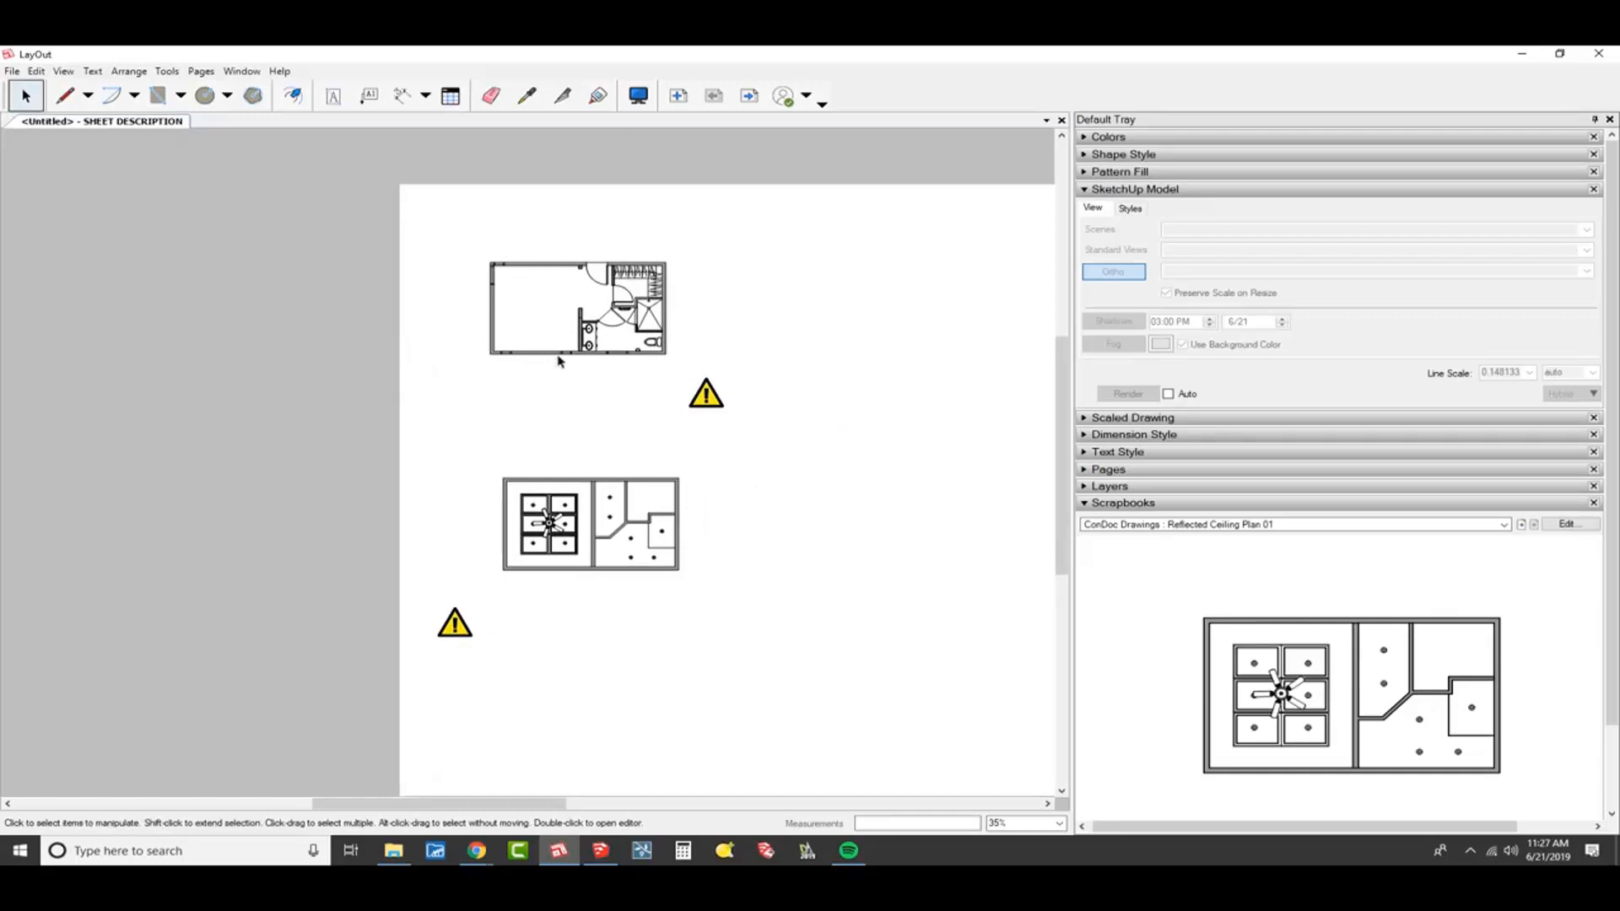
middle_drag(793, 412, 655, 405)
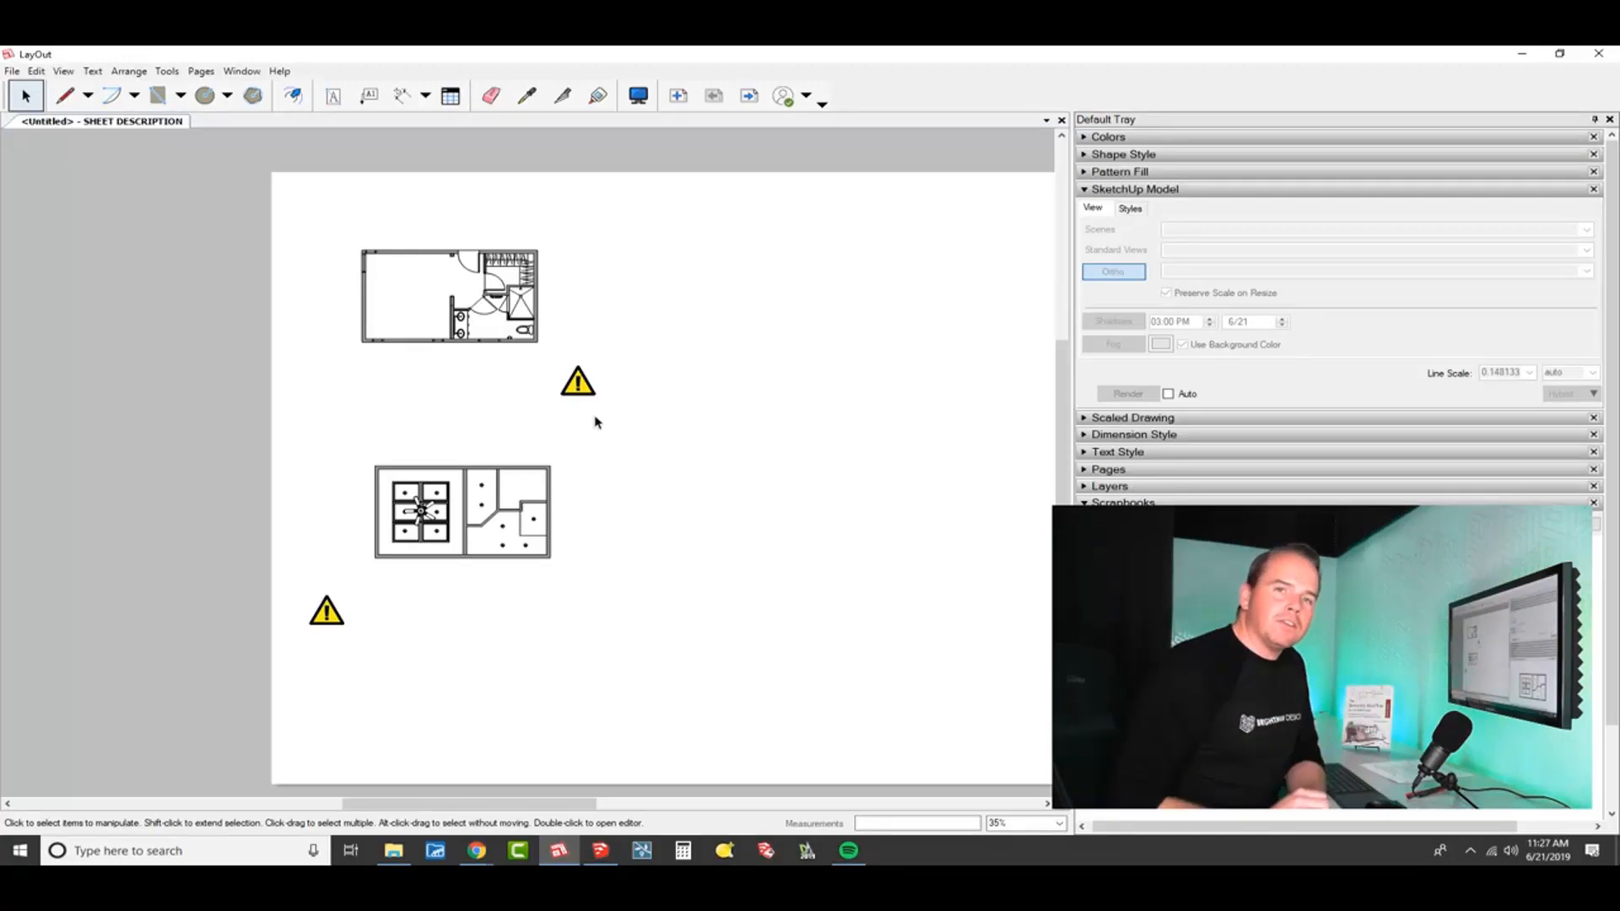
- Render only the Construction Plan viewport on the first page and deselect it
scroll(595, 422, up, 3)
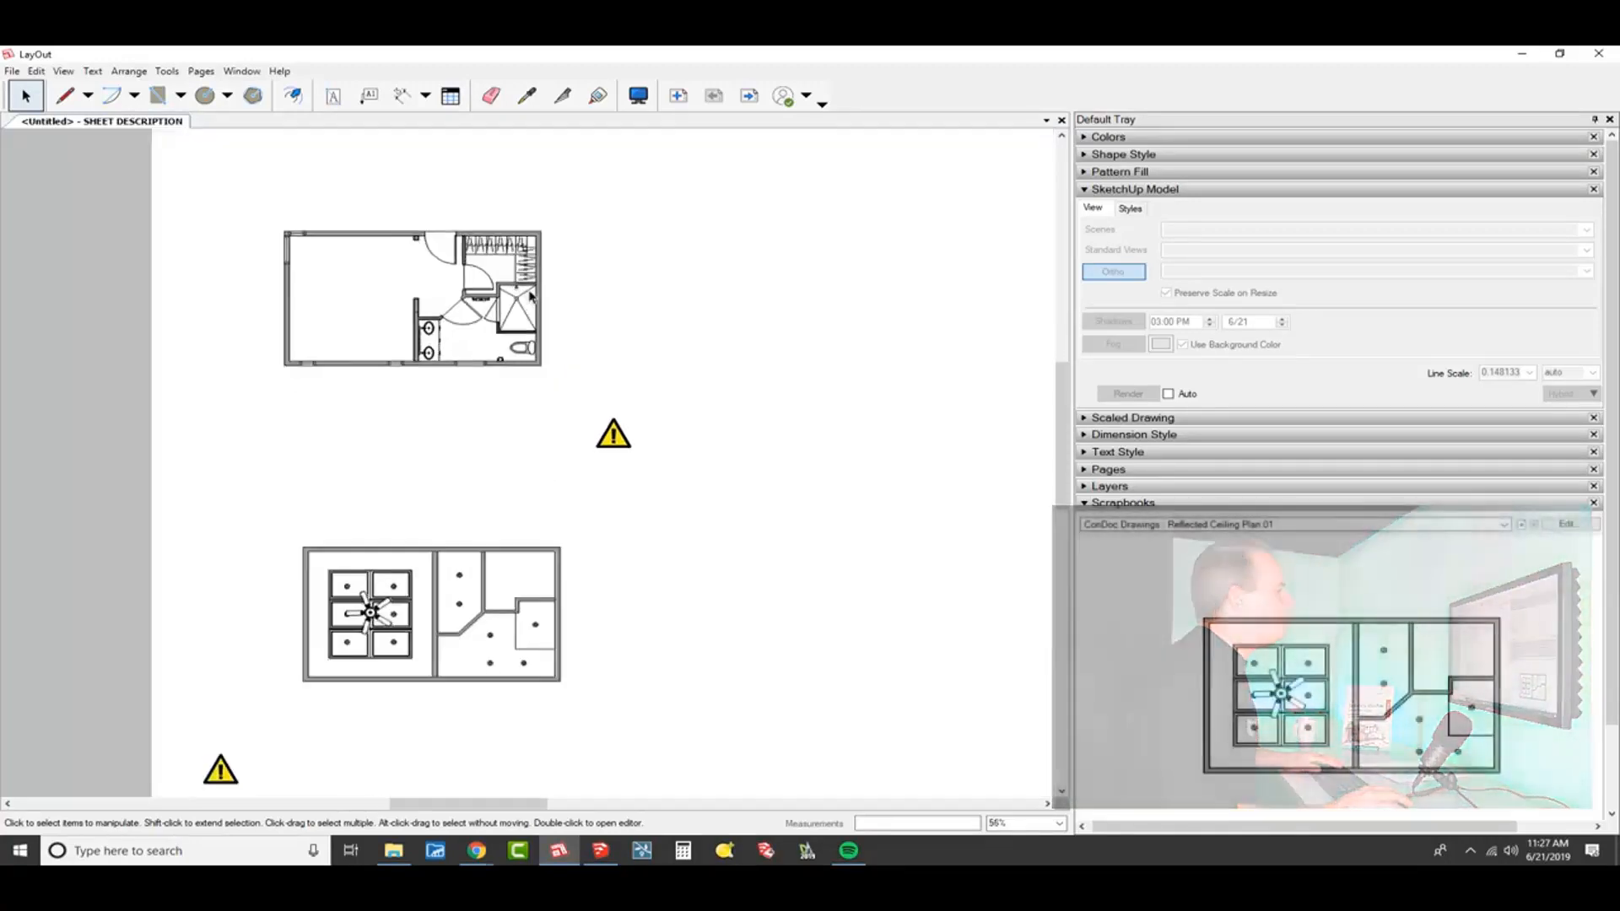
scroll(598, 272, down, 1)
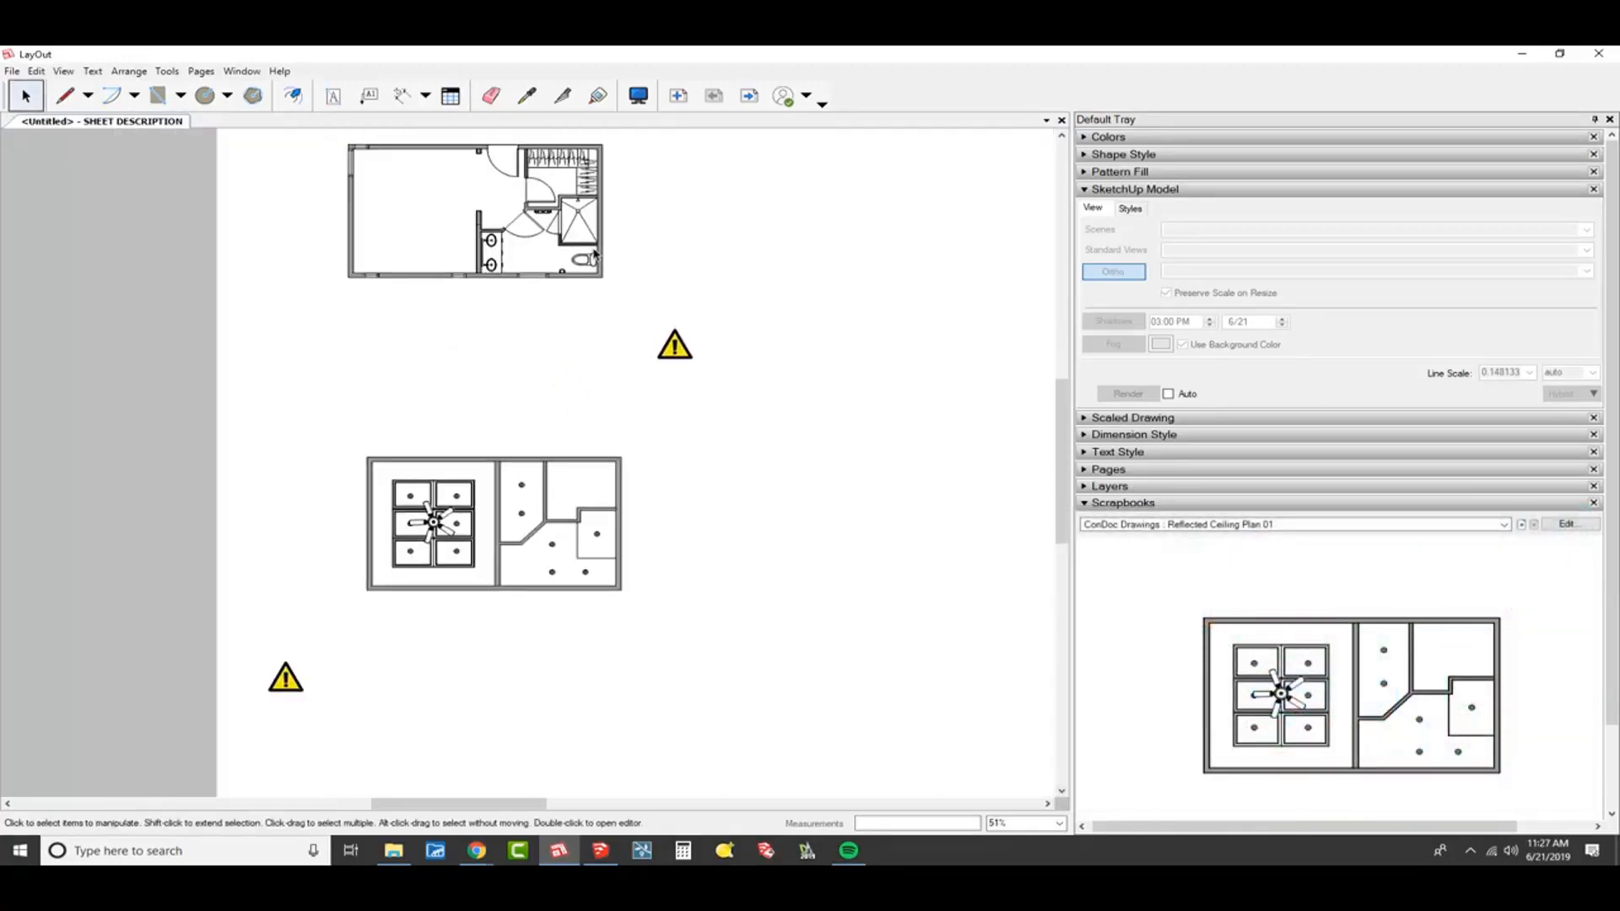
click(595, 253)
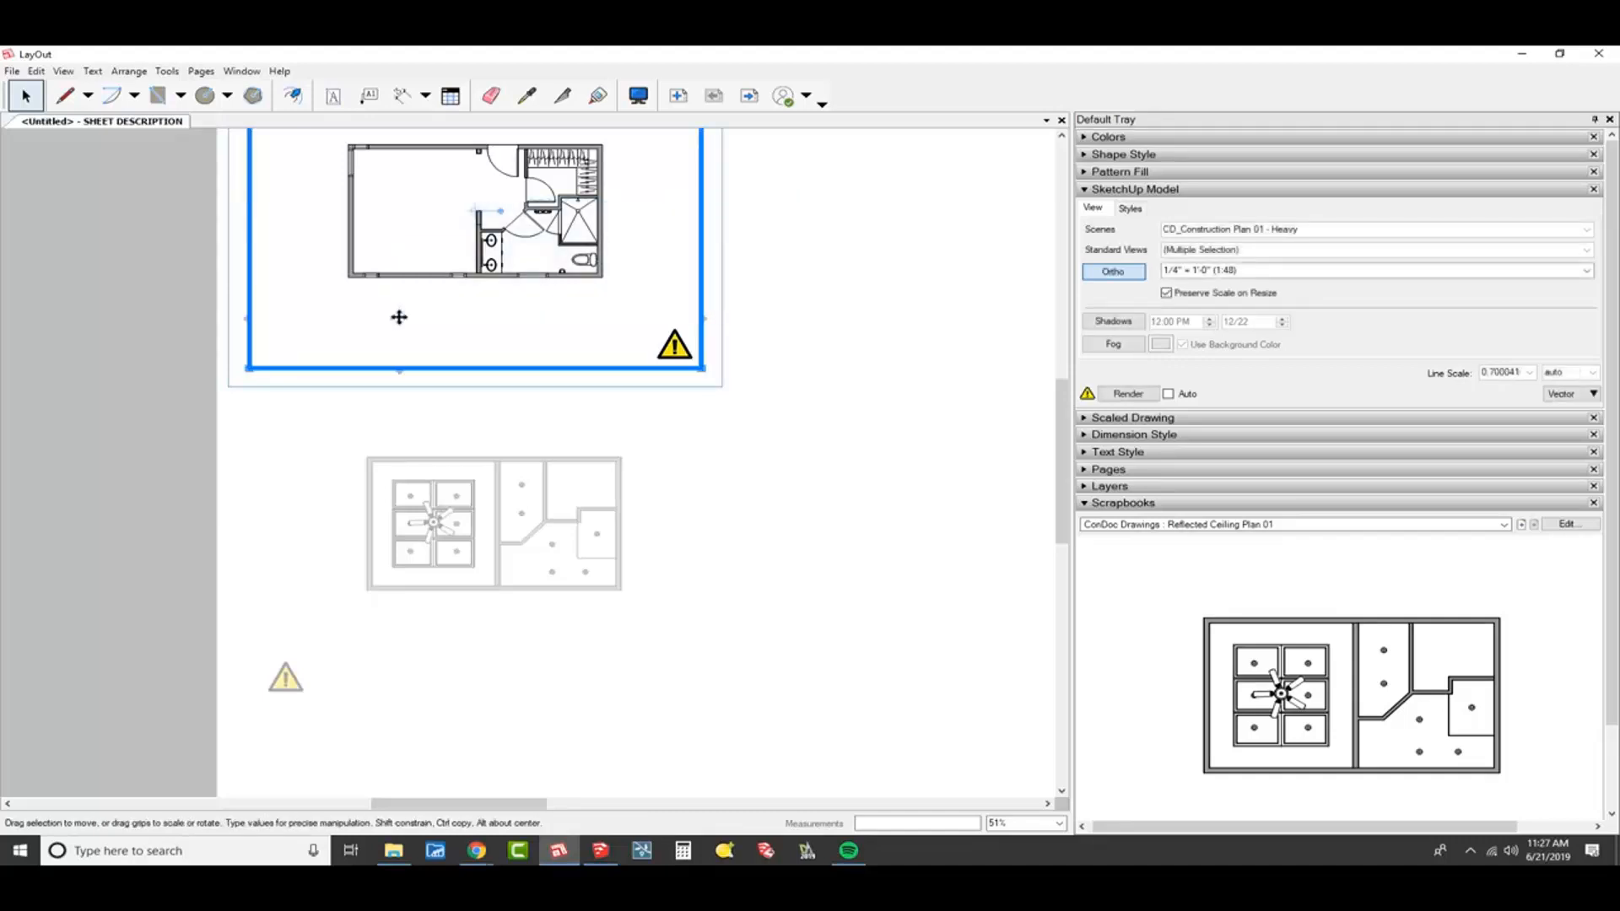
right_click(554, 207)
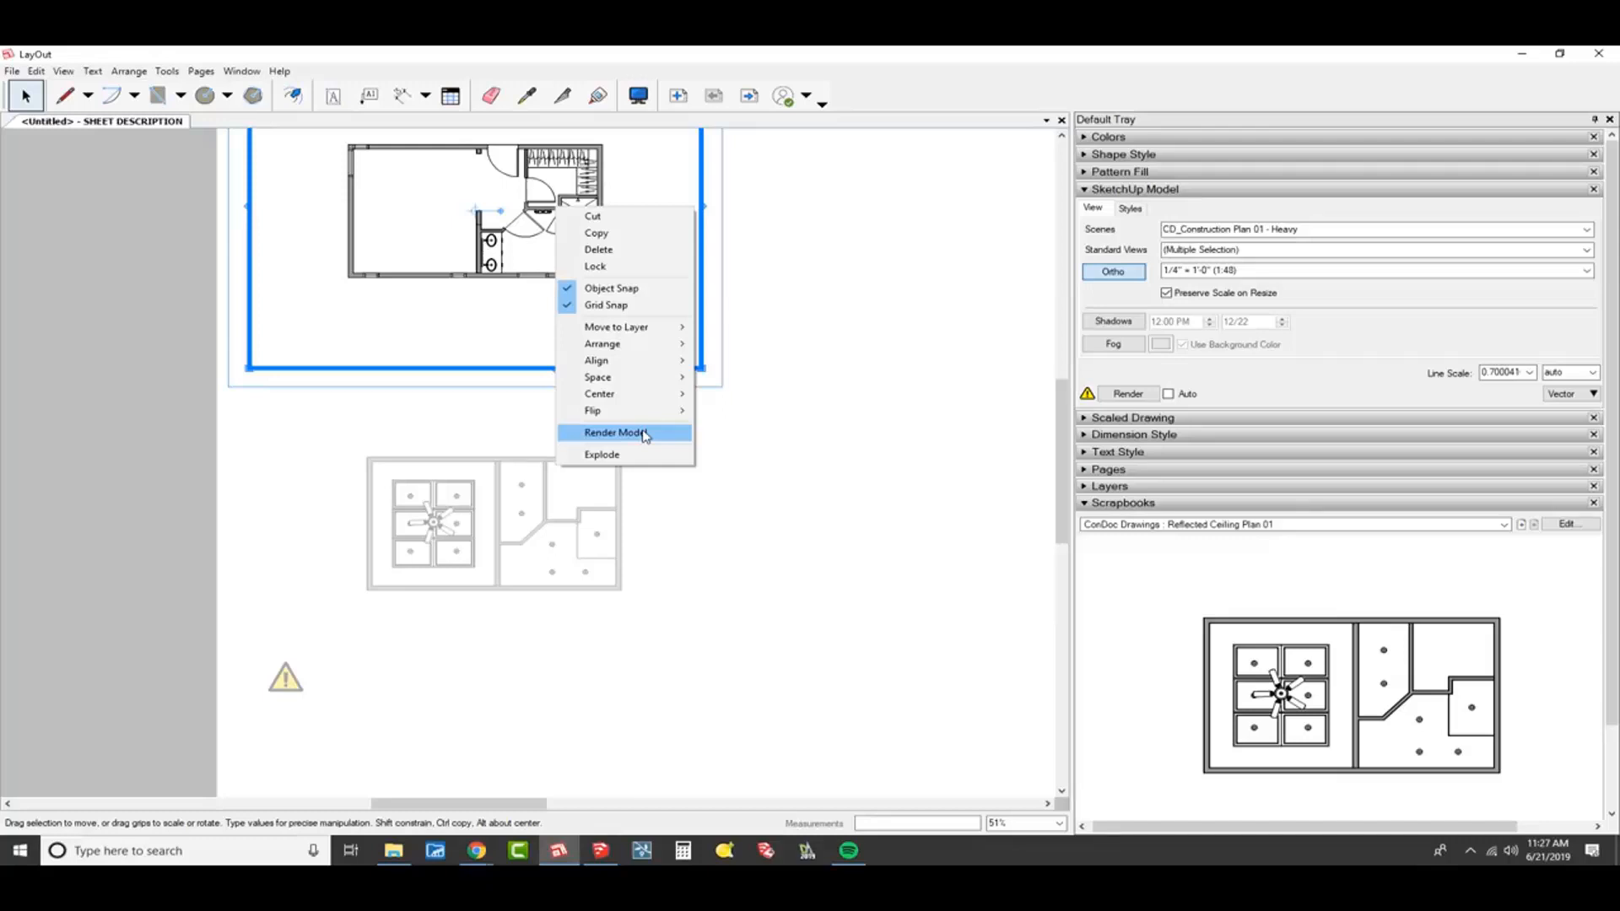
click(644, 435)
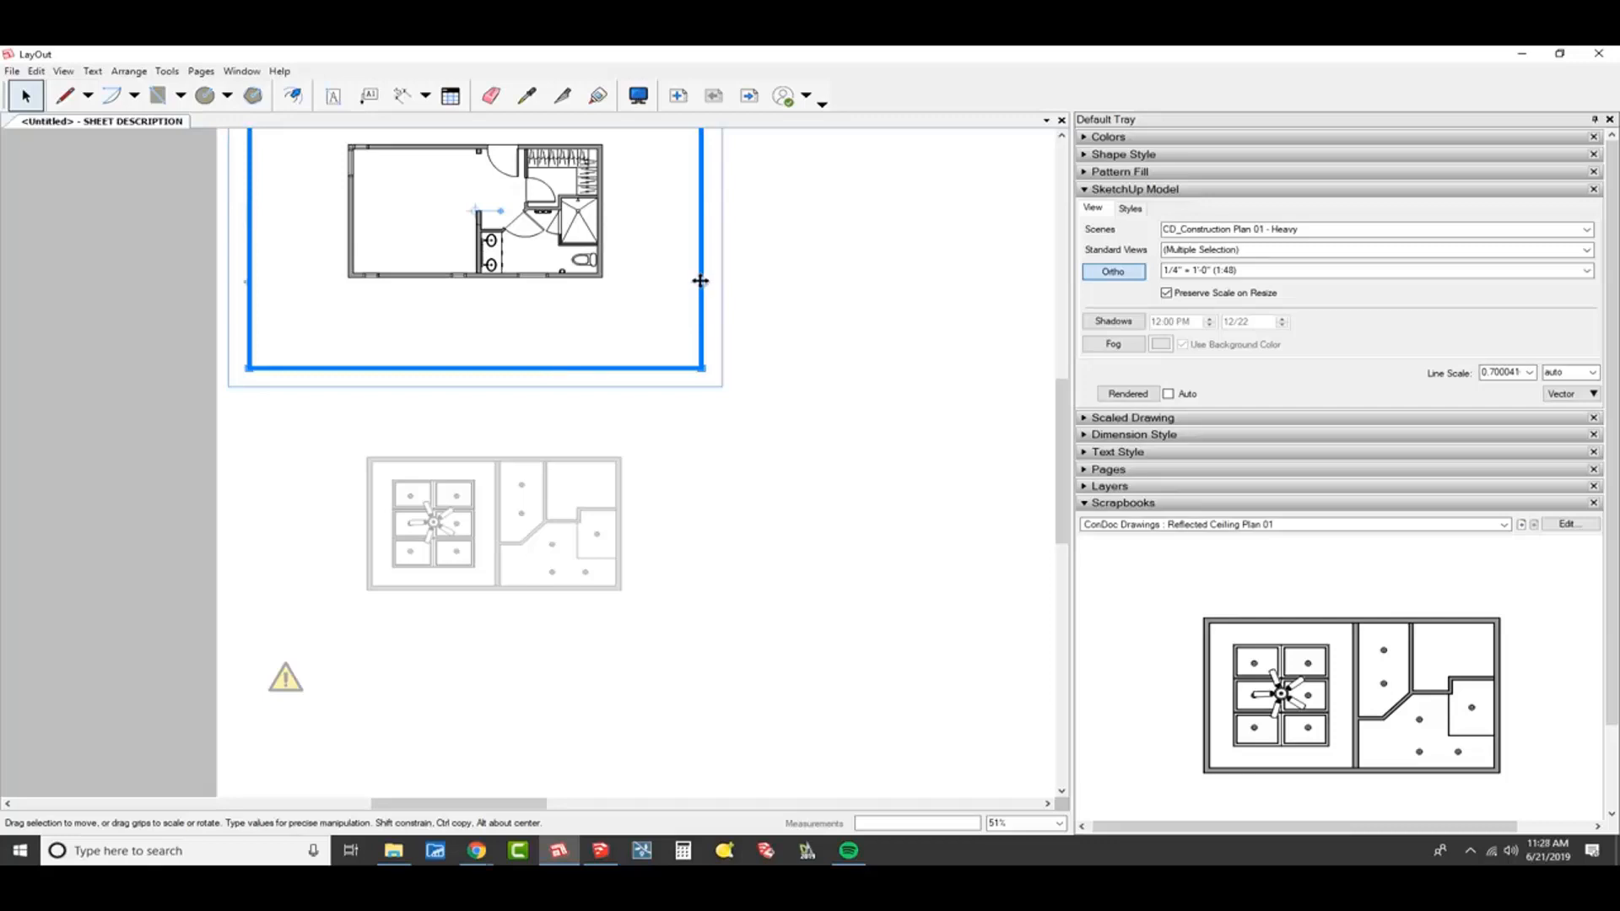
click(810, 490)
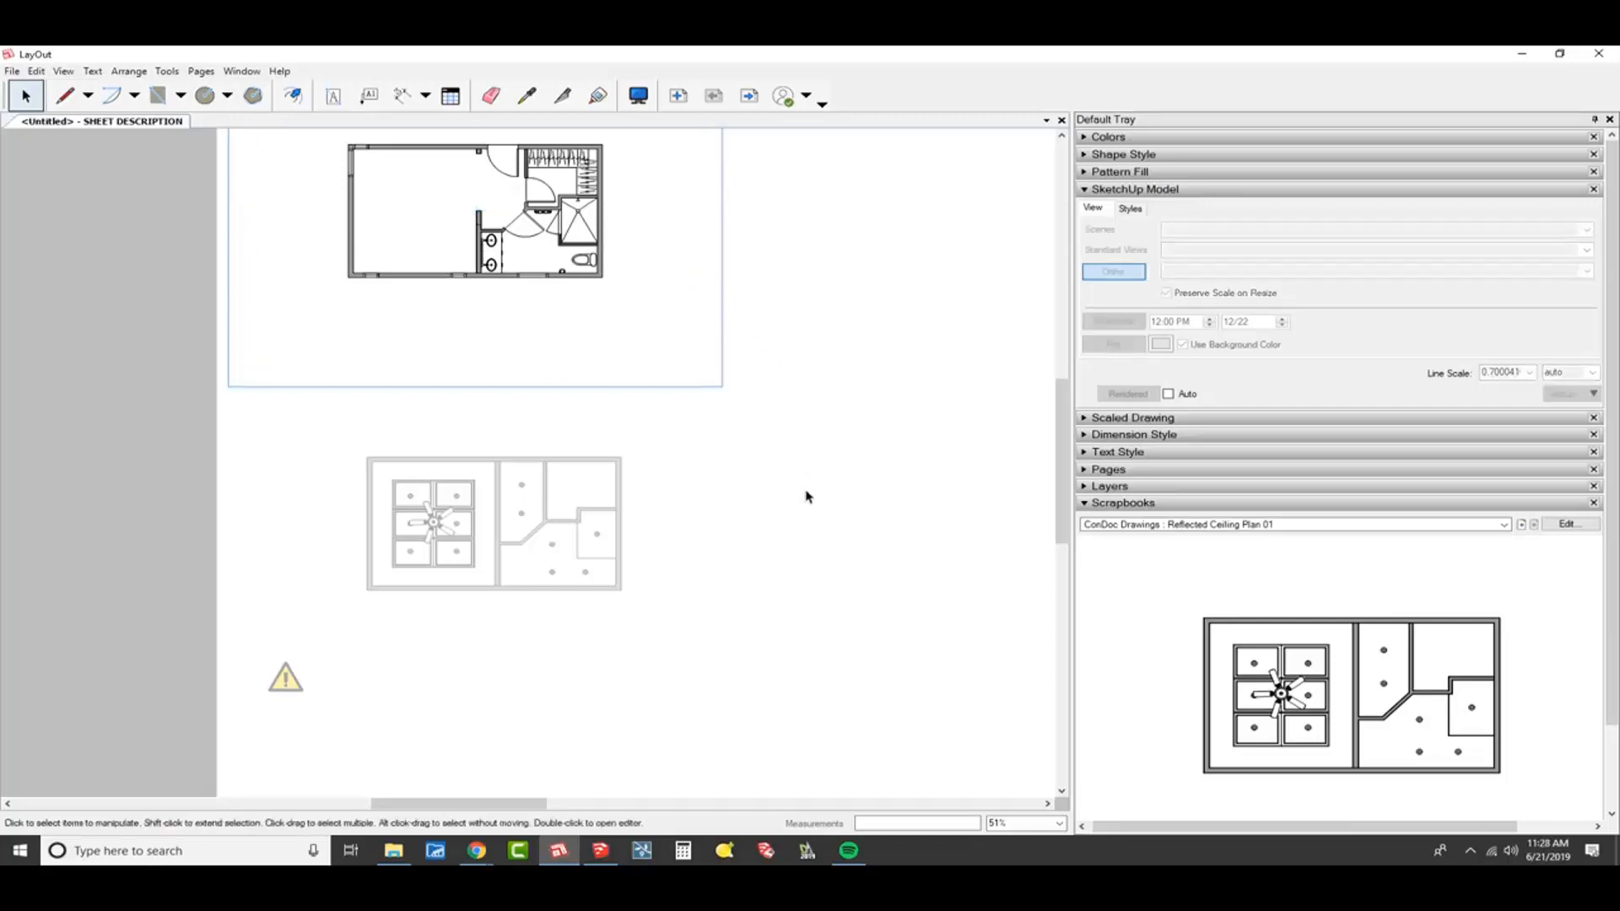
- Render all the models on the first page at once
scroll(810, 489, down, 2)
scroll(589, 553, down, 1)
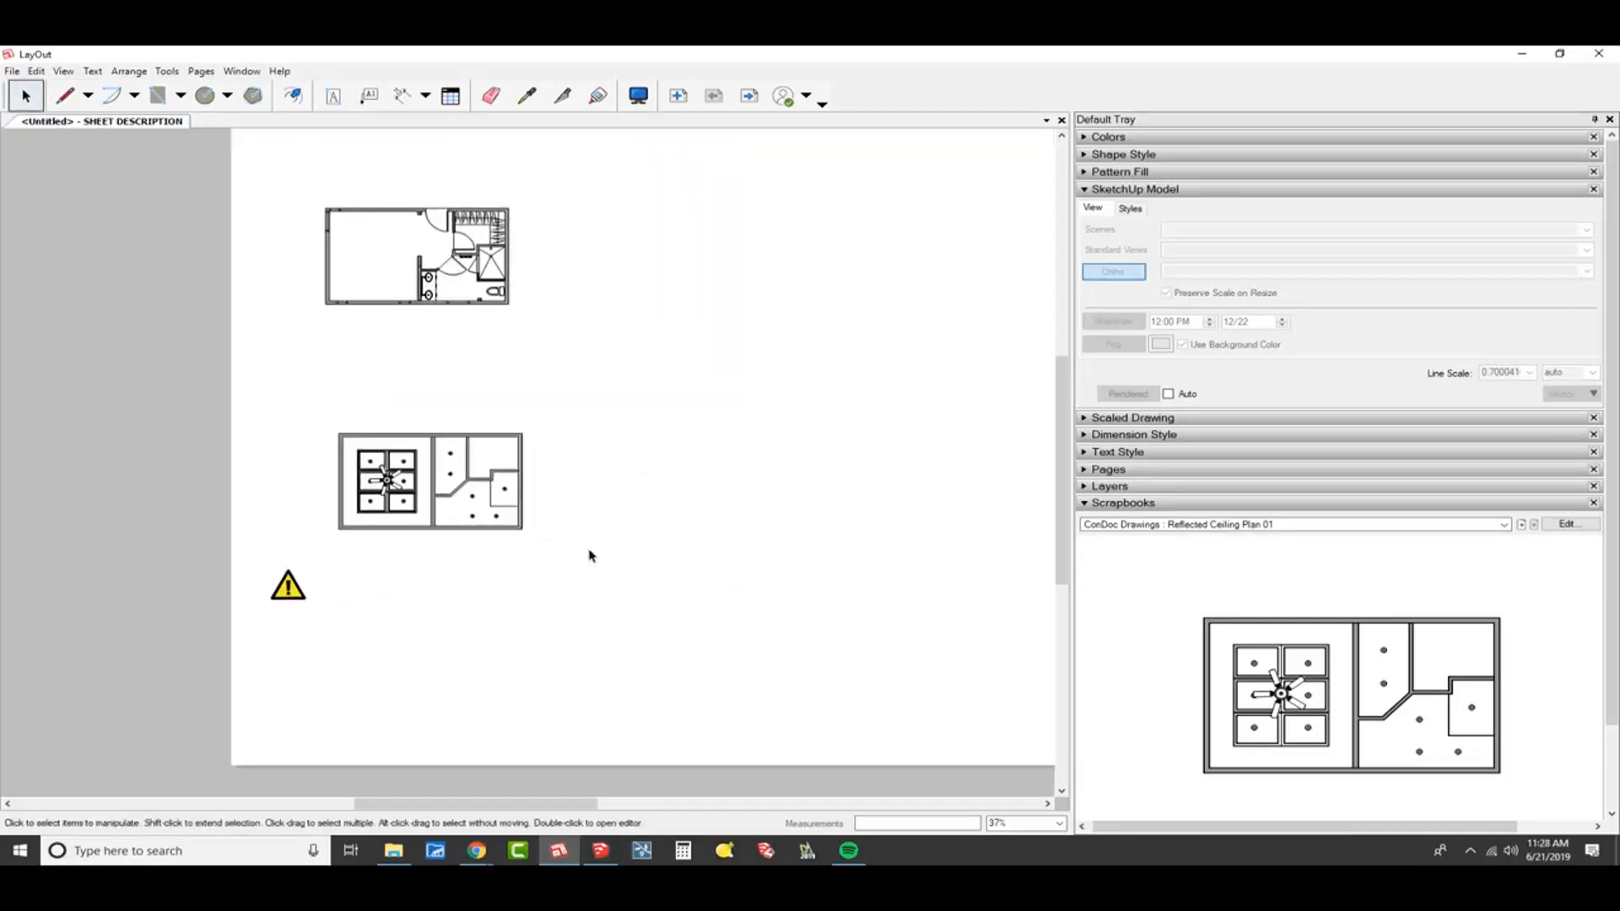
middle_drag(694, 506, 466, 492)
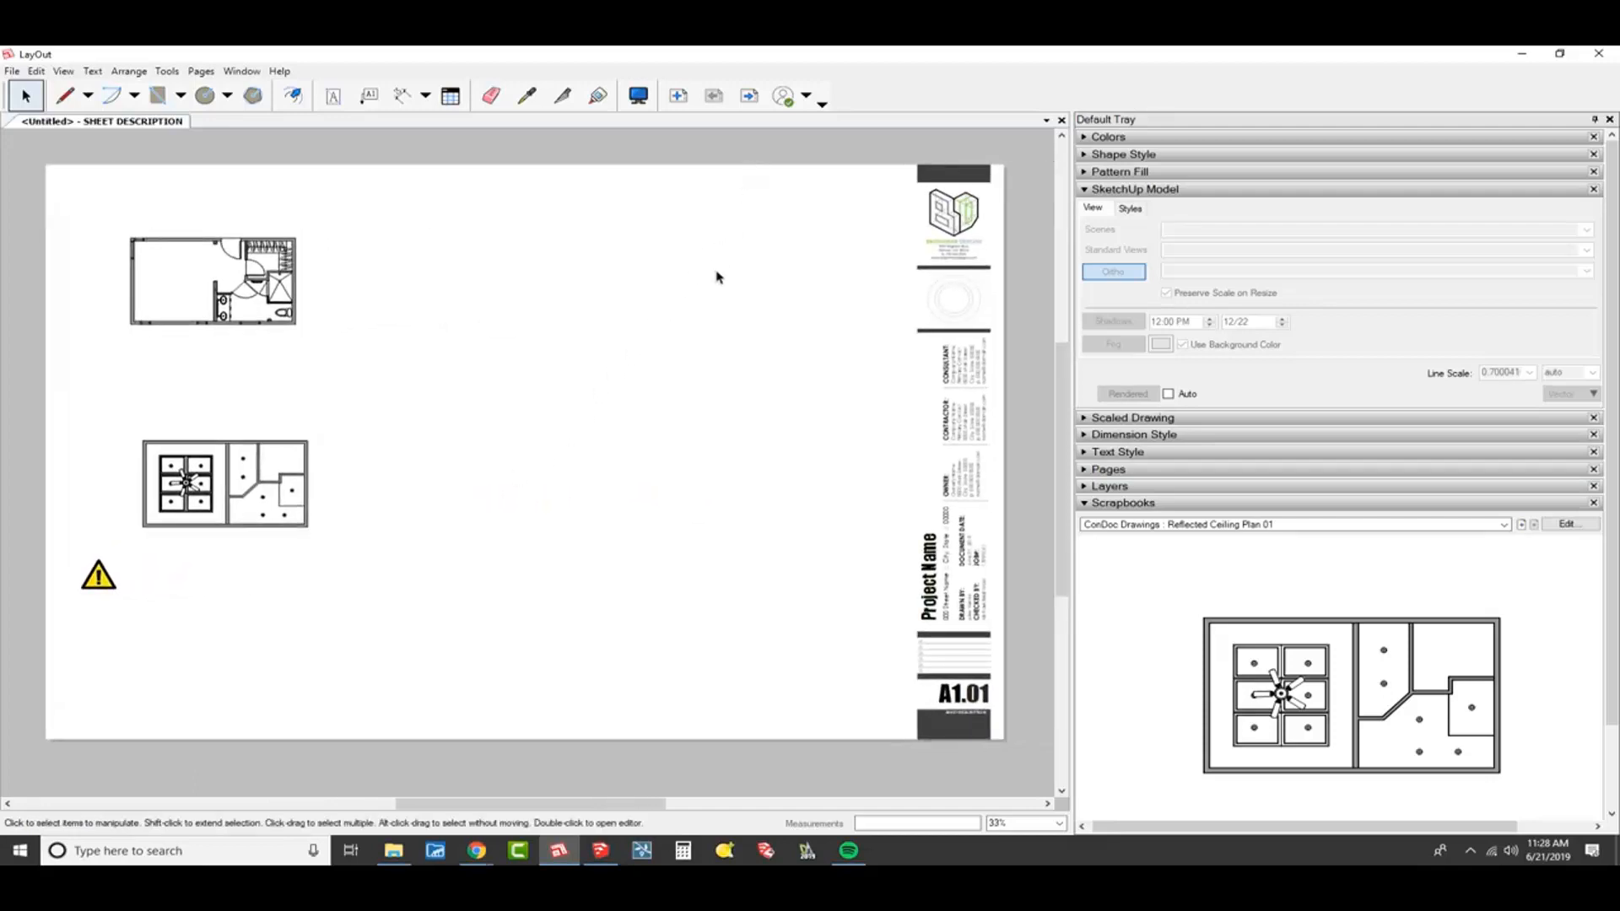
right_click(717, 277)
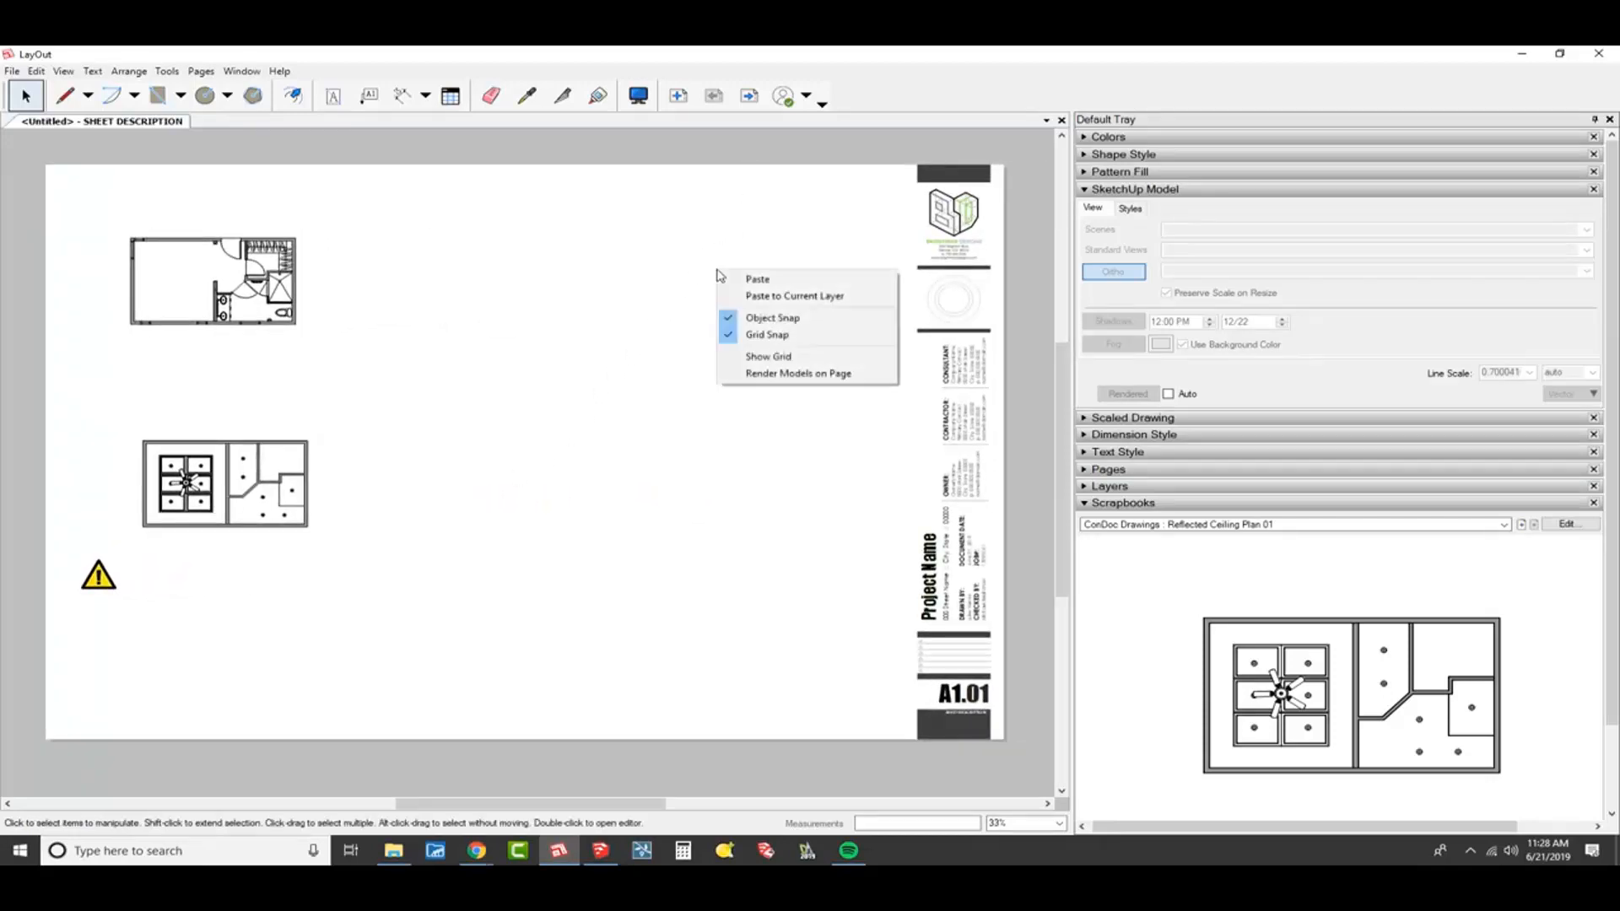
click(852, 381)
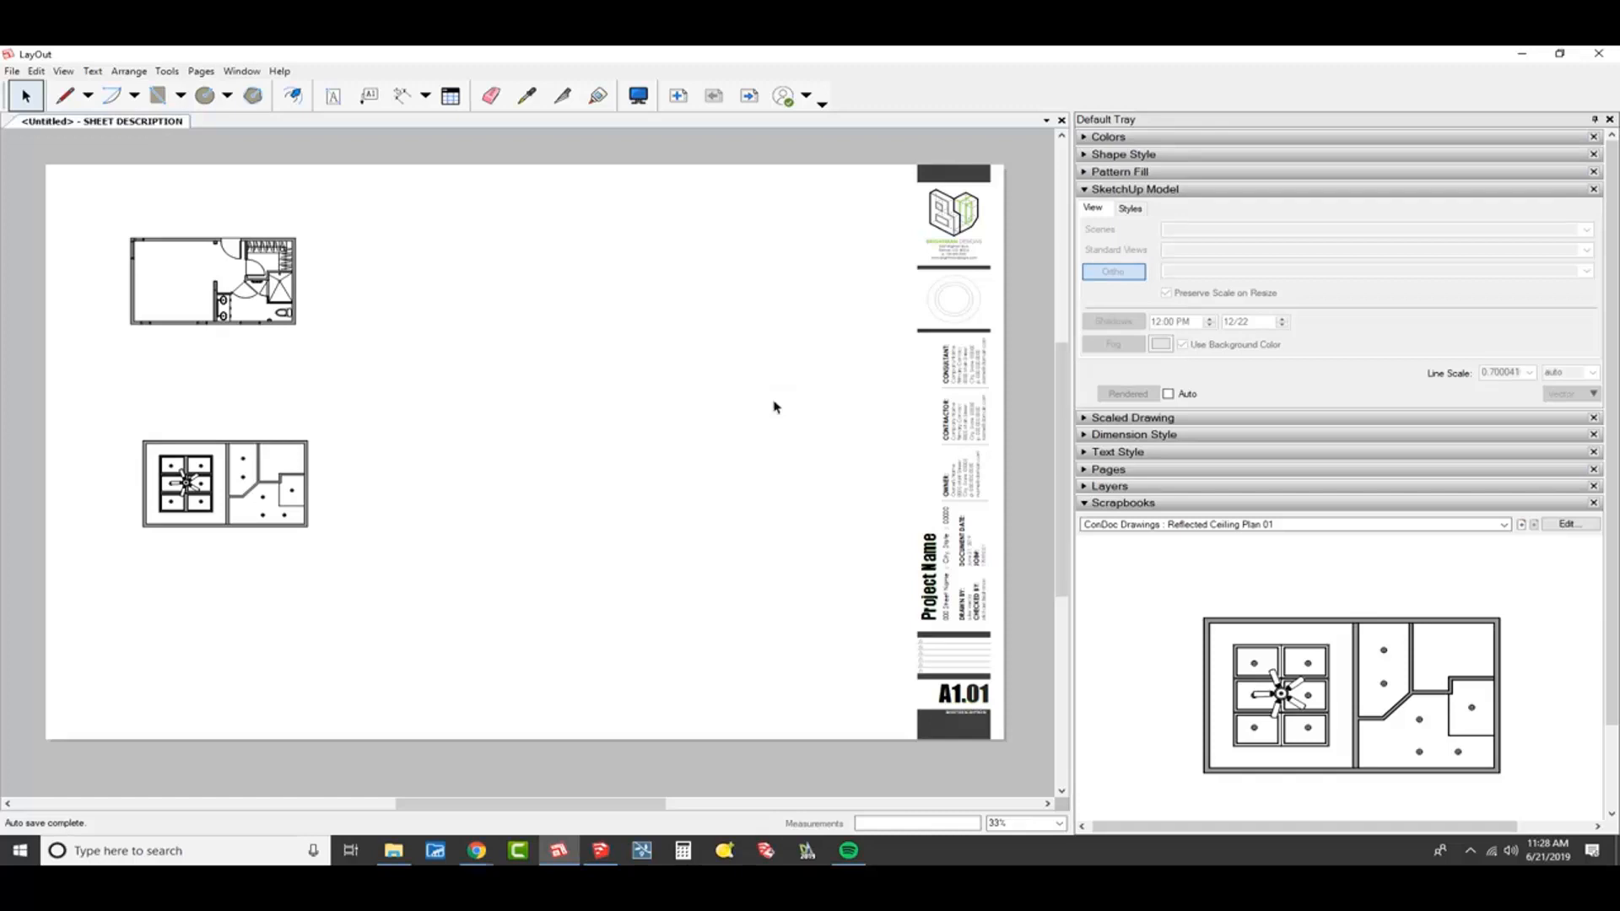
- Go to Page 2 and render all the models on that page
click(750, 95)
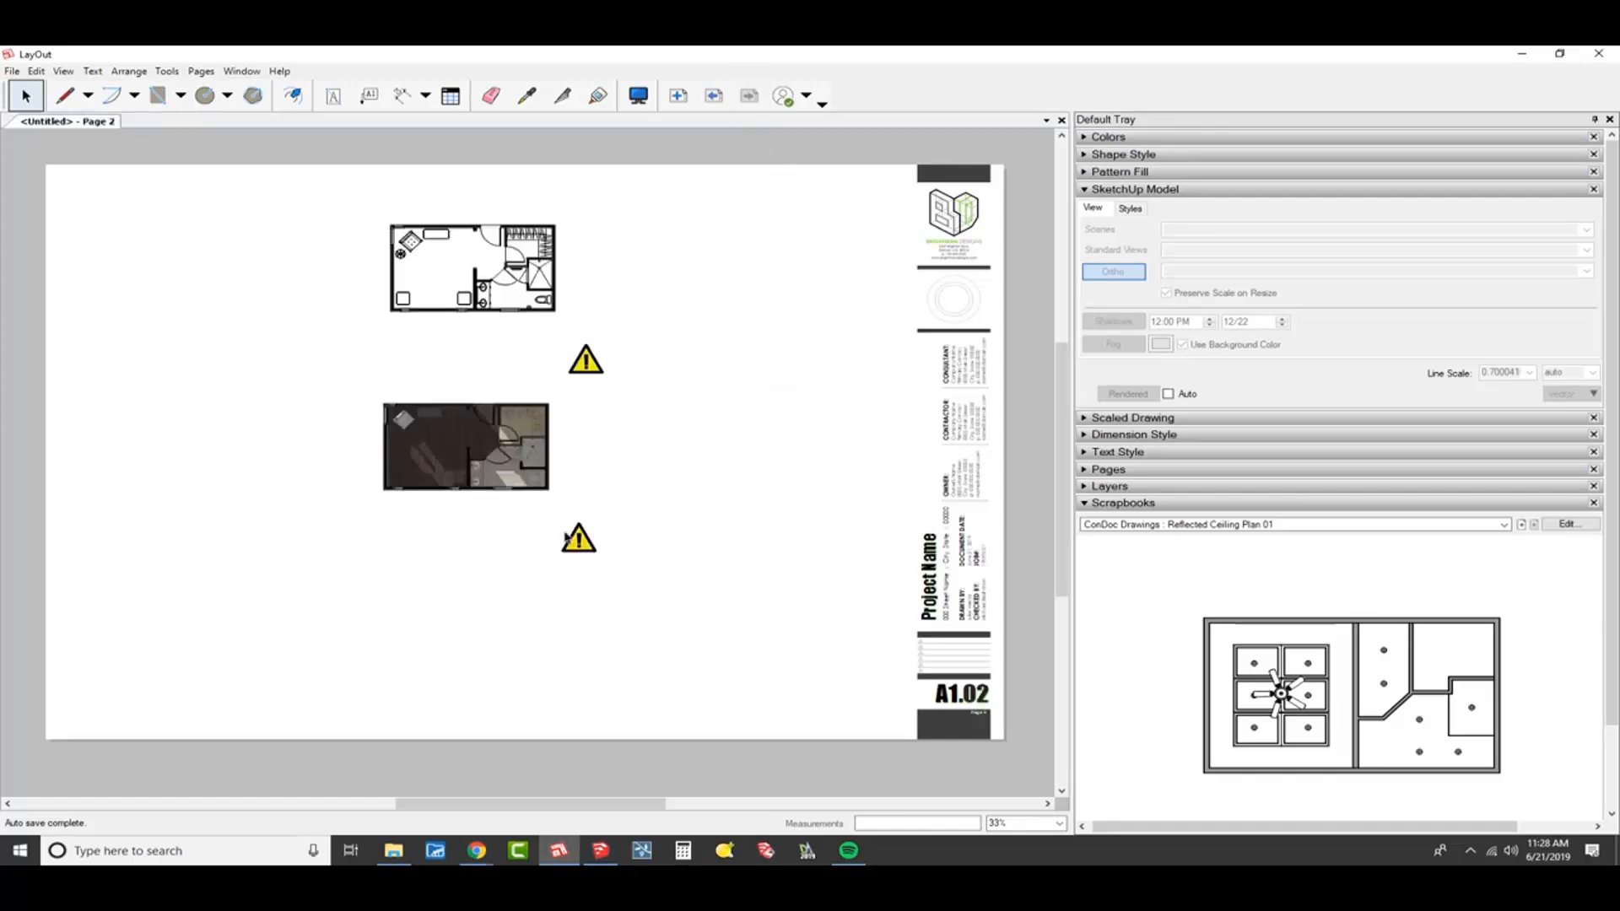
right_click(747, 192)
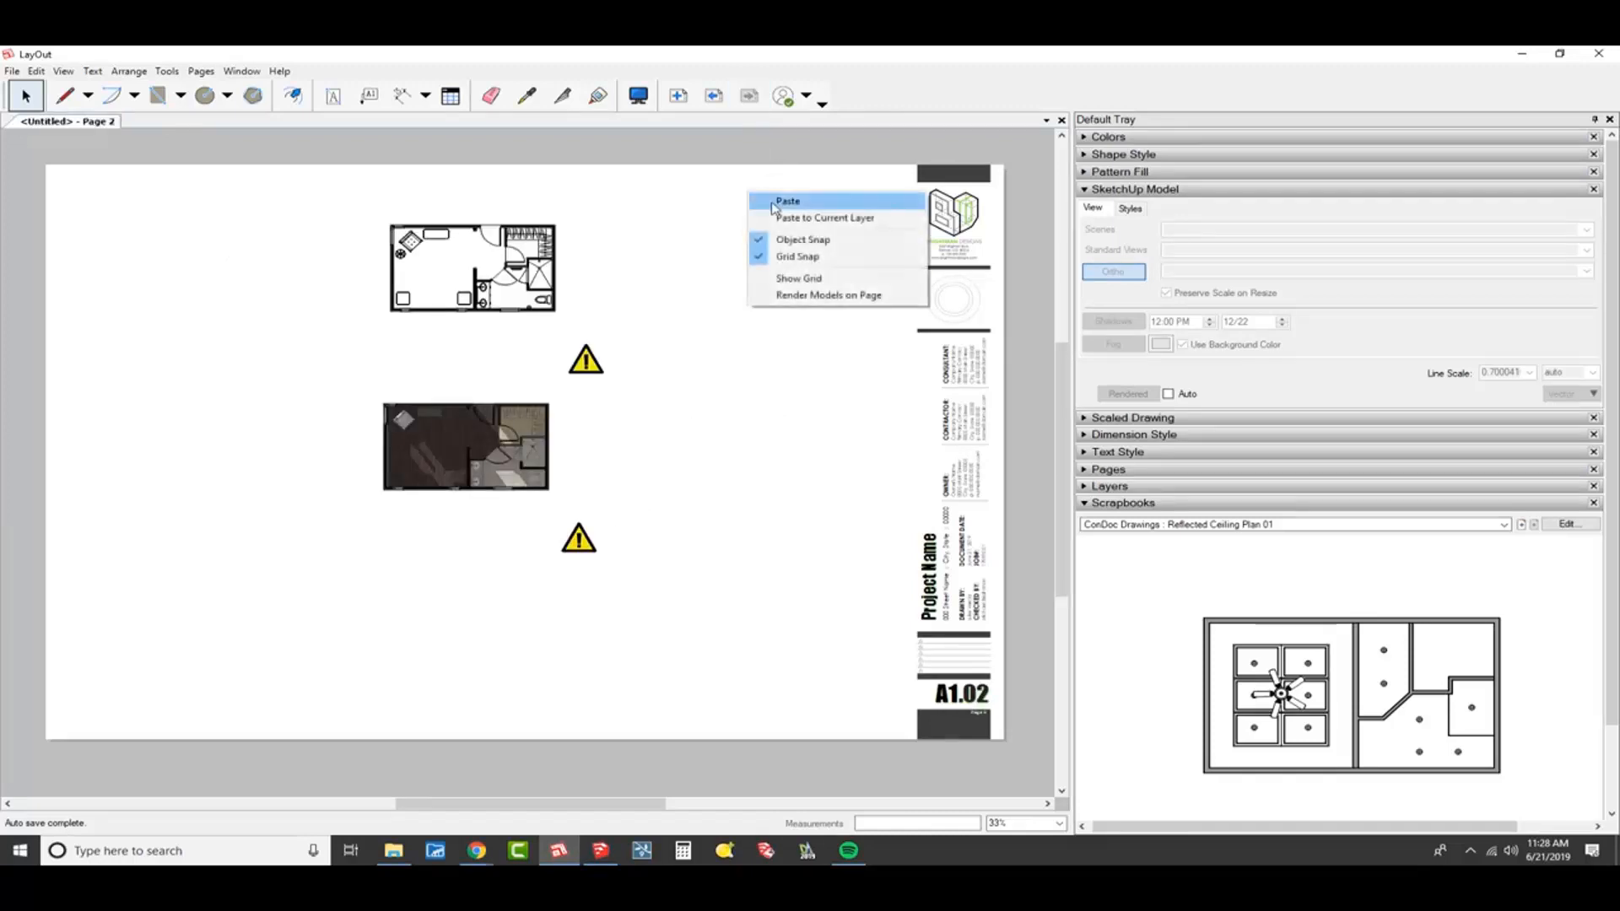
click(810, 302)
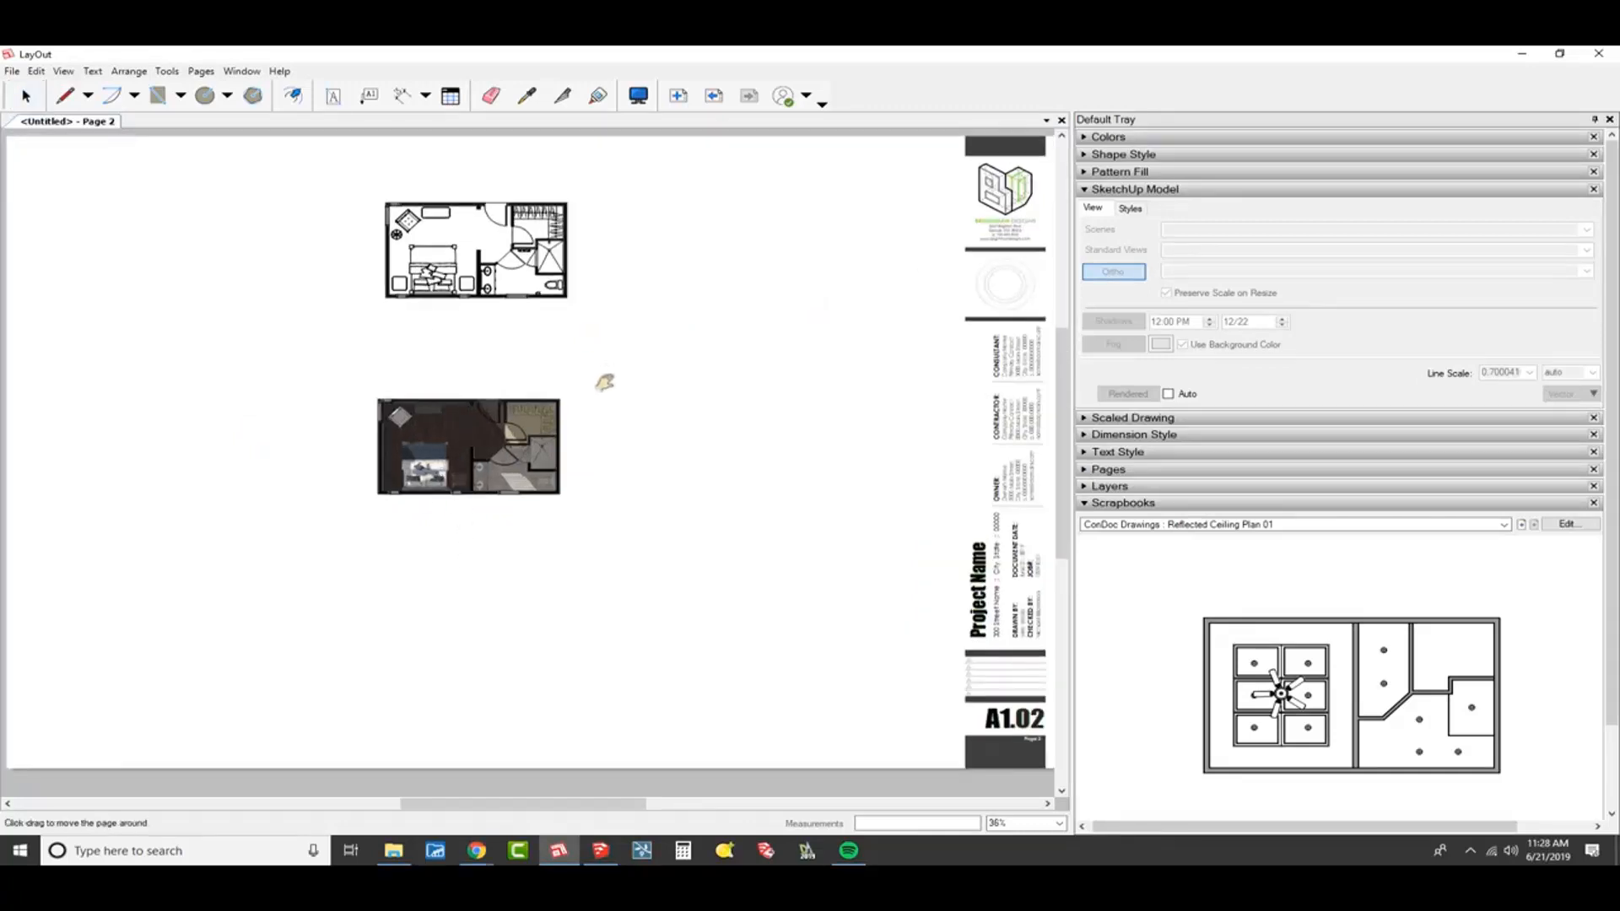
- Examine the display quality of the textured floor plan on Page 2 up close, around the bed and bathroom
scroll(606, 390, up, 1)
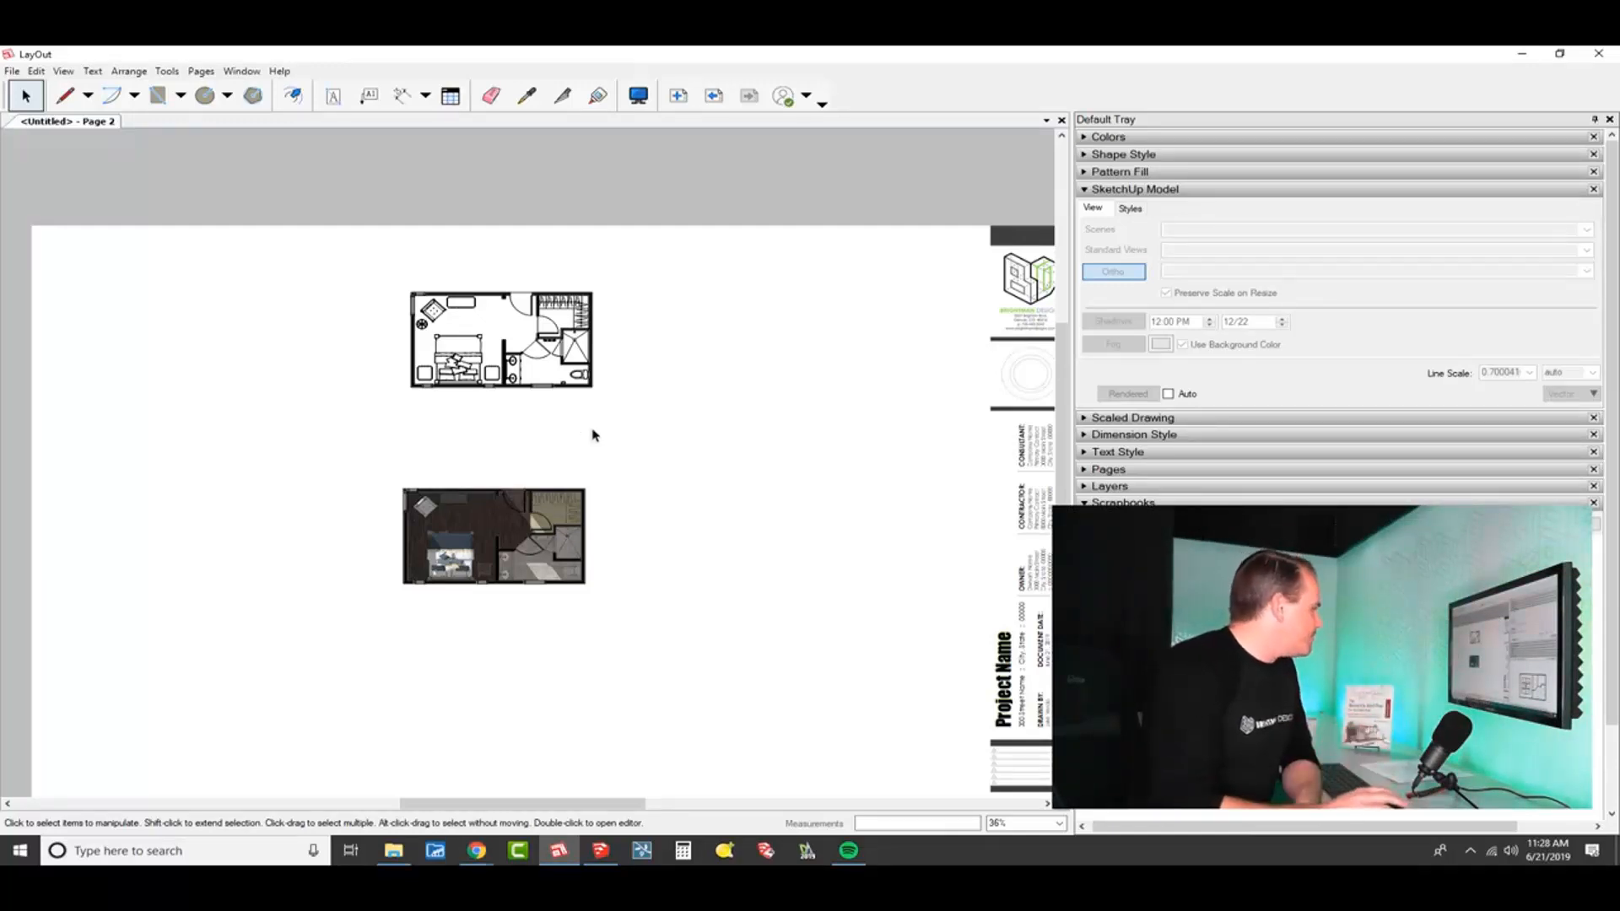
scroll(529, 586, up, 8)
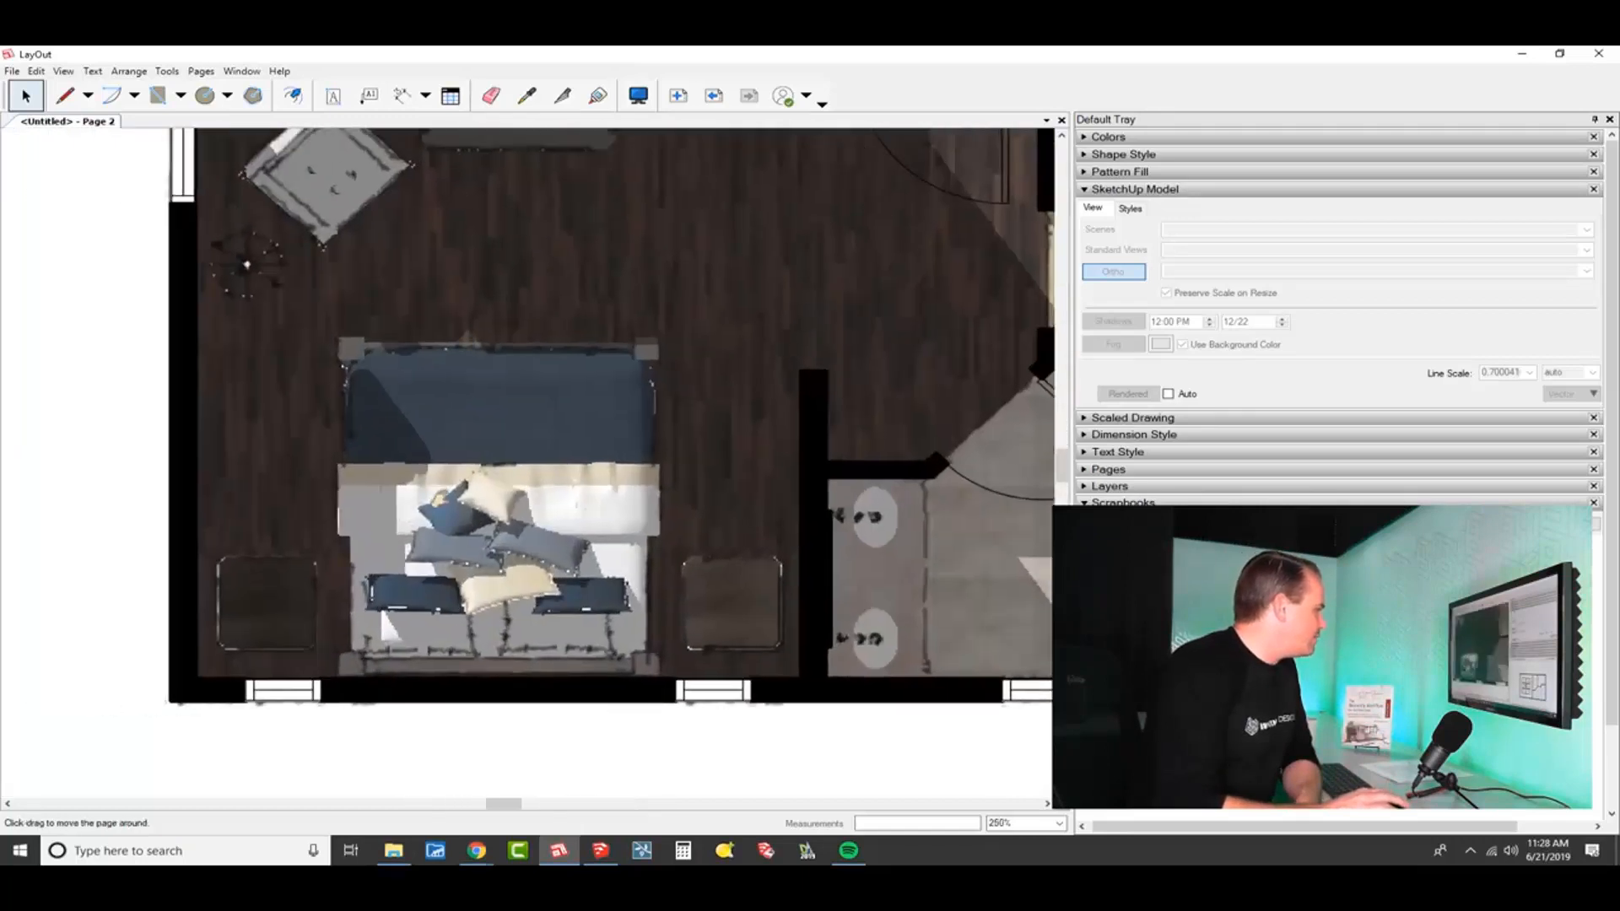
middle_drag(282, 734, 360, 722)
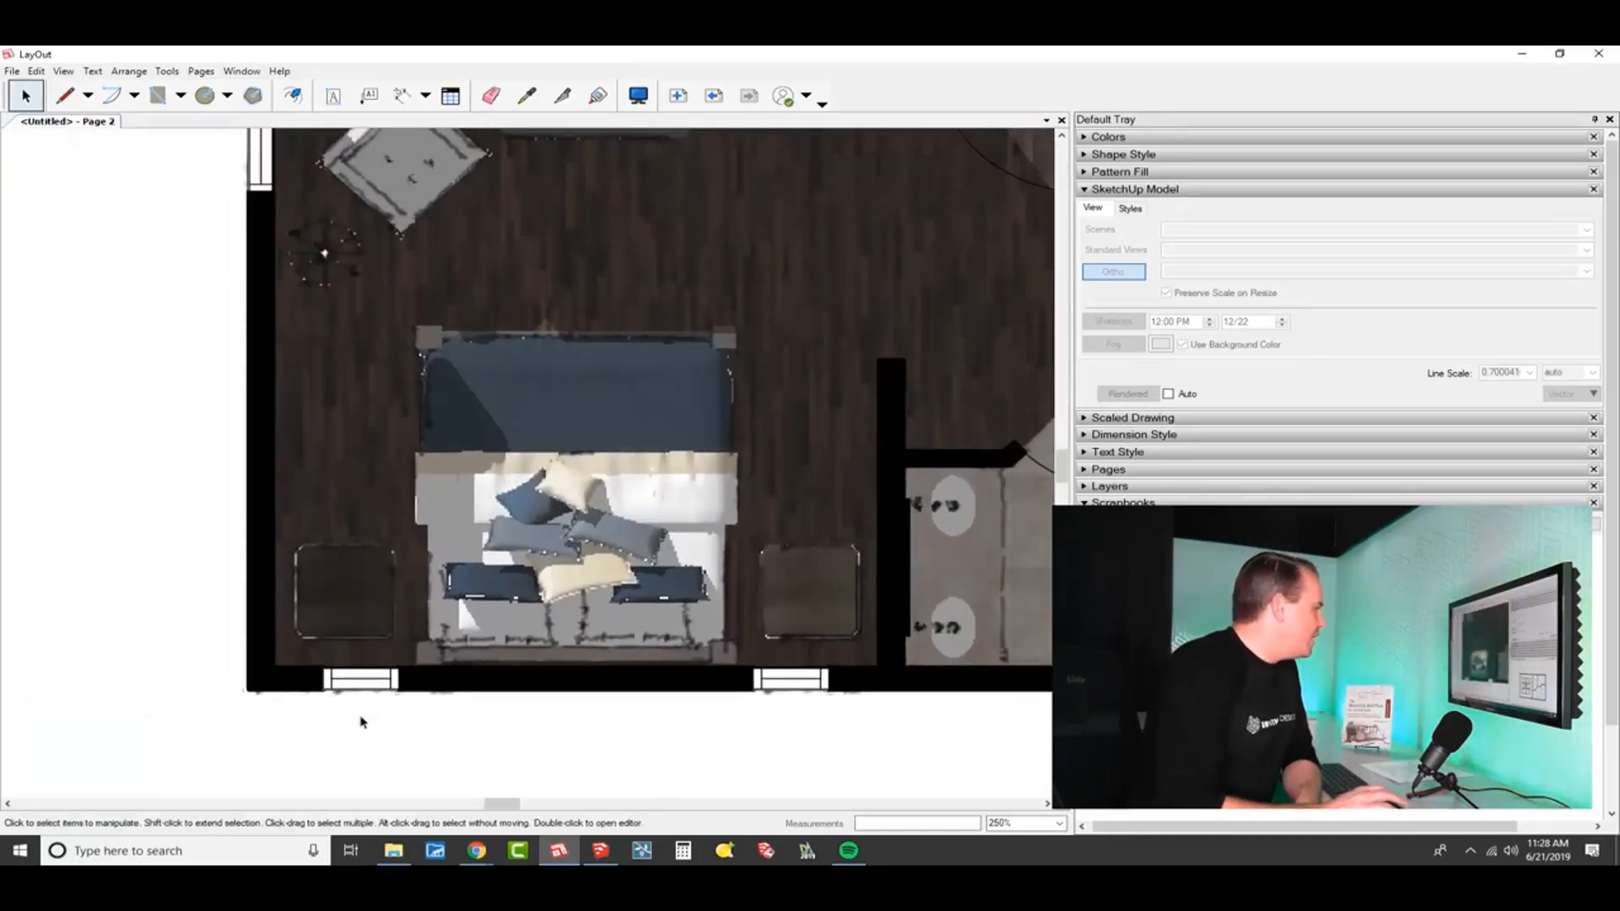
scroll(532, 581, down, 1)
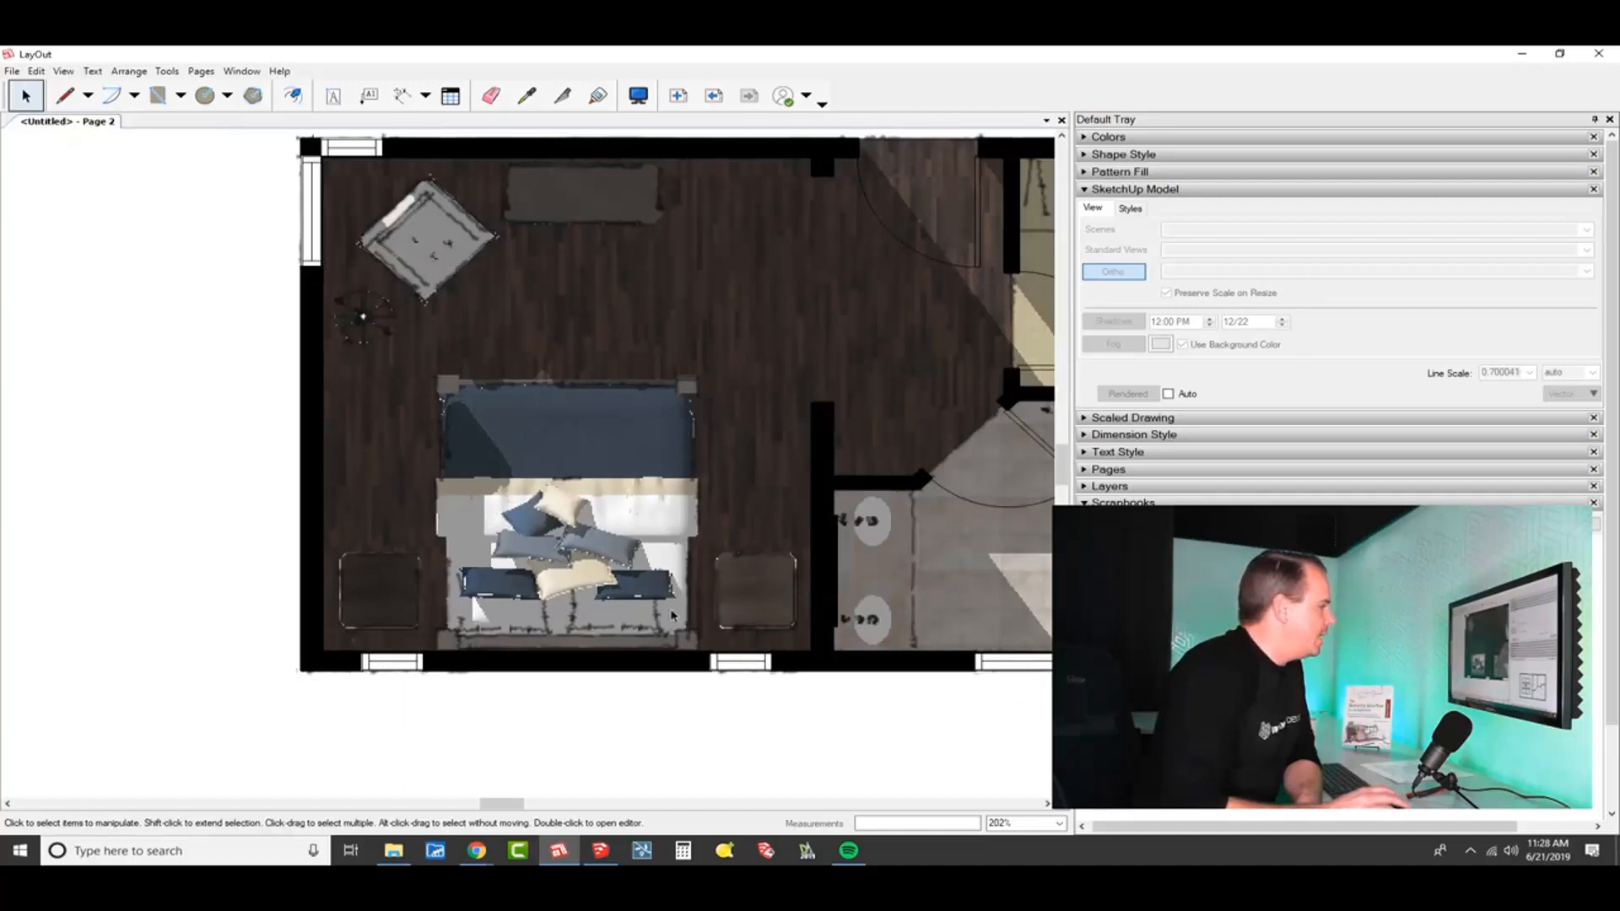
middle_drag(832, 400, 766, 394)
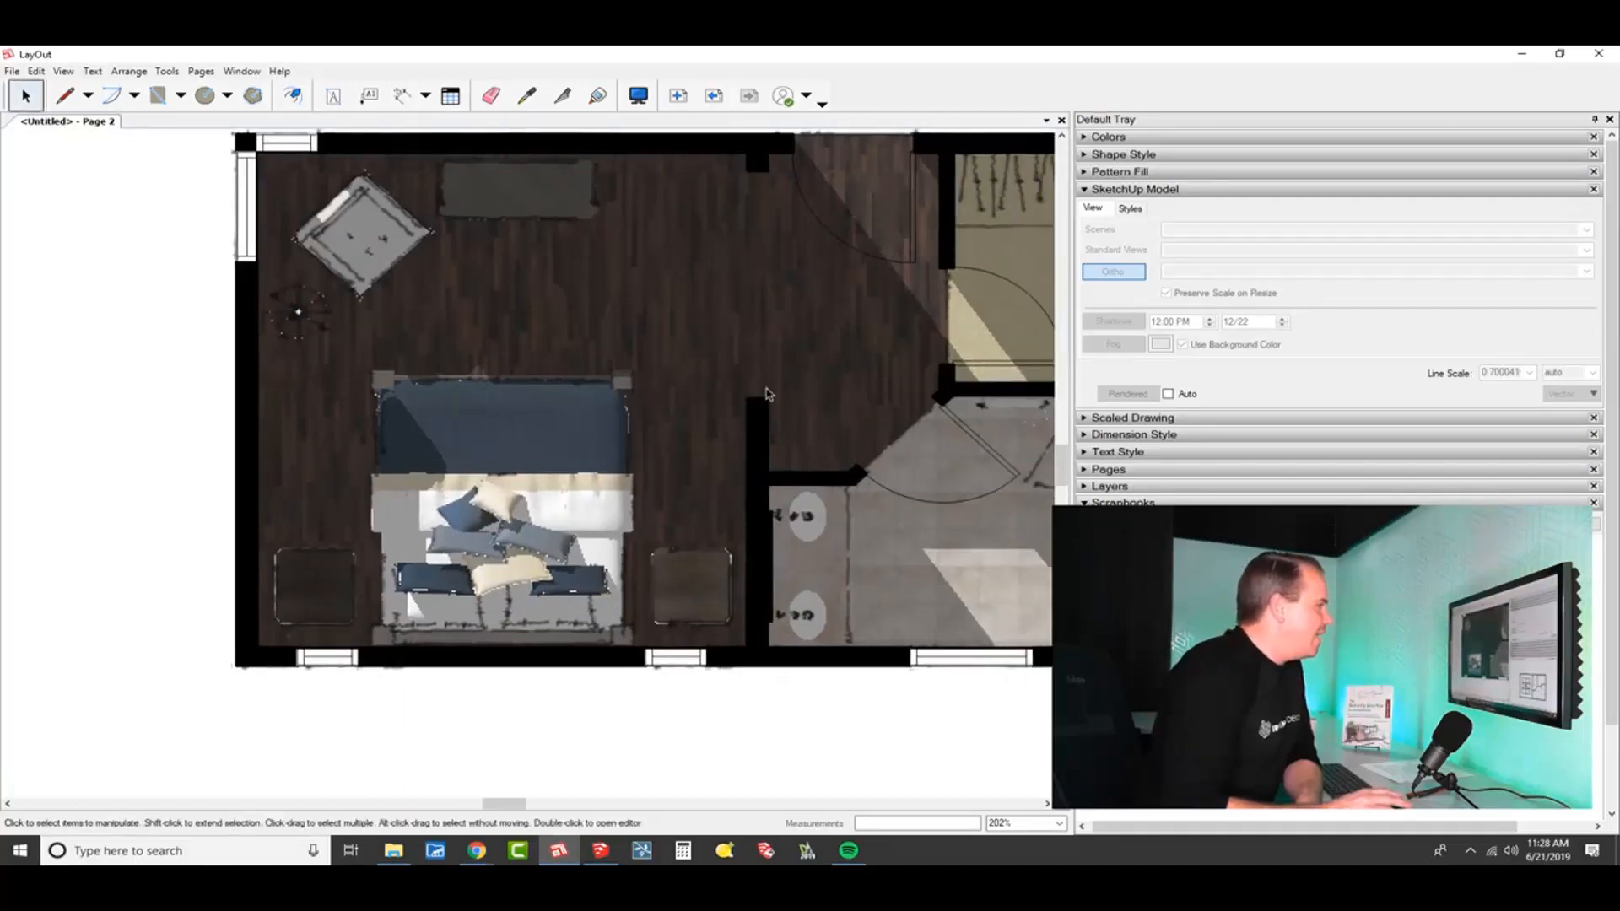
scroll(726, 611, down, 1)
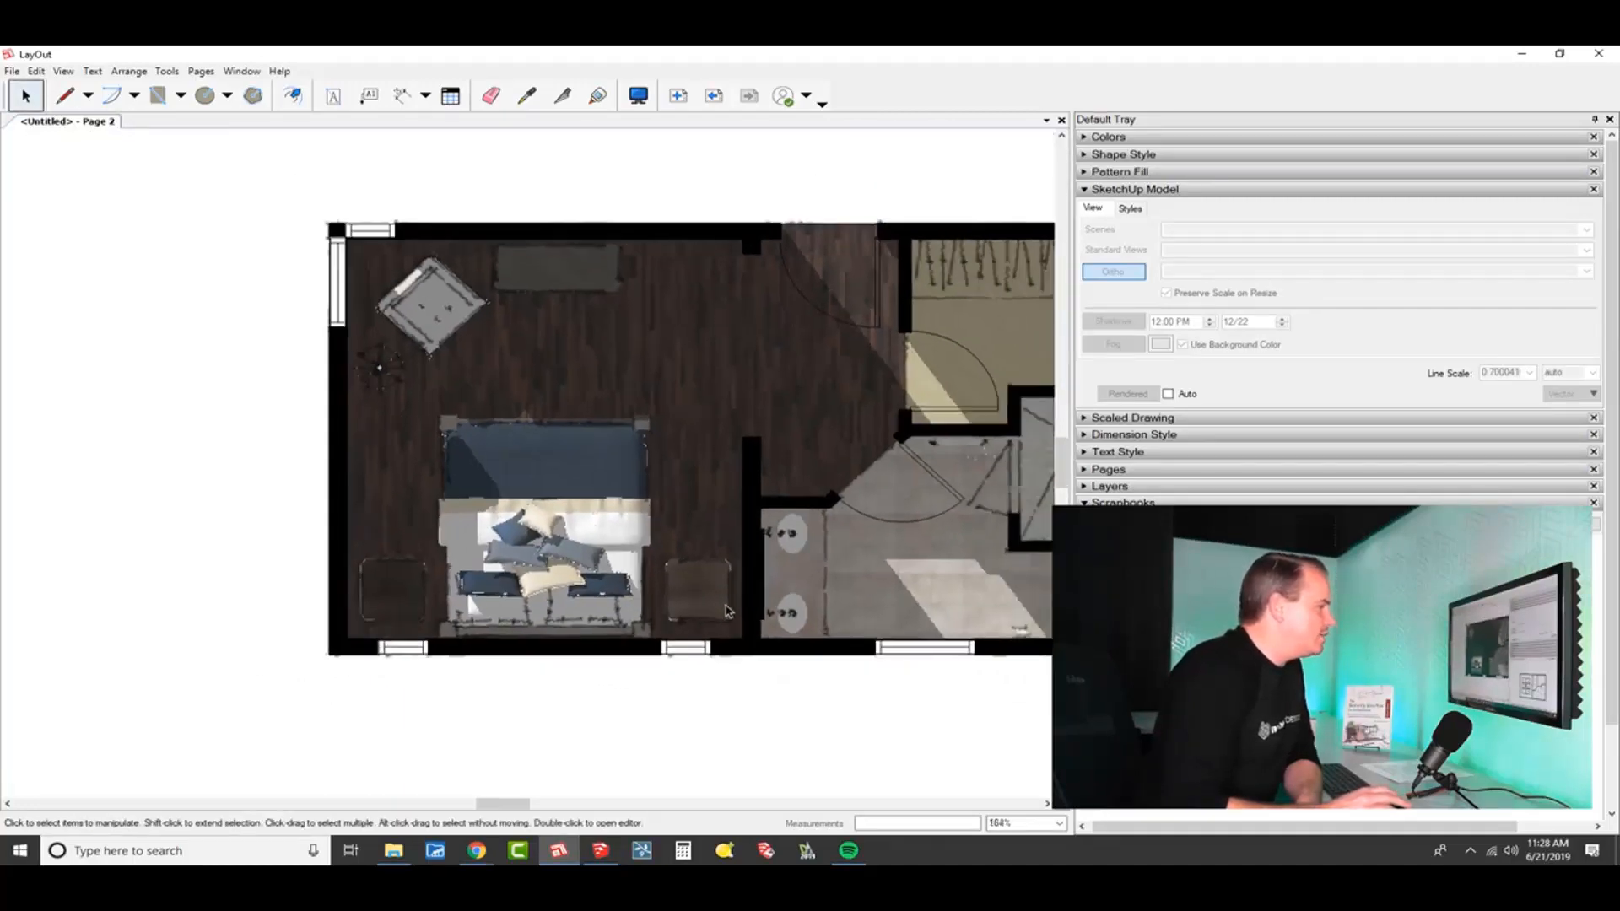
middle_drag(763, 589, 643, 561)
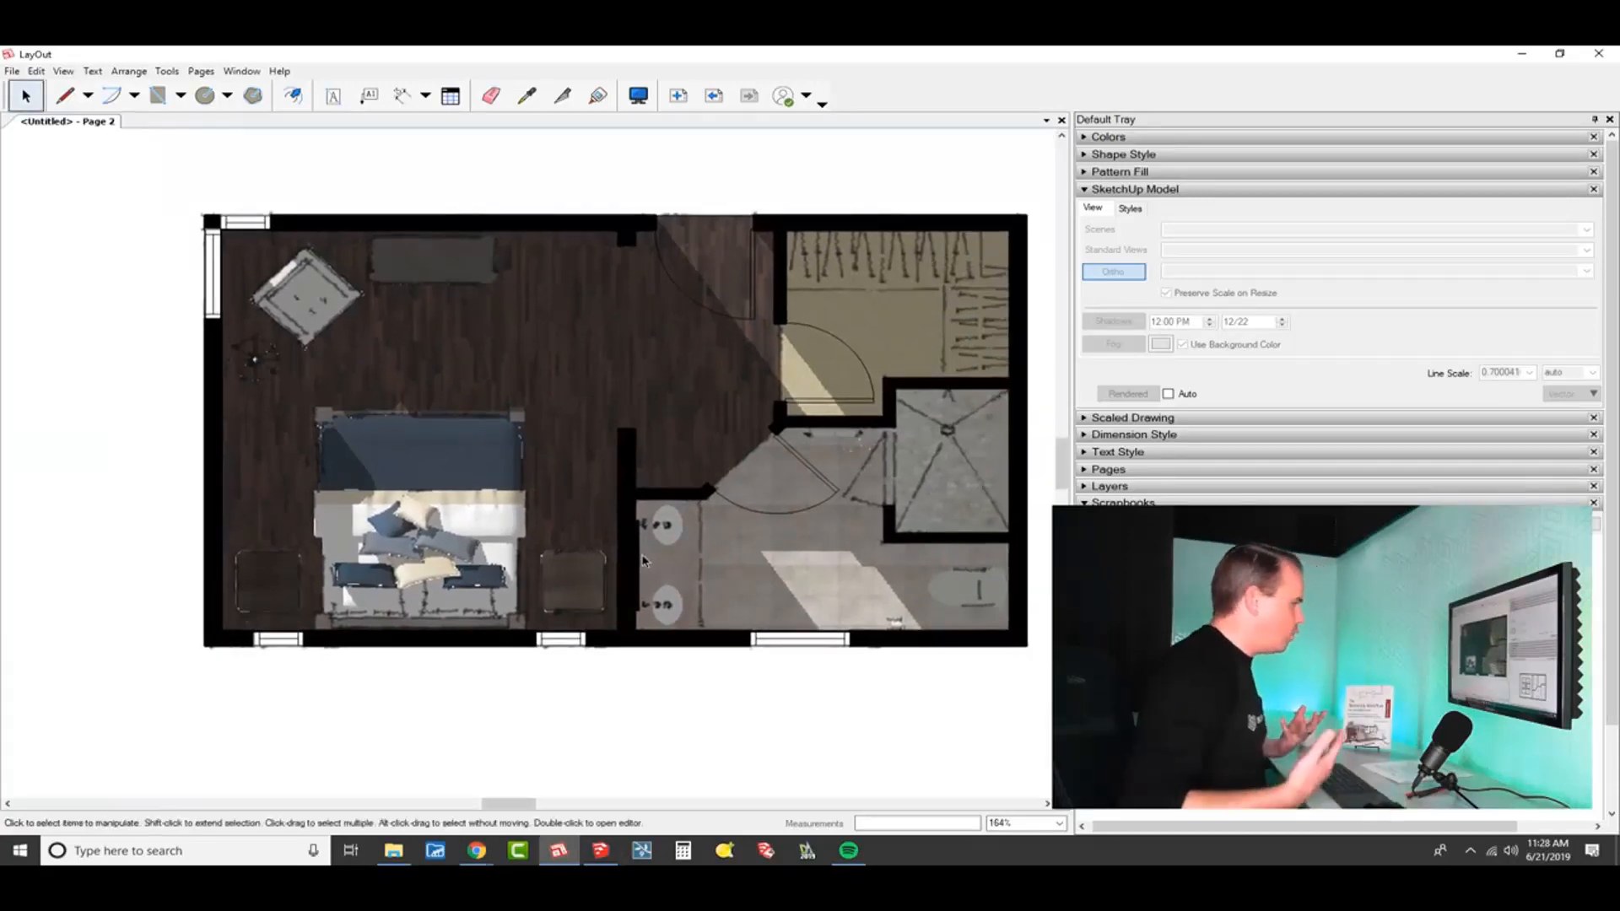
scroll(643, 561, down, 1)
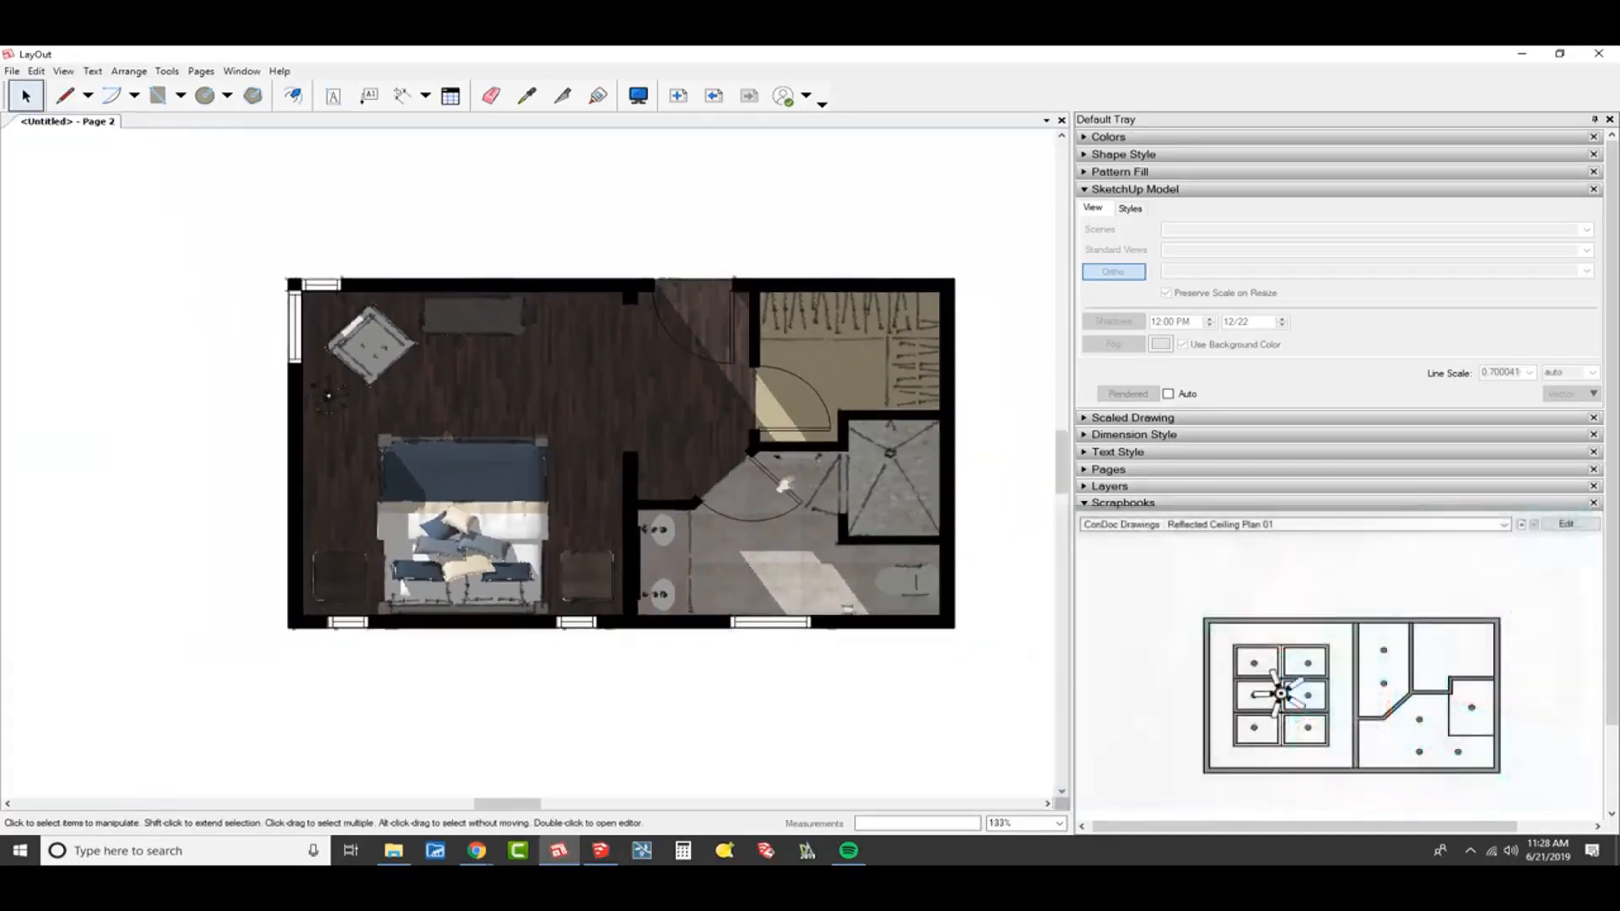
scroll(636, 497, down, 1)
scroll(636, 496, down, 4)
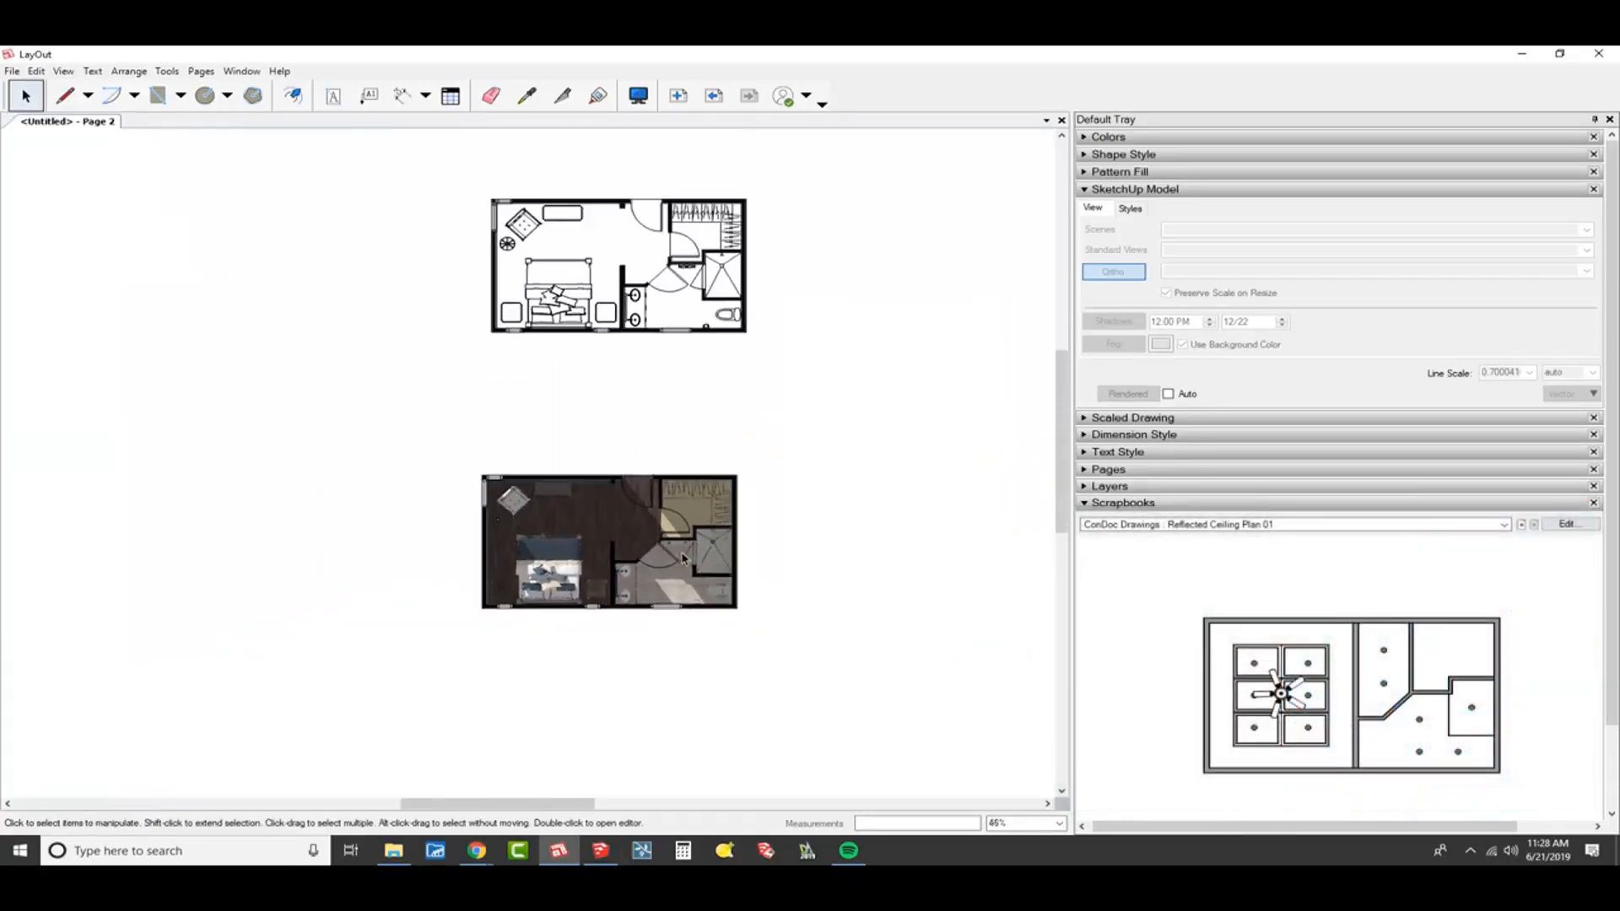
- Set the display resolution to High in the Paper settings of Document Setup and close the dialog
click(12, 71)
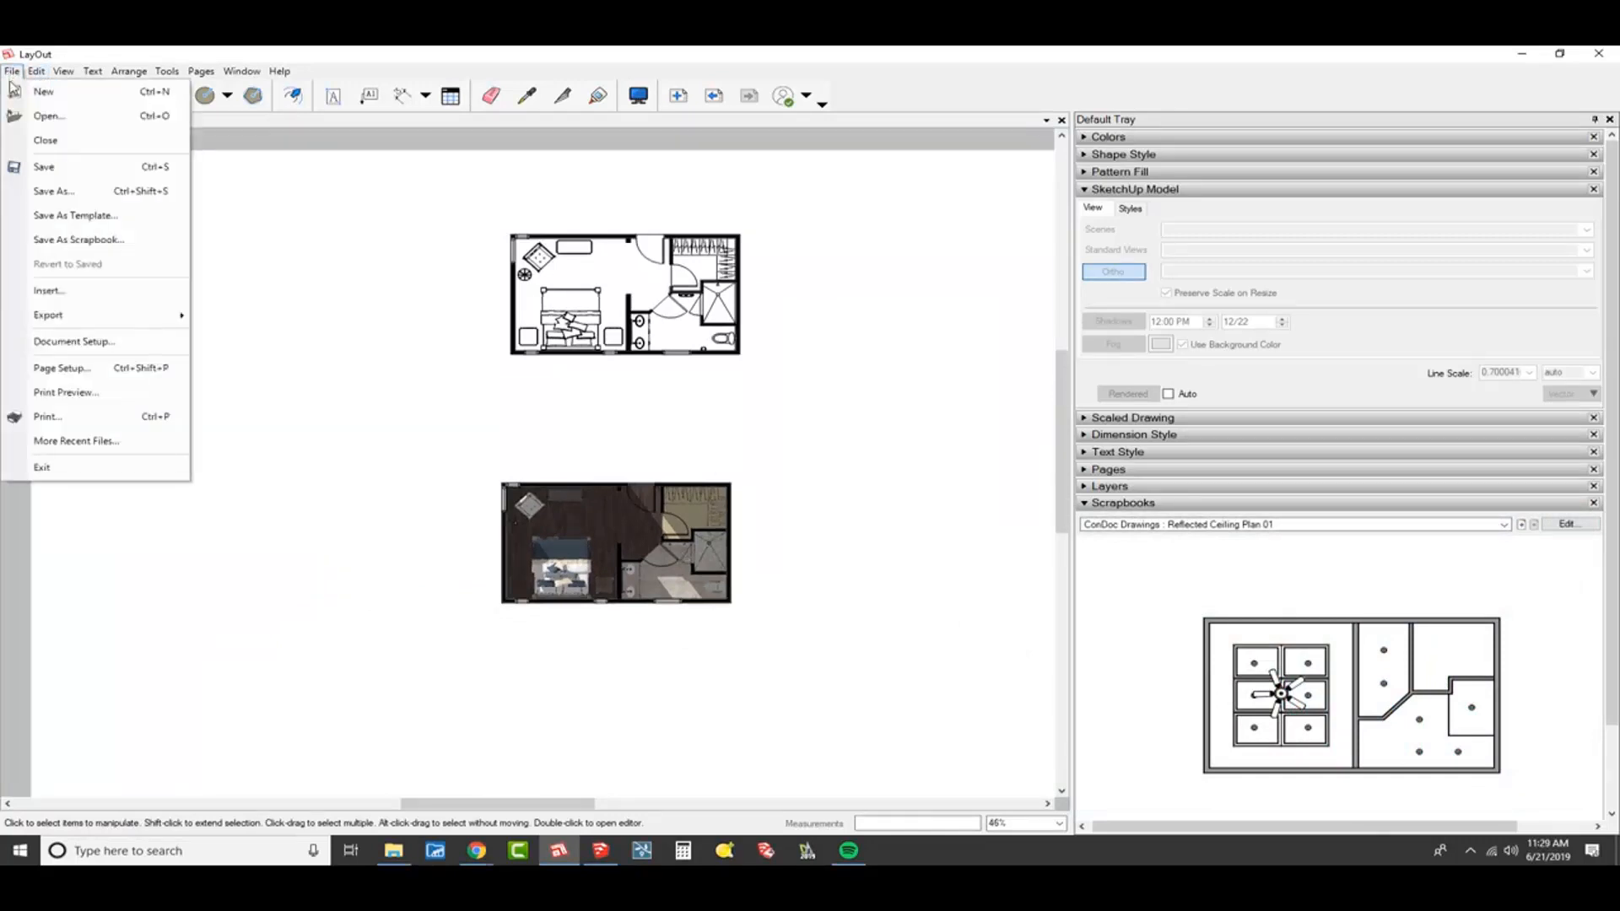
click(101, 345)
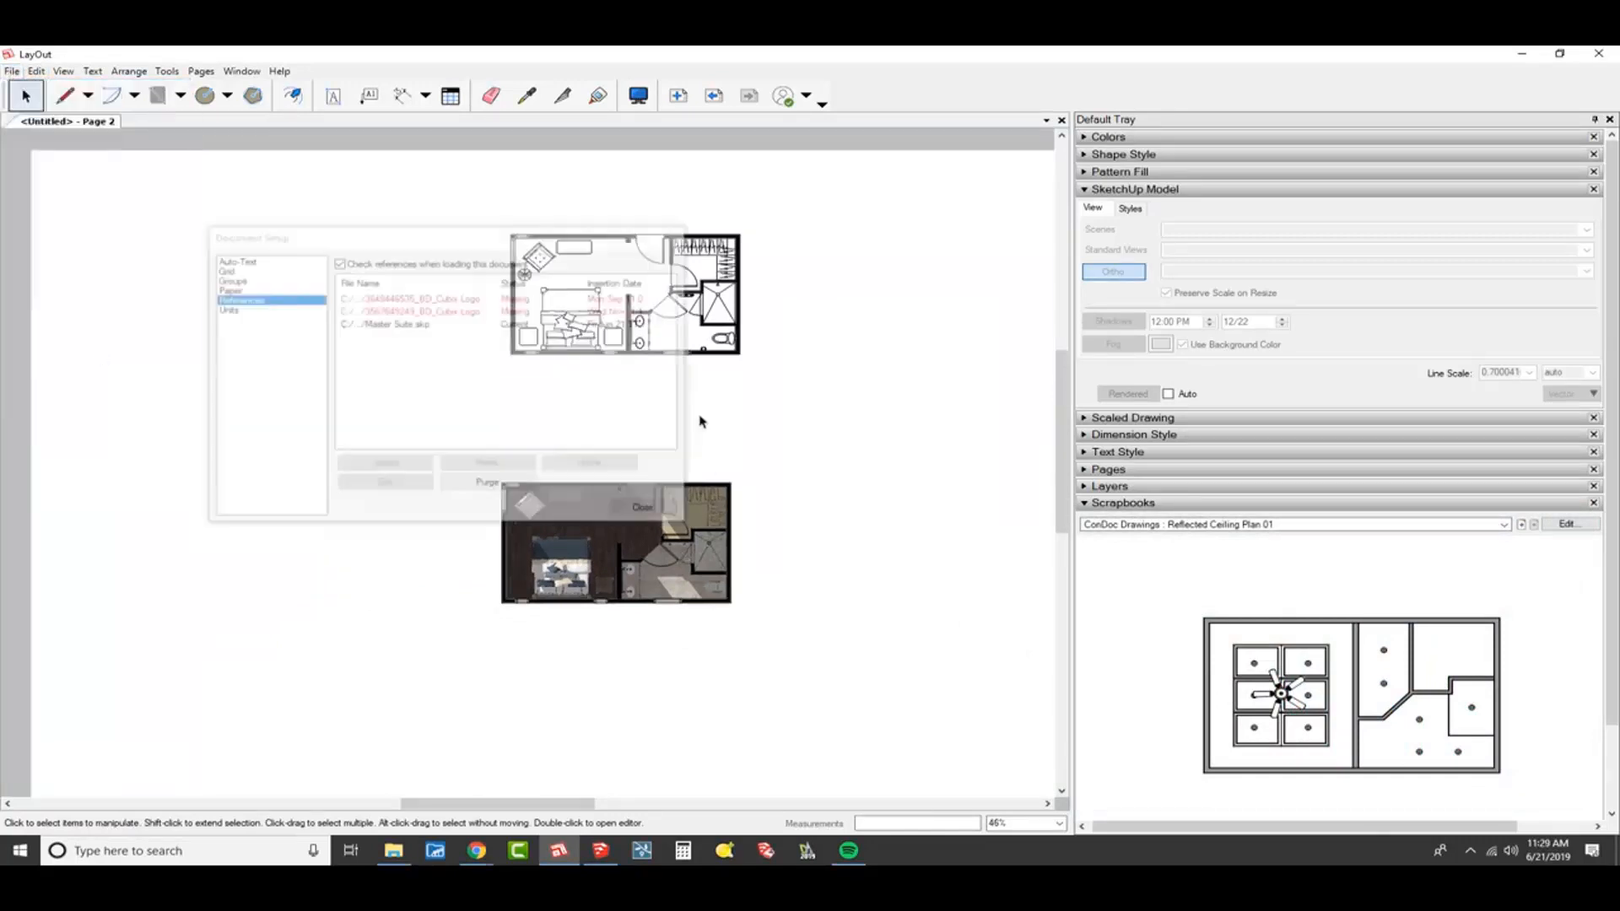
click(279, 290)
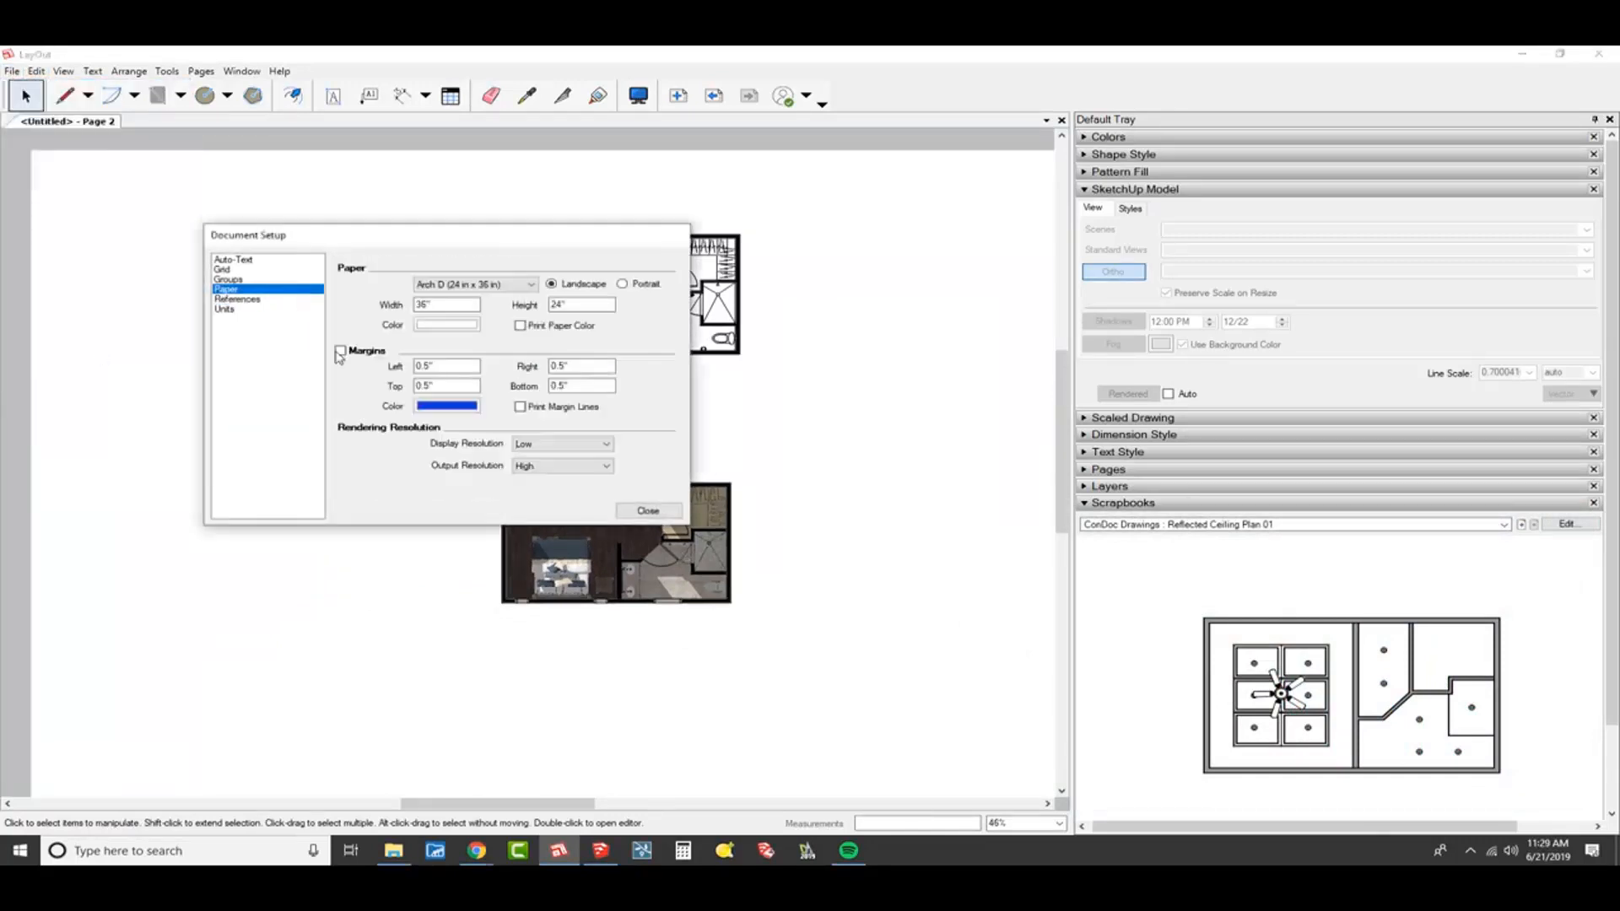
click(562, 445)
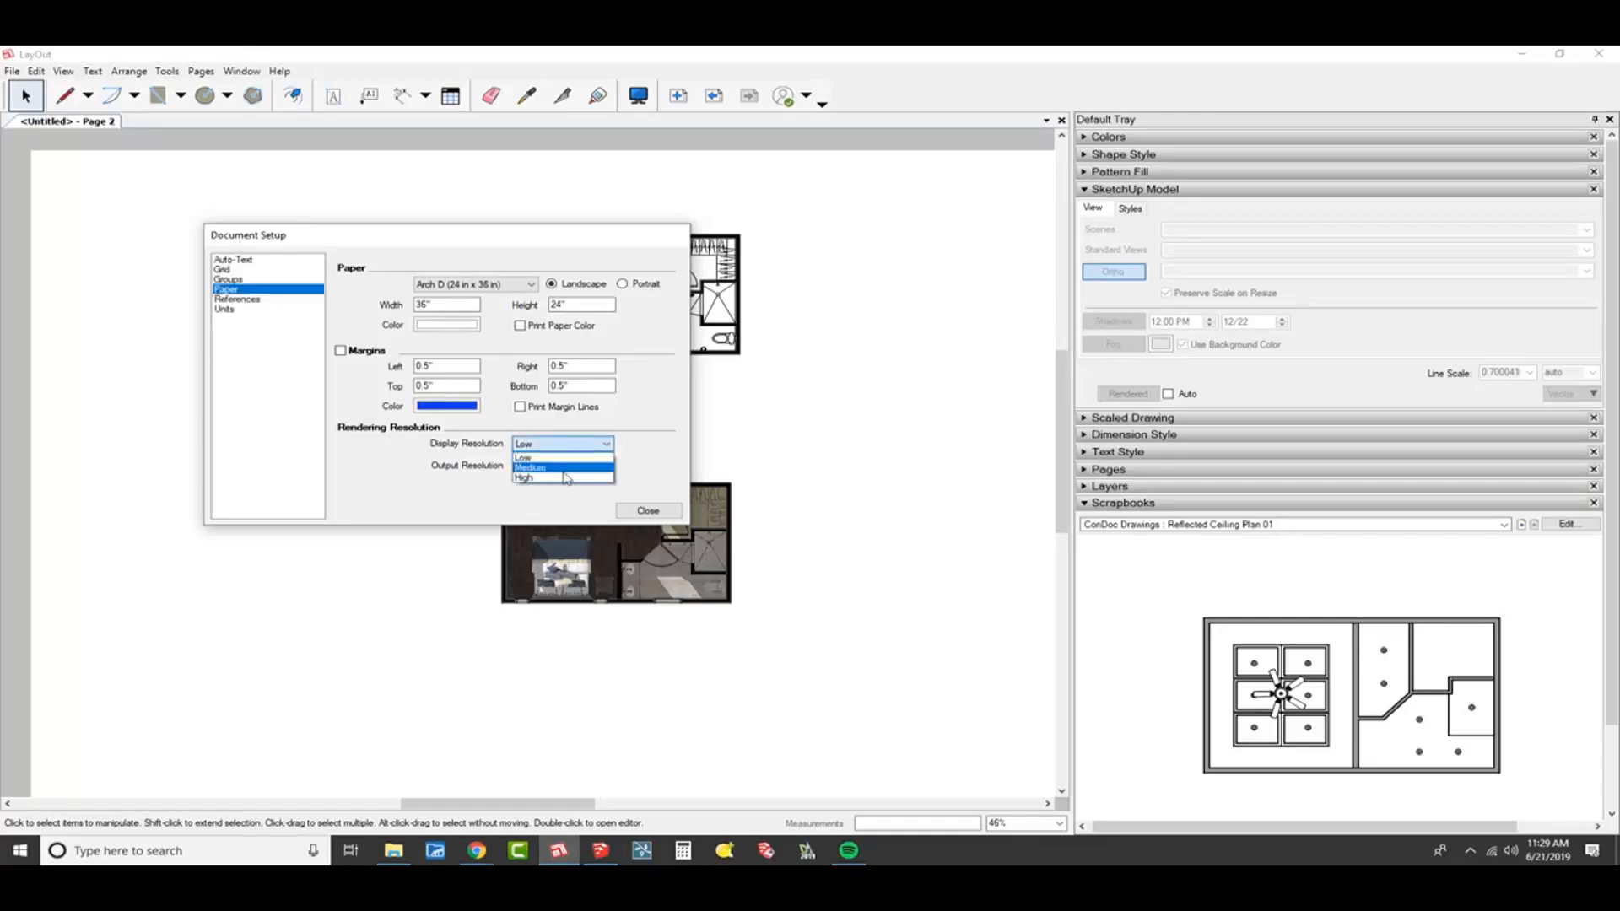
click(561, 477)
click(637, 508)
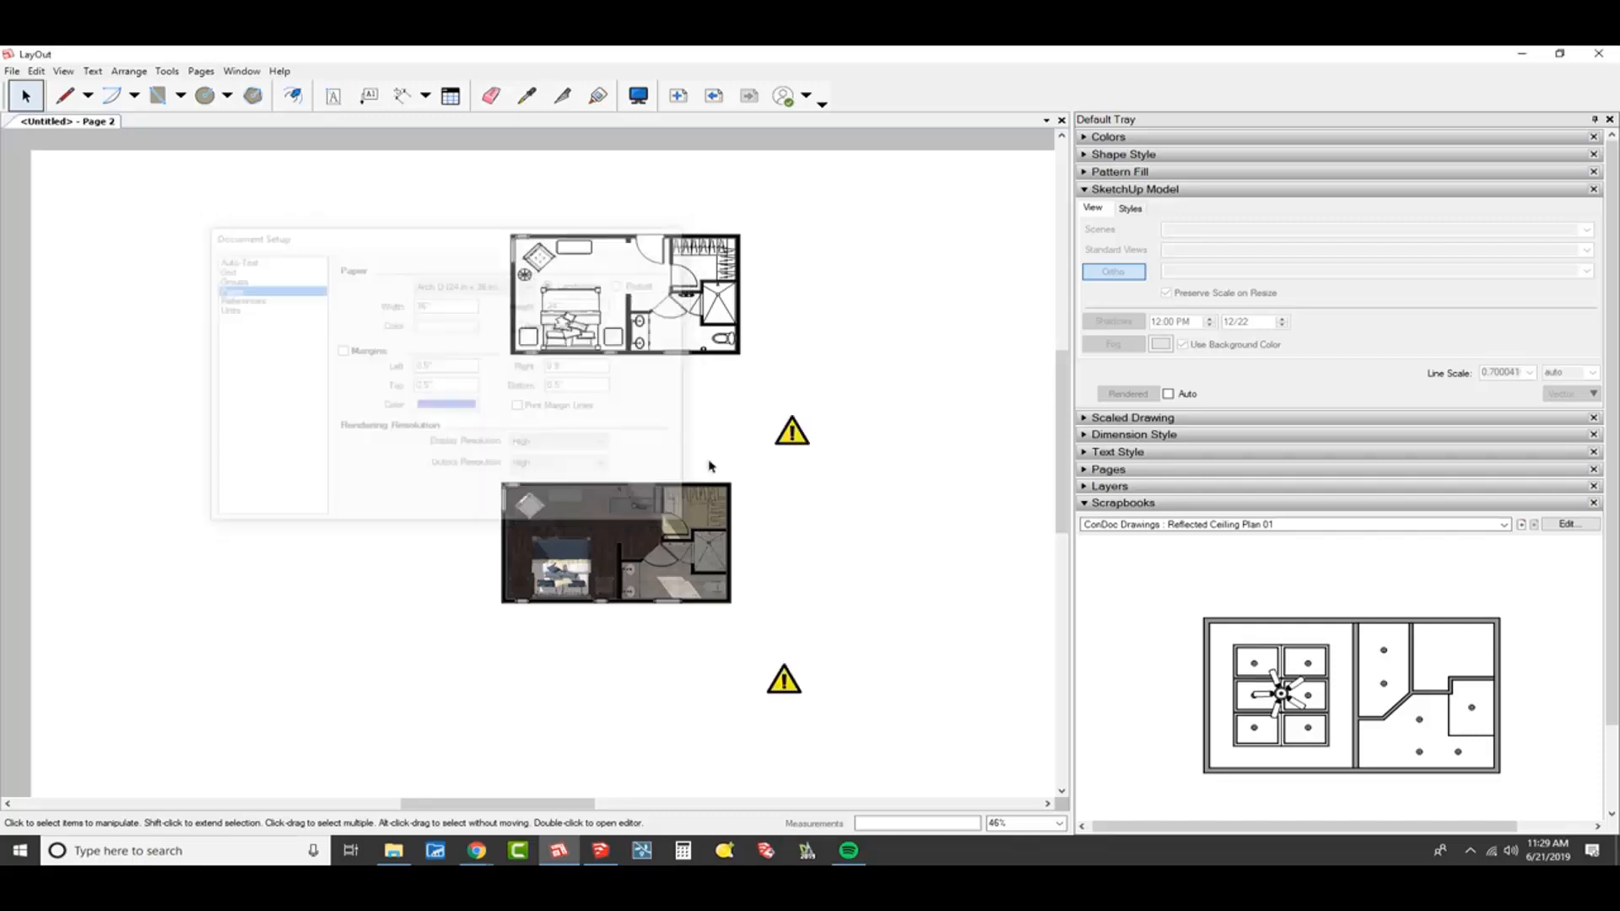
- Render only the black-and-white Furniture Plan viewport on Page 2 and deselect it
scroll(735, 342, up, 2)
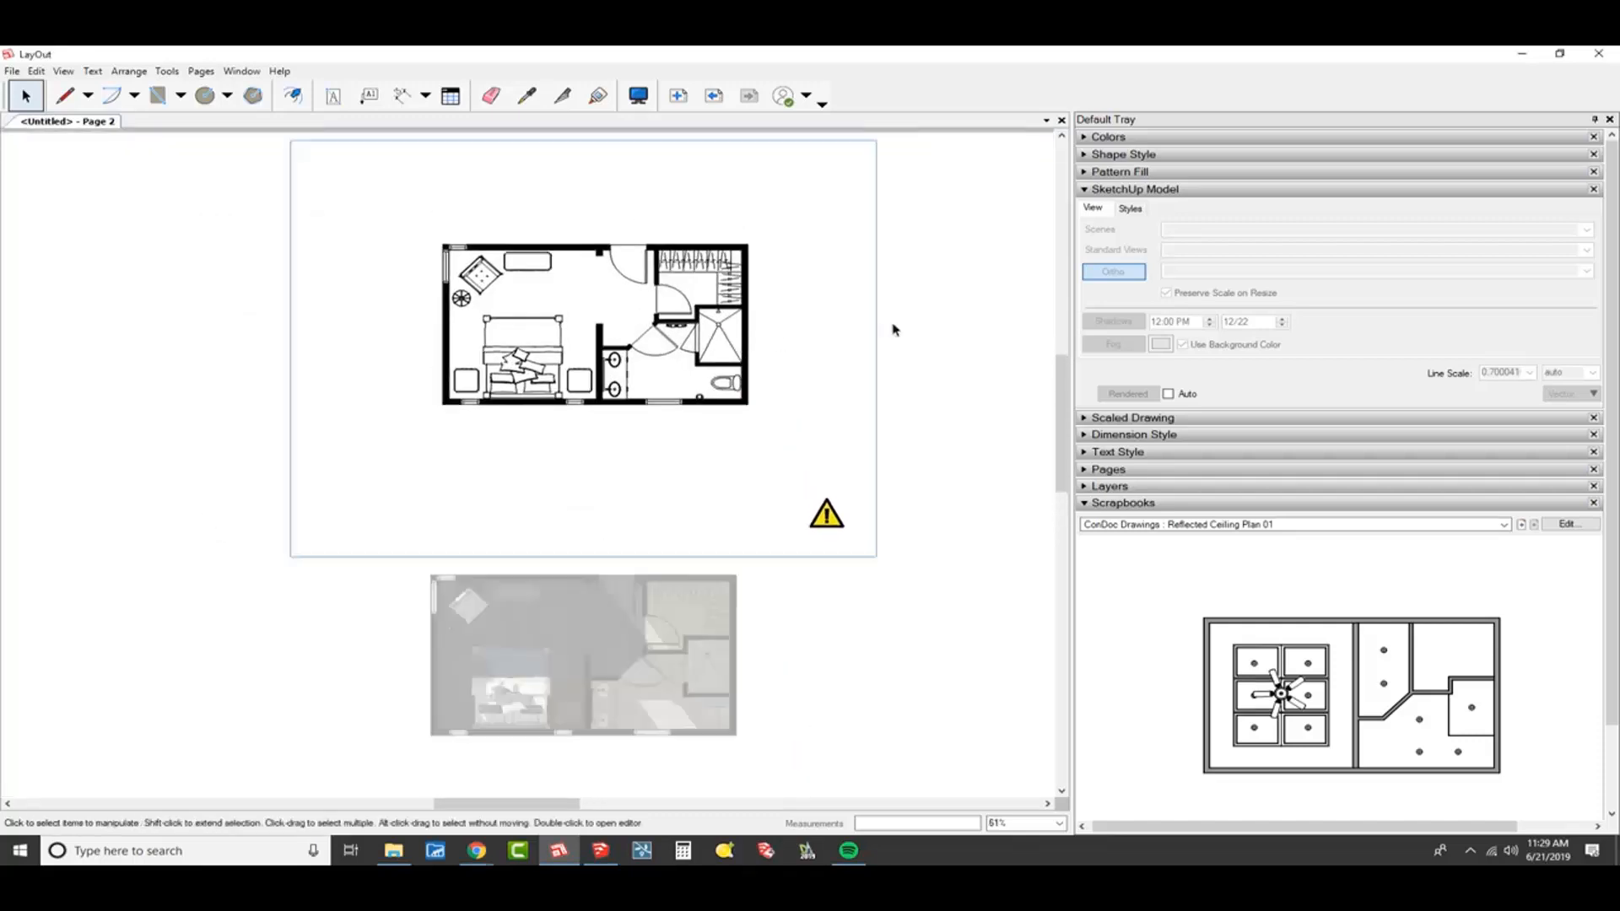
drag(962, 290, 856, 330)
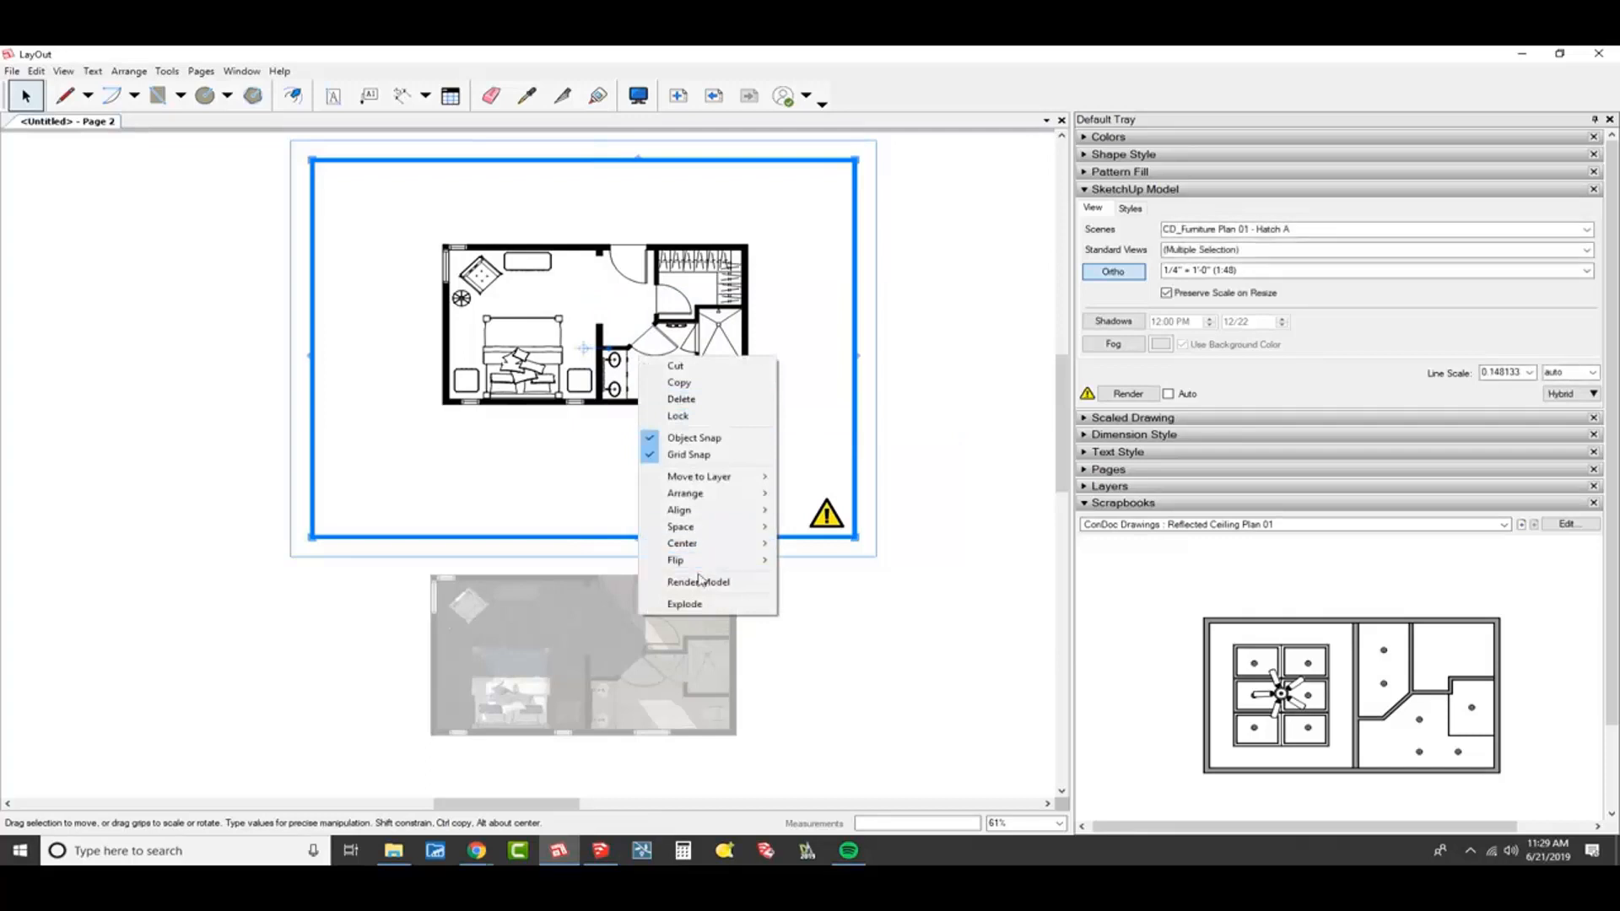
click(698, 582)
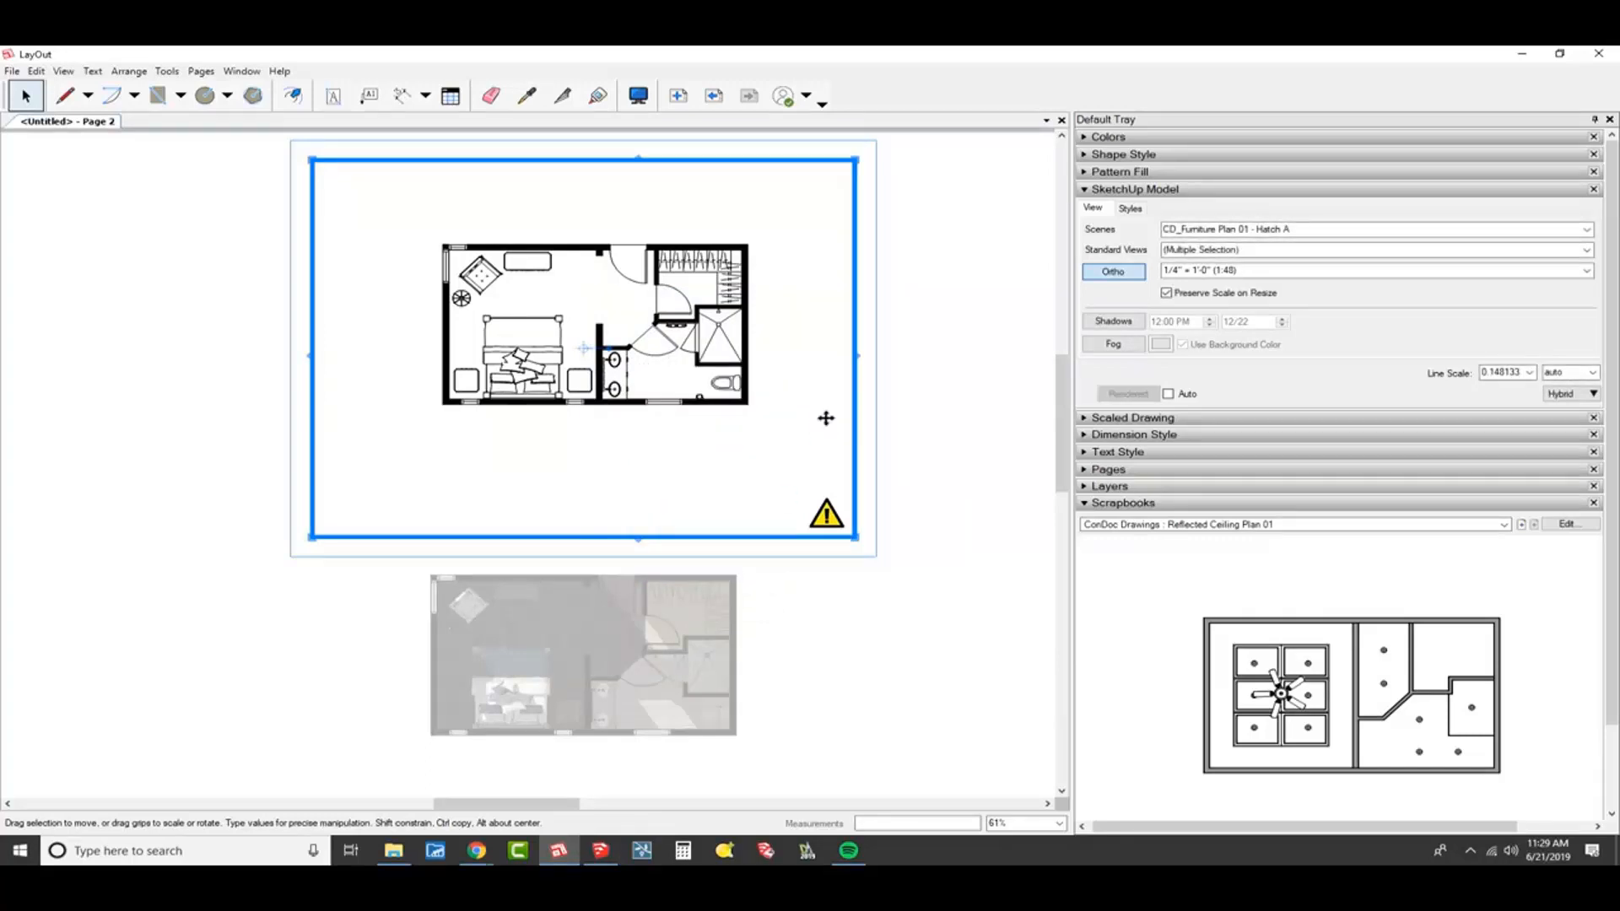
scroll(826, 418, down, 5)
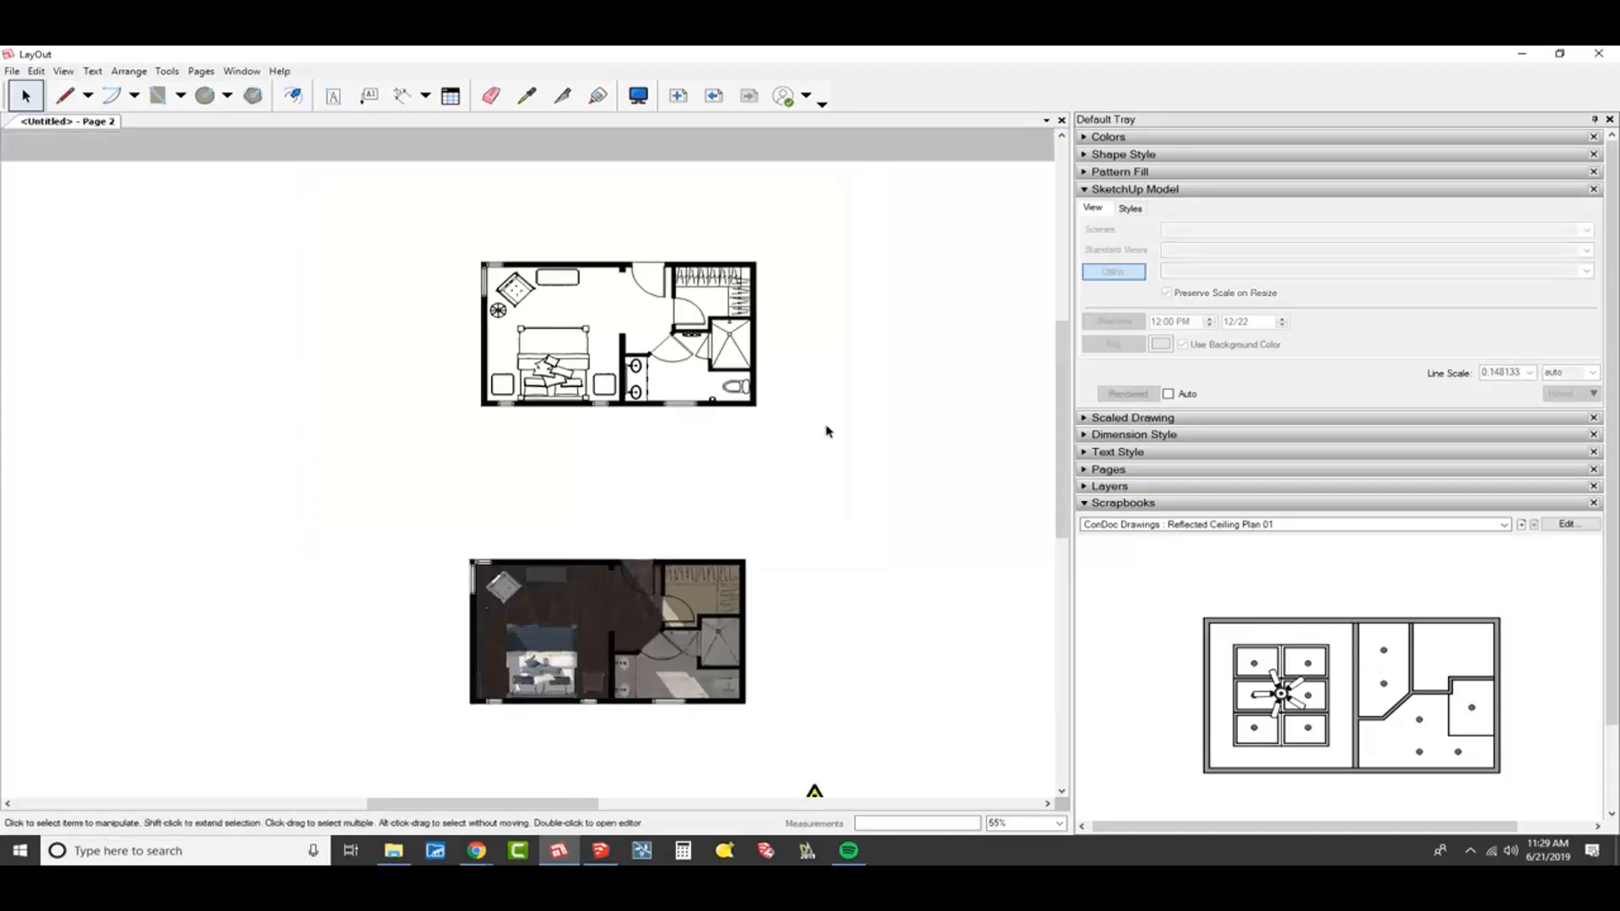
- Set the display resolution to Low in Document Setup's Paper settings and return to the first page
click(12, 70)
click(85, 342)
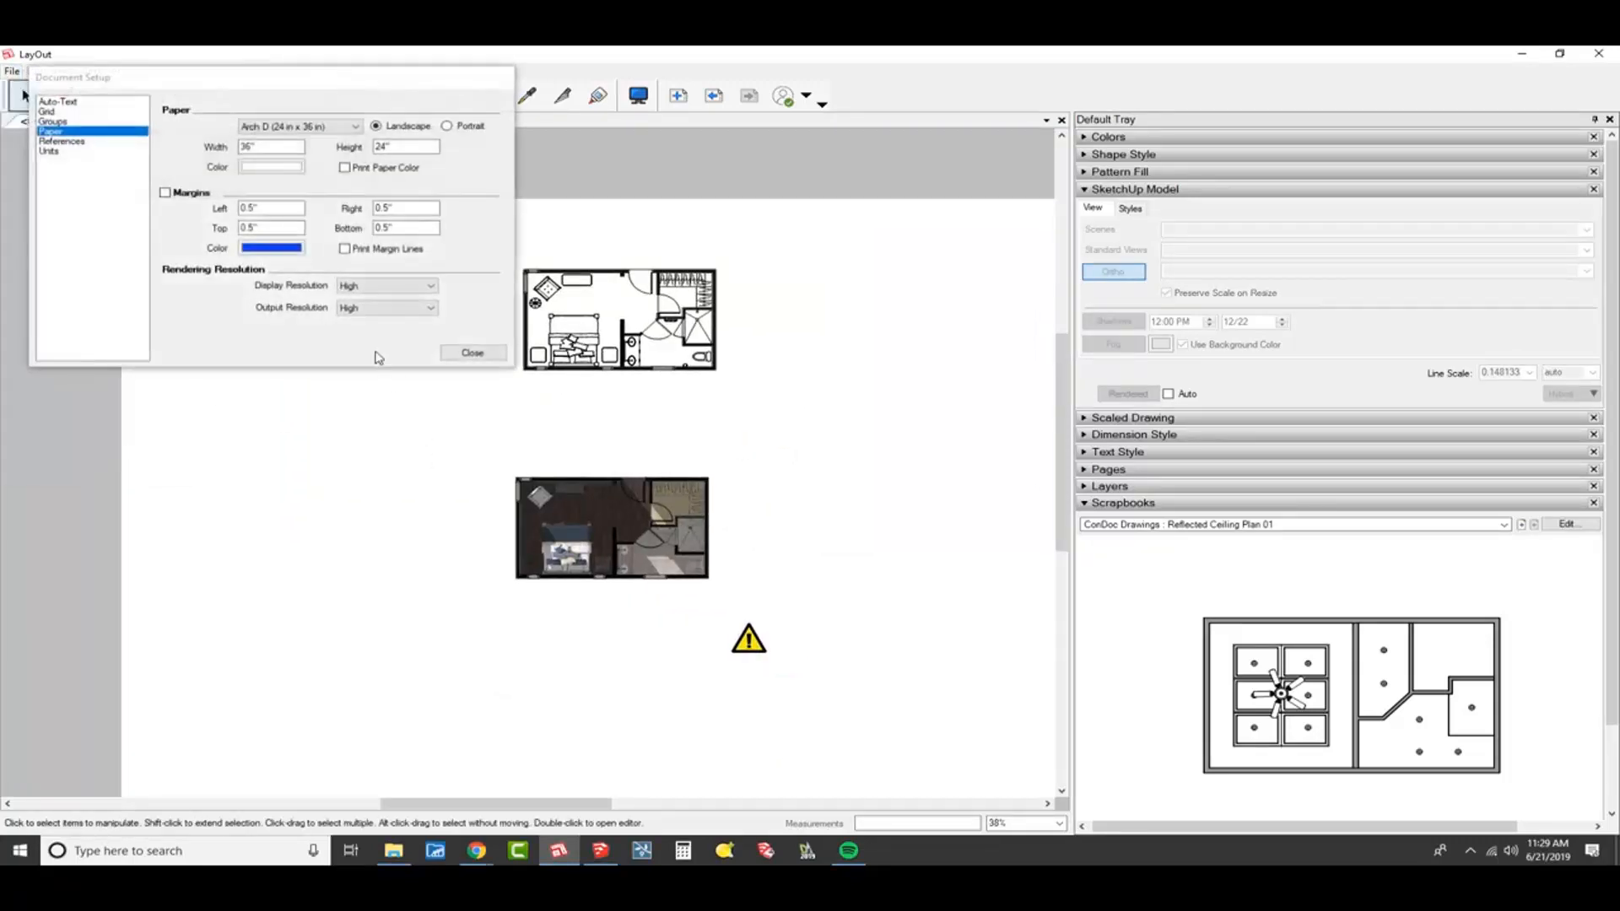
click(355, 286)
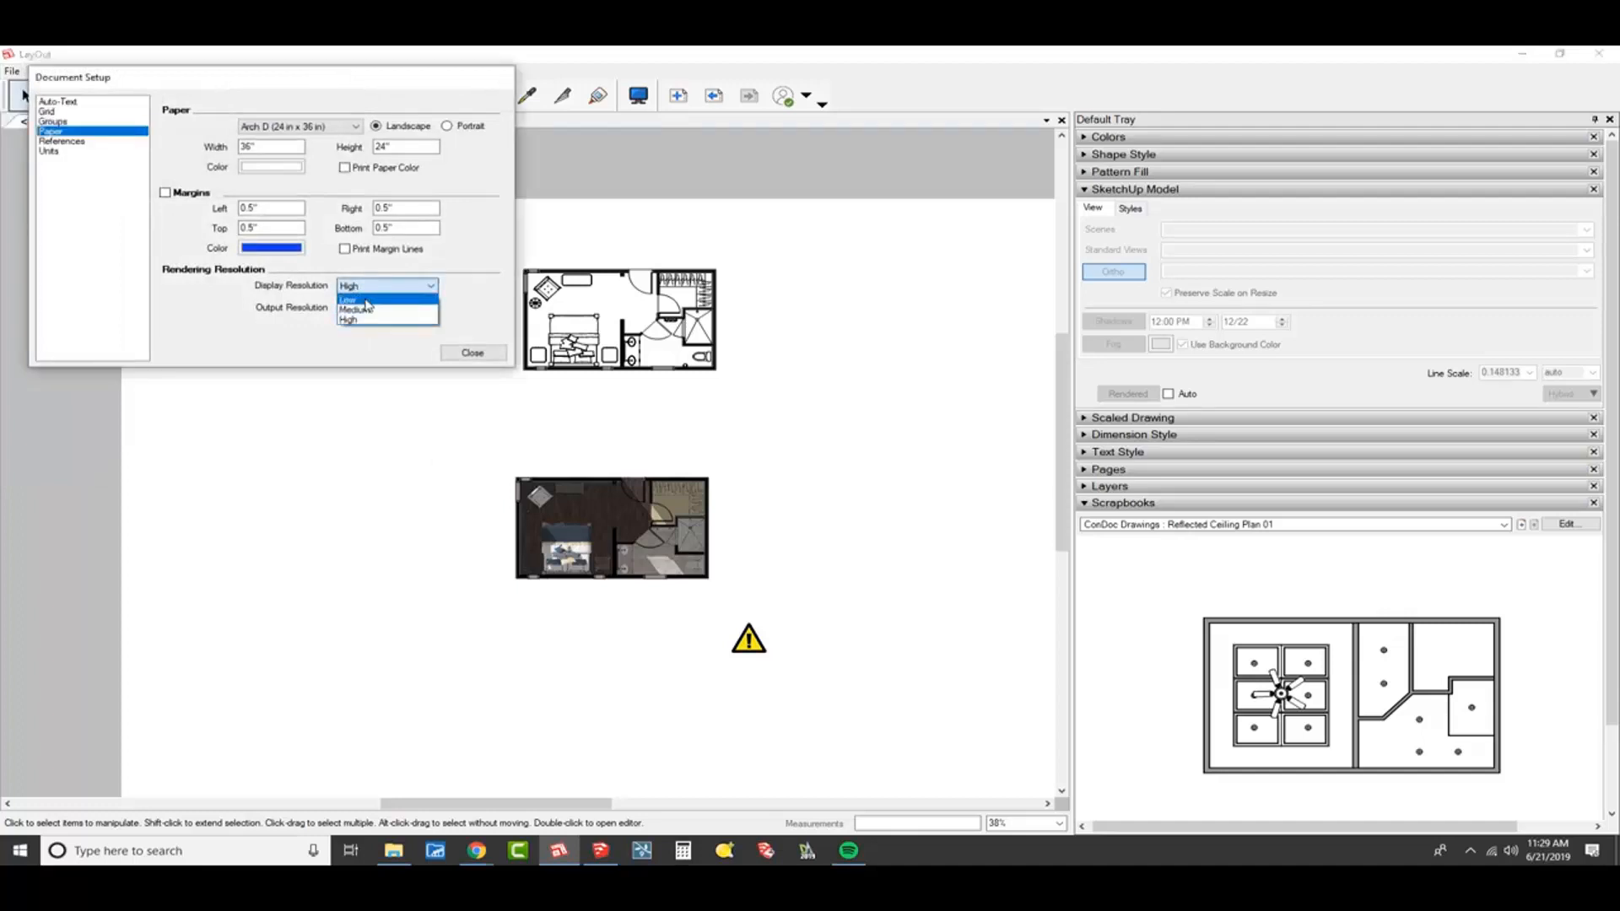
click(363, 301)
click(473, 353)
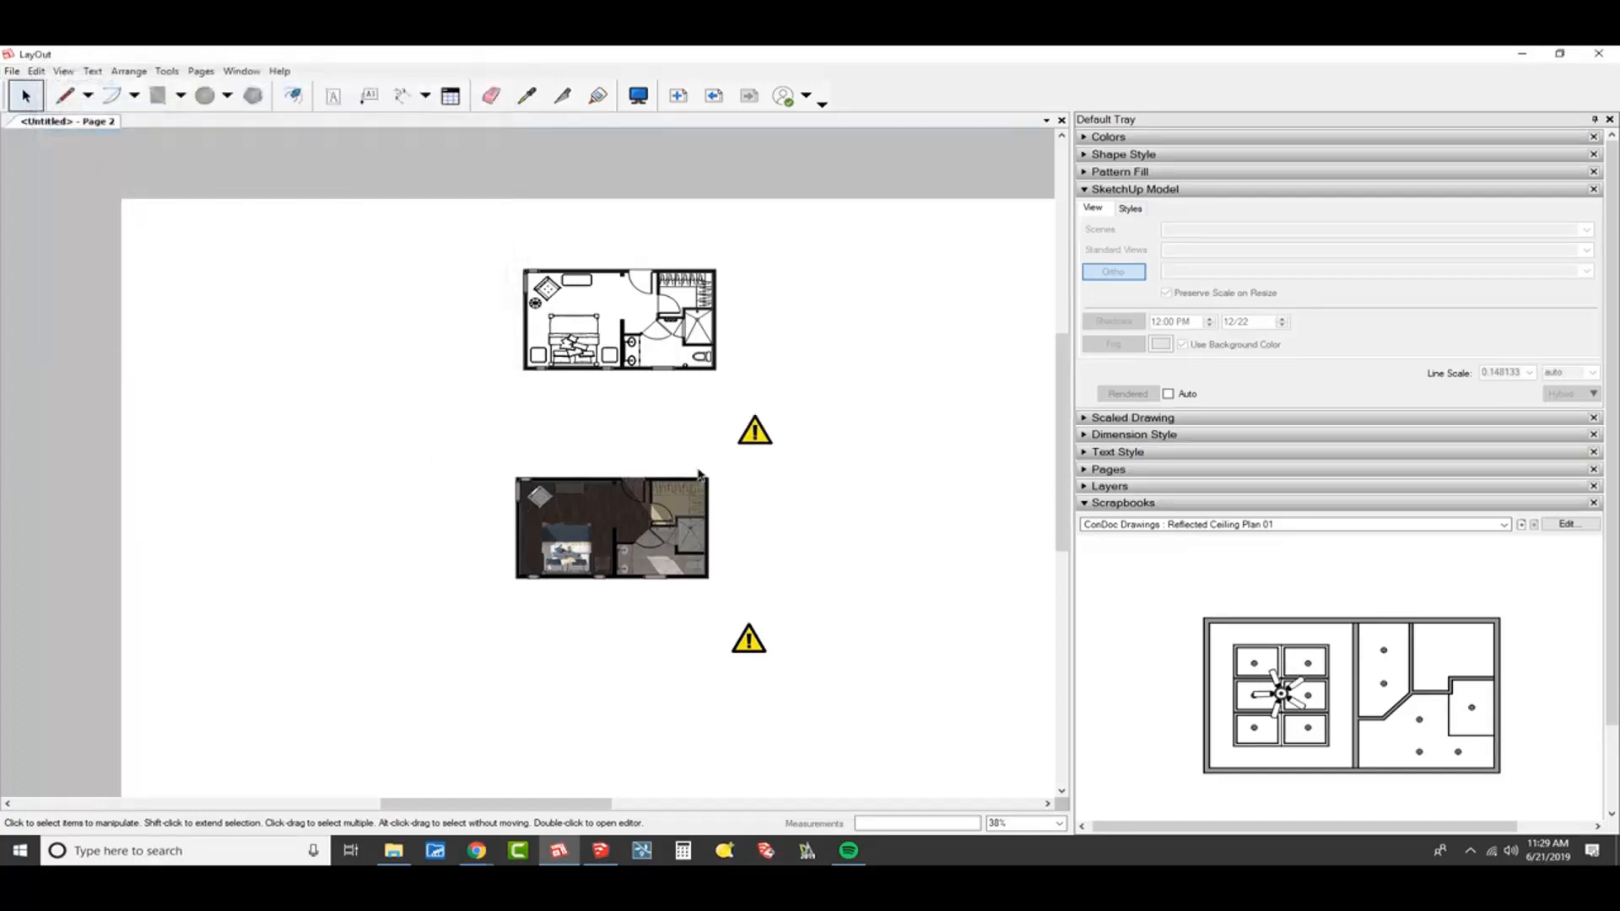
click(714, 95)
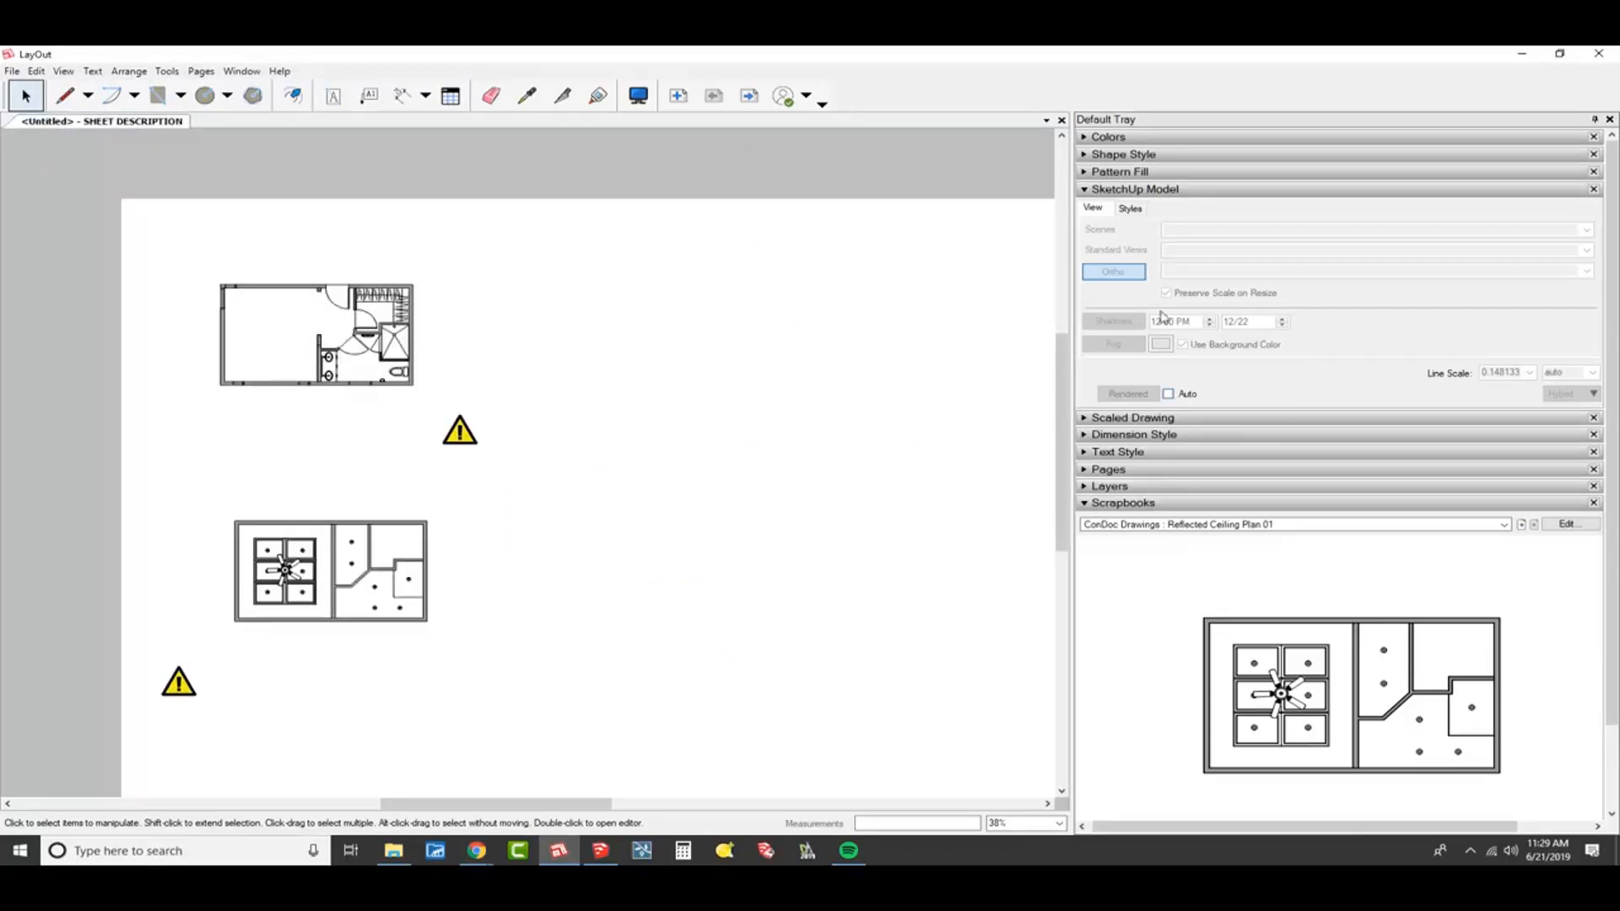
- Turn on automatic rendering for the SketchUp model viewports and go to Page 2
click(748, 97)
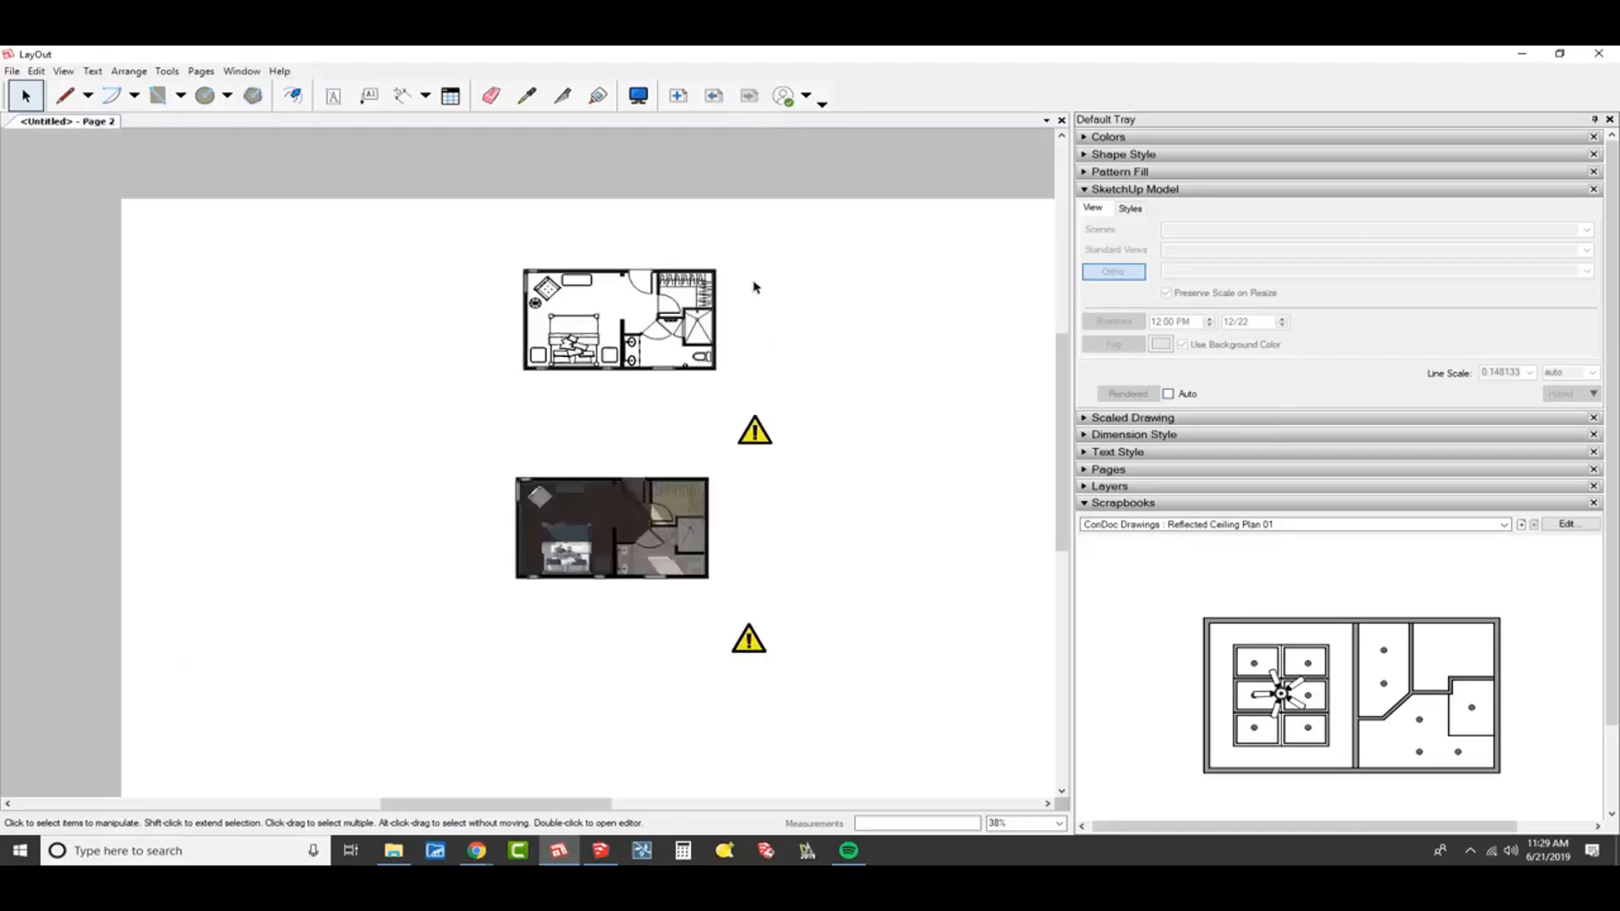
click(713, 96)
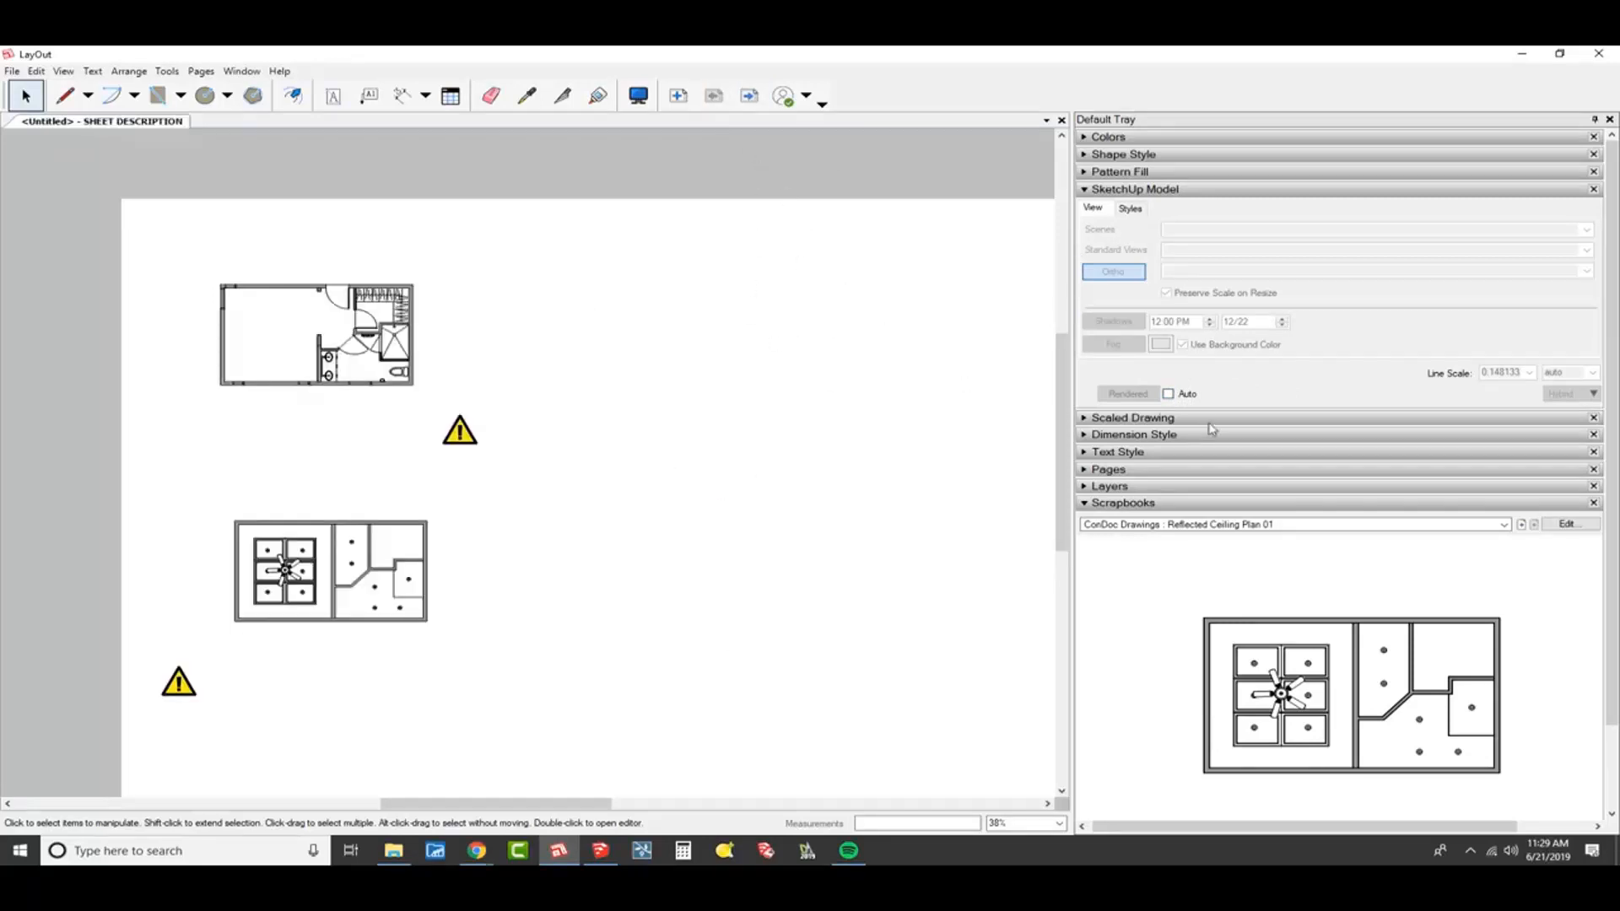
click(1179, 394)
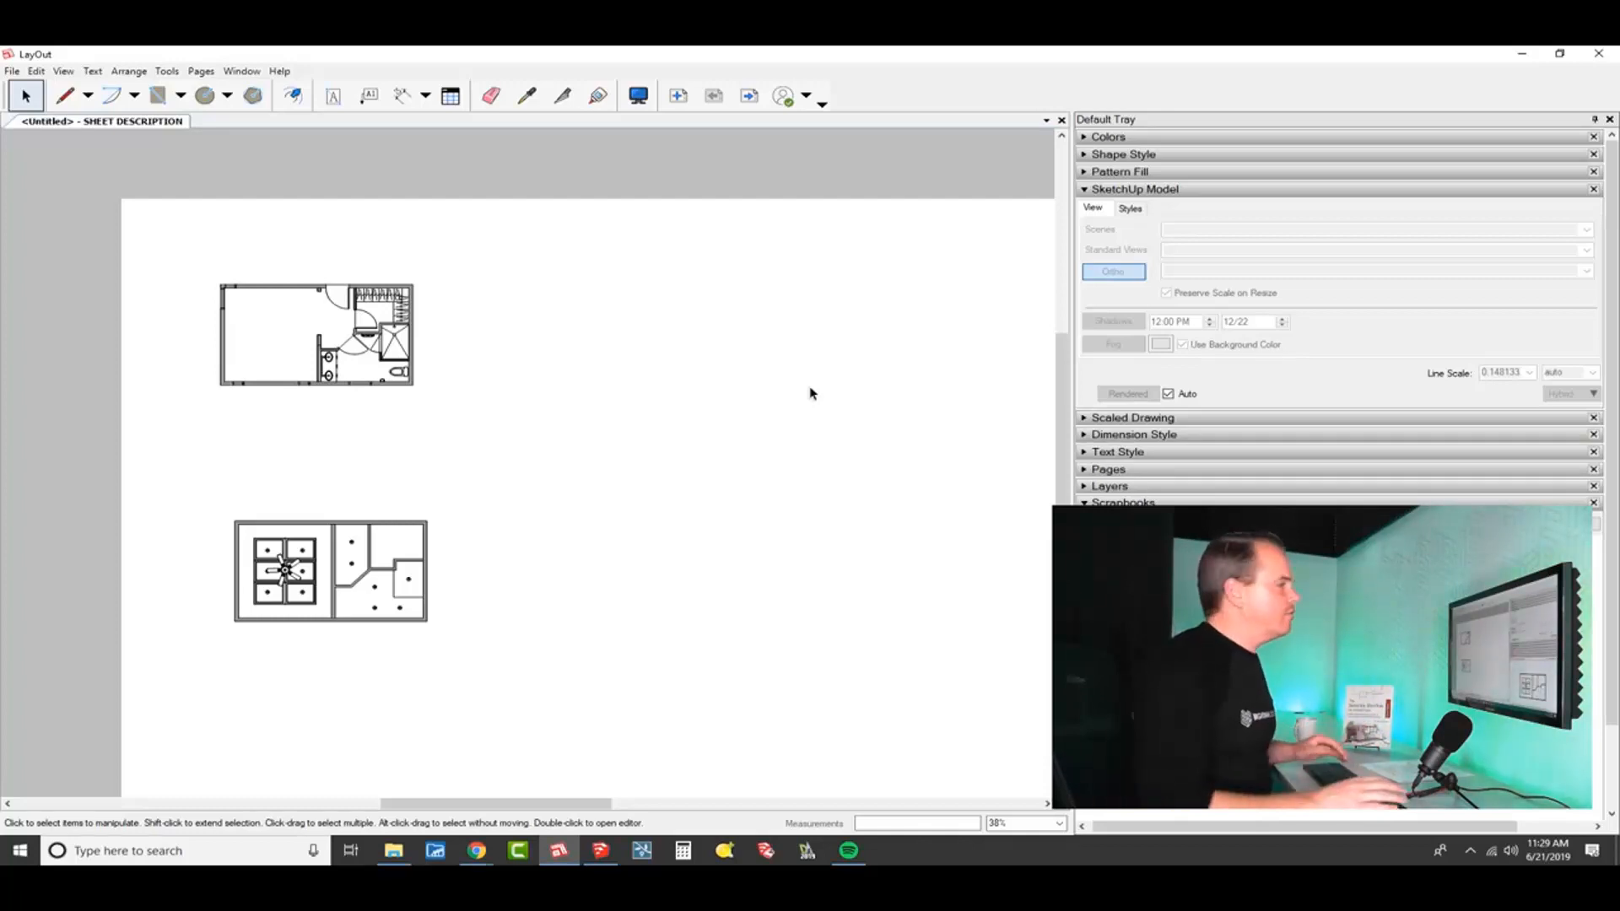
click(750, 96)
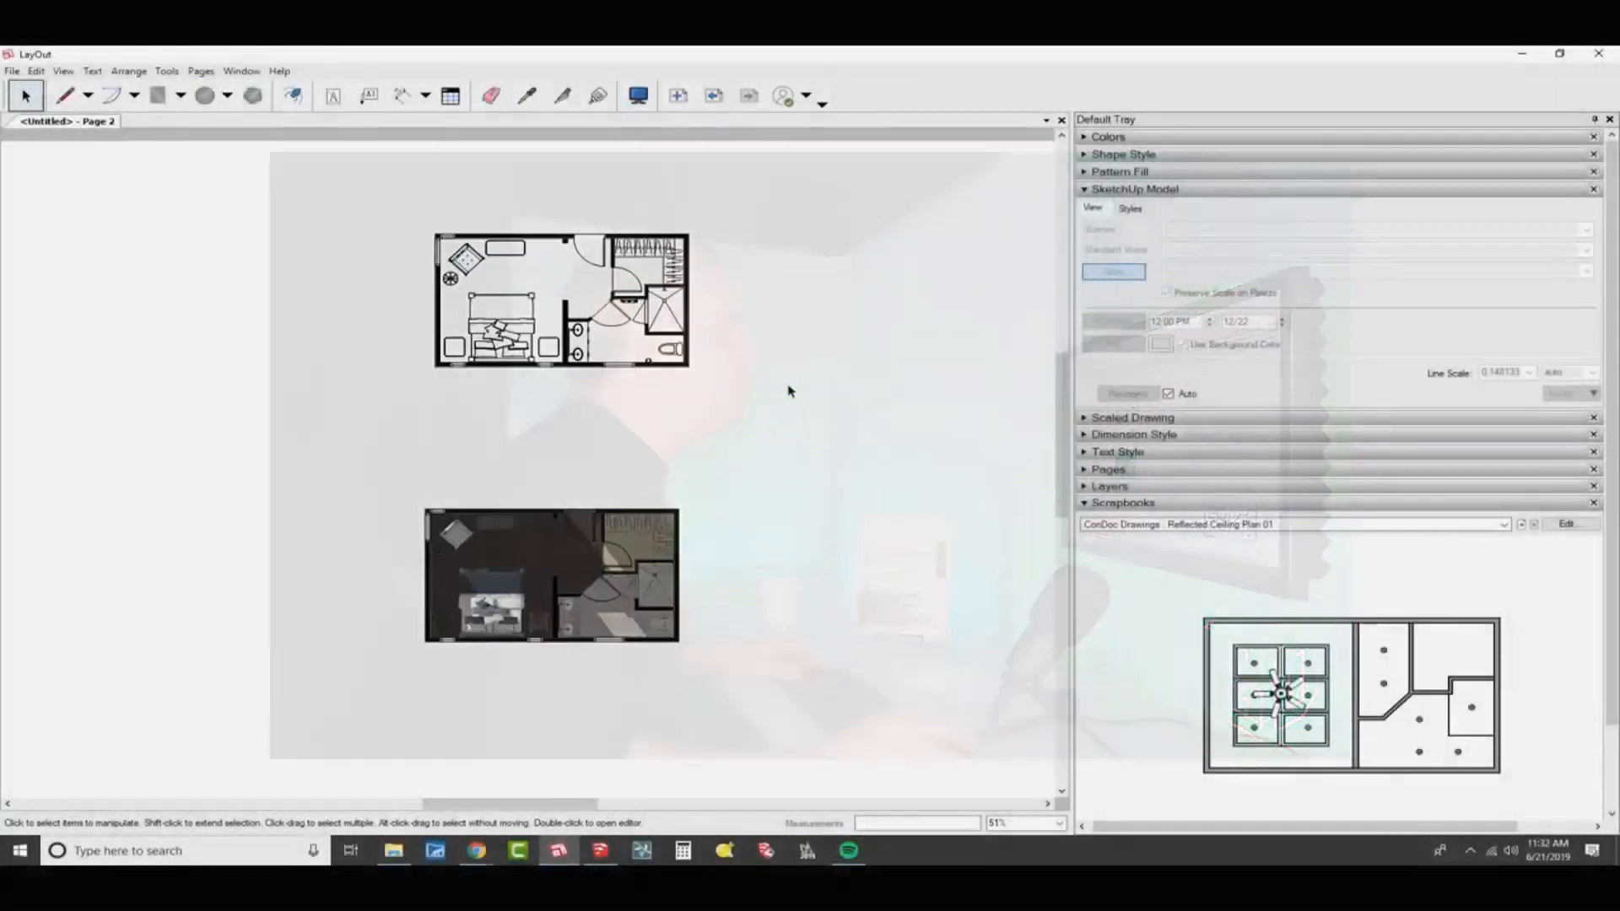
- Switch to SketchUp and open the ELEMENT_Furniture group for editing, with the bed and nightstands in view
key(alt+Tab)
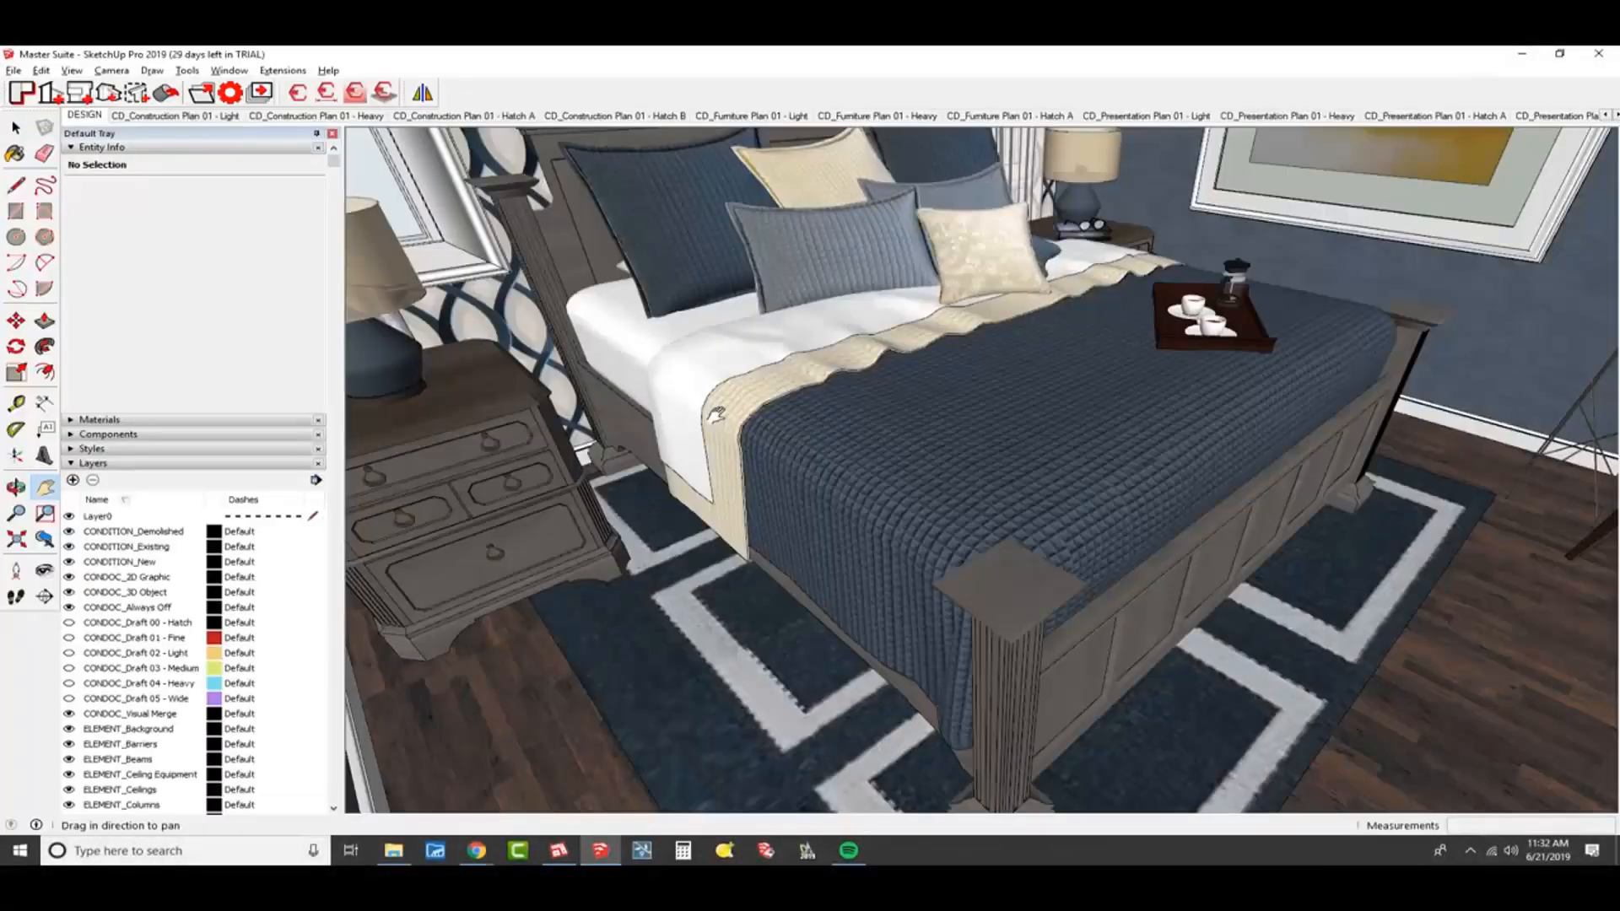
middle_drag(1031, 402, 937, 465)
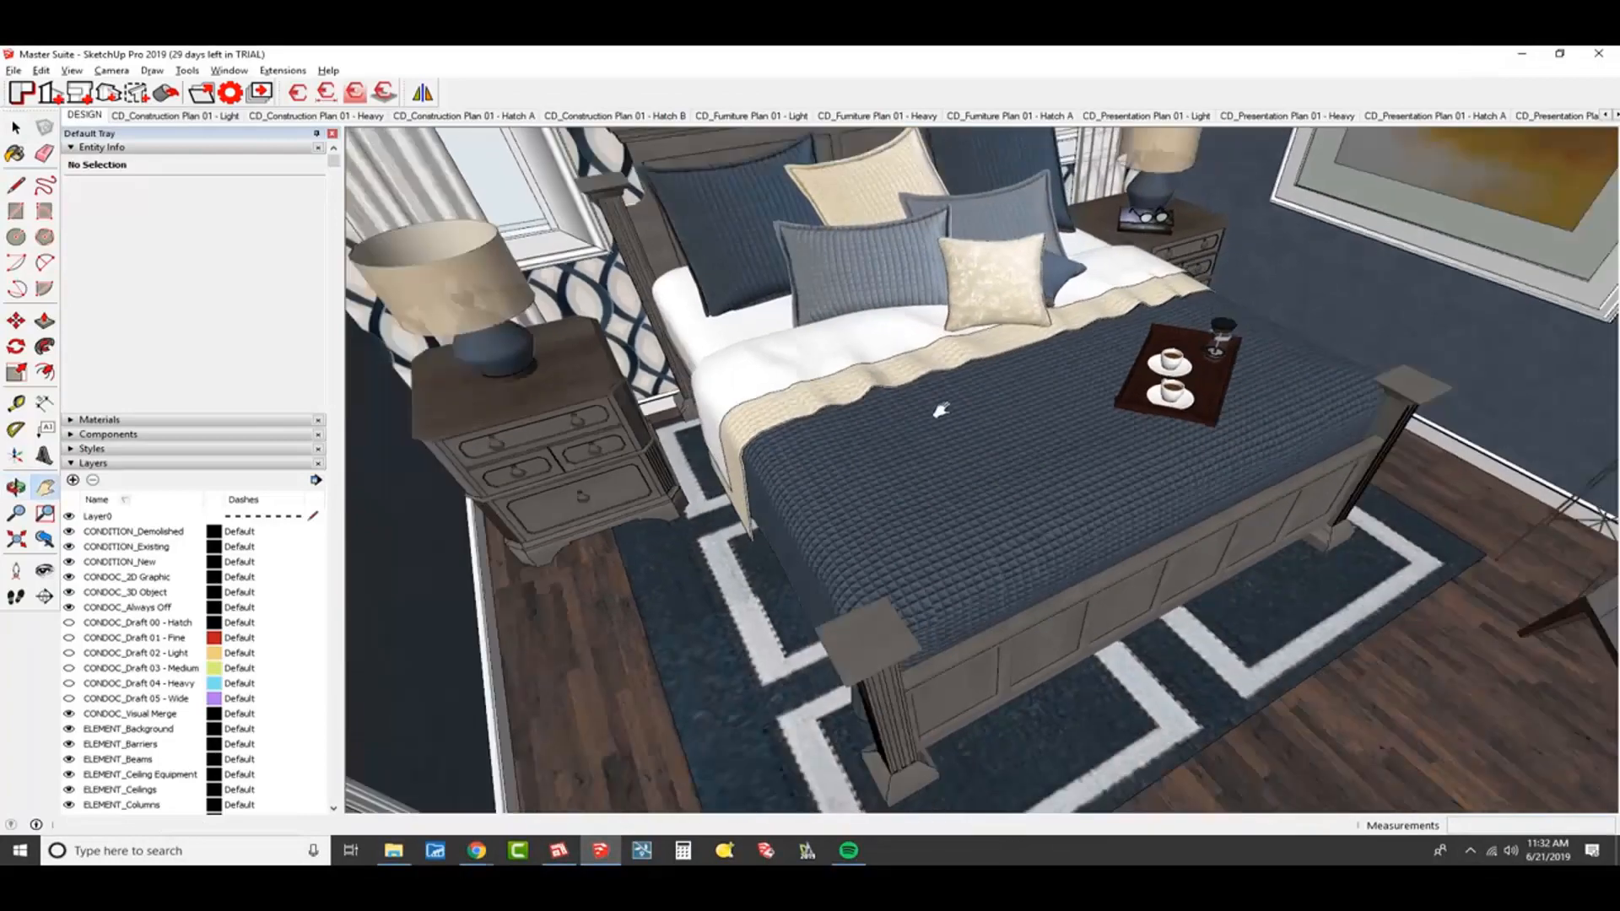
key(space)
click(941, 411)
middle_drag(968, 646, 907, 561)
scroll(907, 561, down, 10)
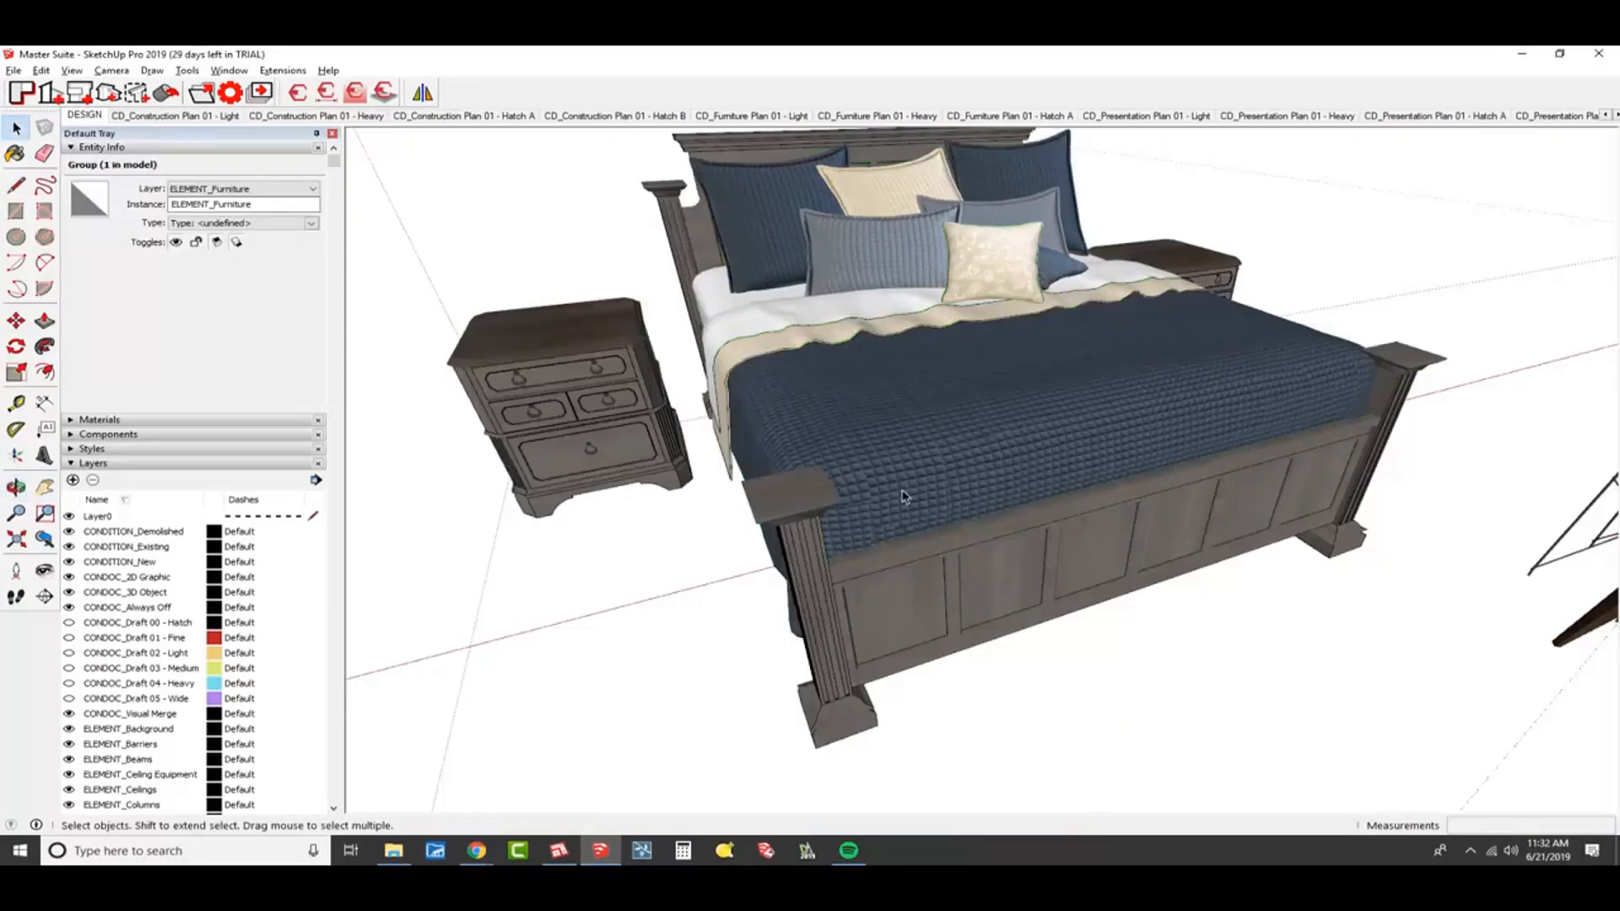
middle_drag(965, 475, 1306, 539)
middle_drag(831, 507, 604, 470)
scroll(981, 416, up, 5)
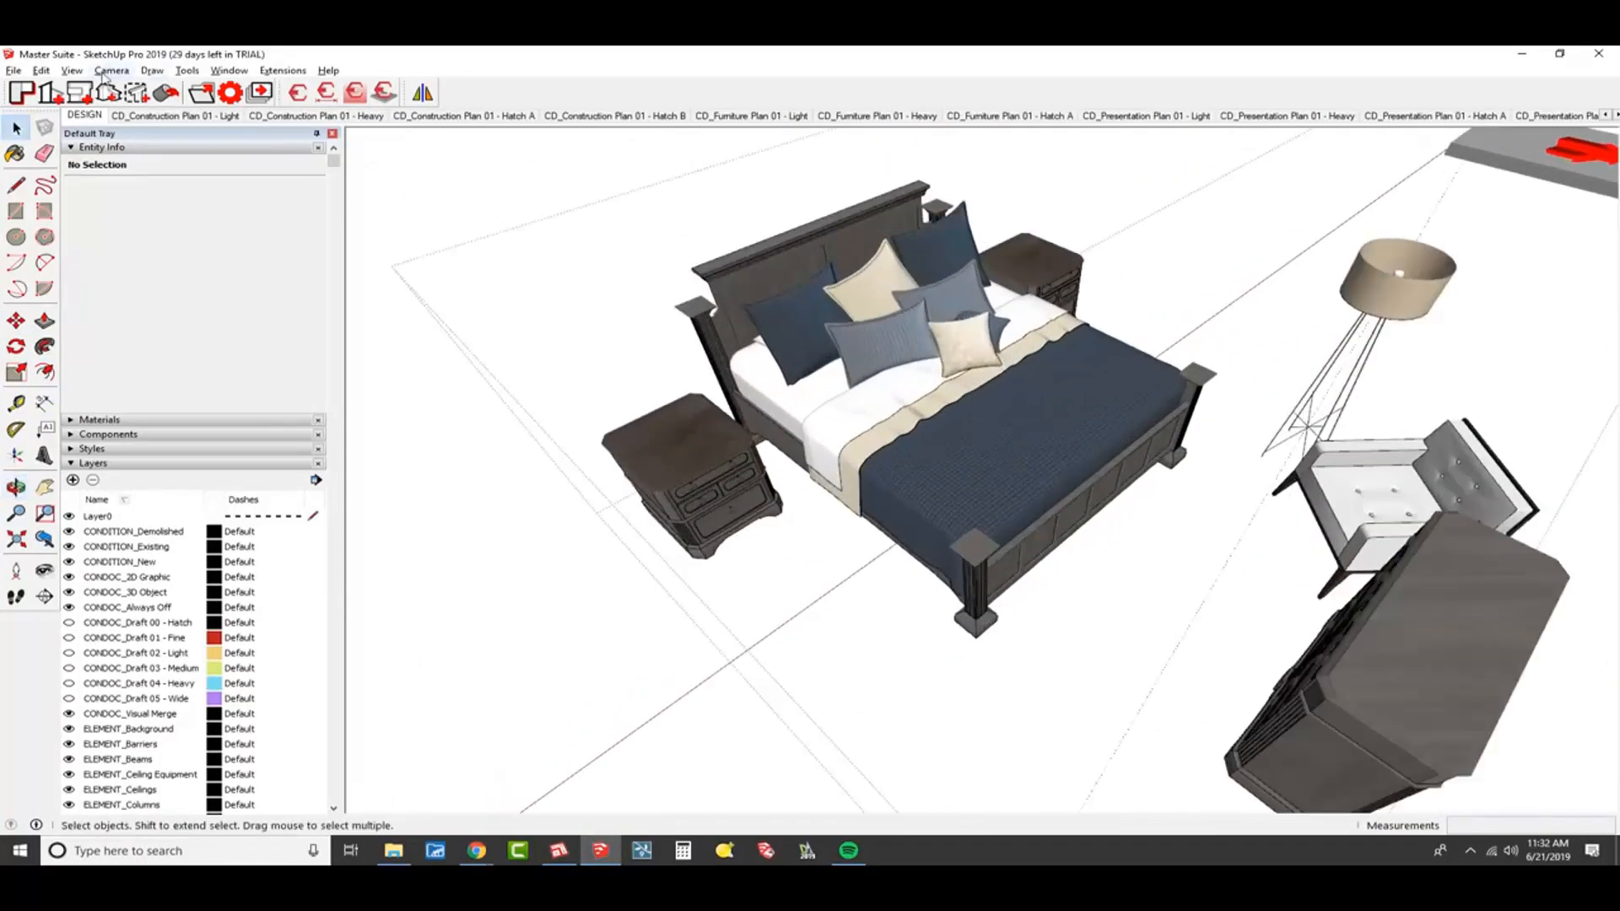
- Show hidden geometry, inspect the mesh of the bed and its pillows from several angles, and select the bed group
click(72, 70)
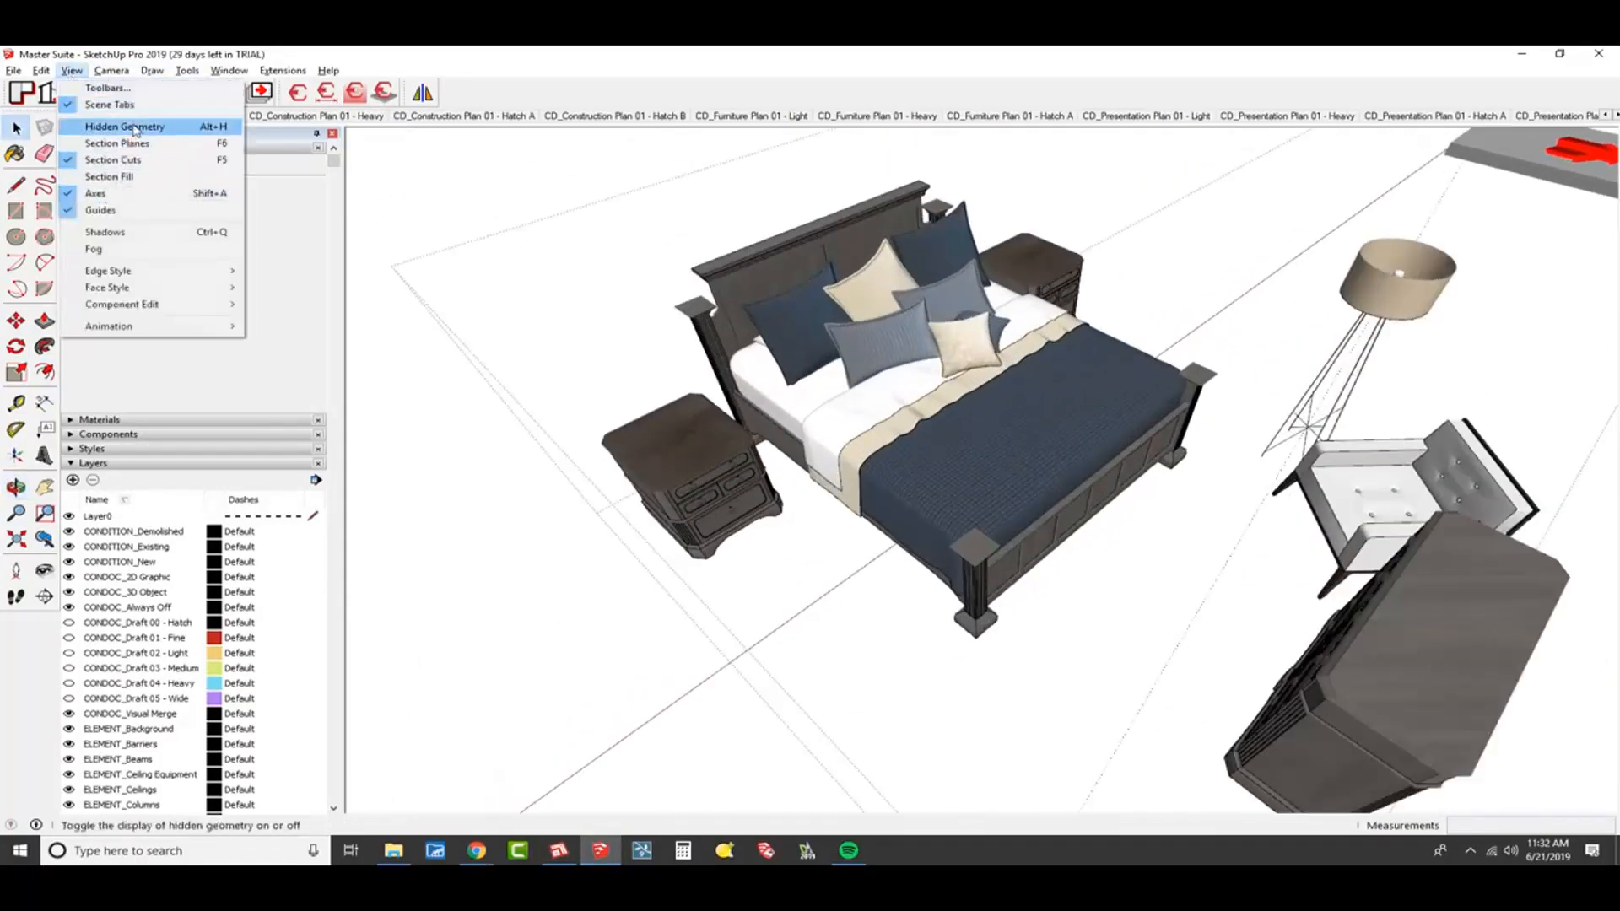
click(132, 127)
scroll(759, 320, up, 3)
middle_drag(810, 337, 983, 456)
scroll(1071, 478, up, 2)
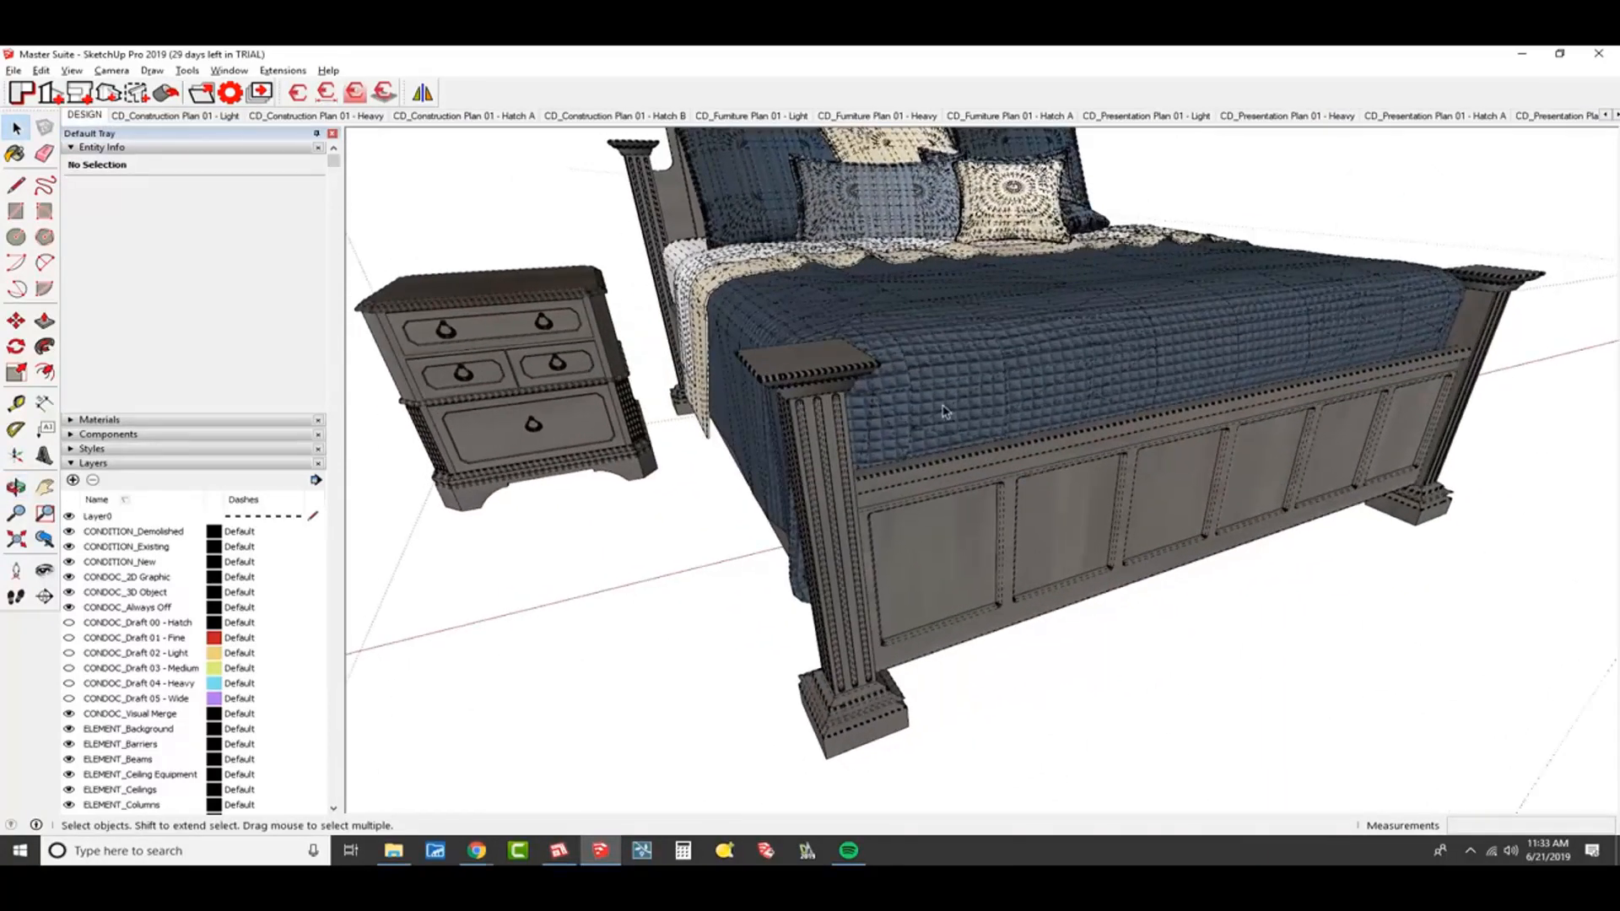
scroll(945, 412, down, 1)
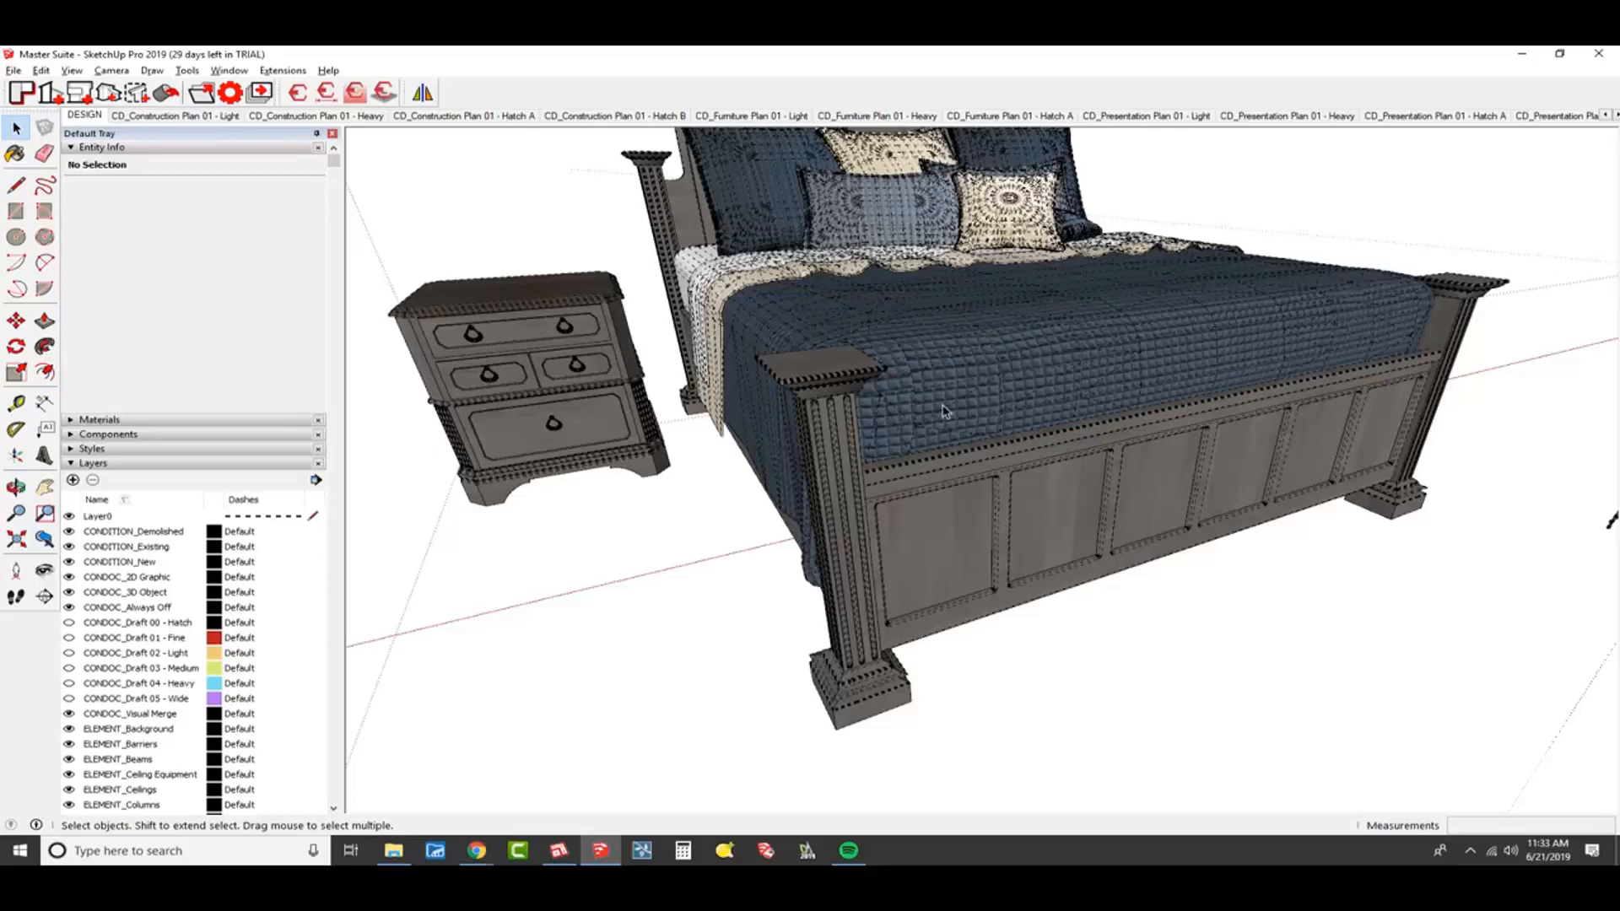
scroll(557, 393, down, 4)
middle_drag(602, 410, 1298, 373)
middle_drag(1385, 317, 884, 392)
scroll(1018, 420, down, 3)
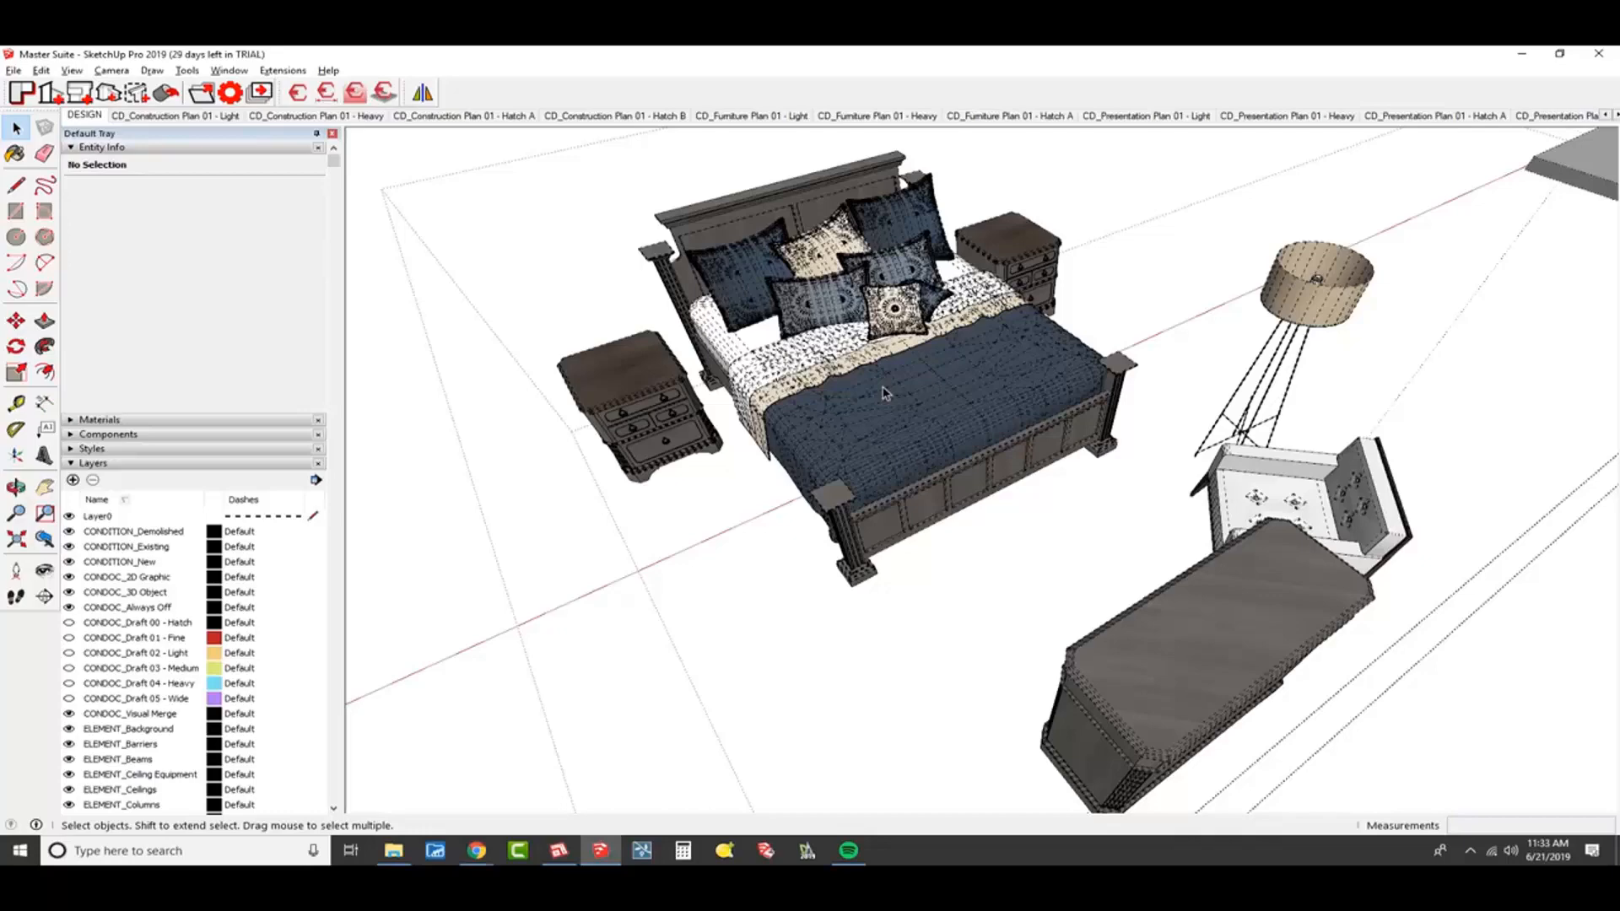
middle_drag(928, 409, 924, 454)
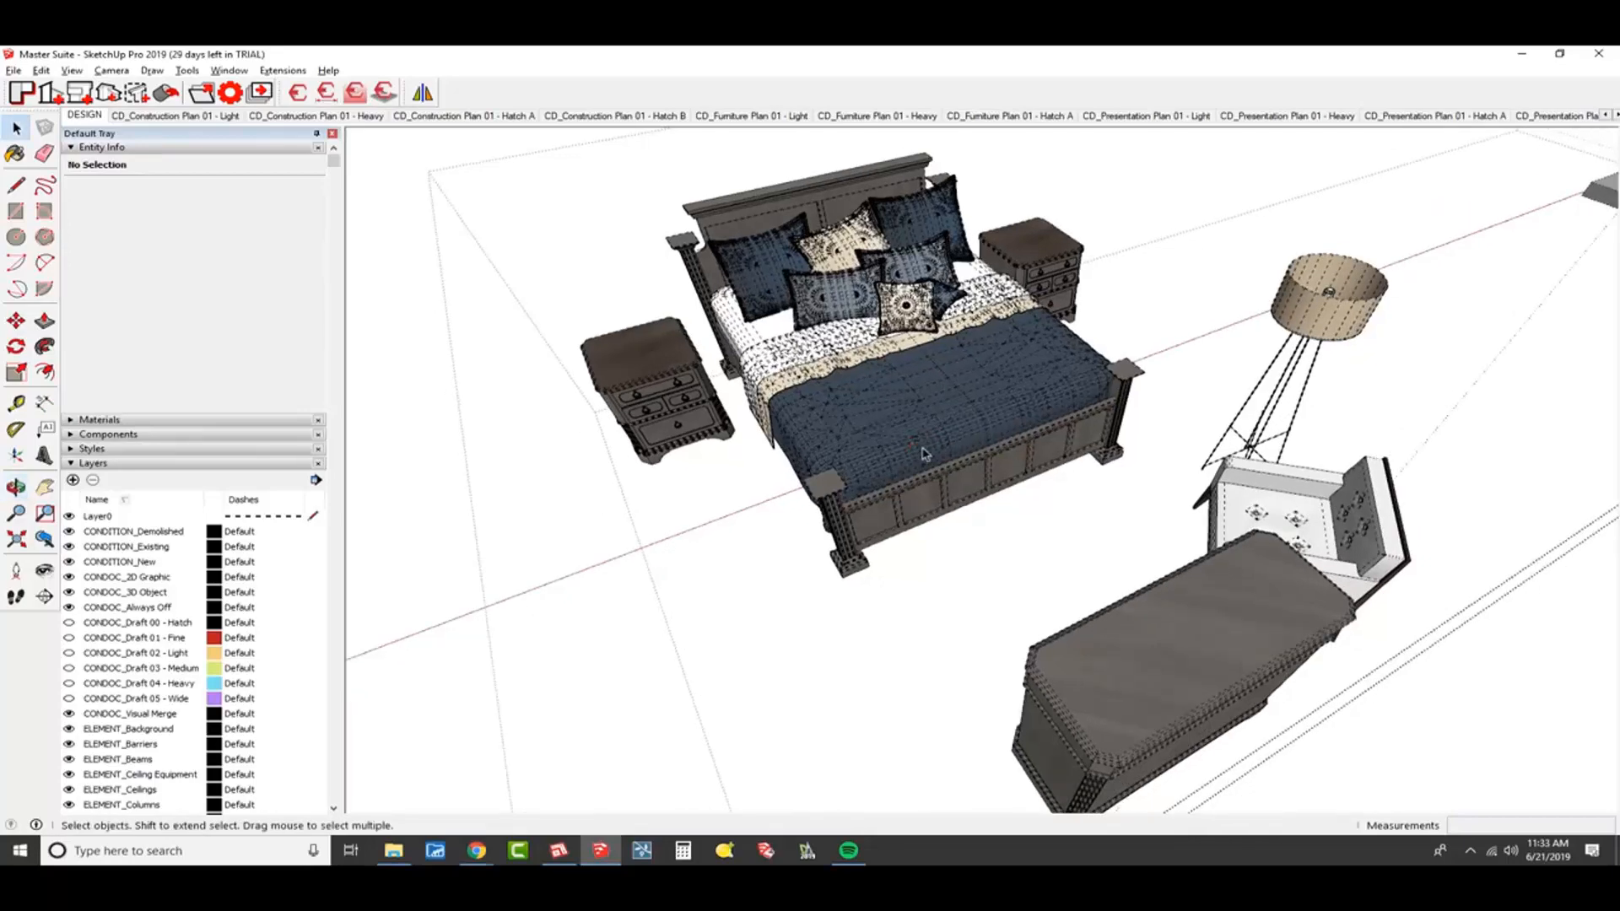
click(923, 445)
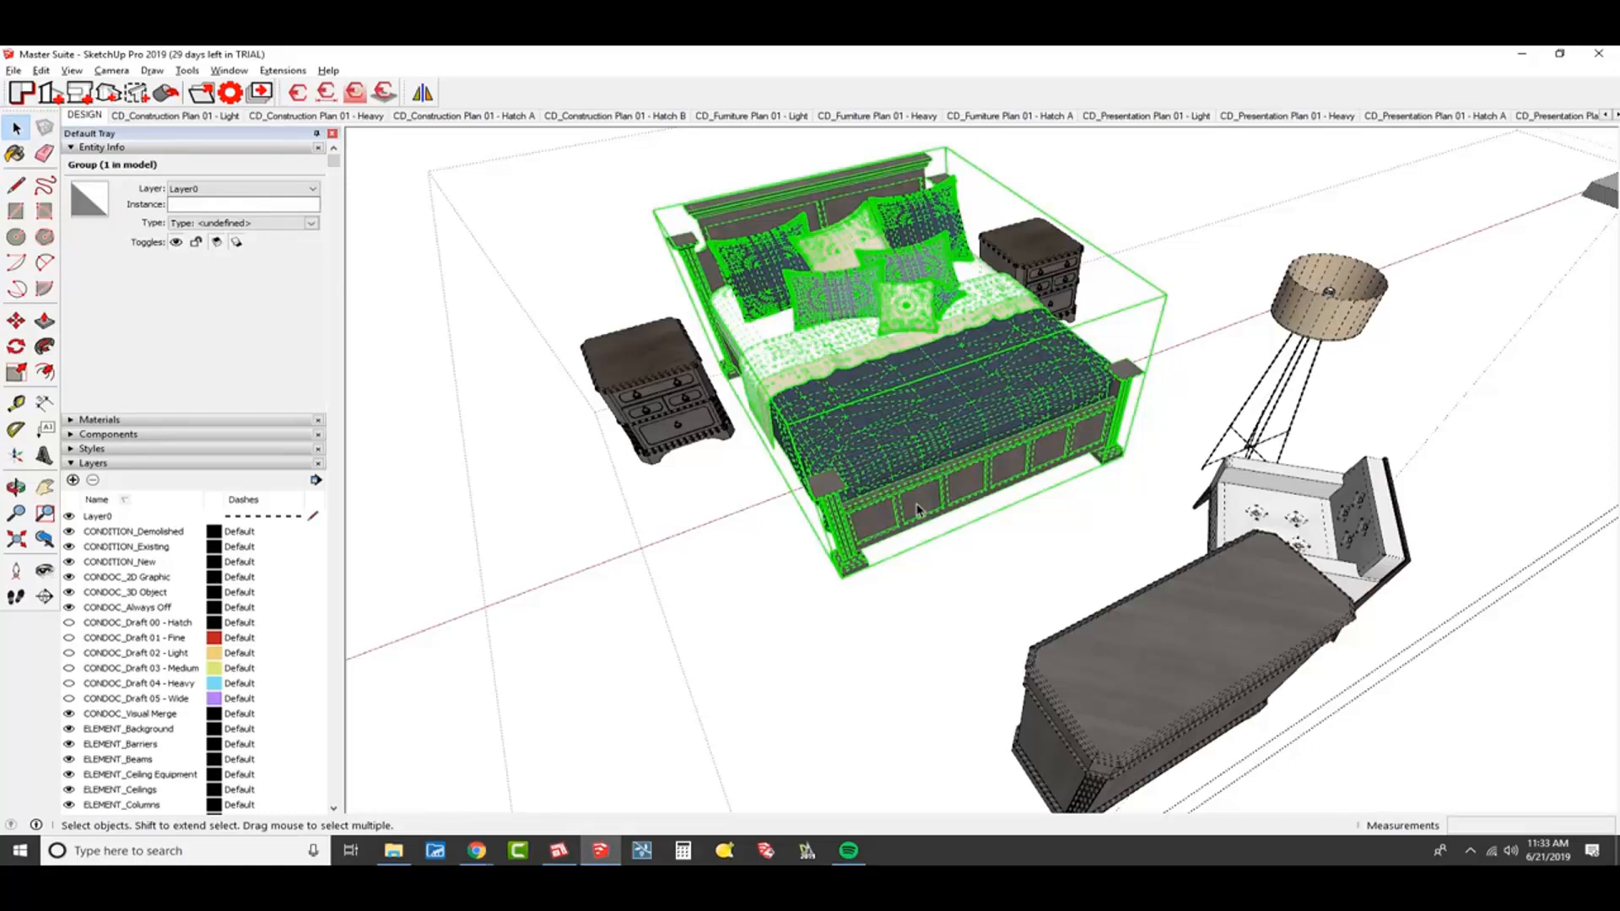
- Switch to LayOut and examine the bed and pillow linework in the black-and-white Furniture Plan on Page 2
key(alt+Tab)
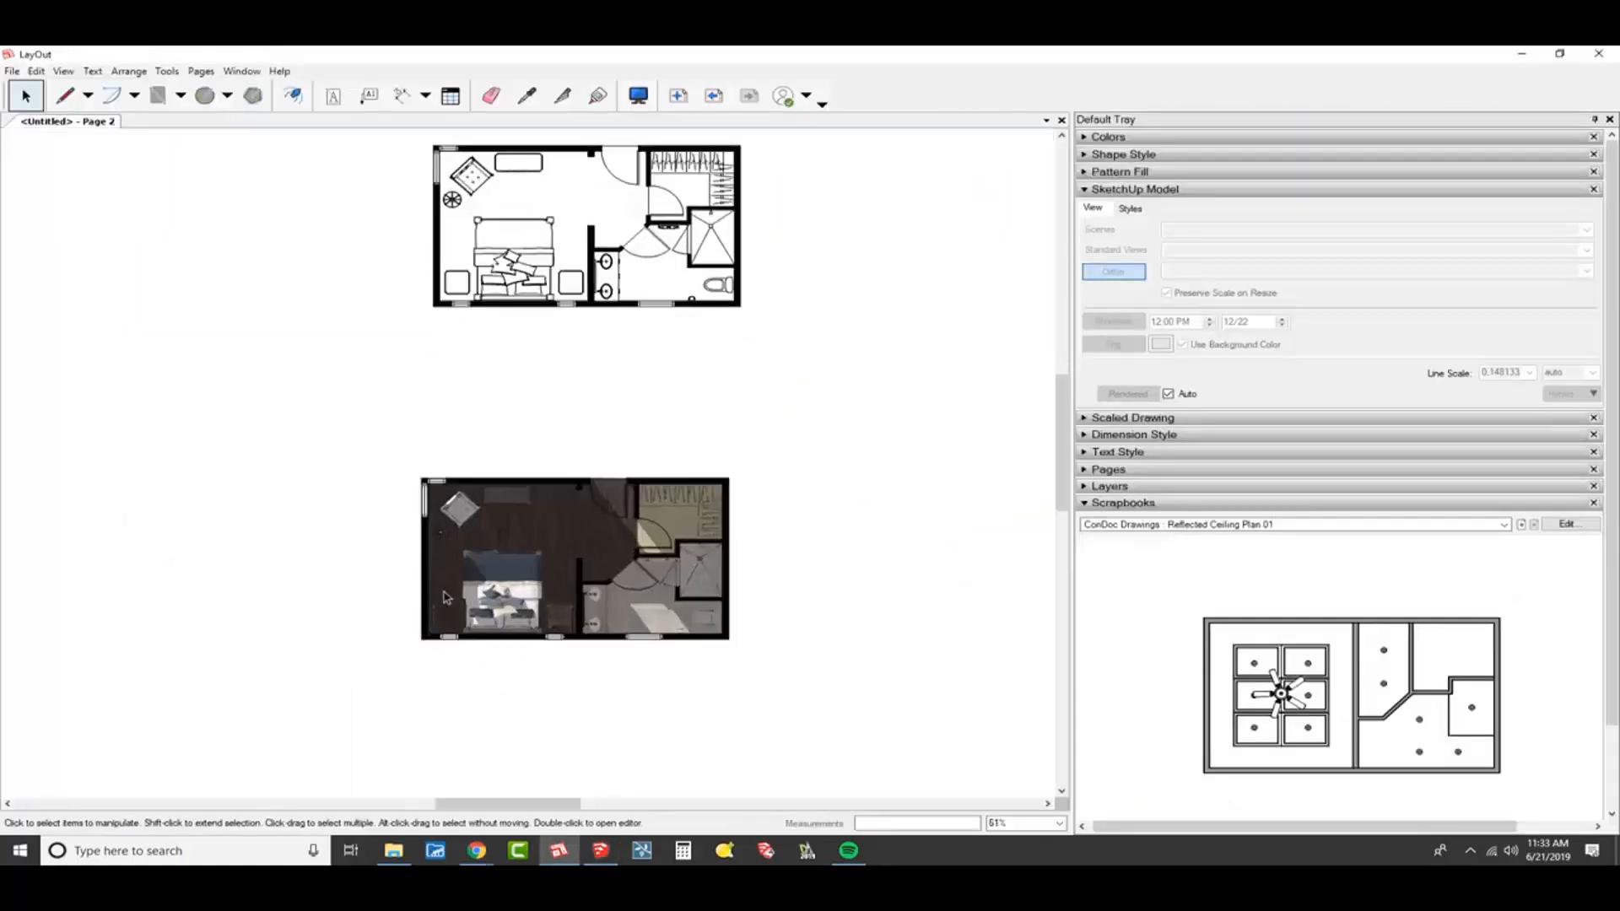
scroll(521, 210, up, 5)
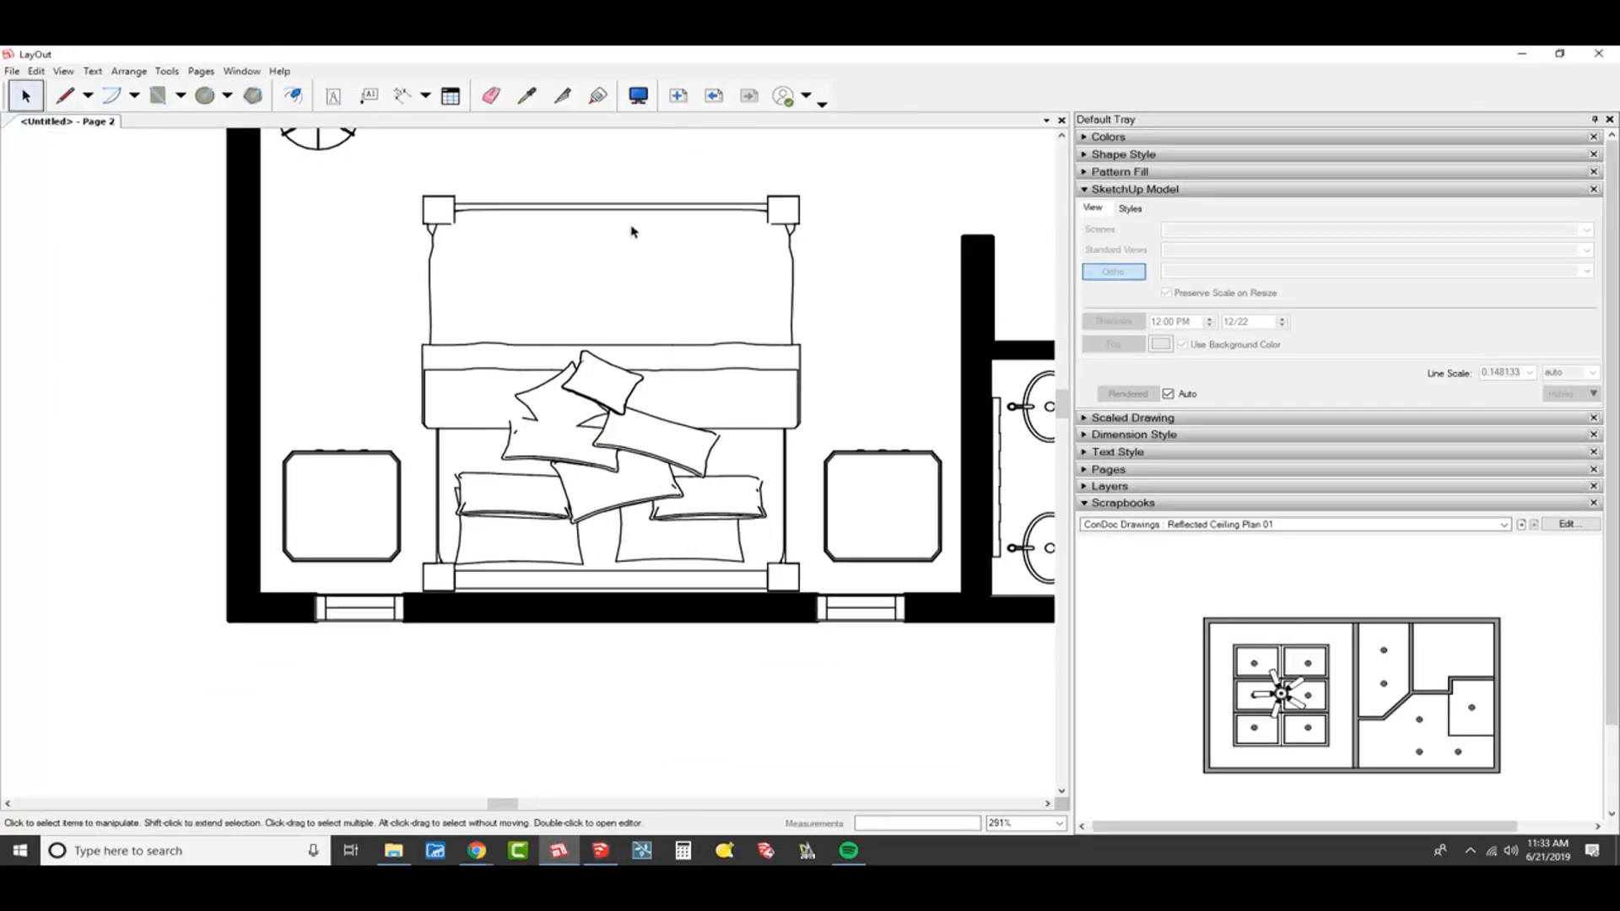
scroll(801, 507, up, 2)
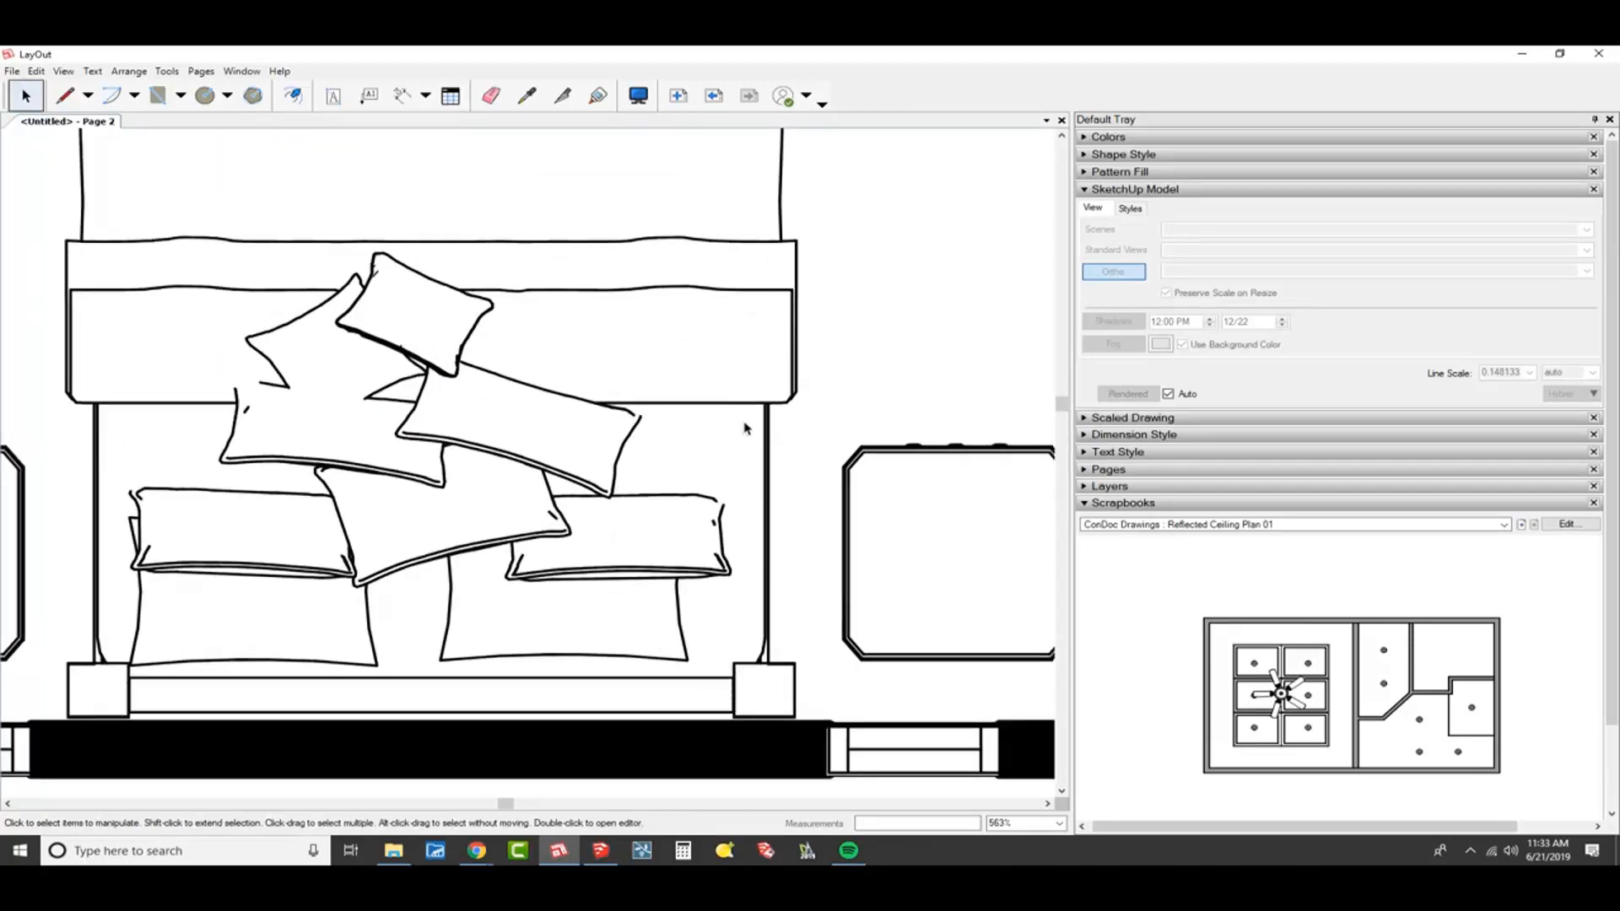
scroll(744, 428, down, 4)
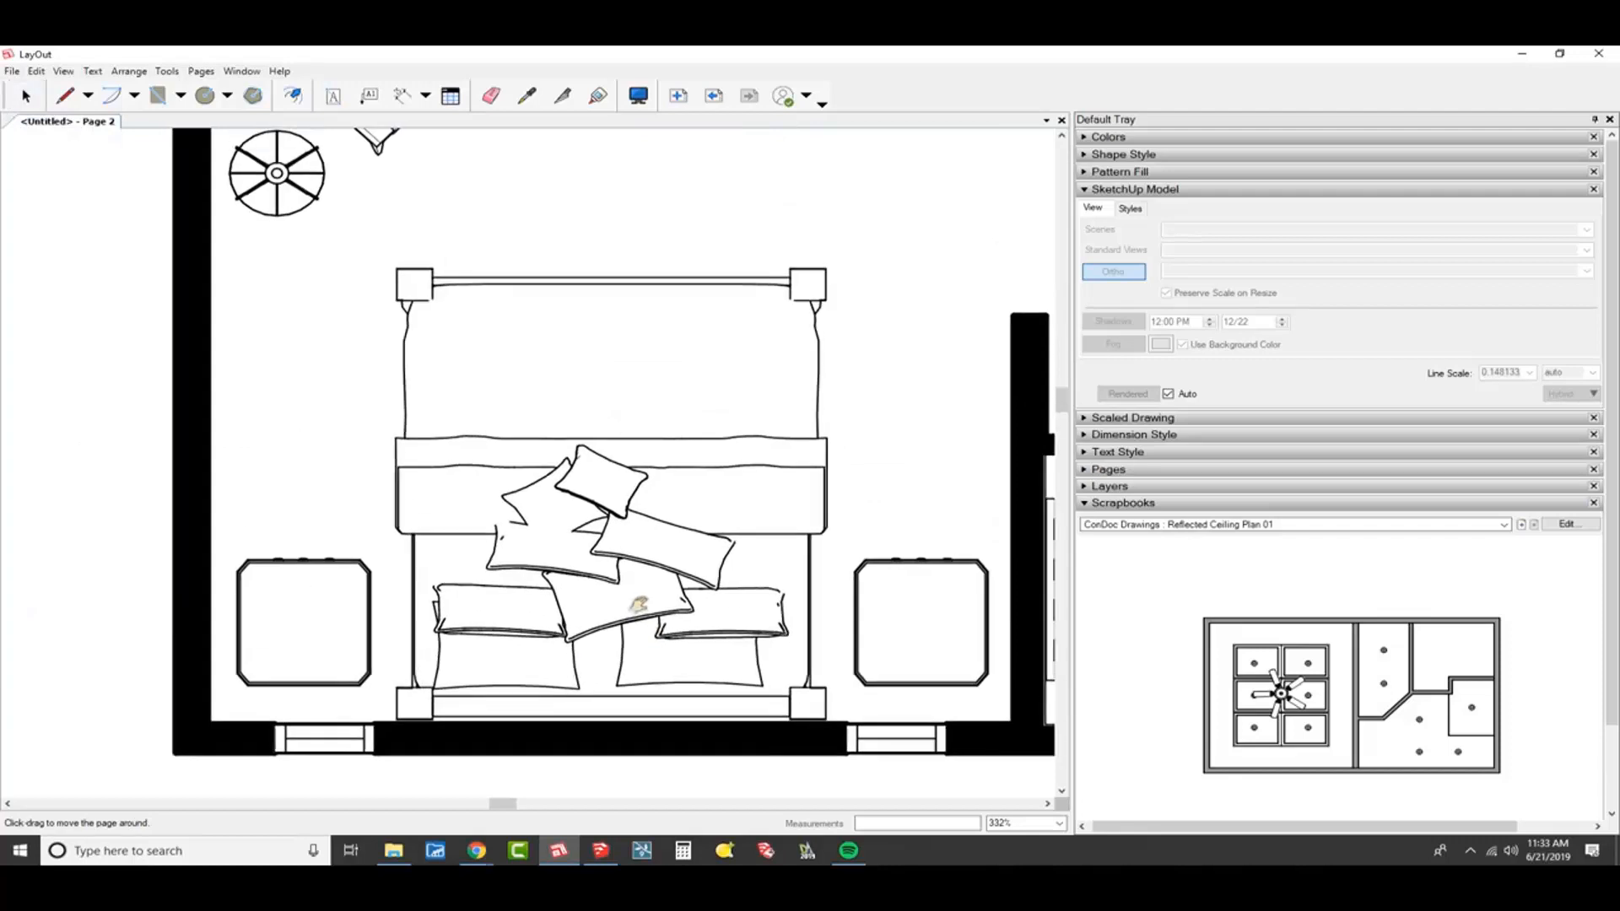
scroll(640, 613, up, 1)
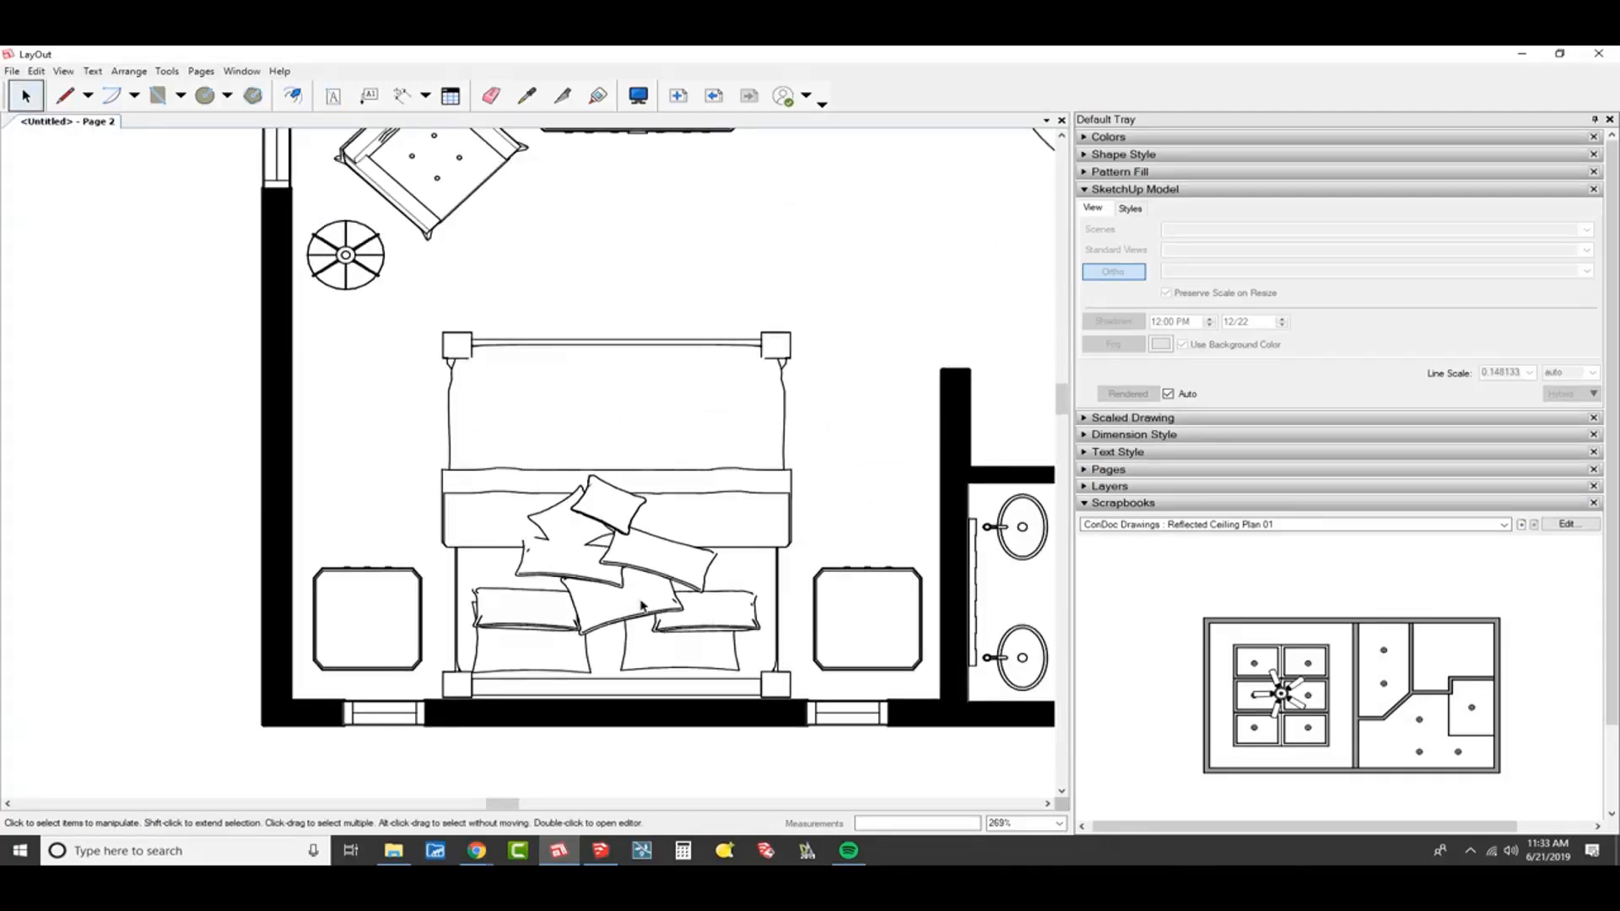
- Switch back to SketchUp and open the nightstand component beside the bed for editing
key(alt+Tab)
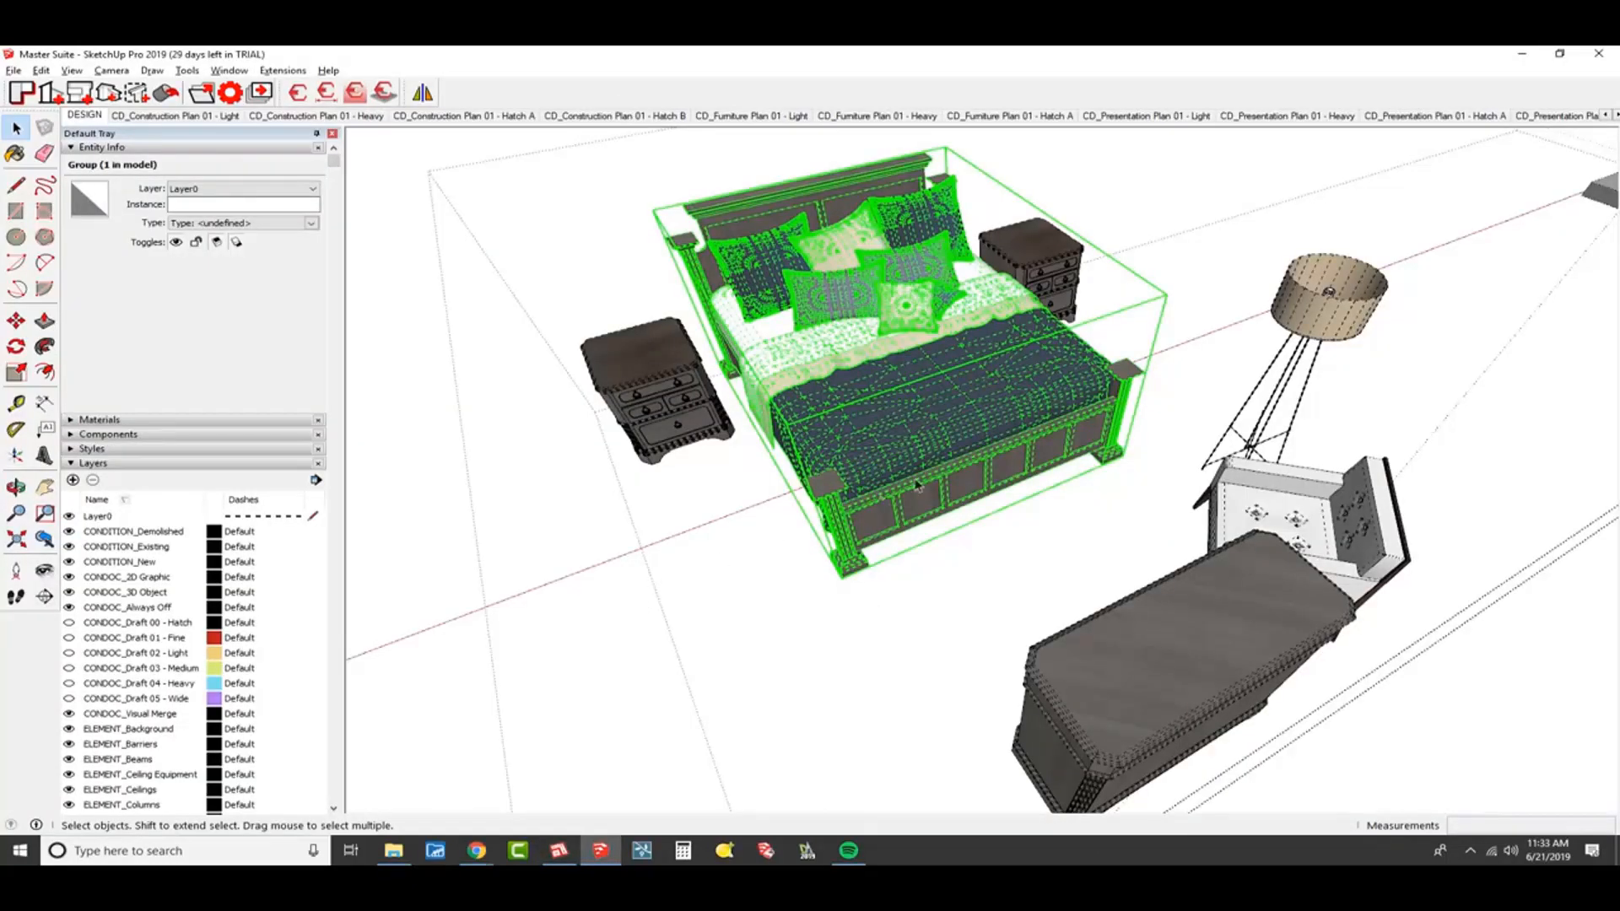
scroll(844, 355, up, 5)
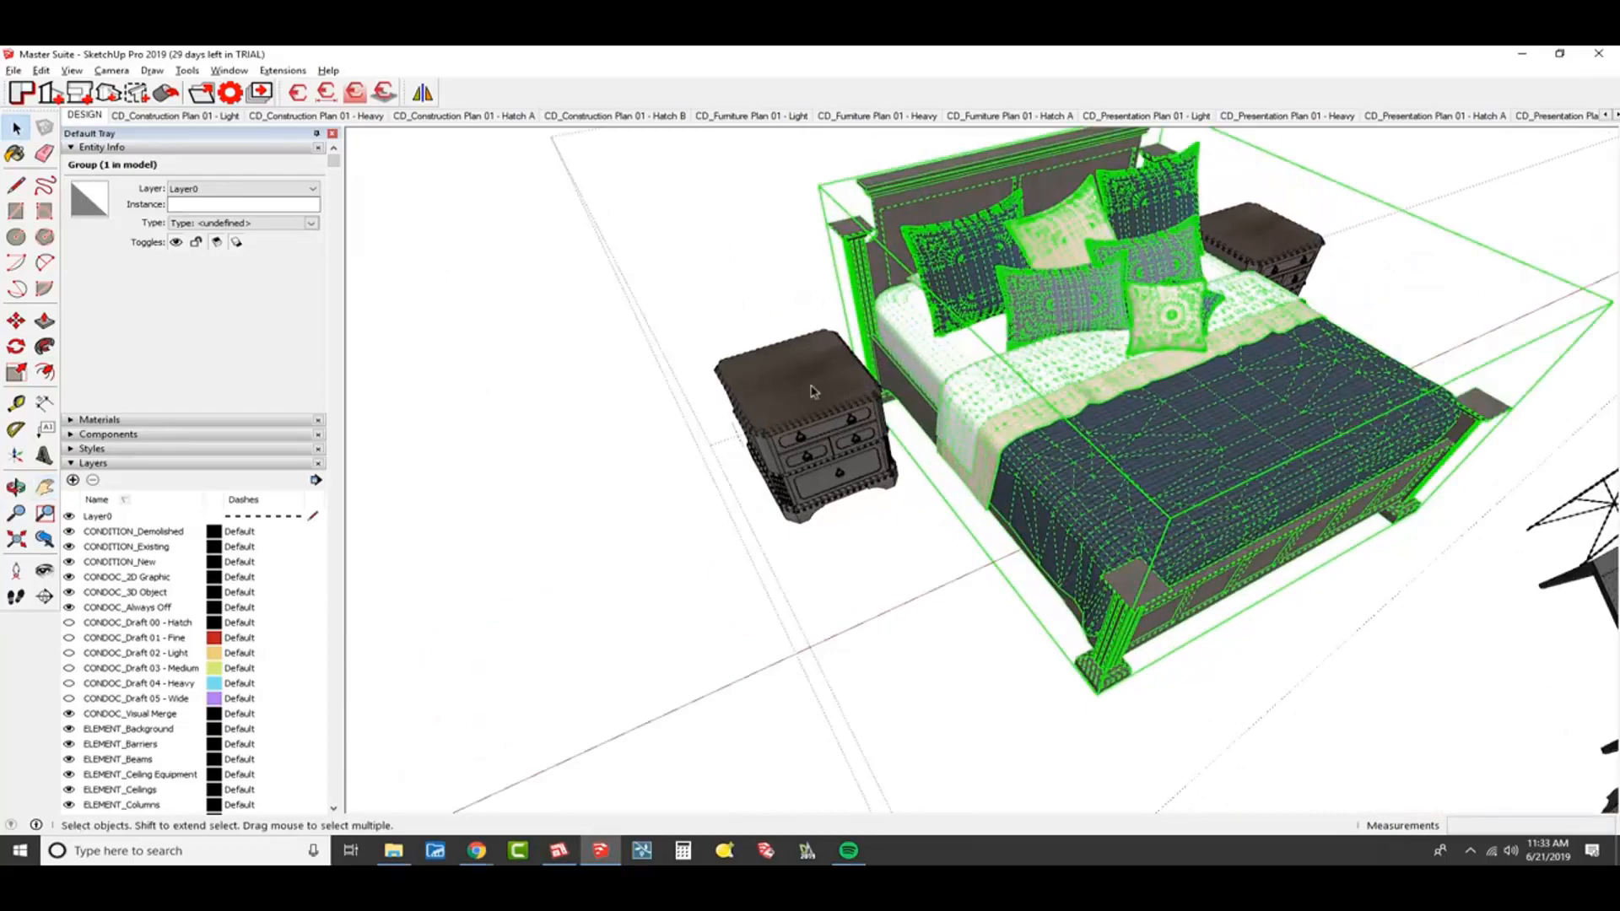
click(812, 390)
scroll(802, 388, up, 4)
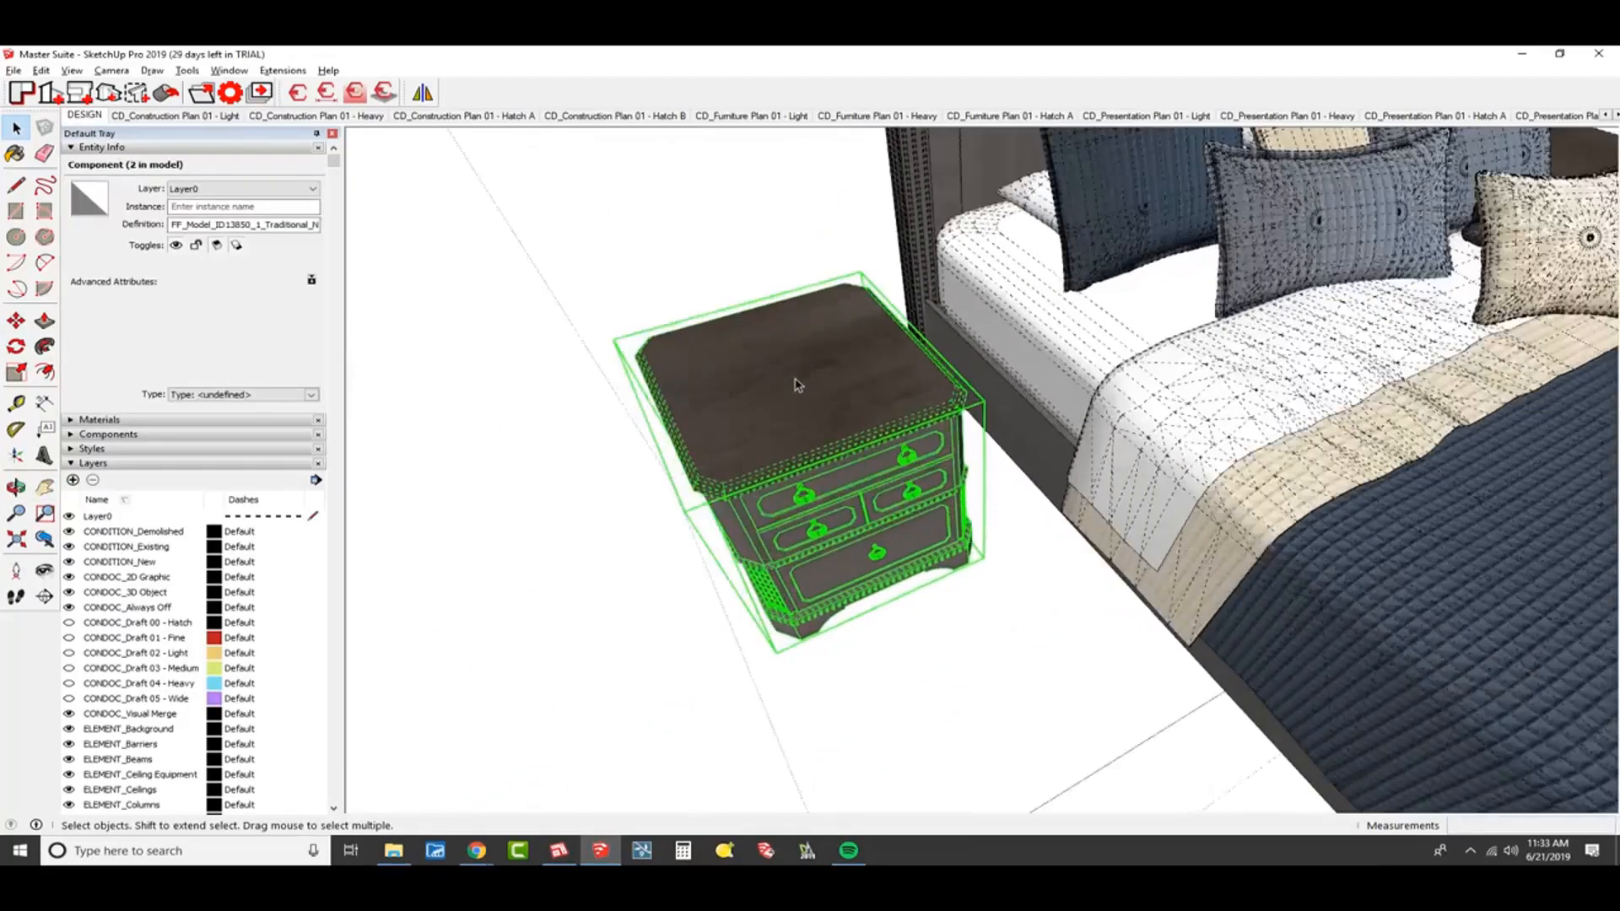
middle_drag(795, 386, 797, 398)
double_click(796, 409)
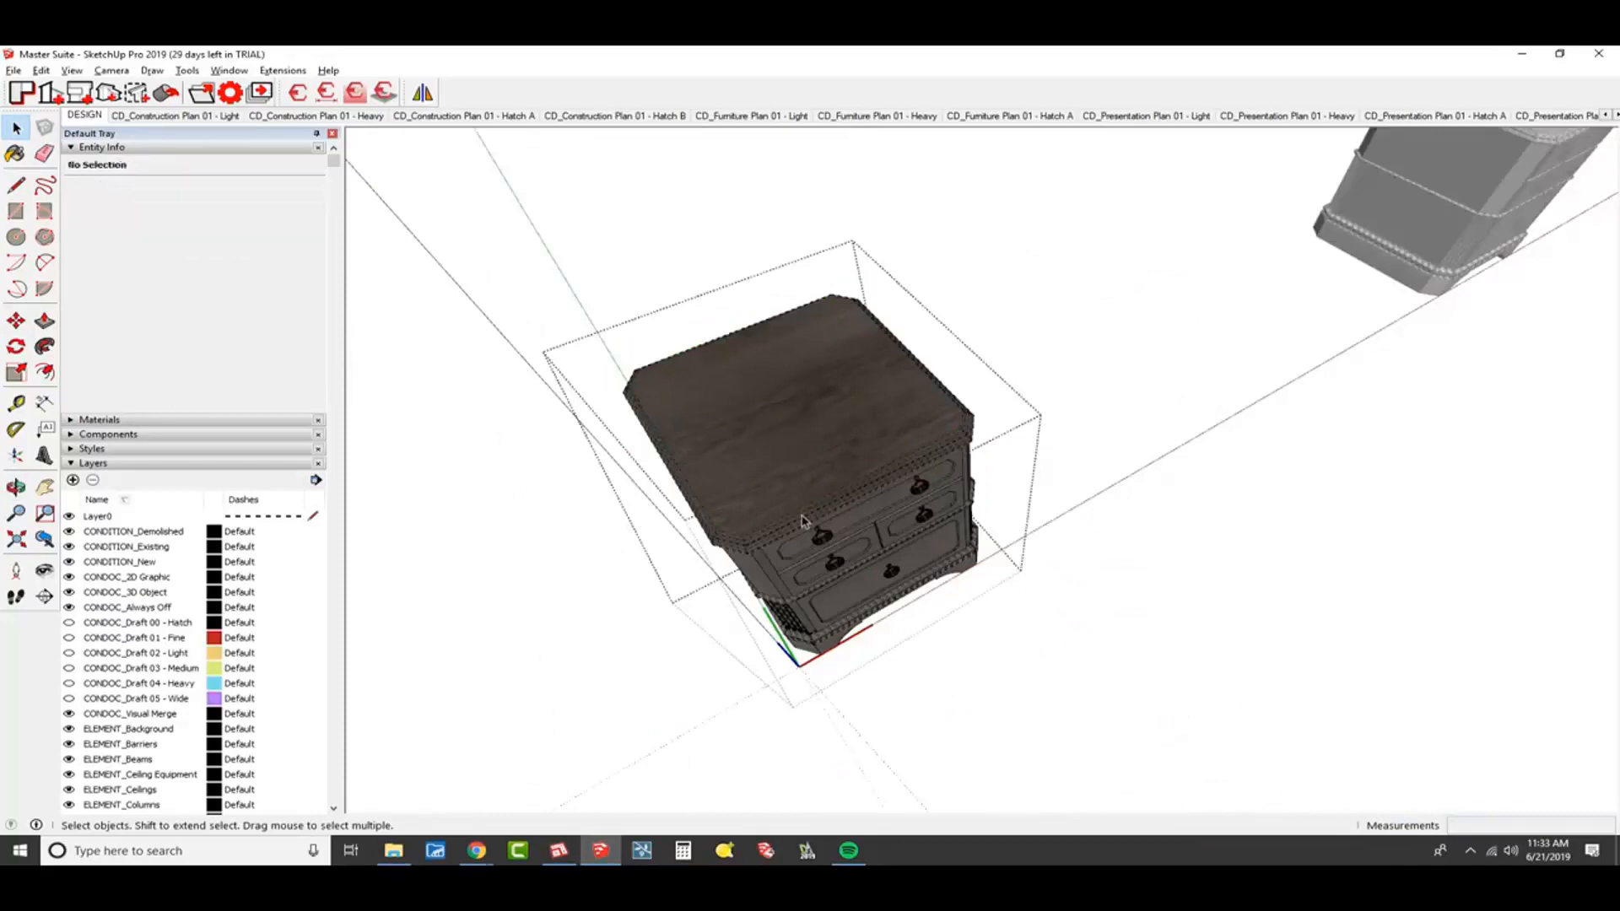
scroll(775, 482, up, 2)
middle_drag(775, 484, 835, 408)
click(834, 421)
middle_drag(816, 516, 842, 460)
- Group everything inside the nightstand component and assign the group to the CONDOC_3D Object layer
key(ctrl+a)
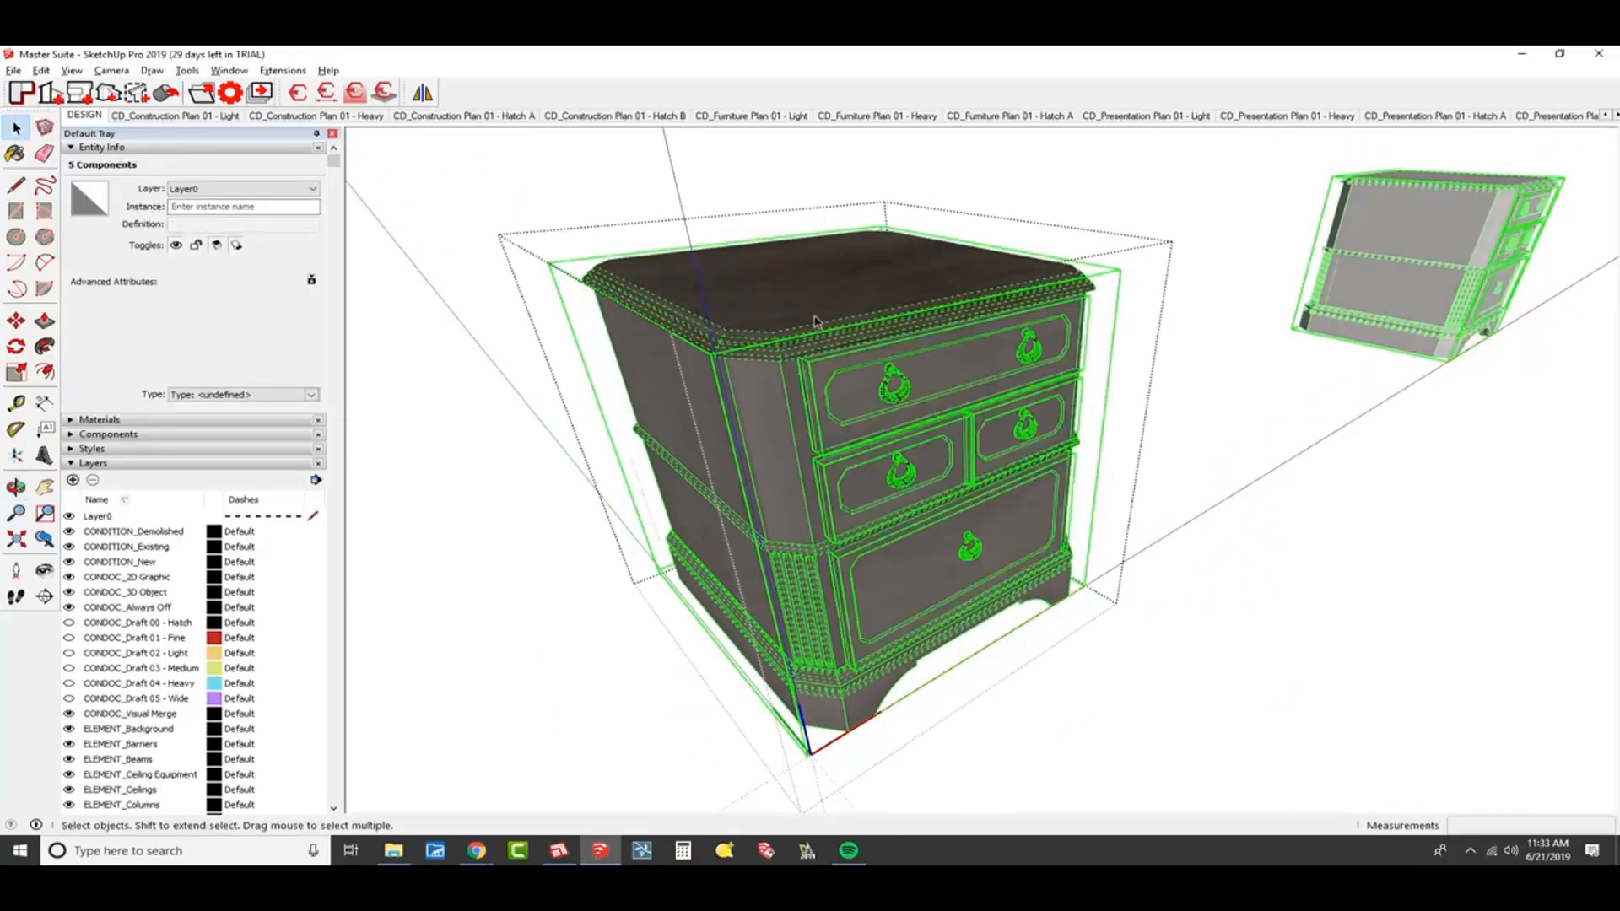
right_click(814, 321)
click(883, 470)
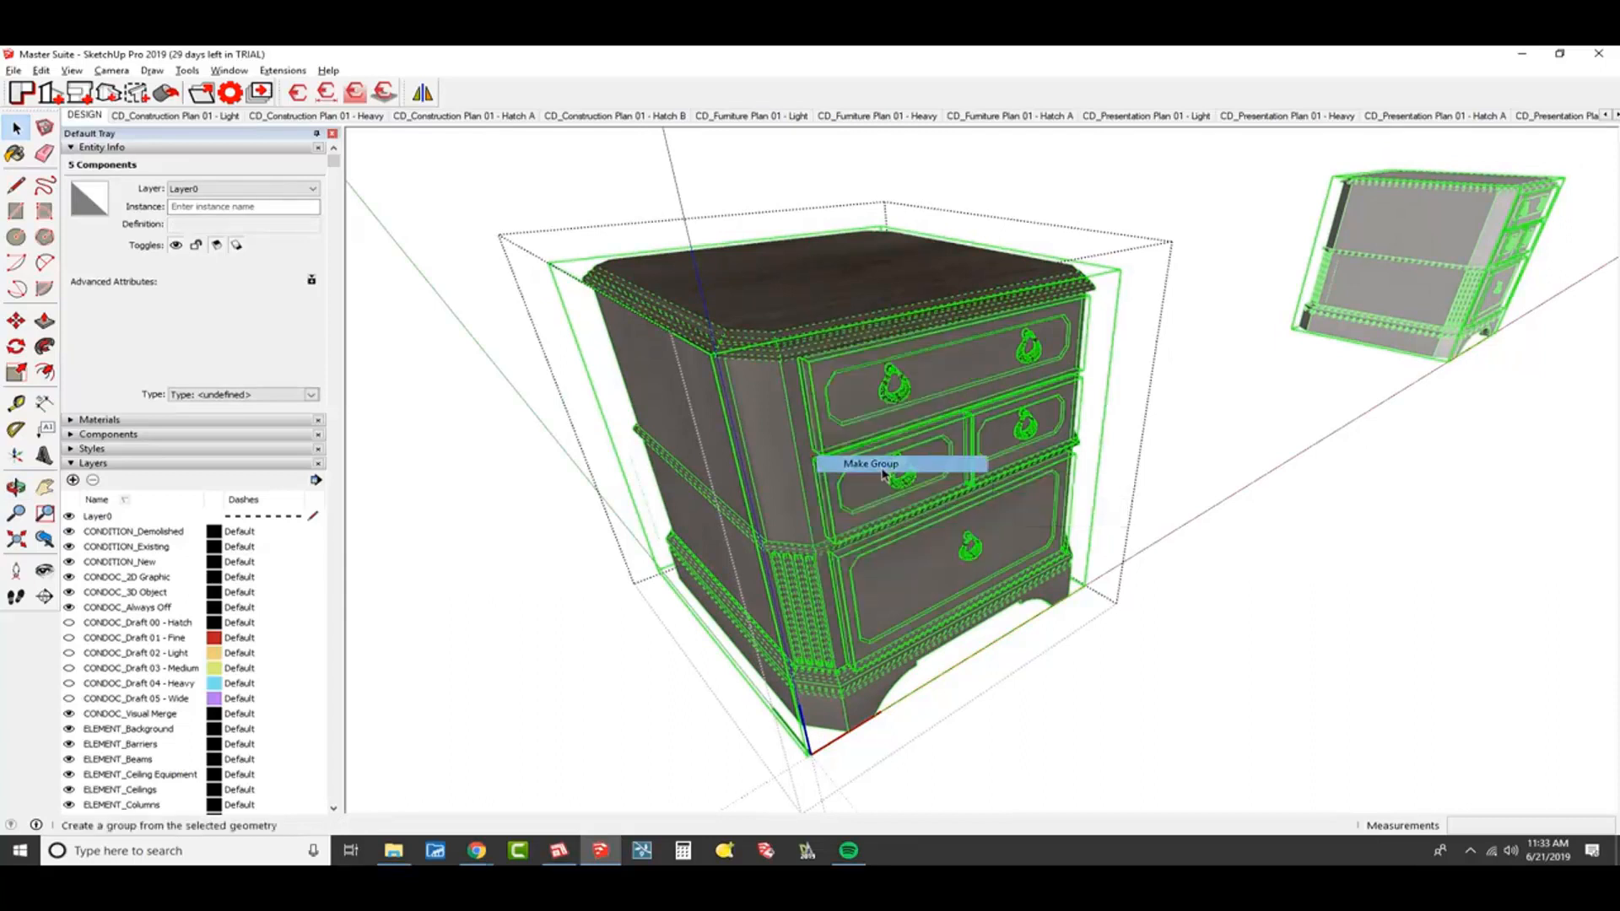
click(258, 191)
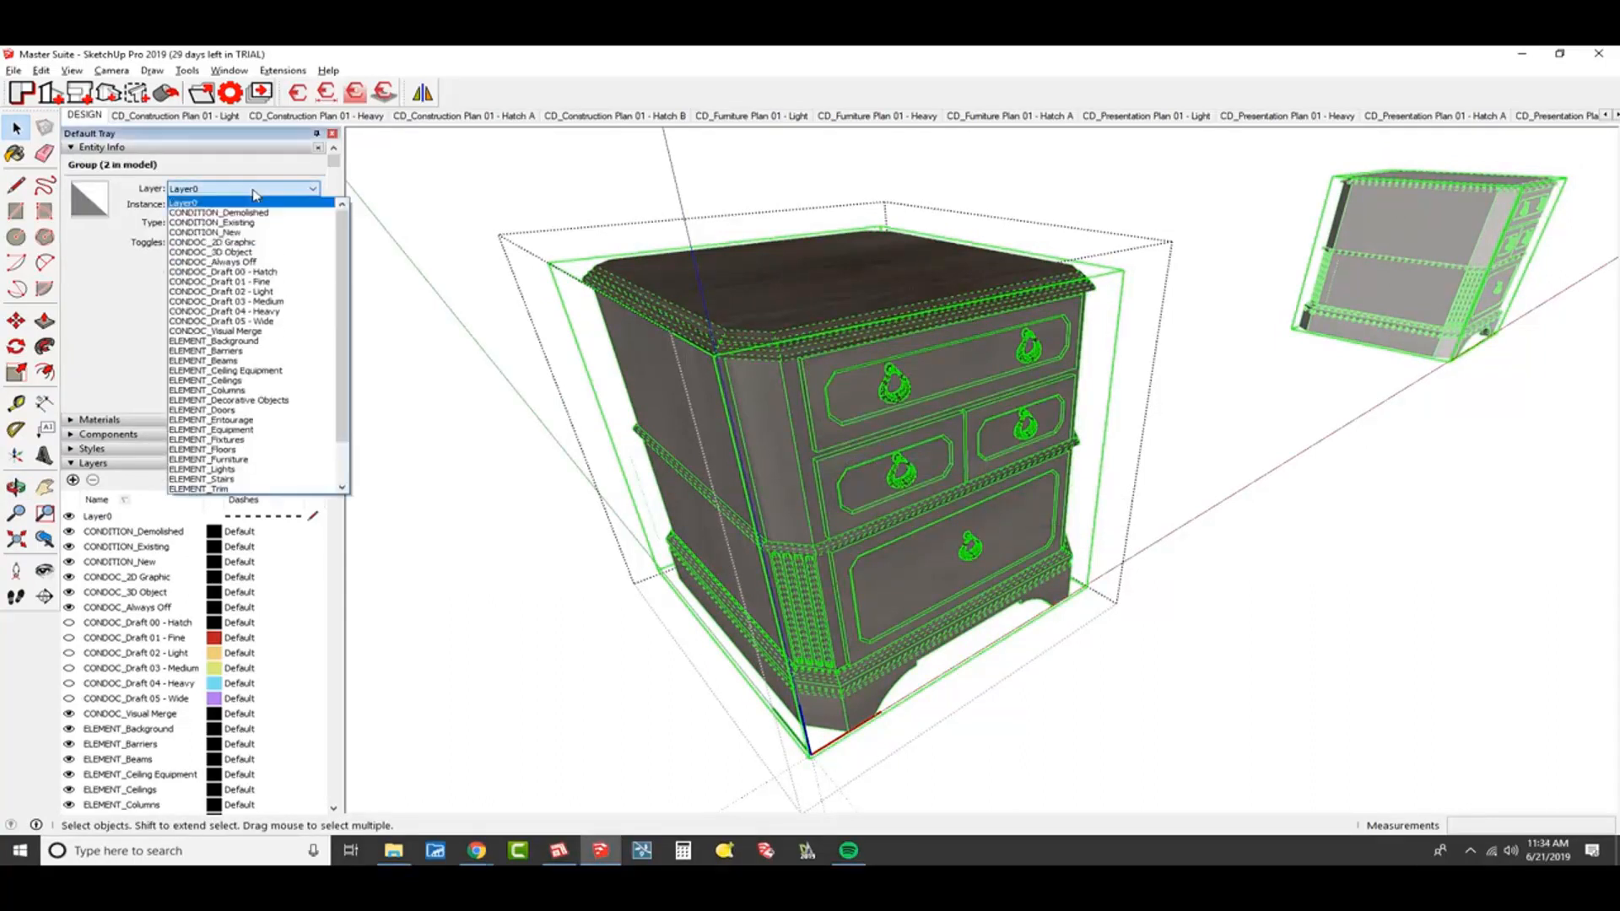
click(255, 252)
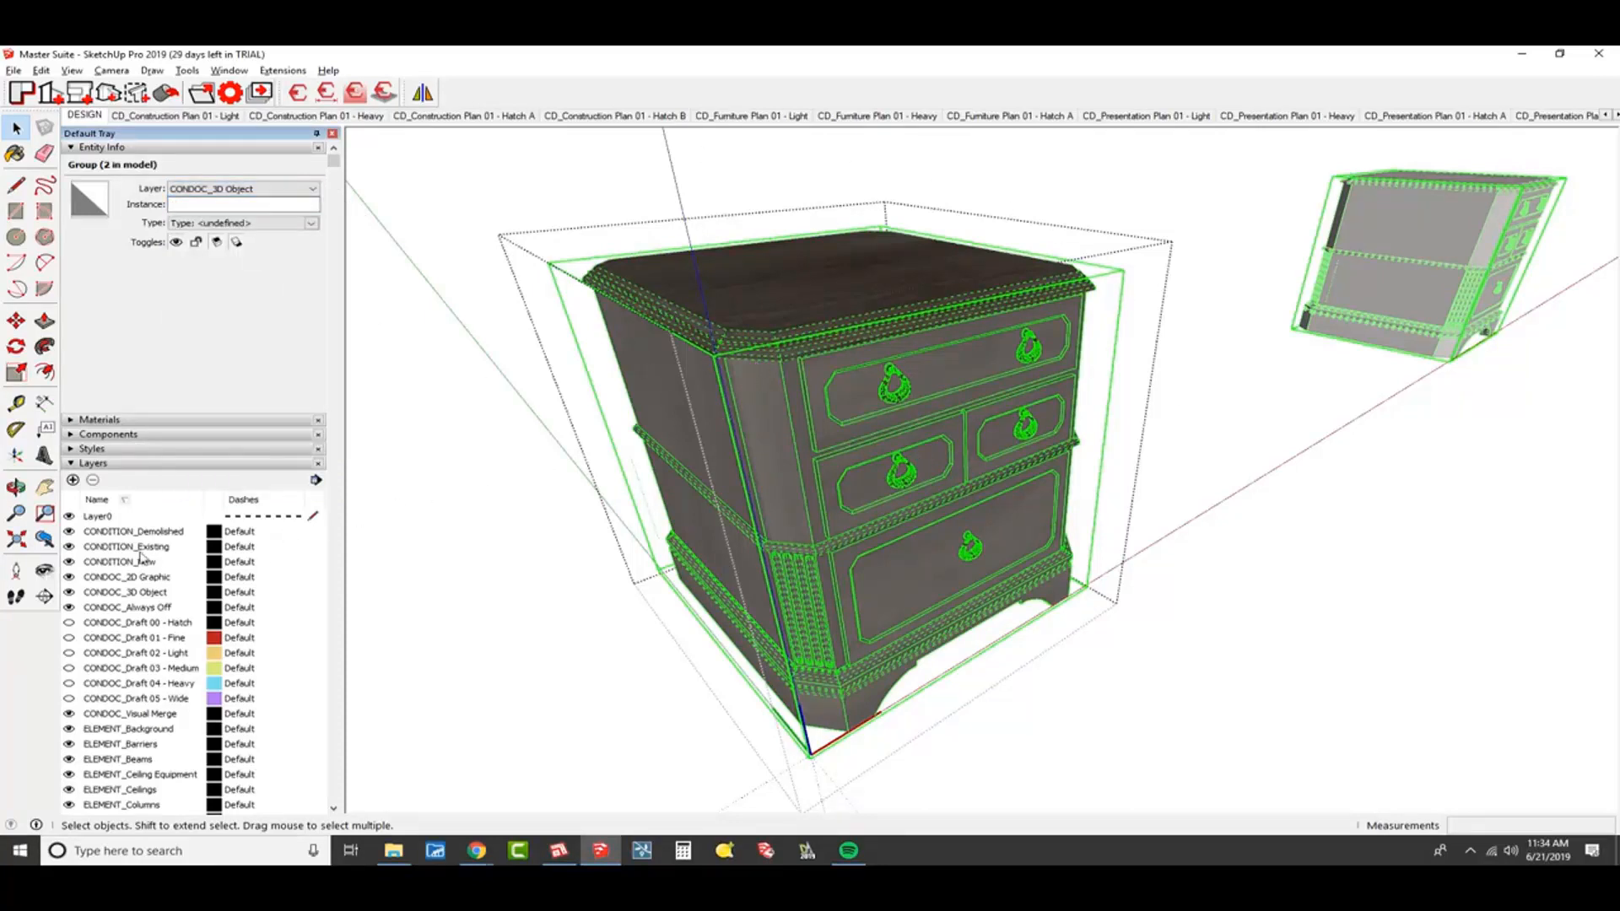
- Toggle the CONDOC_3D Object layer off and back on to check that it controls the nightstand geometry
click(69, 592)
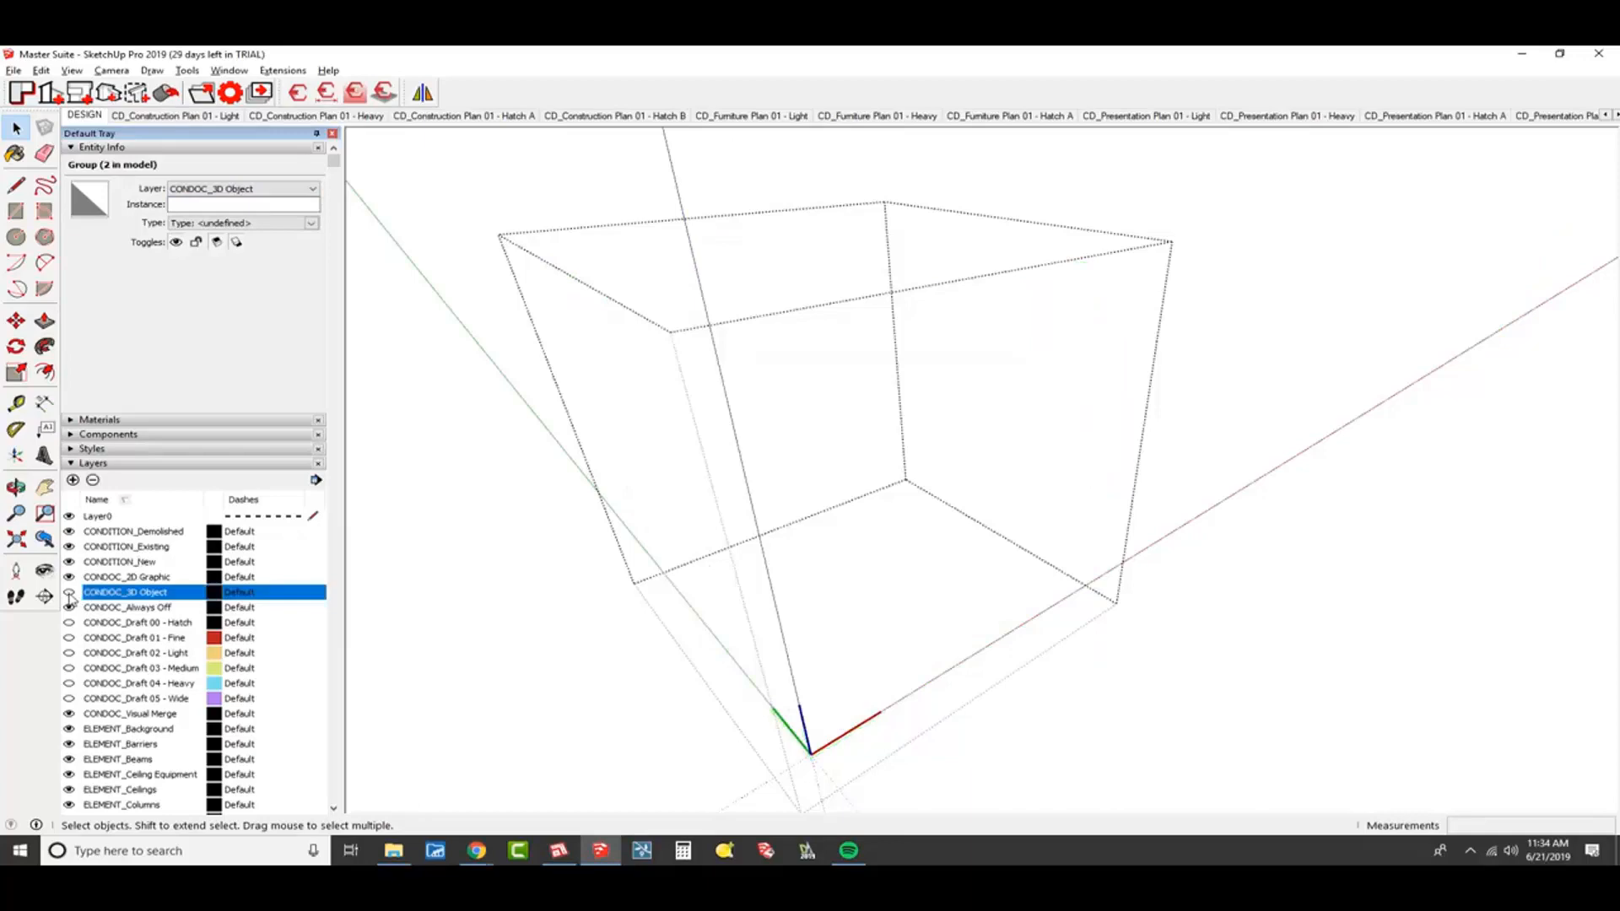
click(70, 593)
click(69, 593)
click(69, 593)
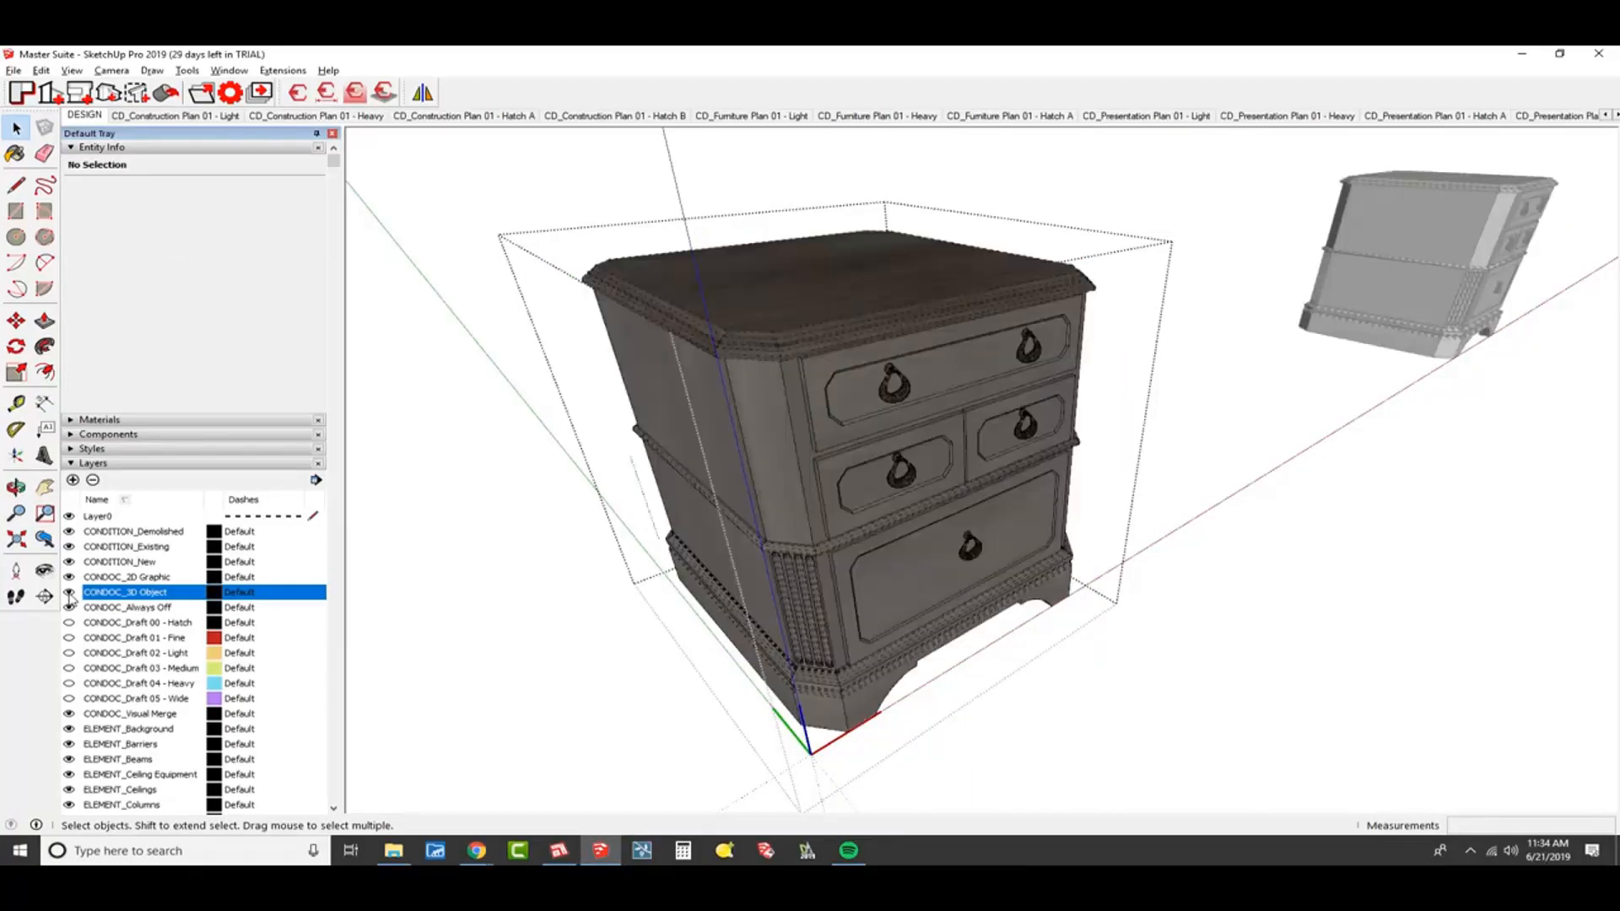
- Draw a rectangle about 1' 2 7/8" by 1' 3 29/32" on the top surface of the nightstand
middle_drag(1041, 291, 1004, 474)
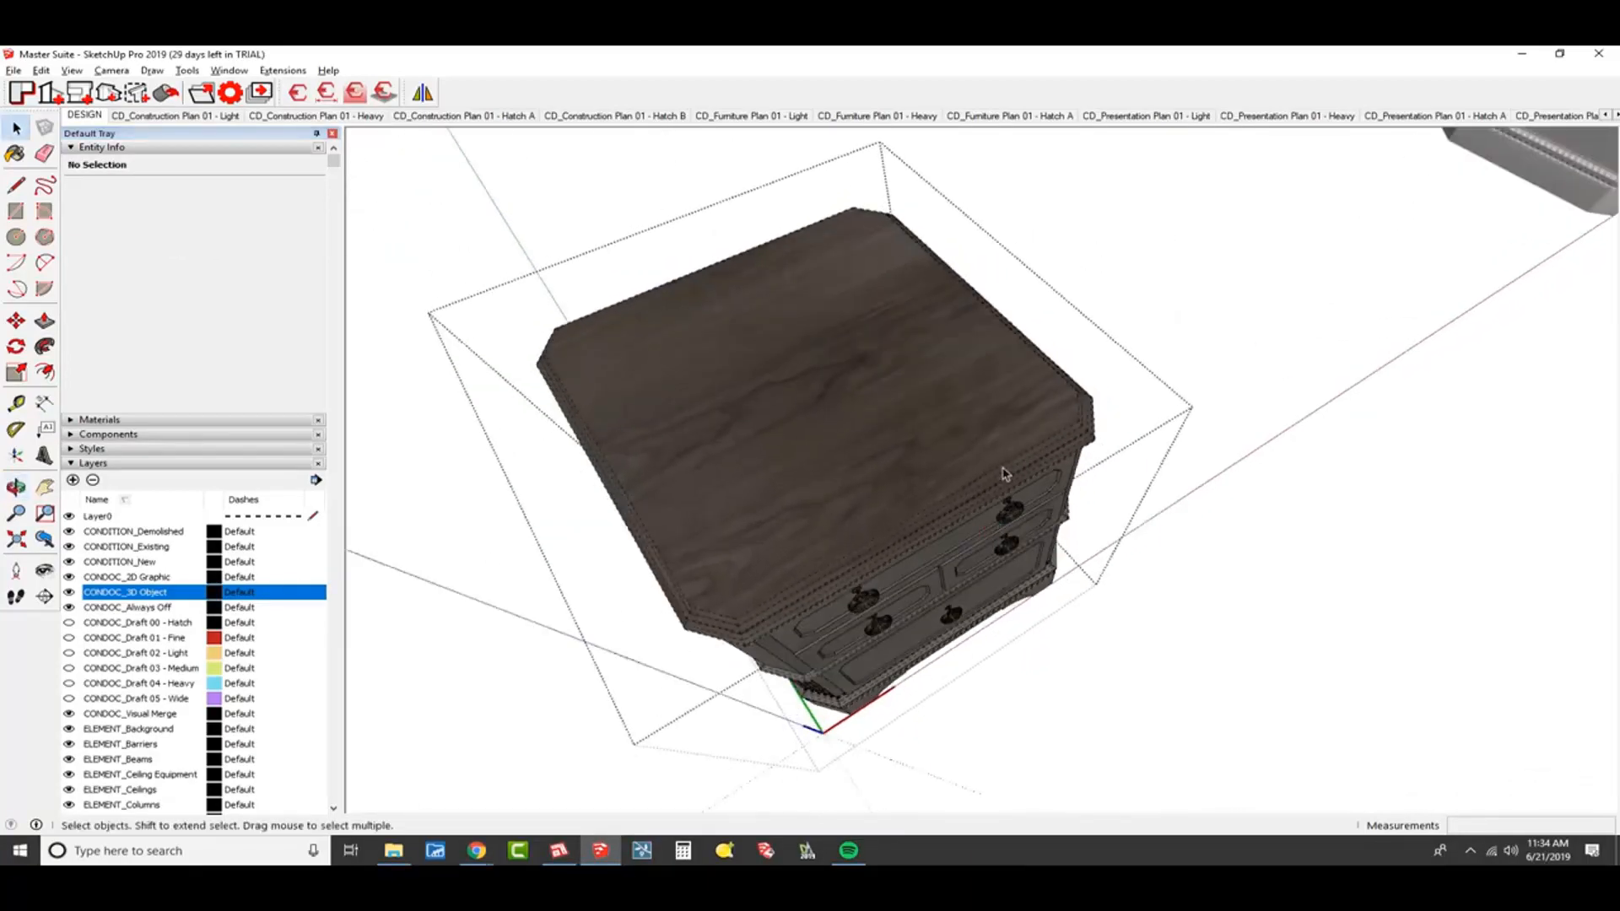
key(r)
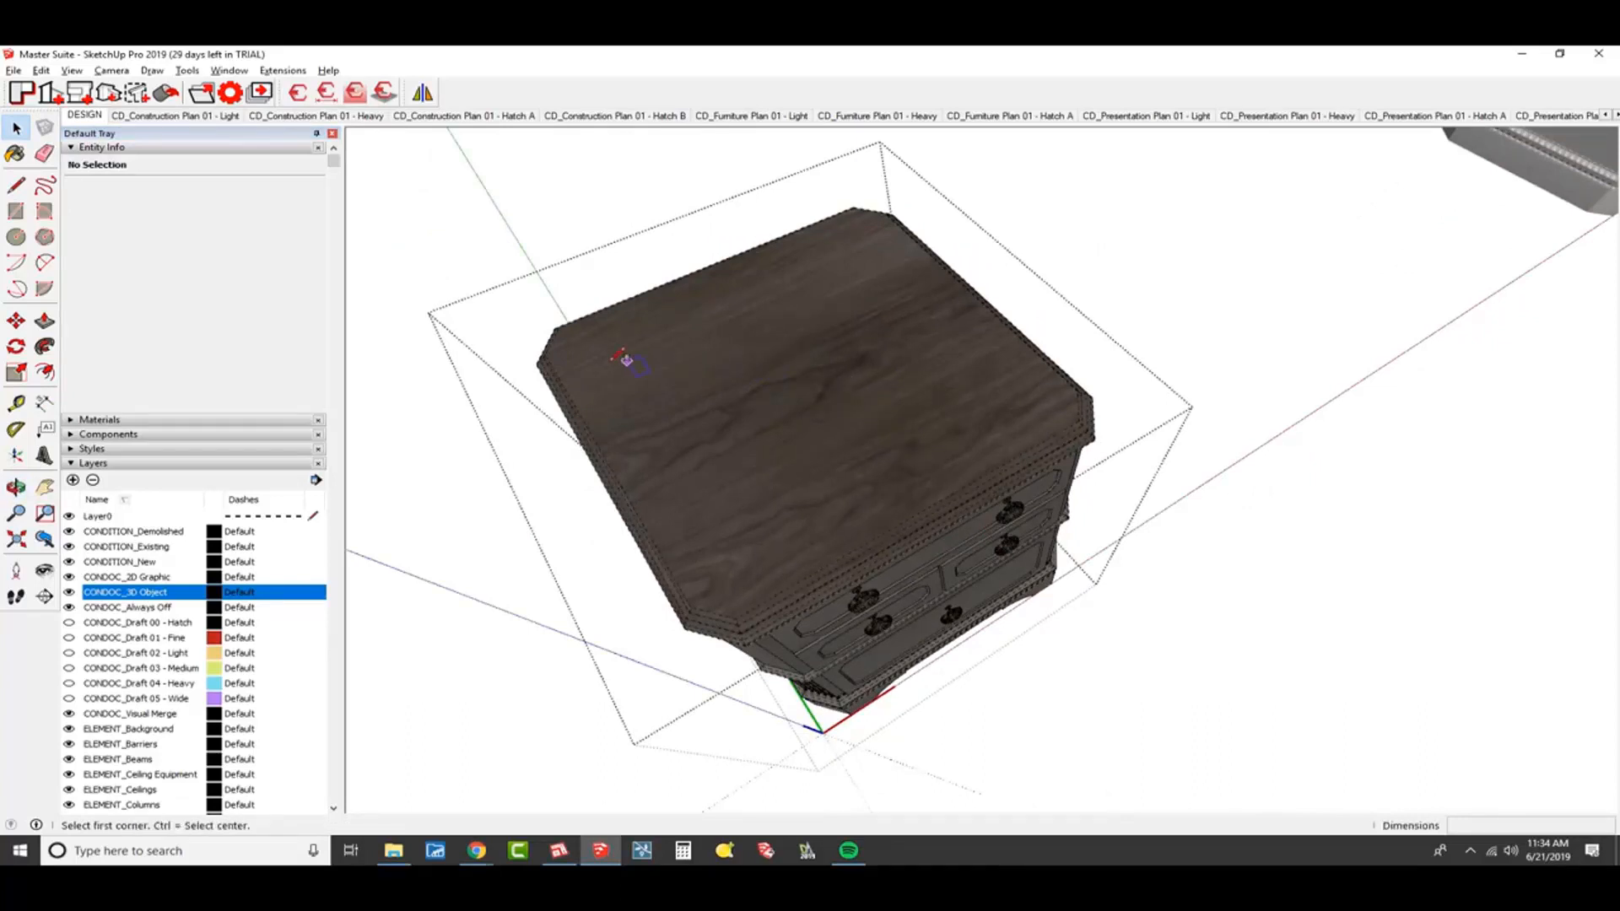
click(613, 357)
click(1002, 420)
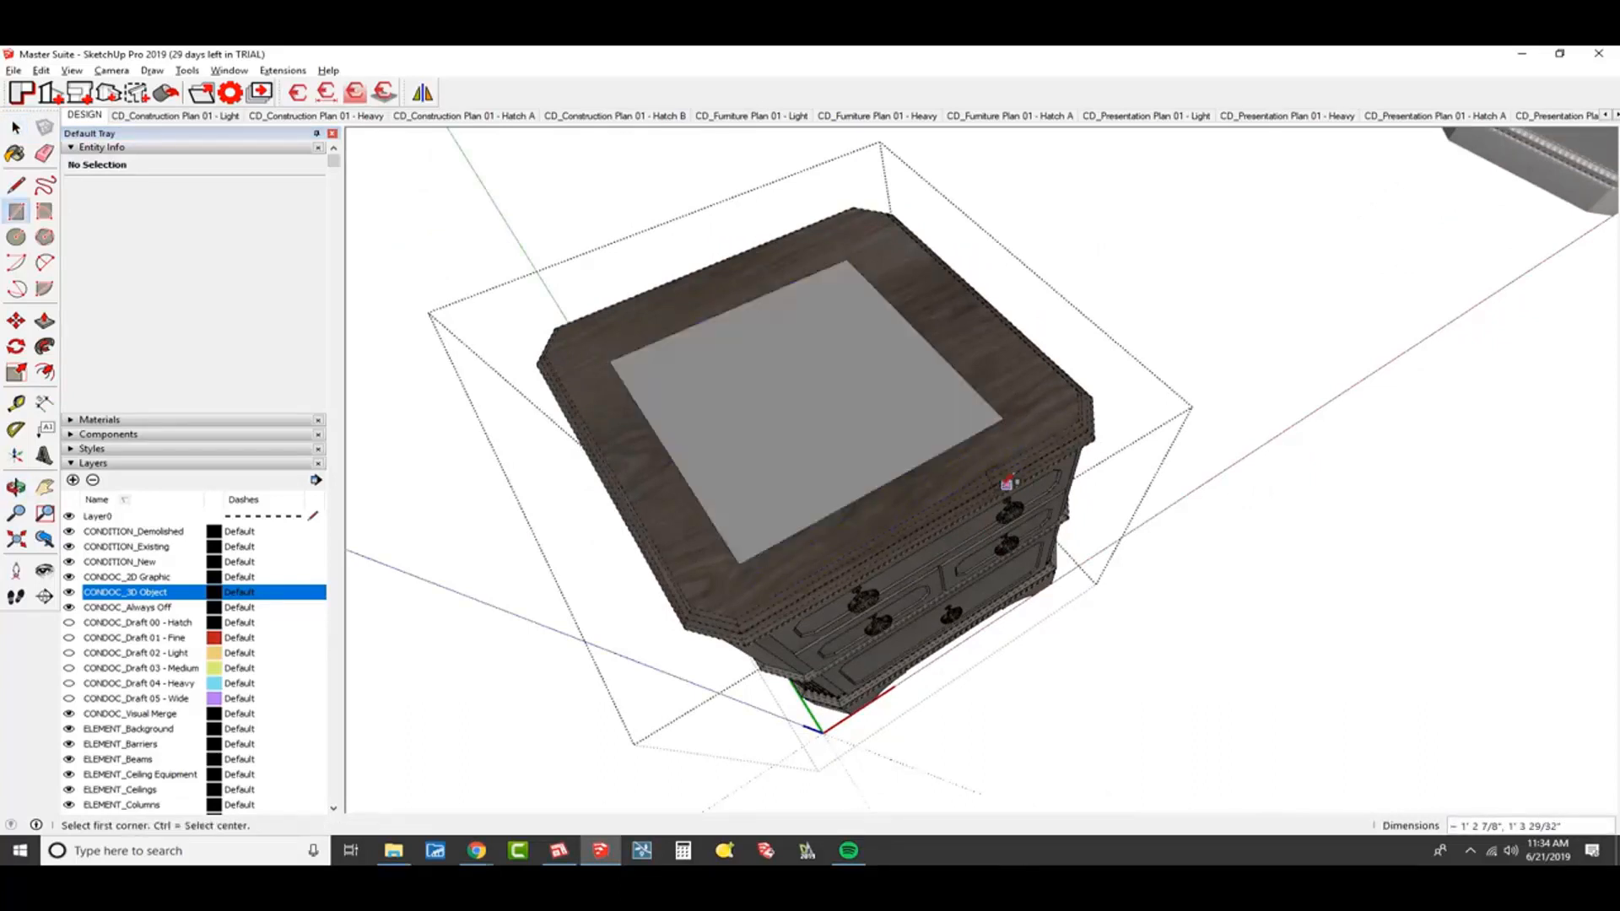
key(space)
- Group the rectangle with its edges on the nightstand top and scale it along the red axis by about 1.12
double_click(879, 408)
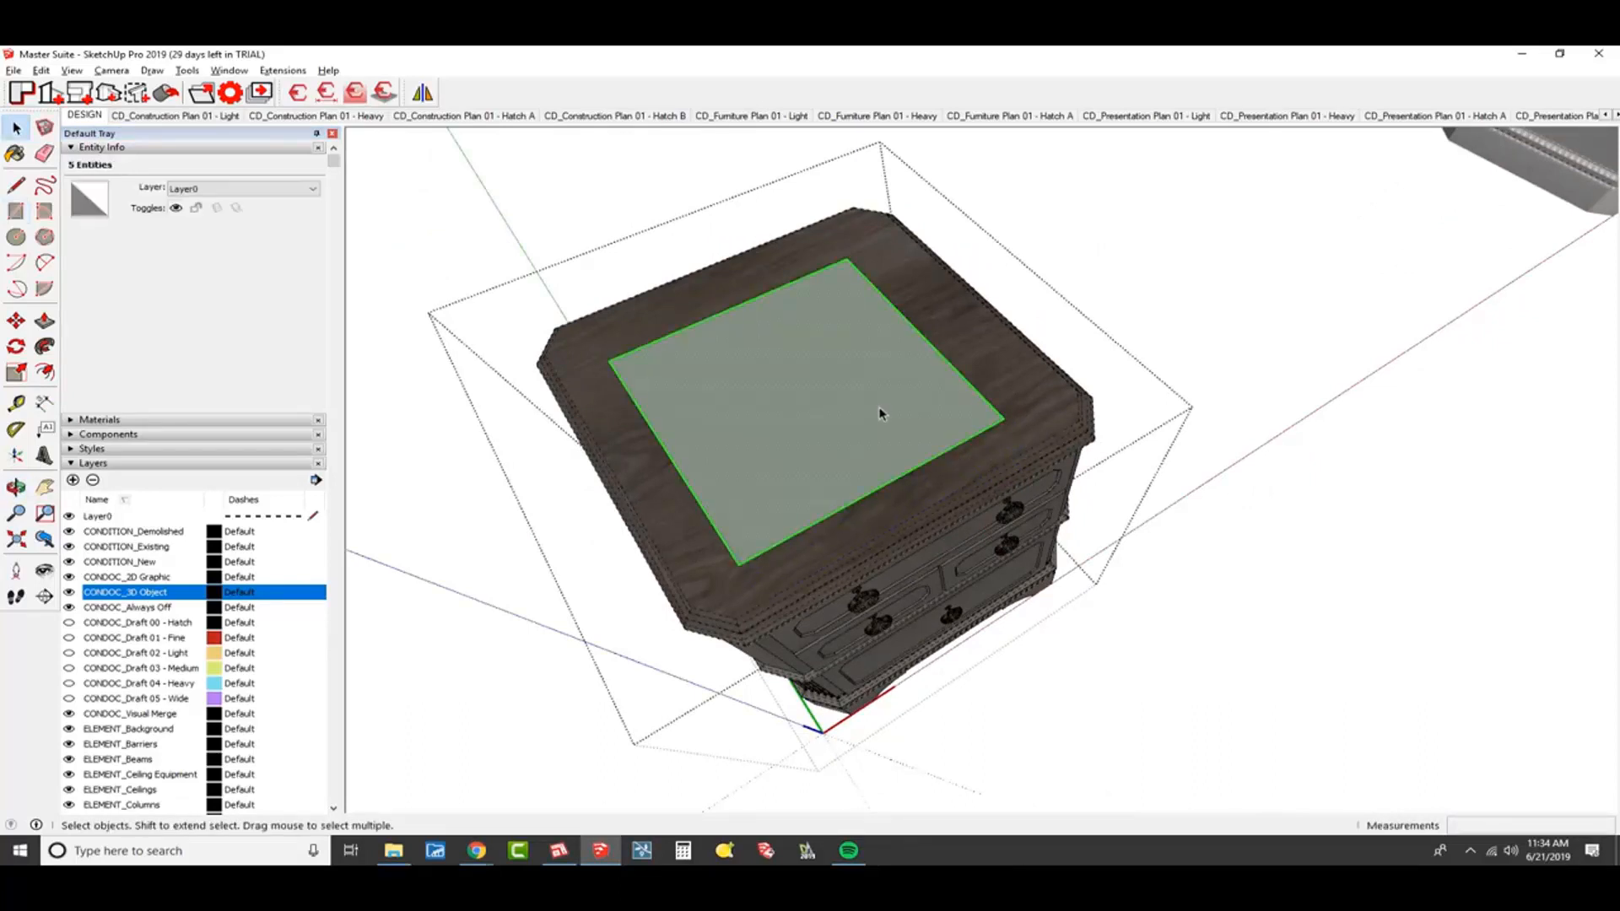
key(g)
key(s)
drag(926, 339, 937, 326)
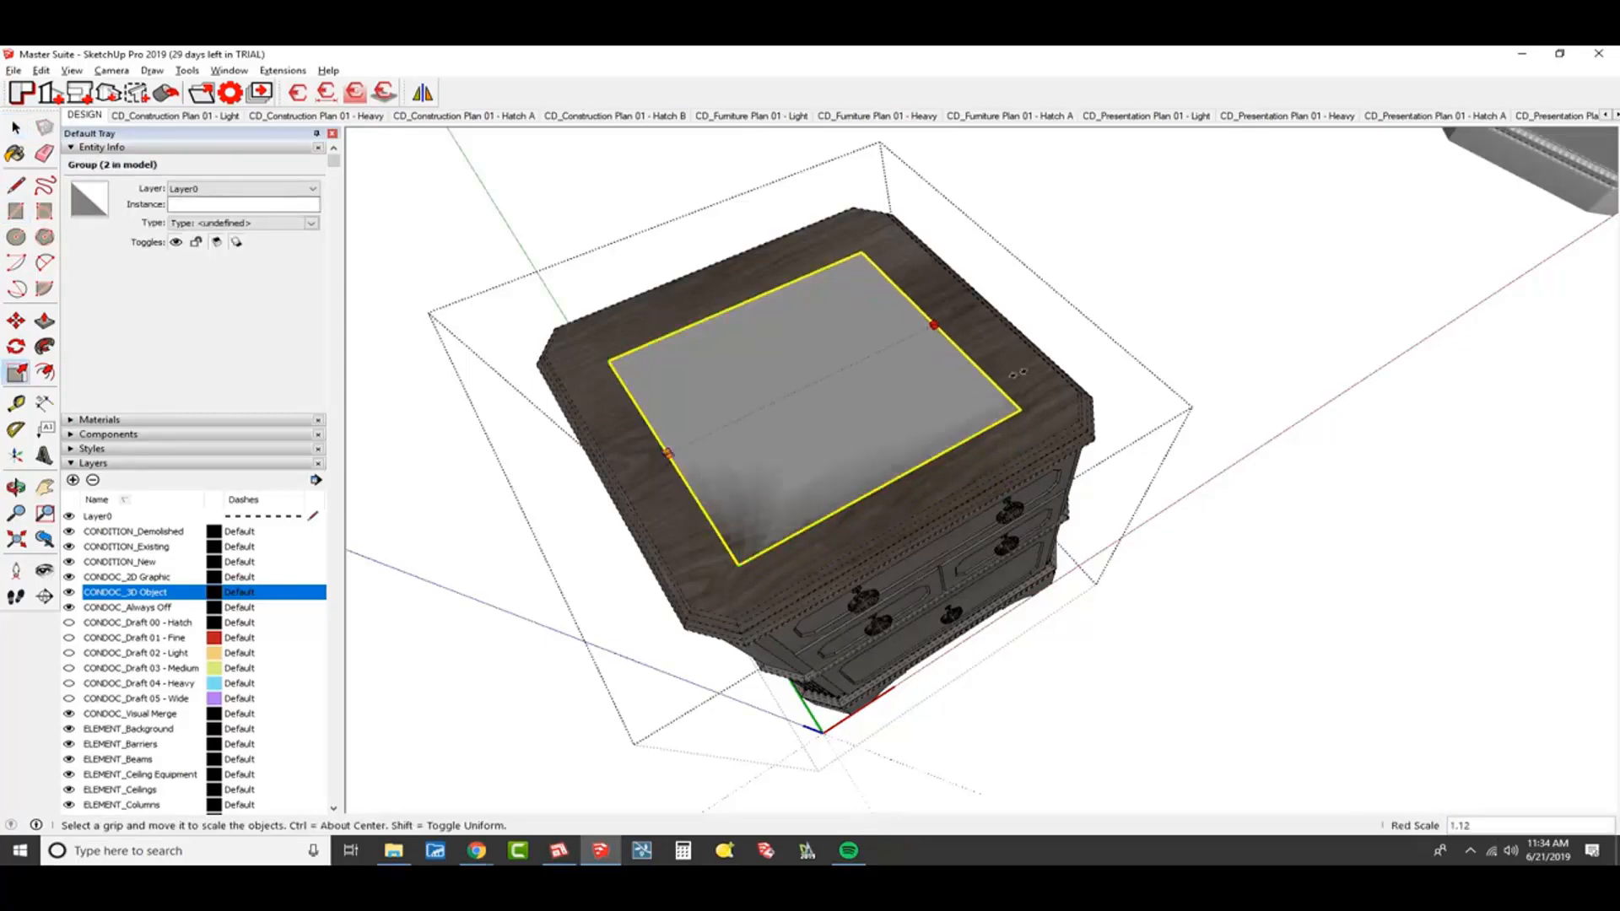
- Stretch the remaining sides of the rectangle group until it covers the nightstand's entire top surface
middle_drag(1063, 373, 586, 181)
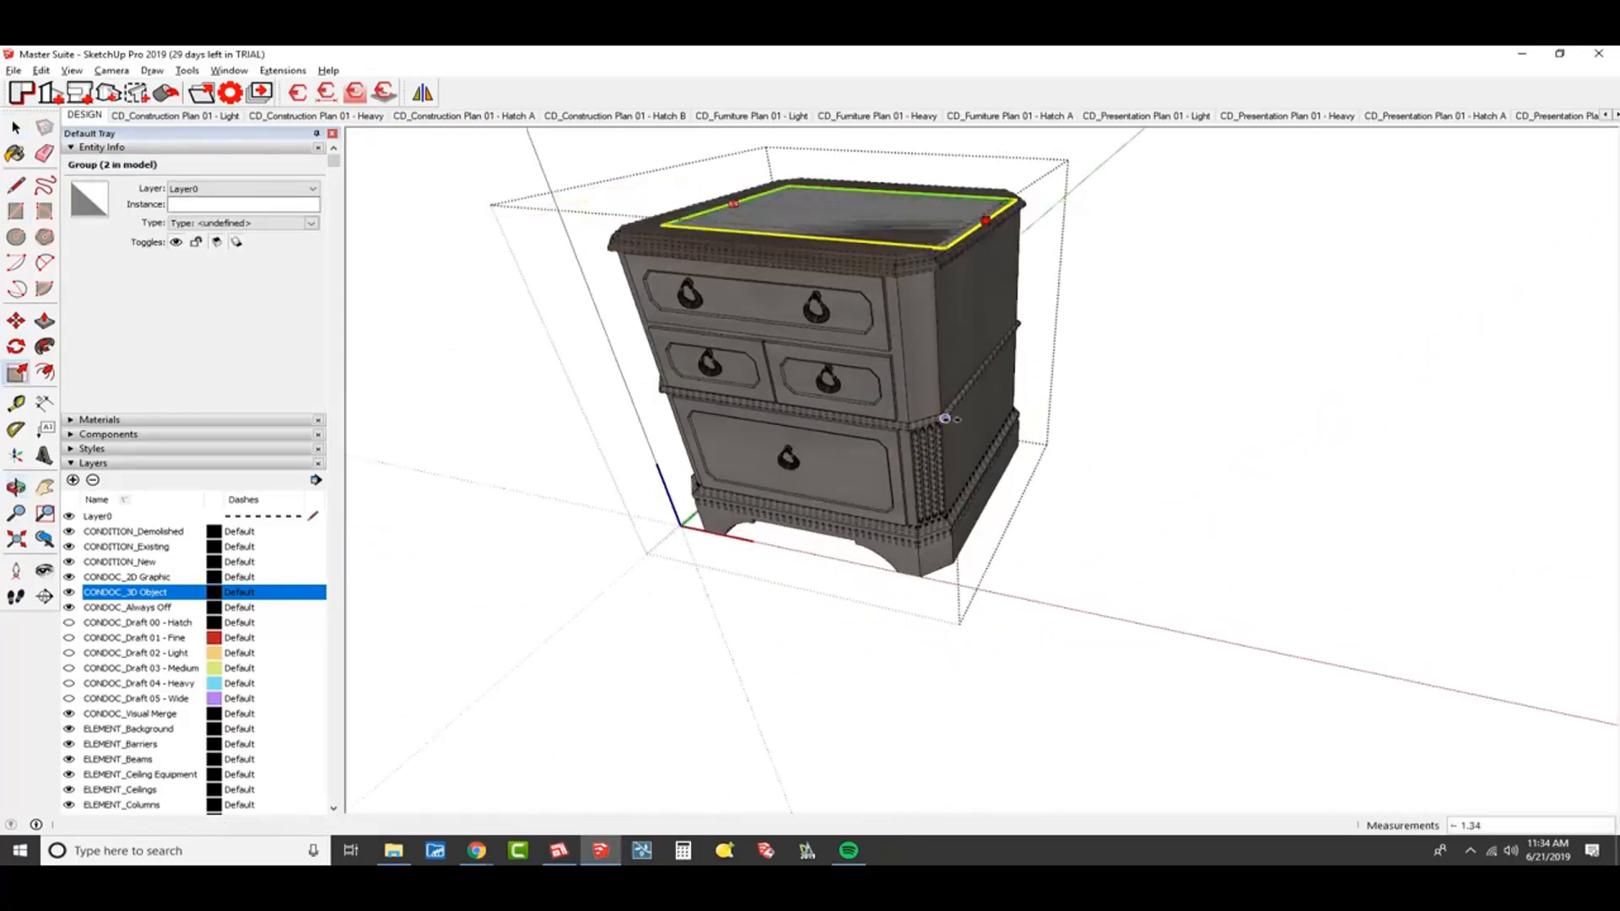
drag(797, 237, 895, 420)
middle_drag(895, 420, 1097, 434)
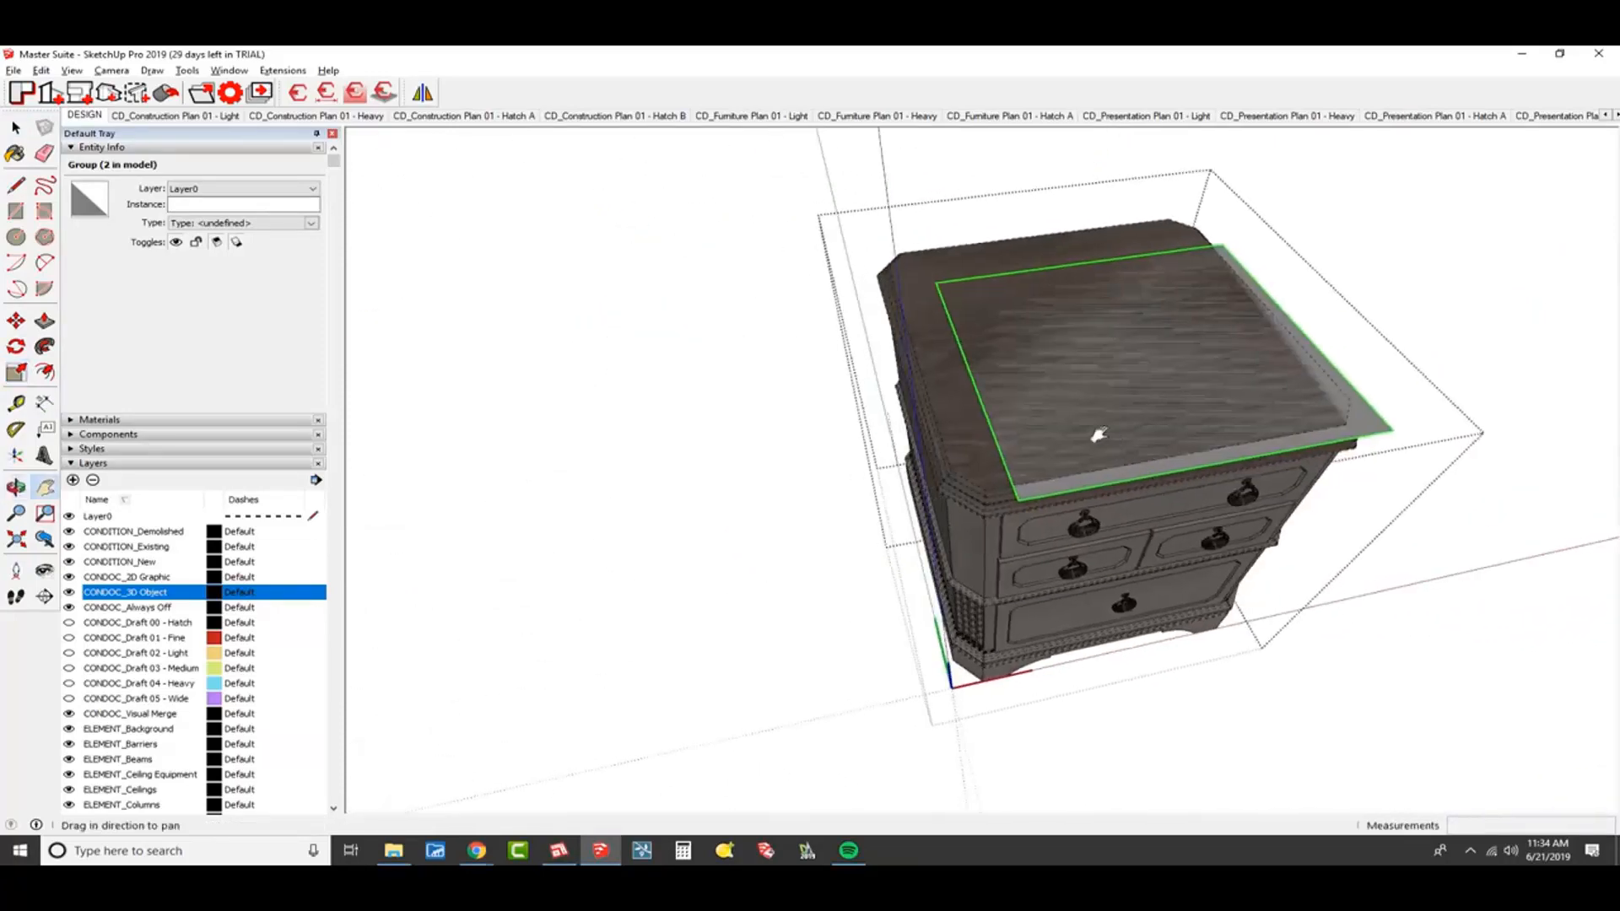
key(s)
scroll(1097, 438, up, 5)
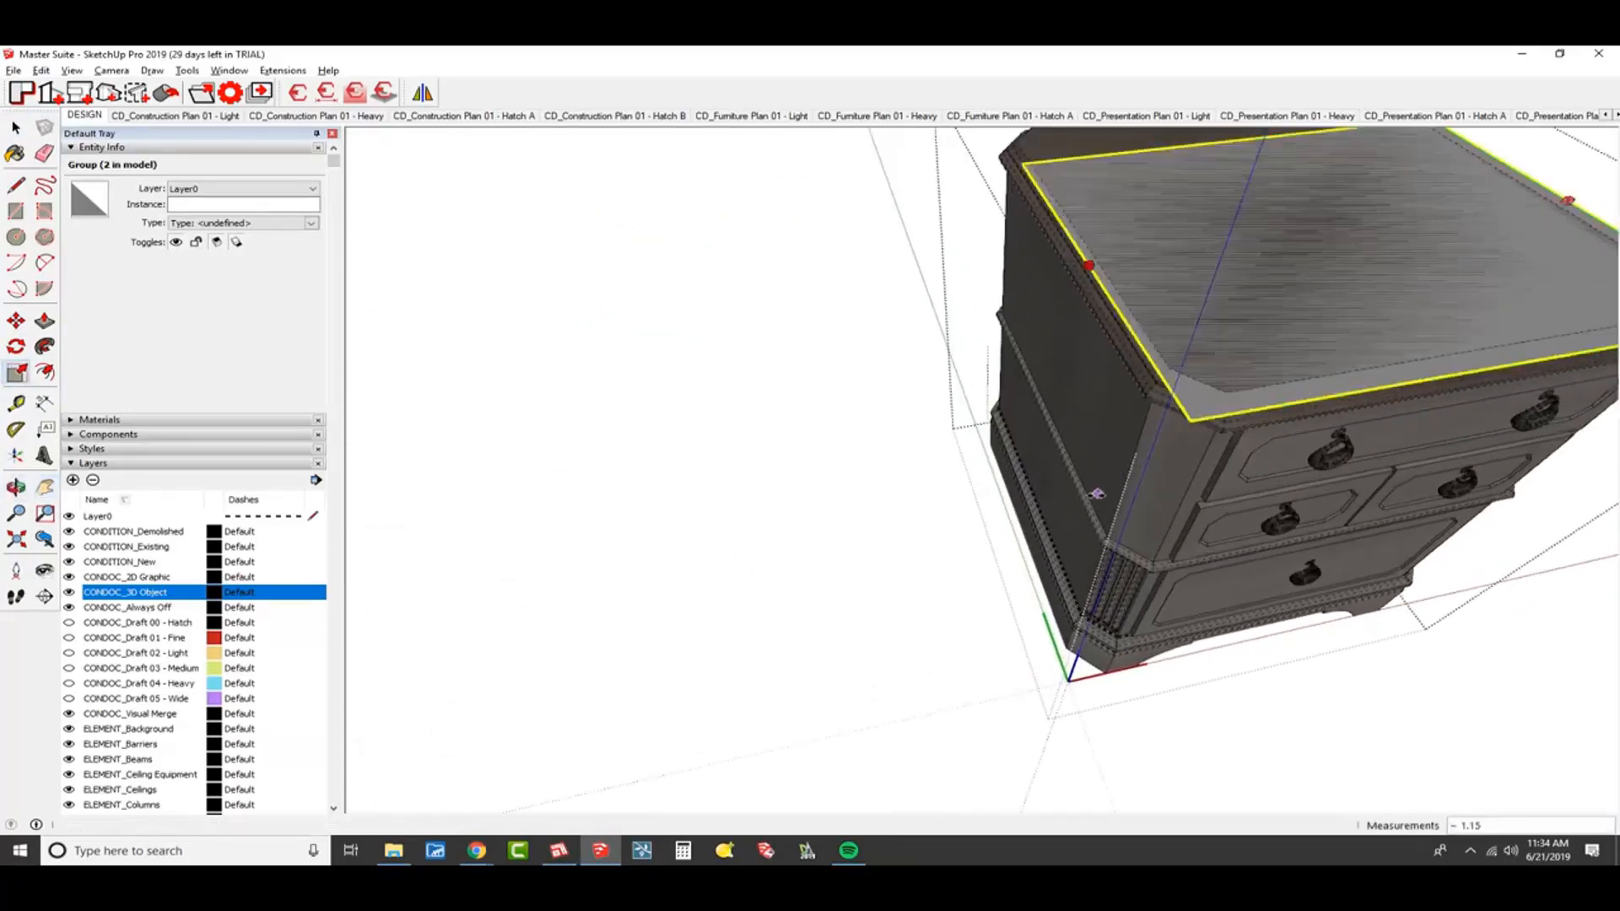
scroll(1087, 499, down, 5)
middle_drag(1088, 499, 1095, 394)
drag(1067, 390, 1006, 431)
middle_drag(1006, 431, 1036, 552)
scroll(828, 464, up, 2)
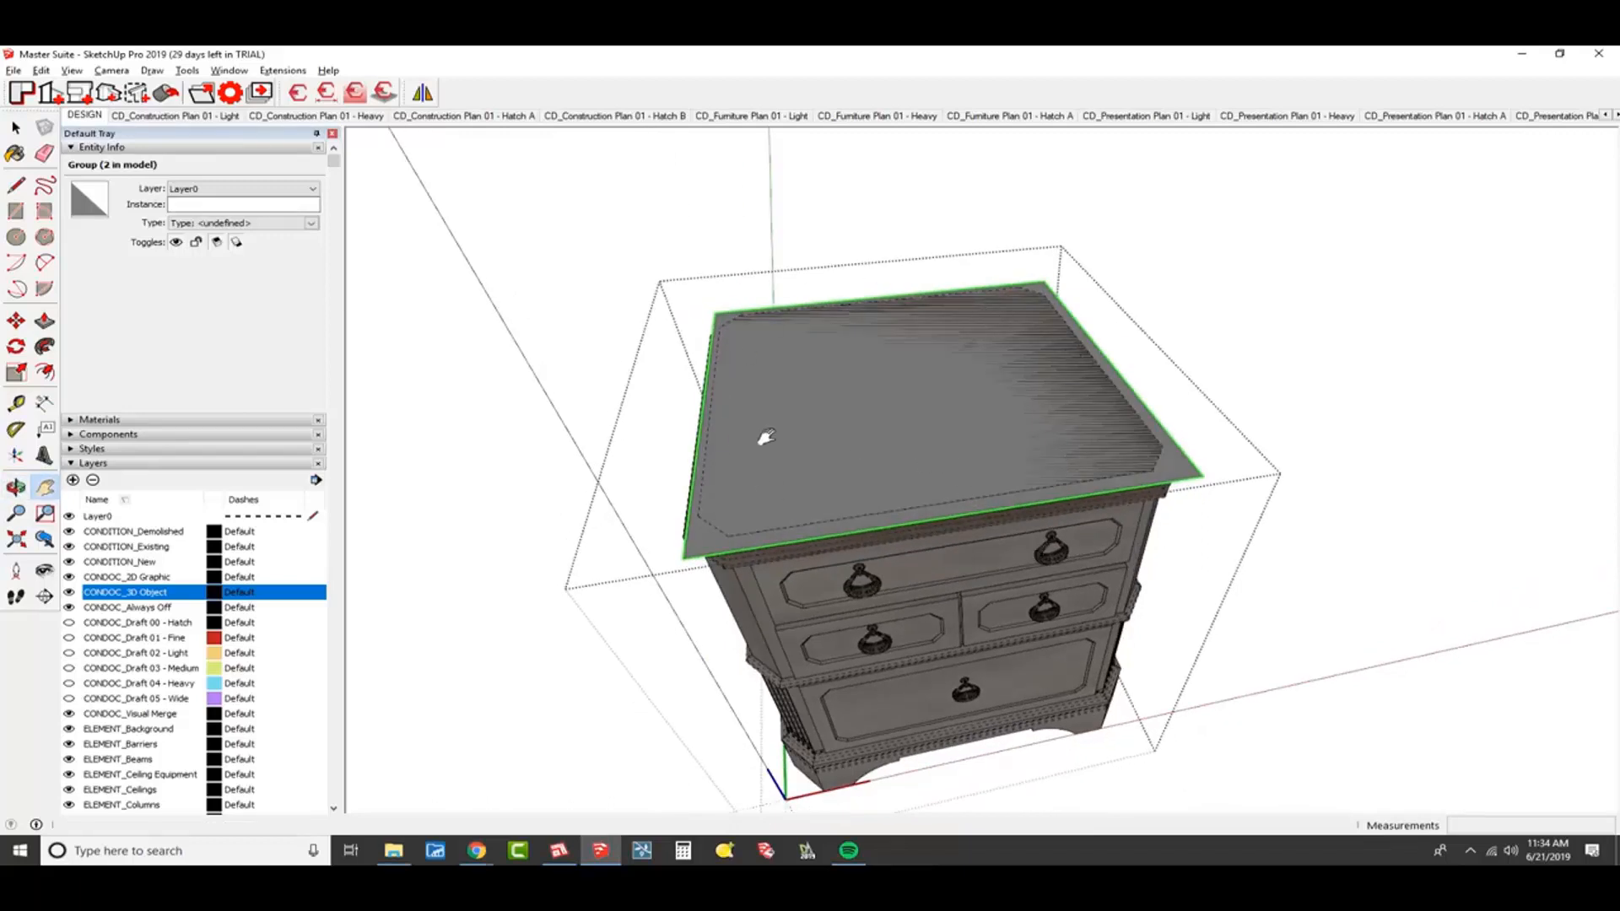
- Assign the rectangle group to the CONDOC_2D Graphic layer and toggle that layer off and back on to check it
click(222, 189)
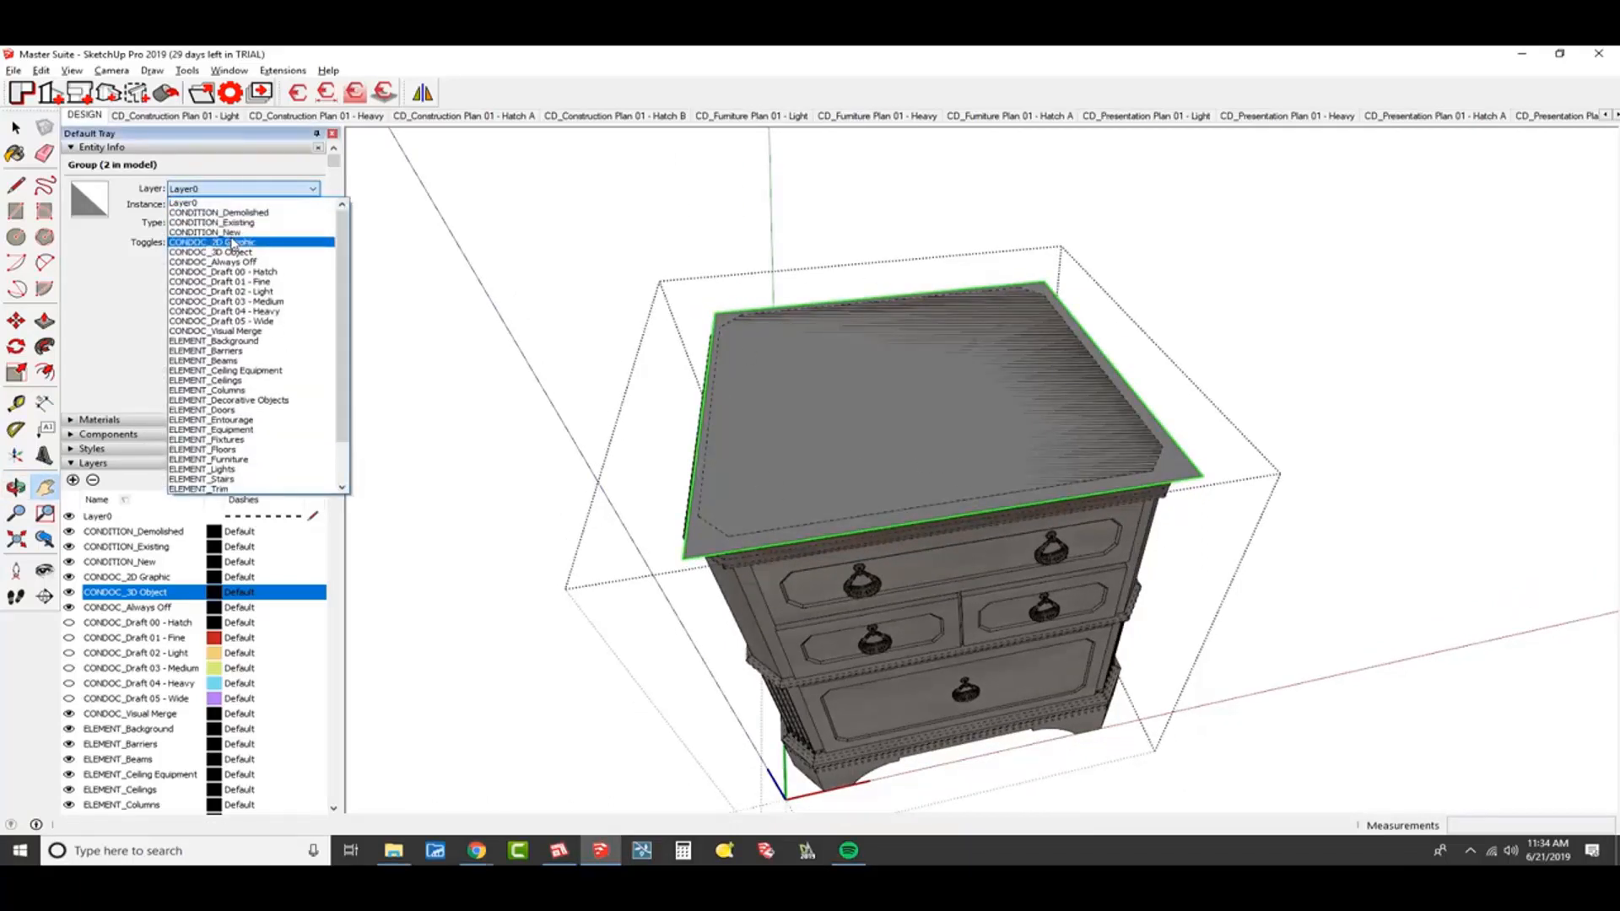
click(225, 239)
middle_drag(846, 469, 1001, 366)
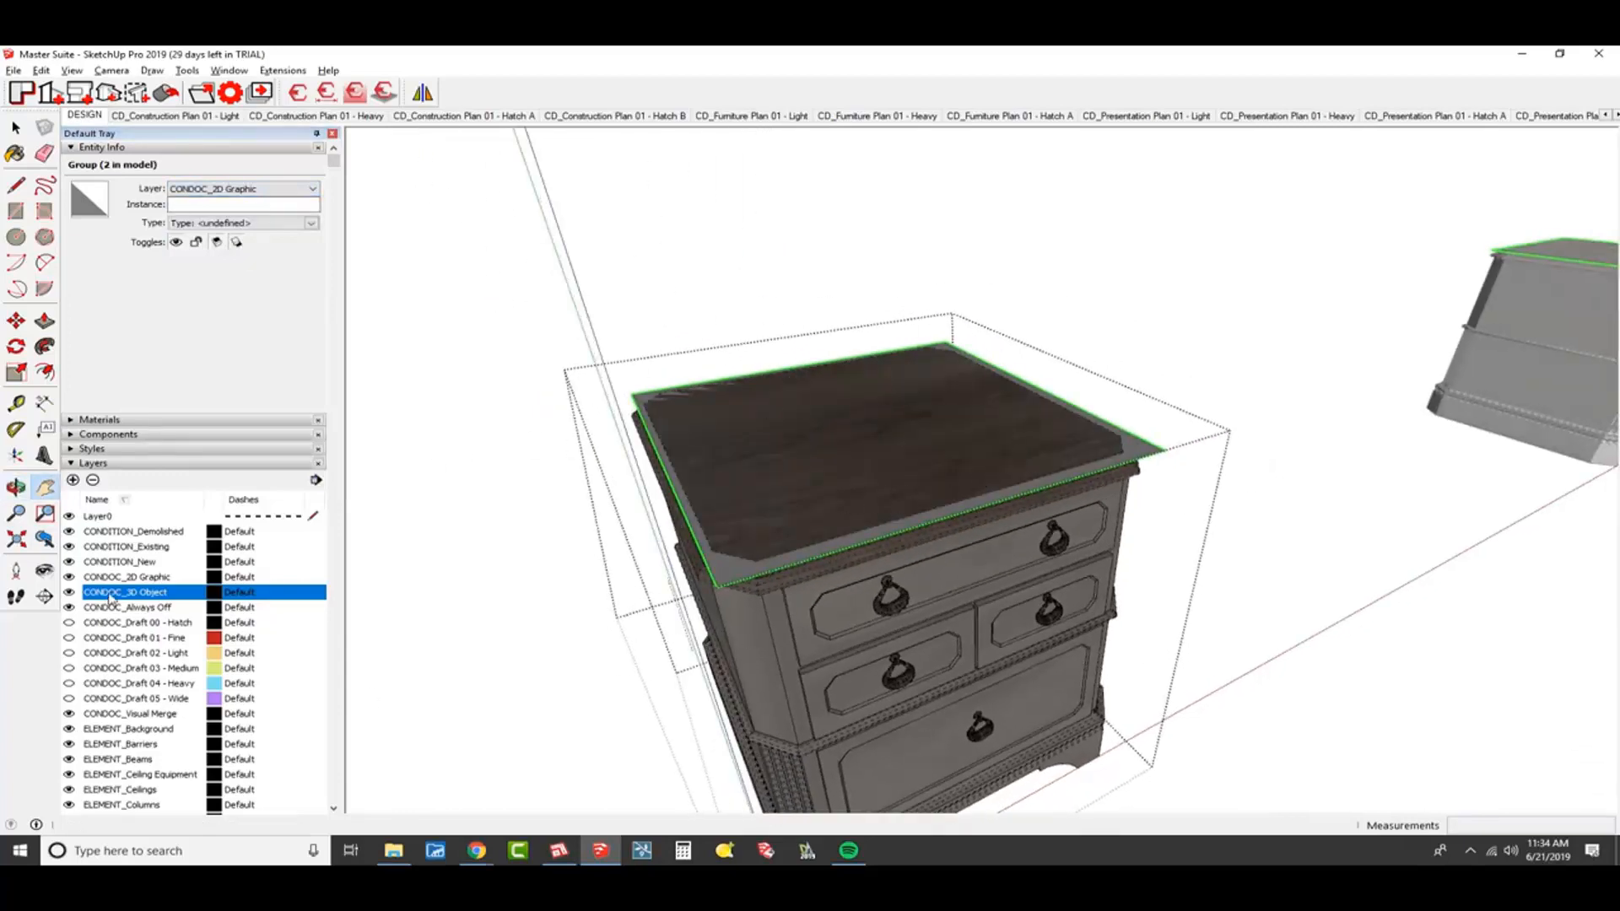
click(71, 578)
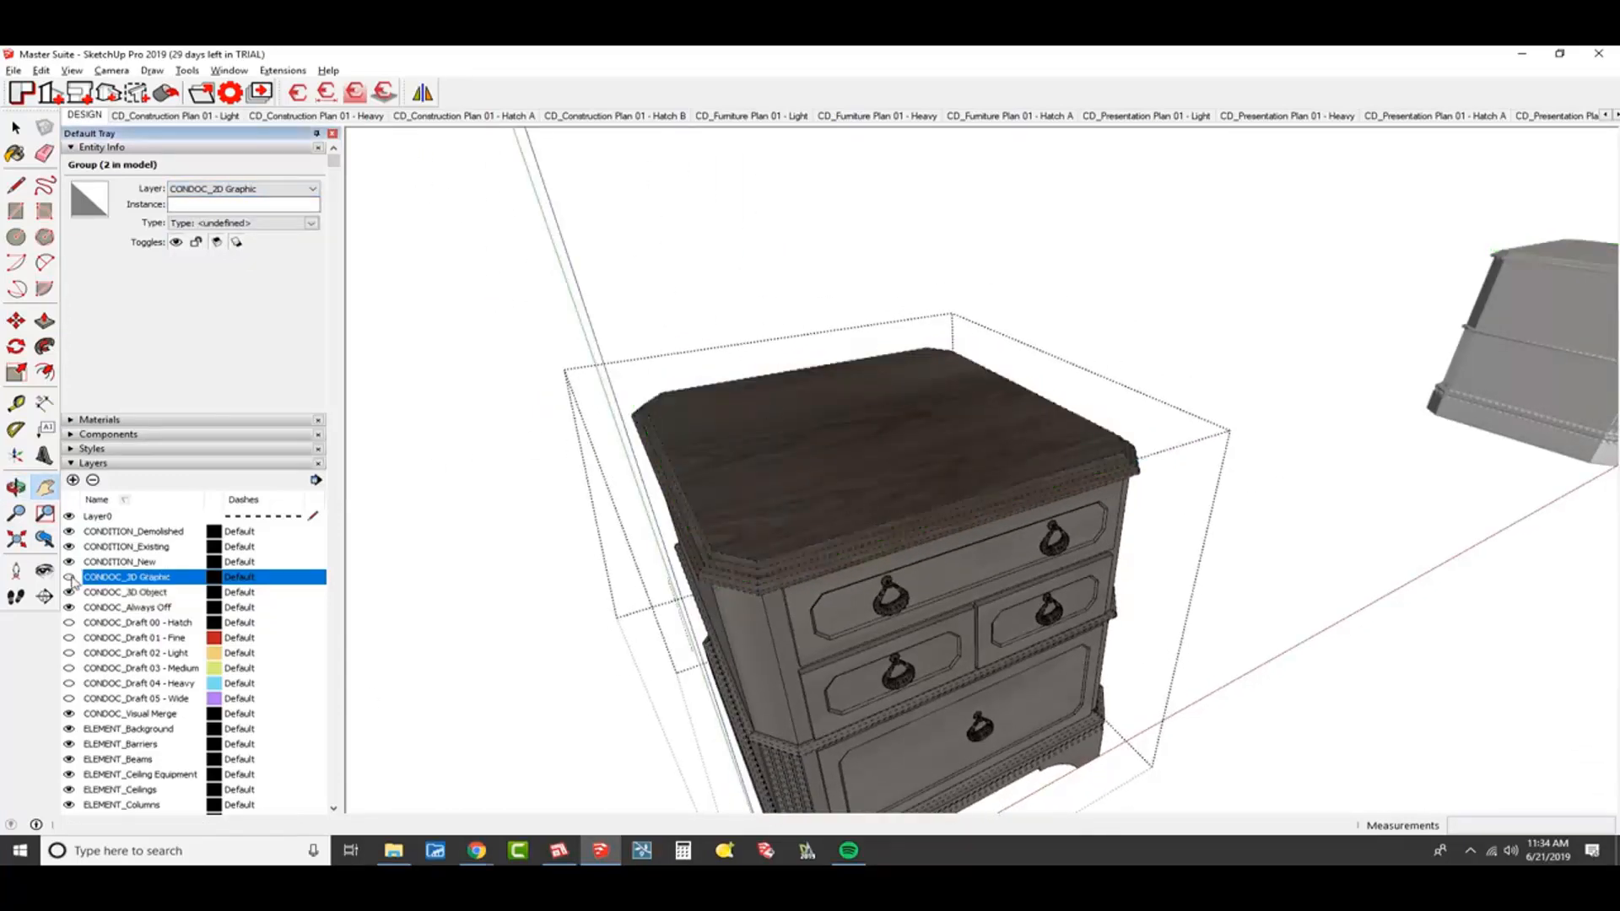
click(70, 578)
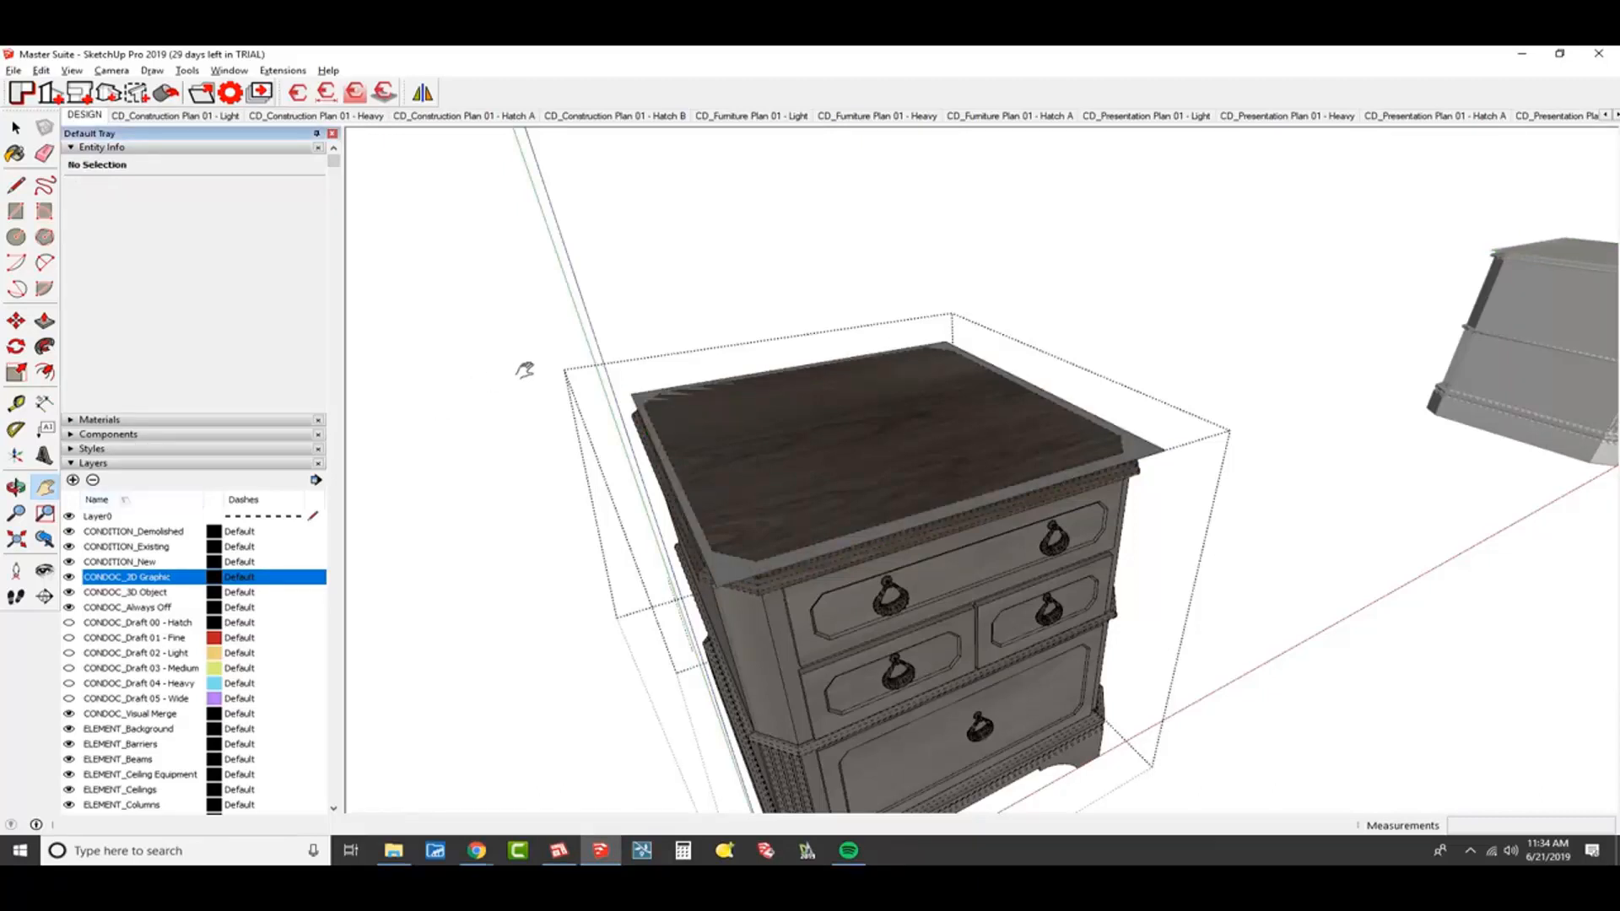
- Examine the nested drawer and body geometry inside the nightstand's 3D object group to judge how detailed it is
middle_drag(524, 365, 674, 451)
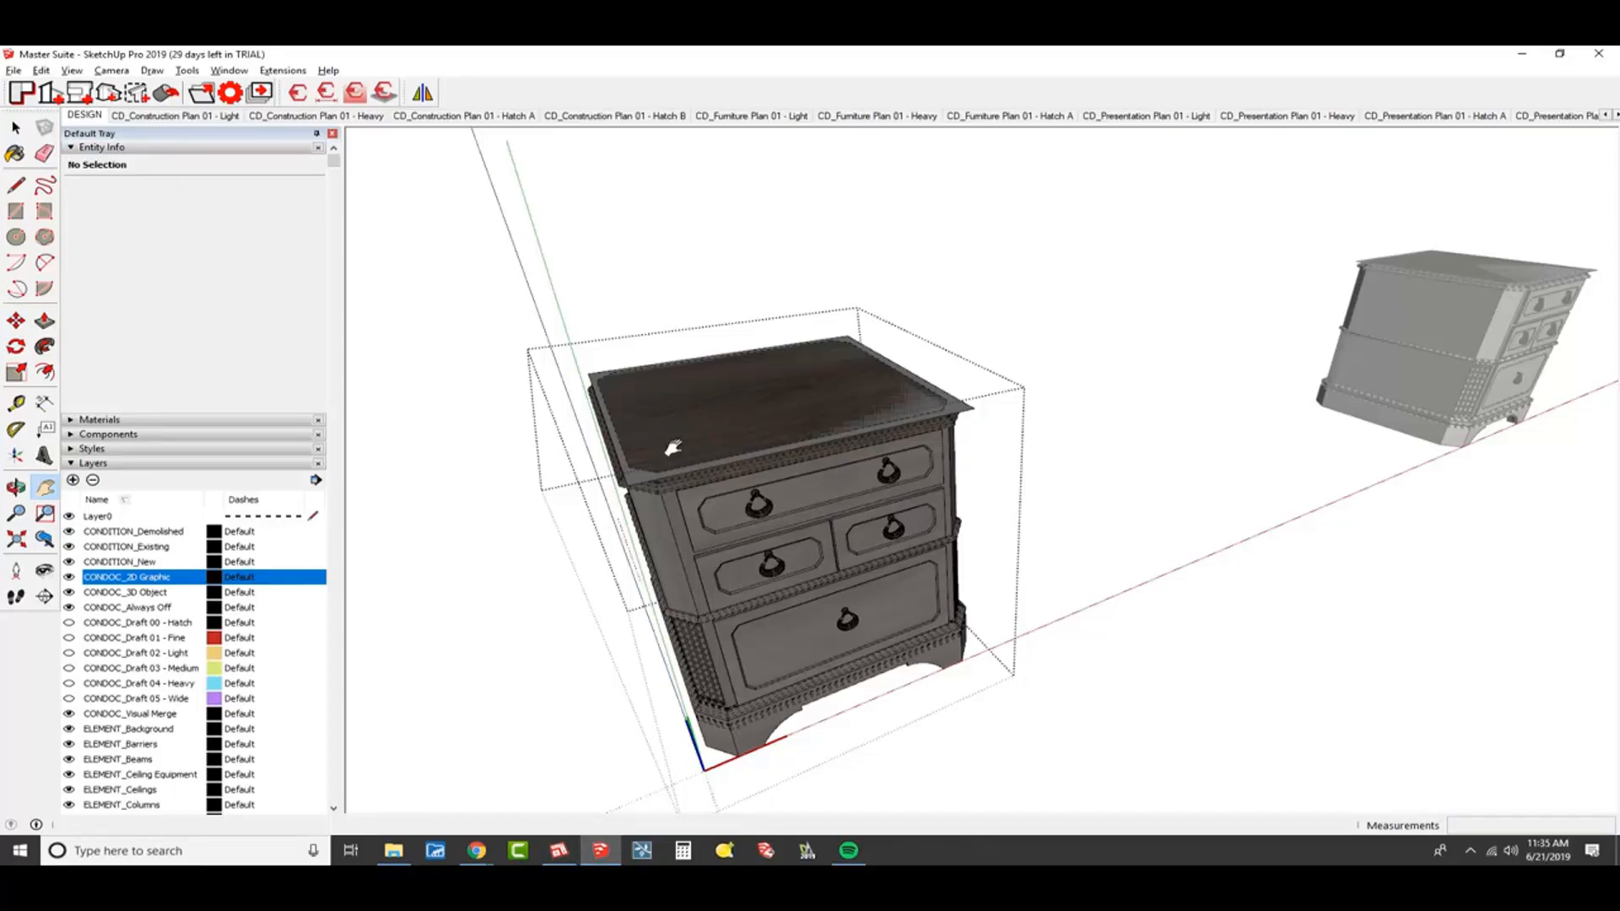
key(space)
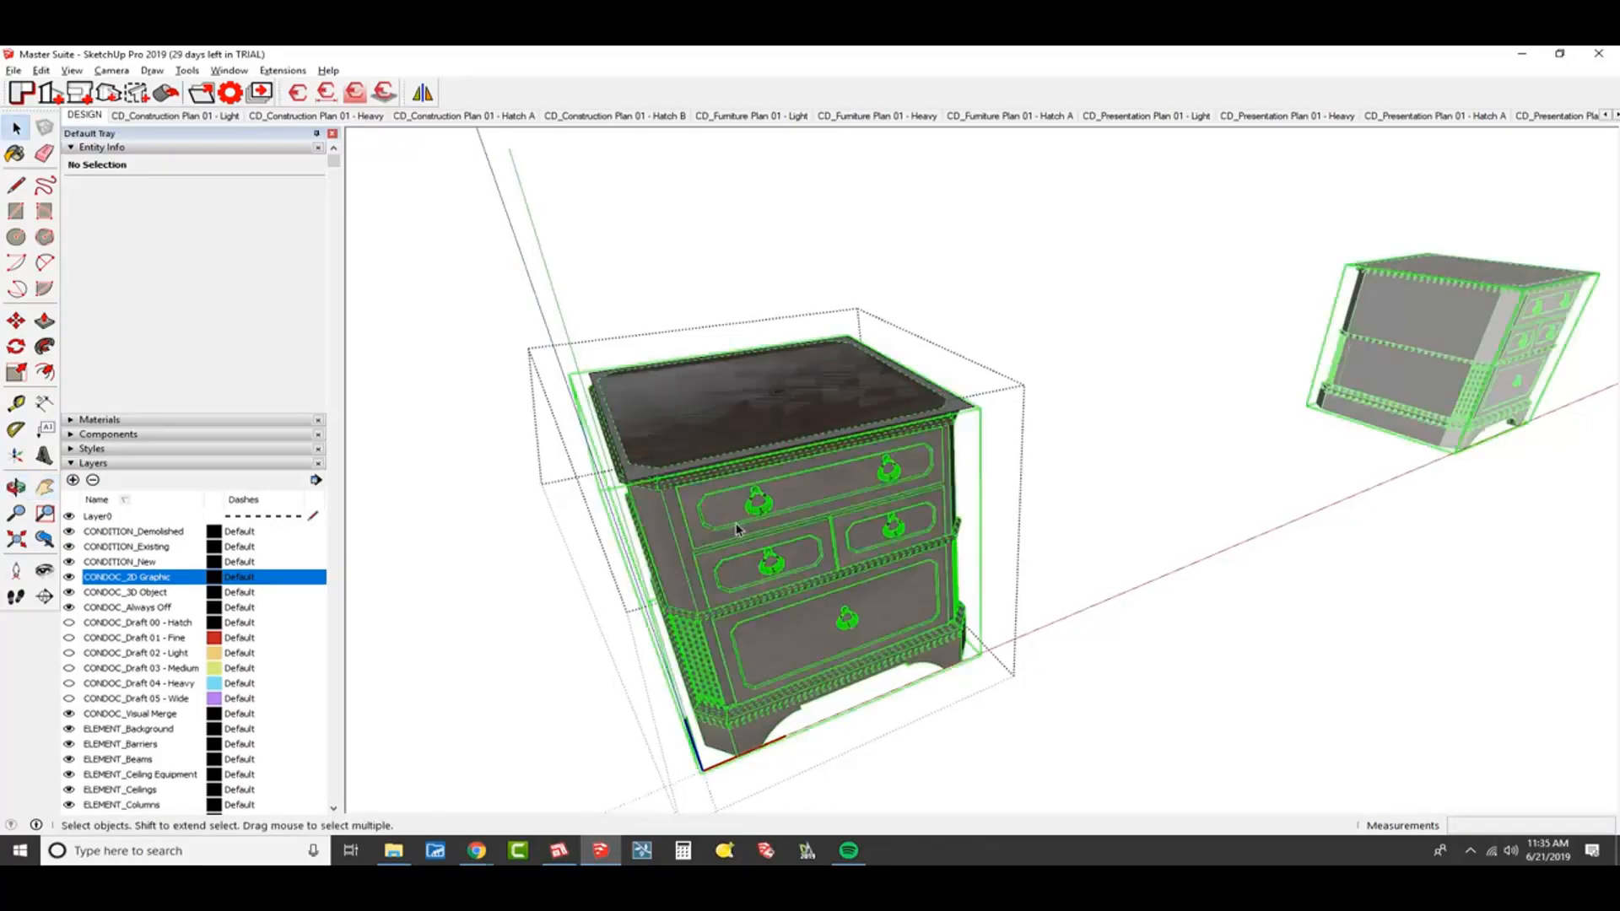
click(736, 529)
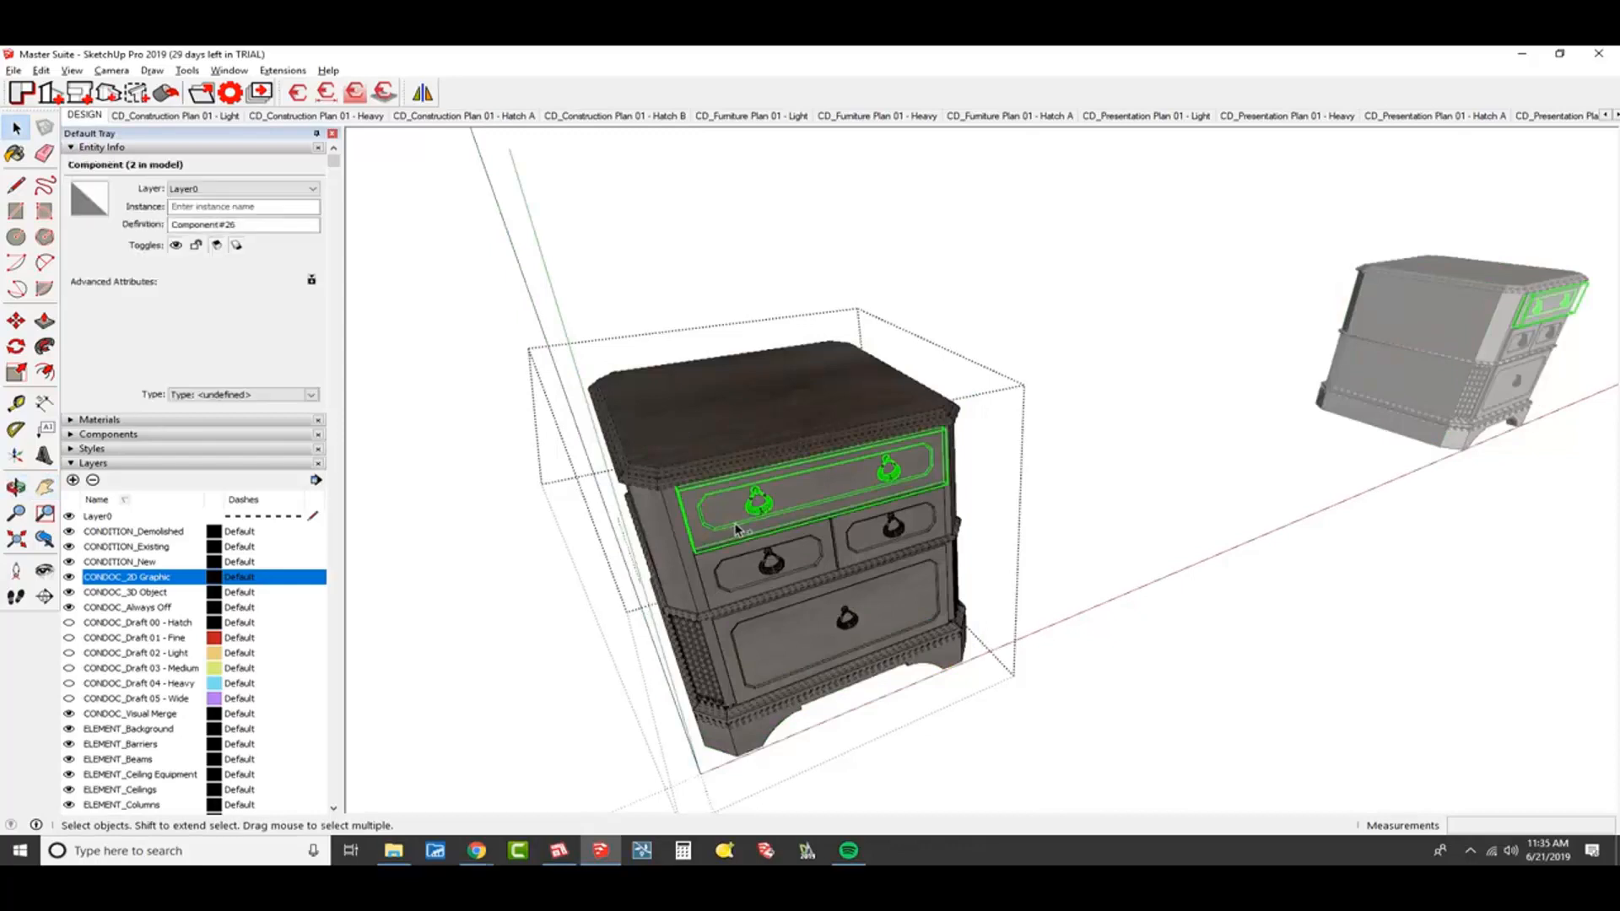
key(ctrl+a)
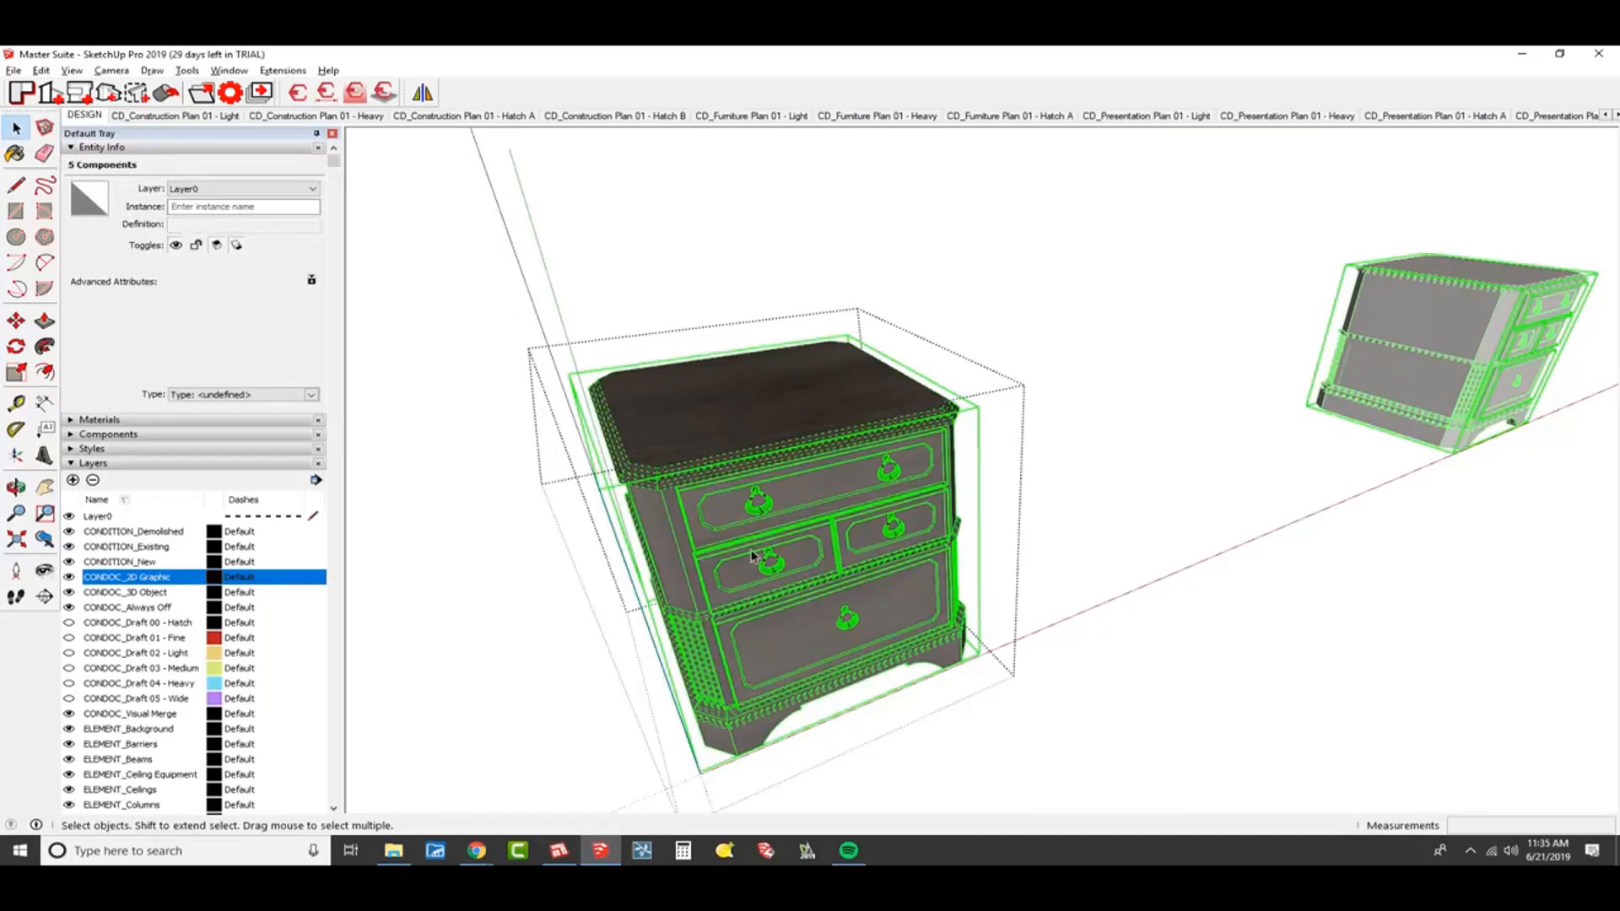
double_click(752, 556)
key(ctrl+a)
scroll(751, 556, up, 3)
click(667, 561)
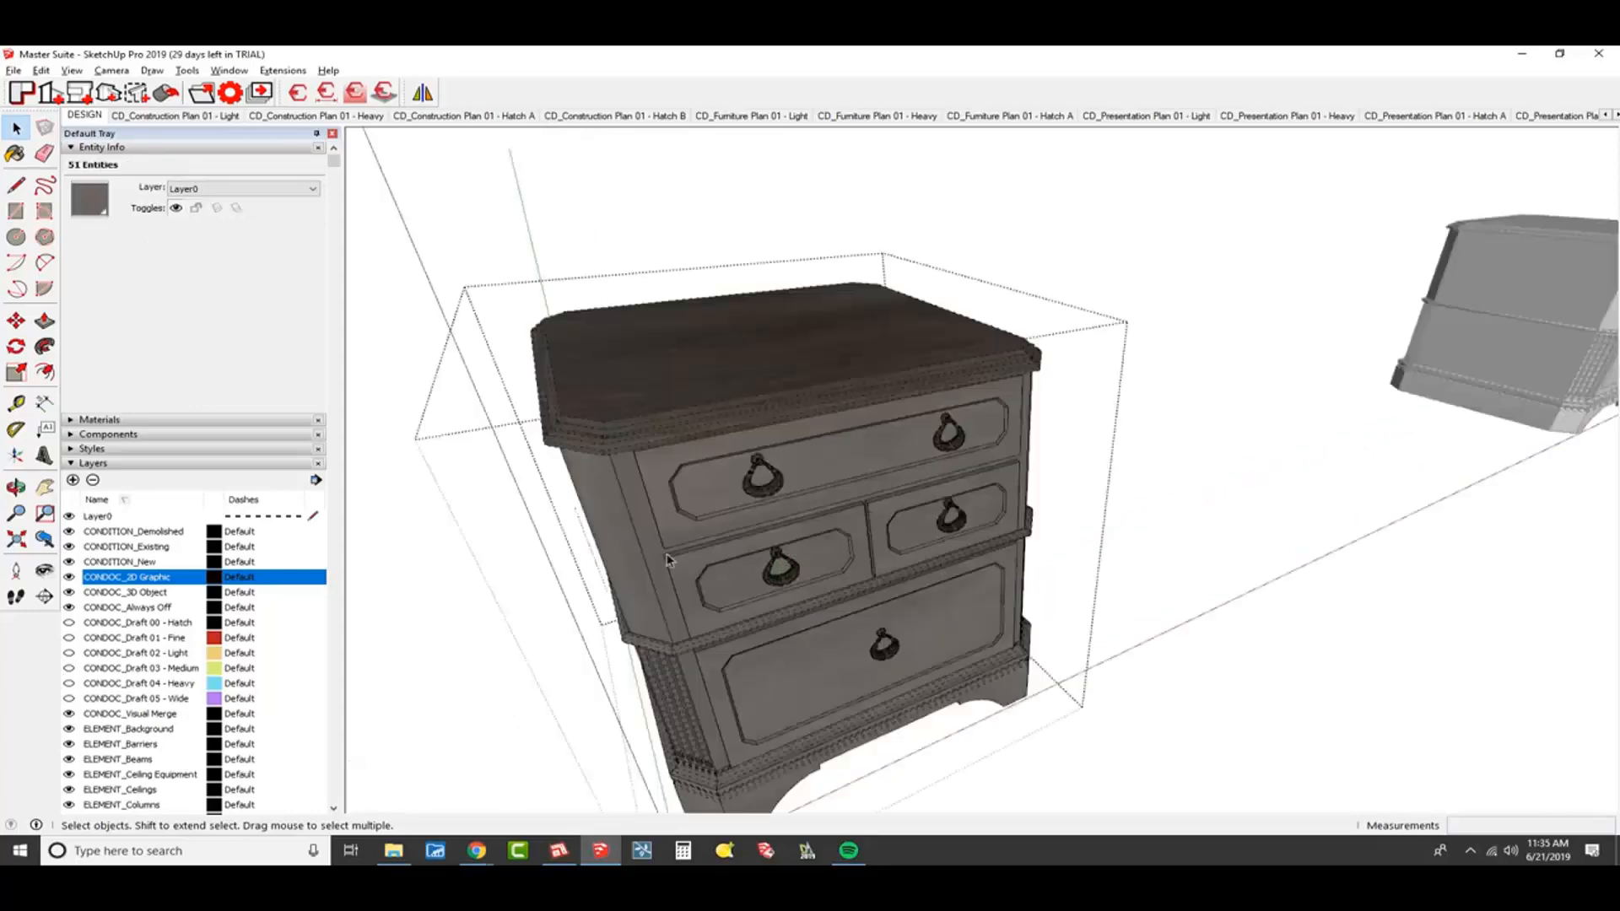
key(Delete)
key(ctrl+a)
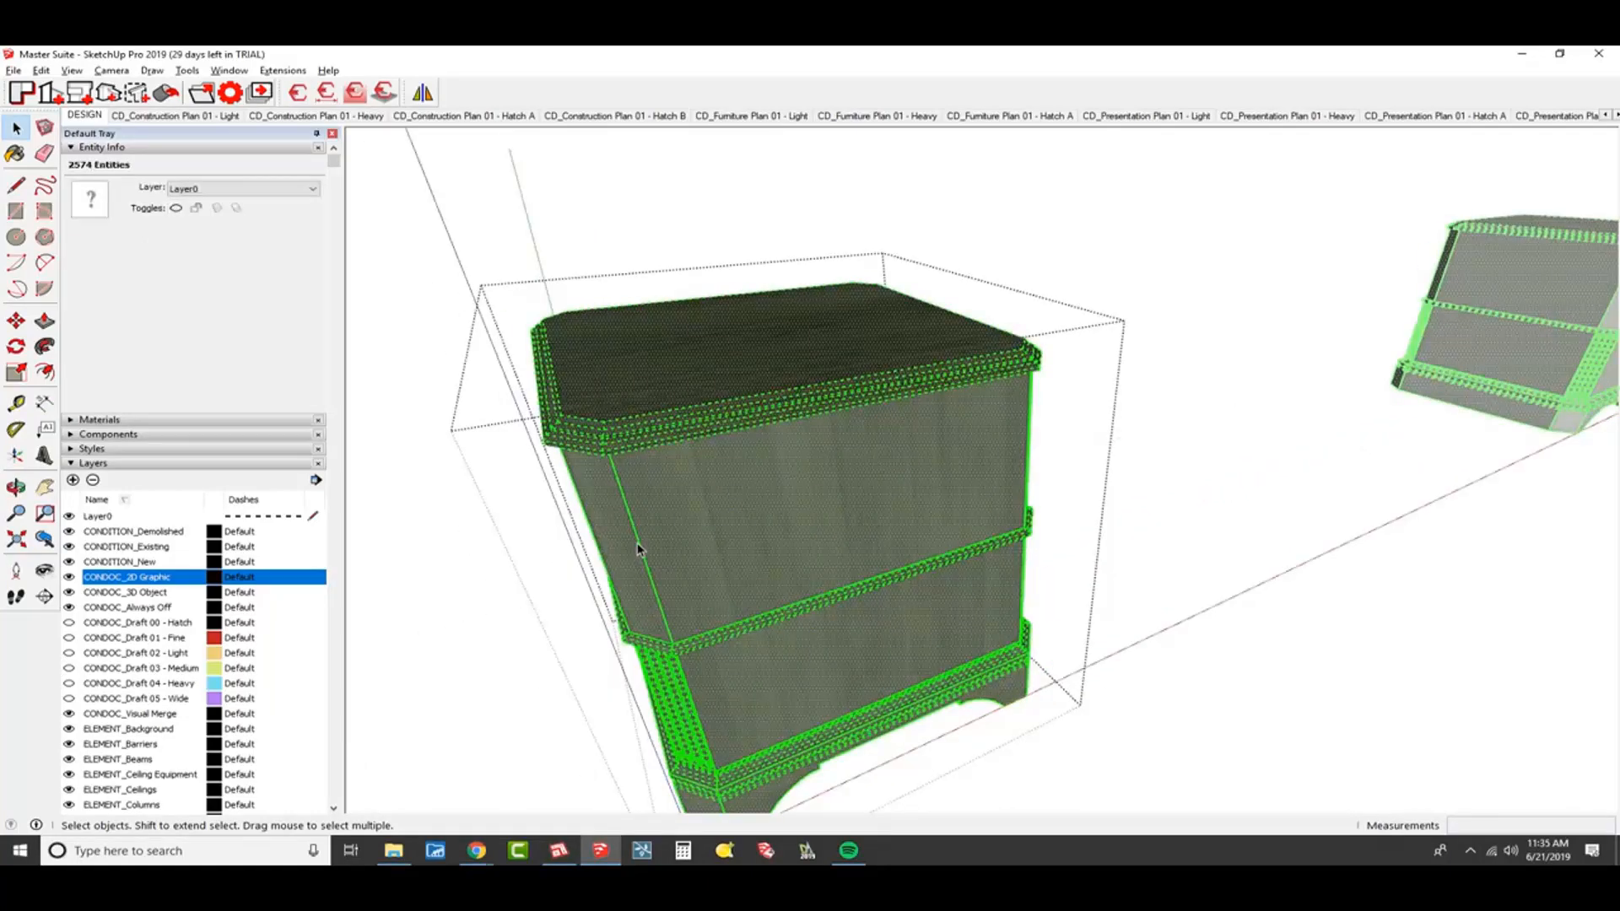
middle_drag(638, 549, 867, 507)
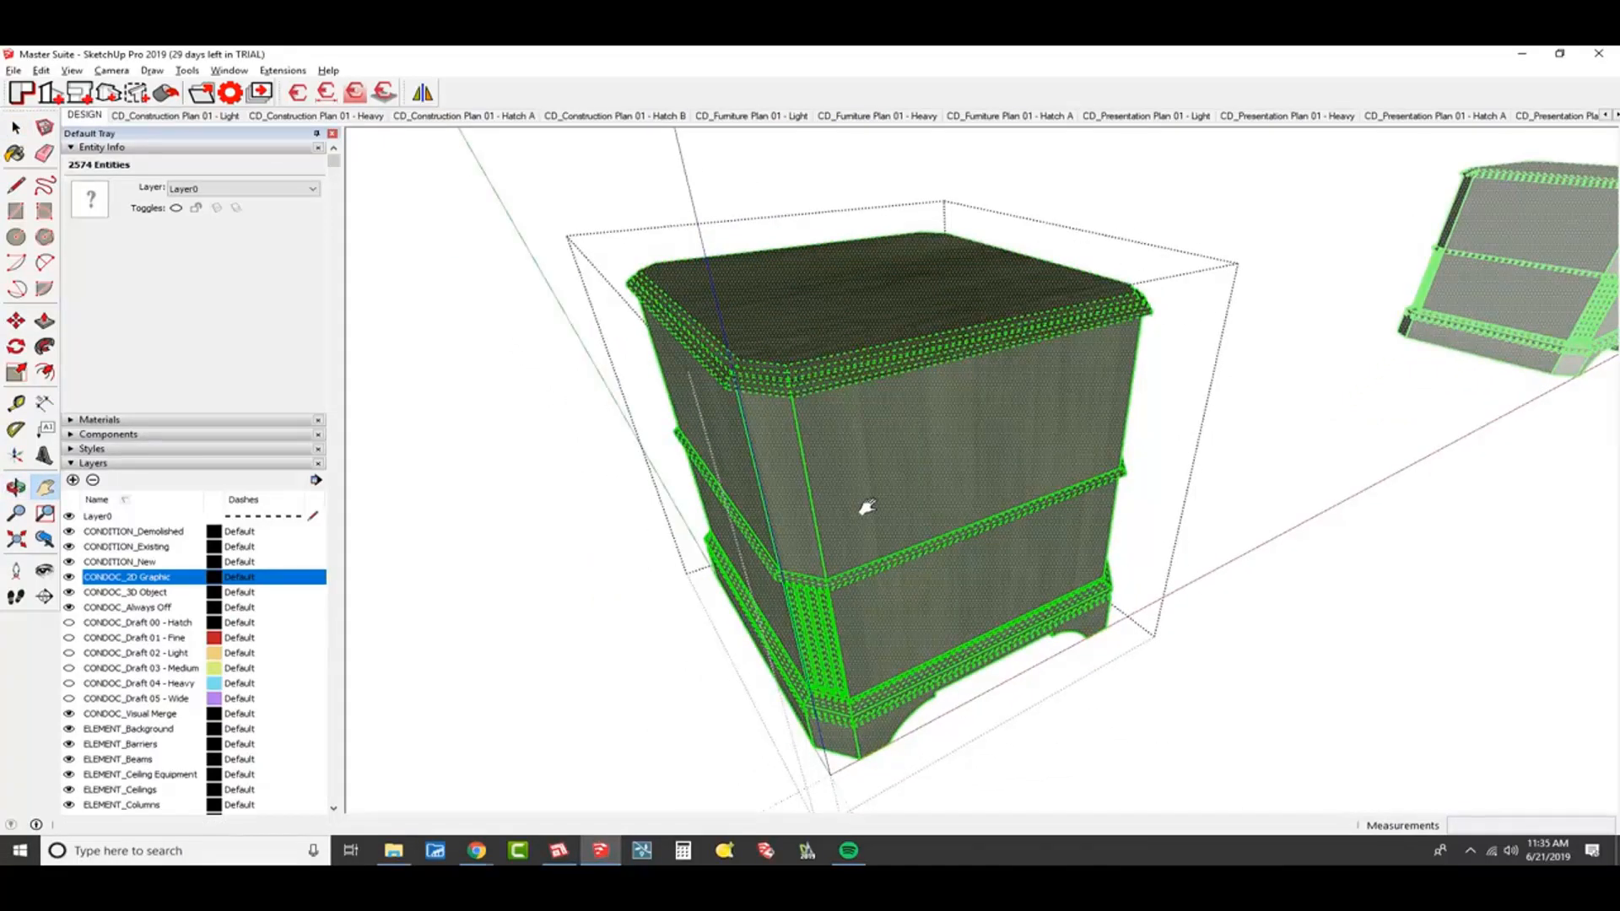
key(Escape)
key(Escape)
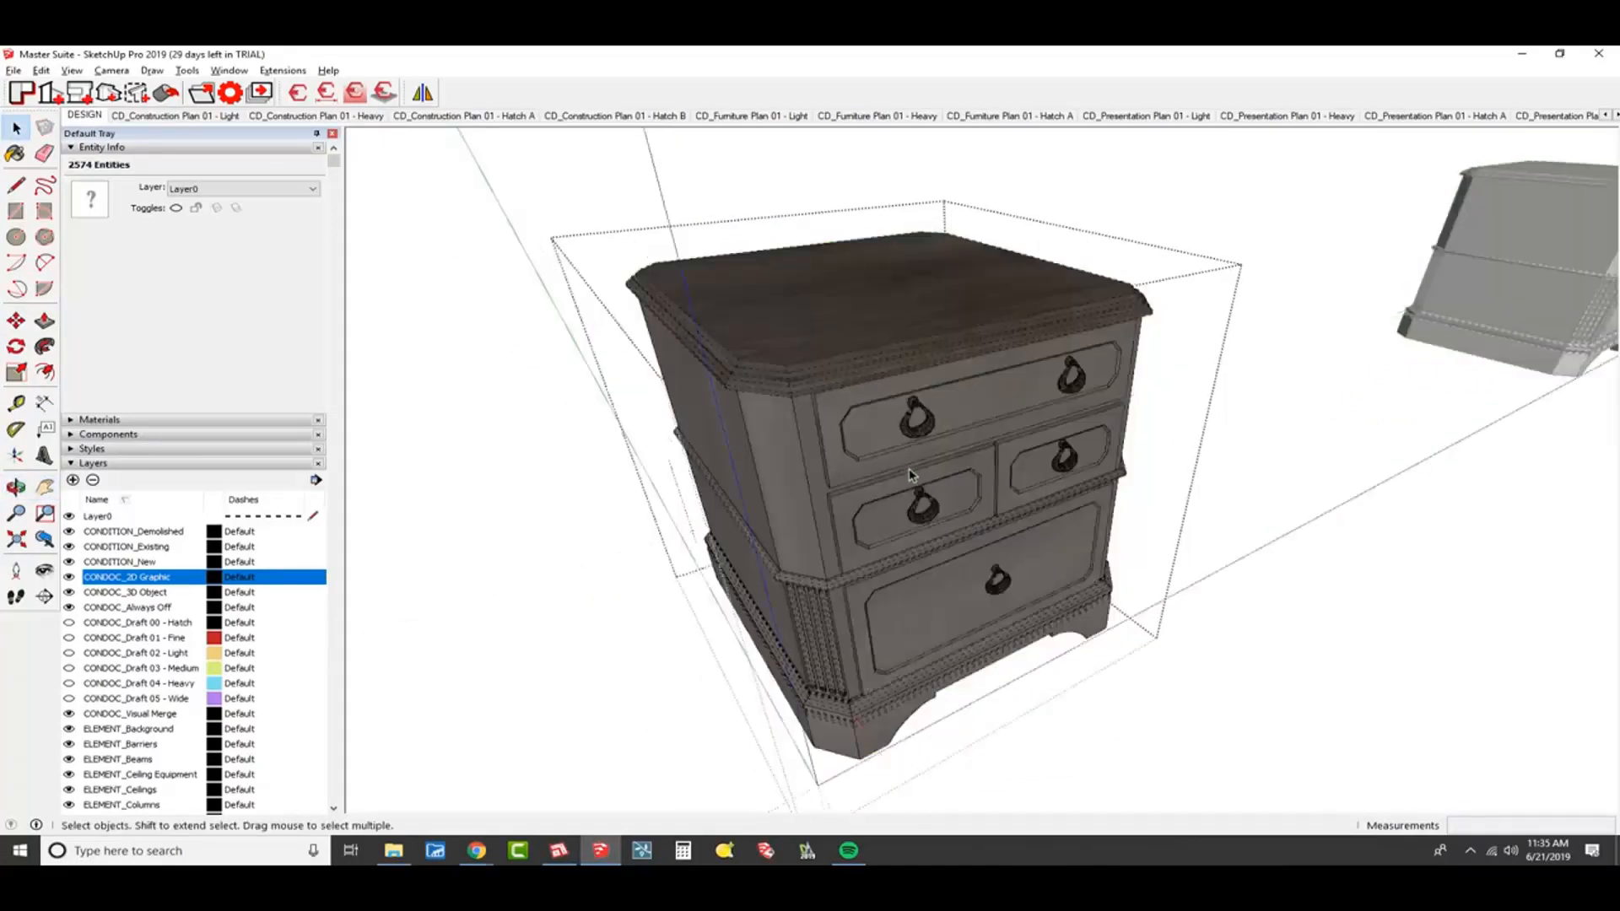
- Inspect the faces and edges inside the nightstand's flat 2D graphic group, and return to the whole bedroom model
double_click(753, 389)
double_click(754, 386)
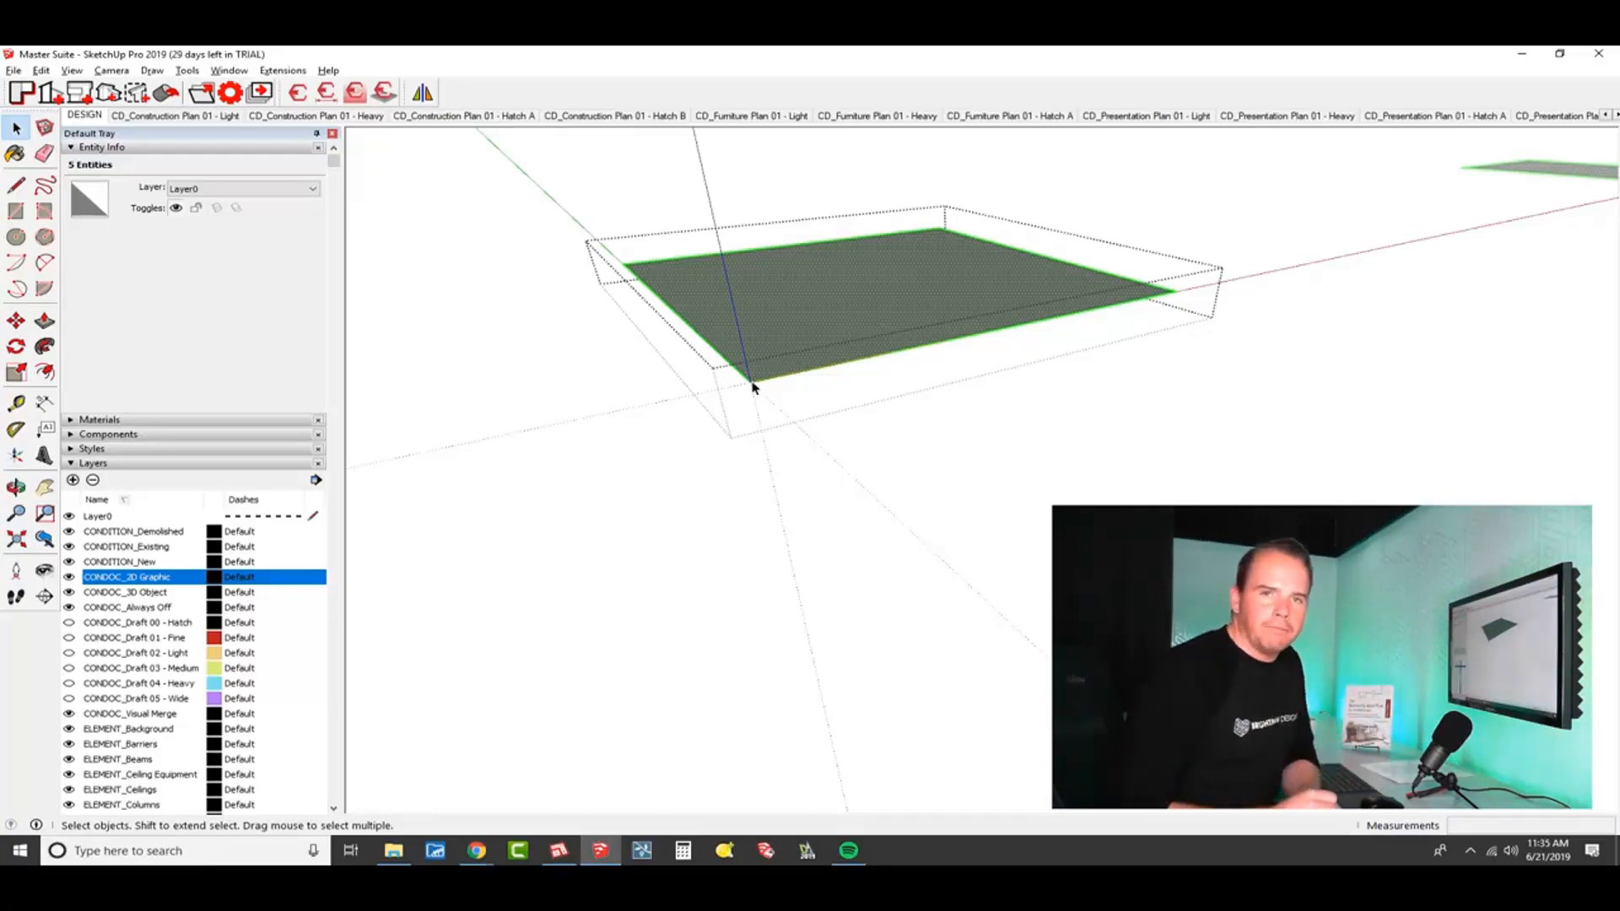
scroll(902, 261, down, 4)
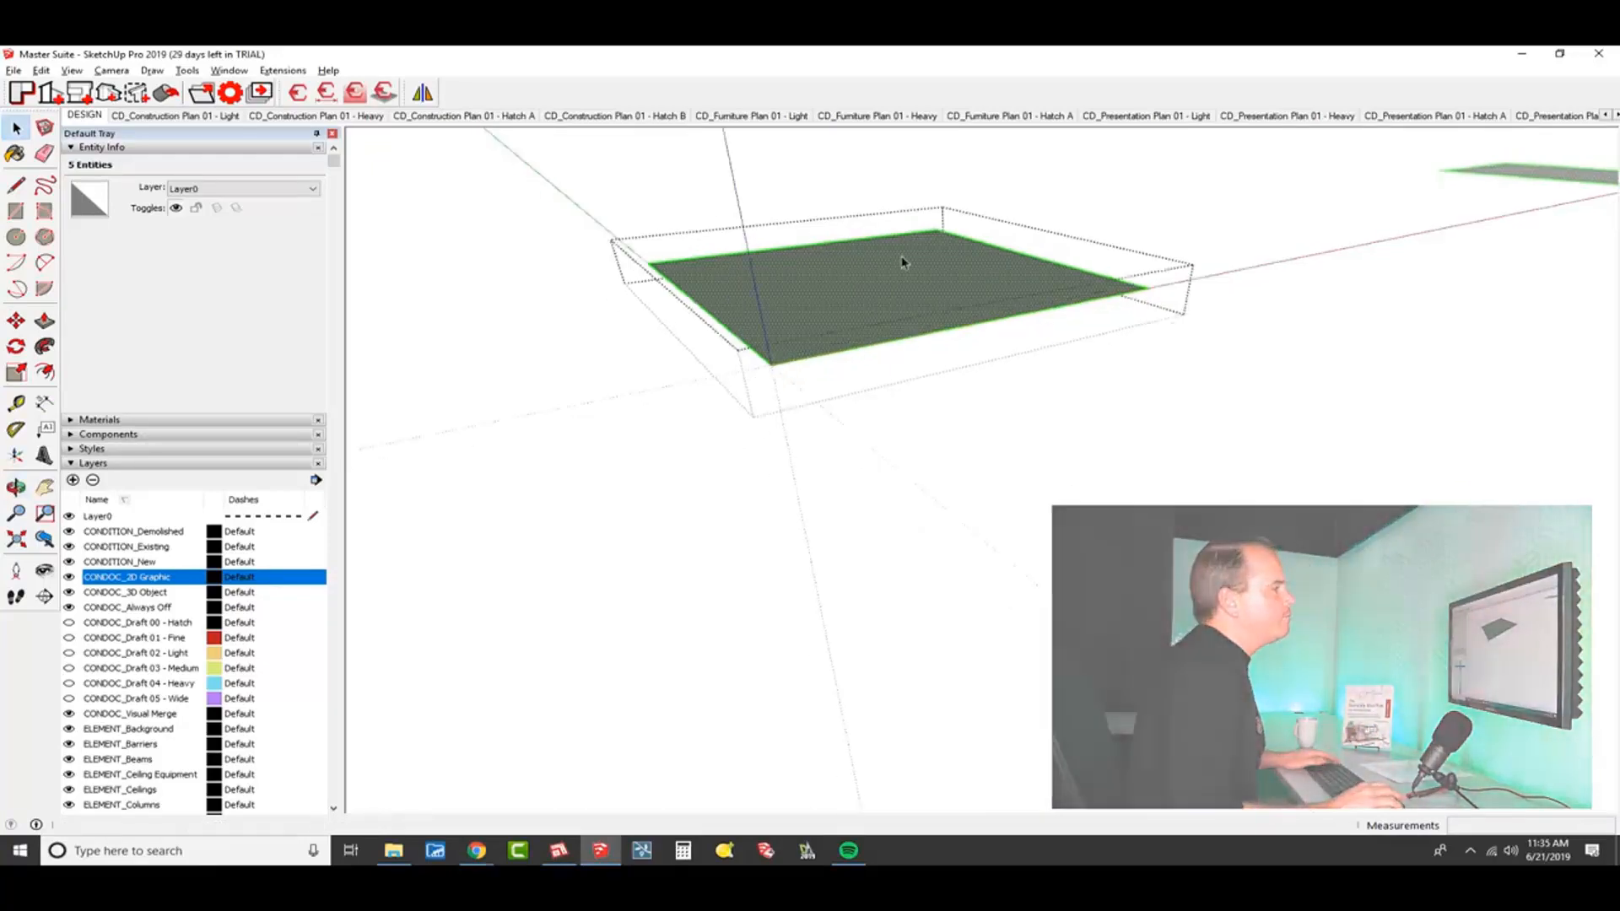
middle_drag(904, 262, 842, 479)
scroll(626, 568, down, 3)
scroll(841, 479, down, 3)
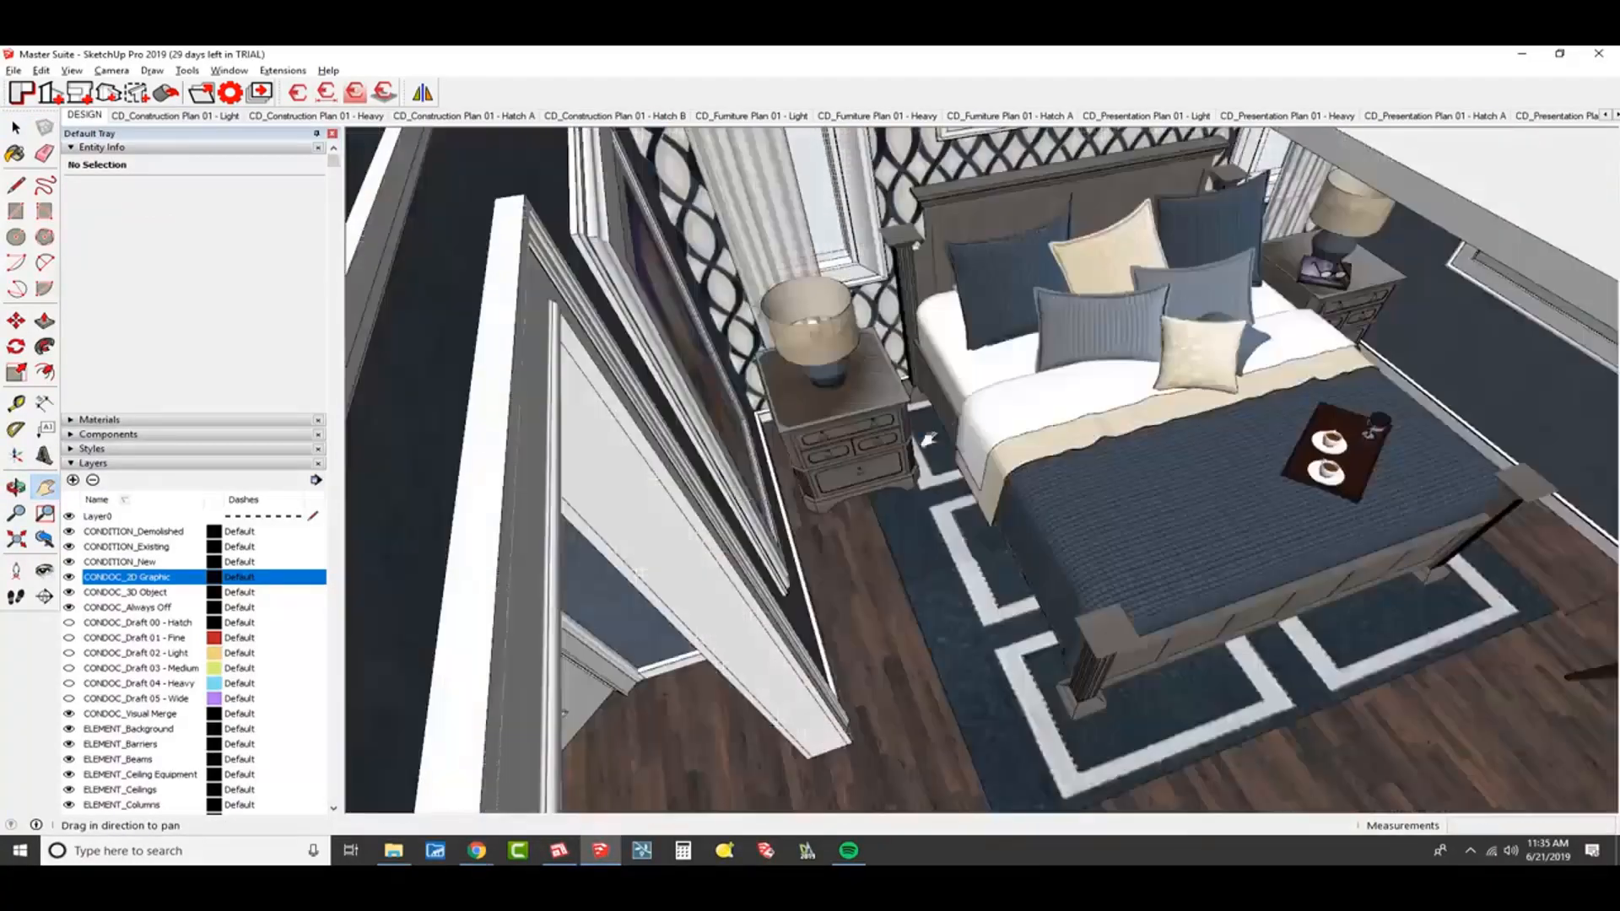
shift+middle_drag(969, 425, 875, 478)
scroll(1050, 396, down, 1)
shift+middle_drag(1051, 397, 988, 410)
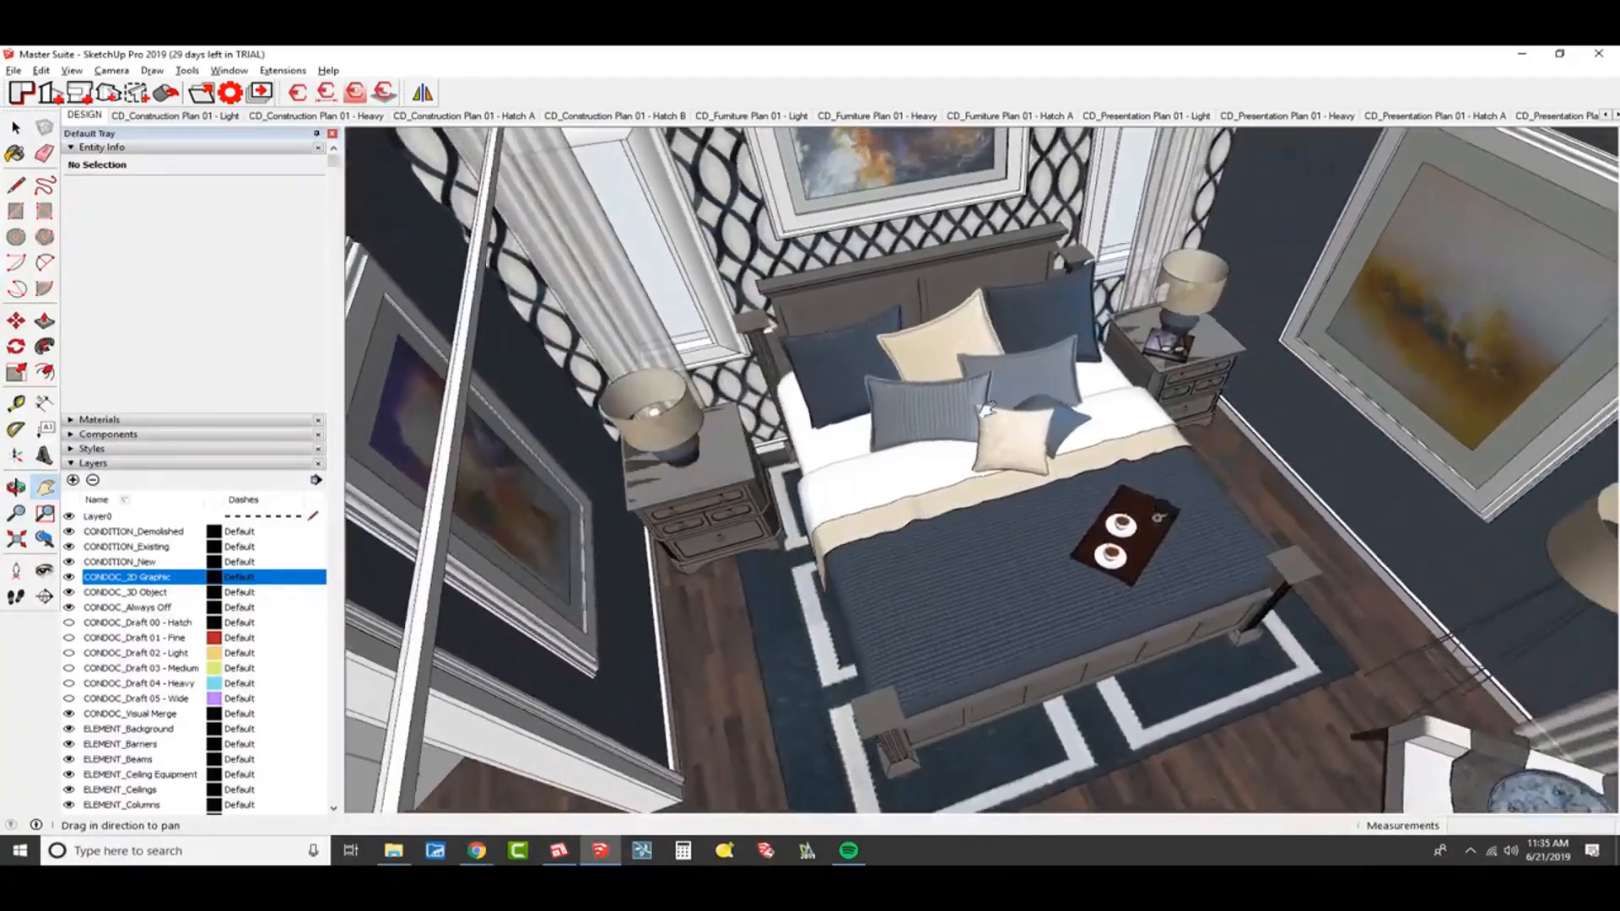
scroll(988, 410, up, 2)
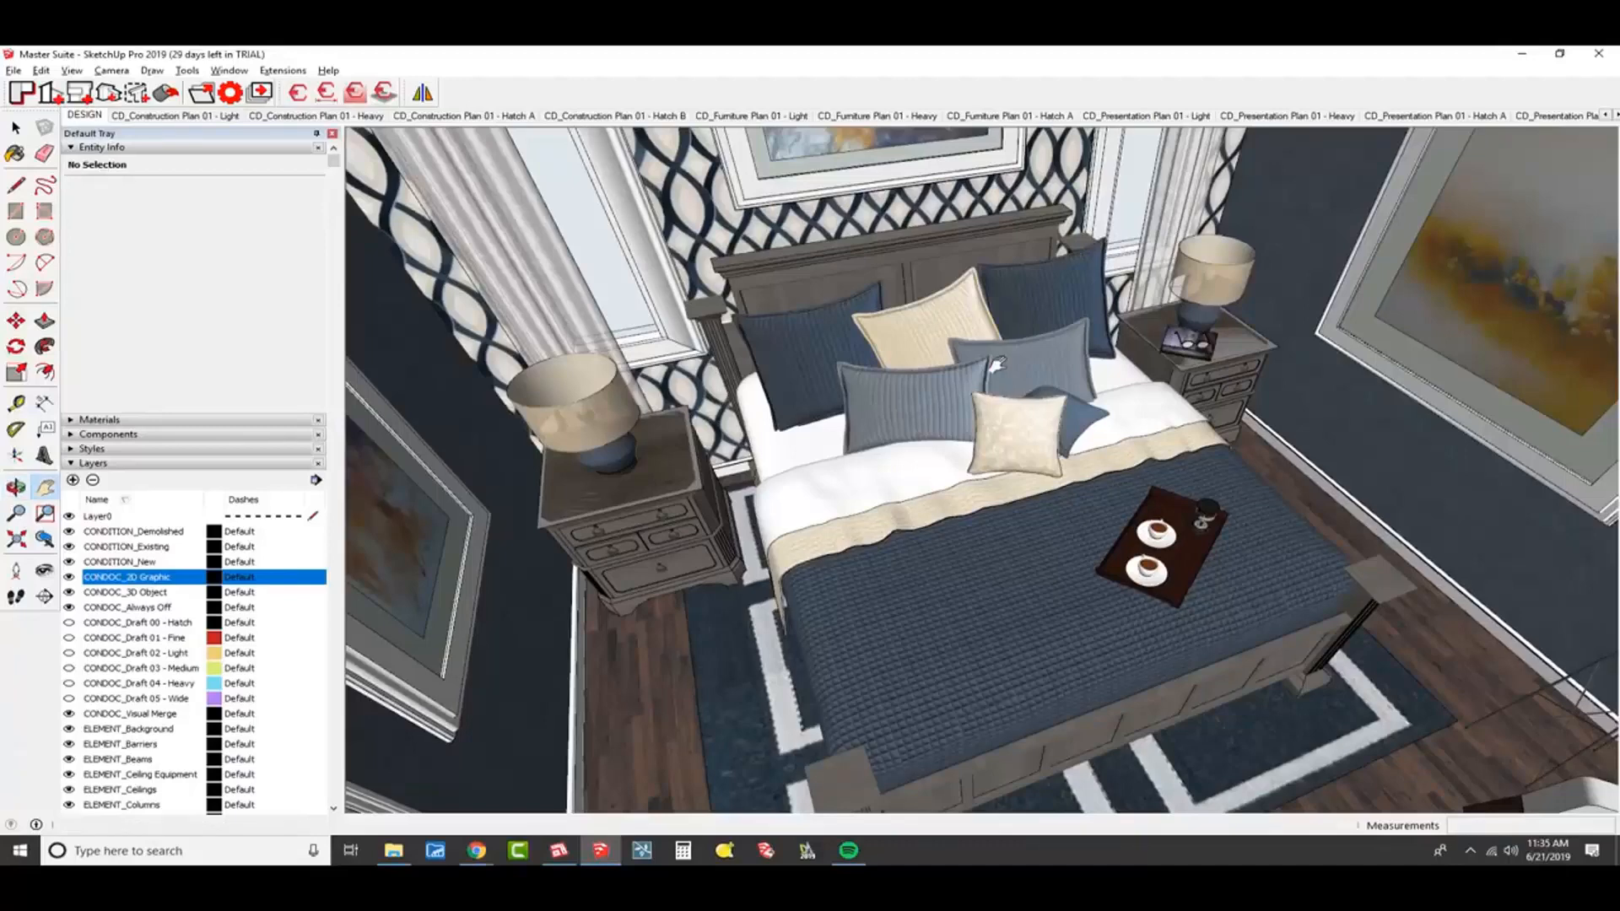
- Switch to LayOut and update the Master Suite.skp reference in the document setup
key(alt+Tab)
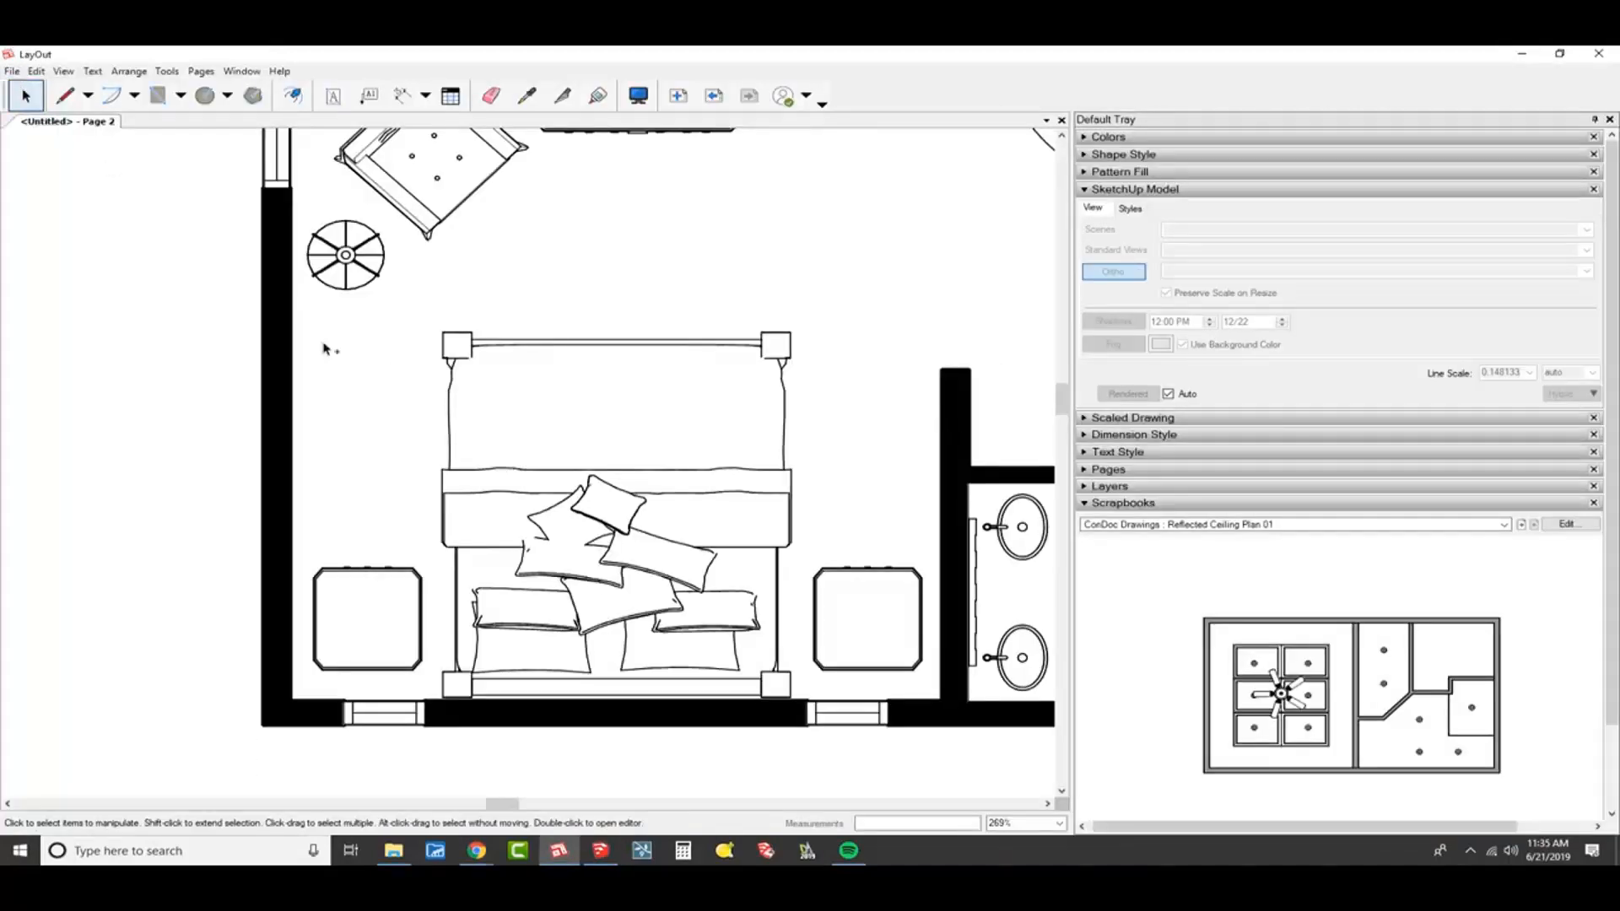
middle_drag(405, 299, 435, 324)
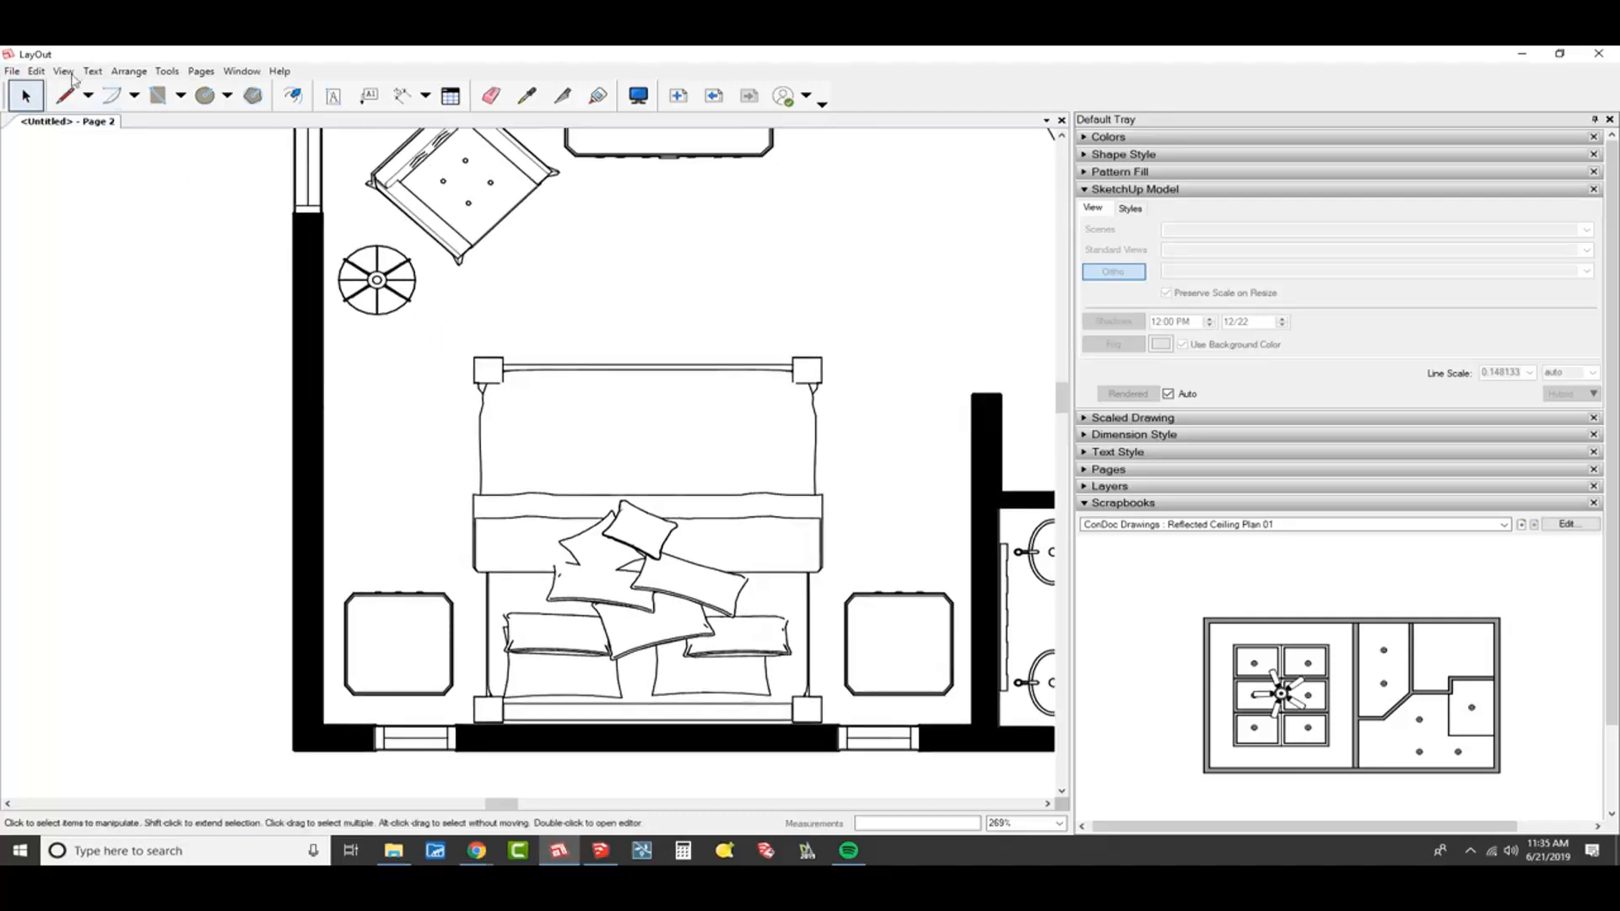
click(13, 71)
click(89, 336)
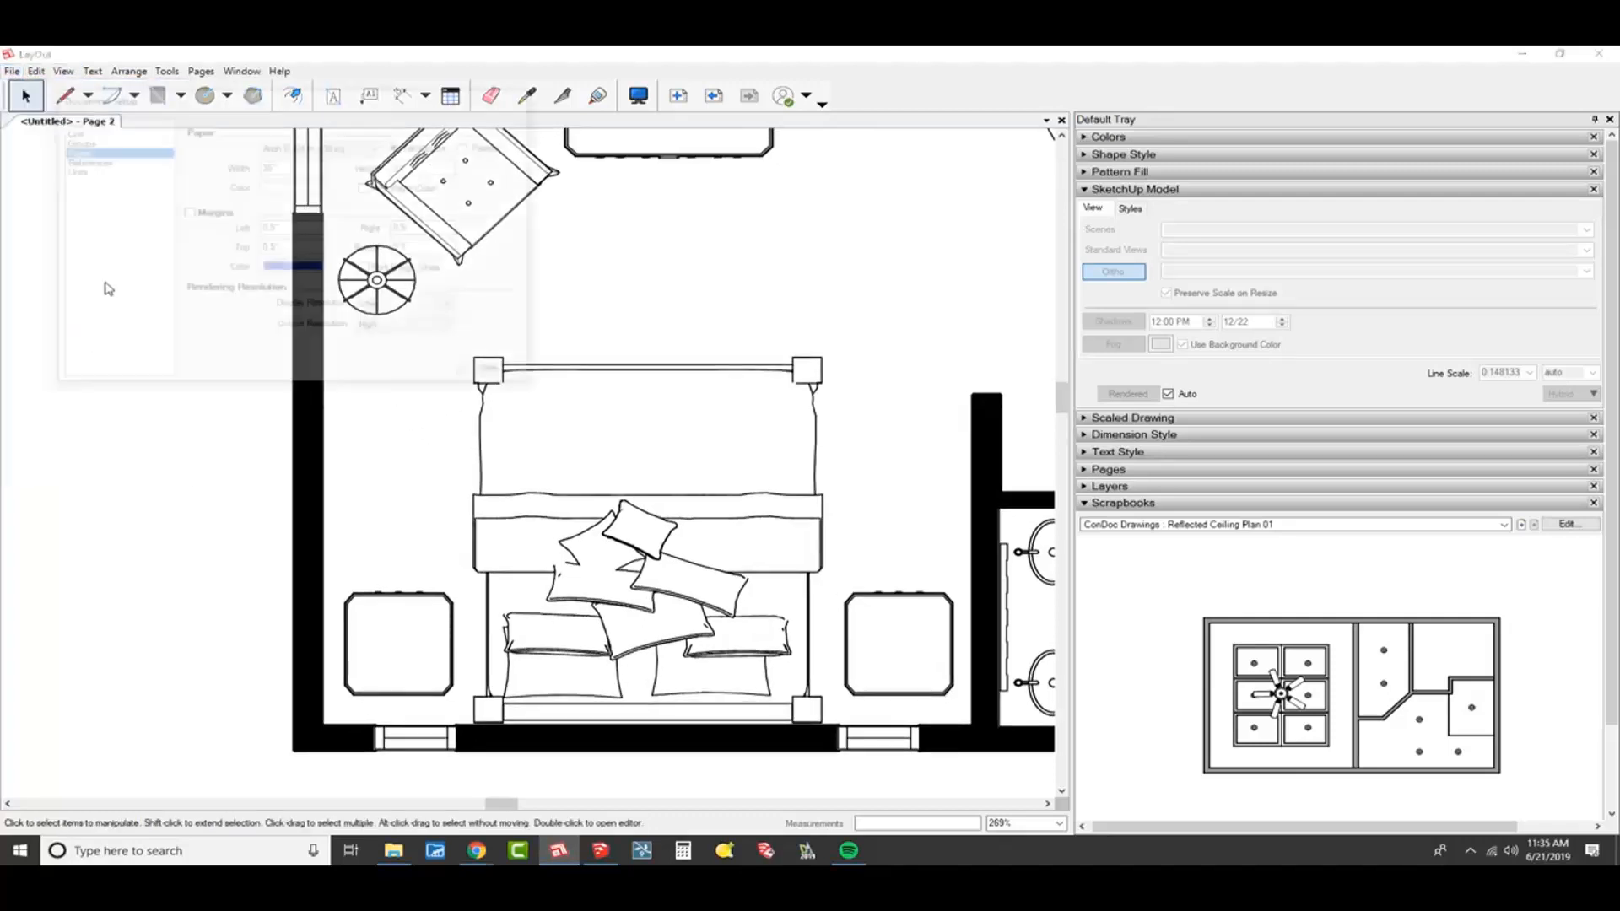
click(141, 164)
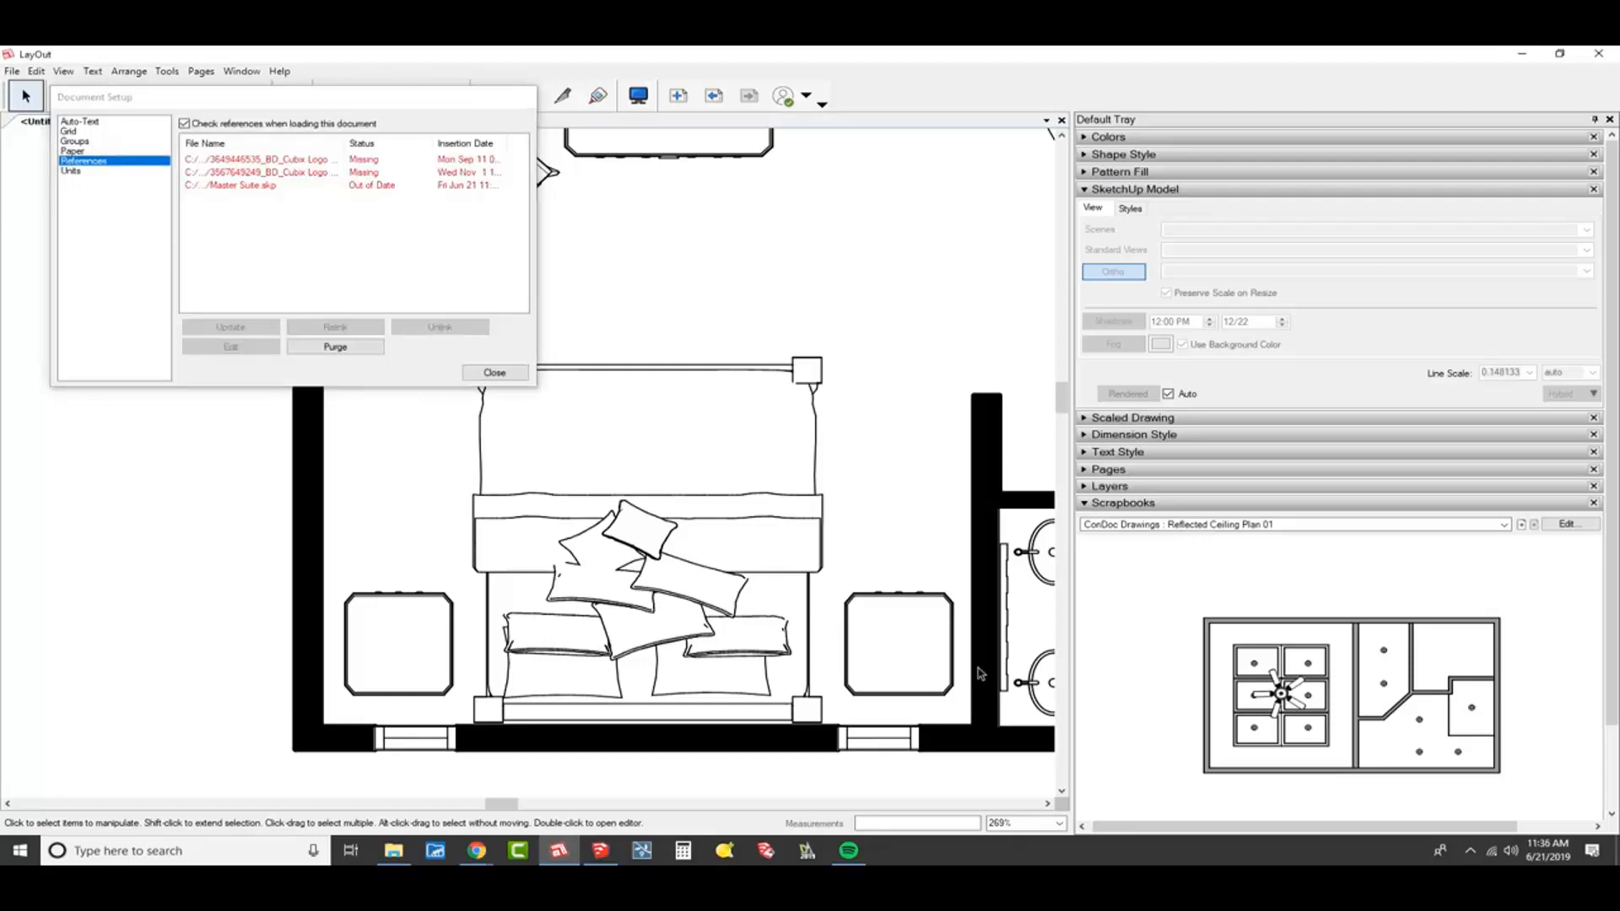
scroll(970, 670, up, 5)
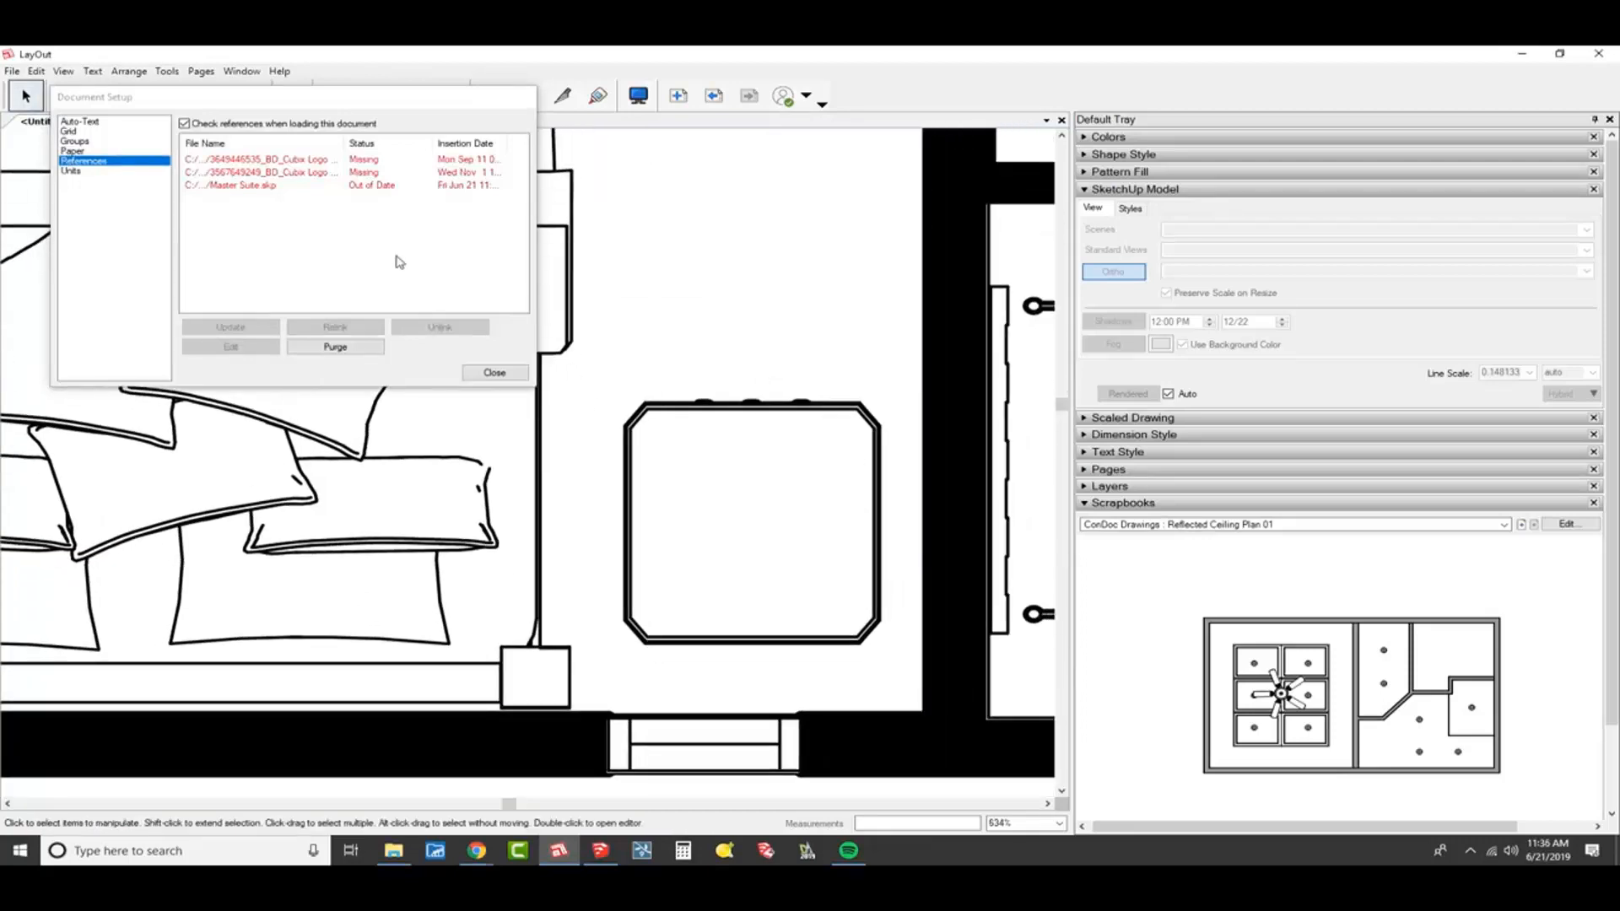
click(260, 185)
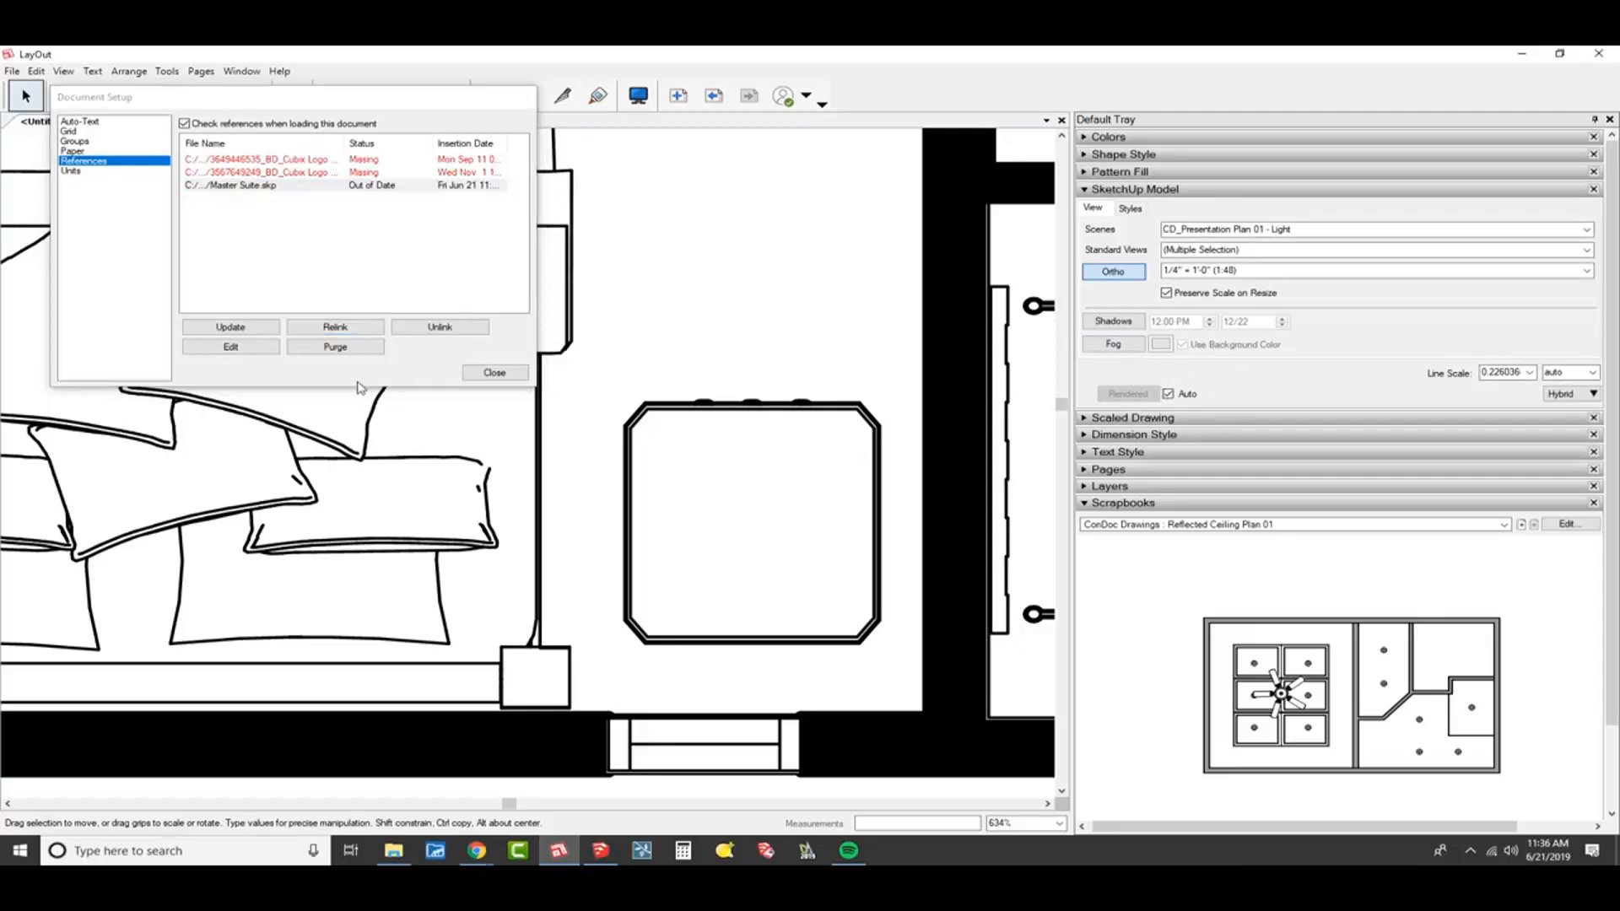
click(233, 331)
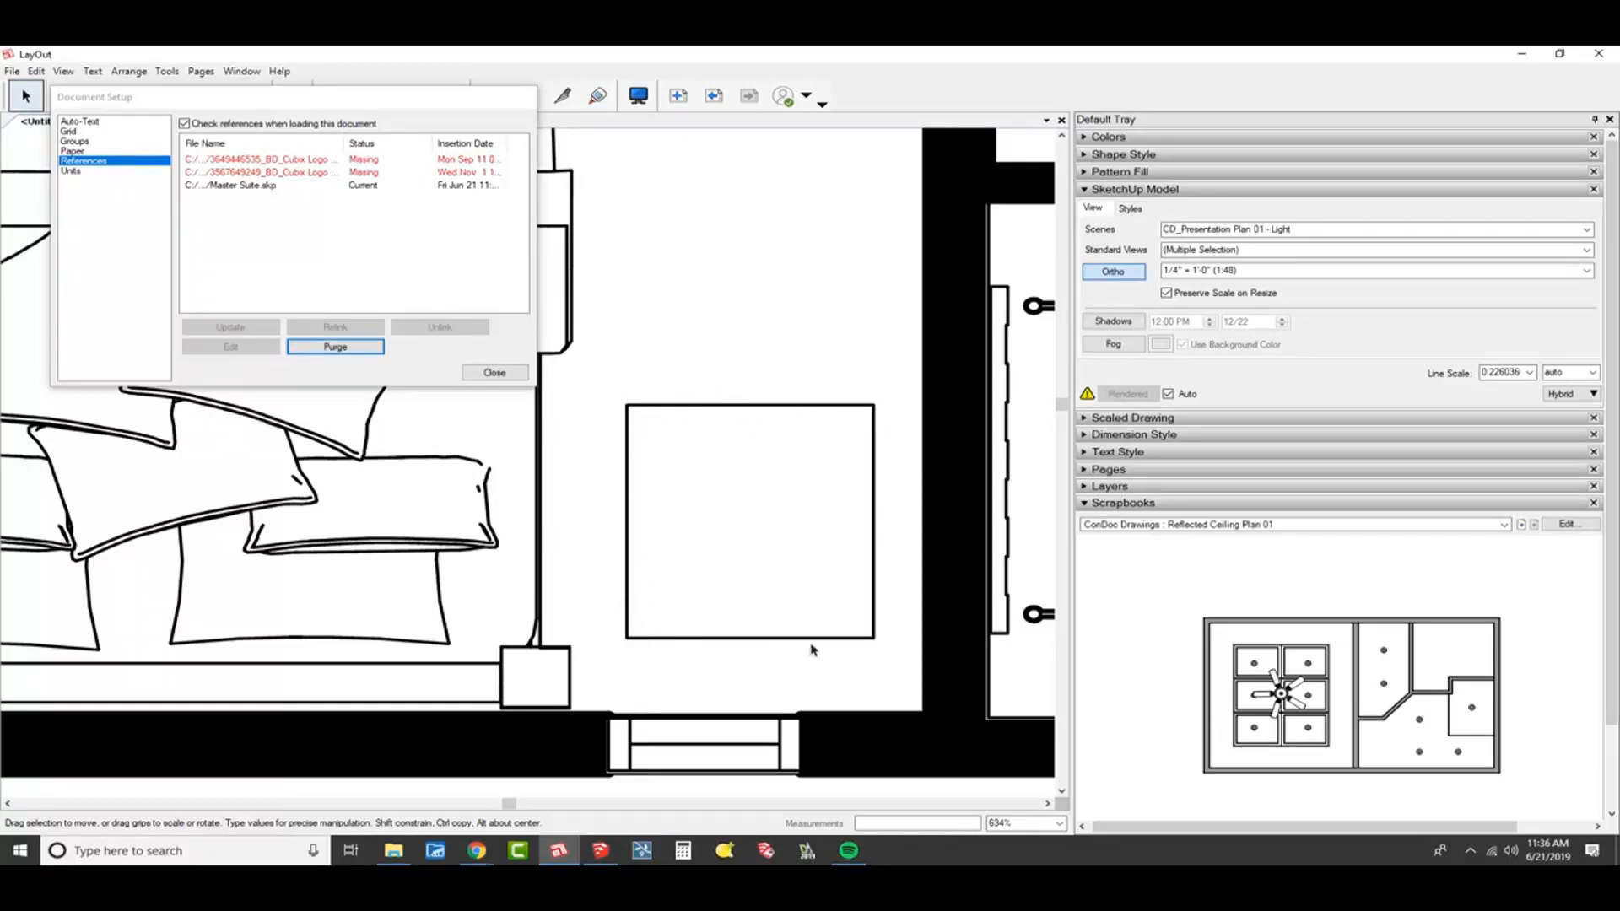
- Examine how the nightstands beside the bed are drawn in the updated plan viewport, and deselect the viewport
scroll(812, 657, down, 2)
middle_drag(716, 607, 975, 550)
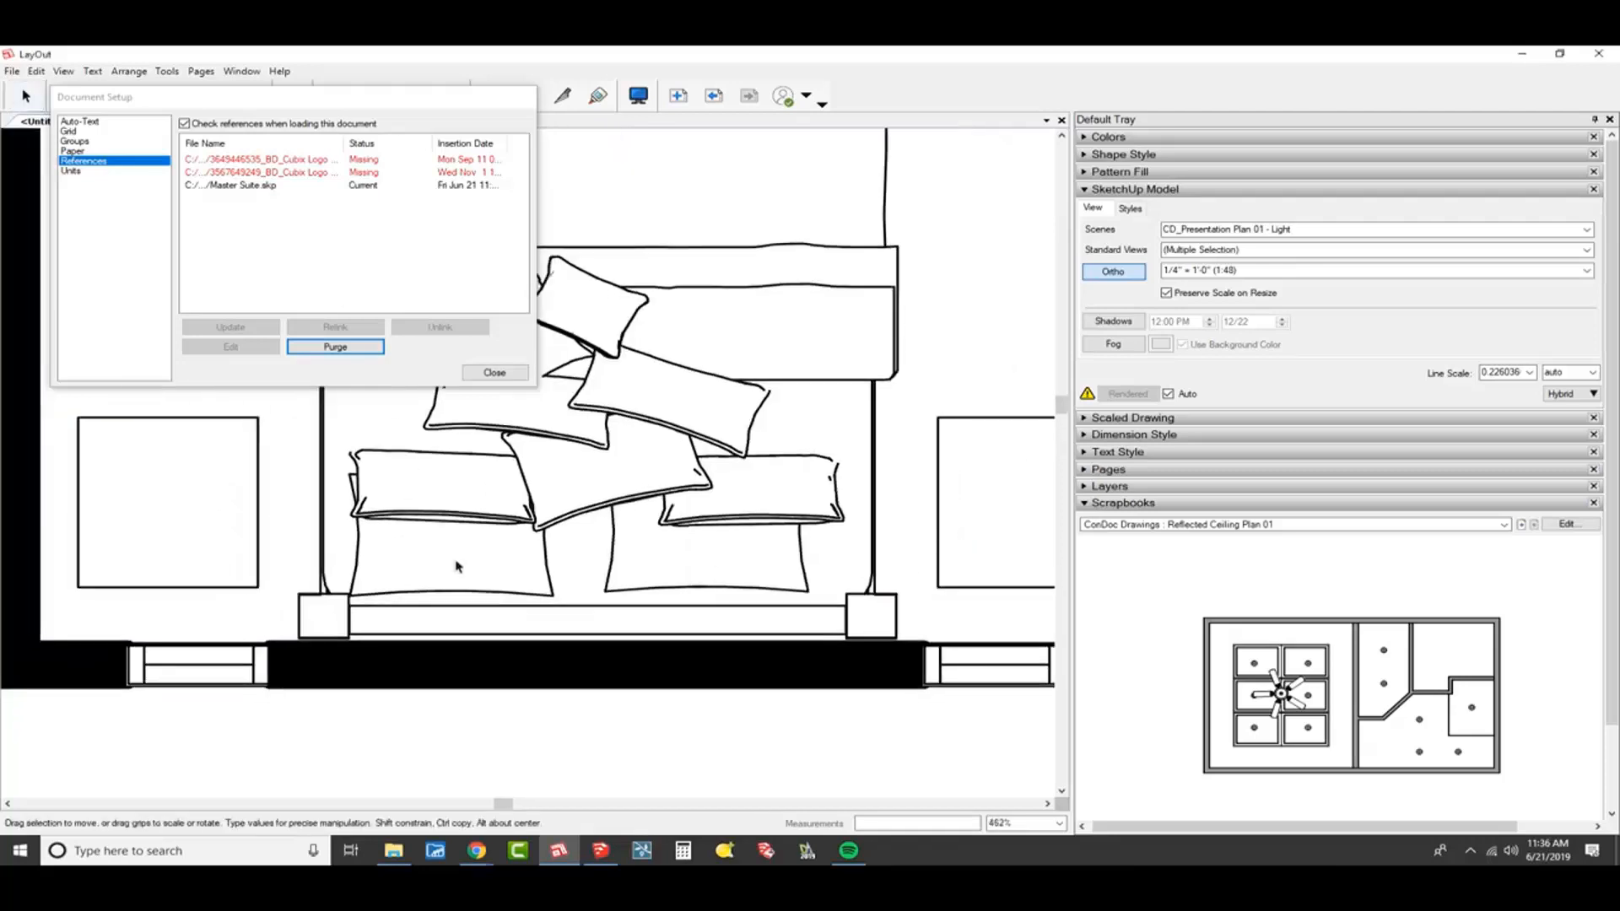
middle_drag(232, 552, 370, 633)
scroll(631, 671, down, 5)
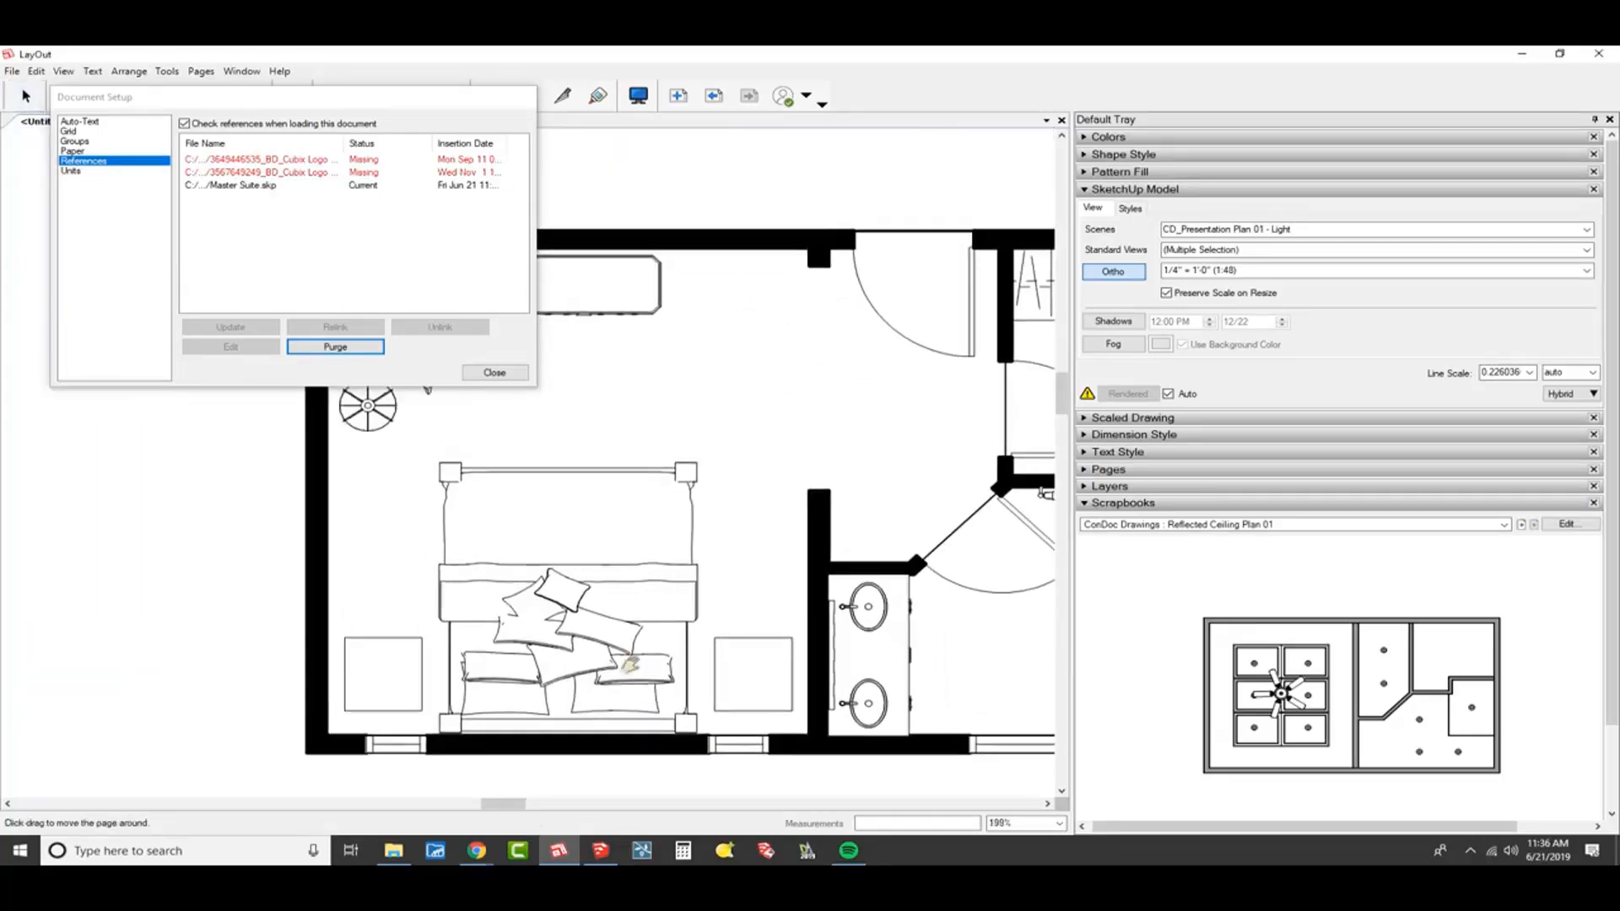
scroll(654, 506, down, 2)
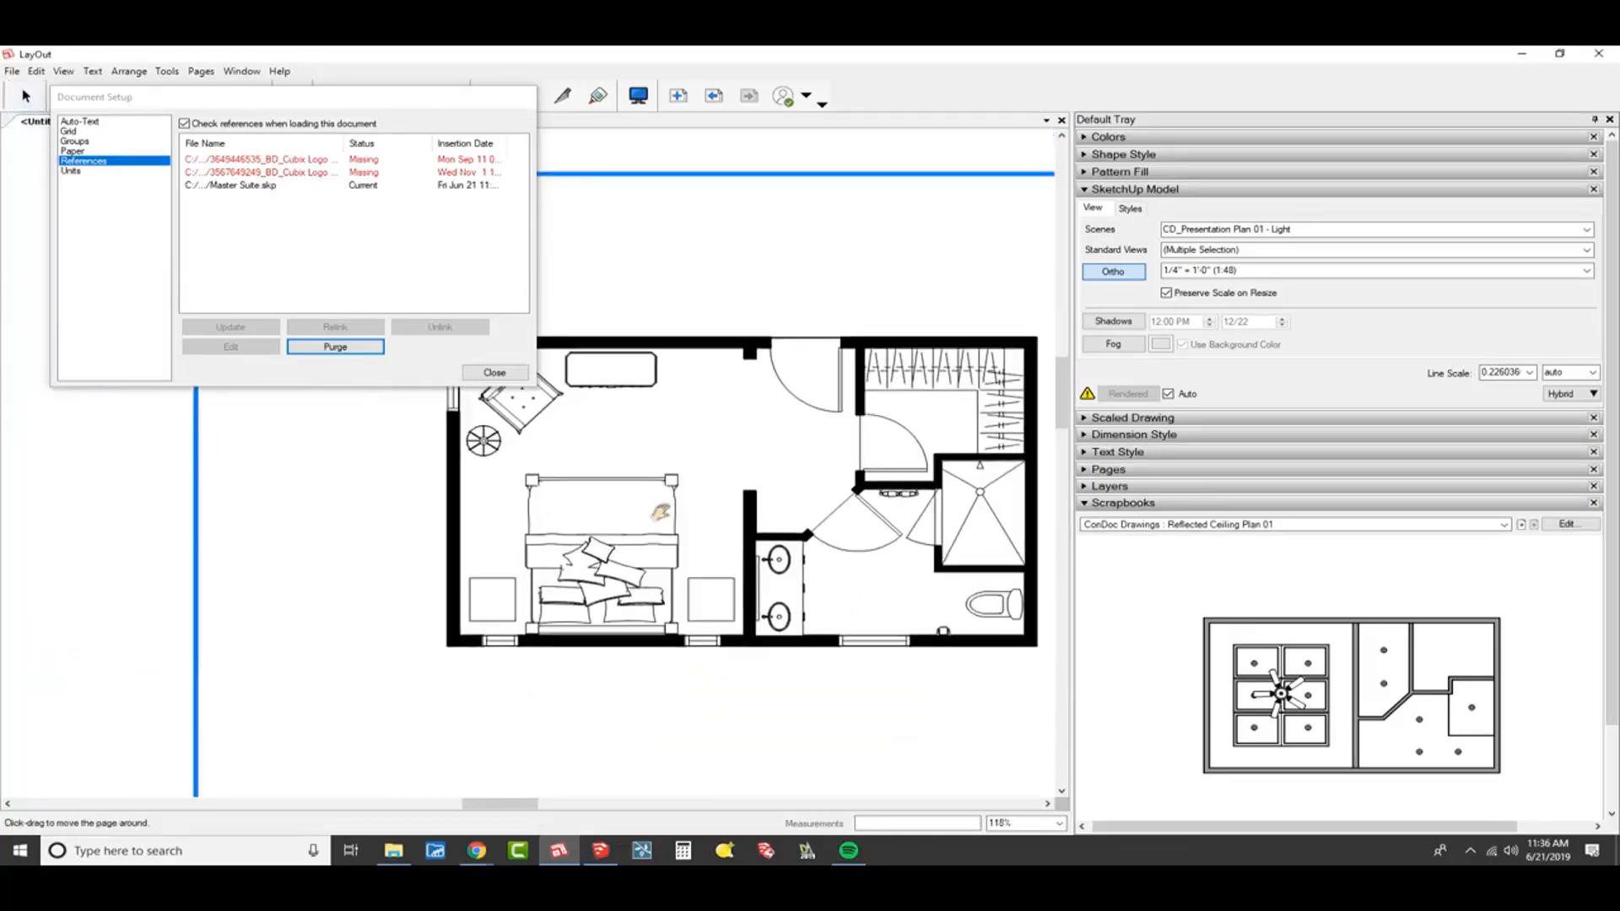
middle_drag(661, 511, 654, 501)
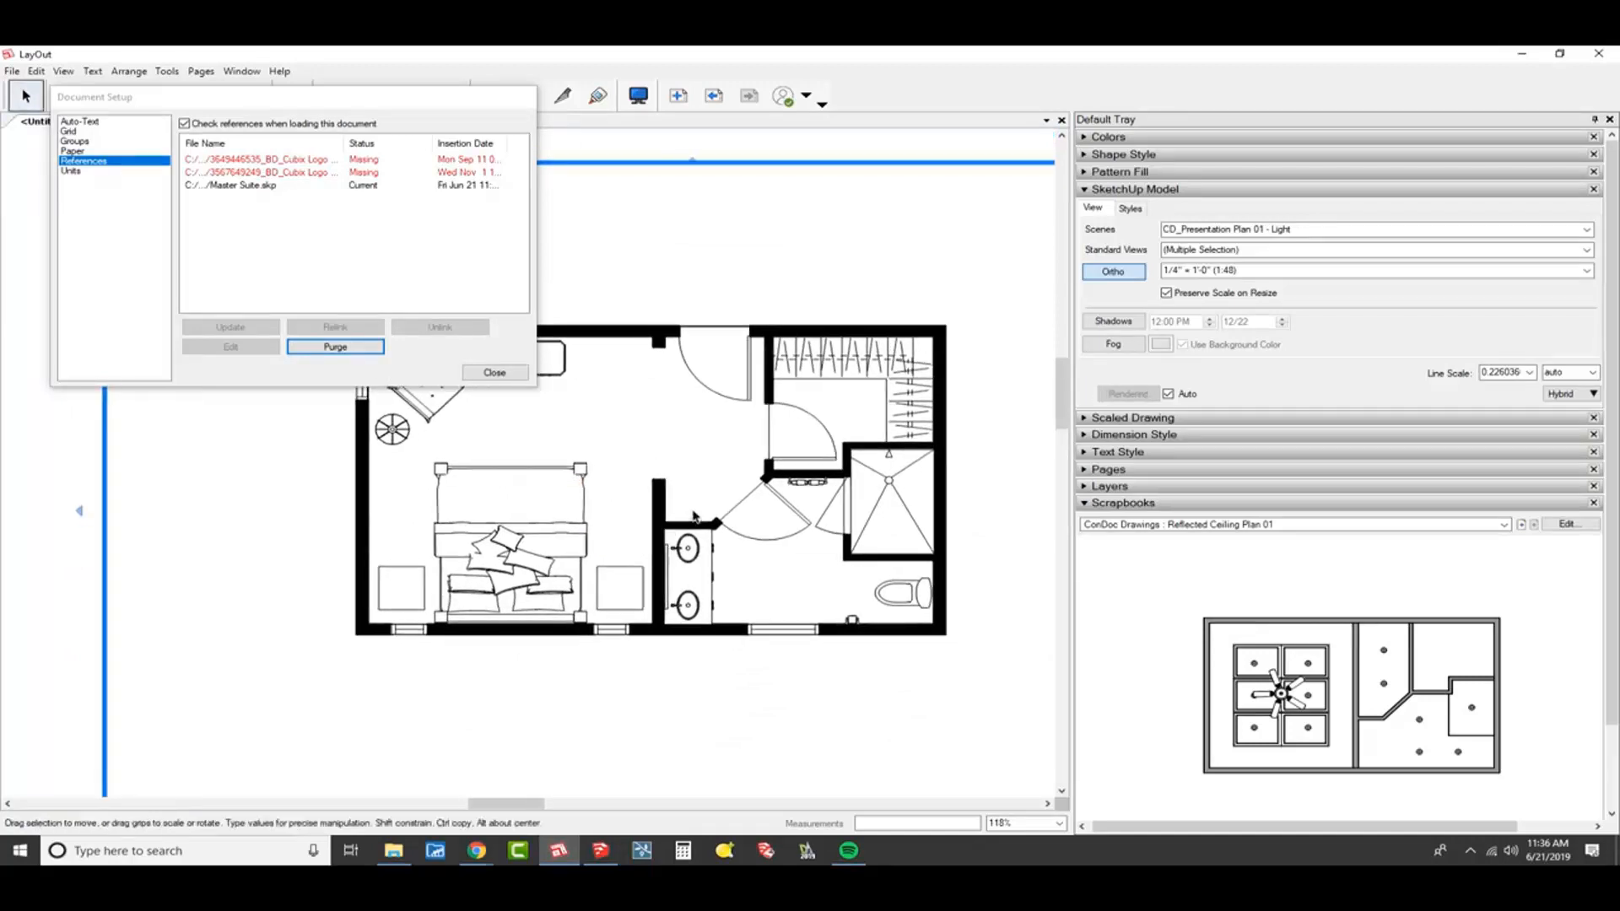
scroll(856, 651, down, 3)
scroll(737, 529, up, 2)
click(806, 492)
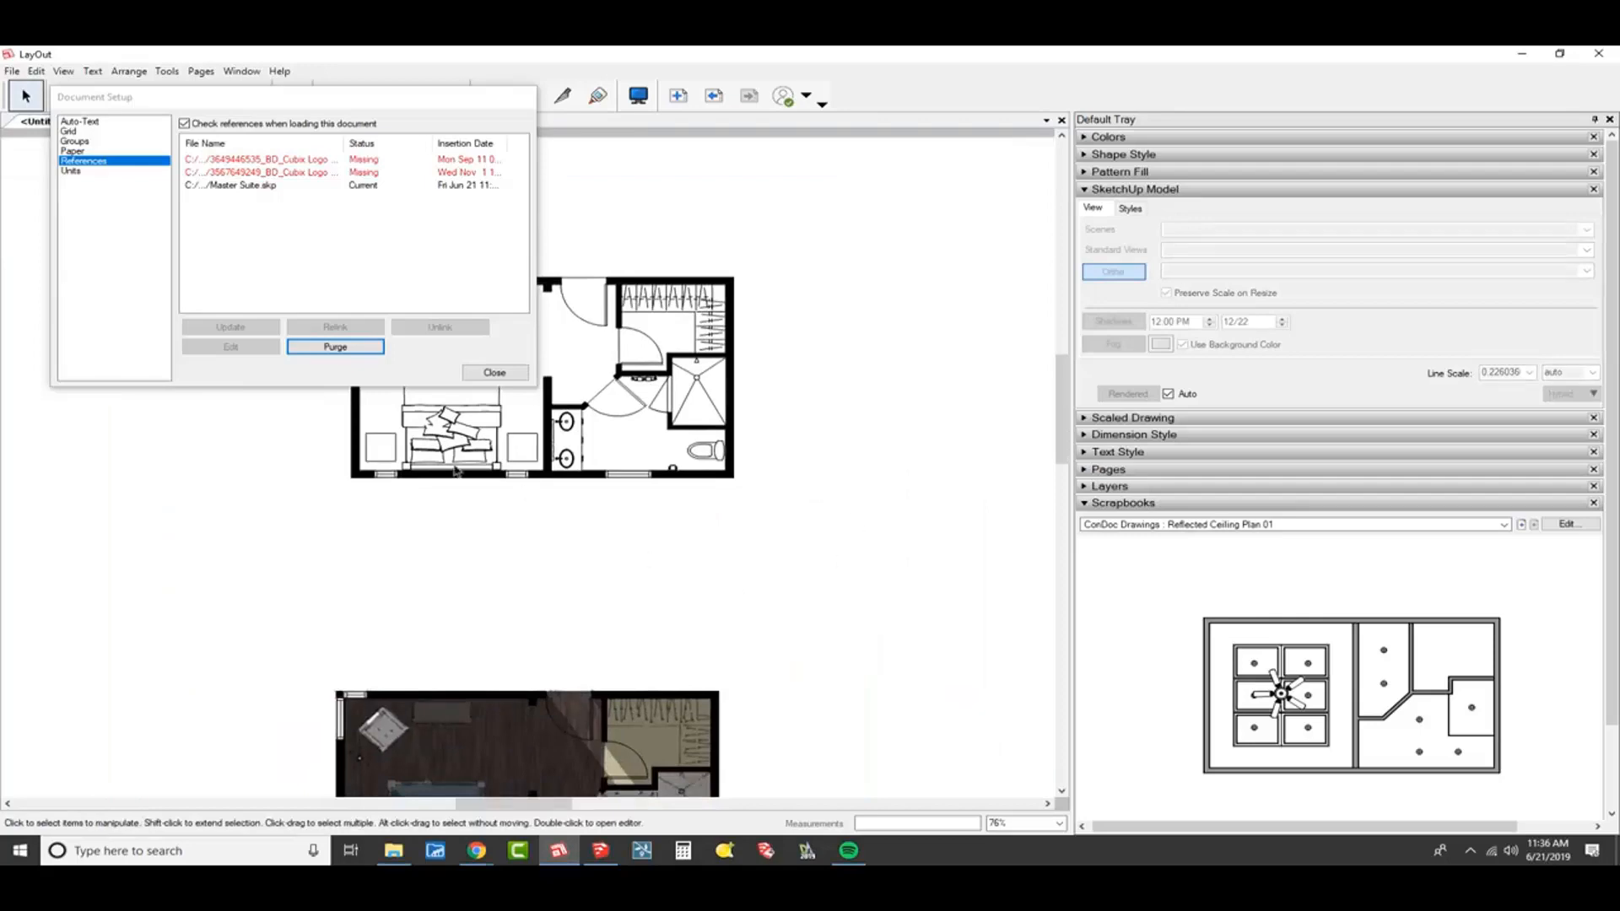
- Switch to SketchUp and select the bed group nested inside the ELEMENT_Furniture group
scroll(454, 470, up, 5)
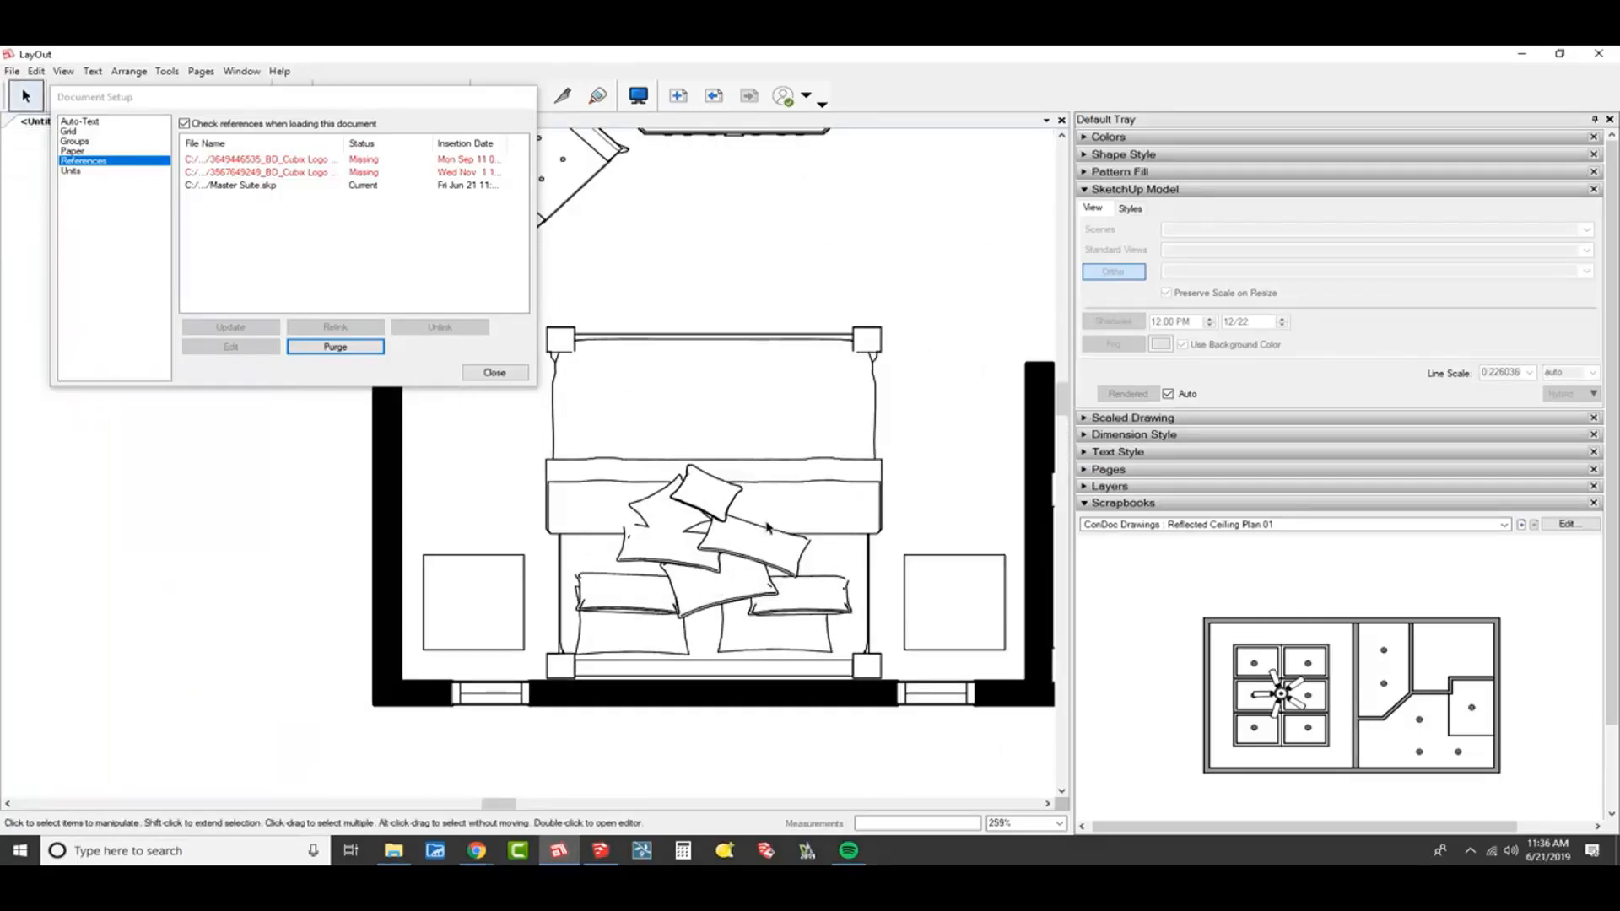
key(alt+Tab)
mouse_move(762, 521)
shift+middle_down()
mouse_move(919, 479)
mouse_move(944, 391)
shift+middle_up()
double_click(969, 505)
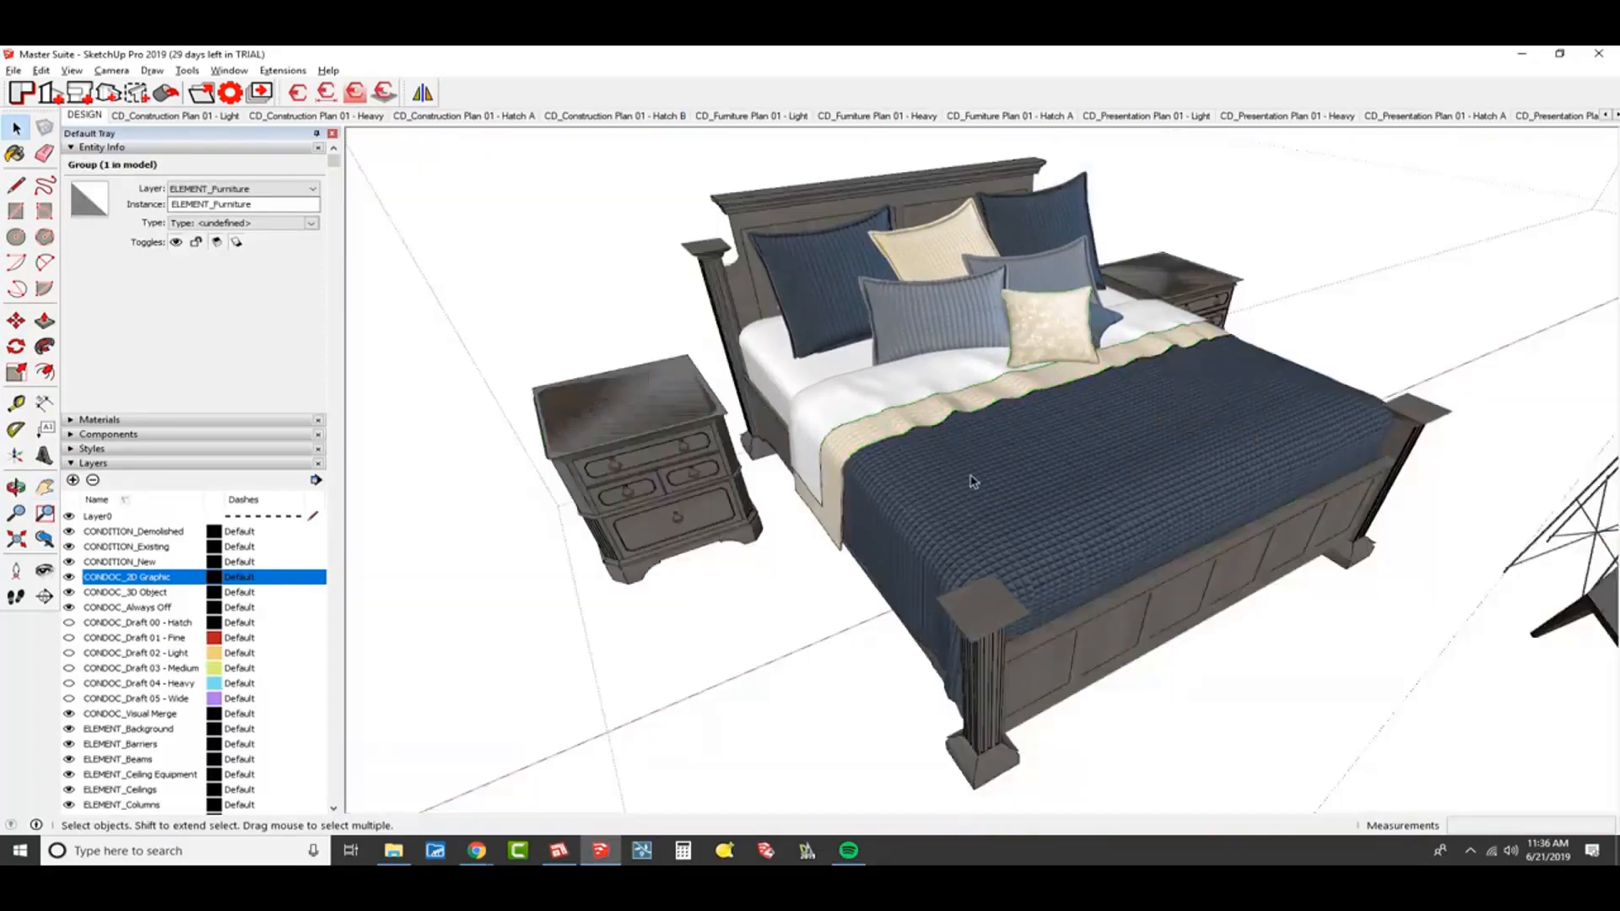
double_click(972, 481)
click(972, 481)
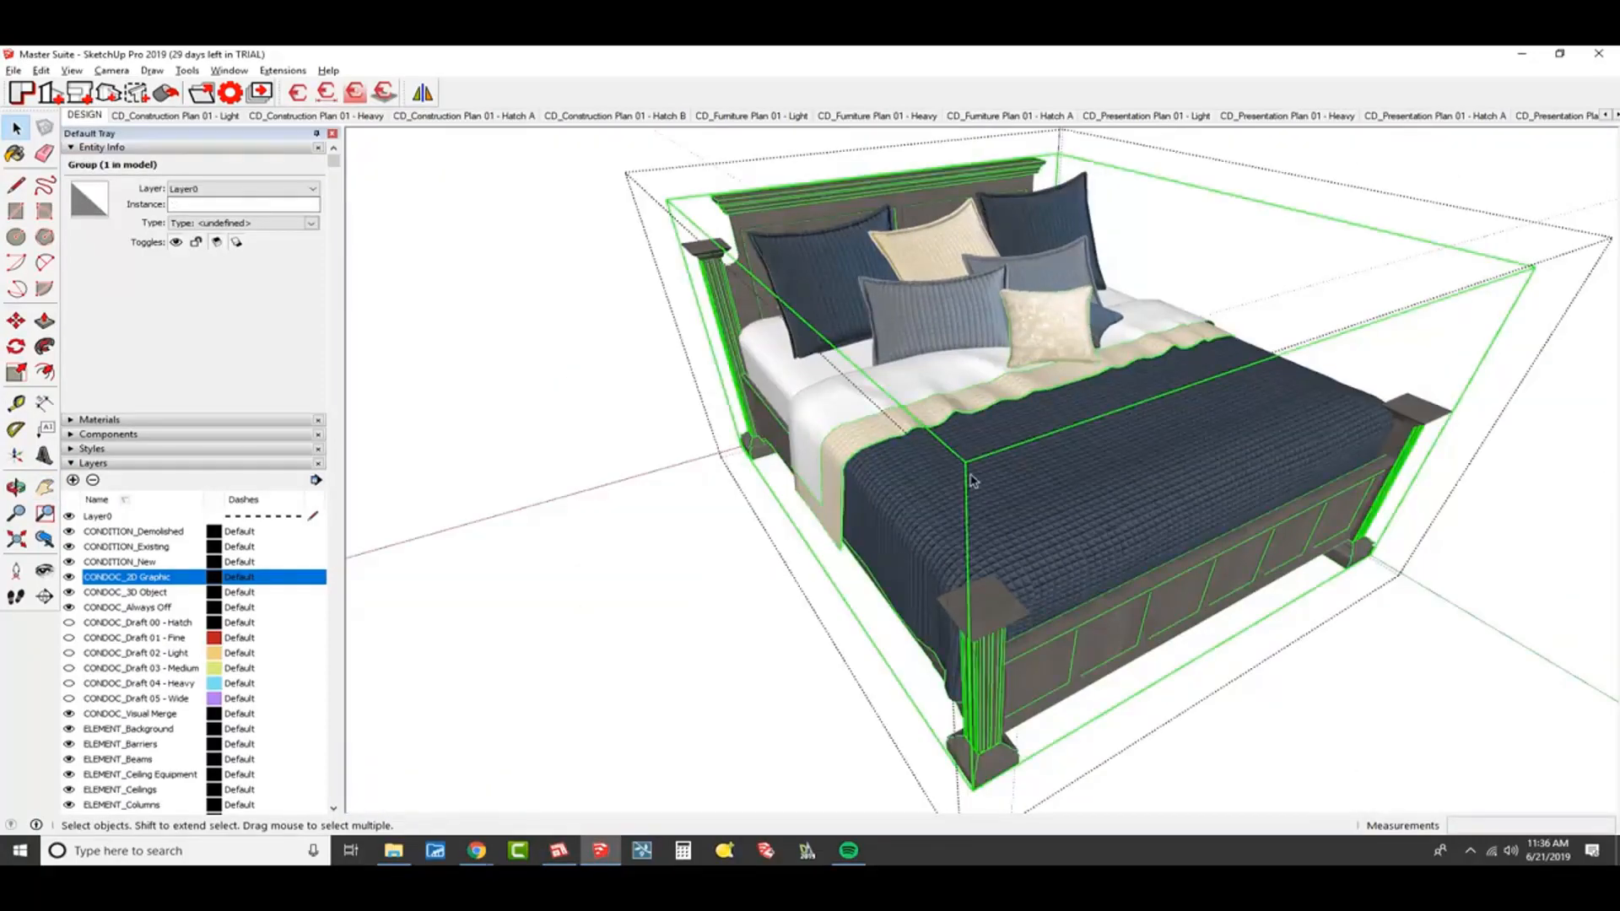
key(Escape)
click(972, 481)
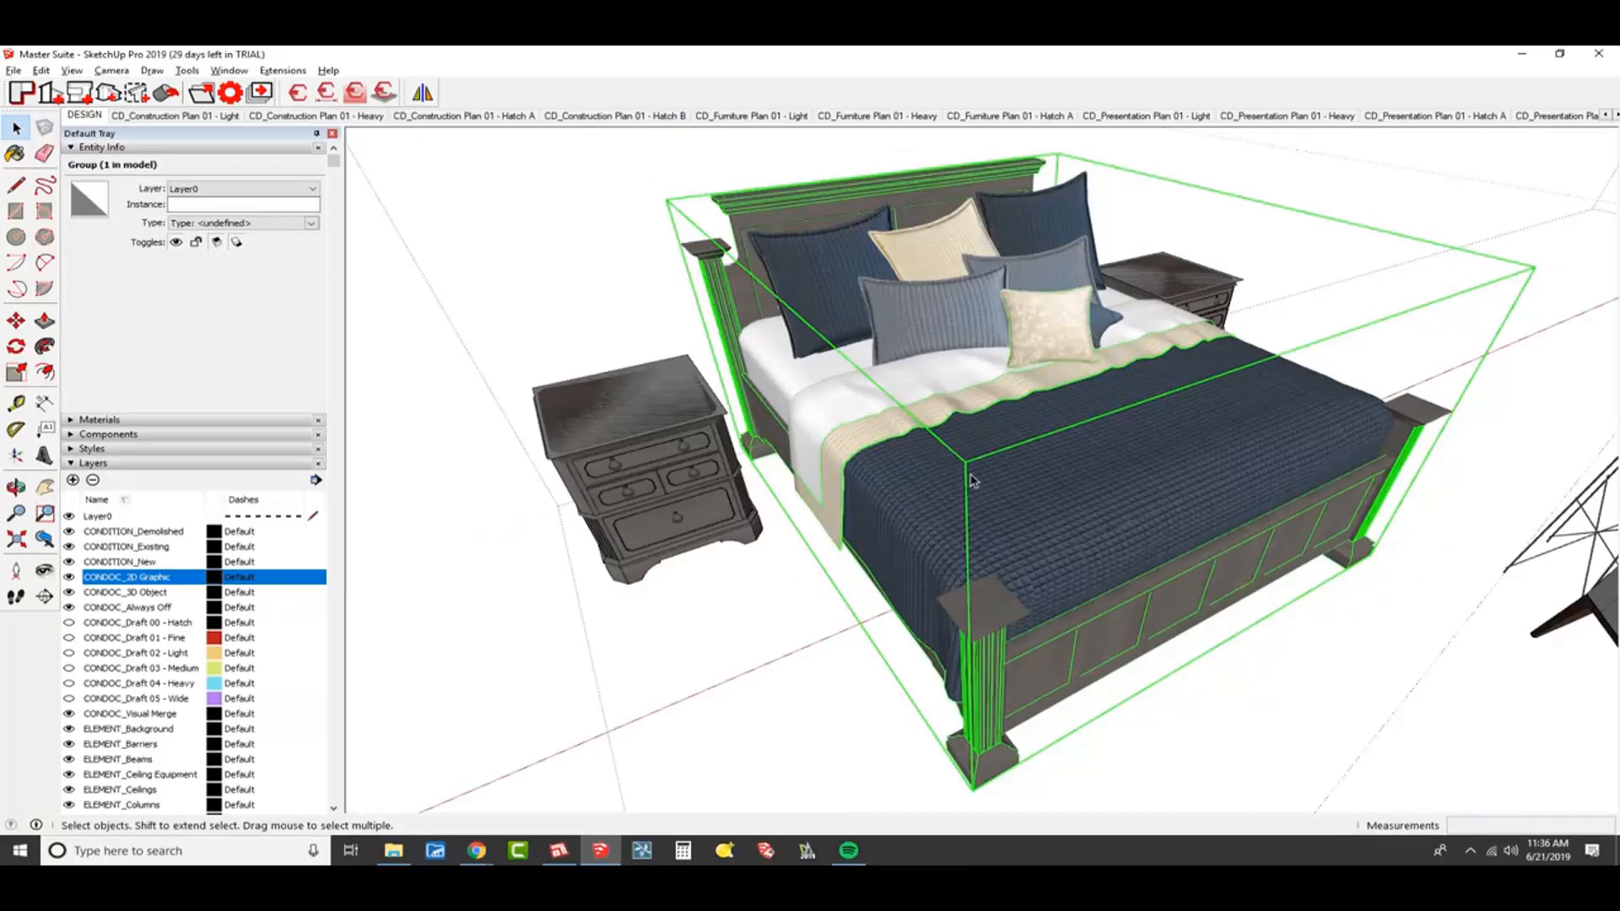
- Convert the selected bed group into a component with the definition name Bed
mouse_move(1057, 628)
middle_down()
mouse_move(996, 591)
mouse_move(1042, 466)
middle_up()
right_click(1042, 466)
click(1112, 573)
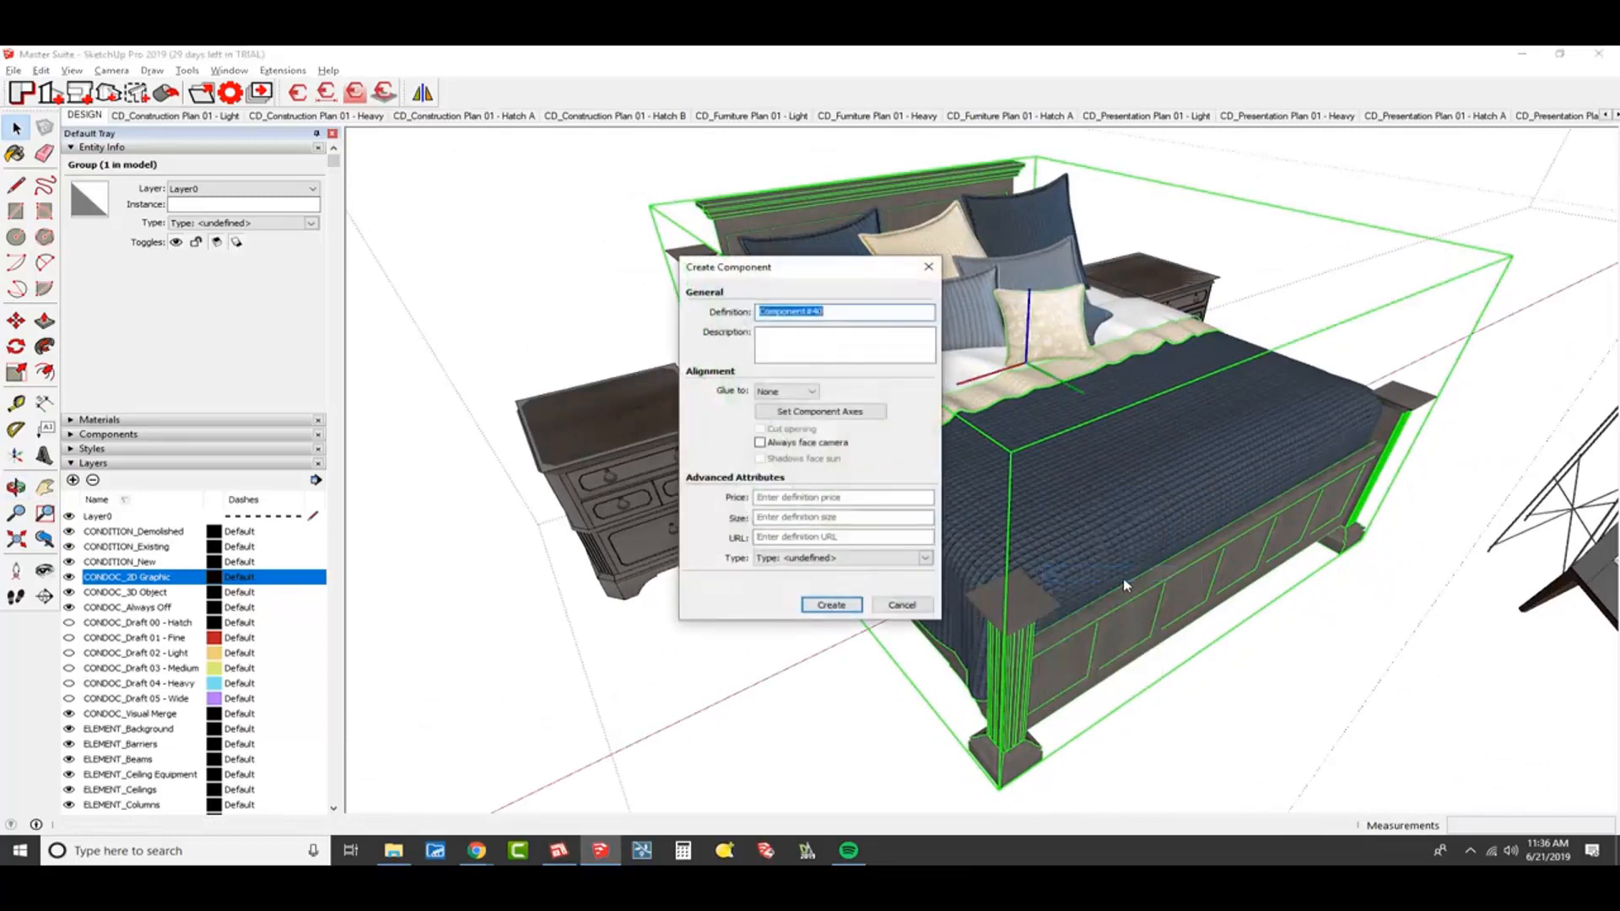
text(Bed)
key(Return)
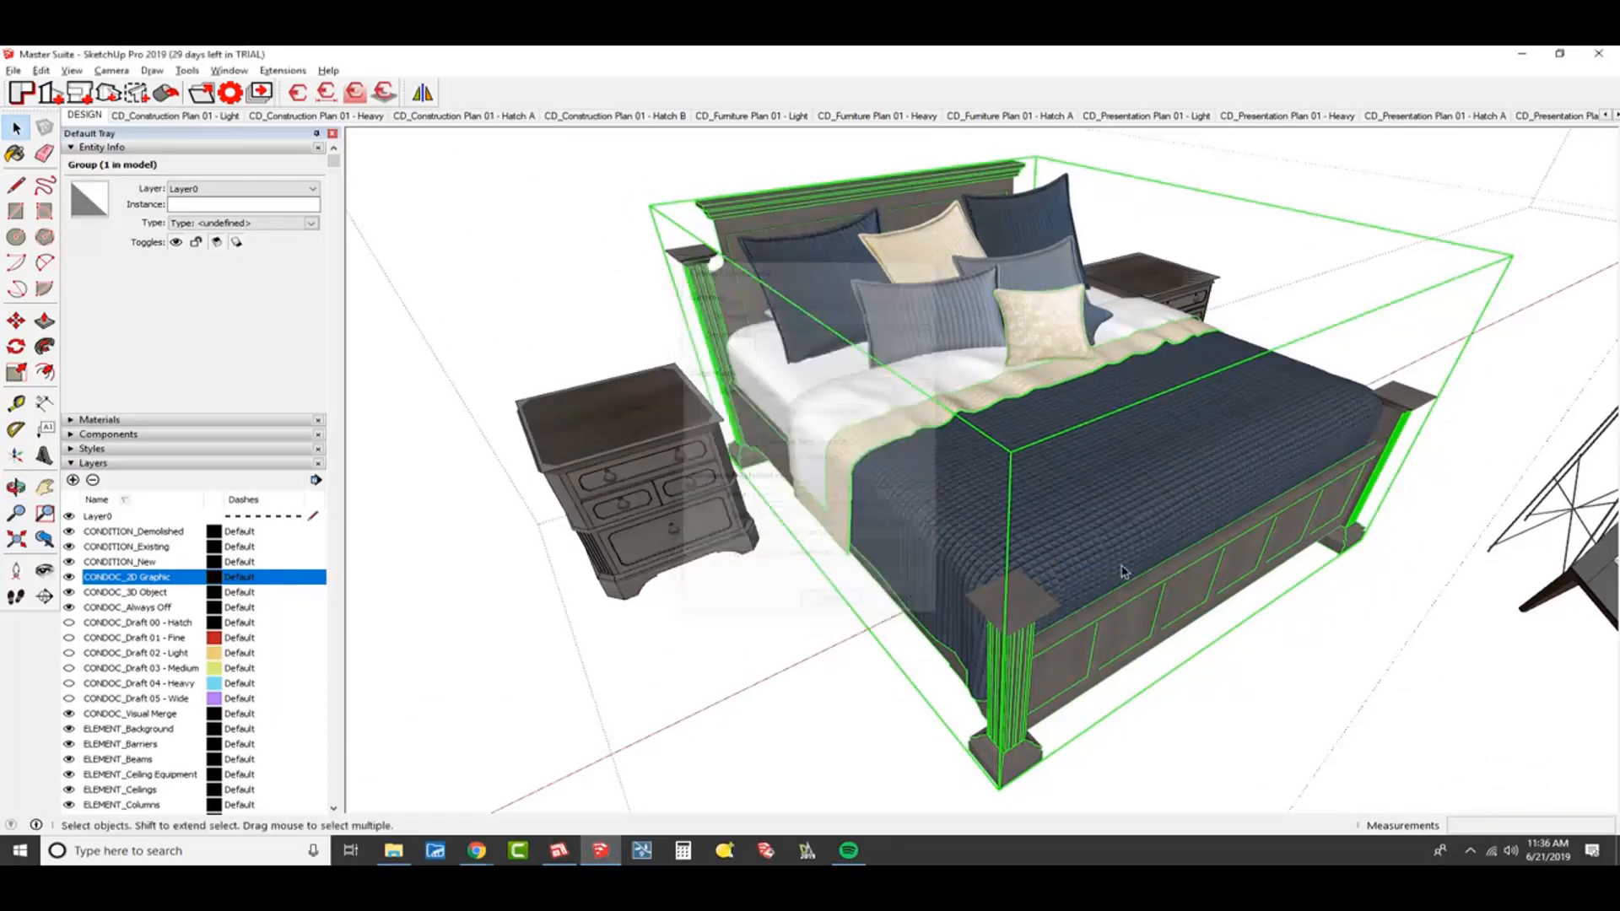
- Save the Bed component as a separate SketchUp file named Bed in the TEMP folder on the Desktop
right_click(1114, 485)
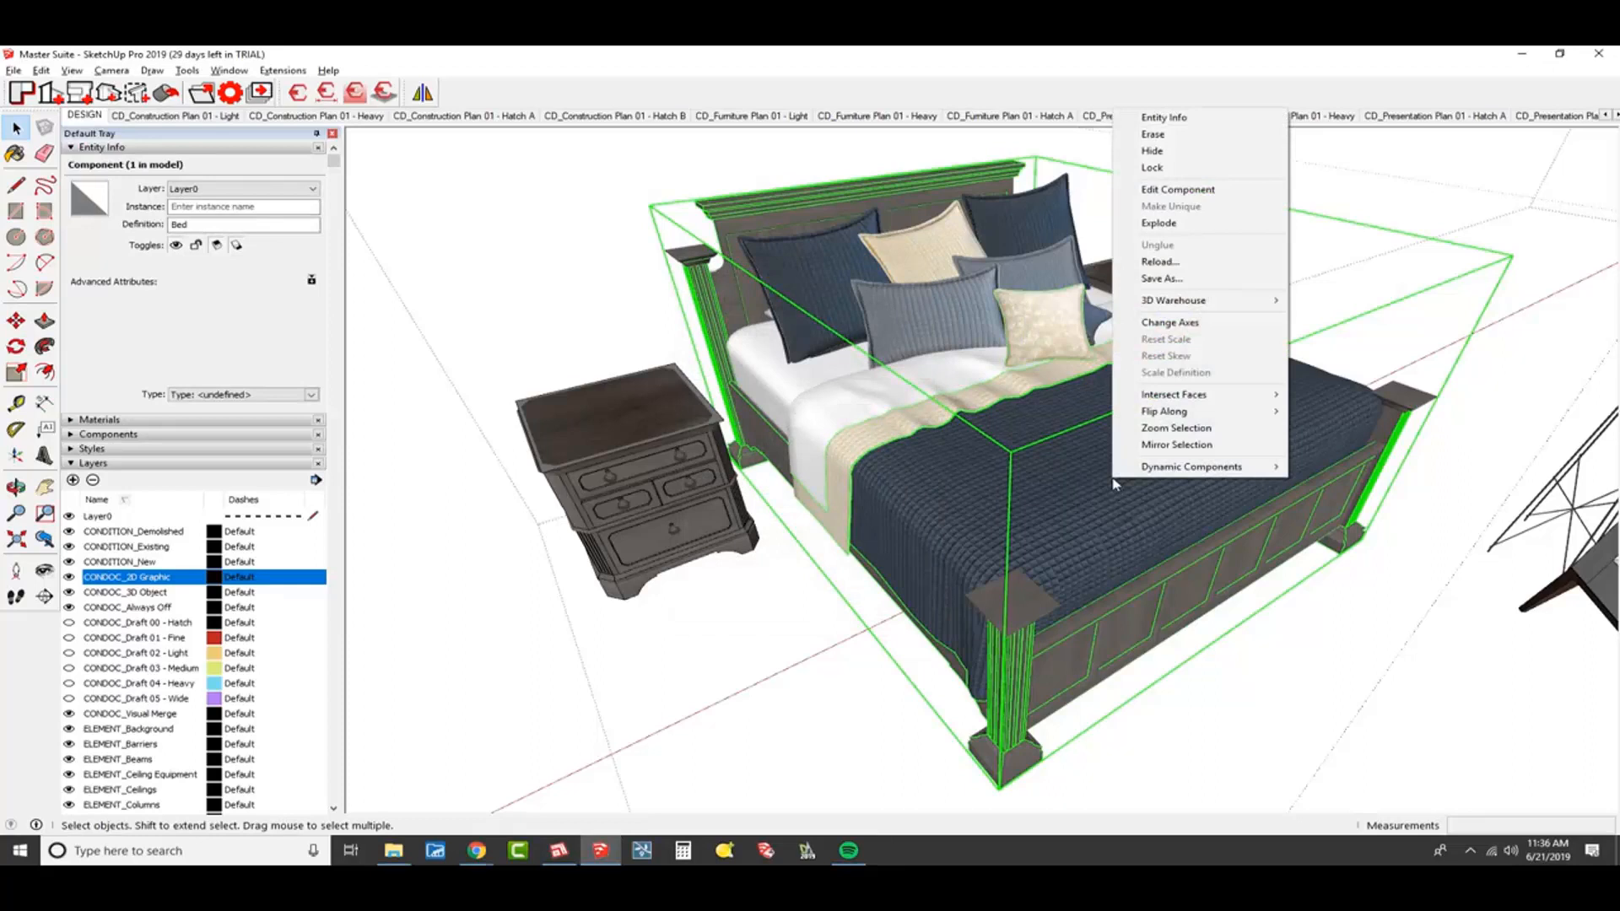
click(1151, 281)
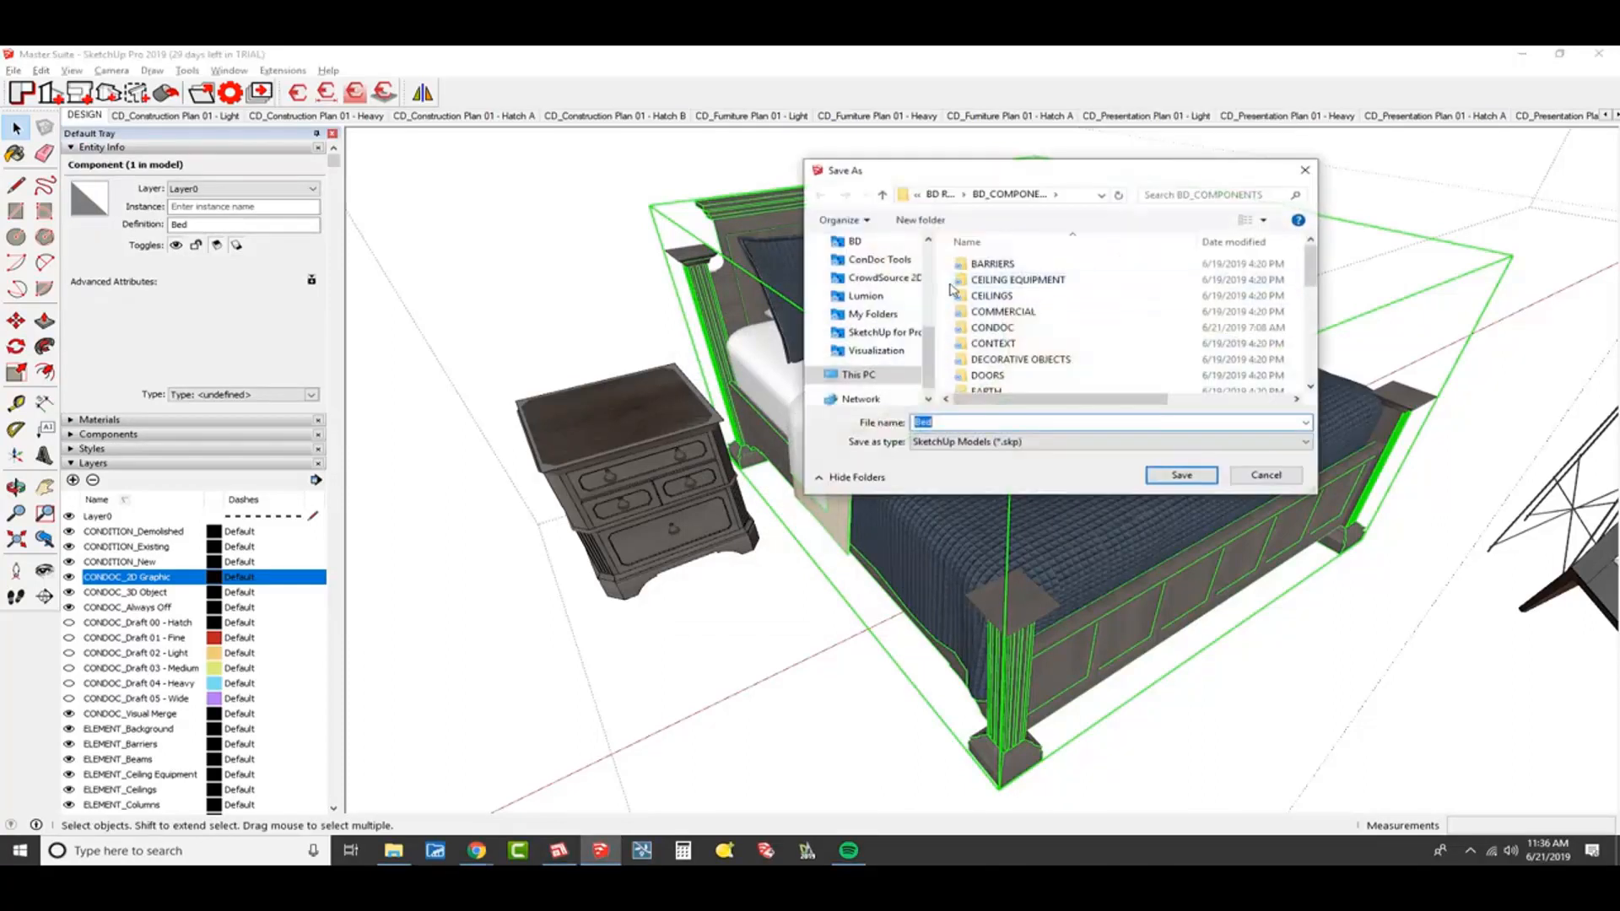
scroll(890, 266, up, 5)
click(866, 271)
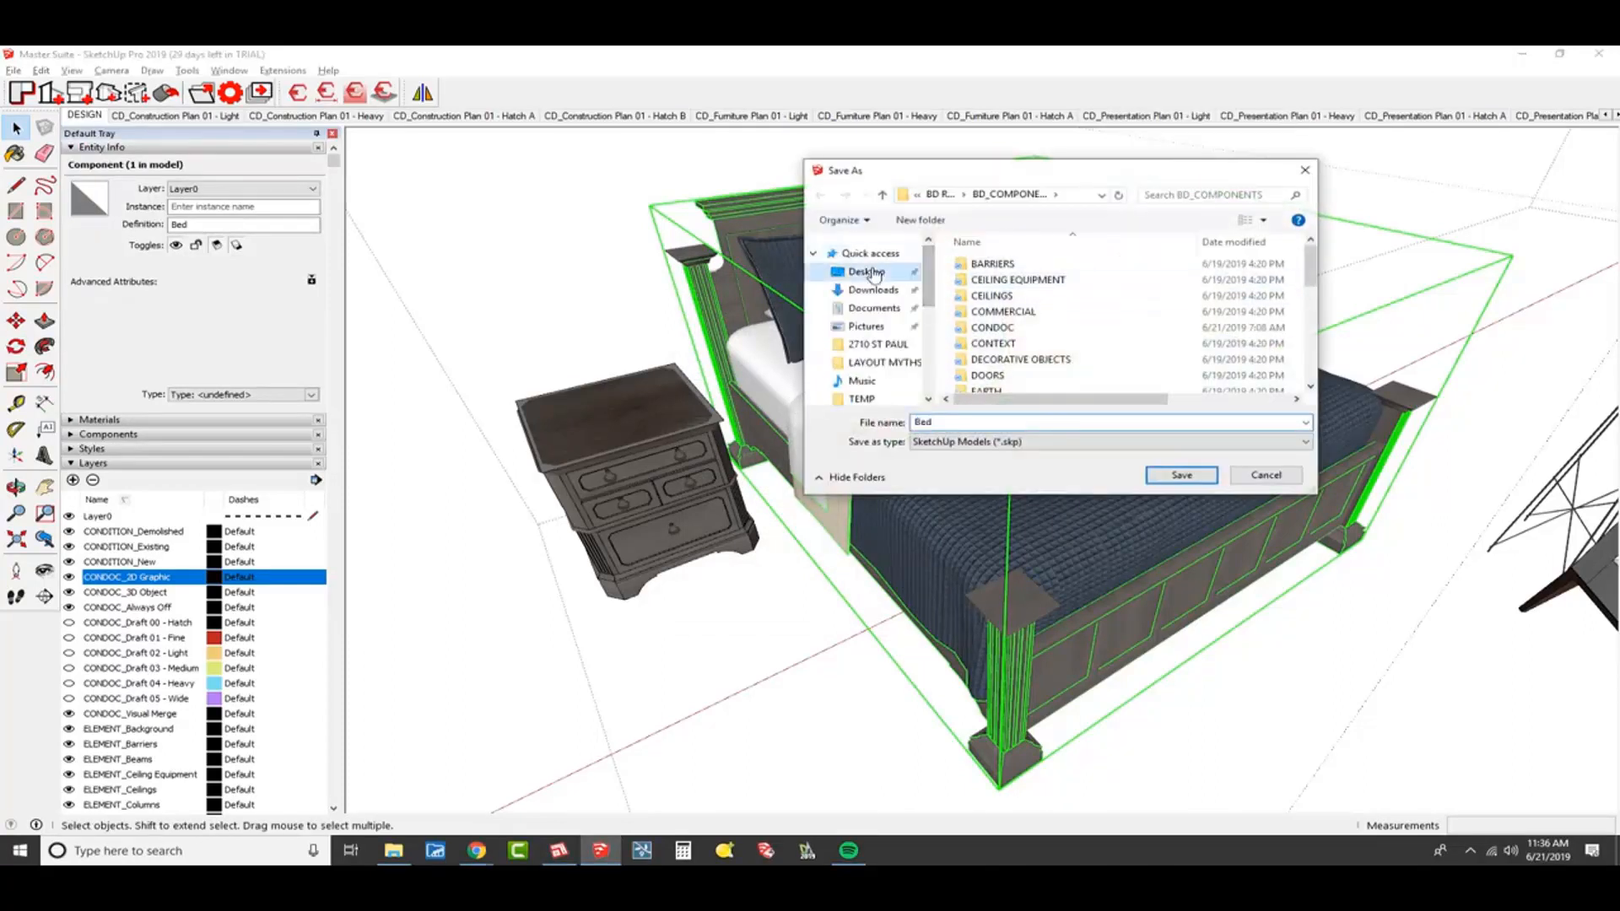
double_click(1000, 281)
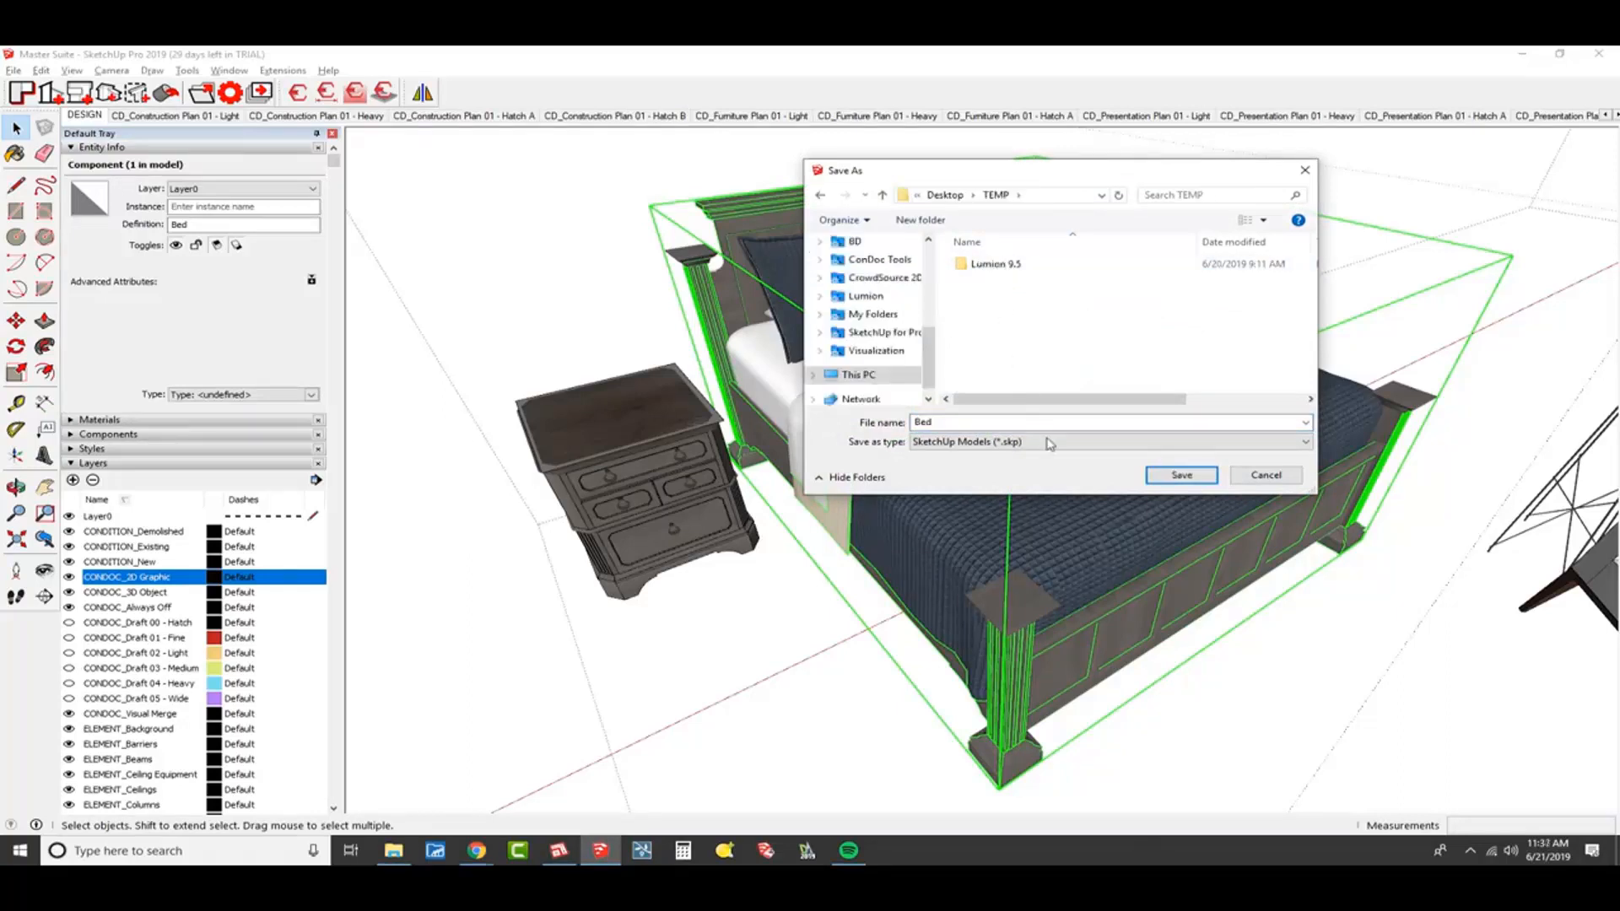
click(1181, 476)
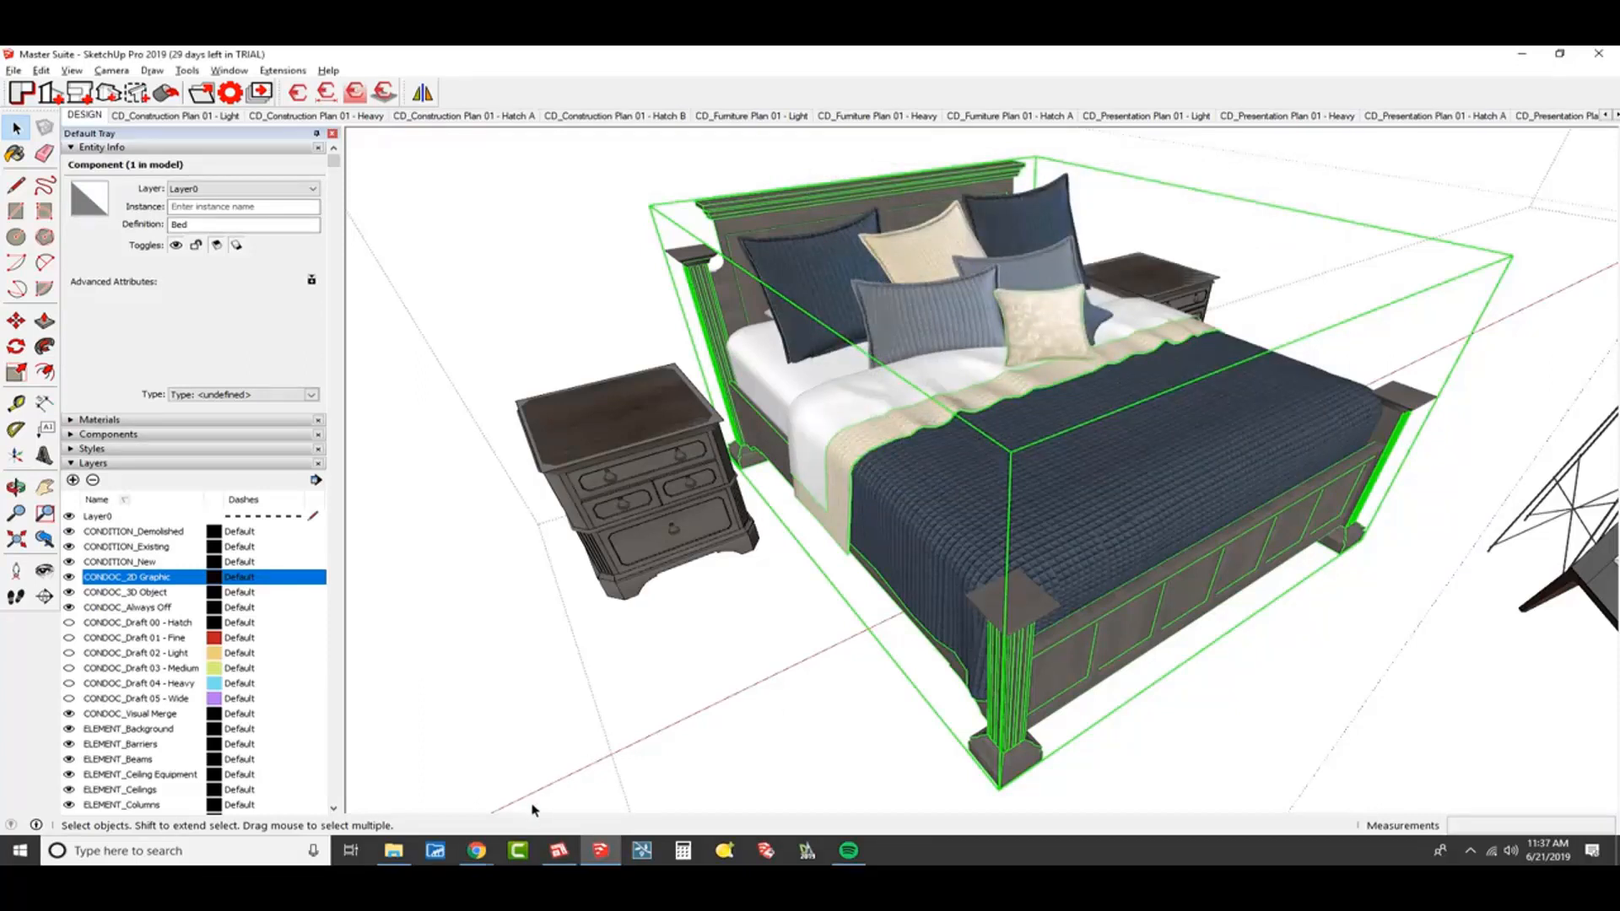
- Open the saved Bed file in its own SketchUp window, dismiss the model info, and narrow the tray to show just the layer list
right_click(593, 855)
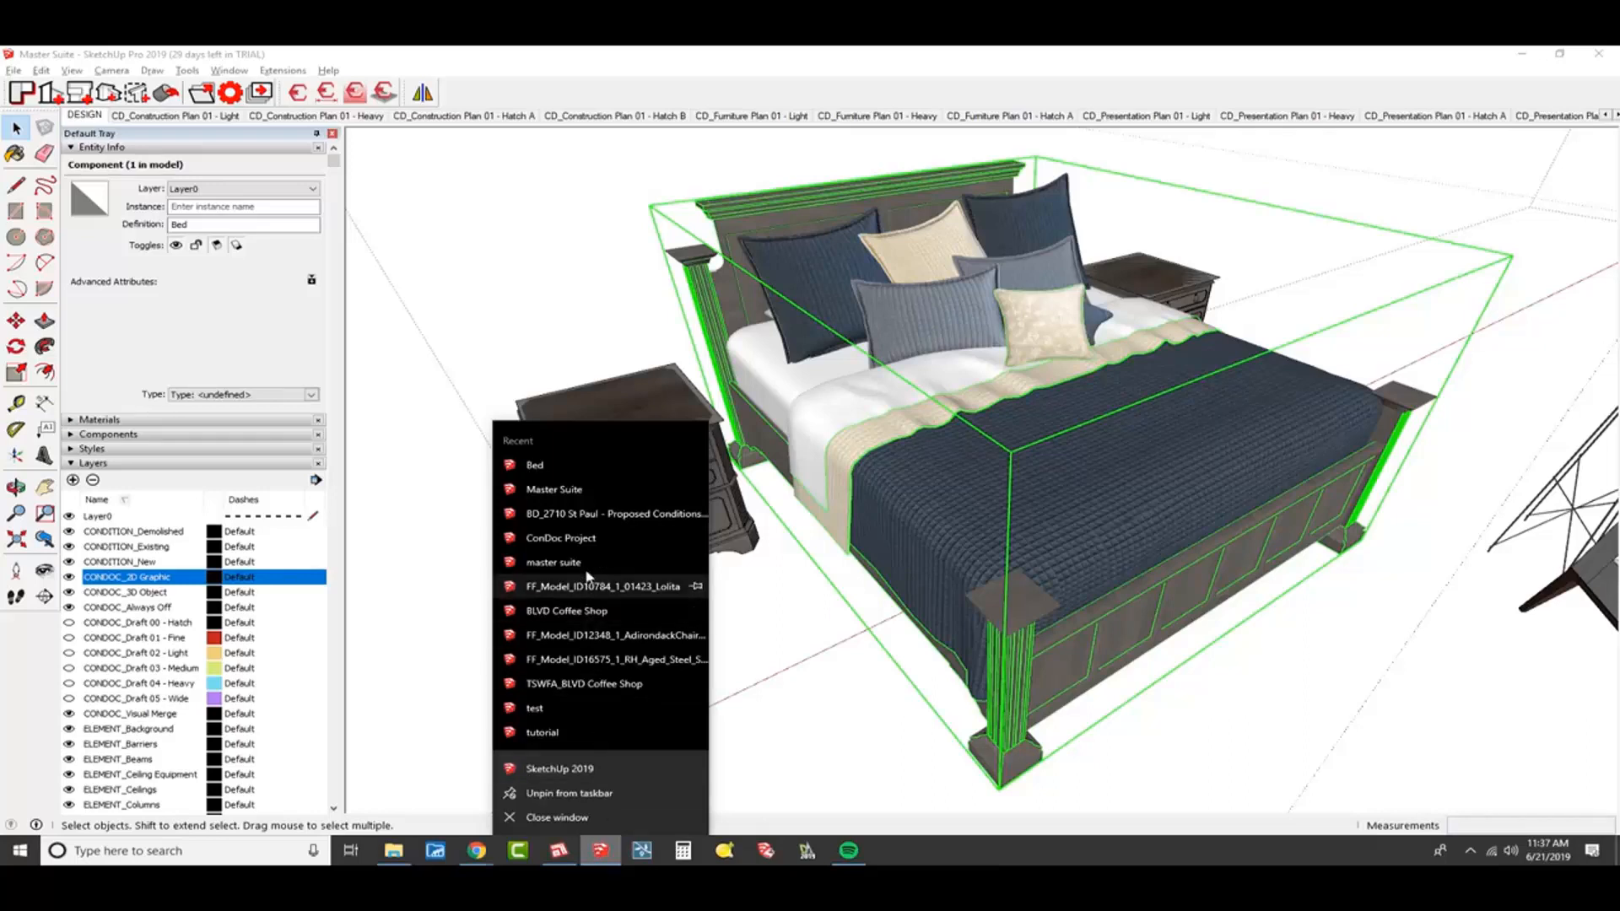
click(588, 466)
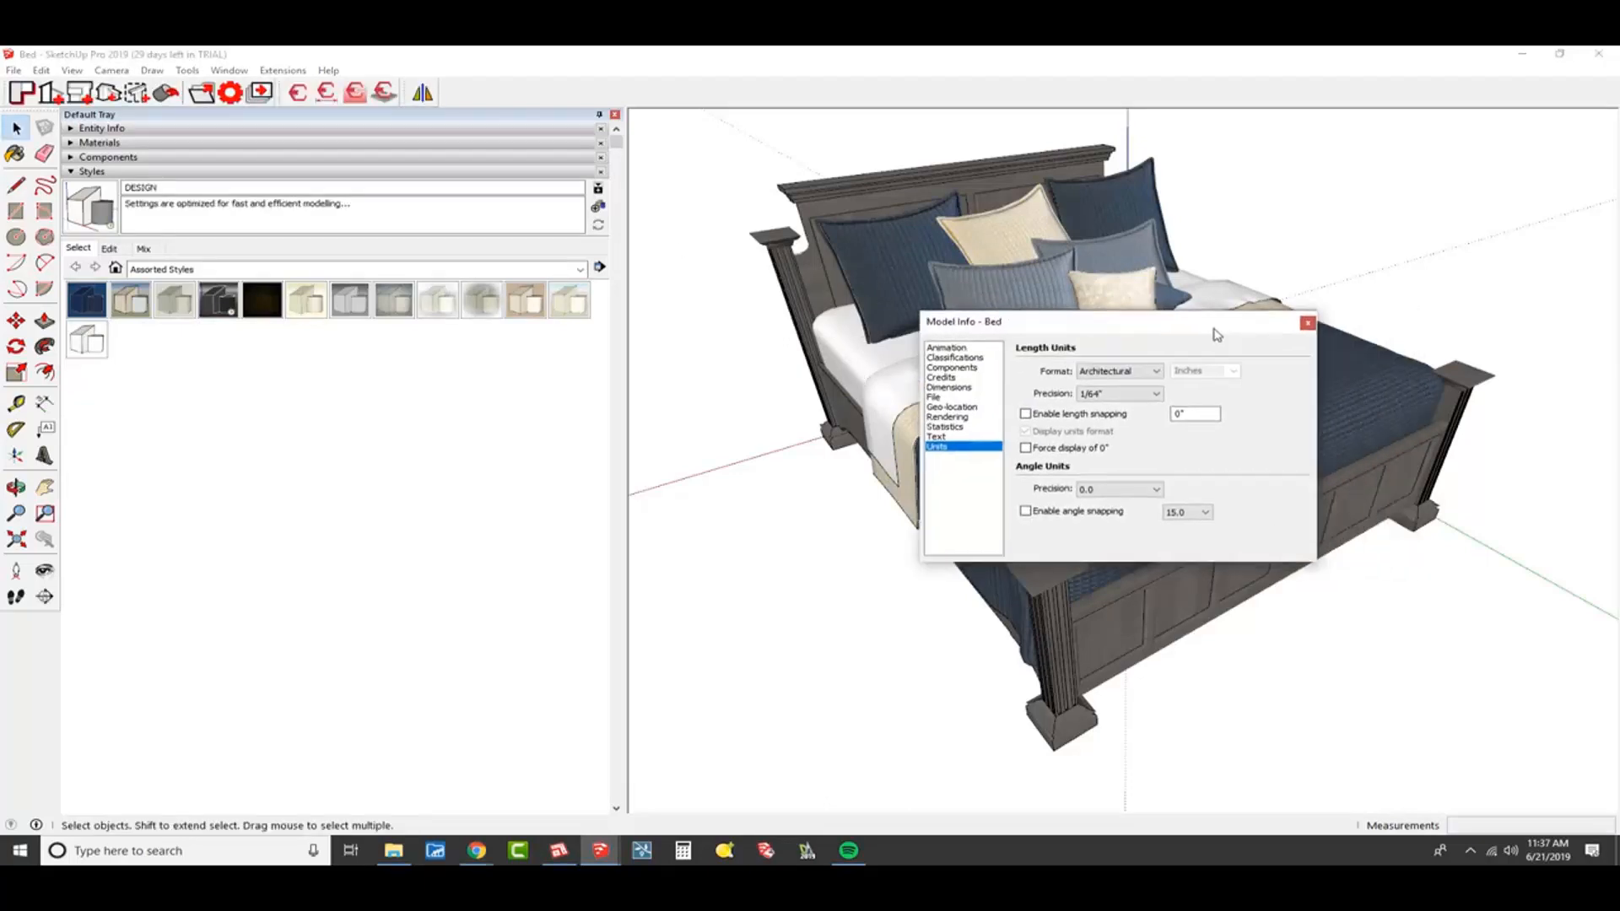
click(1405, 327)
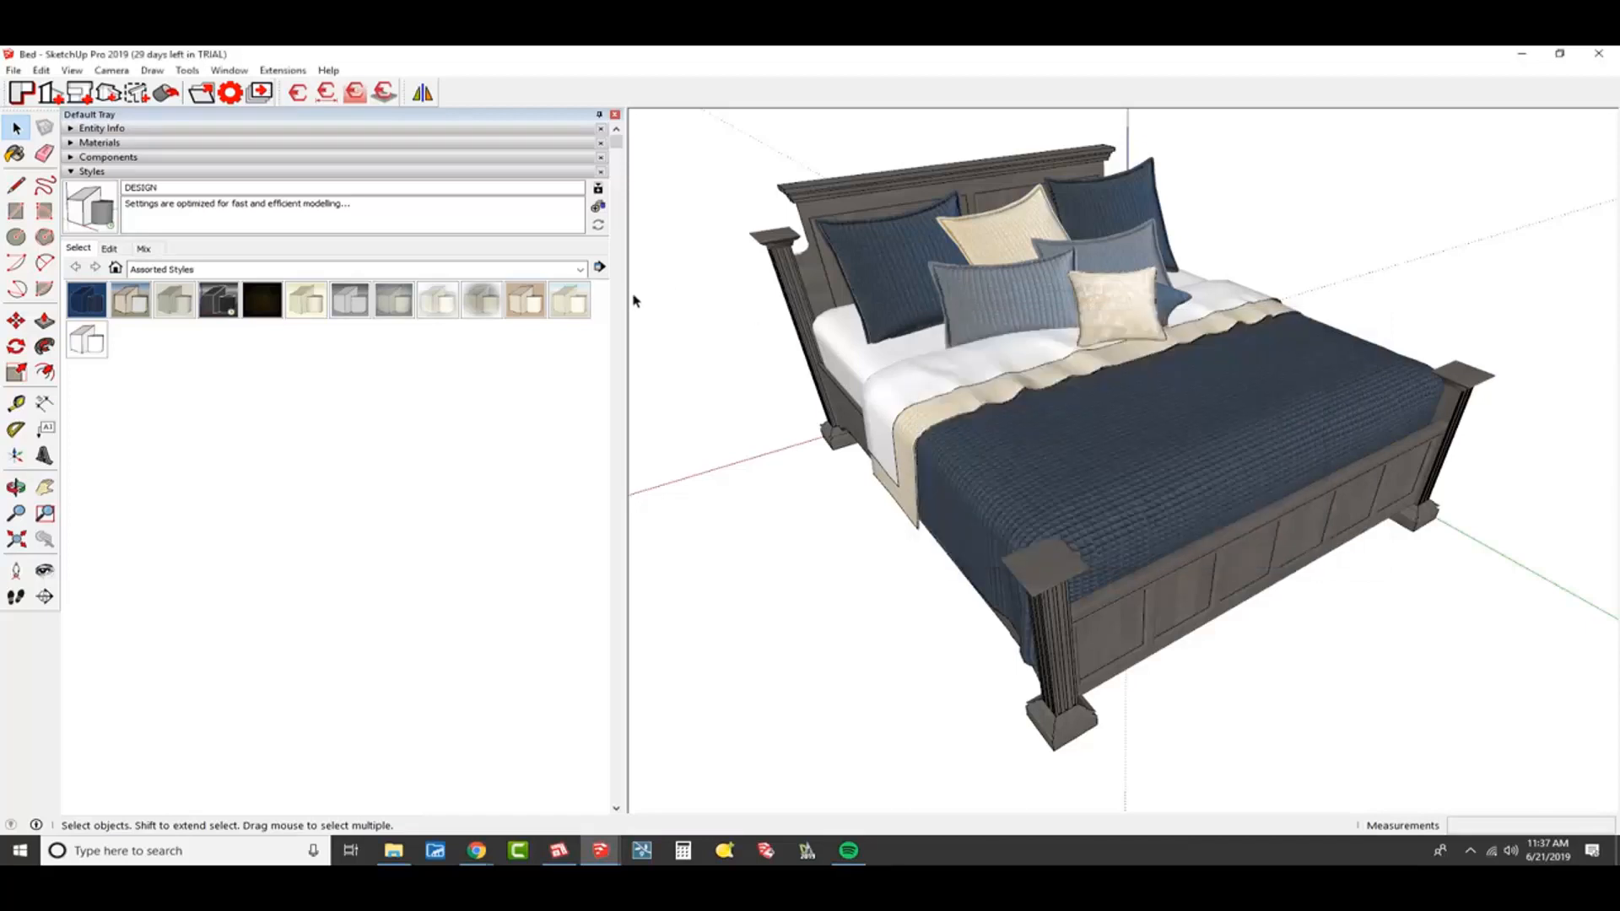
drag(626, 293, 396, 293)
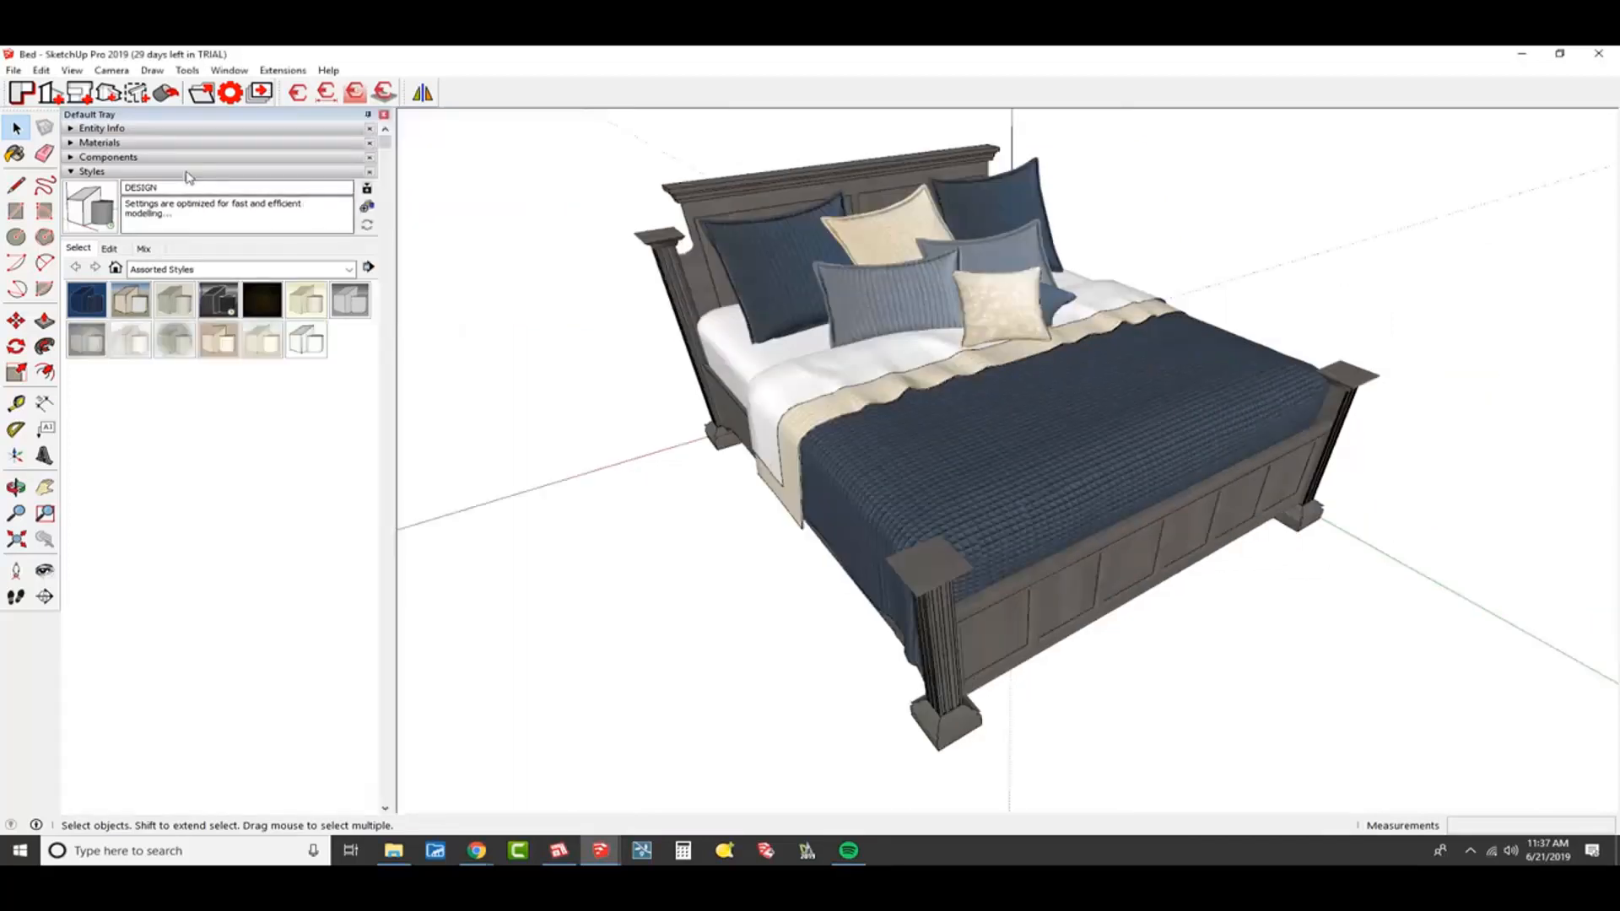
click(179, 172)
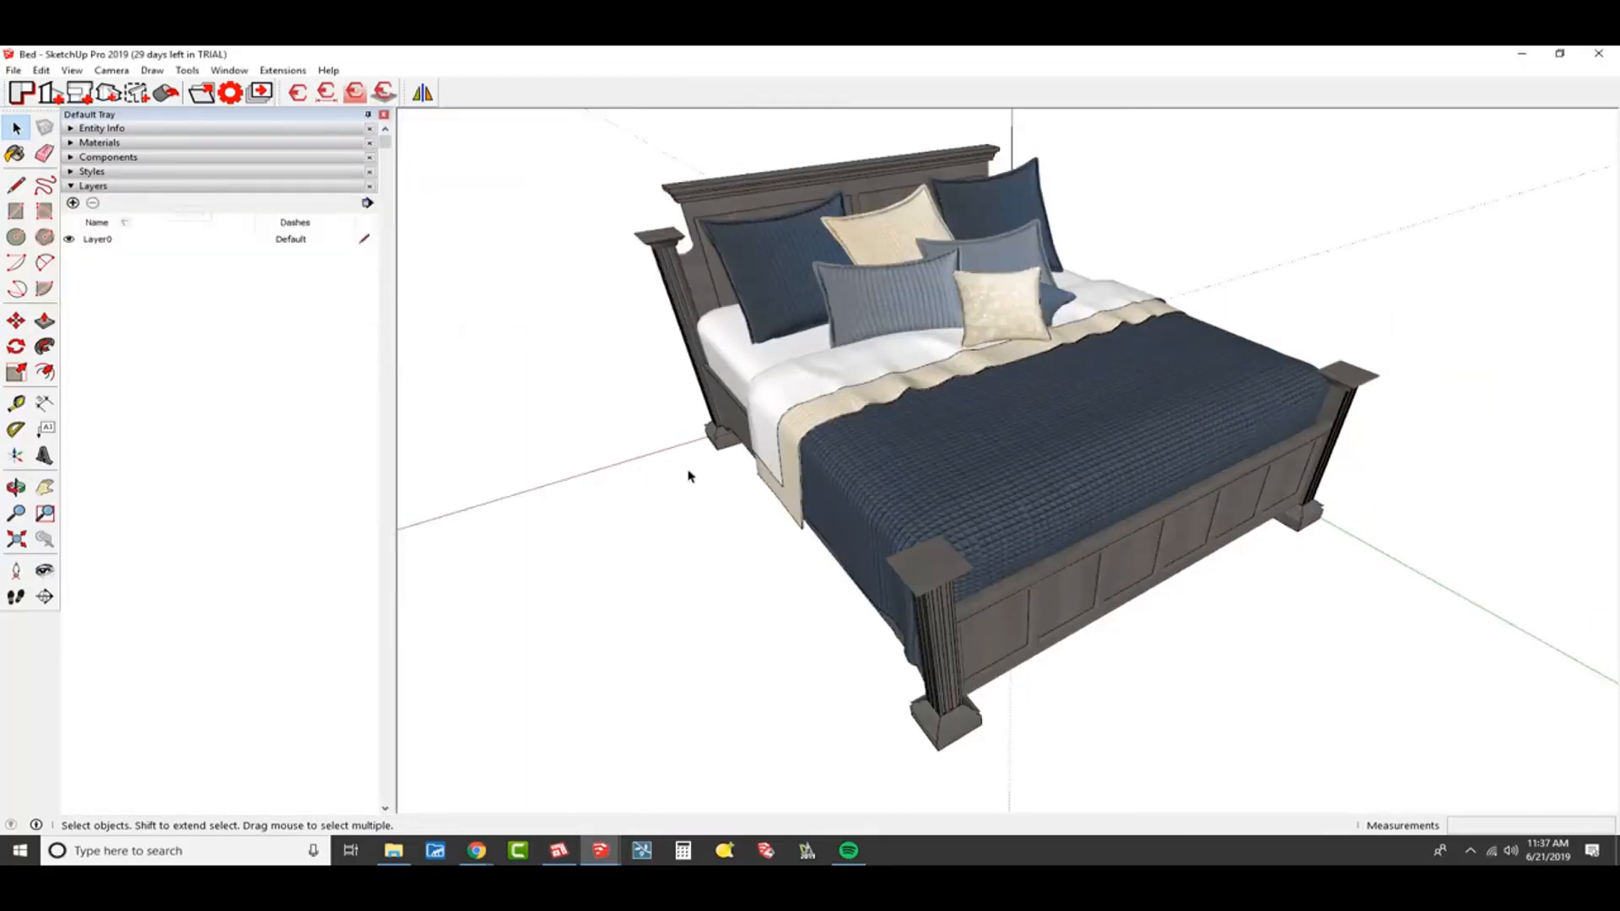
scroll(687, 463, down, 2)
click(865, 379)
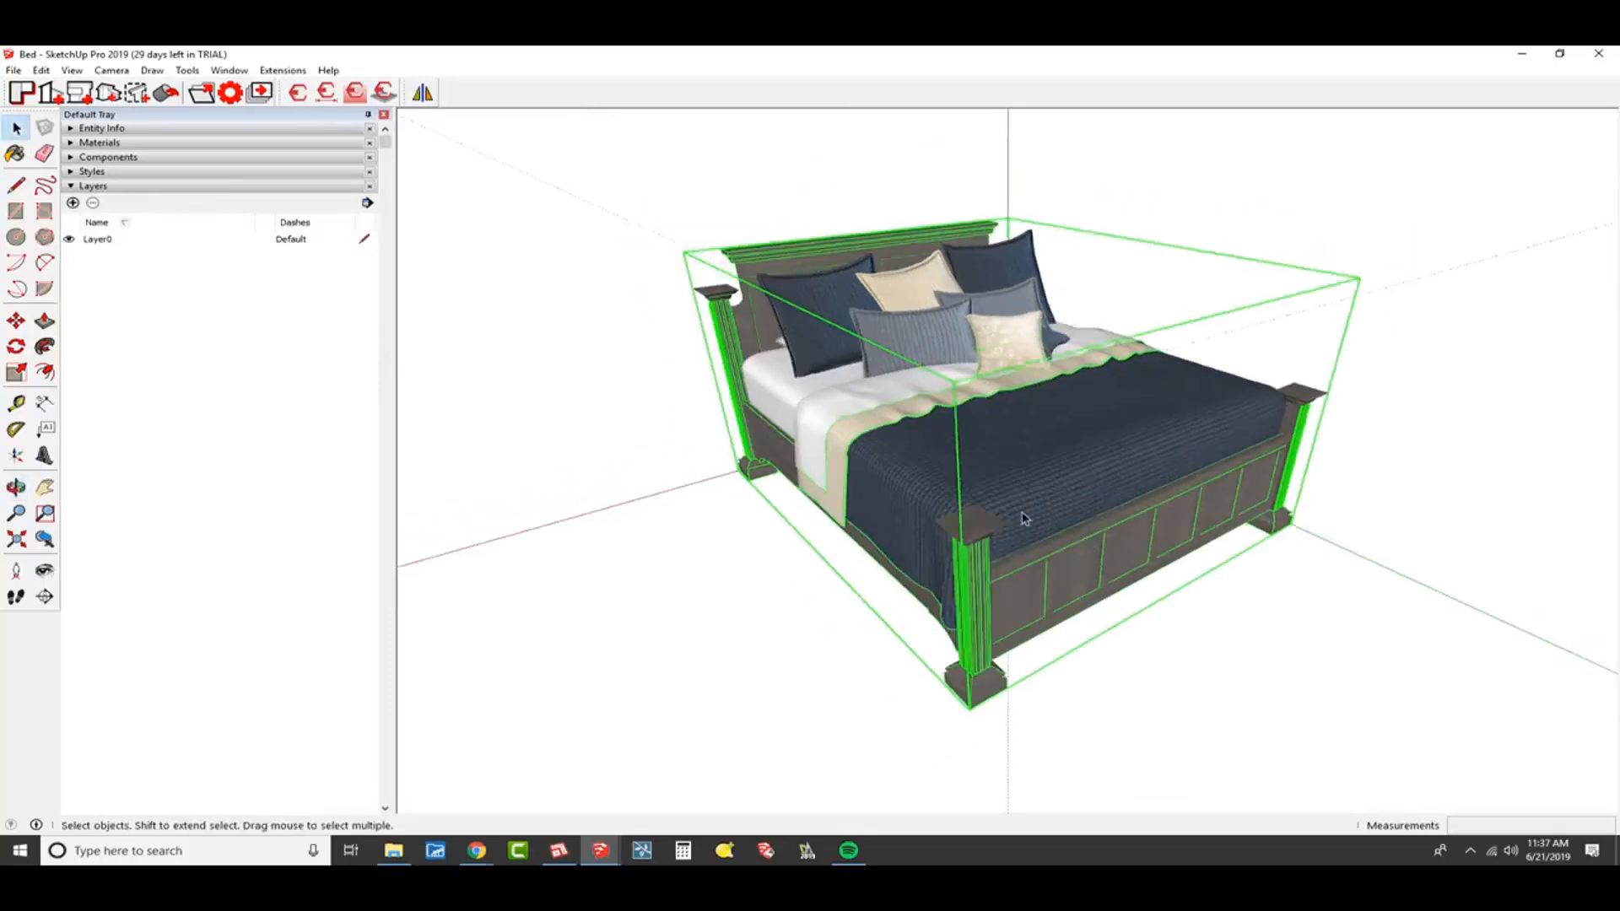
middle_drag(1008, 536, 1015, 560)
key(m)
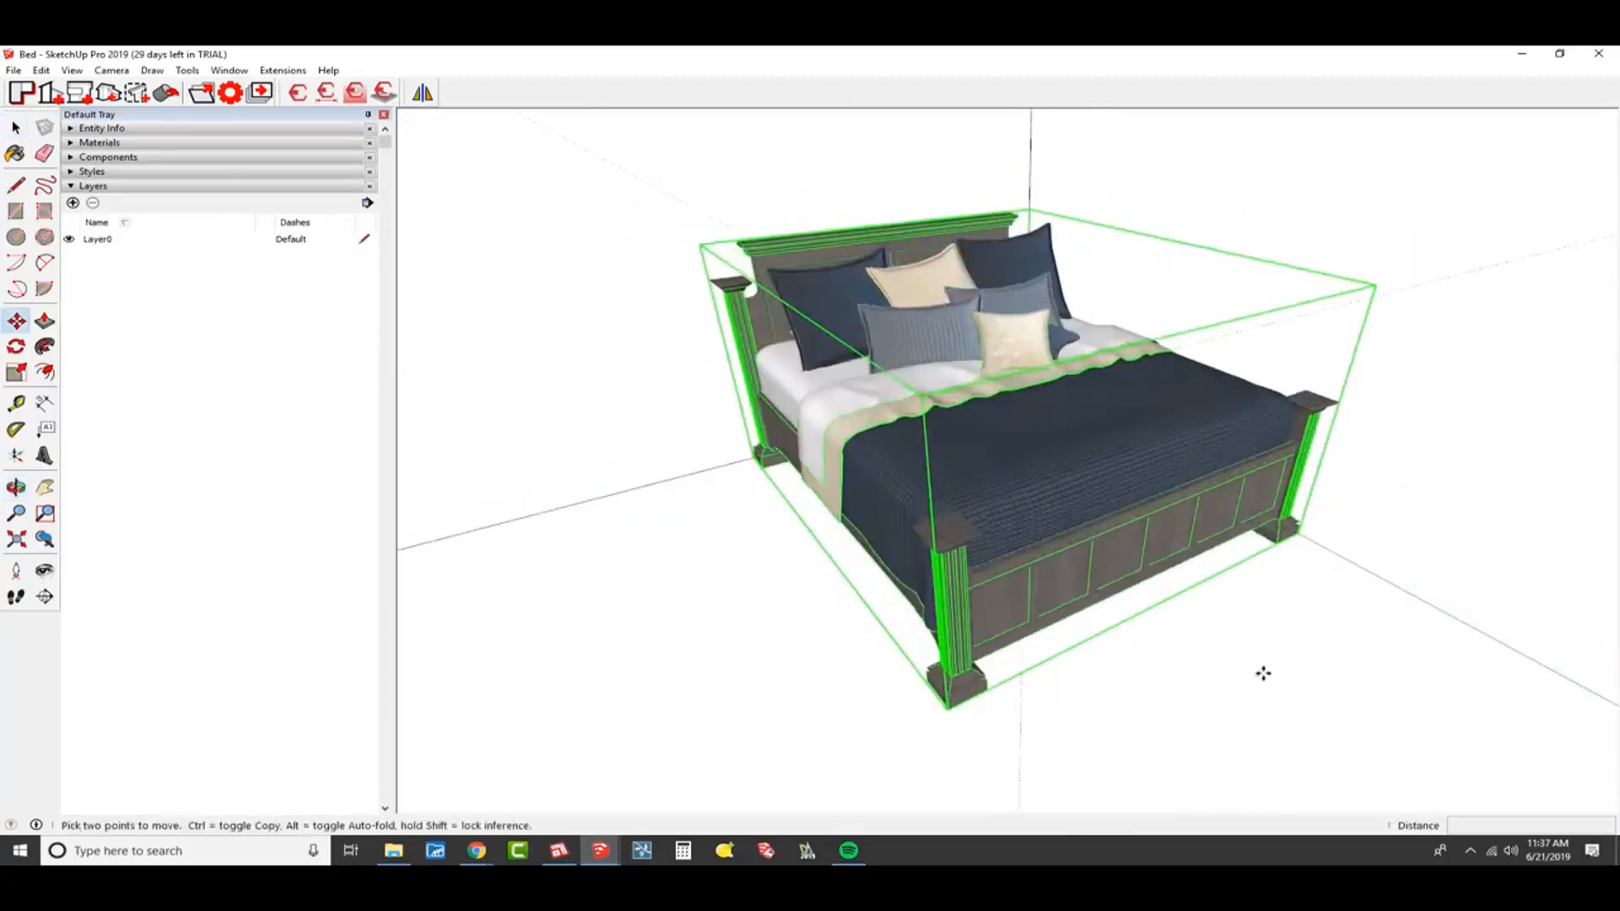
click(1262, 673)
key(Escape)
- Draw a rectangle across the bed's footprint at the underside of its legs, starting from an outer leg corner
middle_drag(1243, 633, 993, 317)
scroll(987, 321, up, 2)
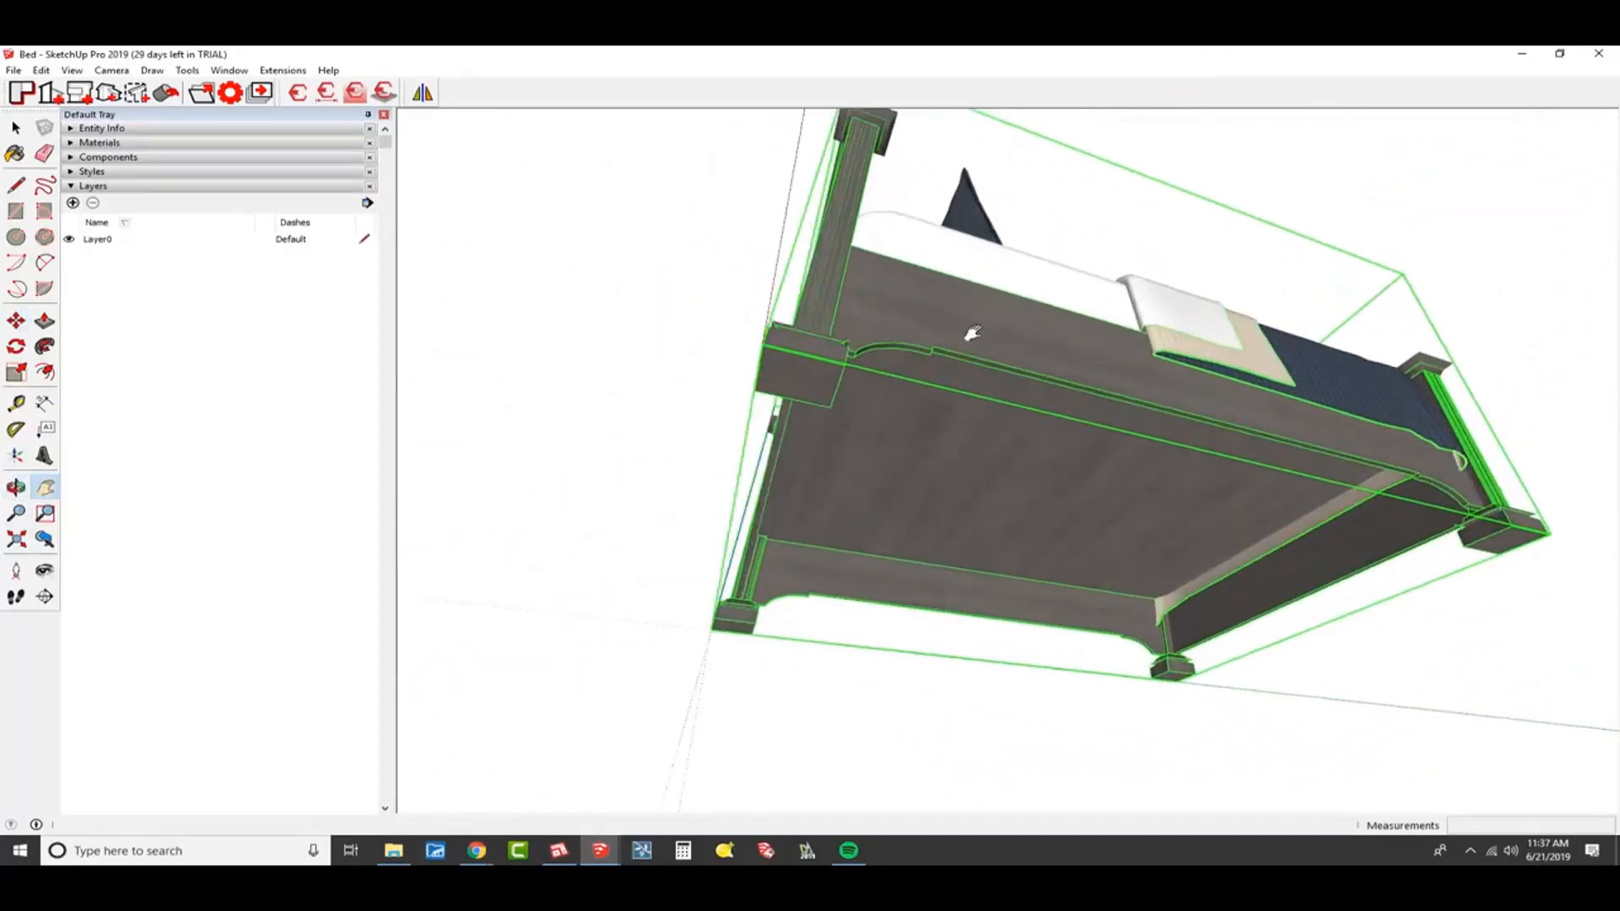
key(r)
scroll(772, 346, up, 2)
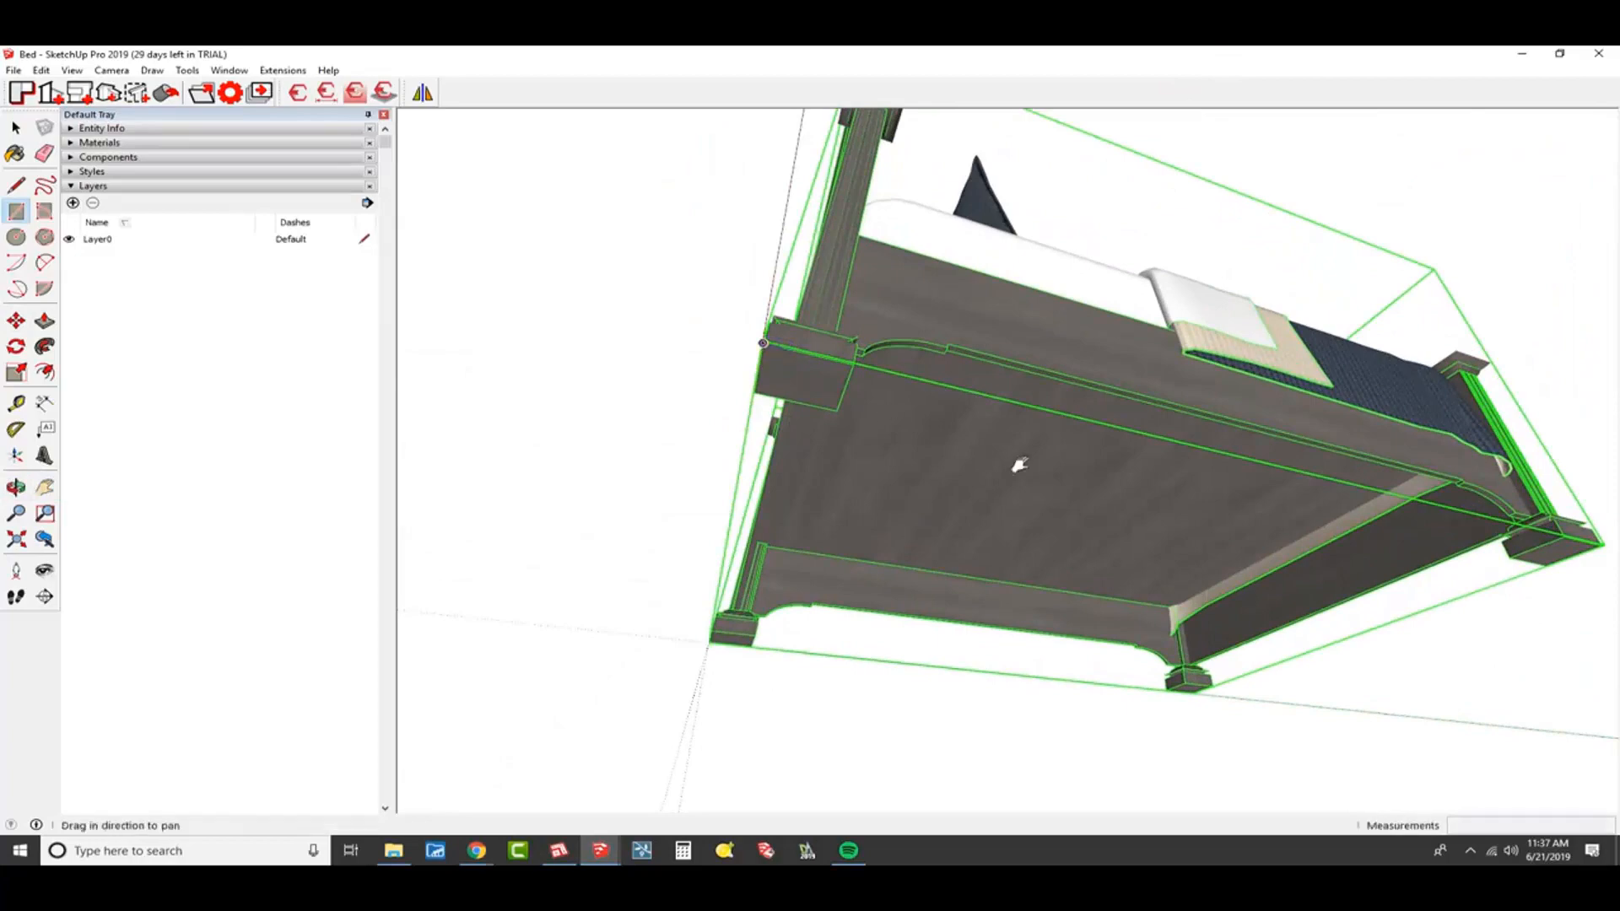
- Draw a rectangle about 7' 5 3/8" by 6' 4 7/16" across the bed's footprint at the base of the posts
shift+middle_drag(1020, 463, 825, 290)
scroll(1004, 514, up, 3)
click(1004, 516)
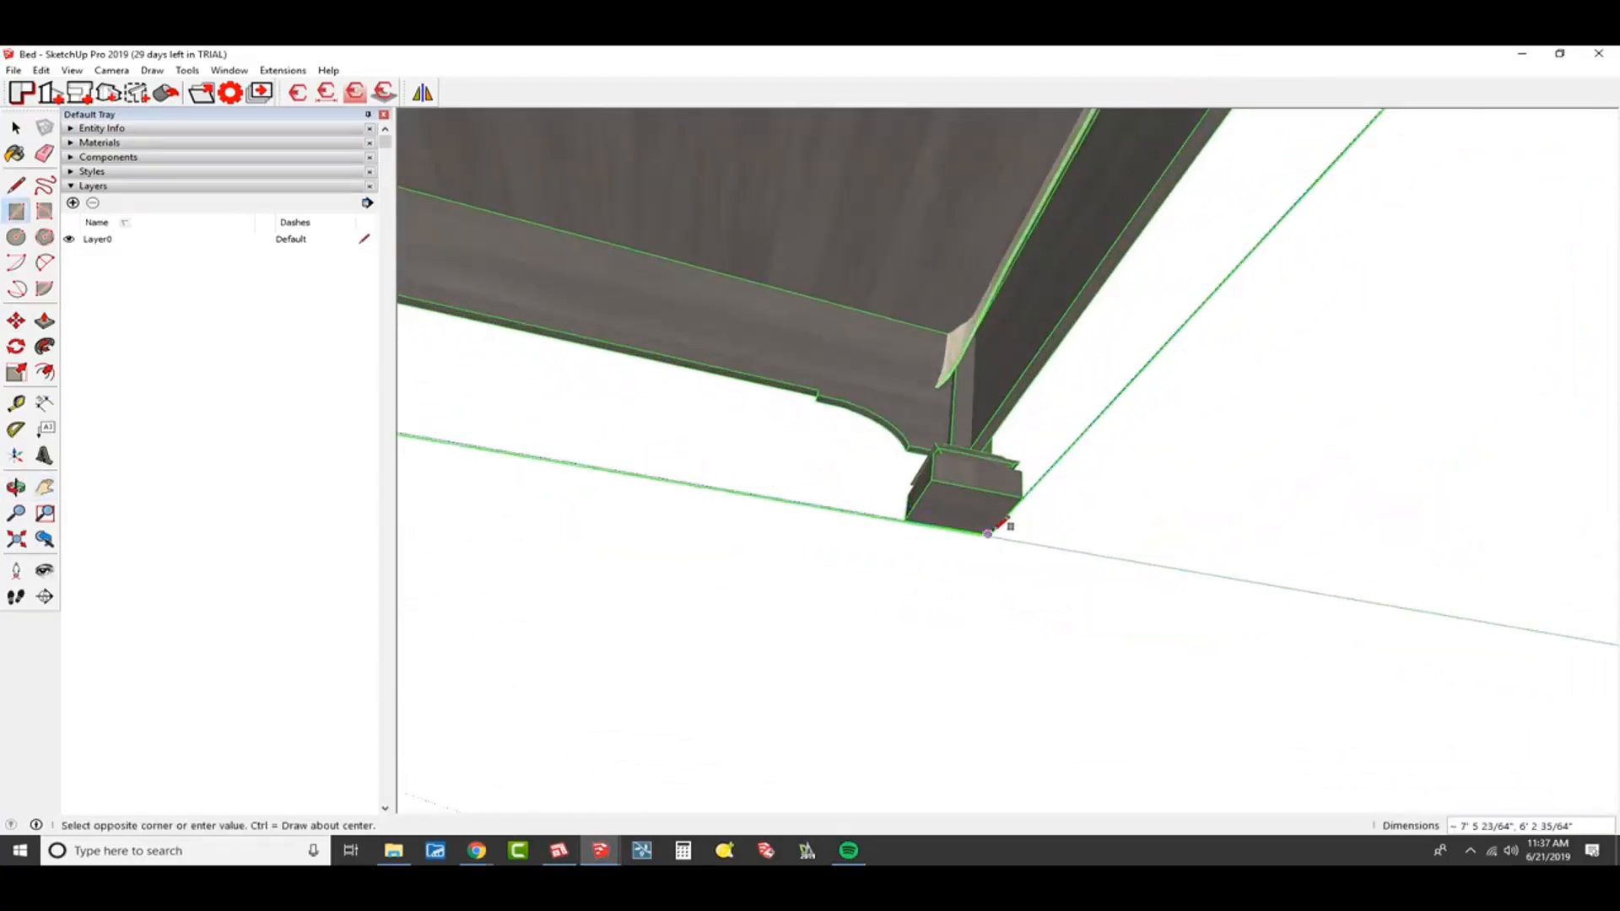
scroll(1005, 520, up, 2)
scroll(1005, 521, down, 6)
middle_drag(1005, 521, 907, 598)
- Group the footprint rectangle and move it straight up so that it sits just above the mattress
key(space)
click(854, 576)
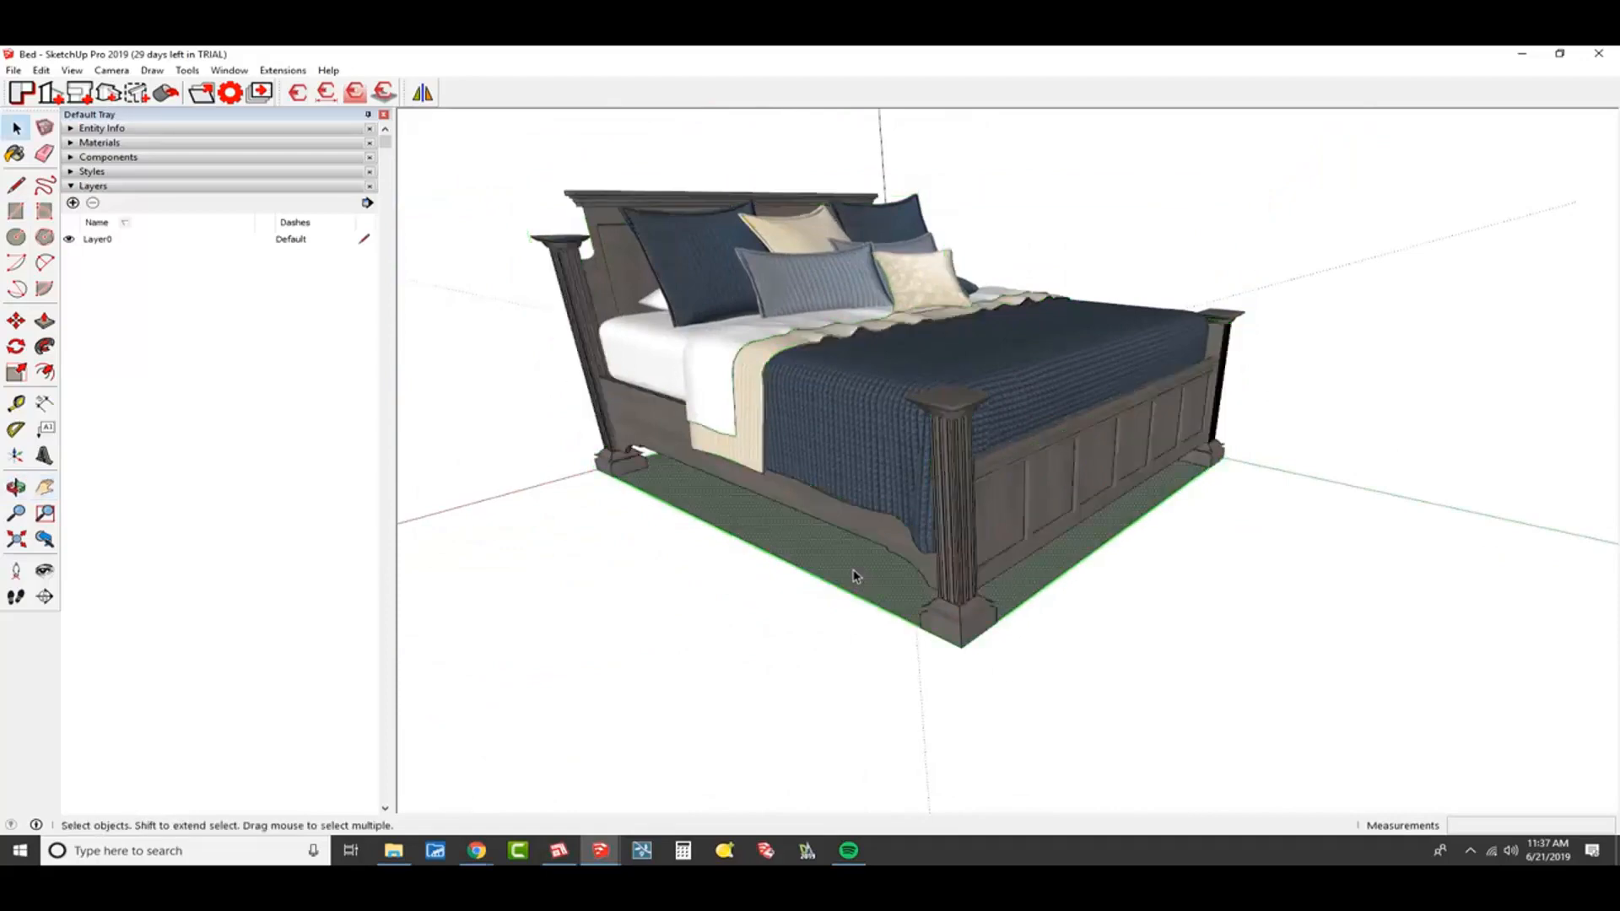
middle_drag(853, 672, 895, 616)
key(m)
click(1152, 646)
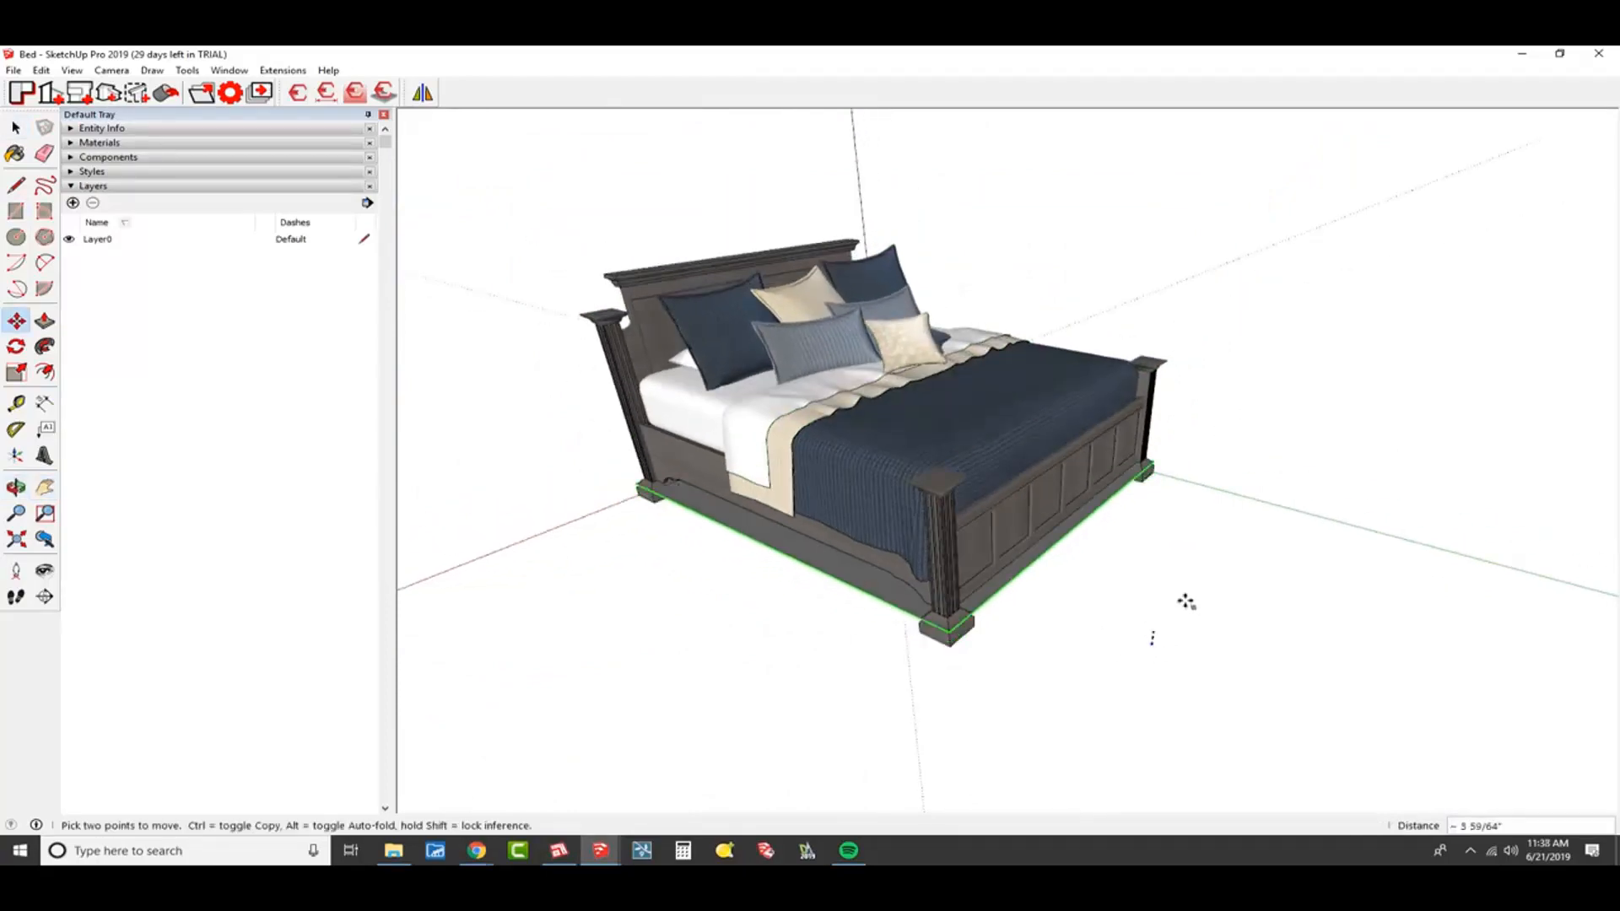
click(1282, 472)
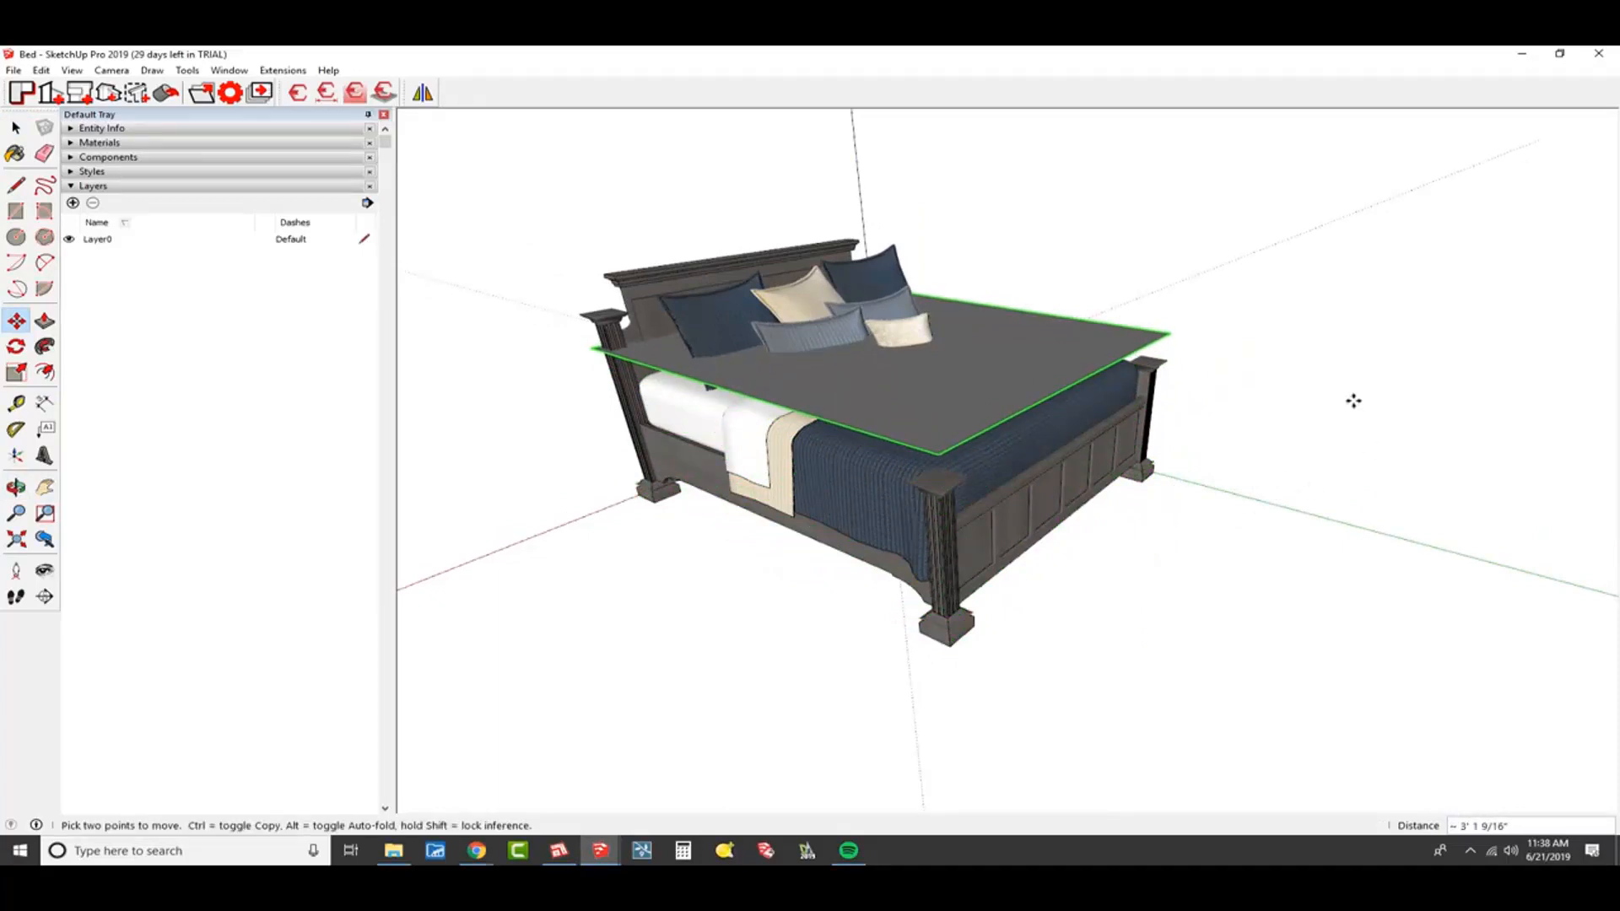
click(1006, 353)
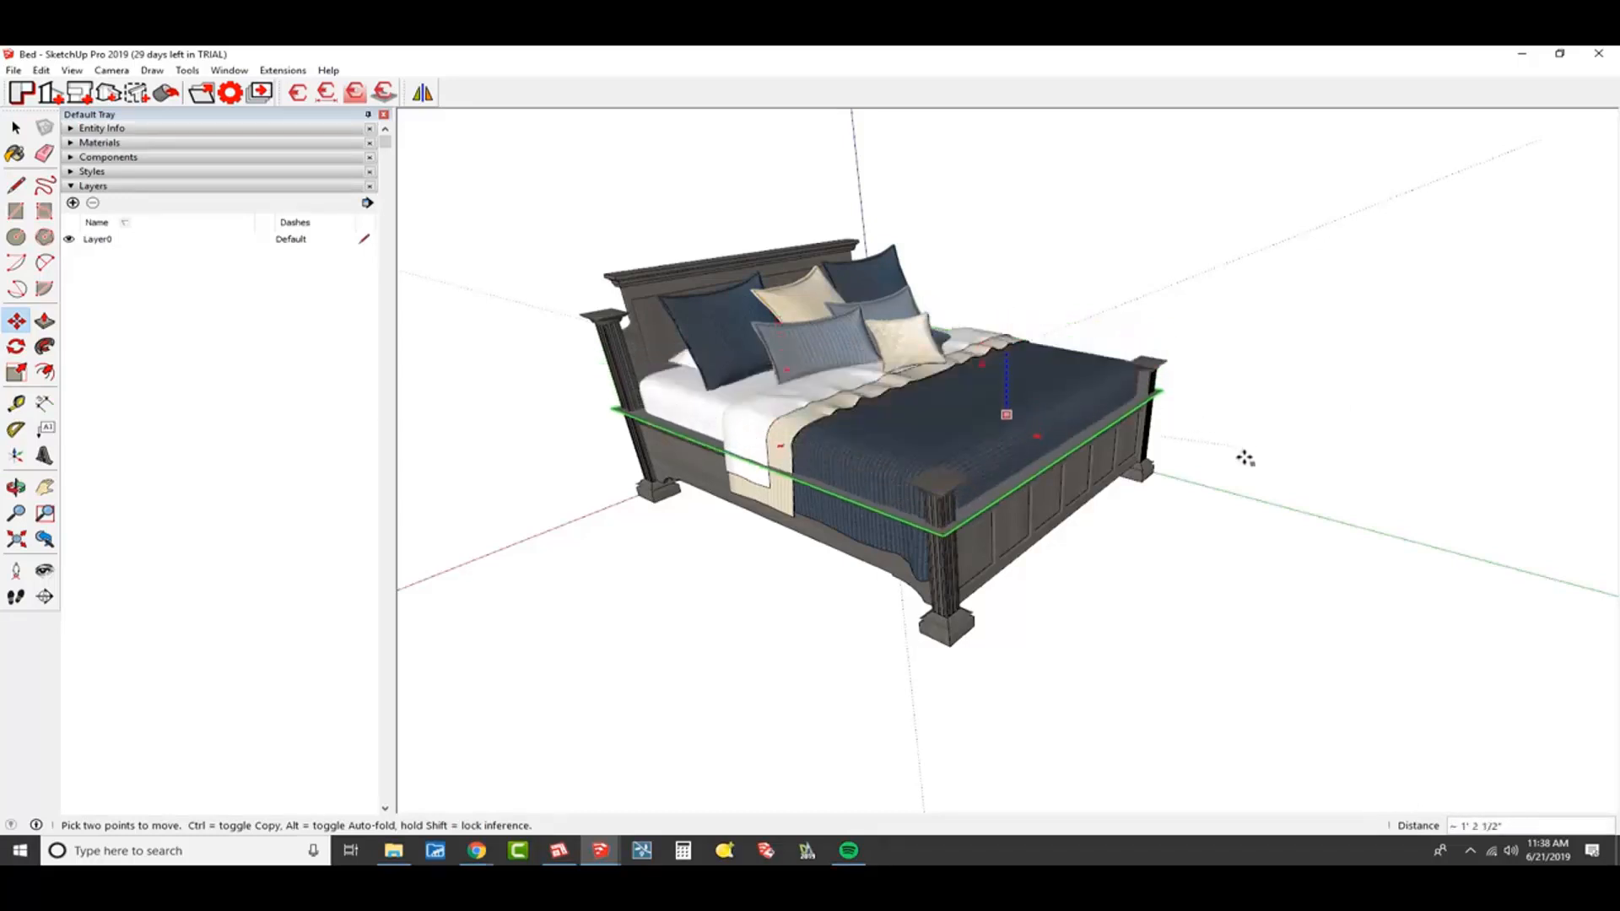
click(1247, 398)
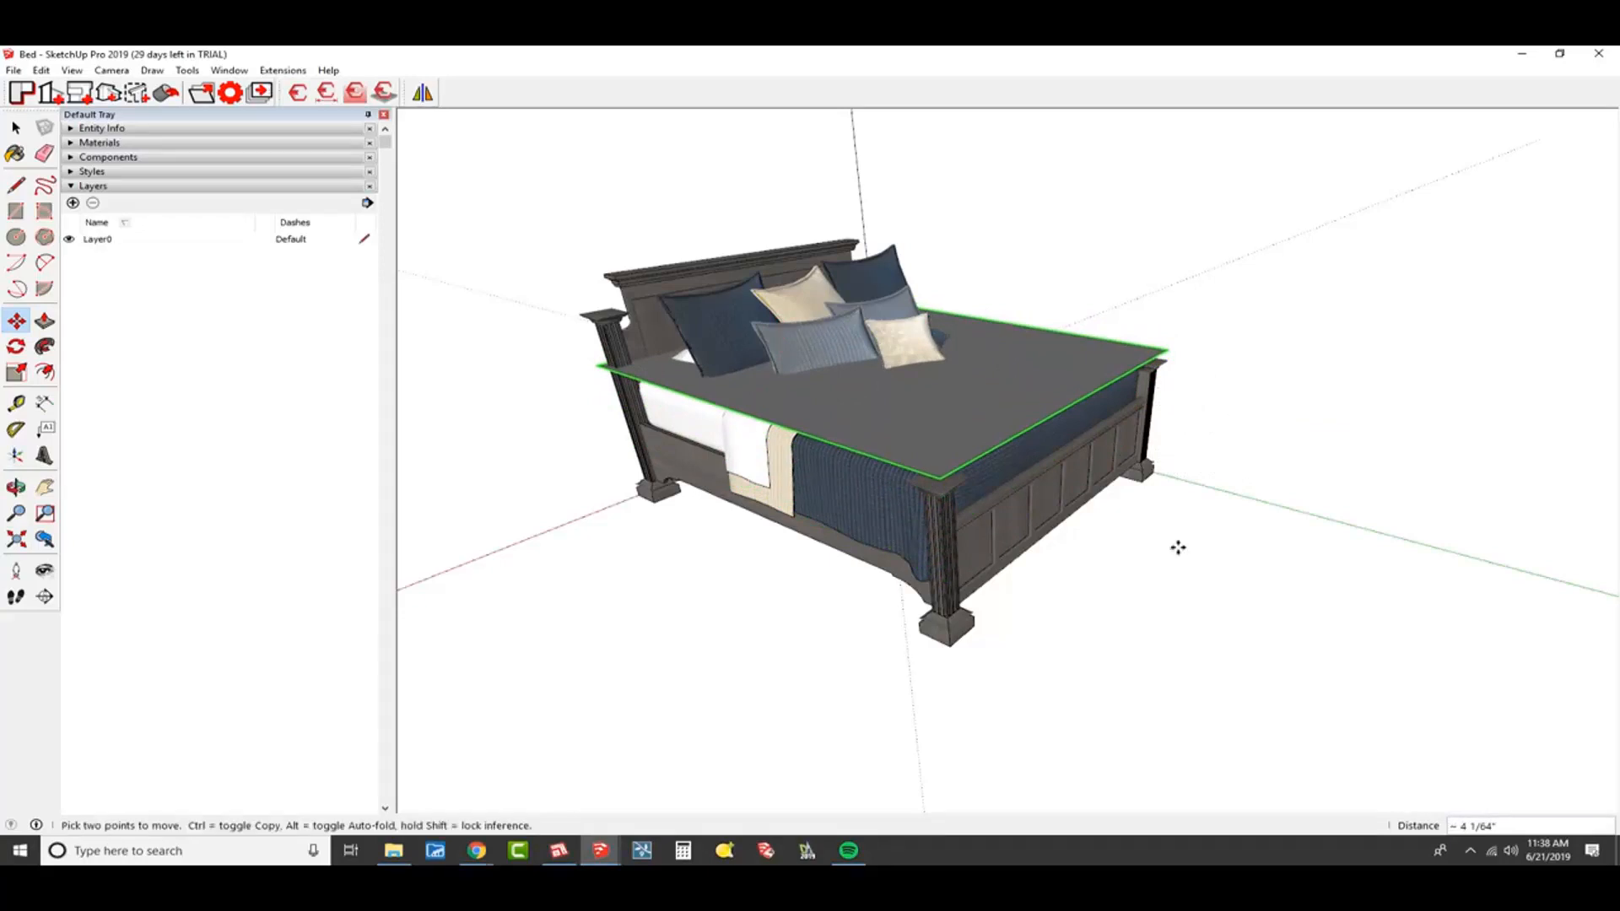
key(space)
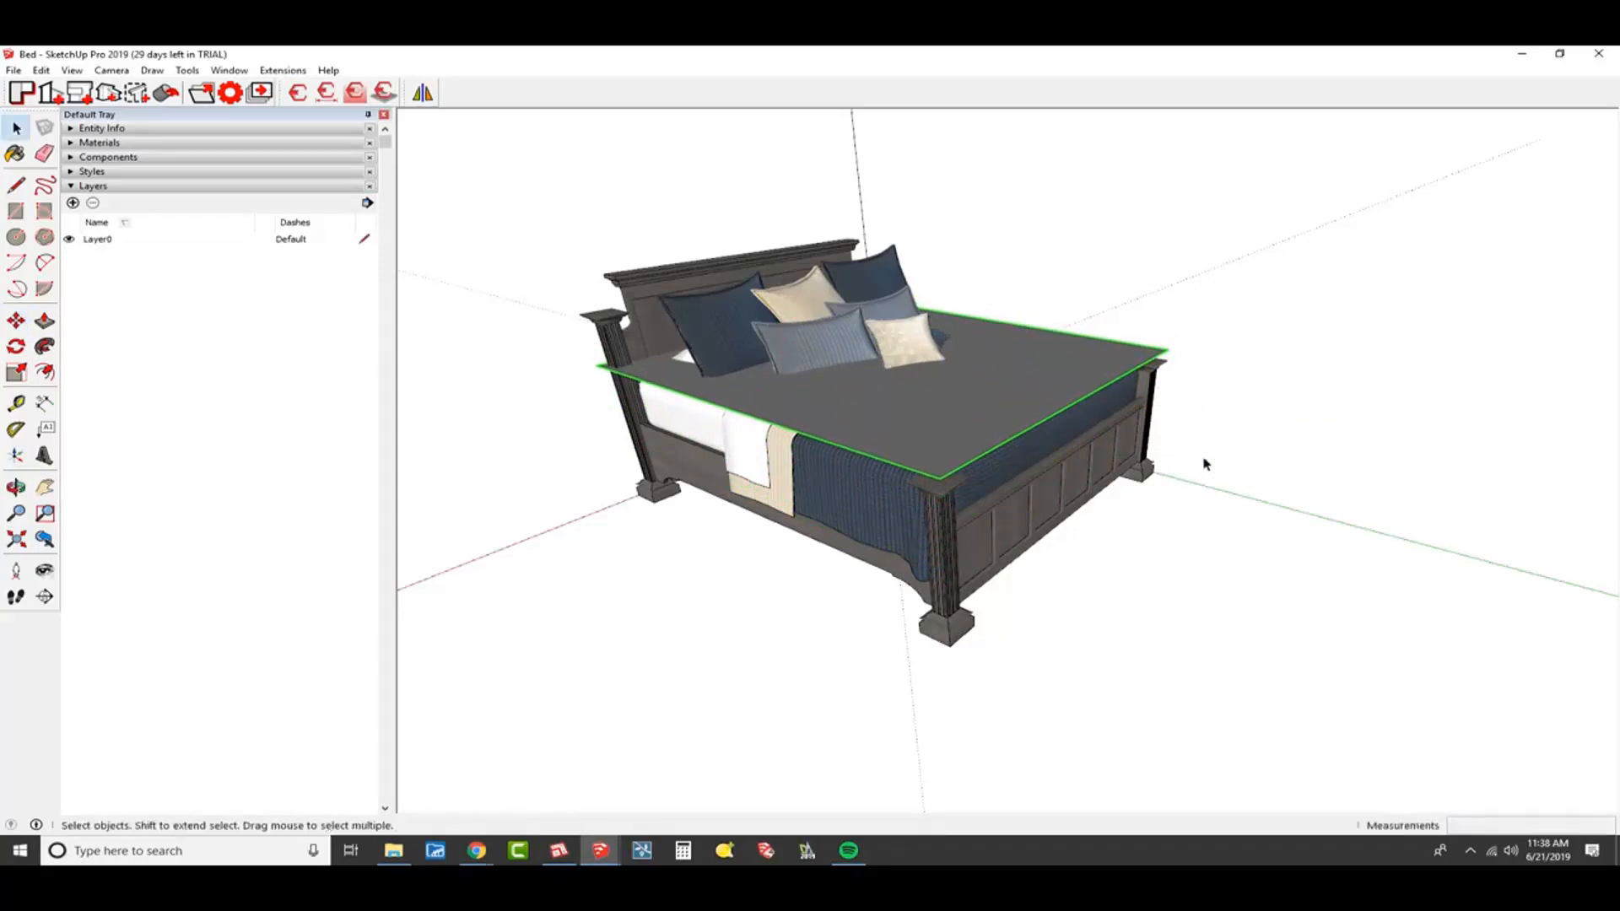
click(1044, 488)
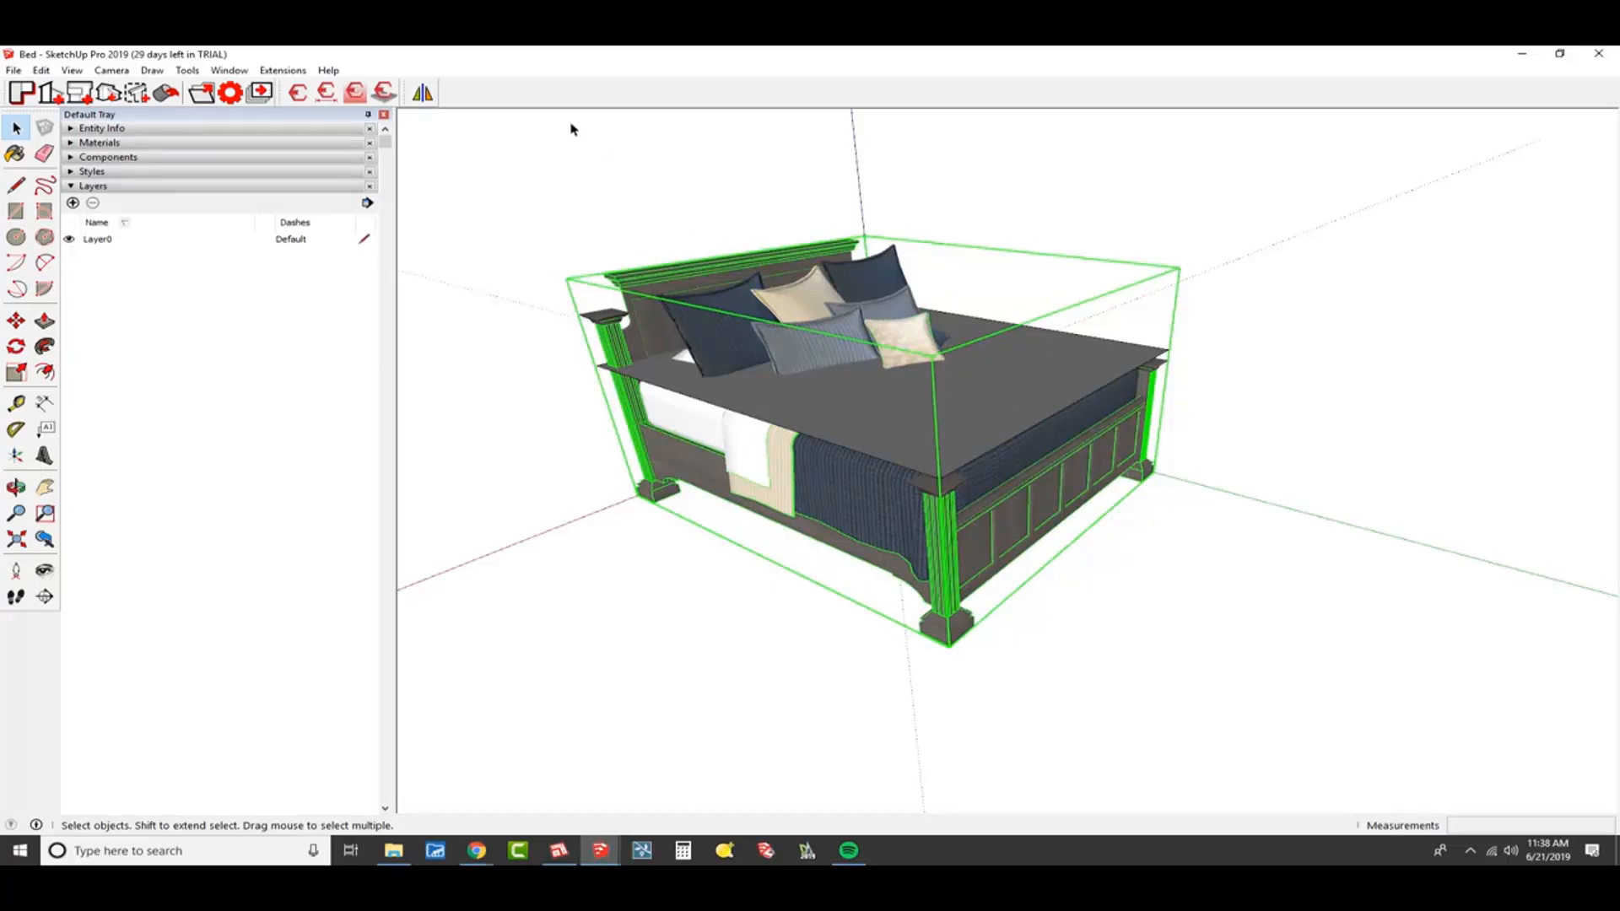
click(498, 194)
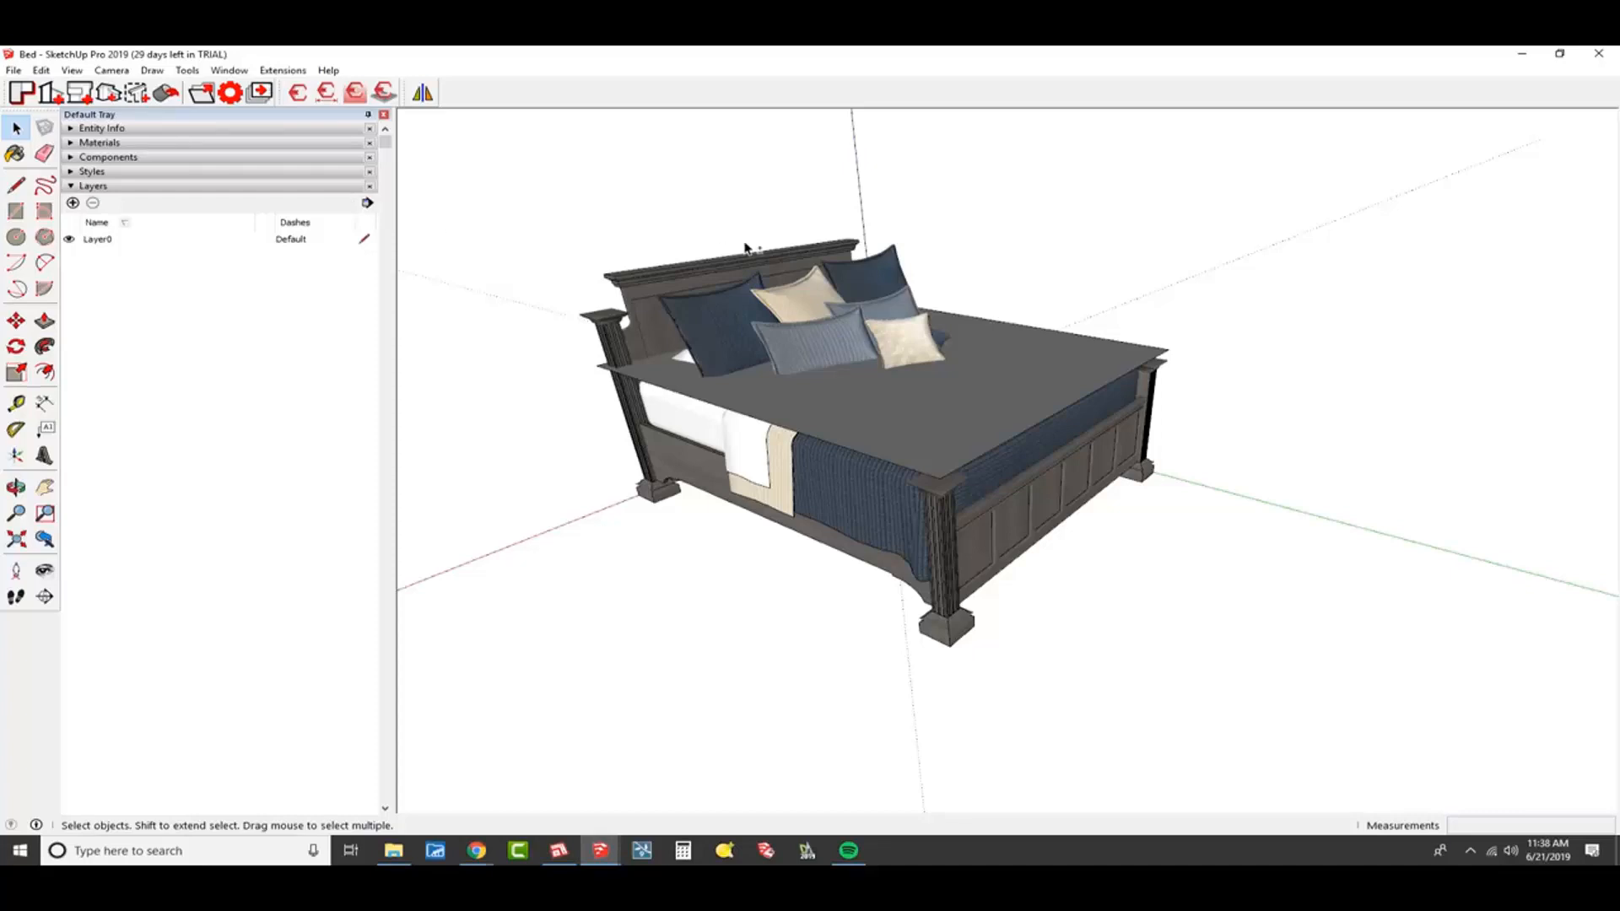
- Open the ConDoc System window and activate Design mode to load the ConDoc layers into the model
key(shift+c)
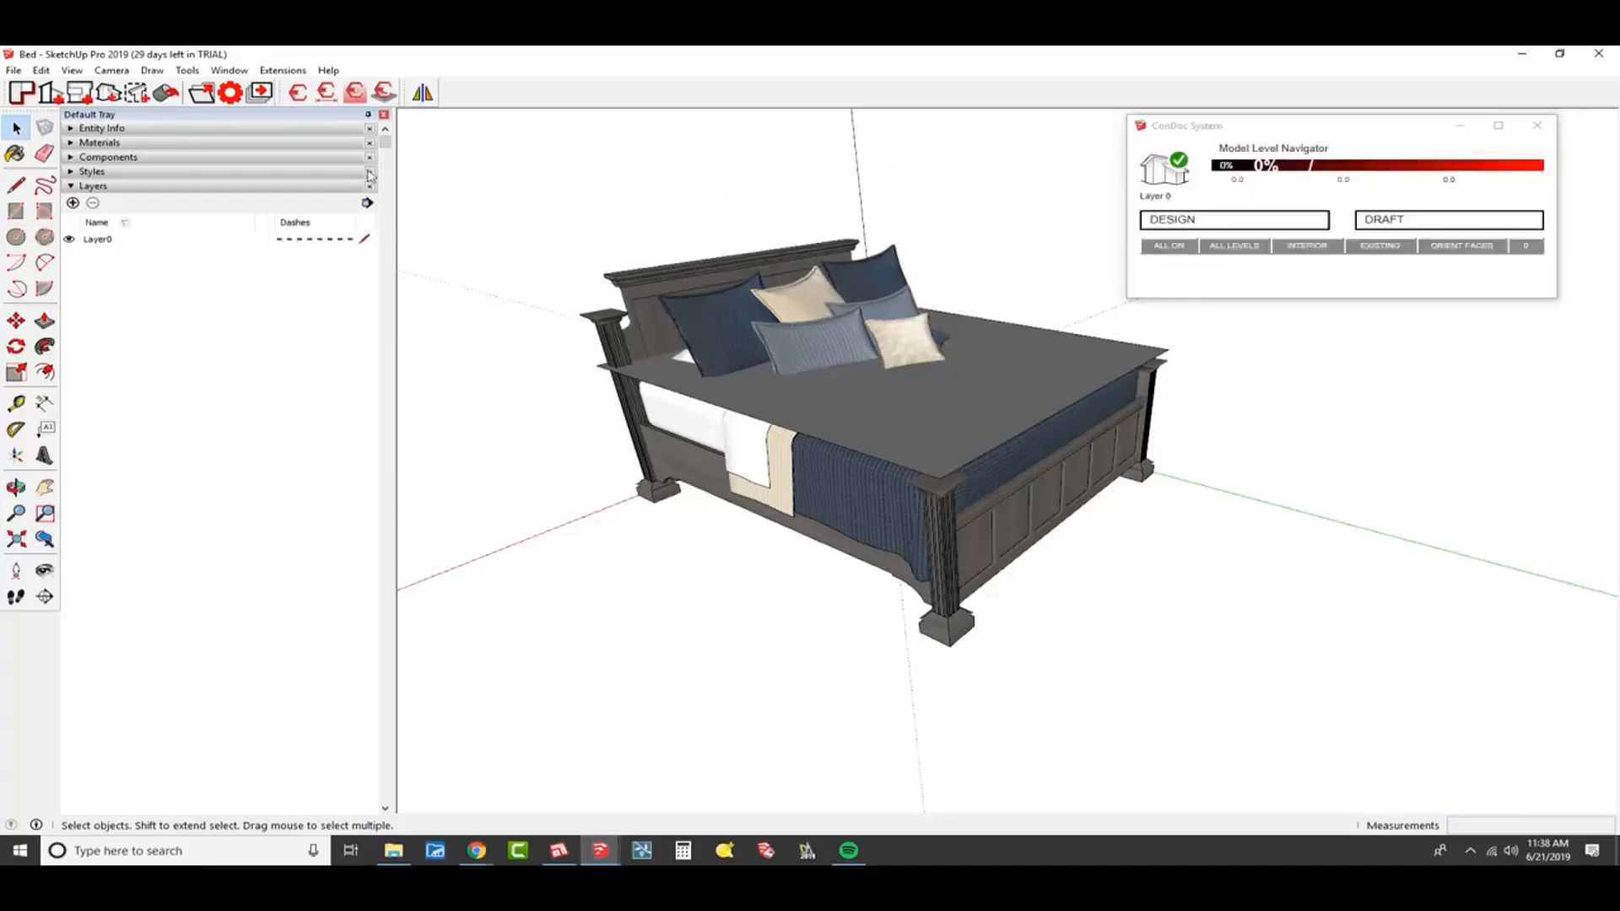
click(264, 73)
mouse_move(337, 87)
mouse_move(498, 88)
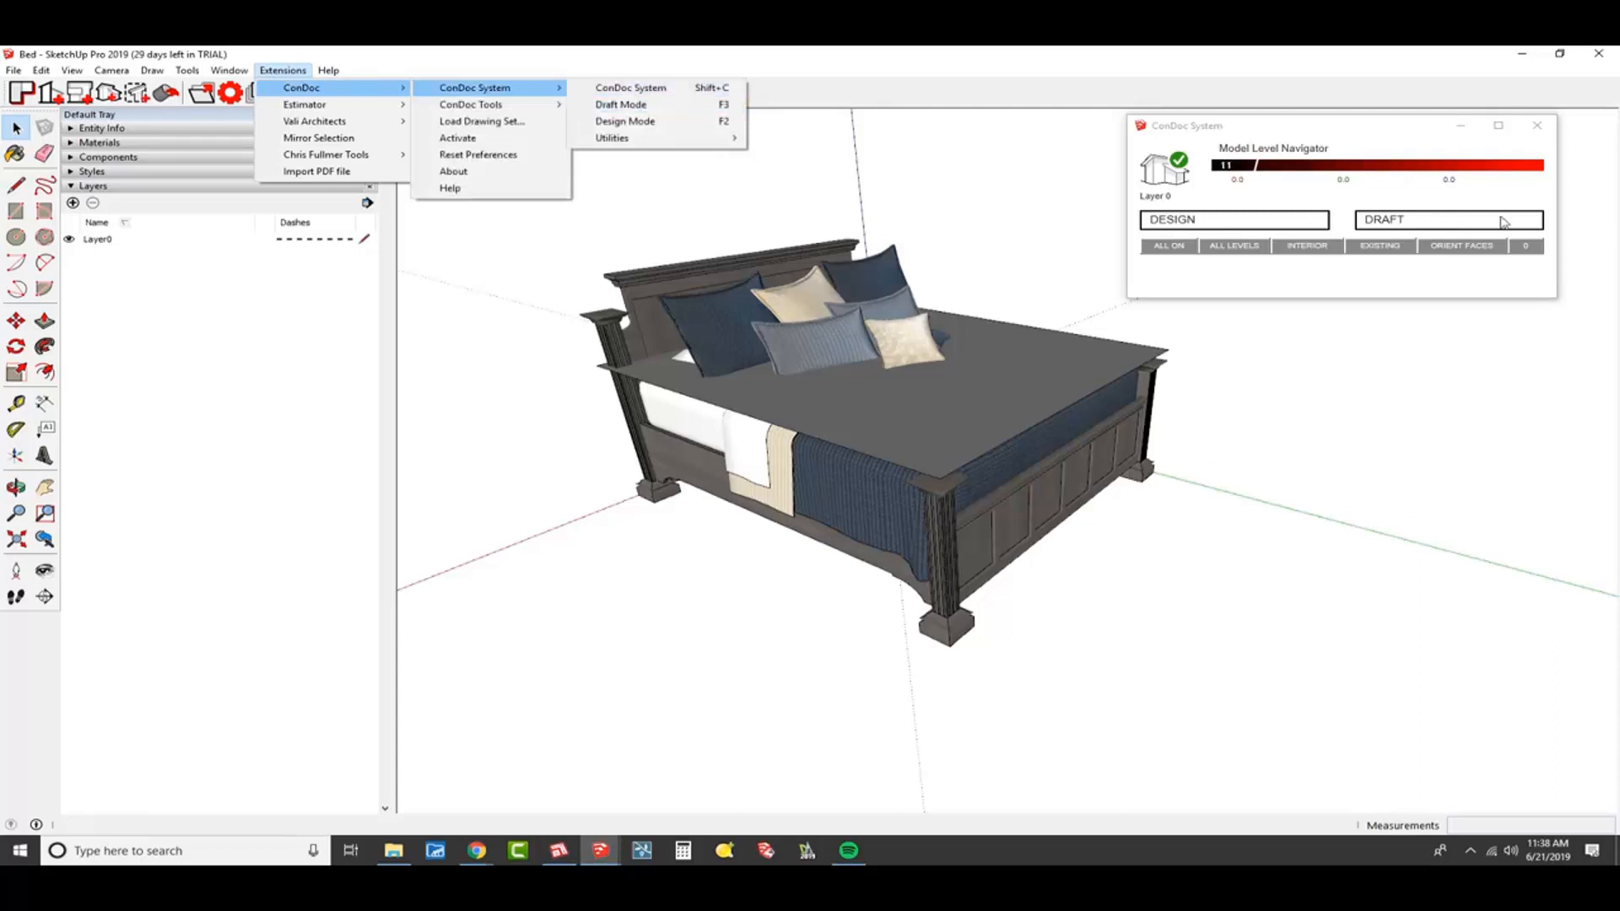
drag(1398, 134, 1430, 153)
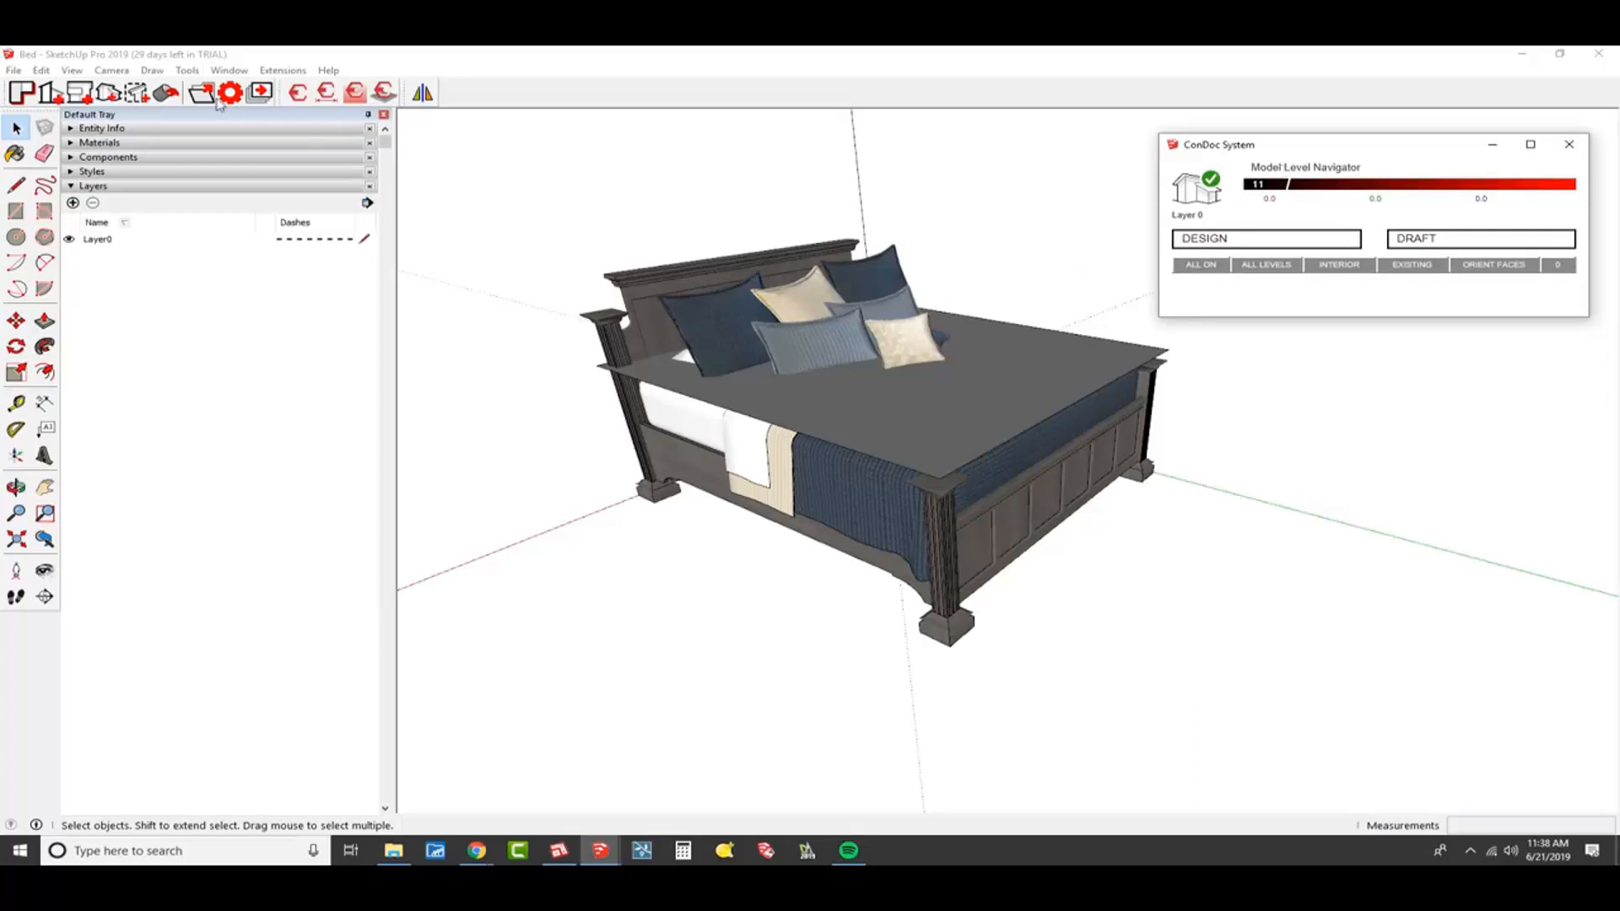
click(148, 189)
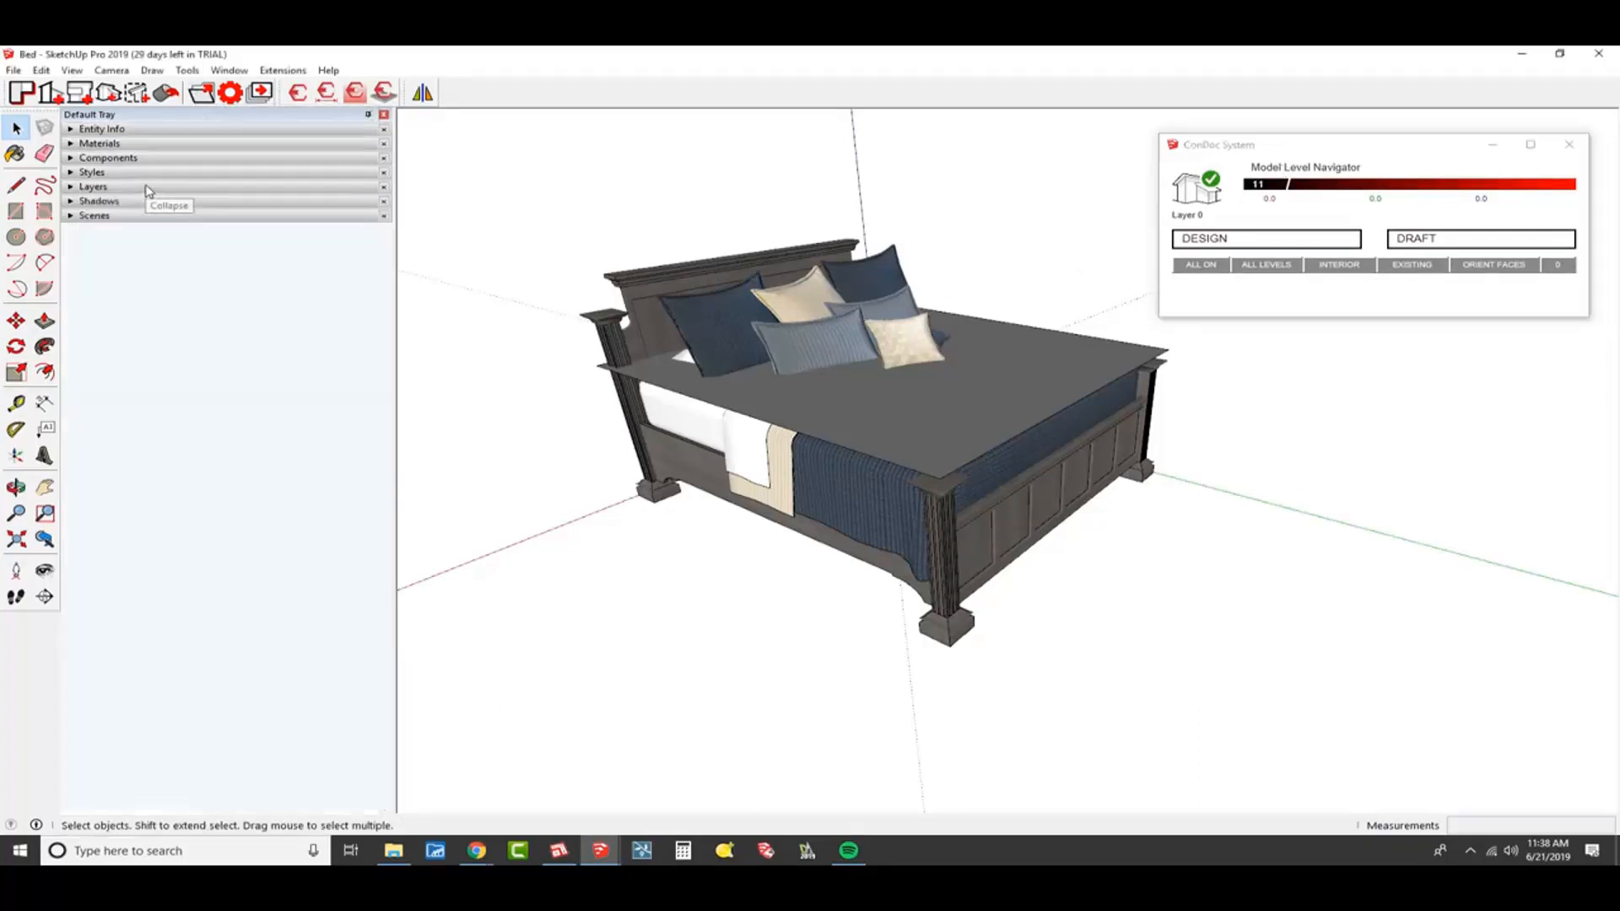
click(139, 189)
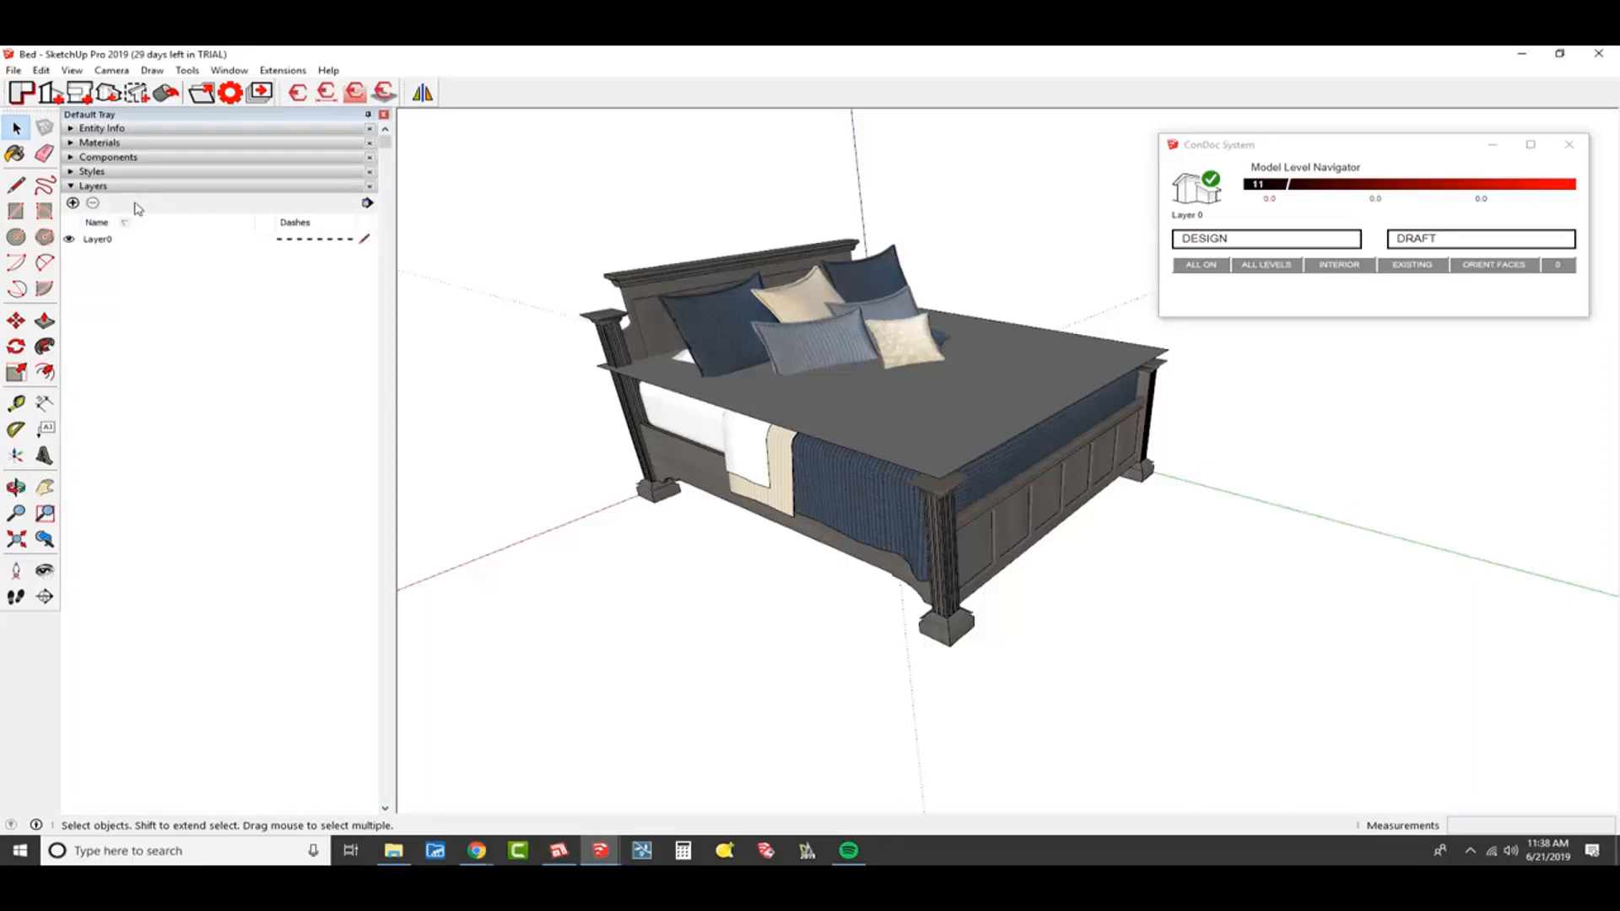
click(1286, 242)
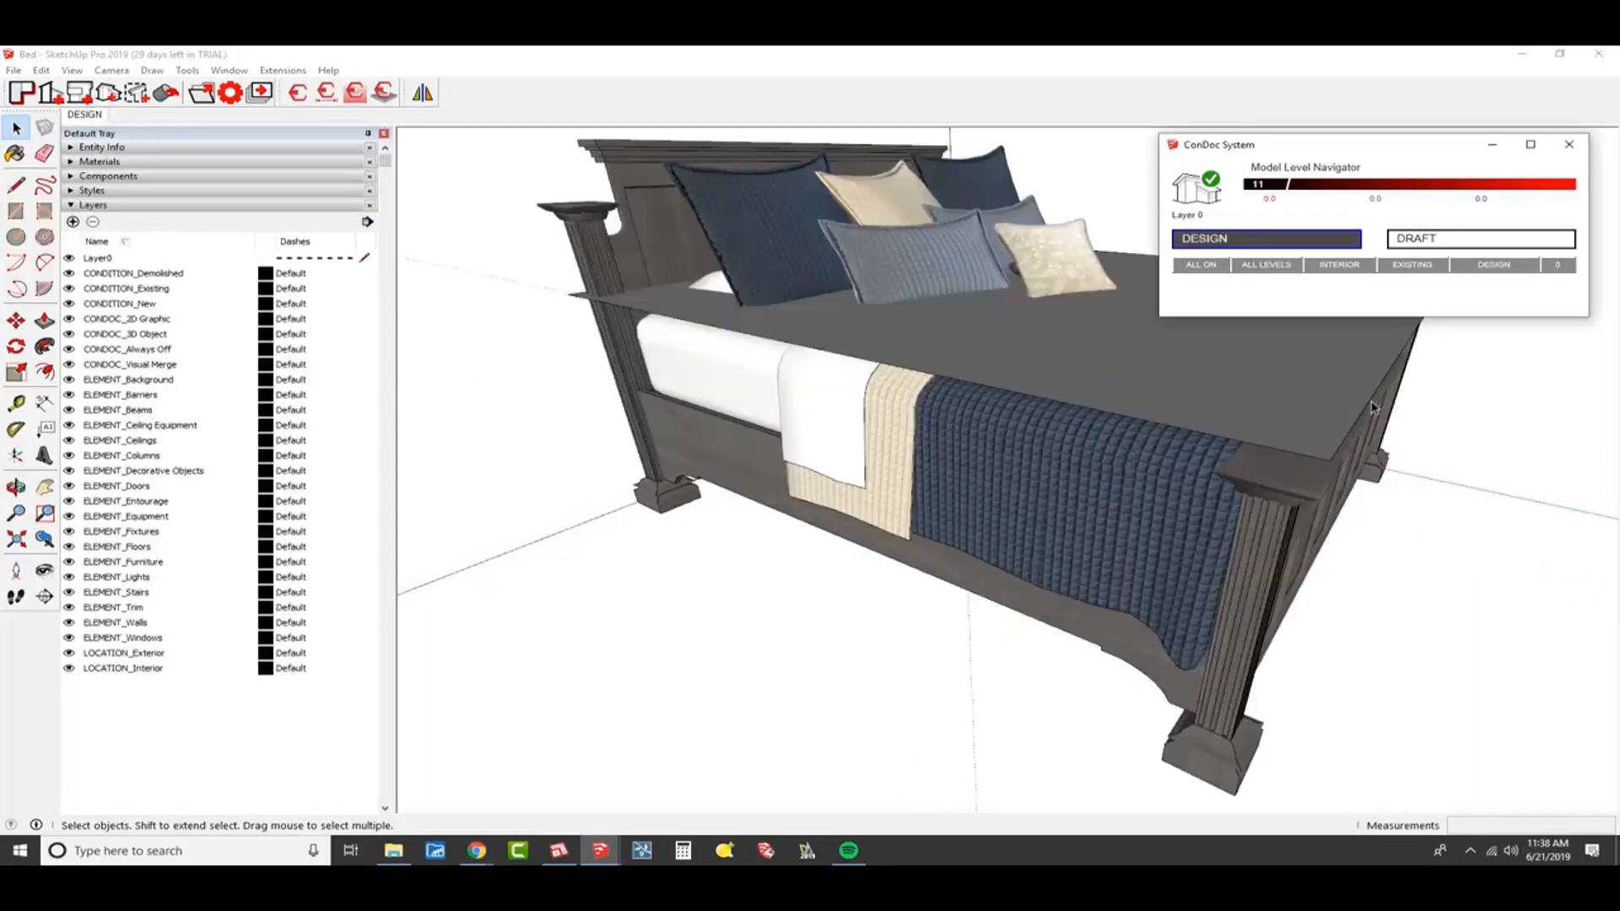
- Assign the flat rectangle group above the bed to the CONDOC_2D Graphic layer
click(934, 339)
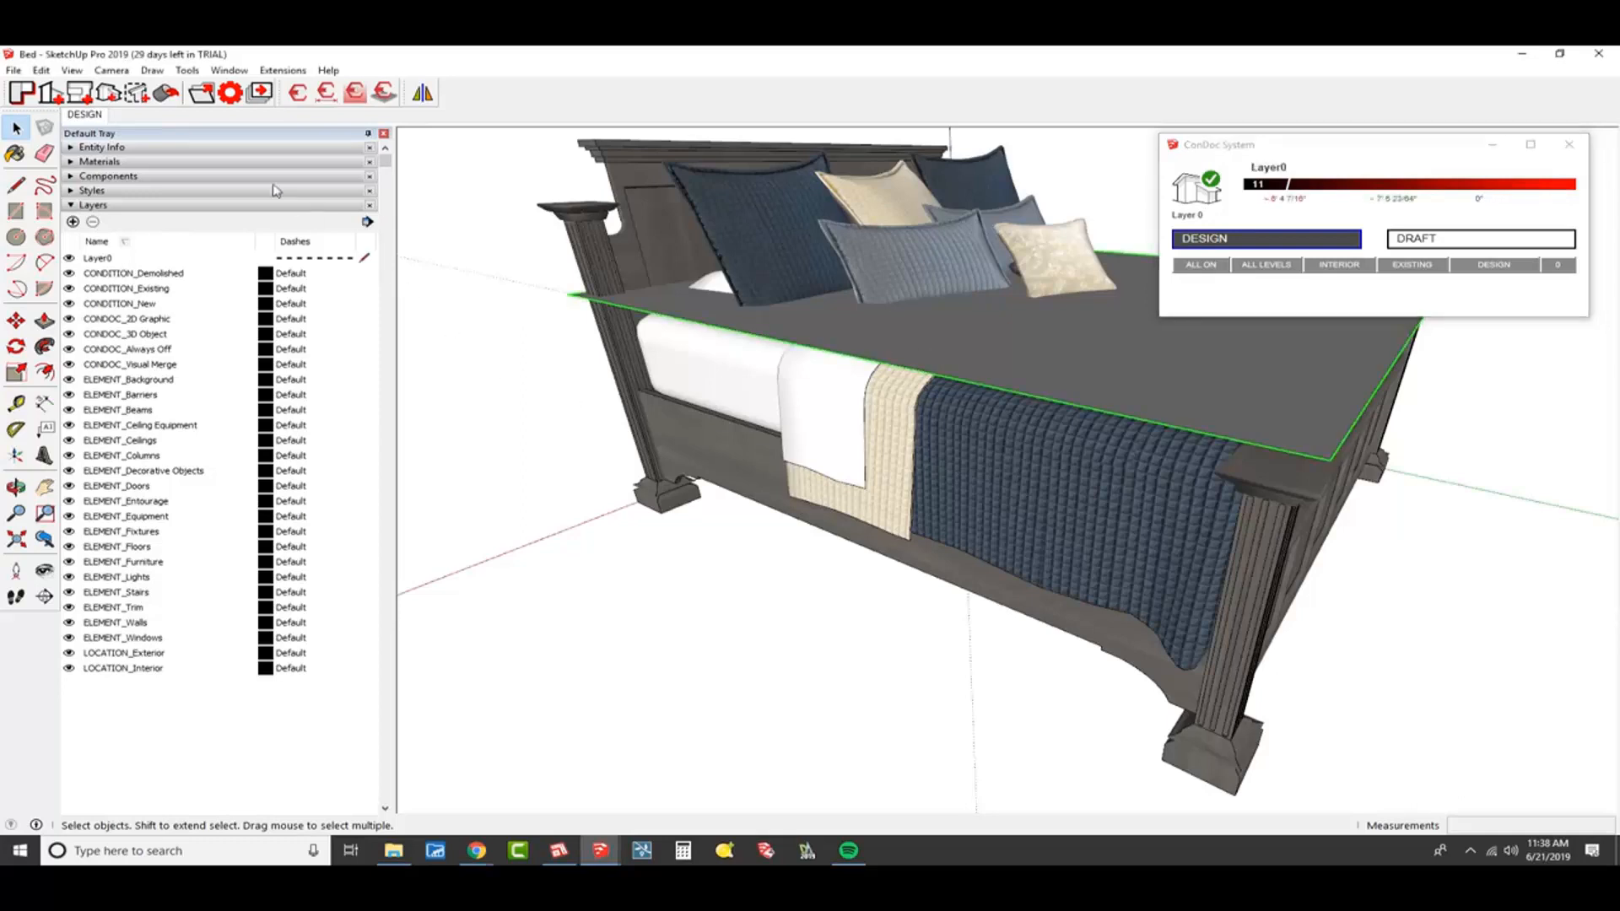
click(246, 148)
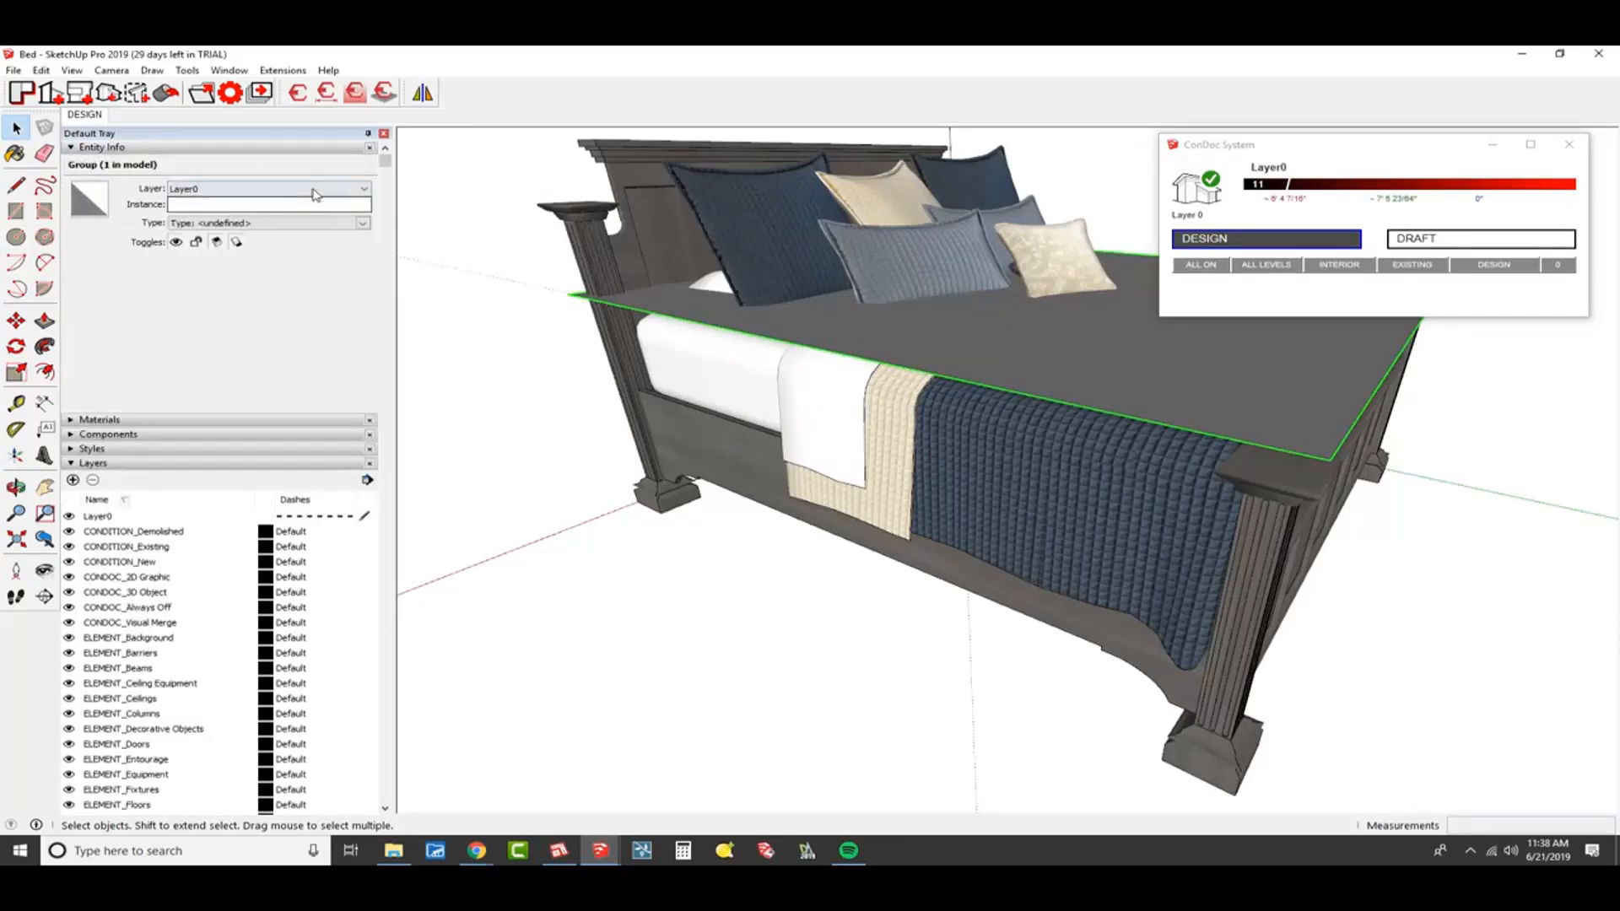
click(304, 189)
click(299, 243)
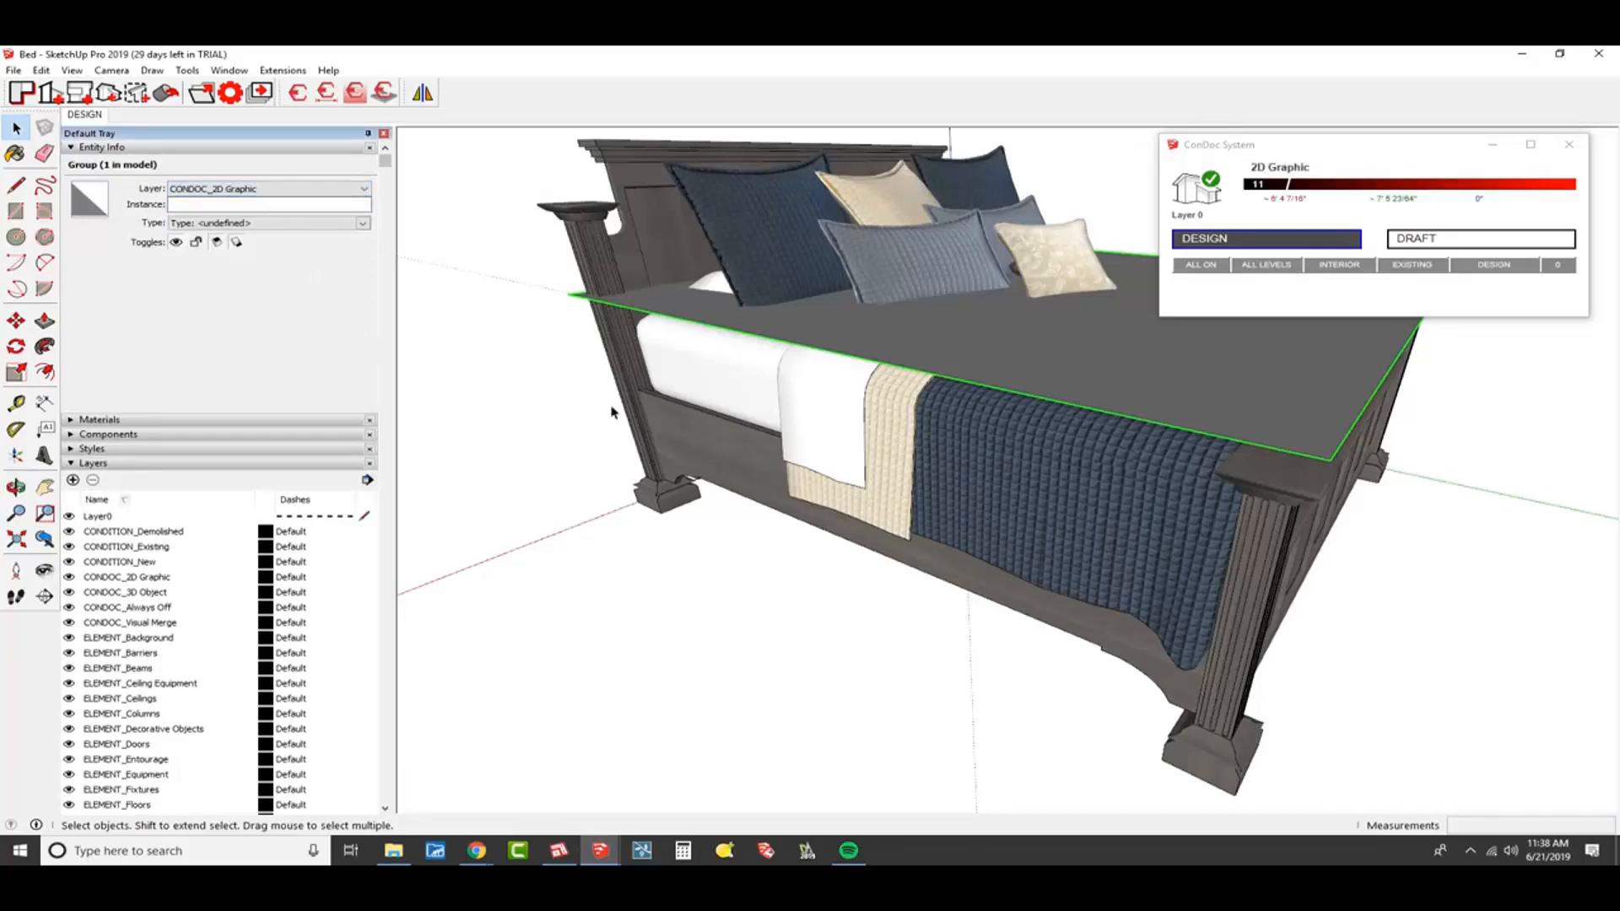
- Assign the 3D bed group to the CONDOC_3D Object layer
click(801, 435)
click(274, 189)
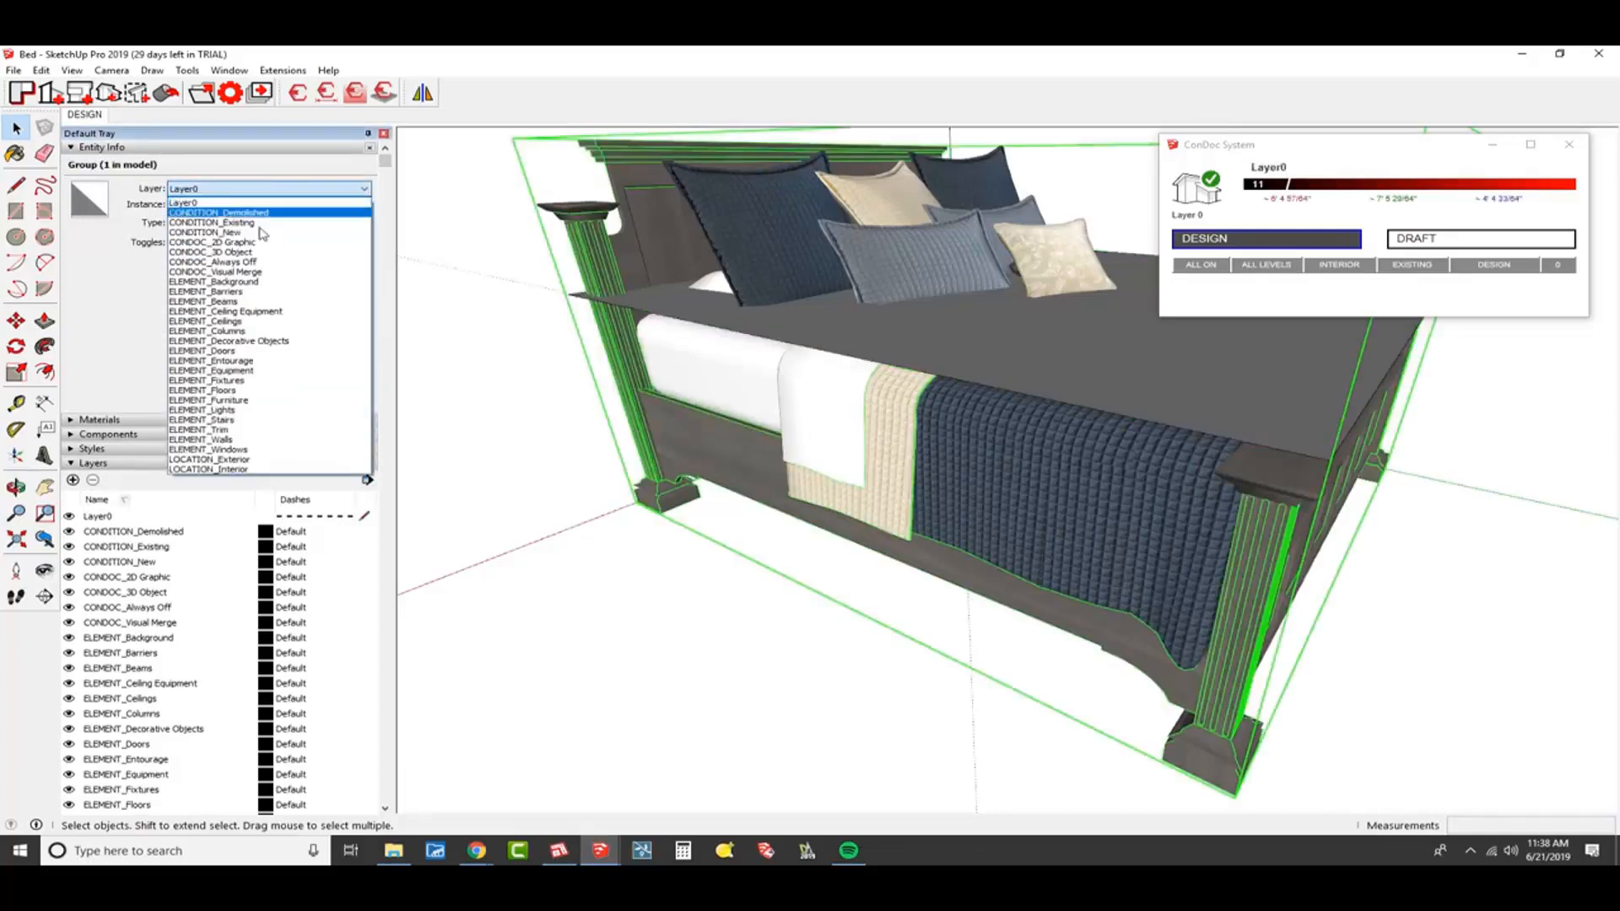
click(261, 258)
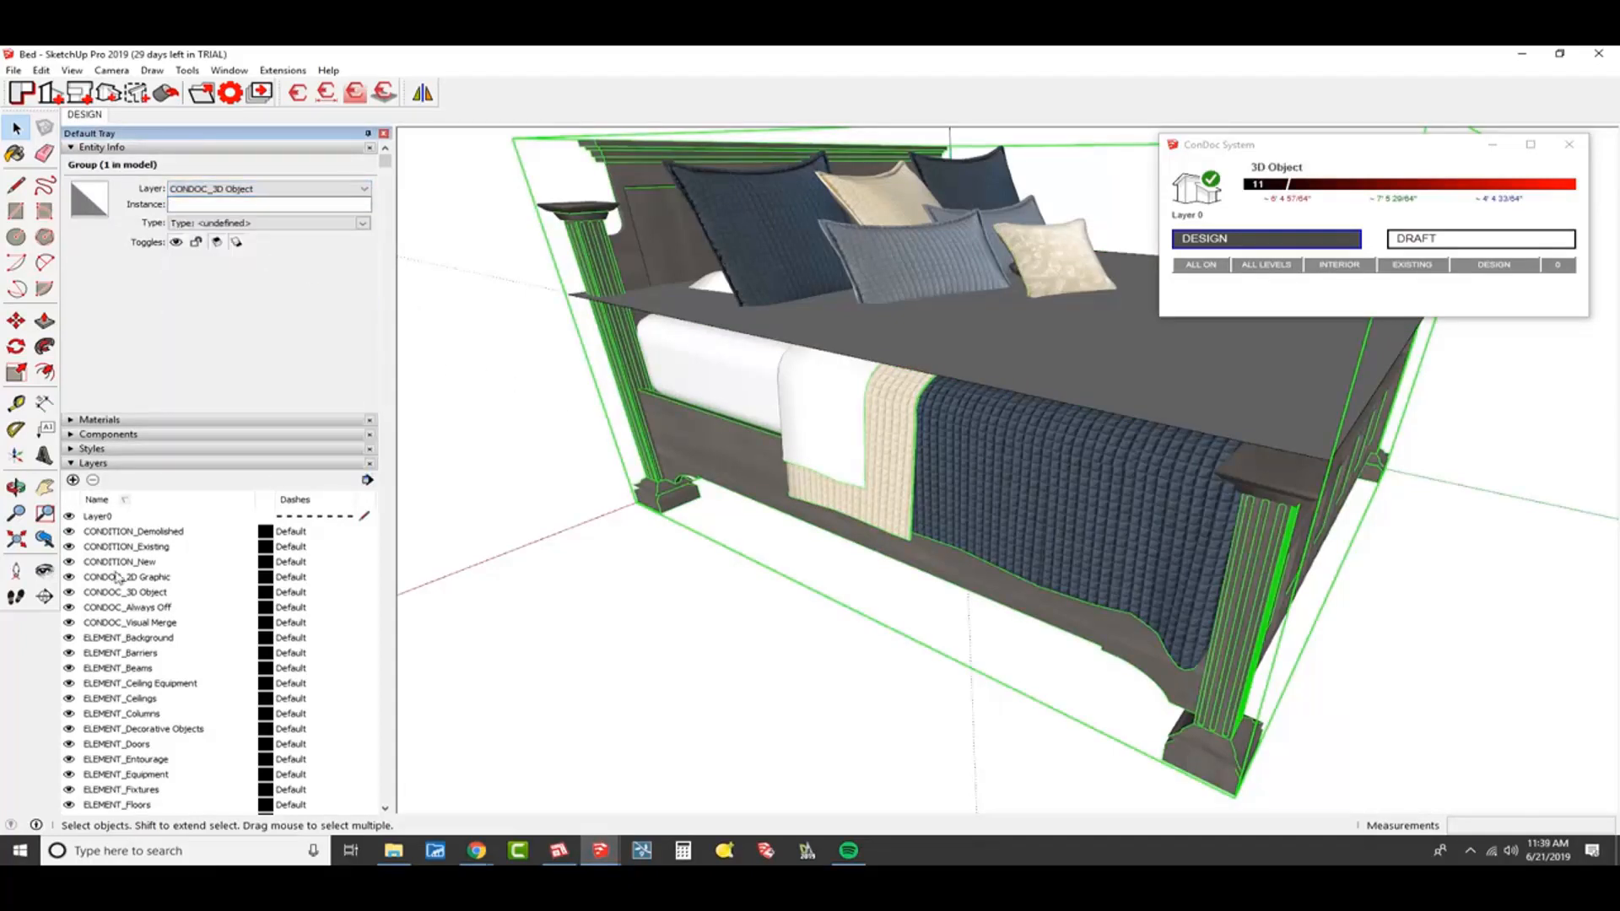
- Hide the CONDOC_2D Graphic and CONDOC_3D Object layers and show them again to check the layer assignments
click(69, 577)
click(70, 592)
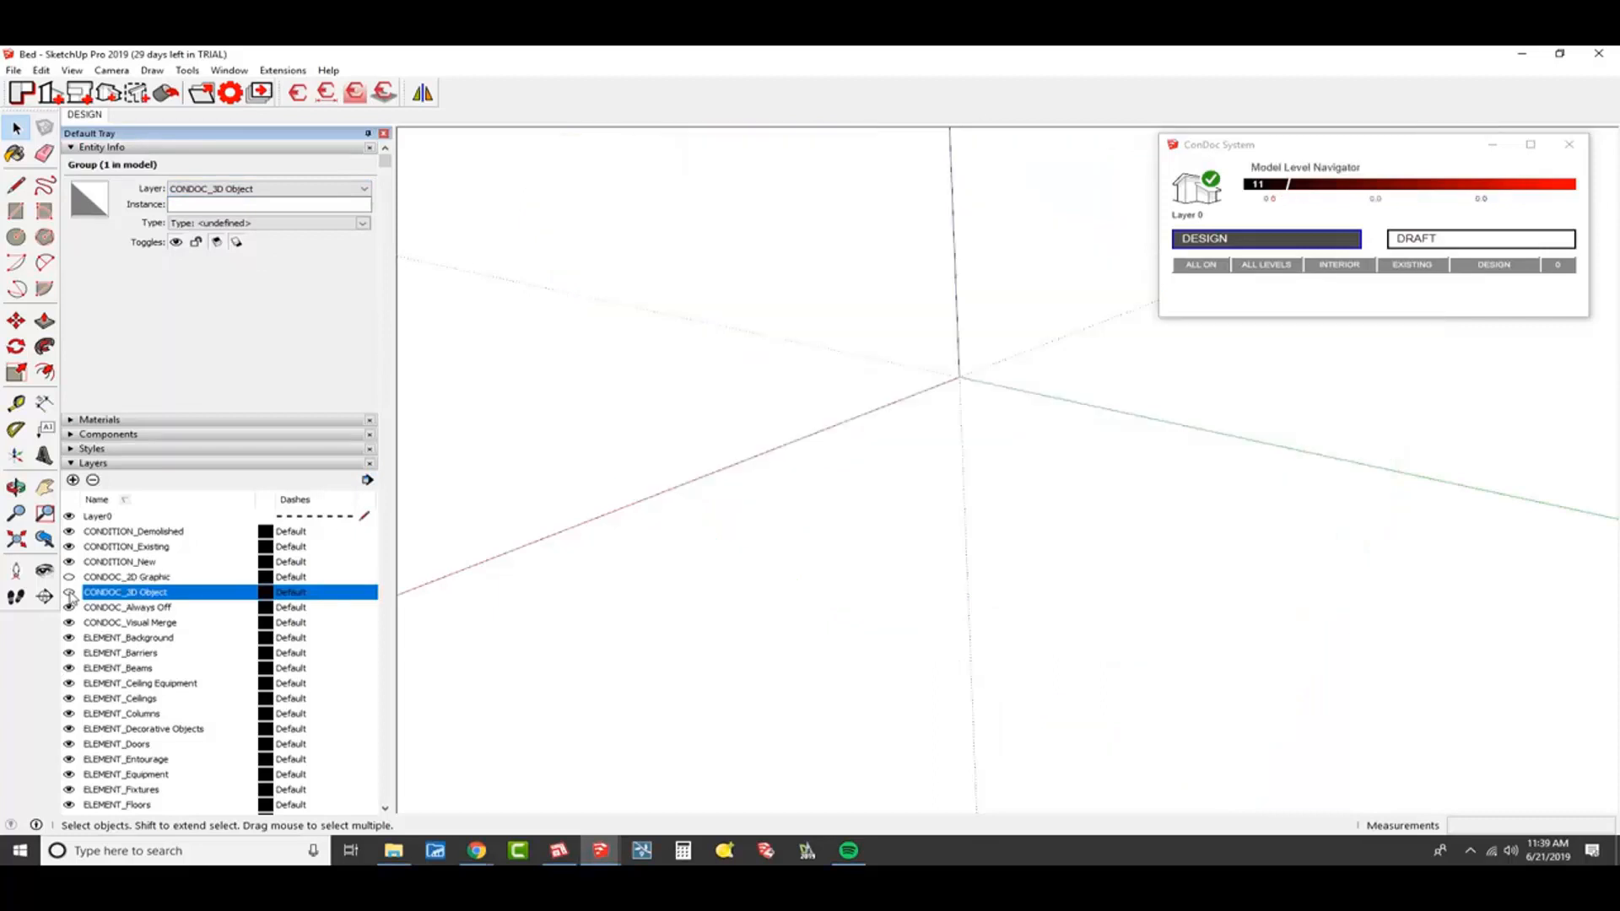
click(70, 592)
click(69, 578)
- Open the rectangle group for editing and copy its headboard-side edge about 2' 2" toward the foot of the bed
middle_drag(861, 398, 754, 579)
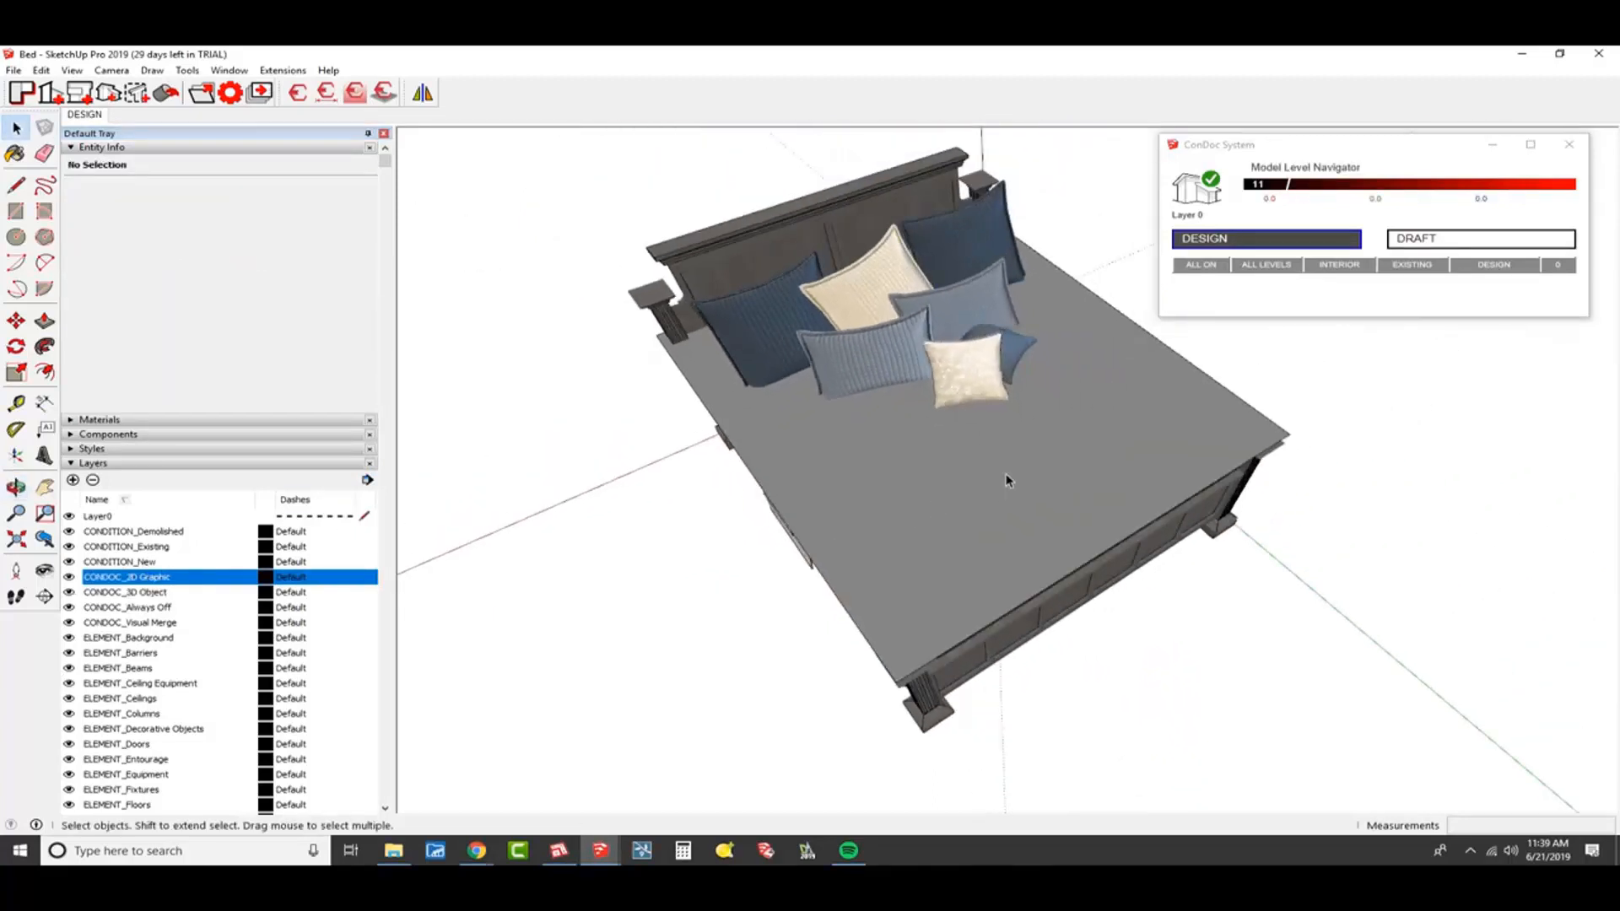
double_click(1006, 475)
middle_drag(1090, 366, 857, 459)
key(m)
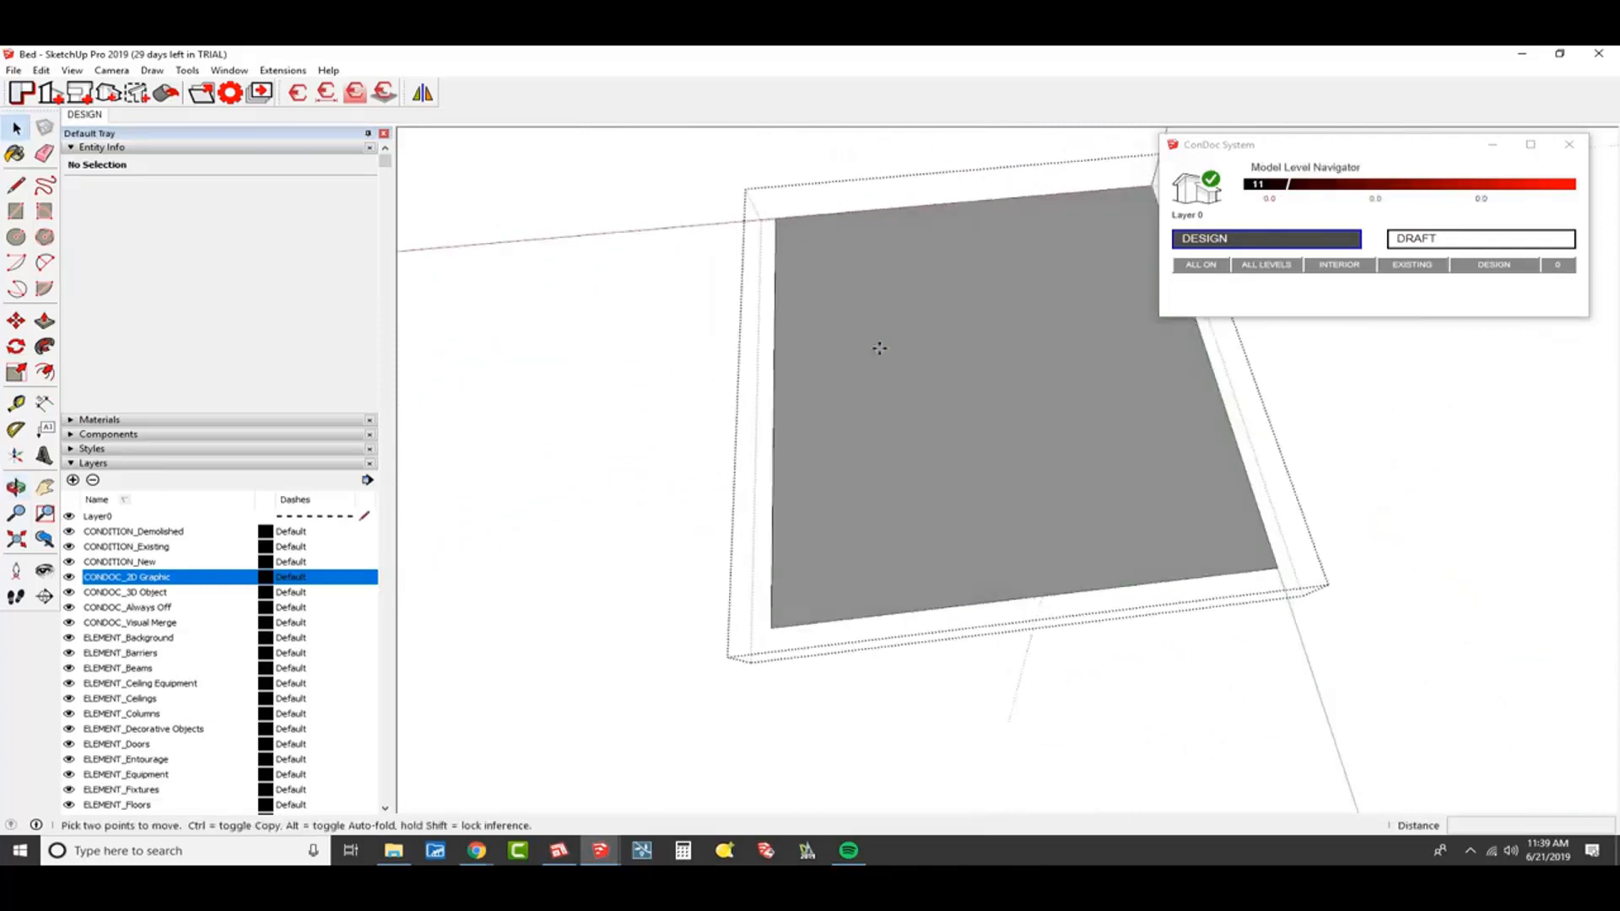
key(ctrl)
click(918, 205)
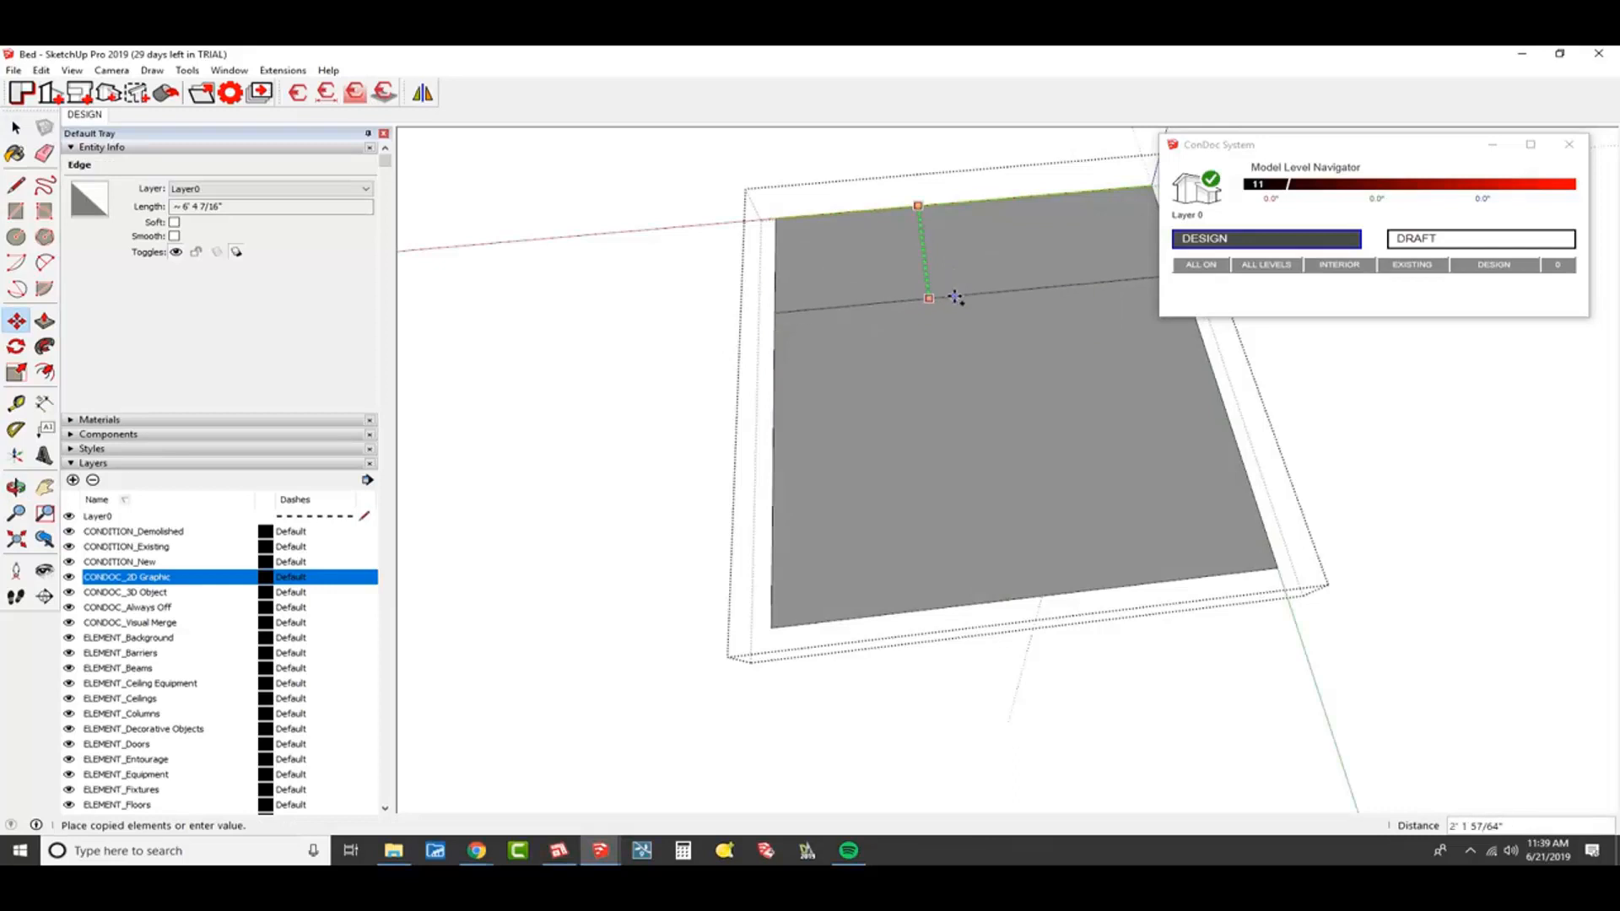
click(955, 297)
- Copy the new dividing line 12" further toward the foot of the bed
click(953, 295)
text(12)
key(Return)
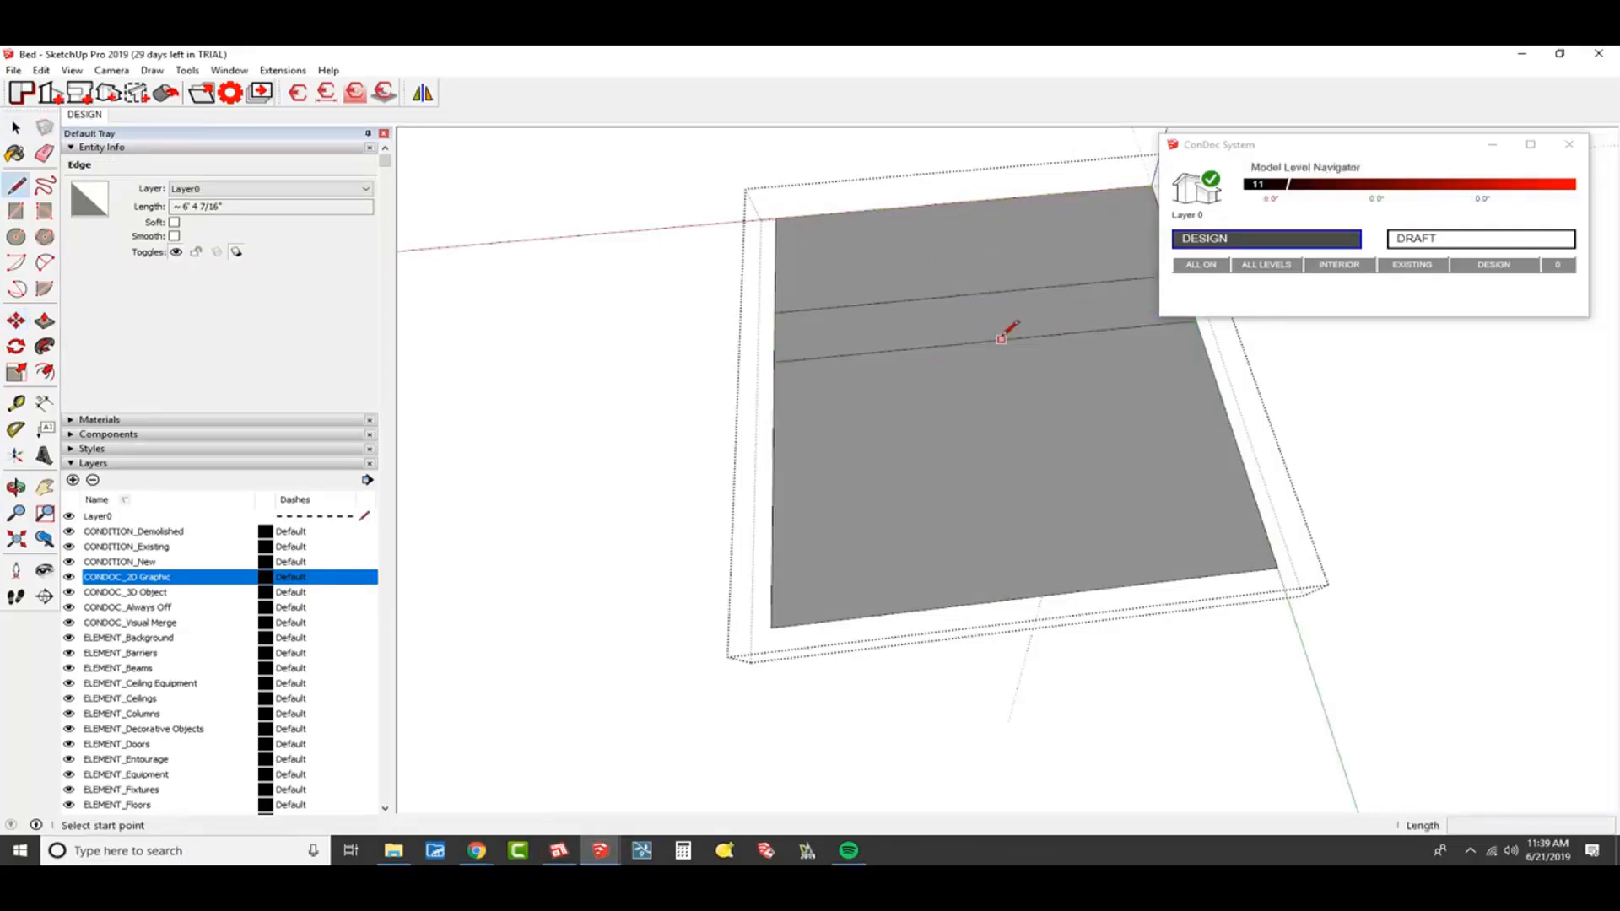
- Draw a diagonal blanket-fold line from the middle of the second dividing line to the outer end of the first one
key(l)
click(988, 341)
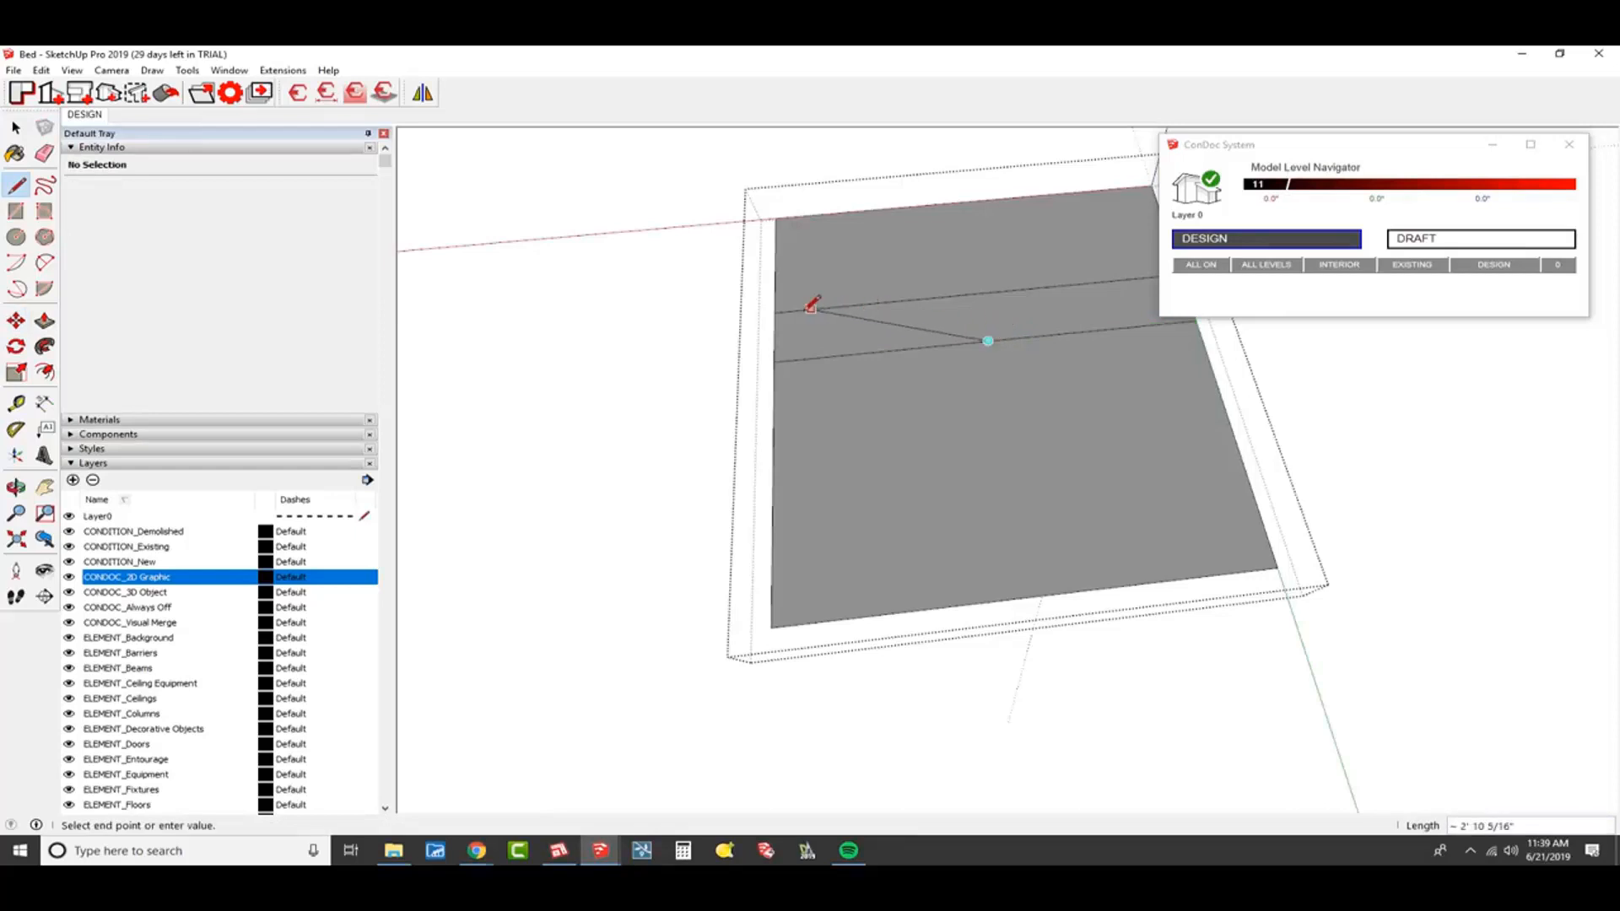
click(777, 313)
- Offset the outline of the headboard-side strip inward to form the pillow area
shift+middle_drag(837, 401, 823, 435)
drag(818, 455, 857, 443)
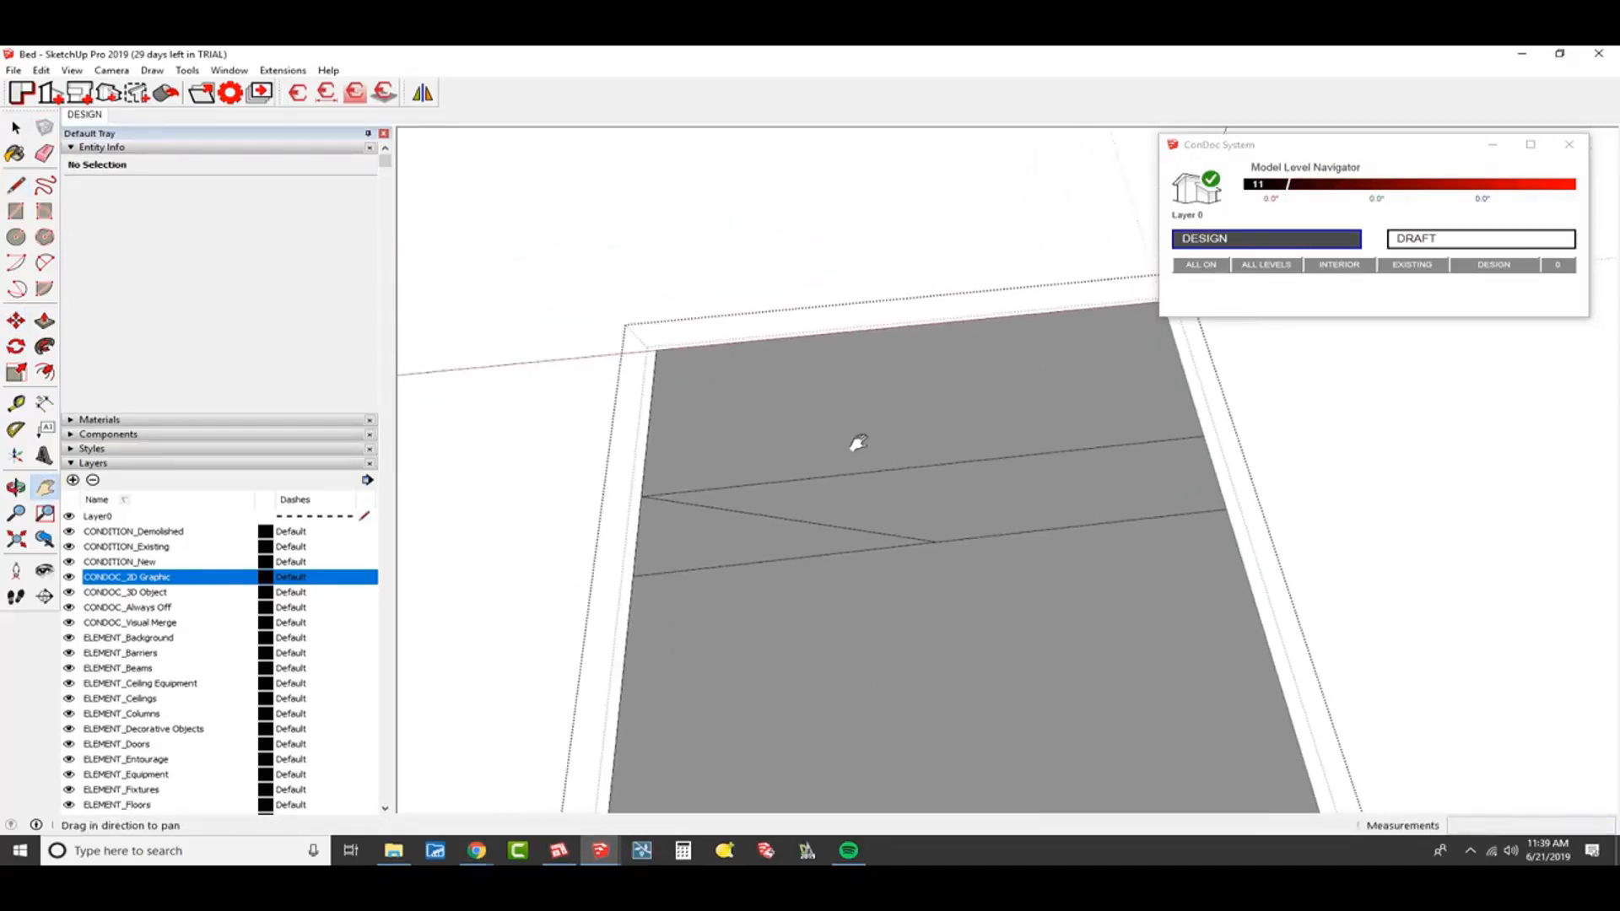
key(f)
click(835, 397)
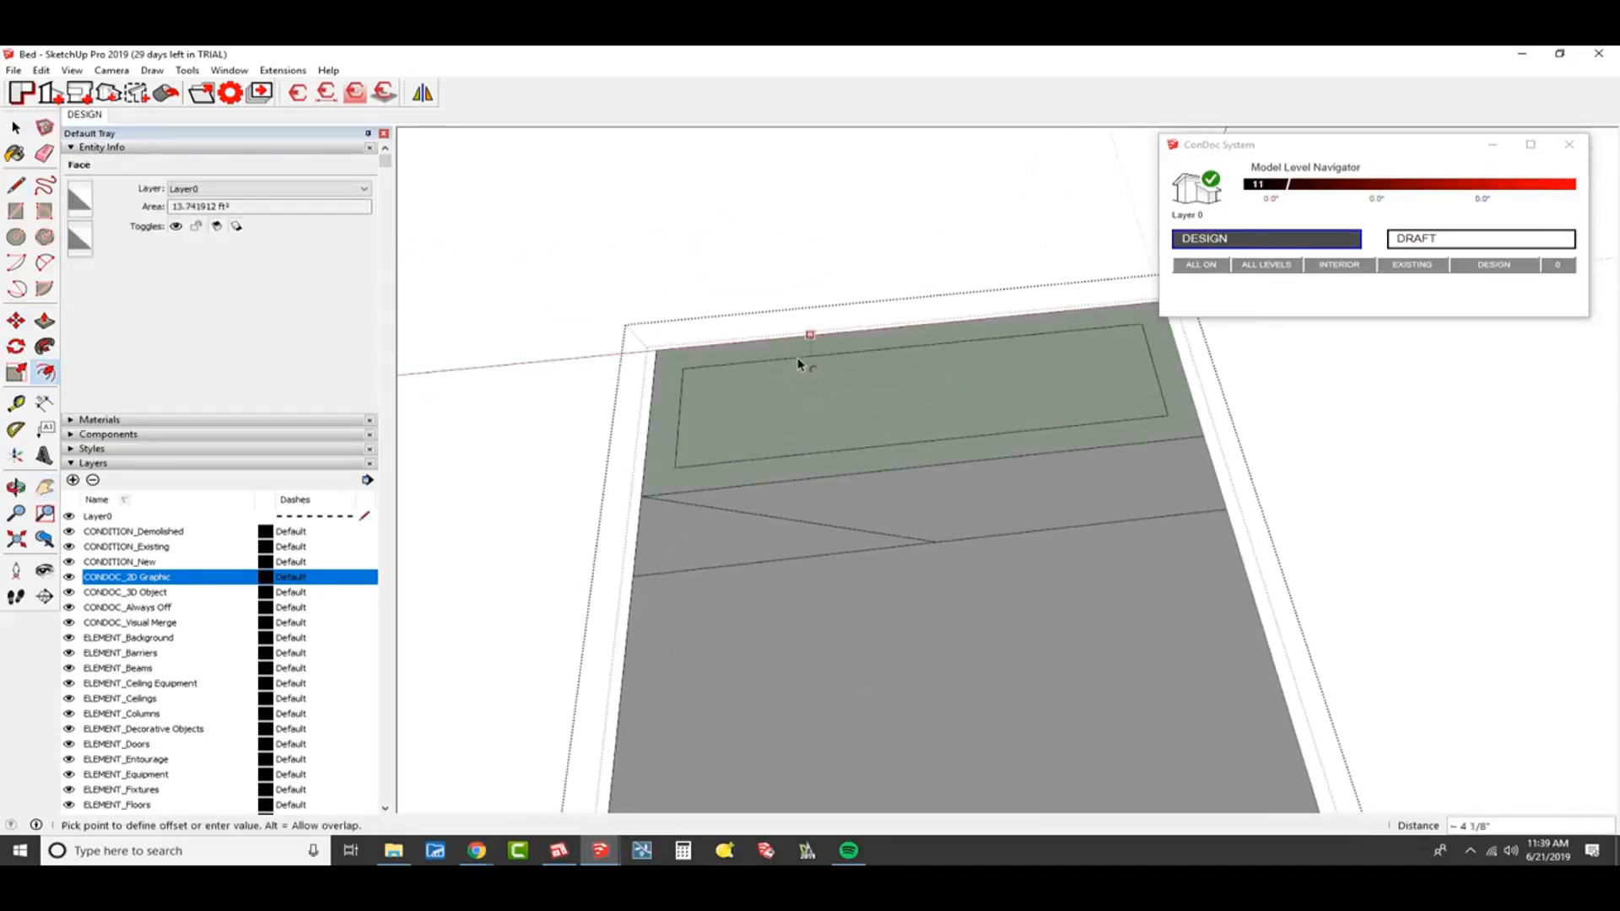
click(793, 359)
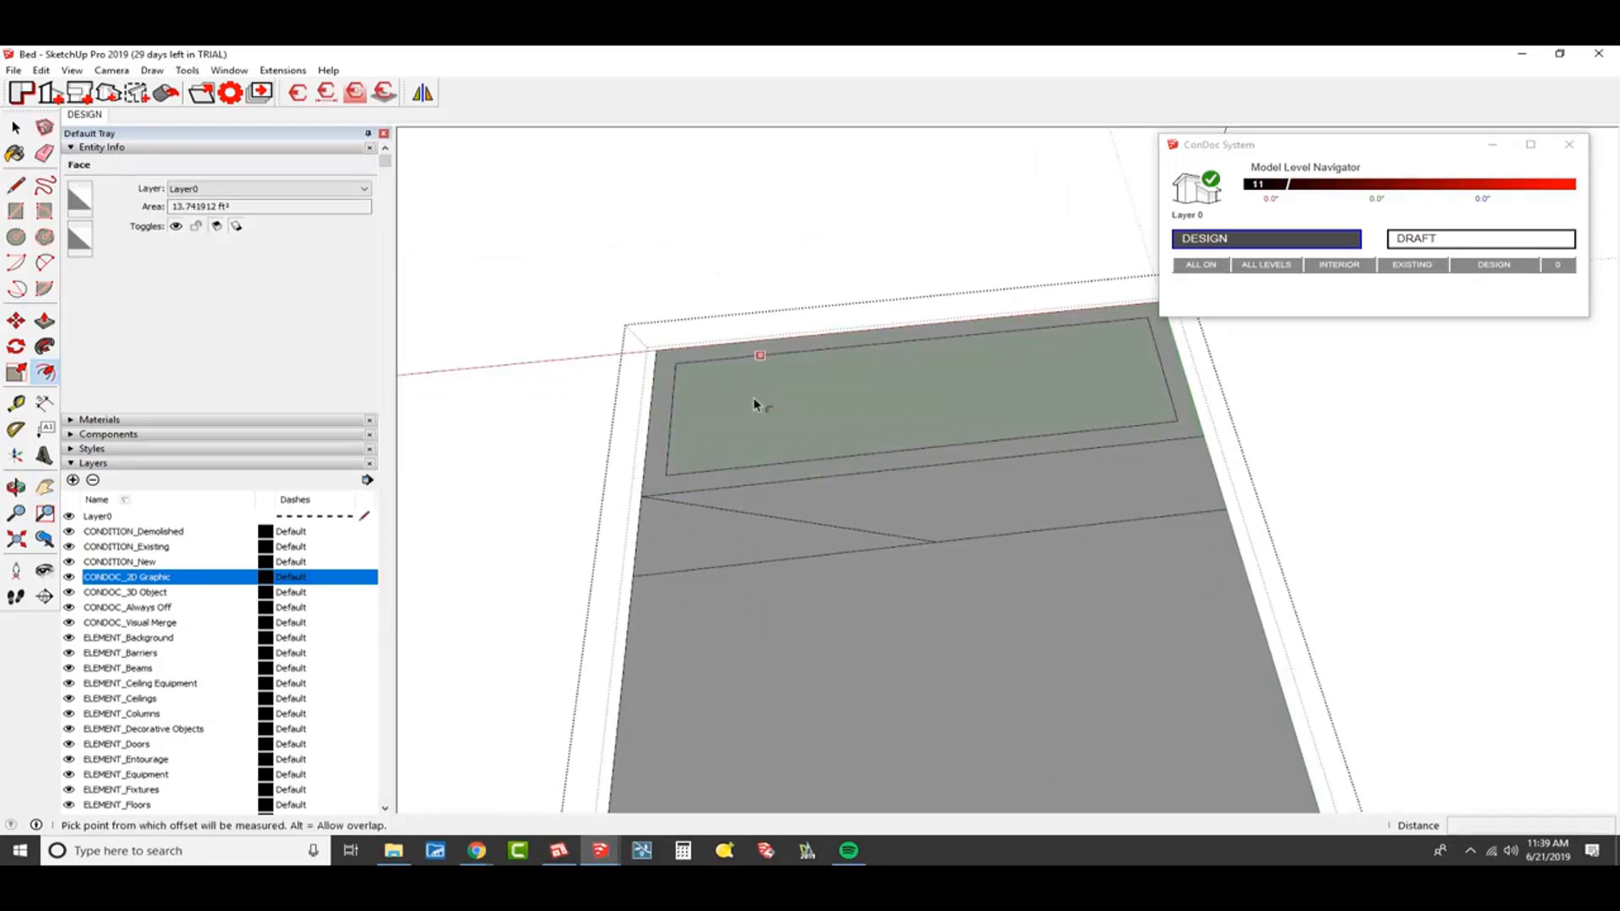
- Copy the short side edge of the pillow outline to the middle of the outline, splitting it in half
key(m)
click(673, 393)
key(ctrl)
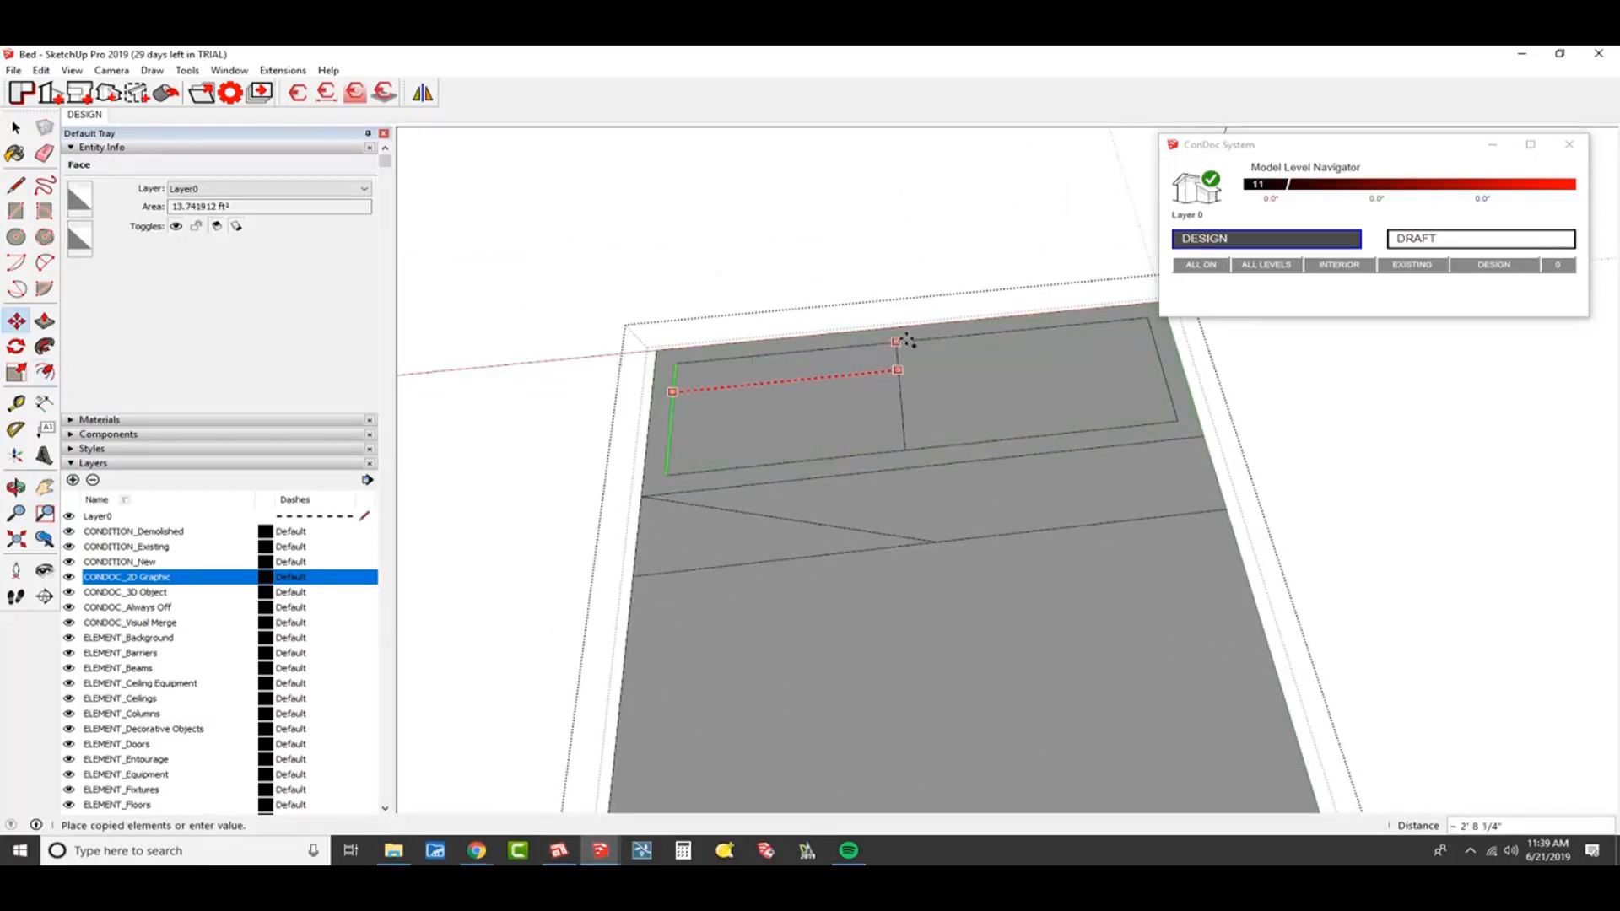
click(917, 343)
- Copy the centre line 3" to one side, and copy that line 6" back across to mark the gap between pillows
click(912, 372)
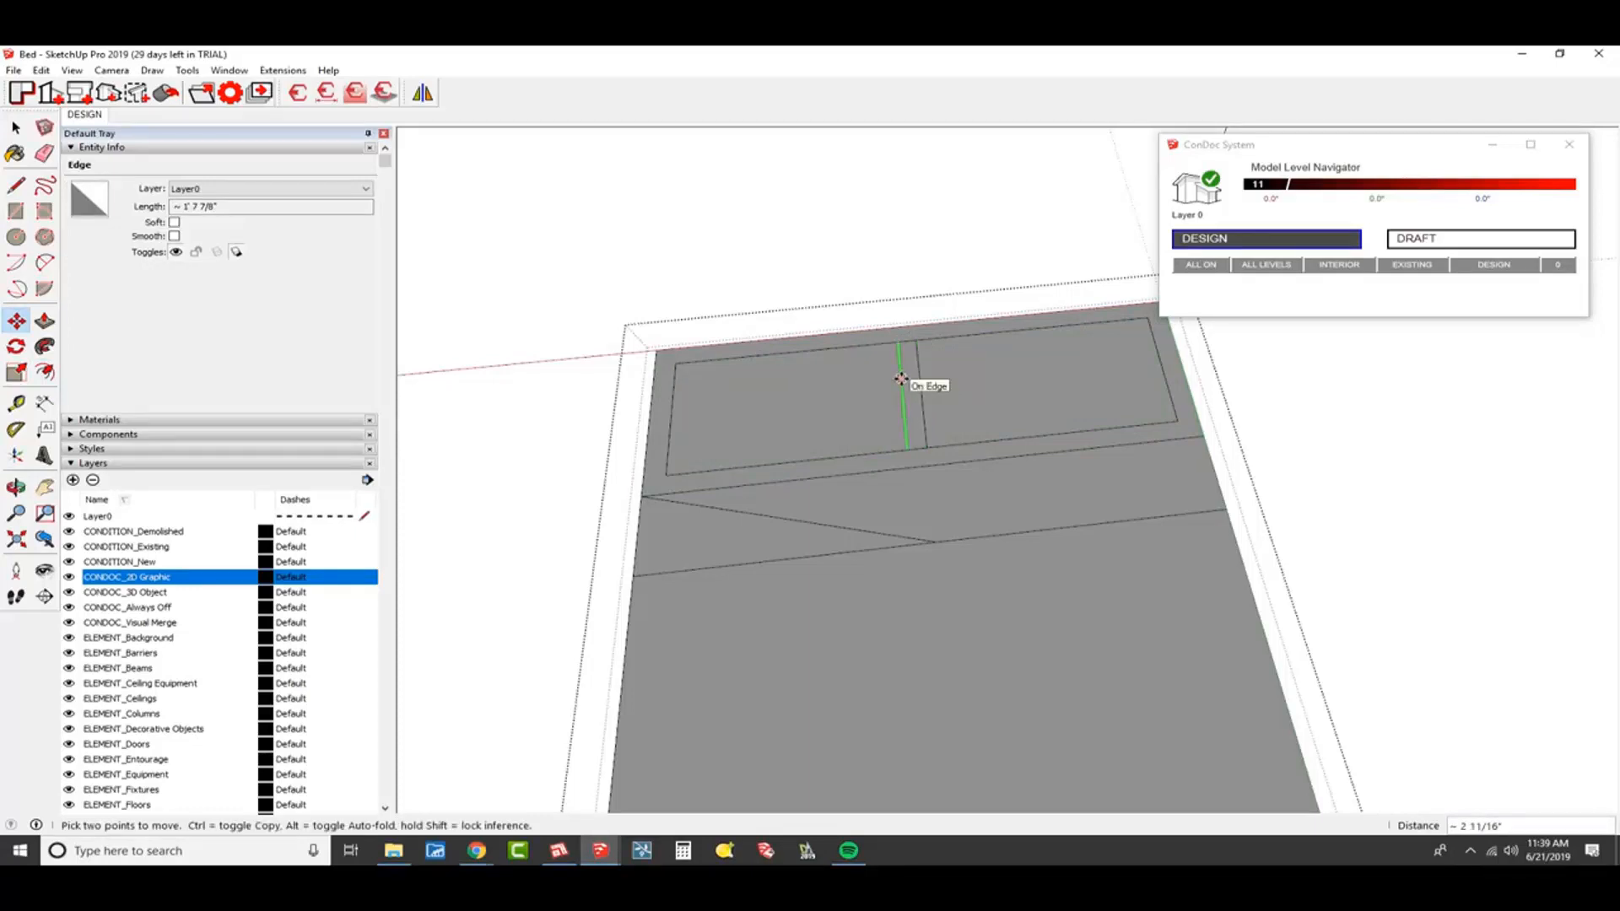
text(3)
key(Return)
click(901, 379)
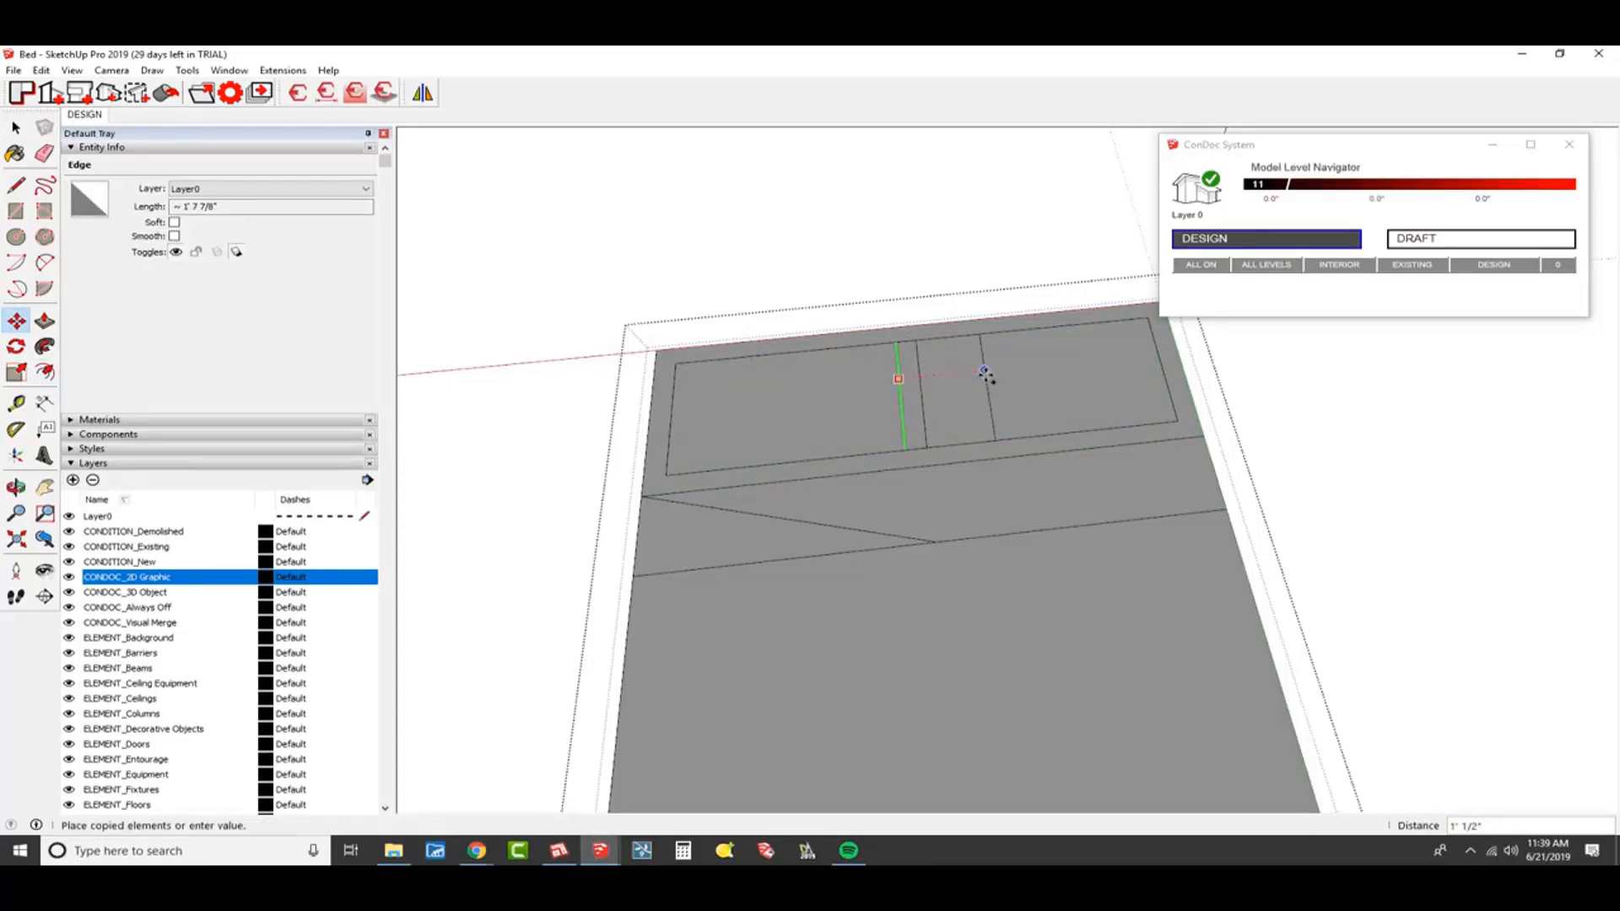
text(6)
key(Return)
- Erase the centre line and the short segments across the gap, leaving two separate pillow rectangles
key(e)
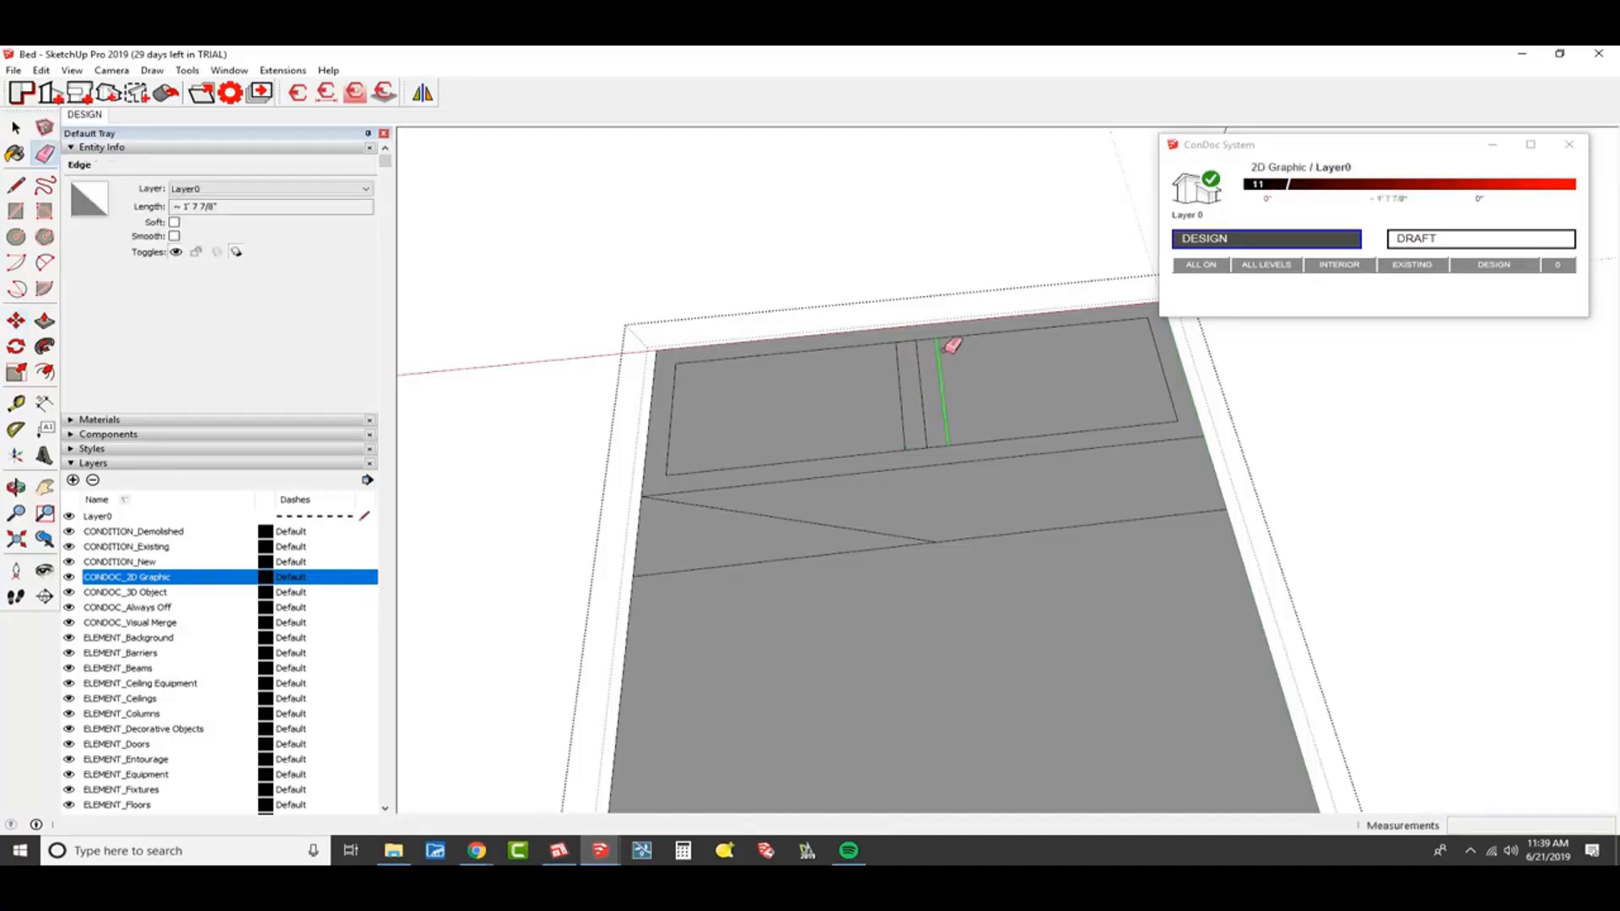
drag(910, 342, 925, 444)
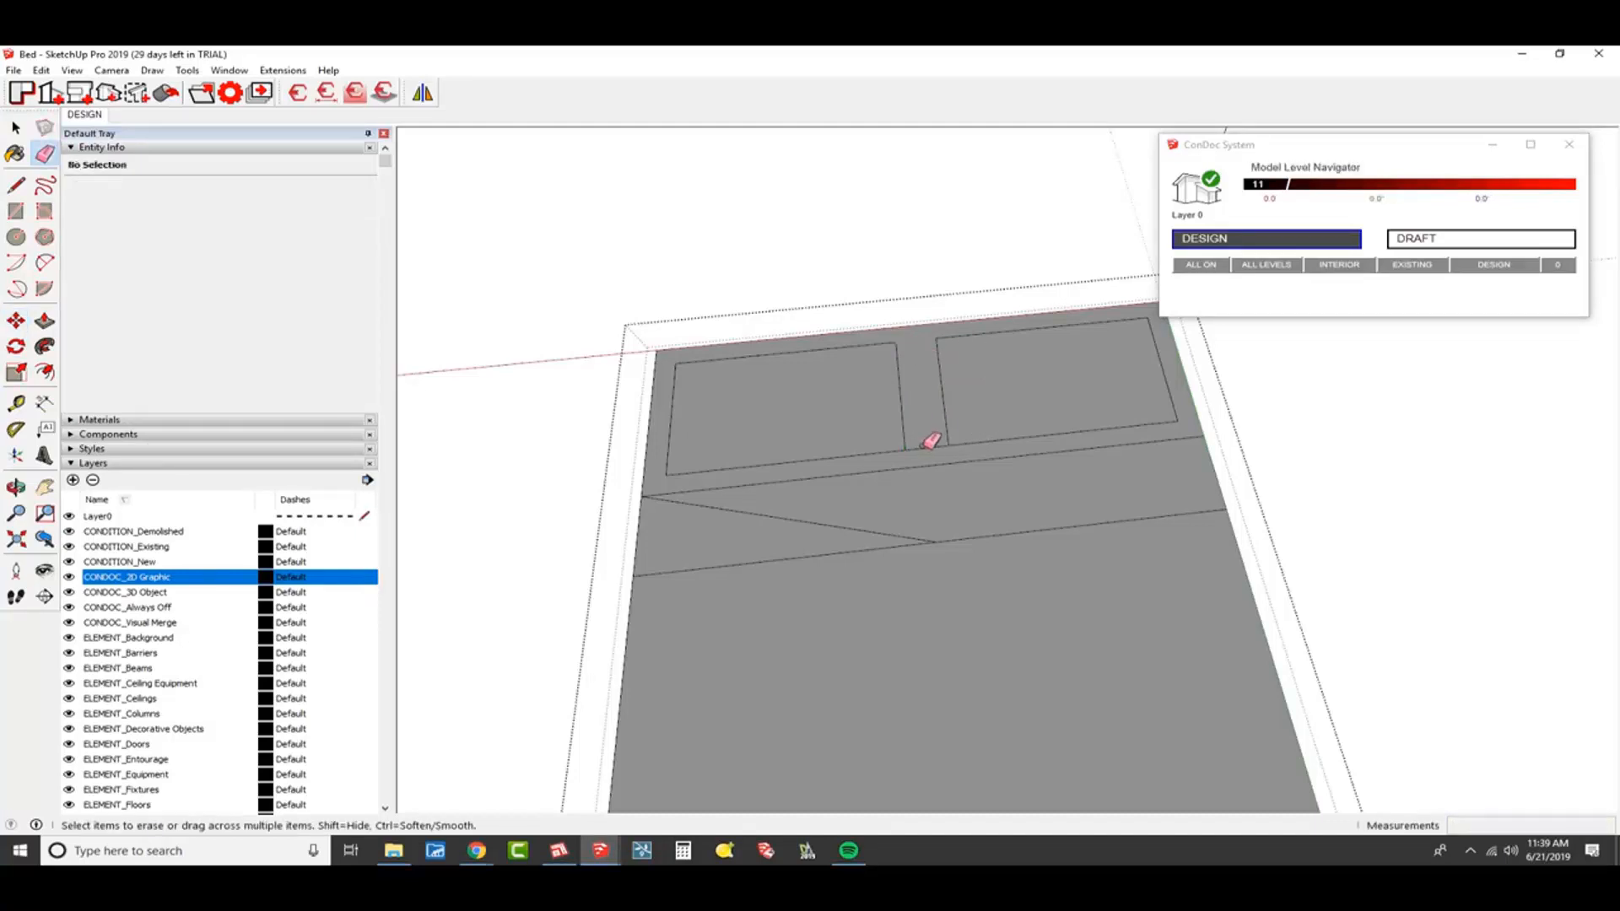
scroll(926, 446, down, 2)
shift+middle_drag(925, 446, 892, 371)
scroll(1019, 441, down, 1)
scroll(1018, 441, up, 2)
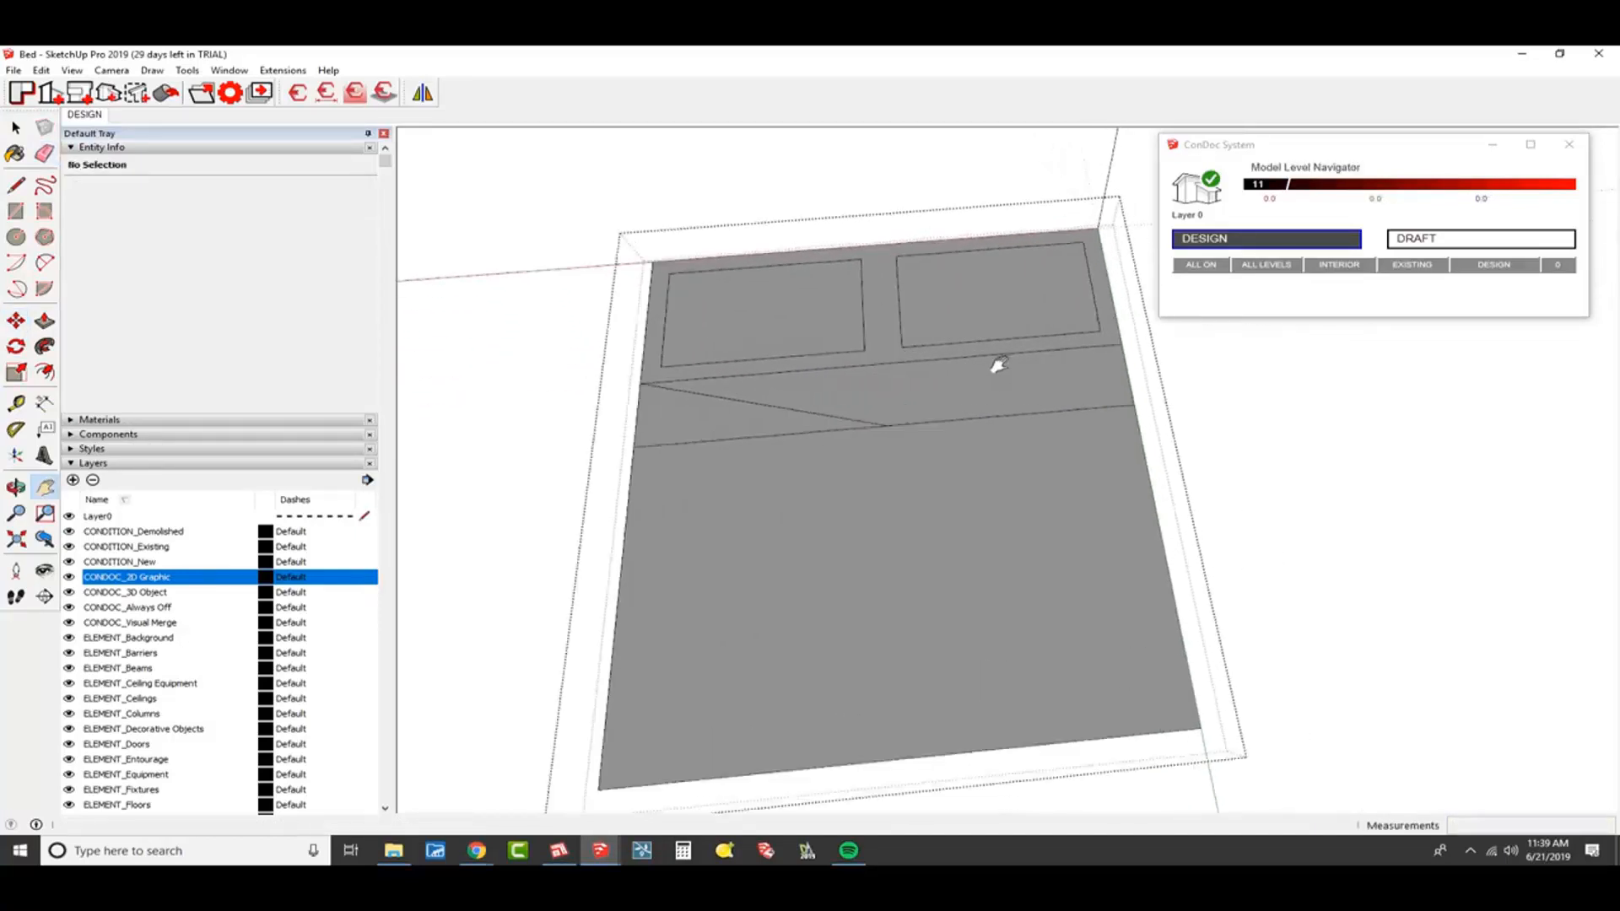
- Move the end of the diagonal fold line along the blanket edge to the mattress's opposite side
key(m)
click(890, 422)
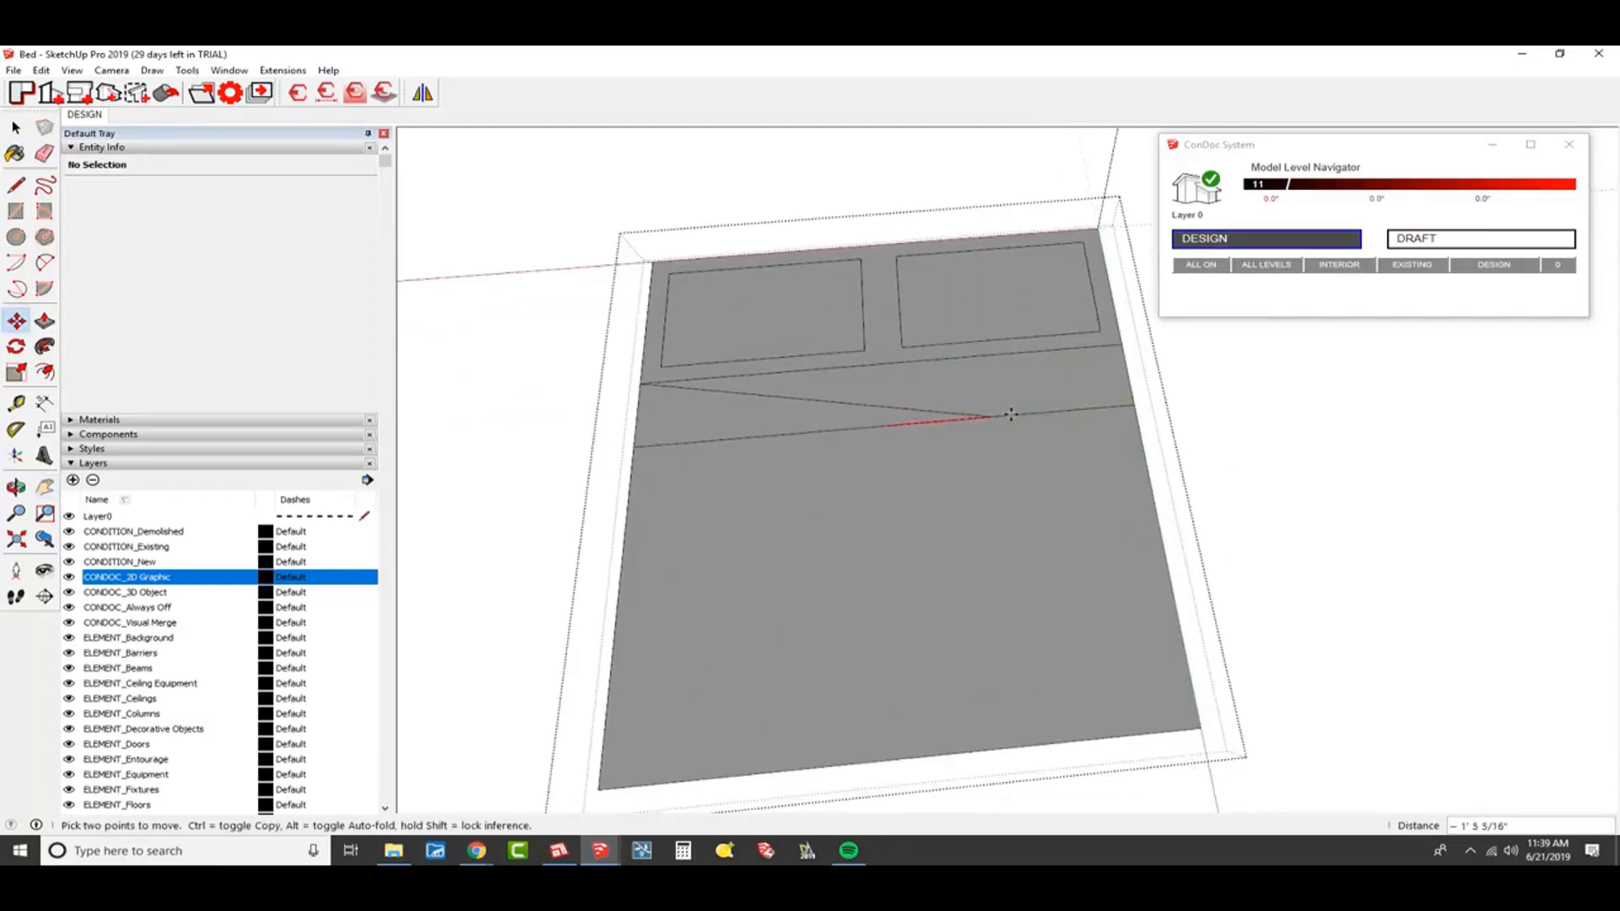
click(1135, 404)
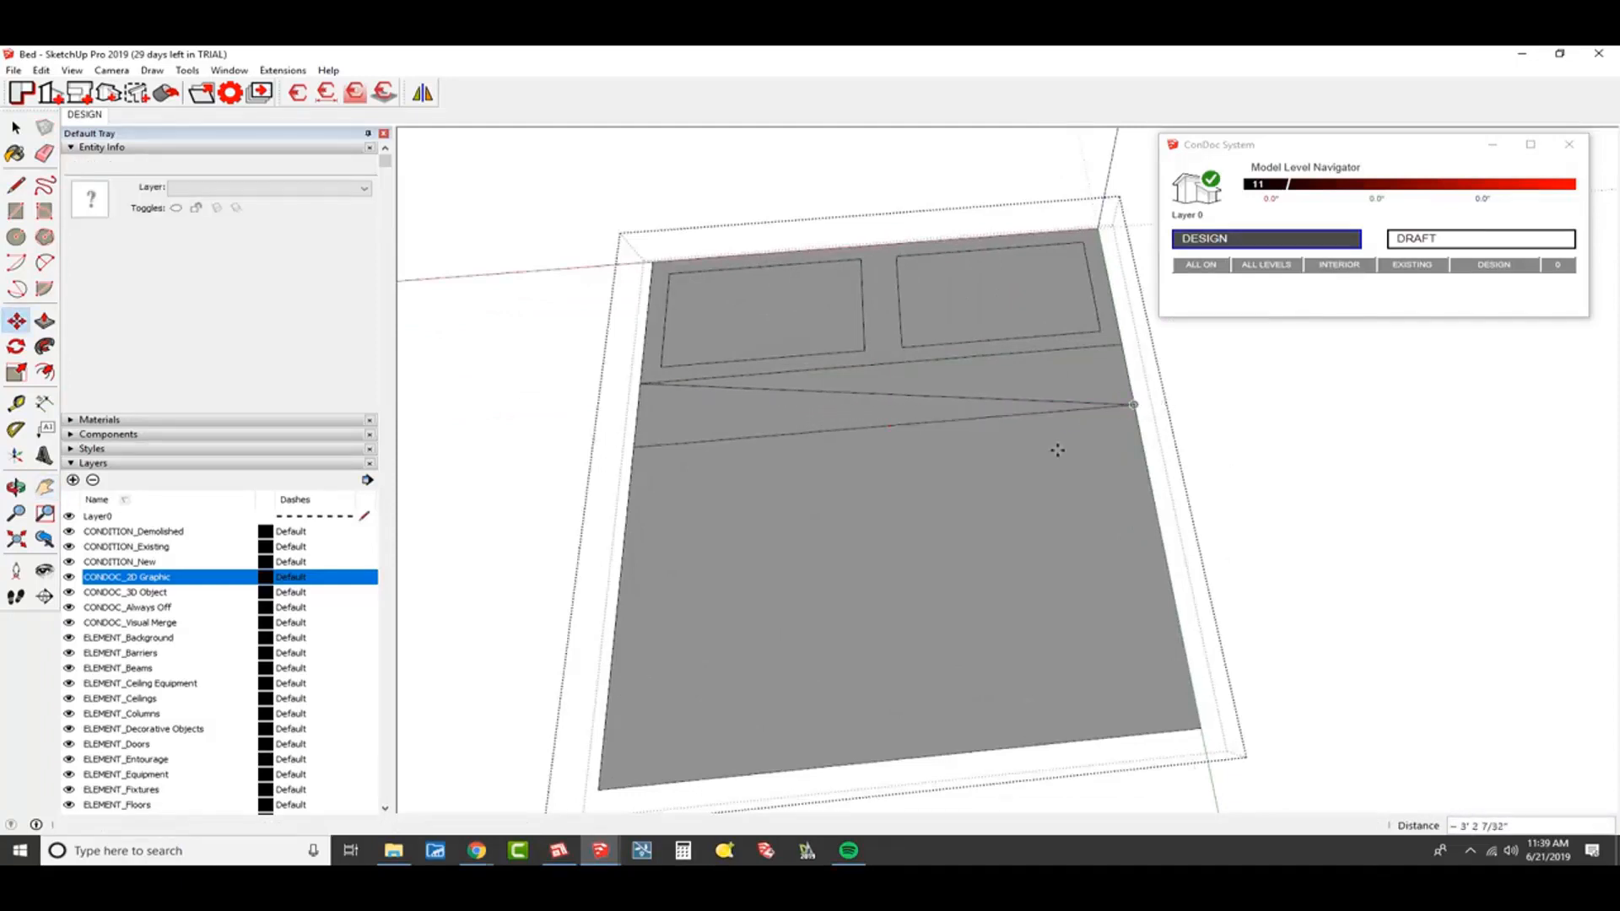
middle_drag(1055, 449, 799, 510)
middle_drag(748, 307, 892, 344)
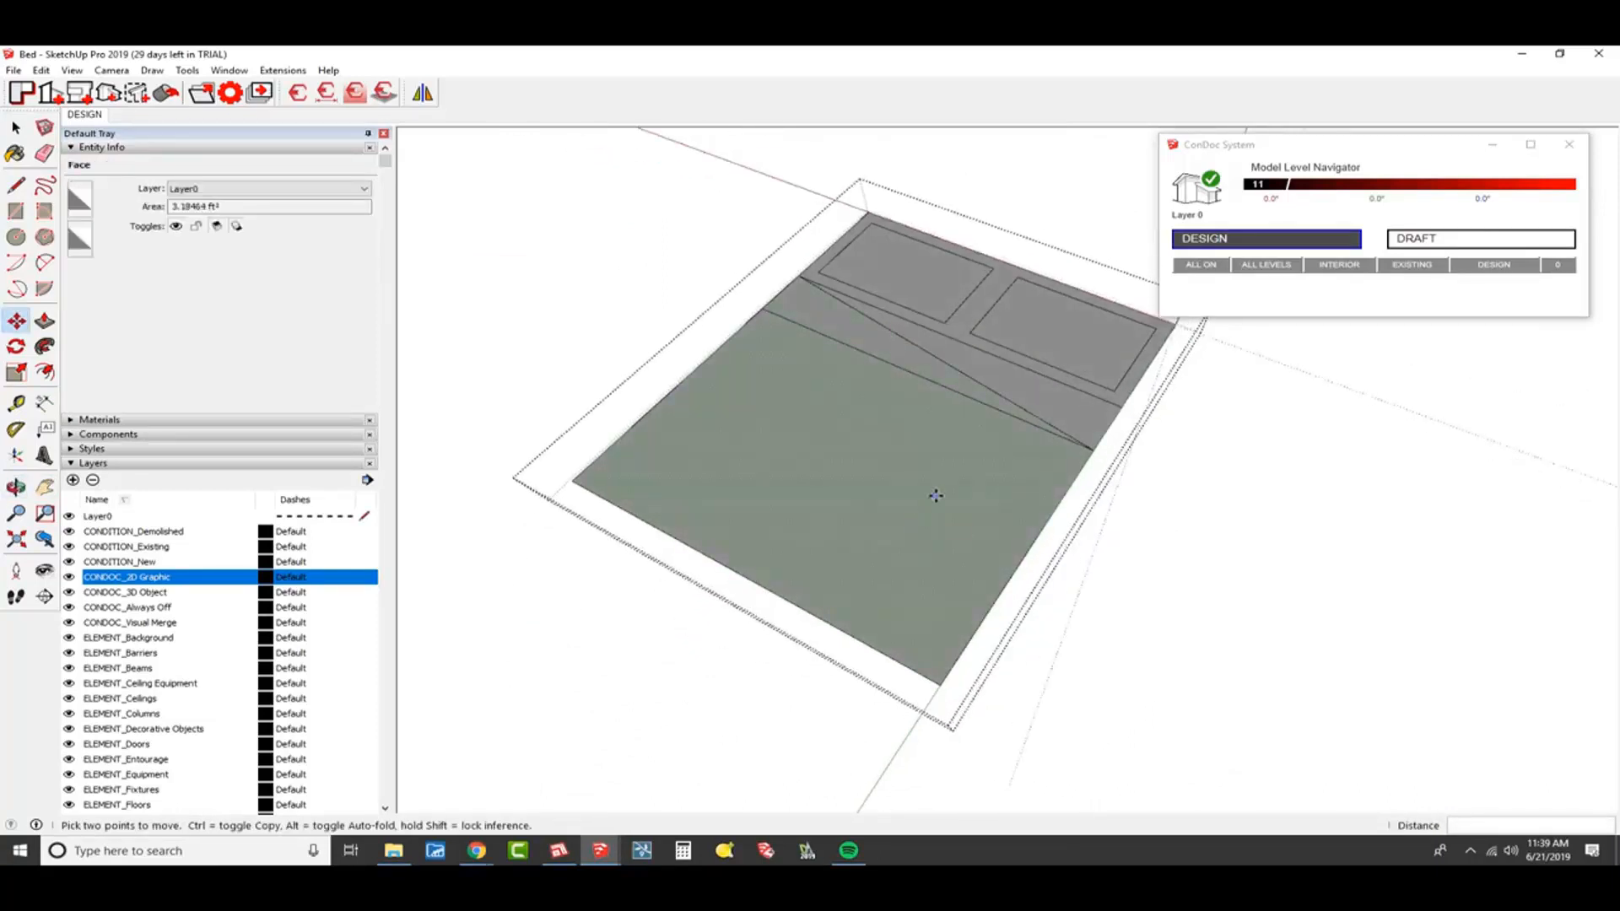
key(space)
scroll(950, 405, down, 1)
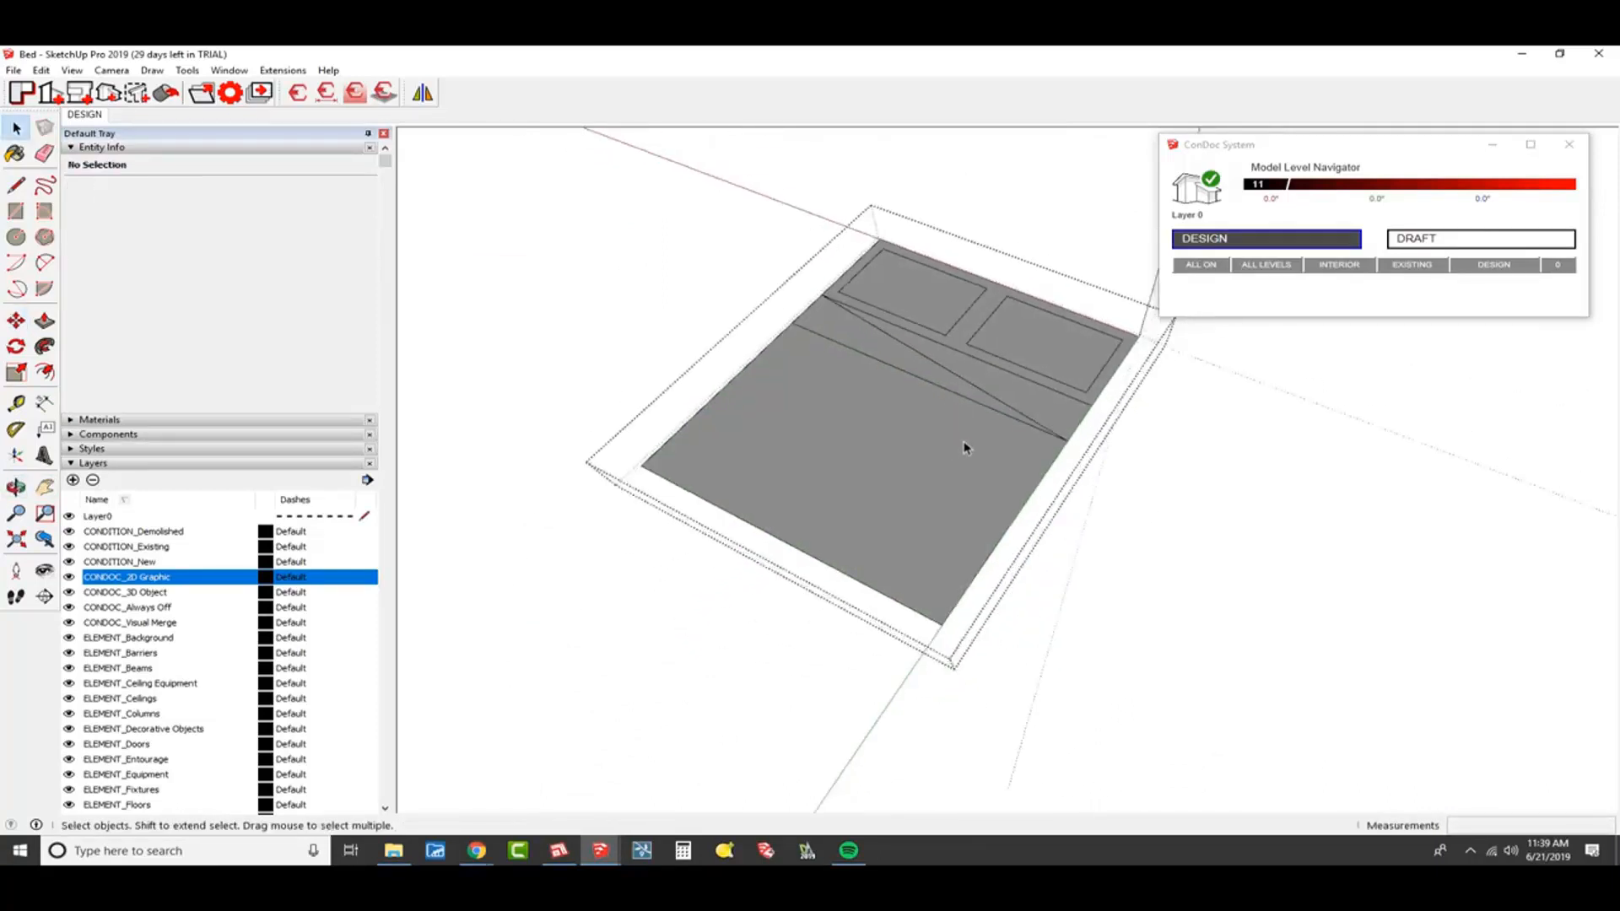
- Paint the large blanket face dark blue and the triangular fold beige, using quilt materials sampled from the 3D bed
middle_drag(966, 447, 1058, 527)
shift+middle_drag(1058, 526, 1081, 448)
scroll(726, 575, up, 3)
middle_drag(887, 453, 922, 455)
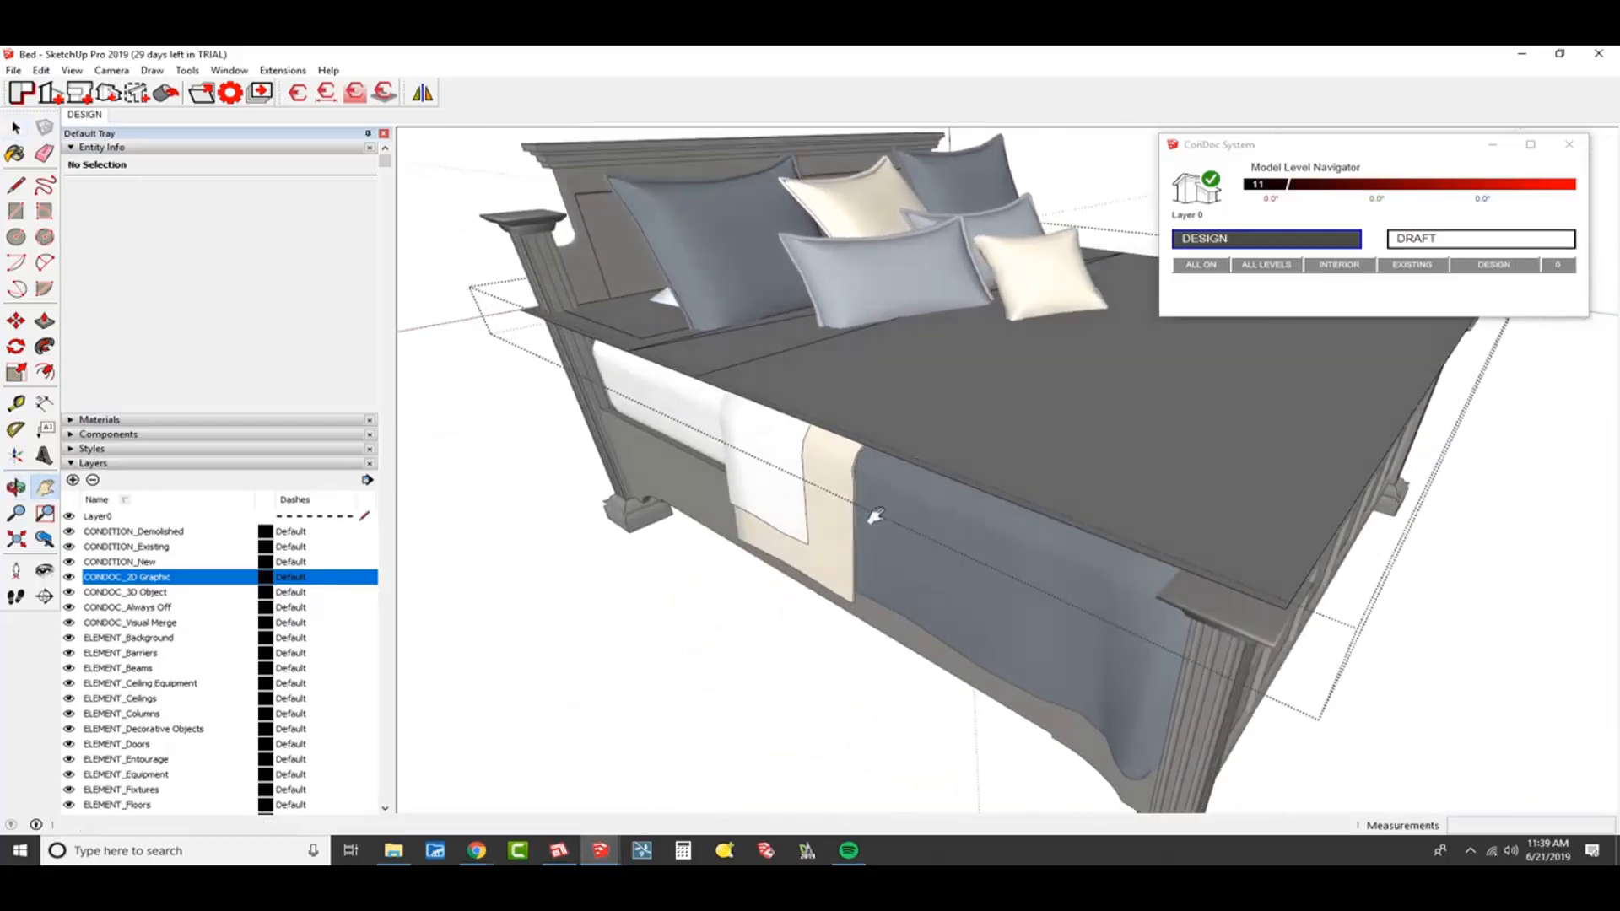
key(b)
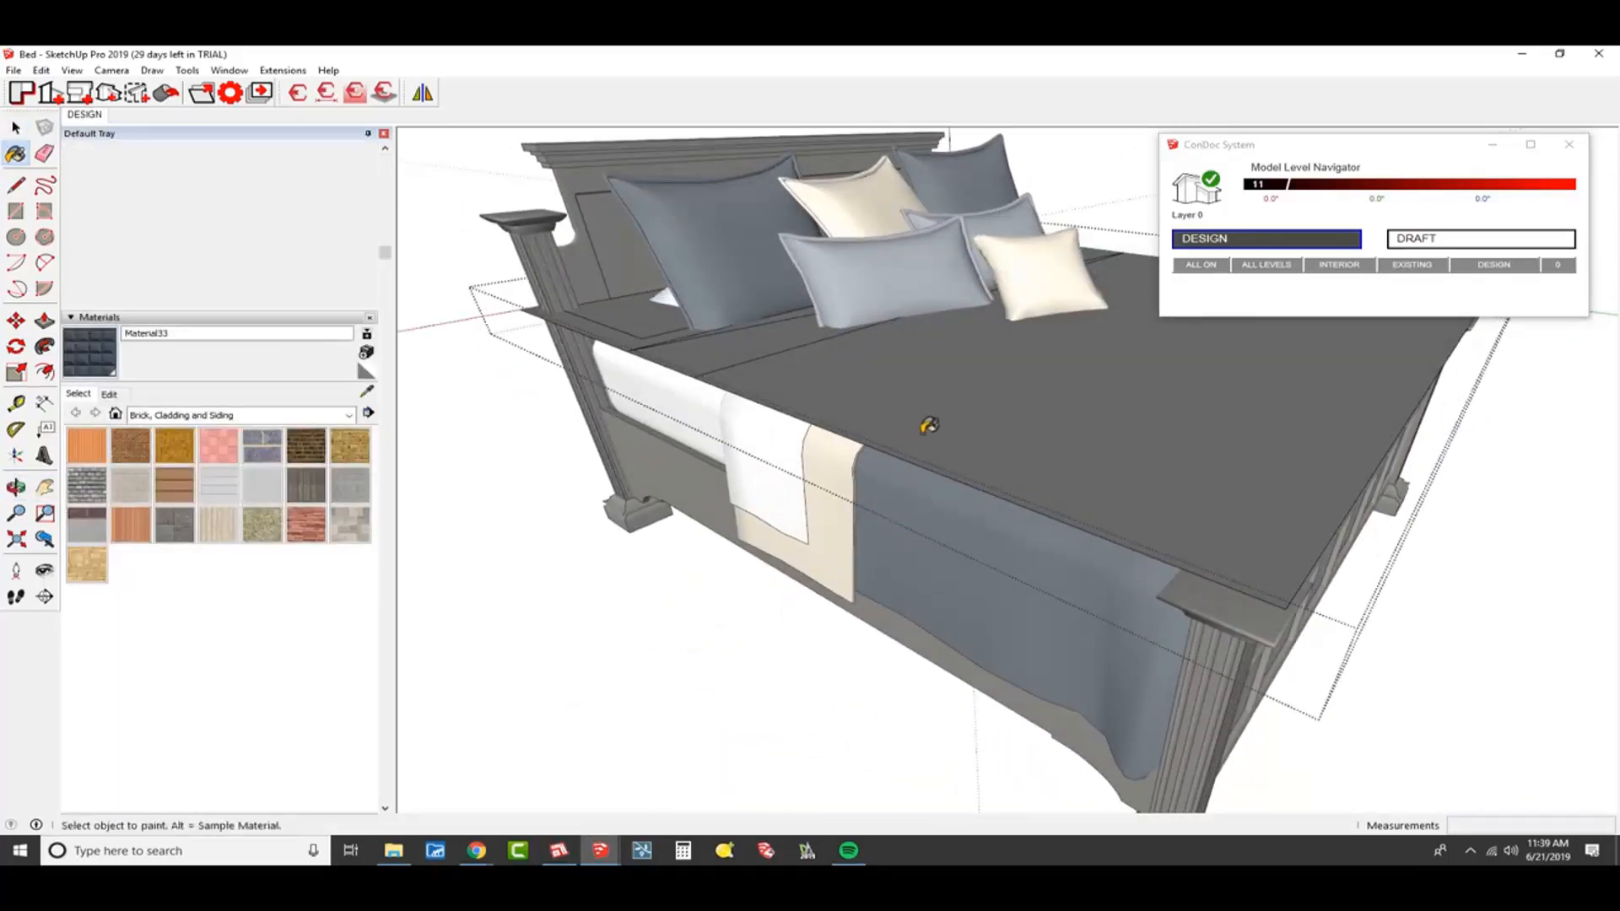
click(929, 425)
alt+click(823, 474)
click(825, 365)
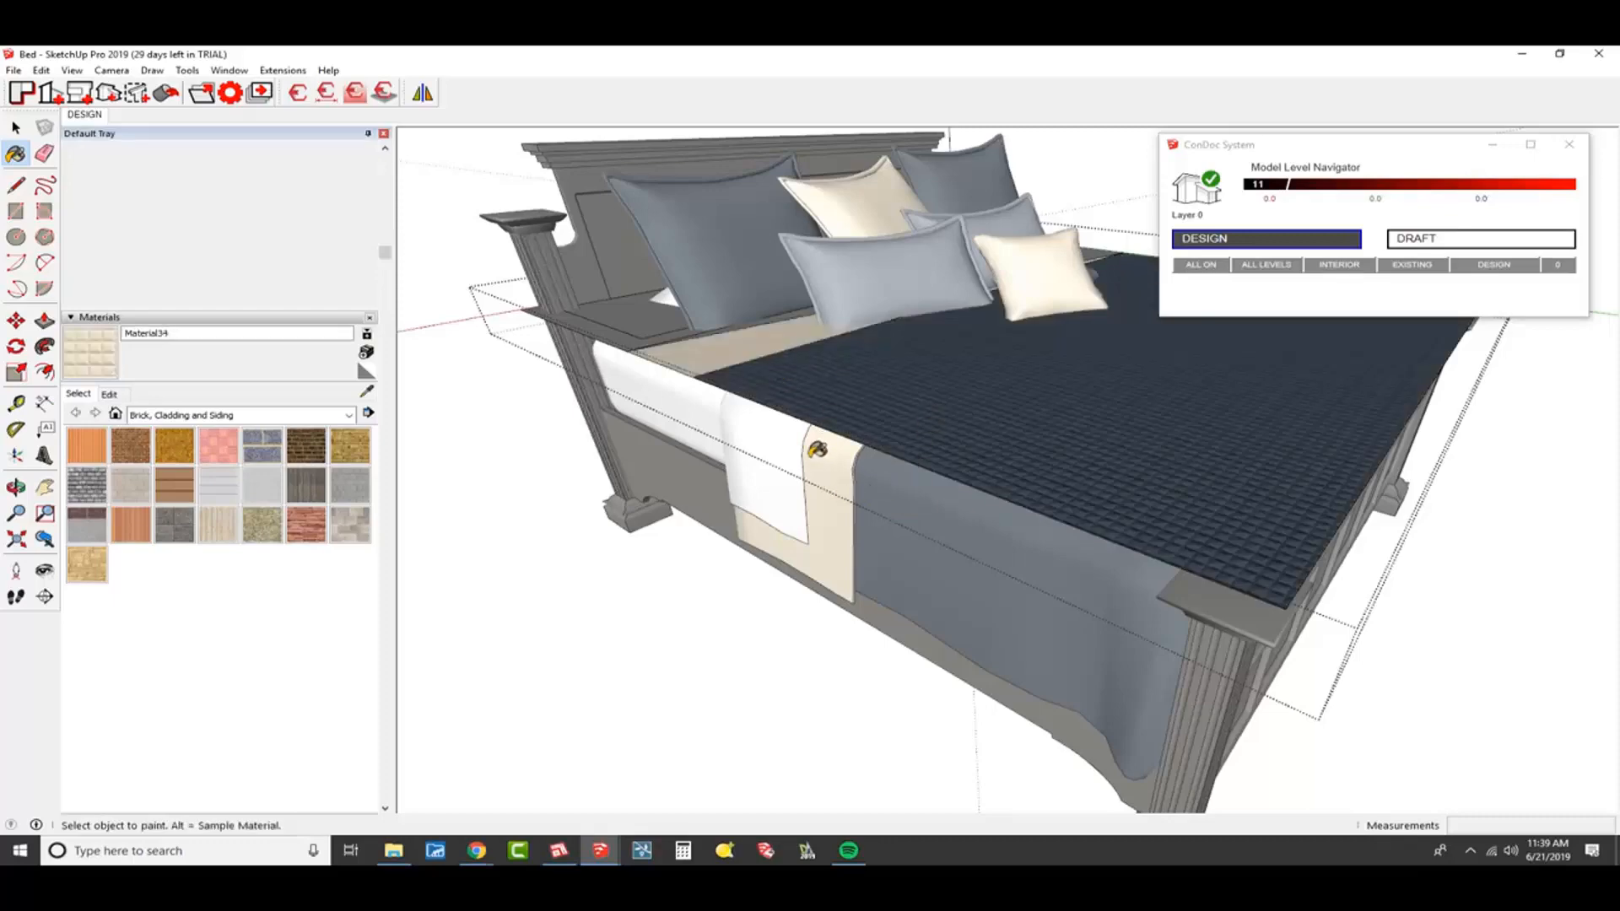
- Paint the upper sheet areas and both pillow rectangles with the white material sampled from the 3D bed's sheet
alt+click(771, 450)
middle_drag(684, 376, 701, 423)
mouse_move(784, 361)
middle_down()
mouse_move(812, 351)
mouse_move(817, 390)
middle_up()
scroll(817, 212, up, 2)
mouse_move(817, 212)
shift+middle_down()
mouse_move(838, 408)
mouse_move(961, 413)
mouse_move(853, 448)
shift+middle_up()
scroll(961, 413, up, 1)
click(878, 431)
click(842, 383)
click(758, 330)
click(1011, 310)
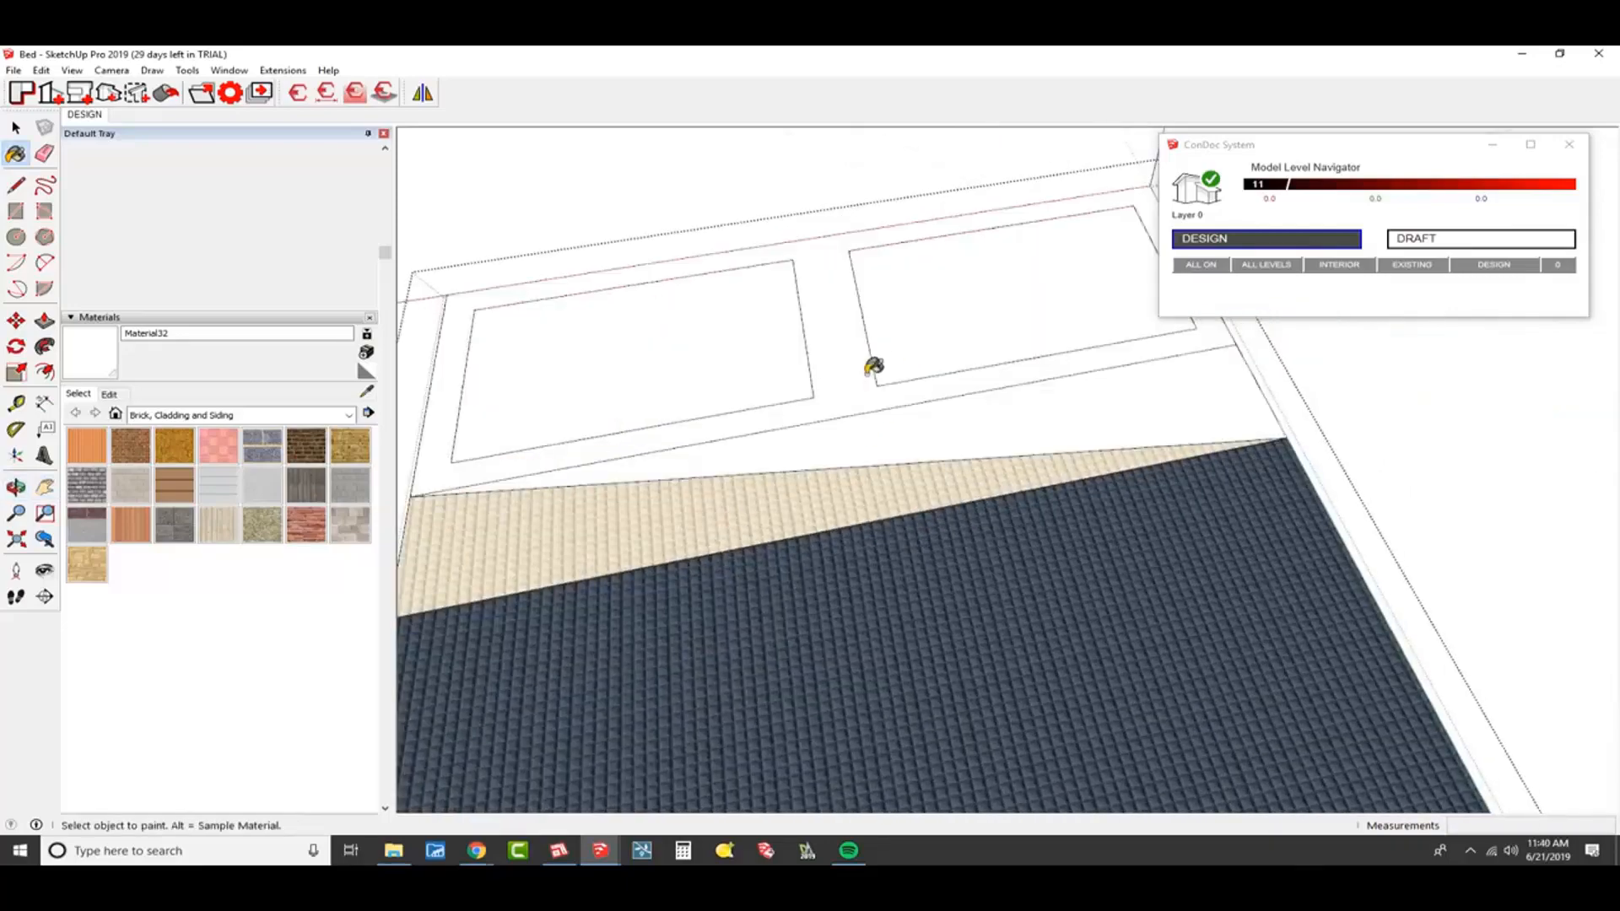
- Try the beige and the dark blue quilt materials on both pillow rectangles, and undo these fills
scroll(873, 365, down, 3)
middle_drag(969, 422, 560, 377)
scroll(968, 256, up, 3)
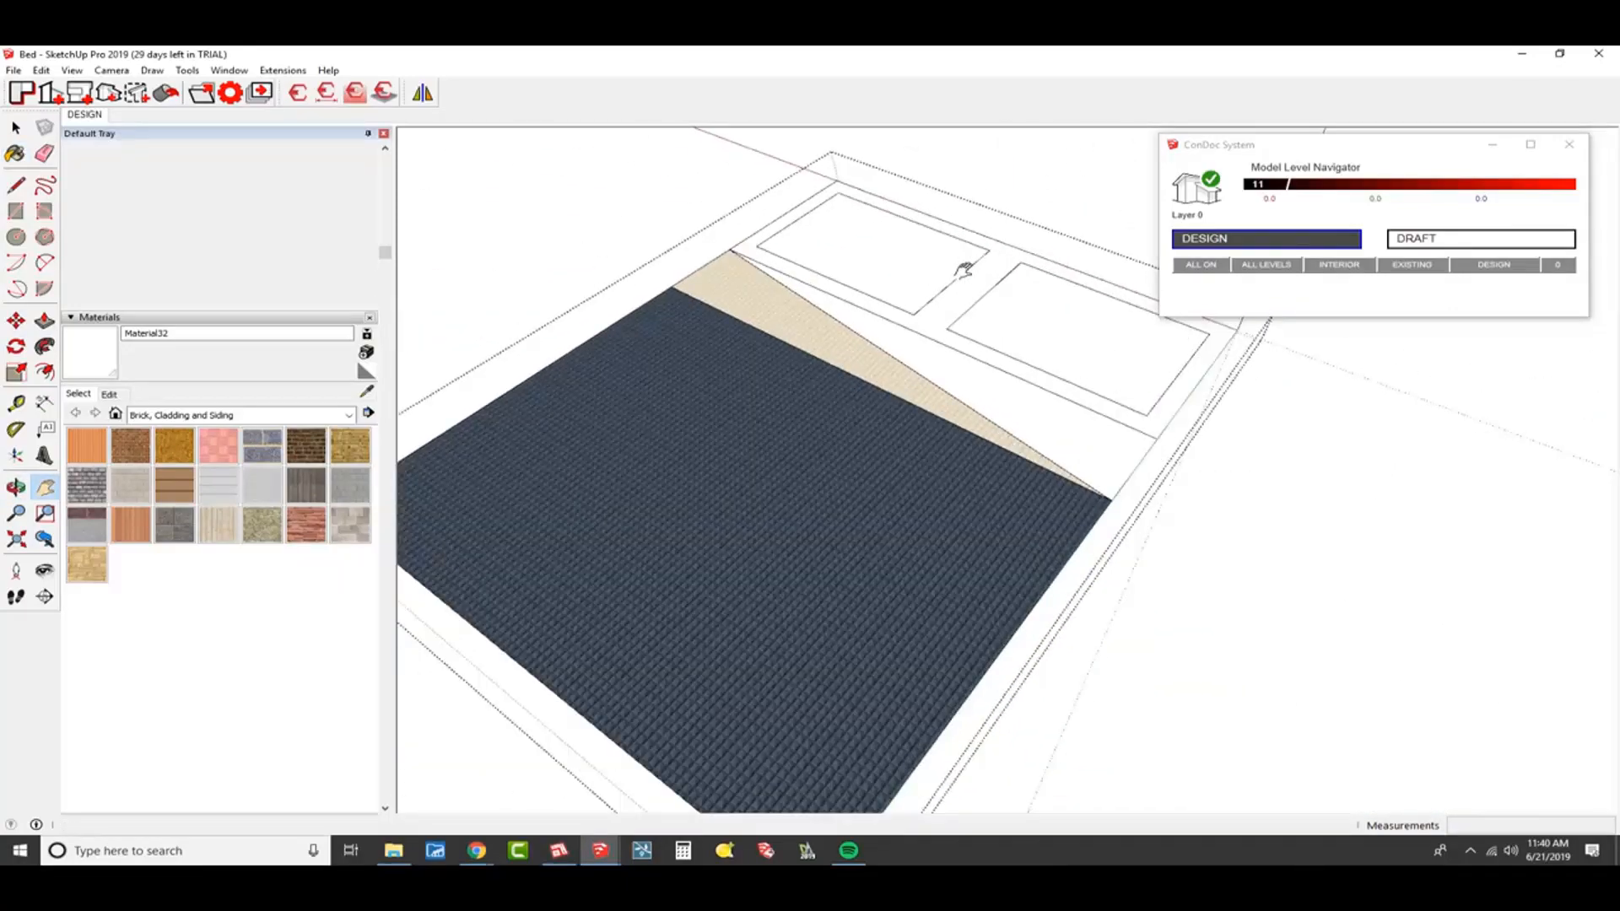
alt+click(858, 343)
click(894, 270)
click(1135, 355)
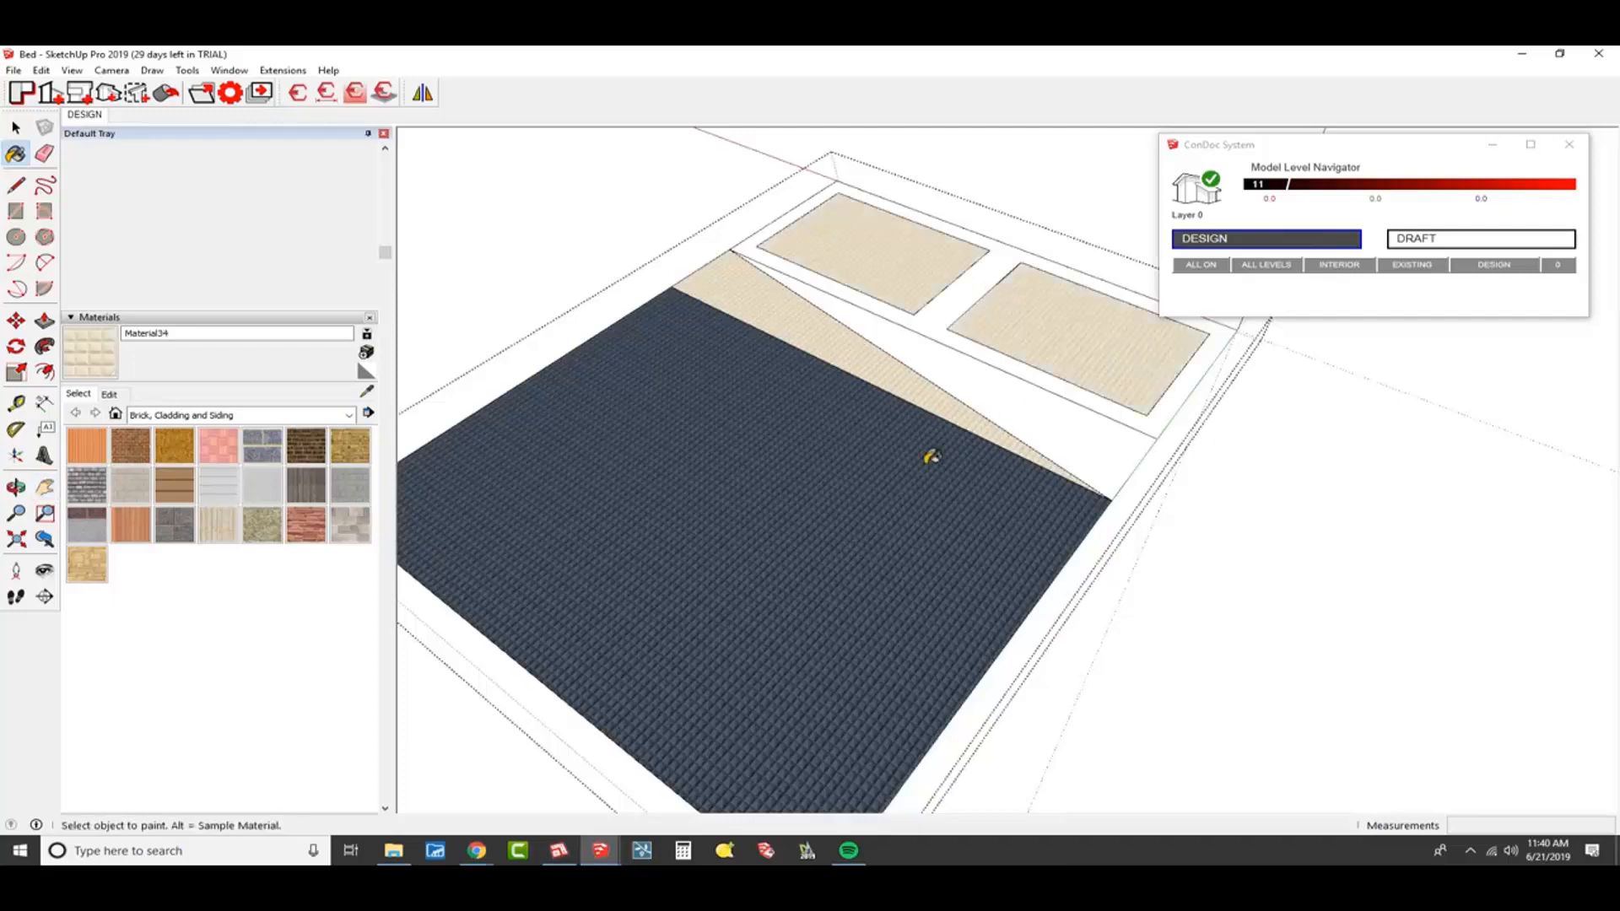
alt+click(930, 457)
click(926, 261)
click(1074, 351)
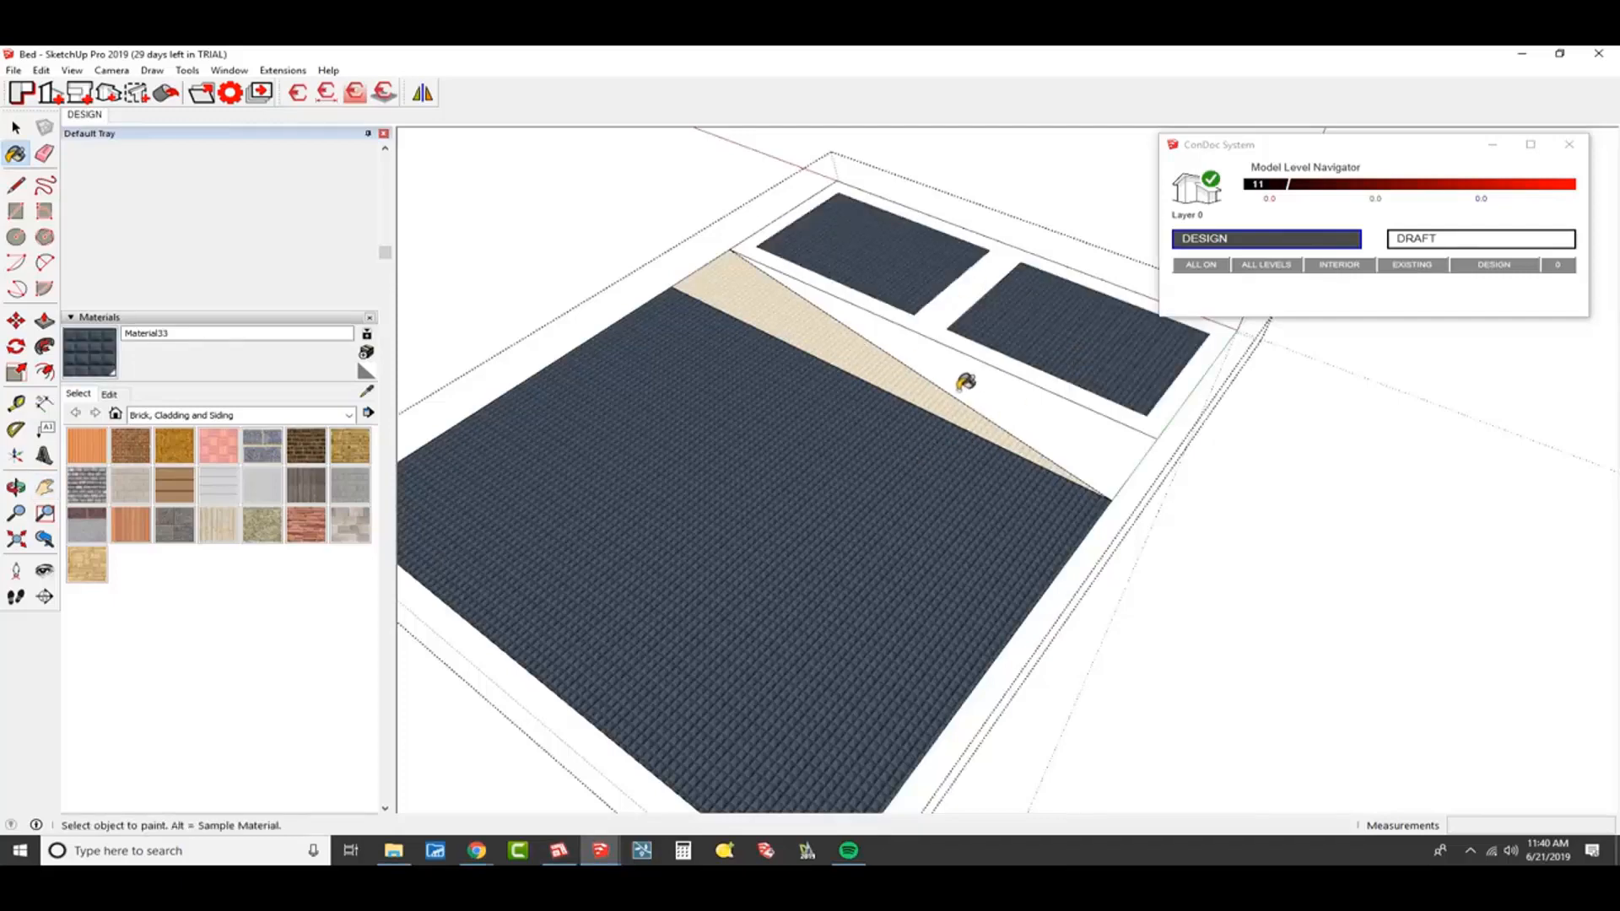
key(ctrl+z)
key(ctrl+z)
key(ctrl+z)
key(ctrl+z)
- Finish editing the 2D graphic group and return to the whole bed model
scroll(965, 382, down, 2)
shift+middle_drag(965, 381, 840, 384)
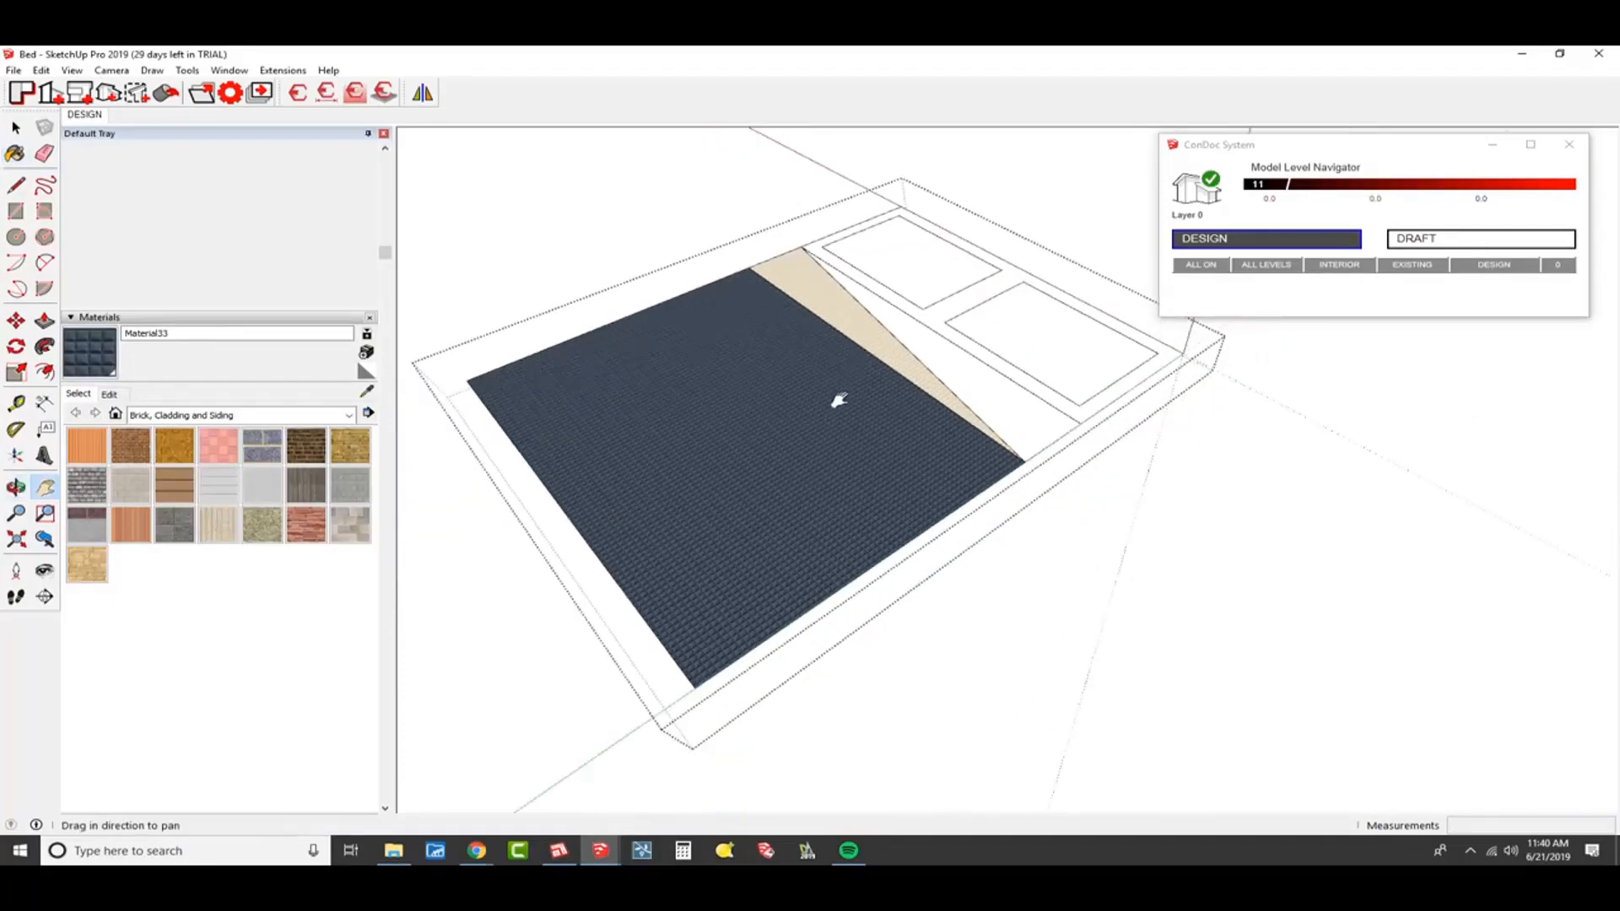
key(space)
key(Escape)
middle_drag(904, 434, 1082, 513)
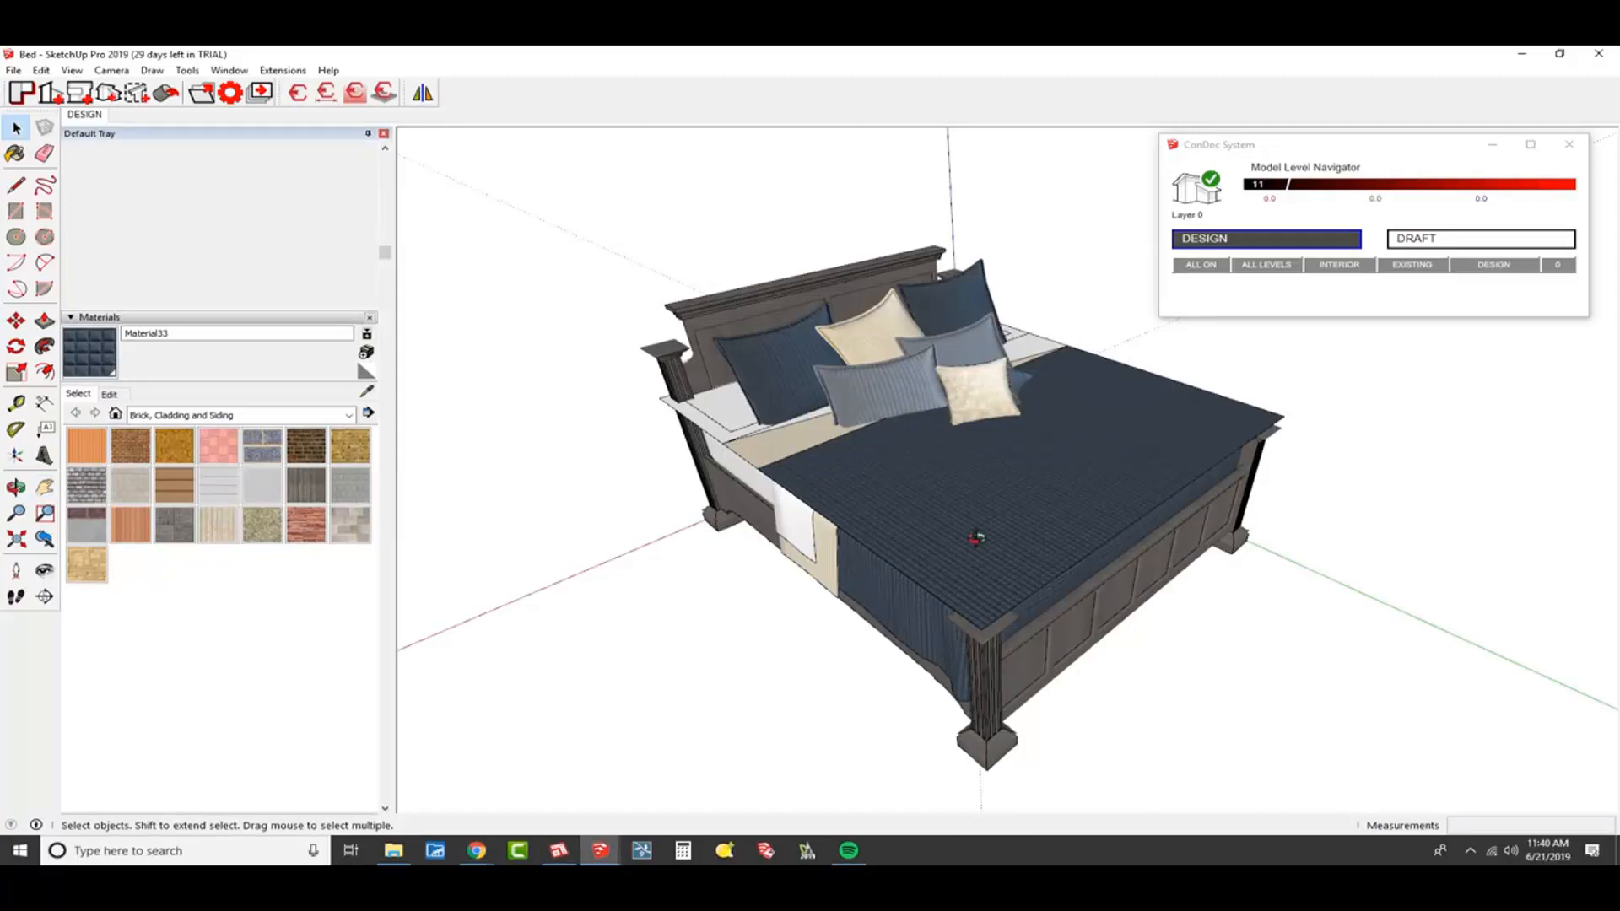
middle_drag(977, 534, 943, 557)
scroll(904, 365, down, 2)
- Check the ConDoc layer assignments of the 3D bed group and the 2D graphic group, and look inside the graphic
click(904, 366)
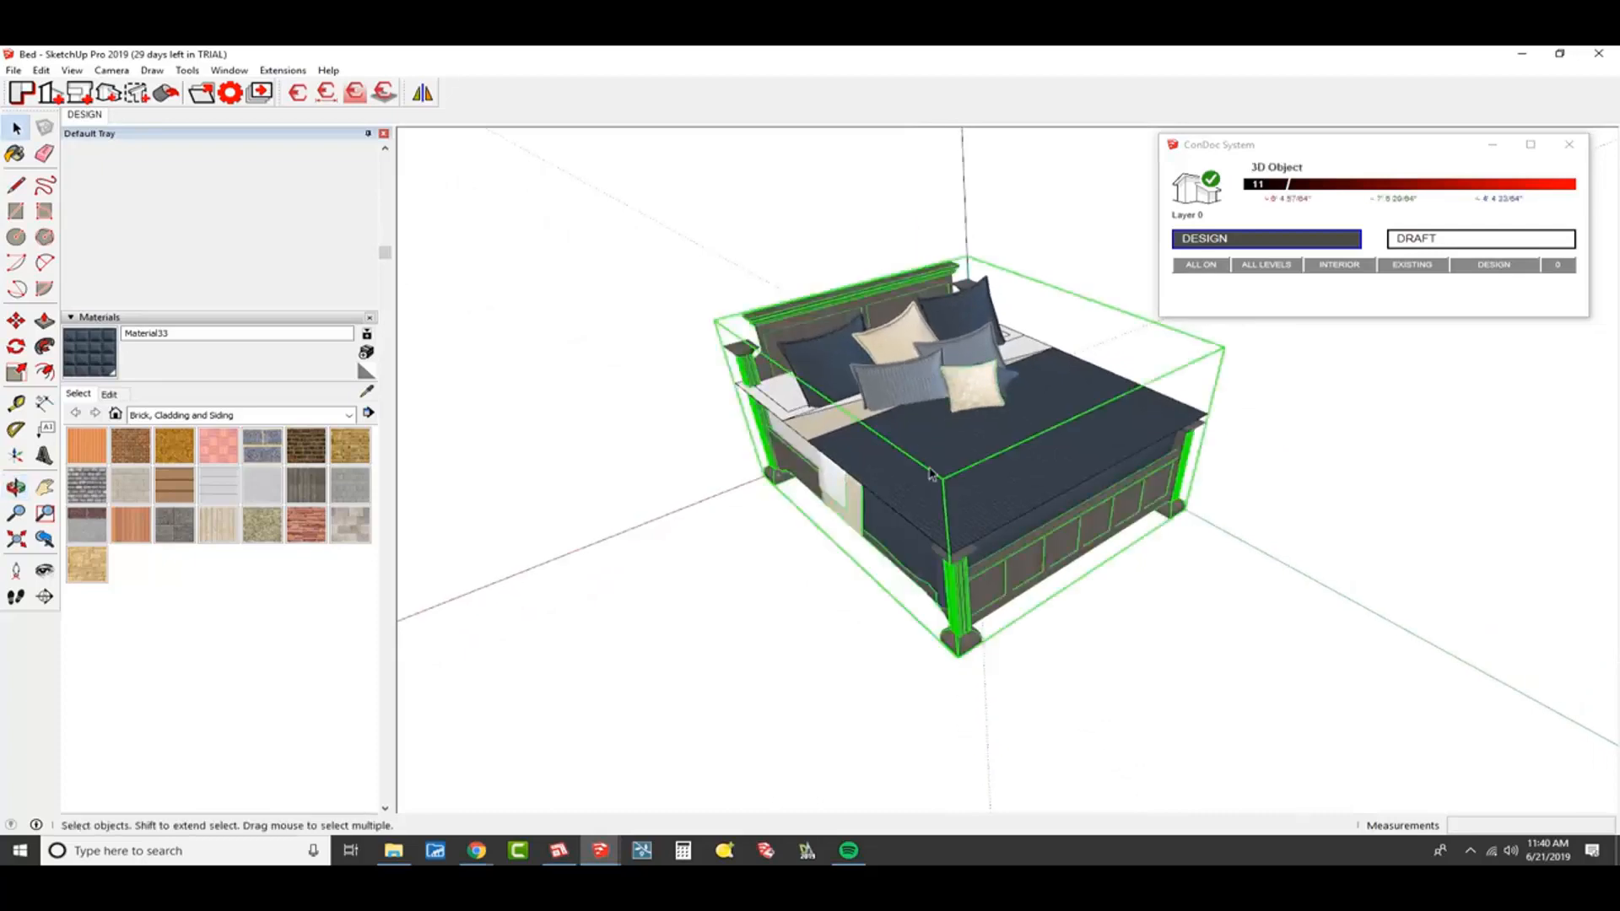
scroll(907, 388, up, 2)
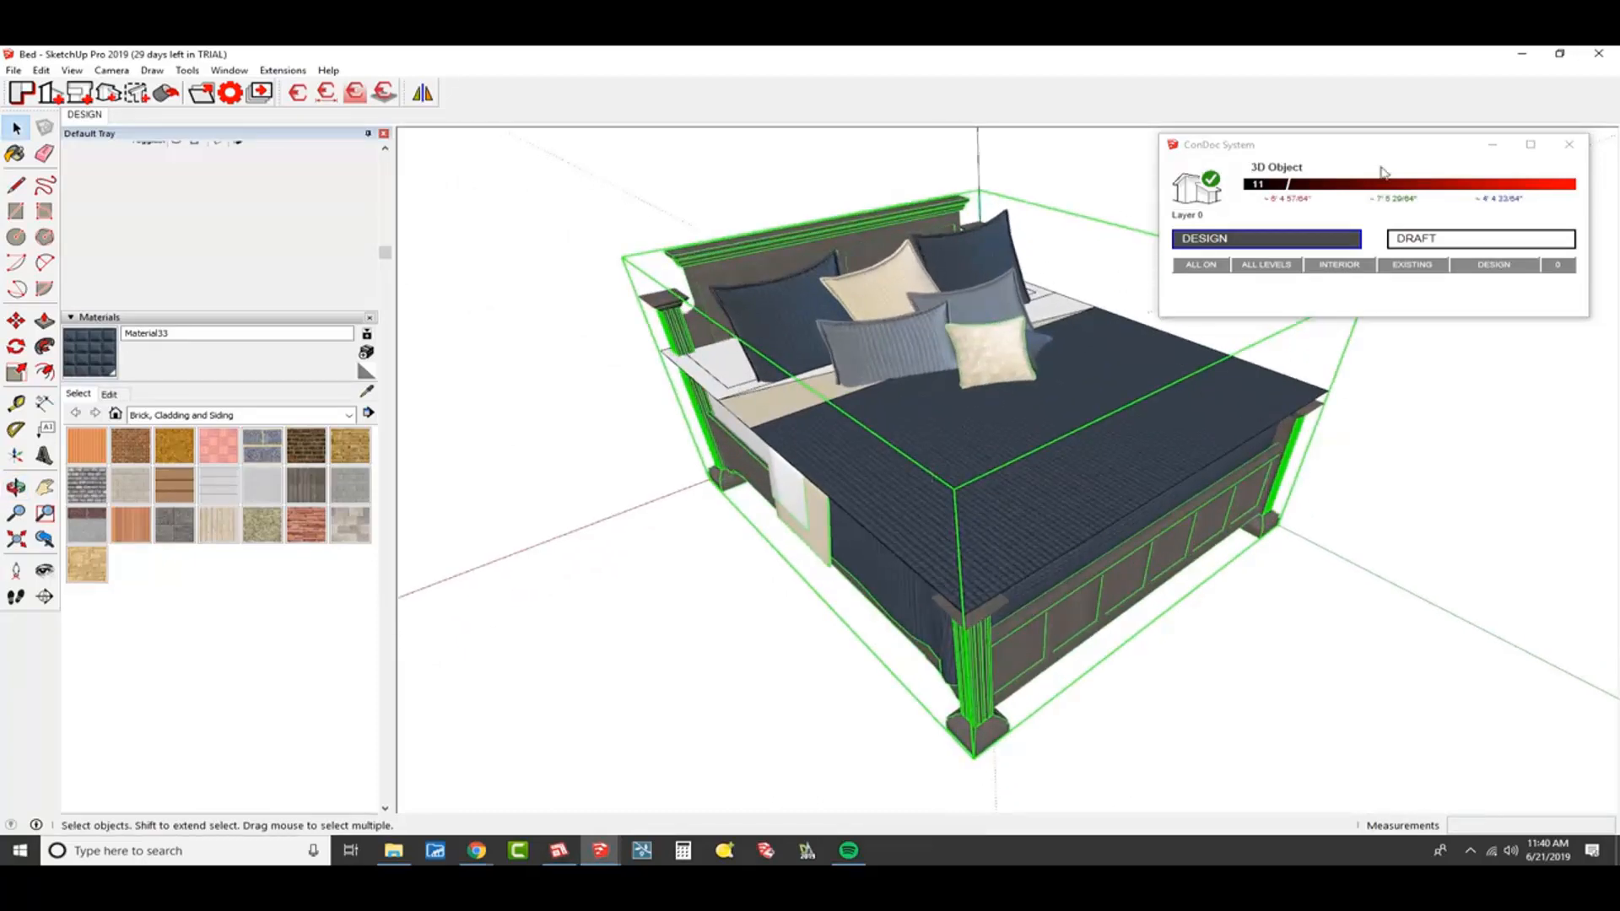
scroll(319, 258, up, 2)
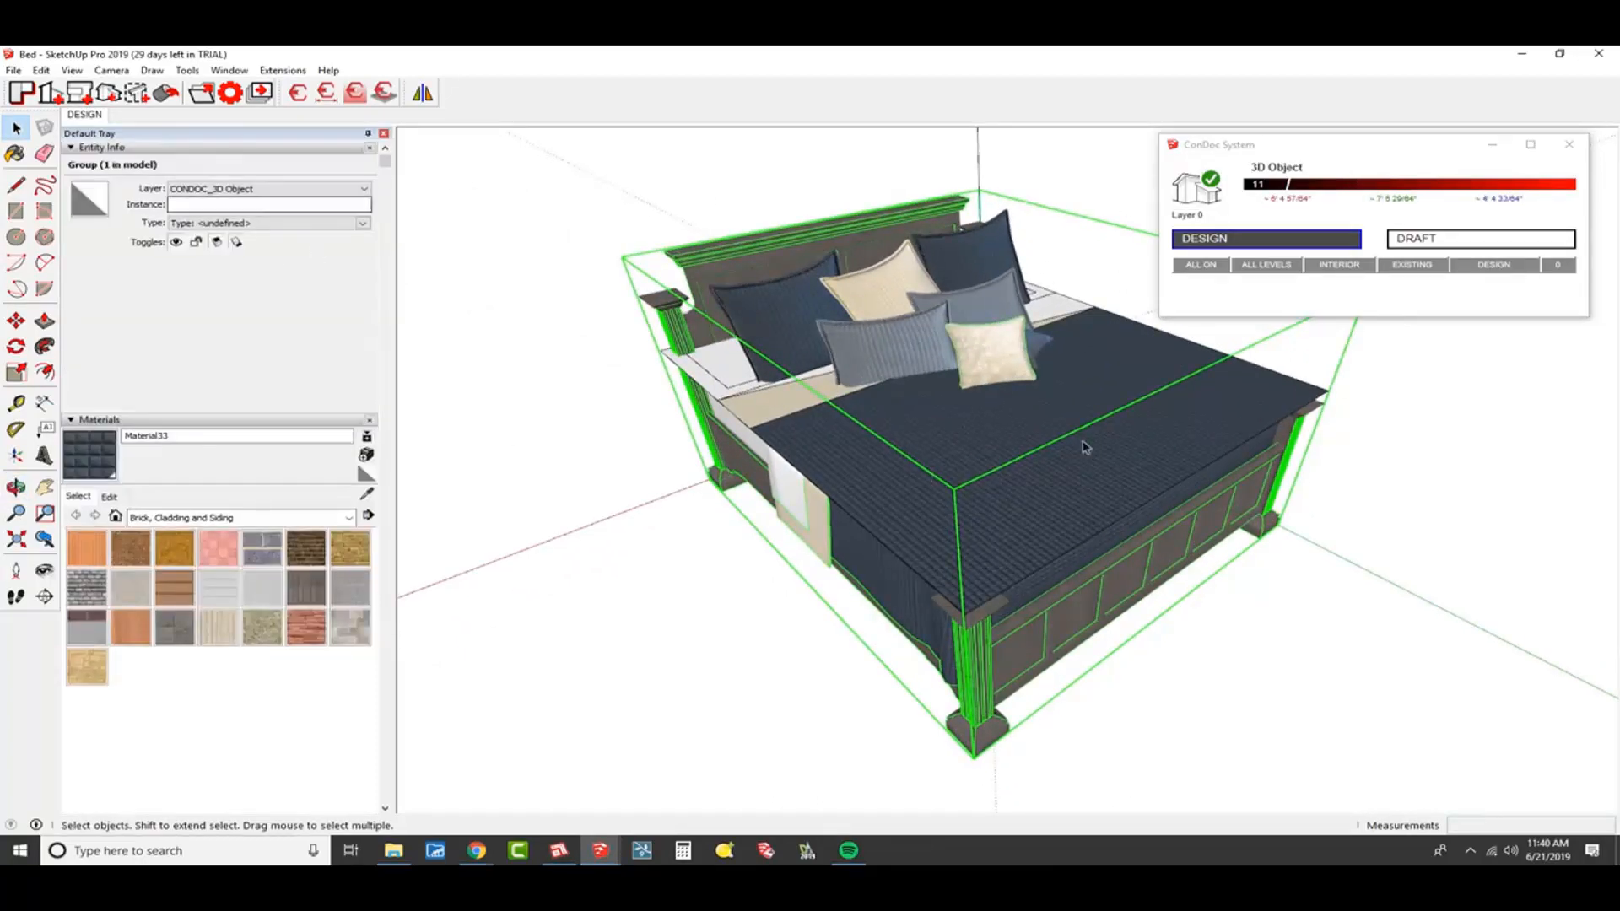
middle_drag(1085, 445, 1212, 528)
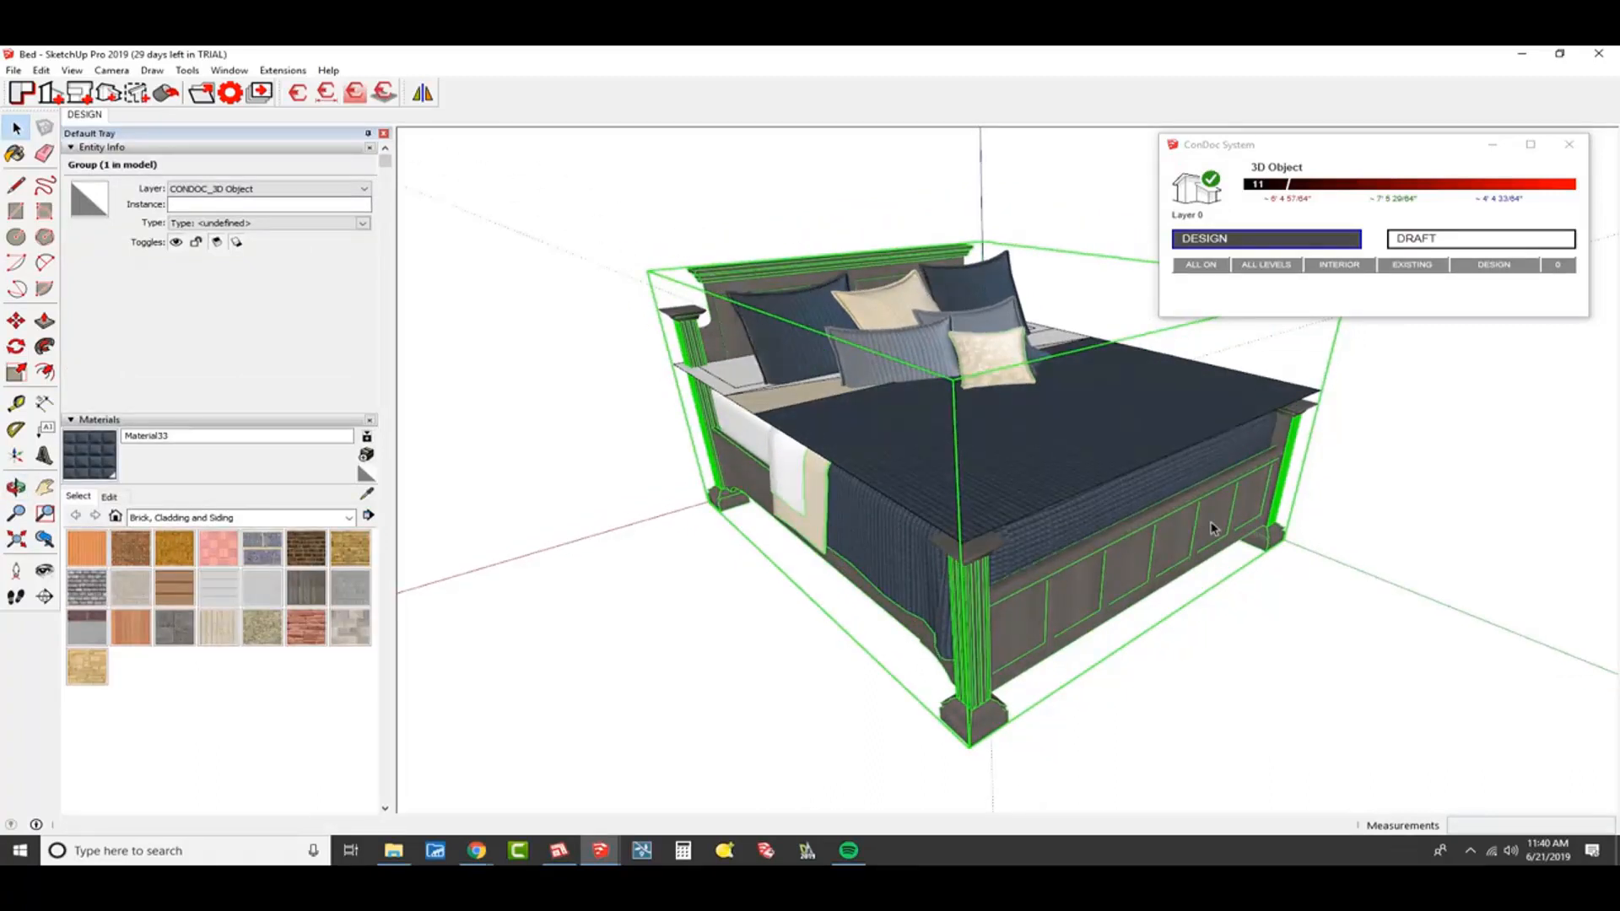
click(911, 422)
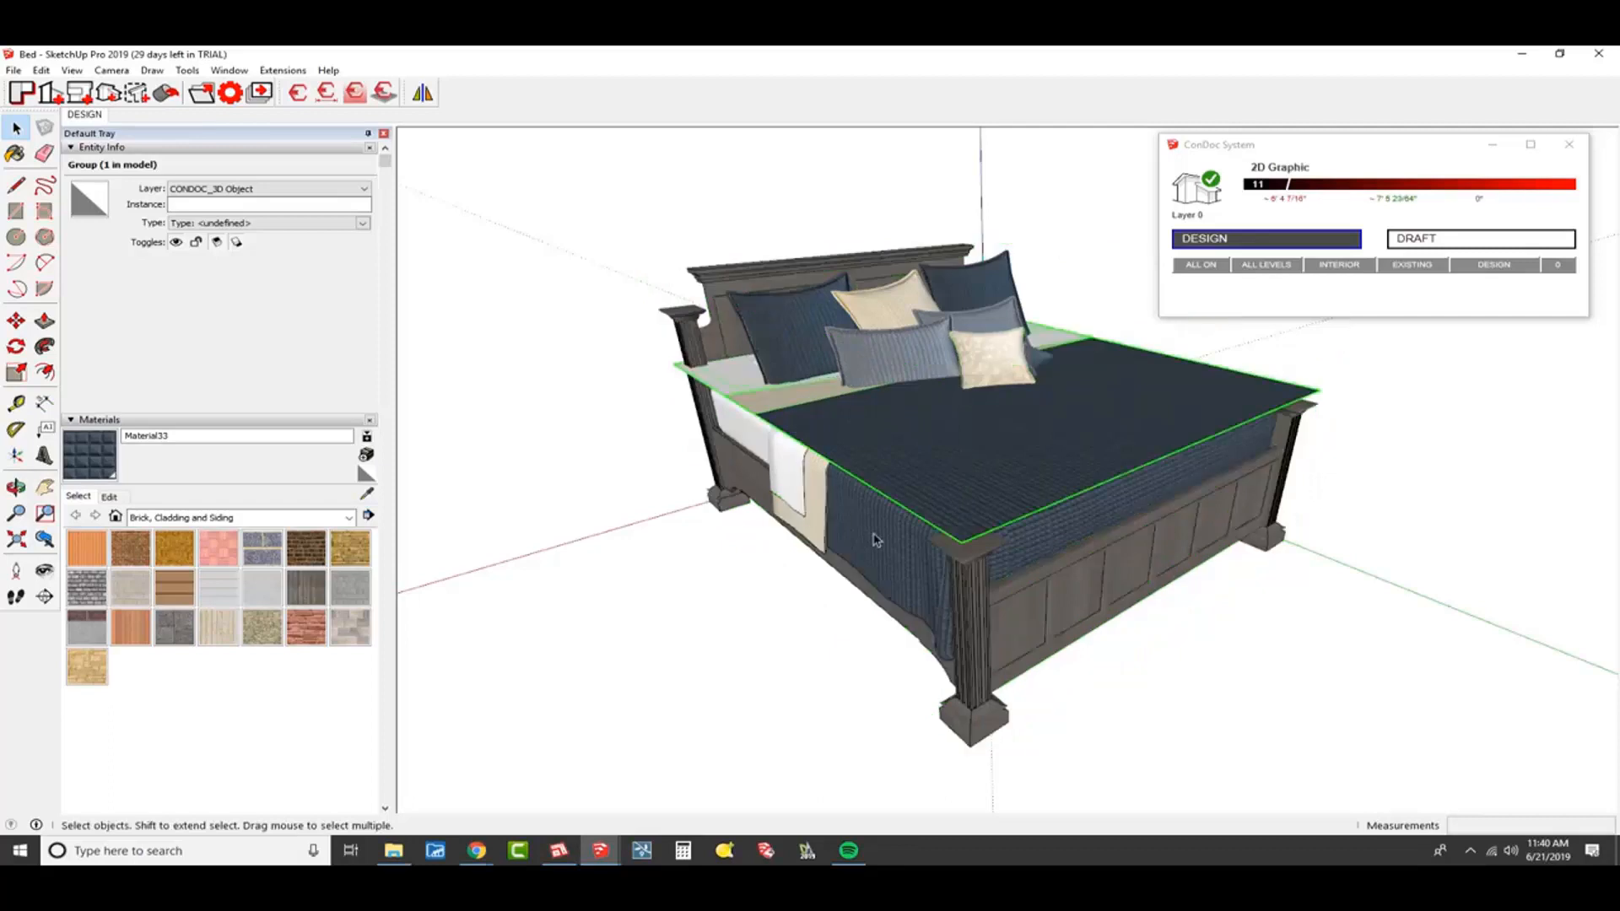
double_click(908, 444)
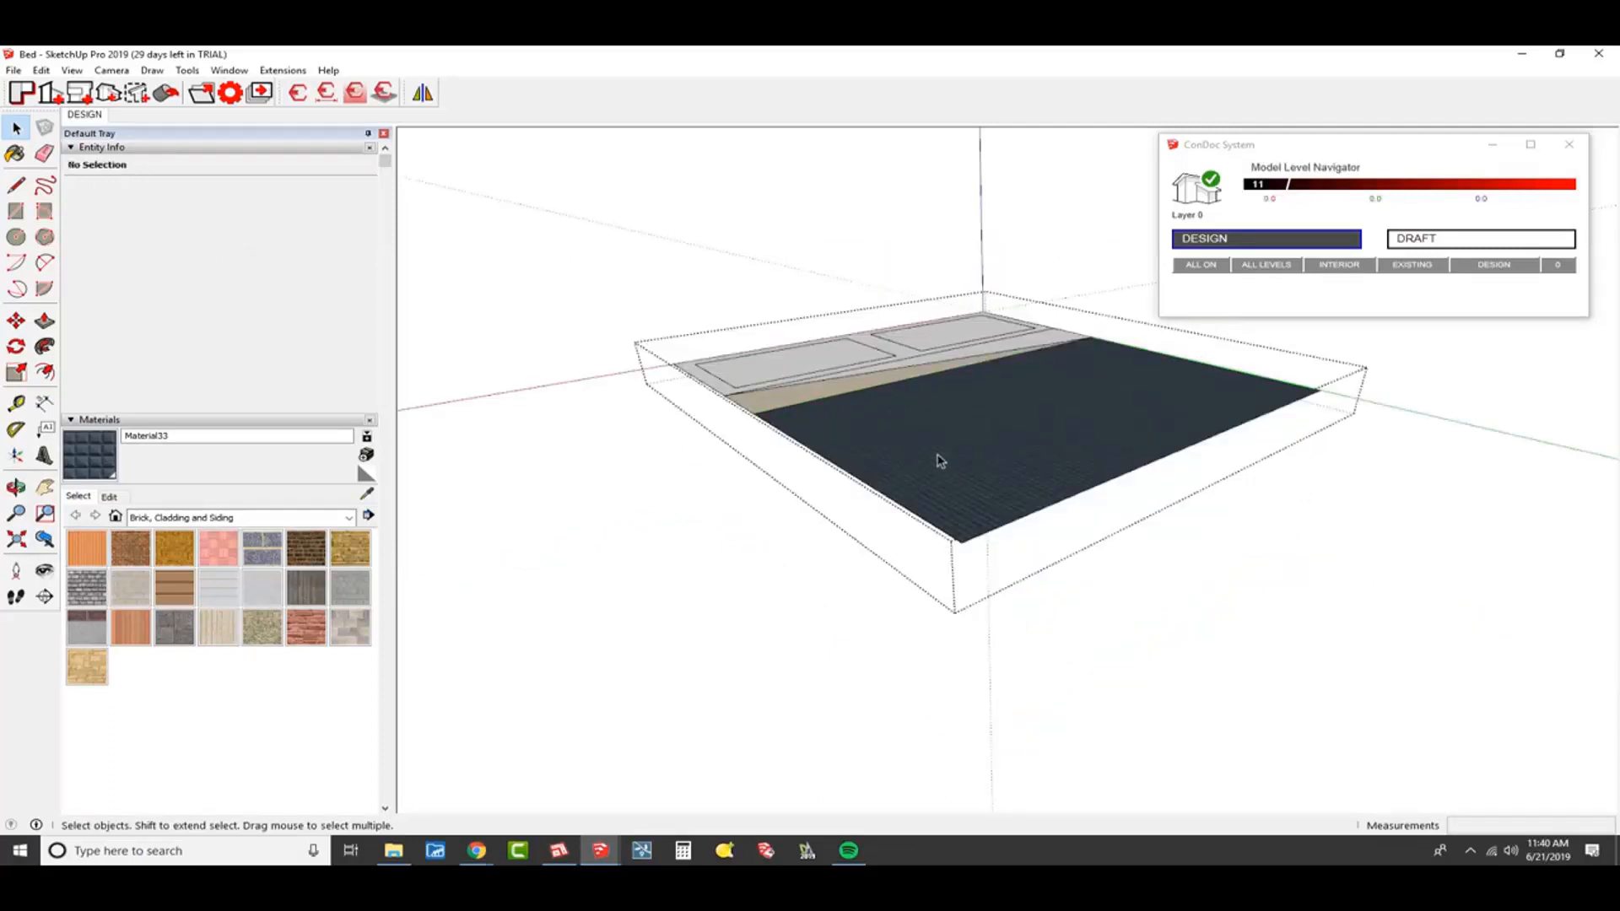
key(Escape)
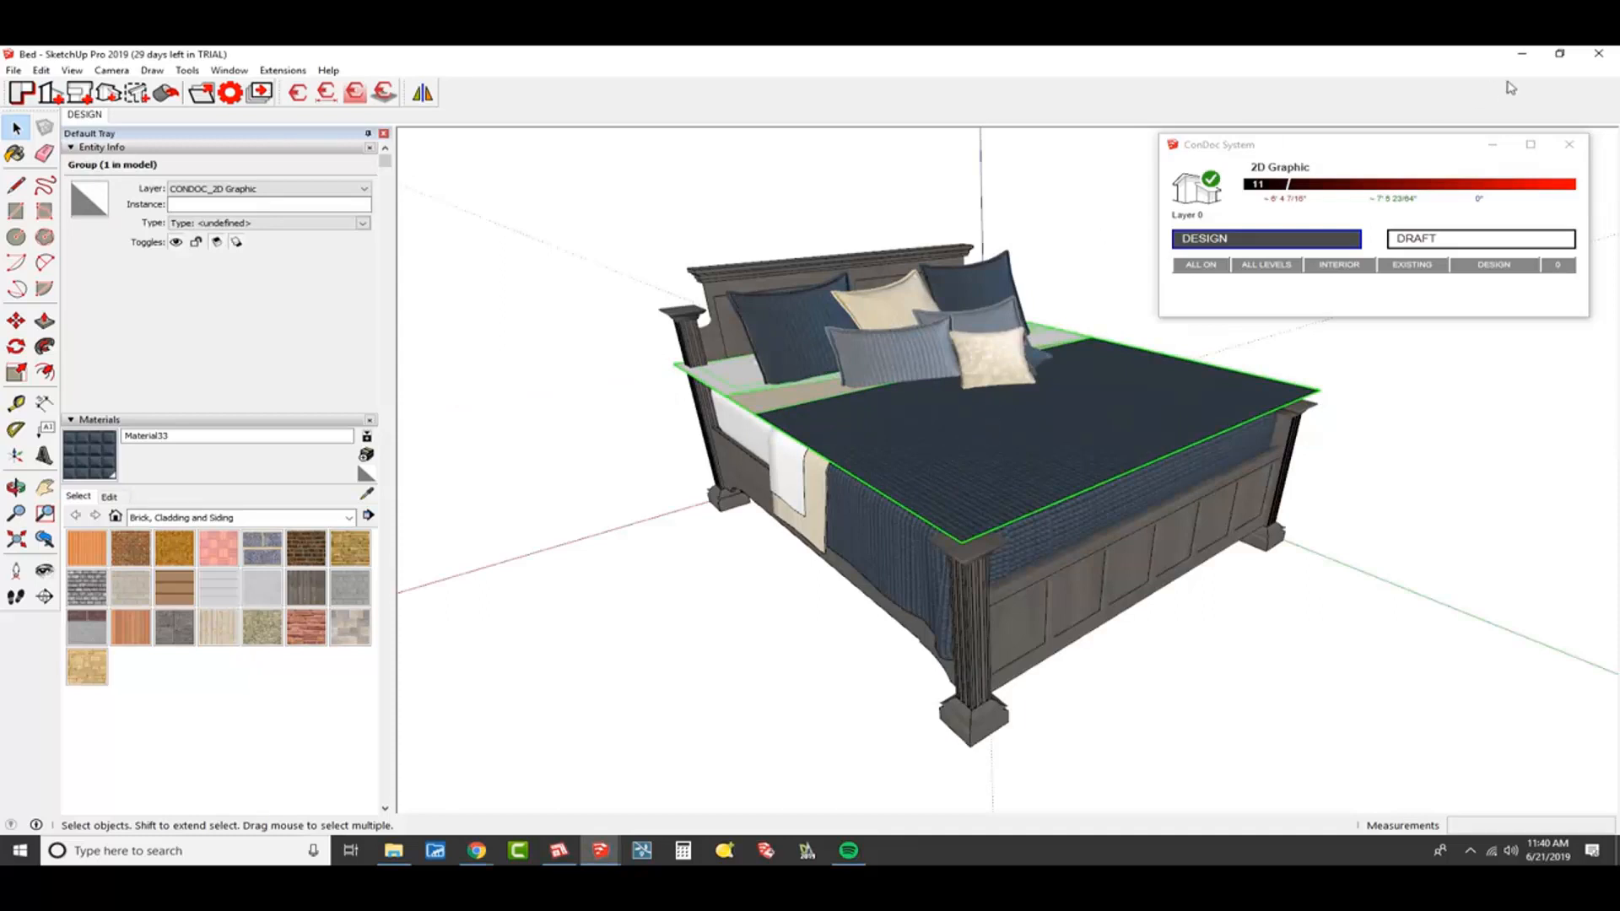
- Close the bed file, reload the Bed component in the Master Suite model from the TEMP folder's Bed file, and return to the room
click(1598, 53)
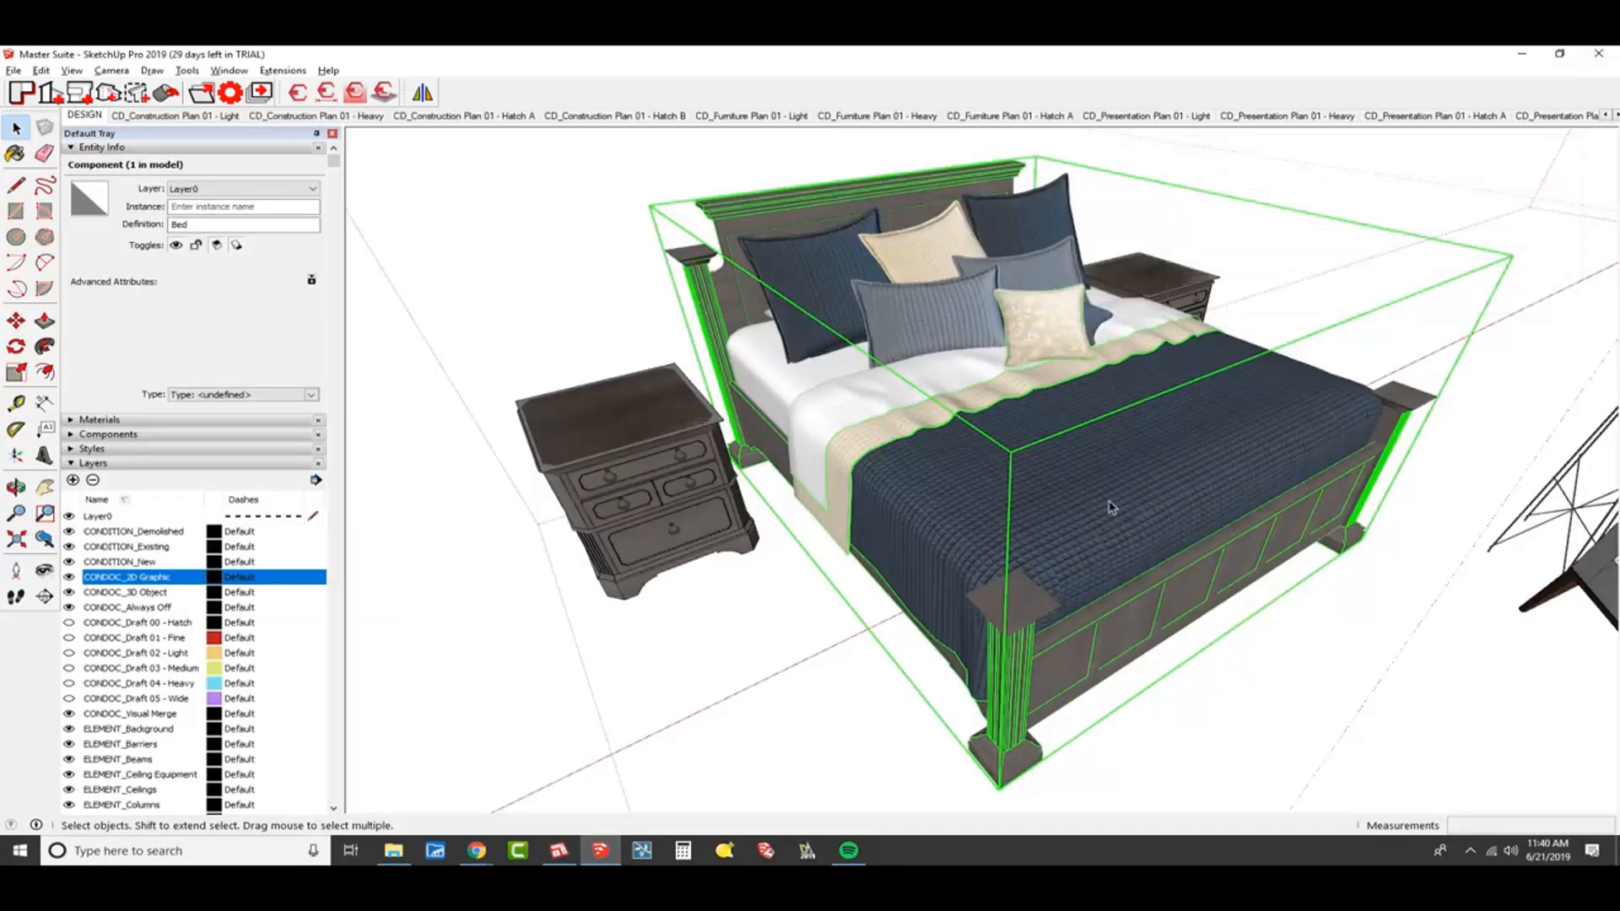
right_click(1065, 445)
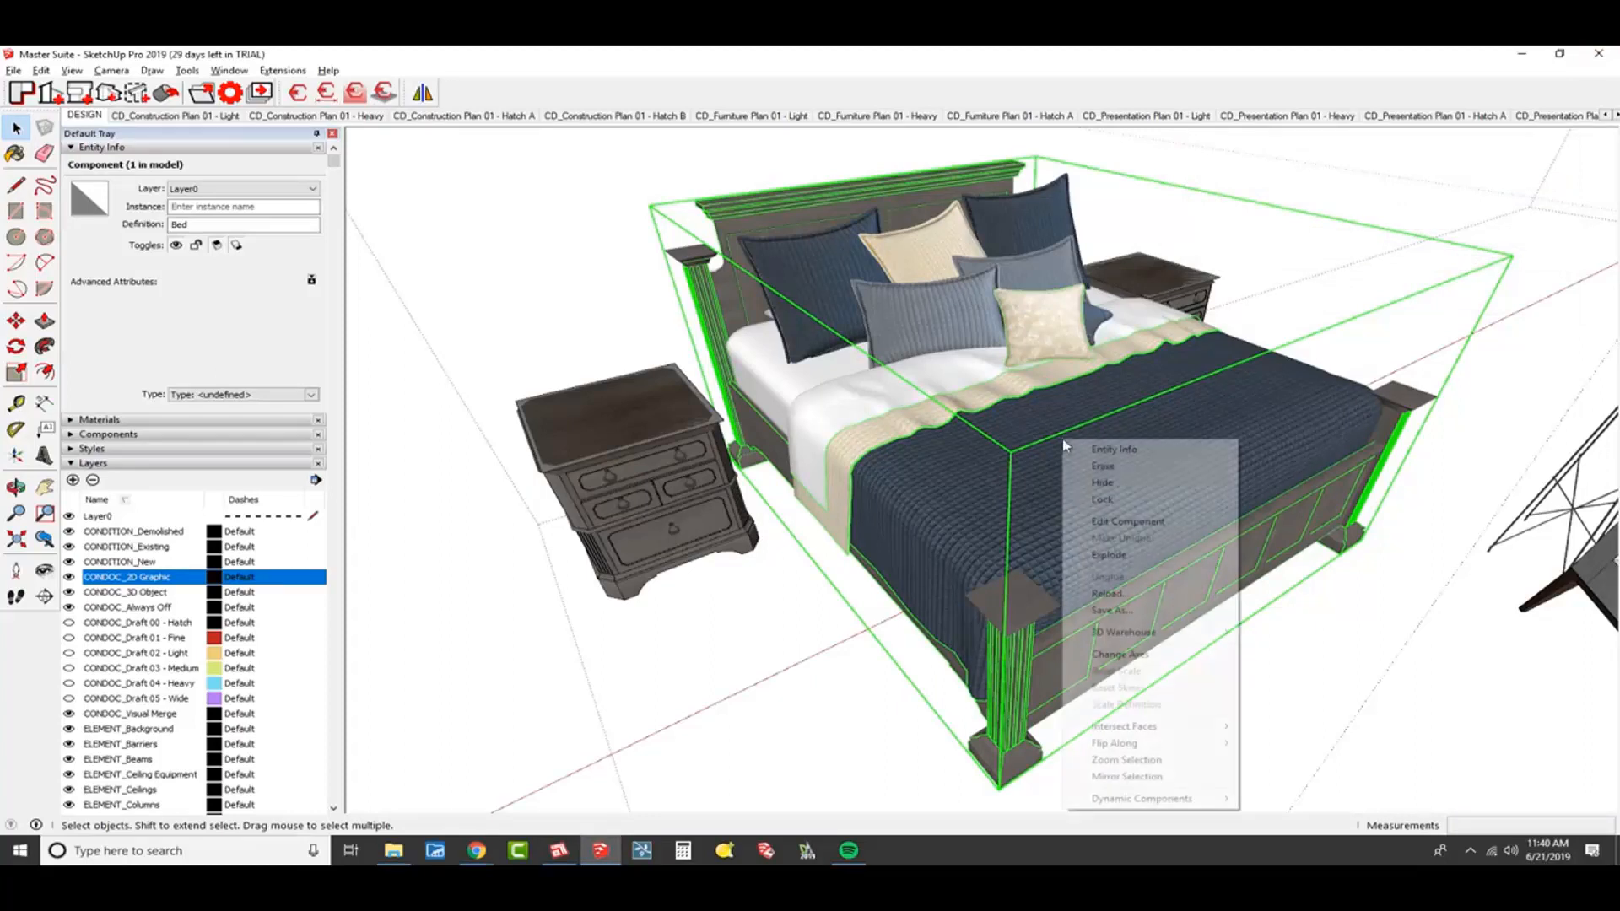
click(1147, 594)
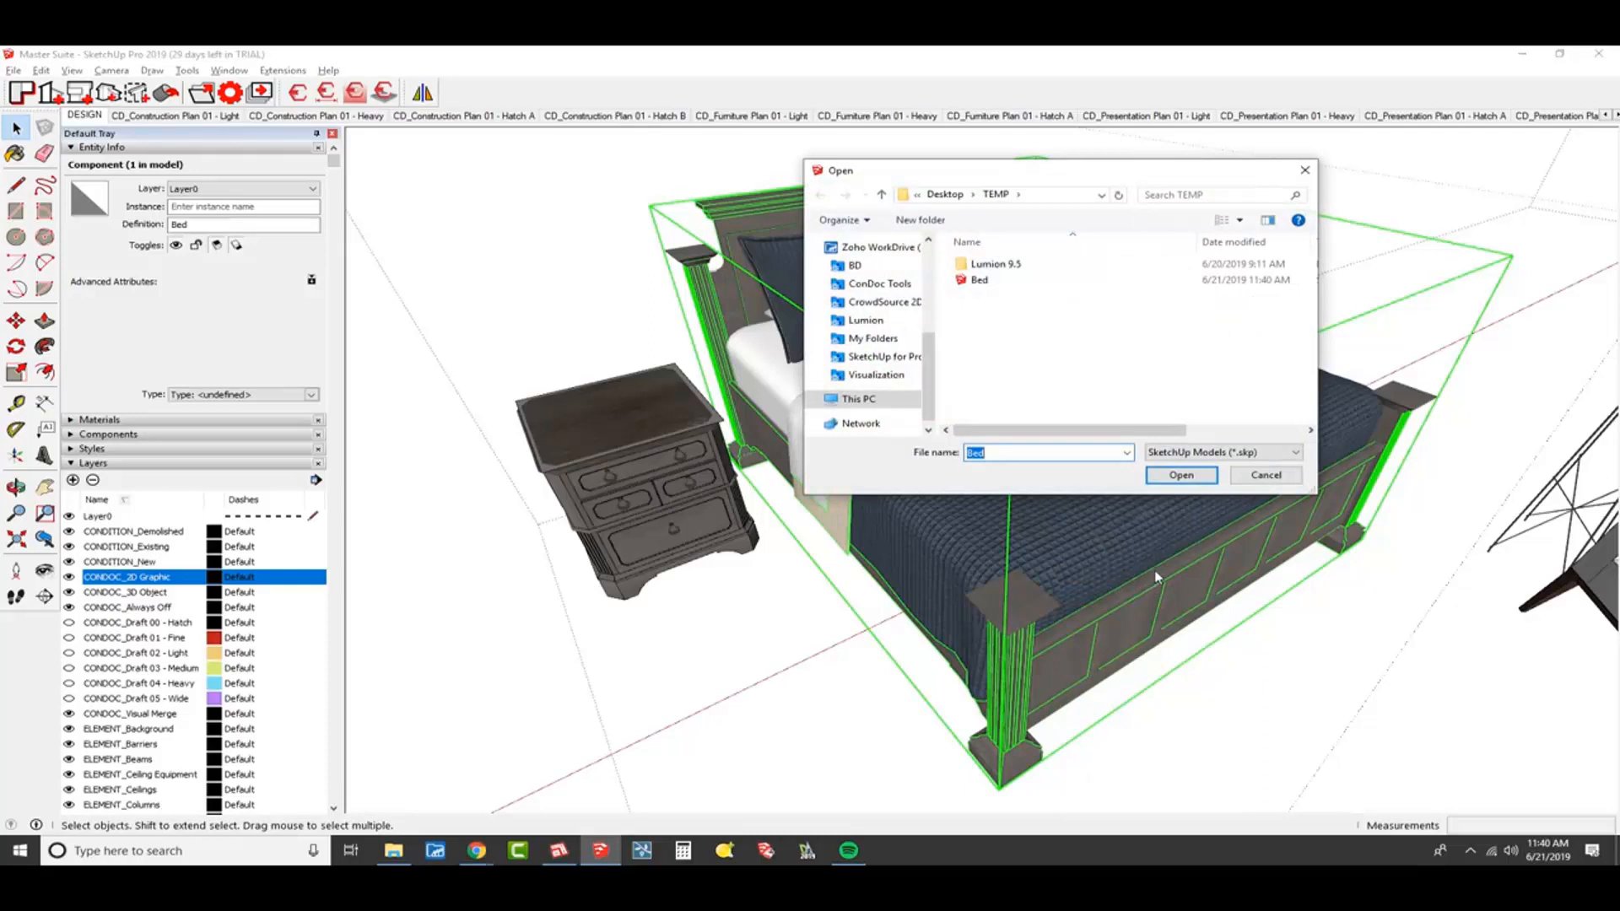
click(1170, 479)
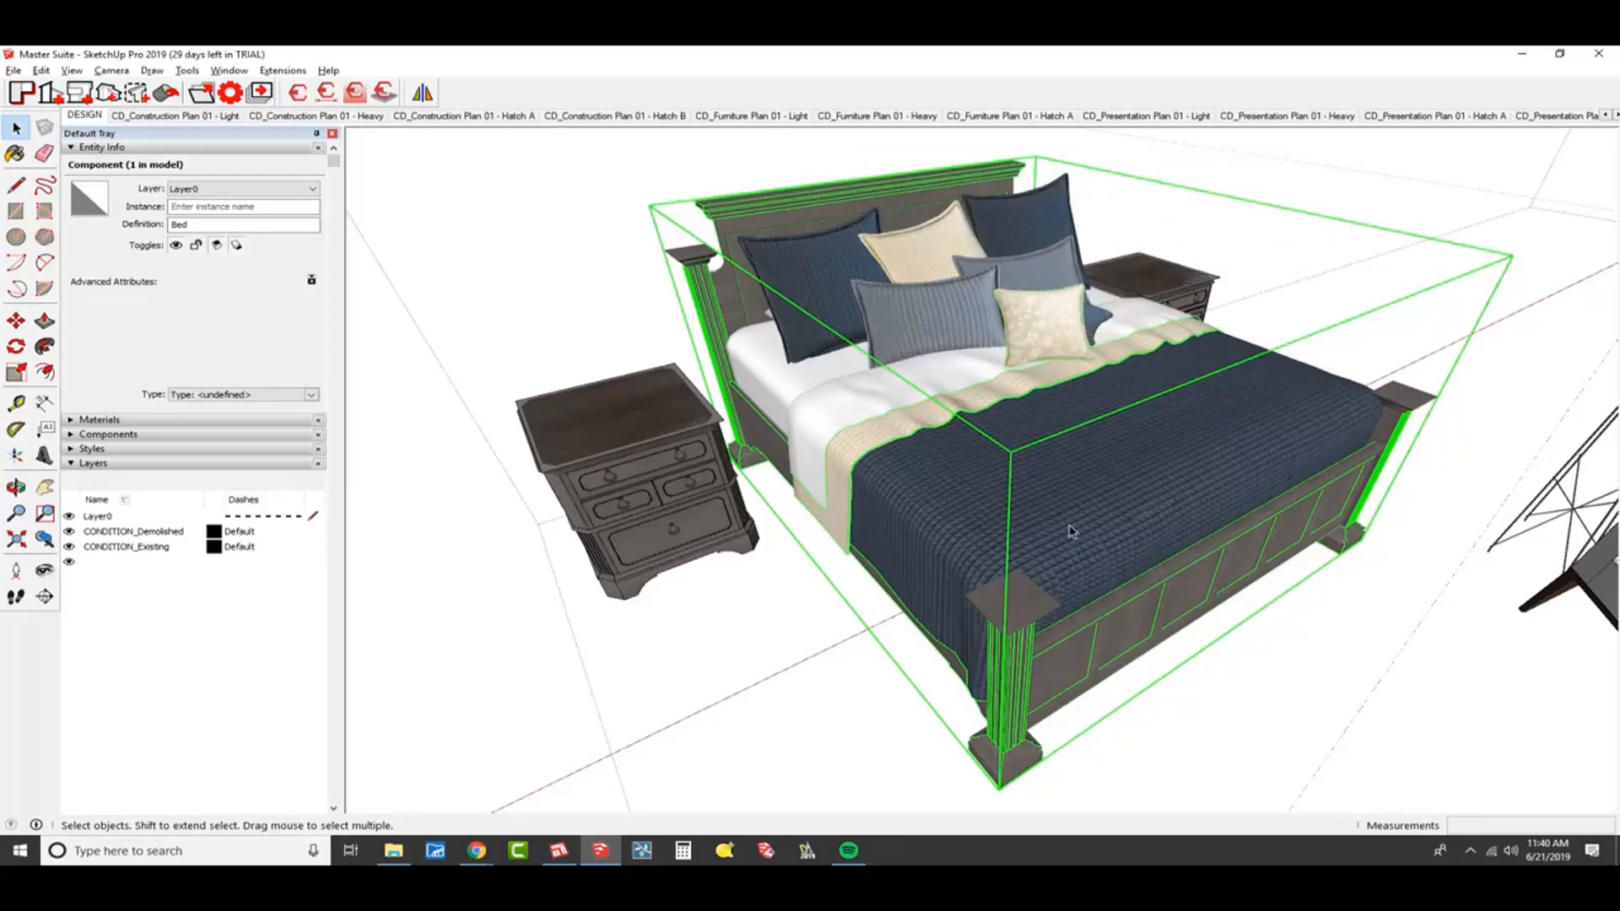
middle_drag(1012, 600, 1115, 532)
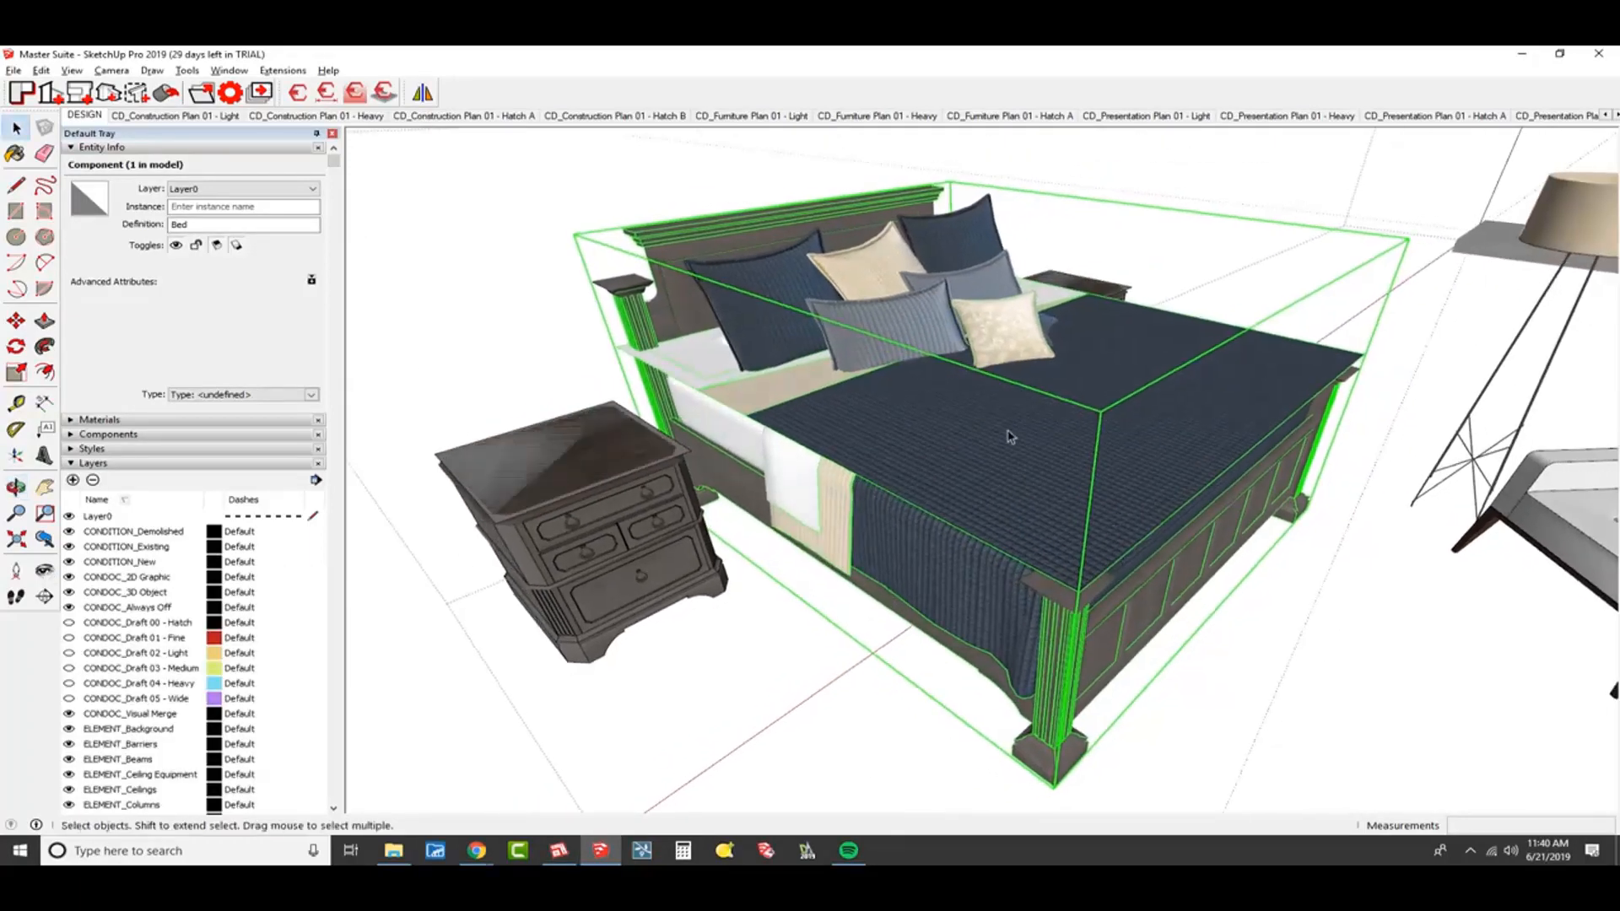
middle_drag(947, 420, 937, 469)
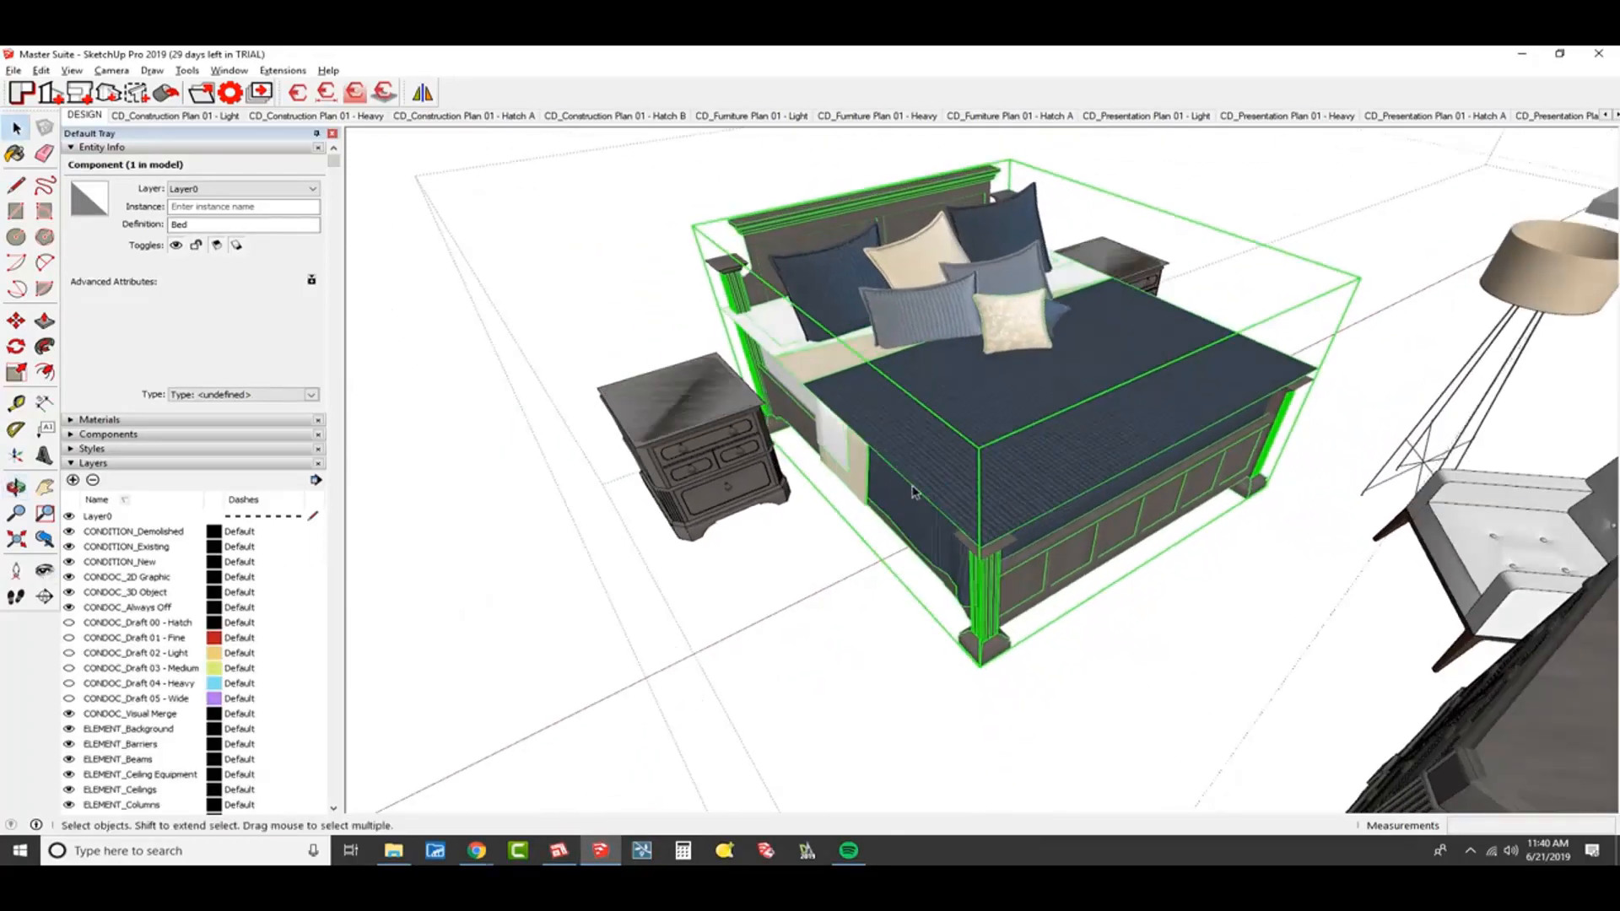
key(Escape)
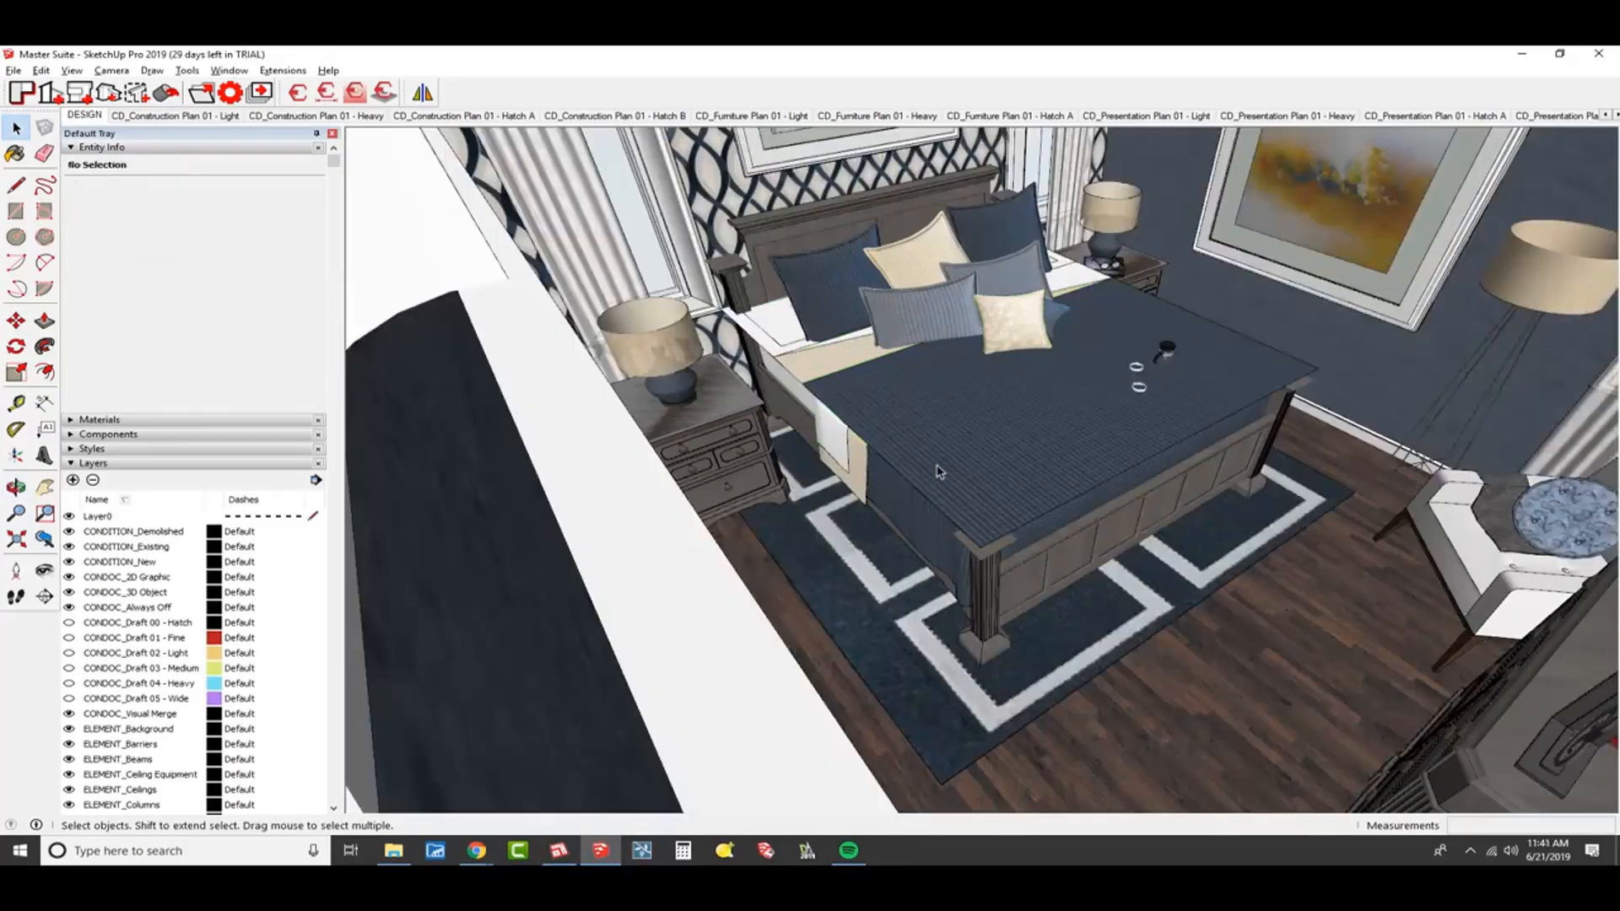
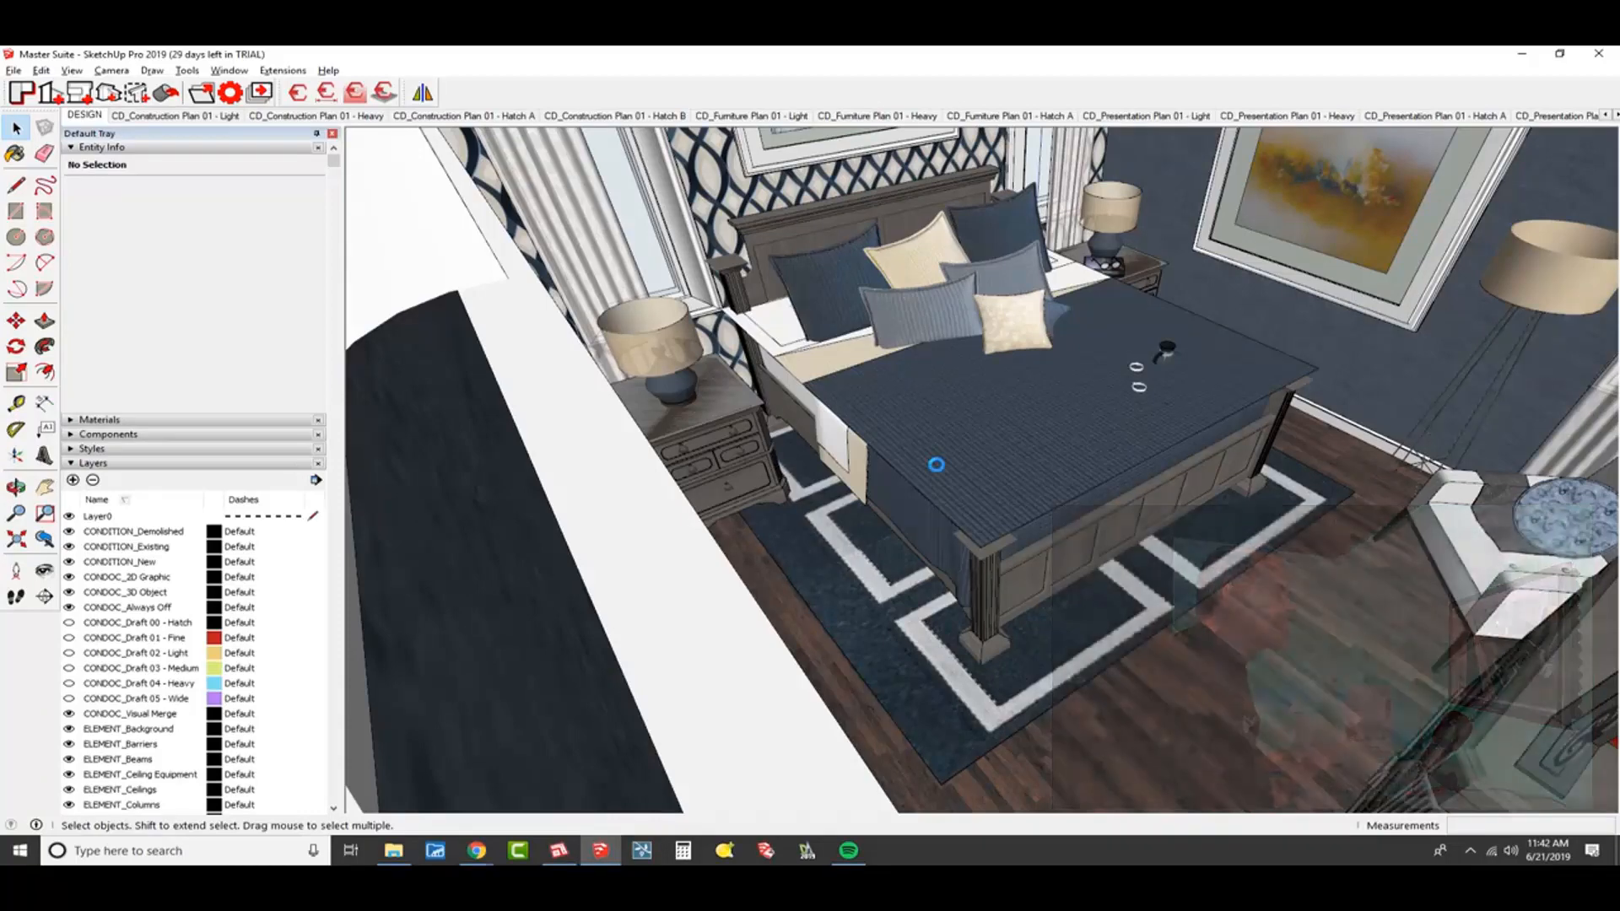
- Switch to LayOut and move the rendered floor plan viewport up, aligning it directly beneath the line-drawing plan
key(alt+Tab)
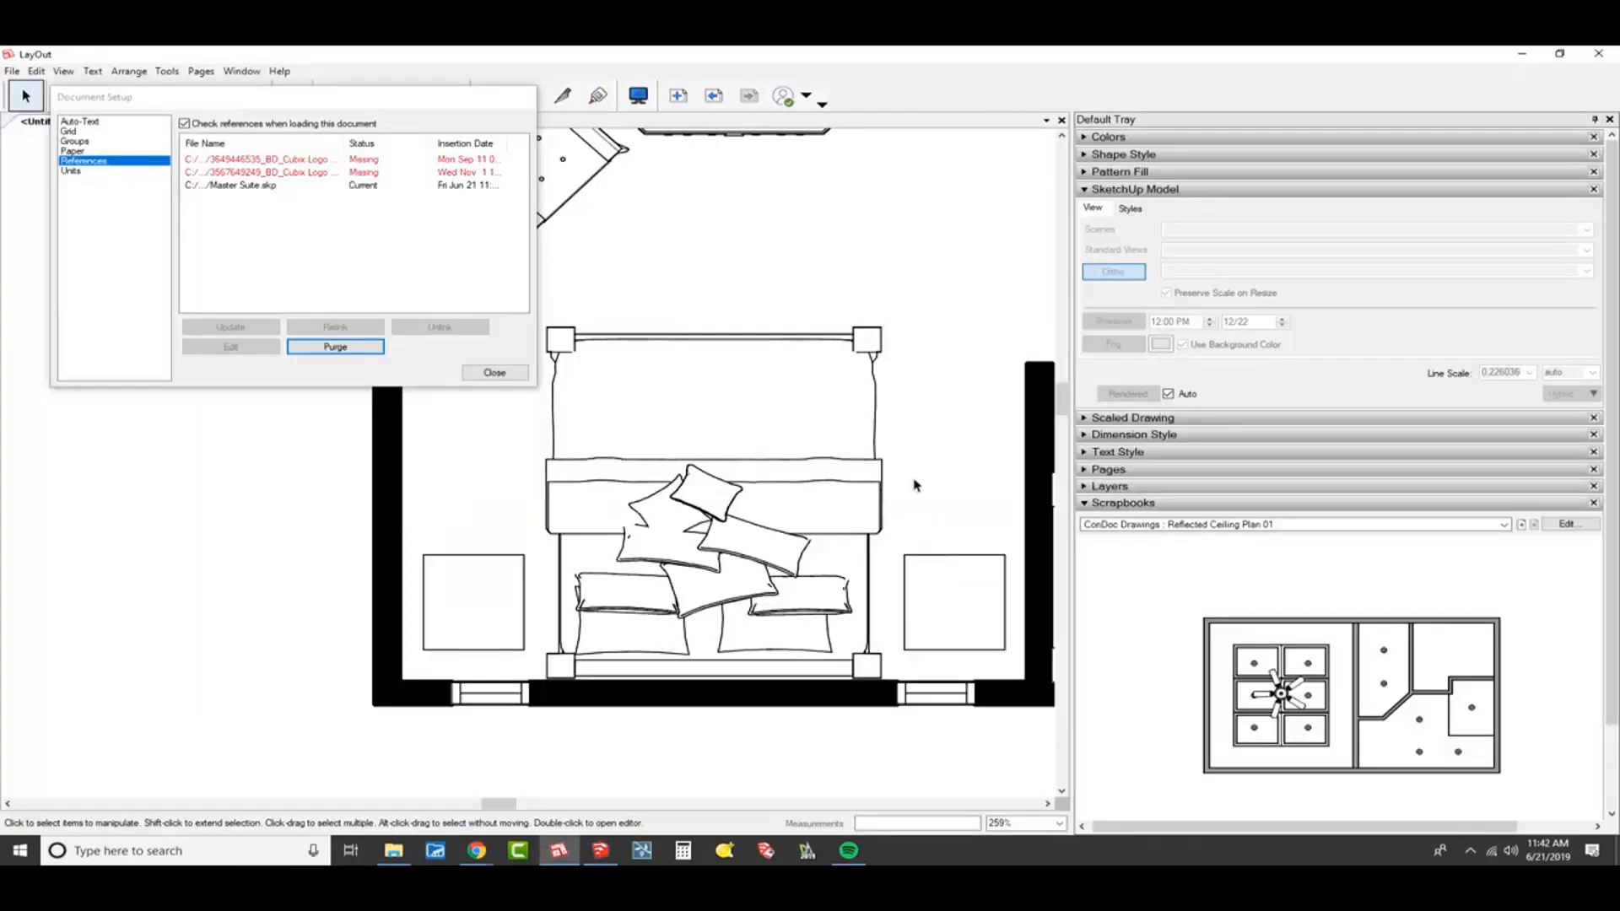
scroll(831, 564, down, 10)
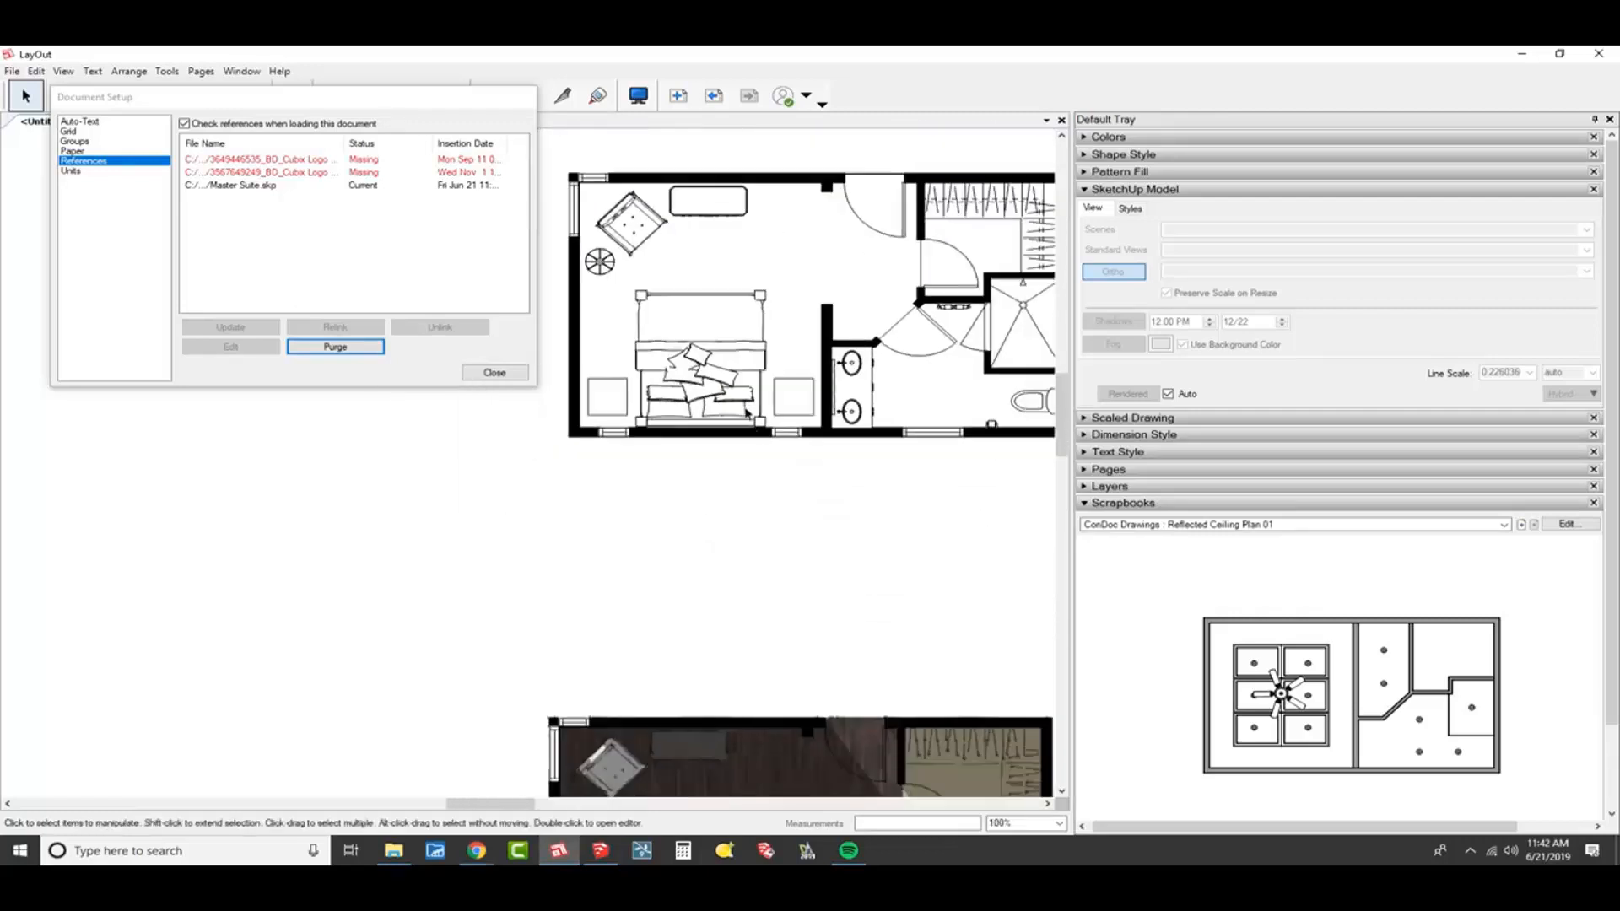
middle_drag(763, 499, 735, 419)
click(734, 662)
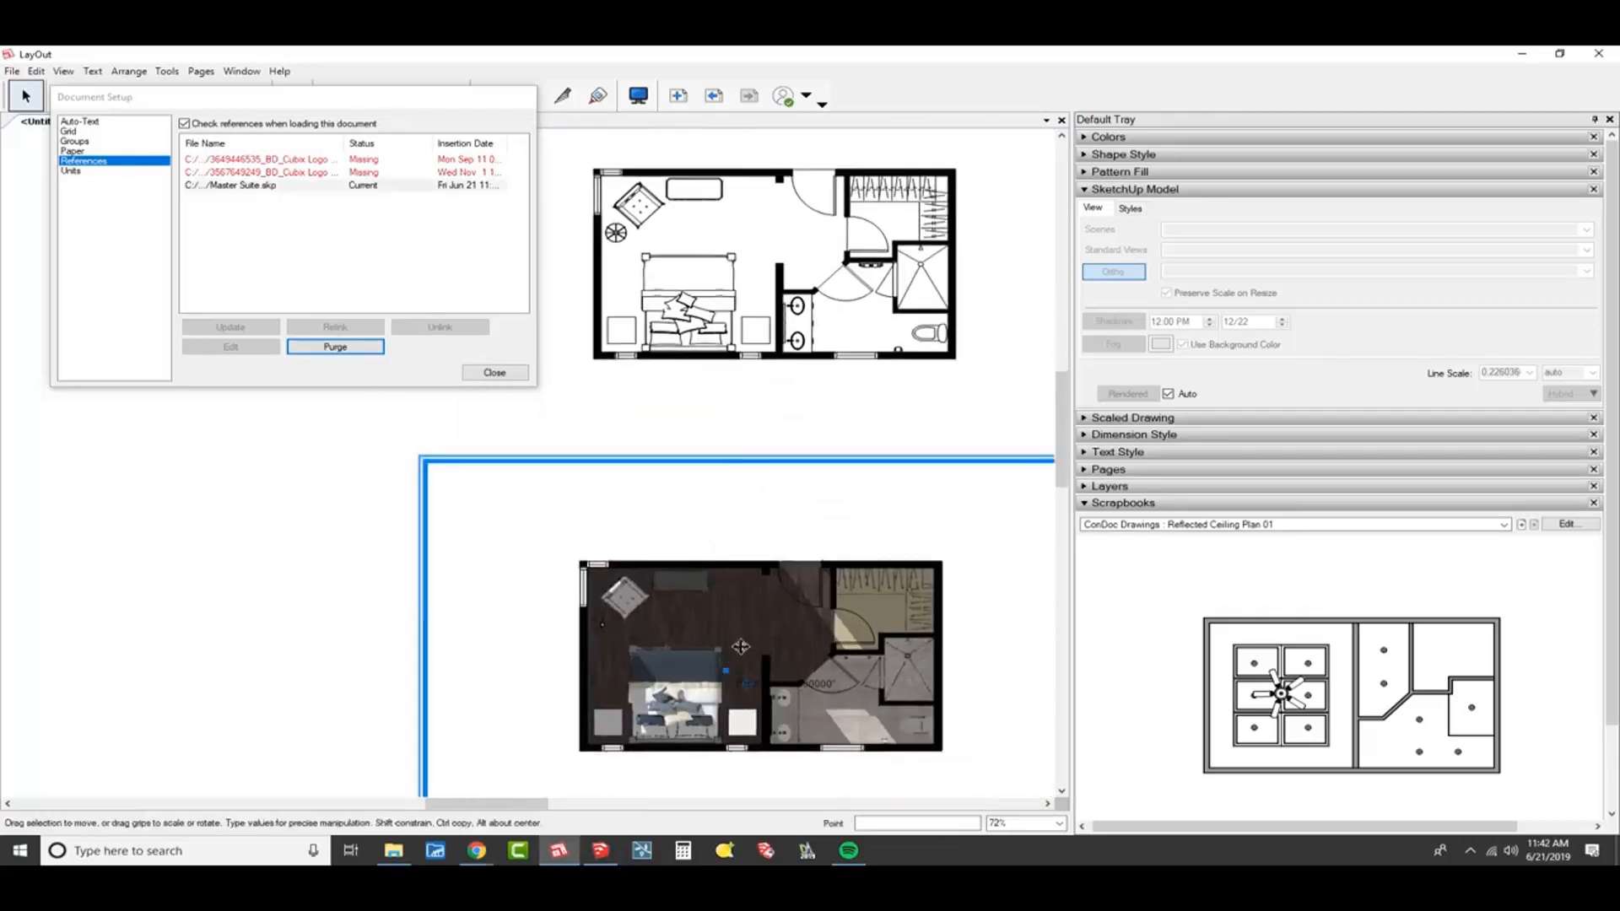
drag(734, 649, 736, 512)
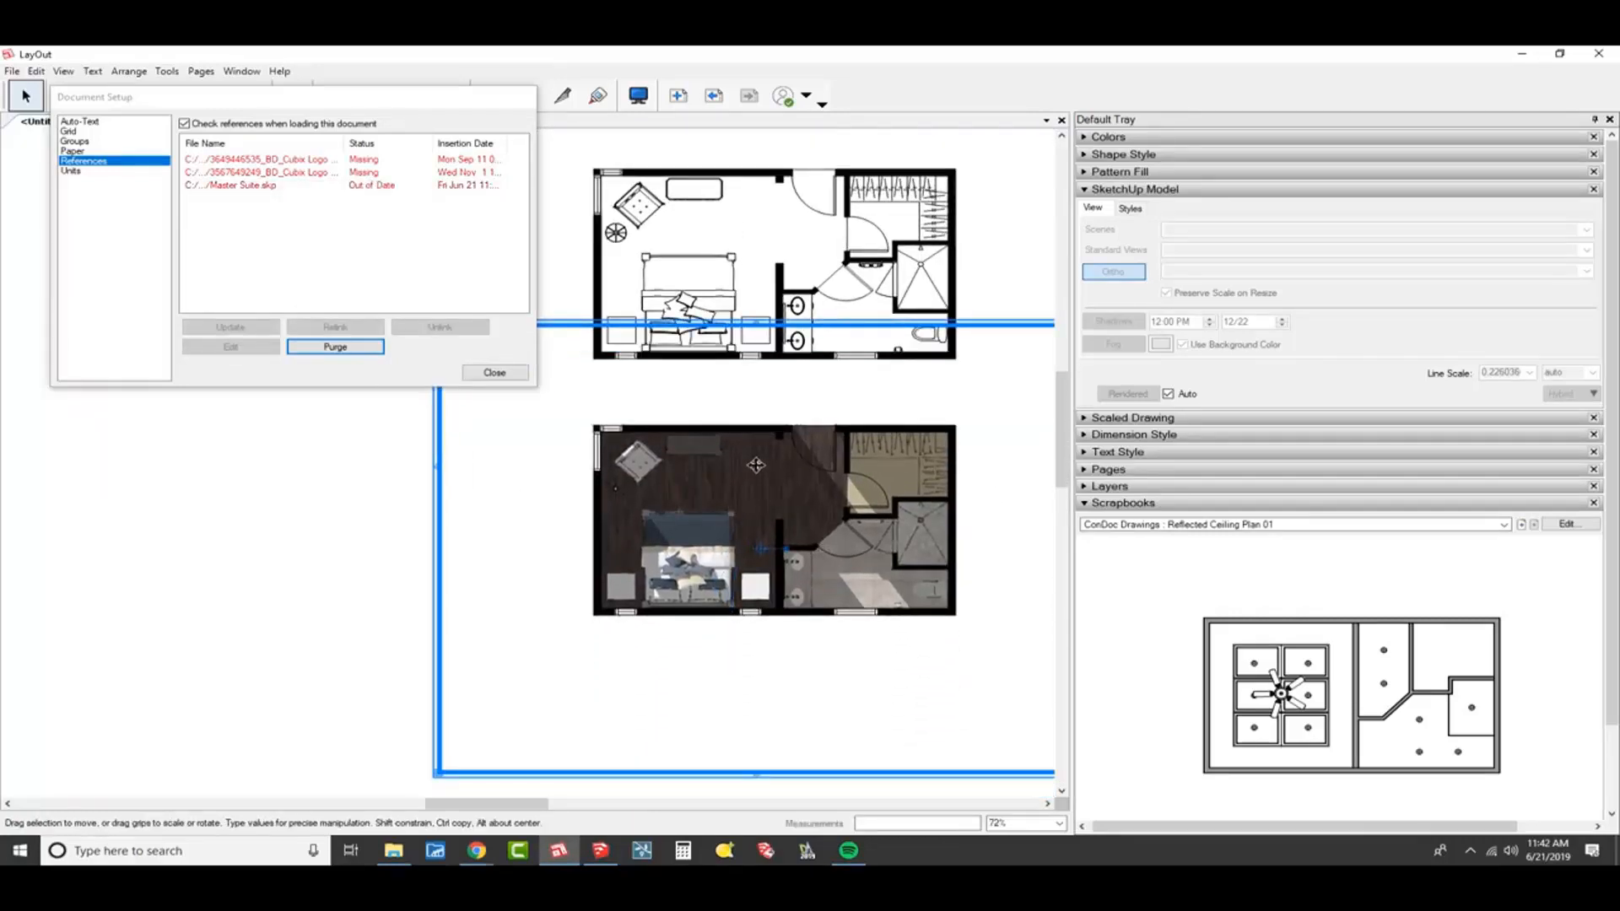
click(713, 380)
- Update the out-of-date Master Suite.skp reference so both plans use the revised bed graphic
scroll(713, 379, up, 4)
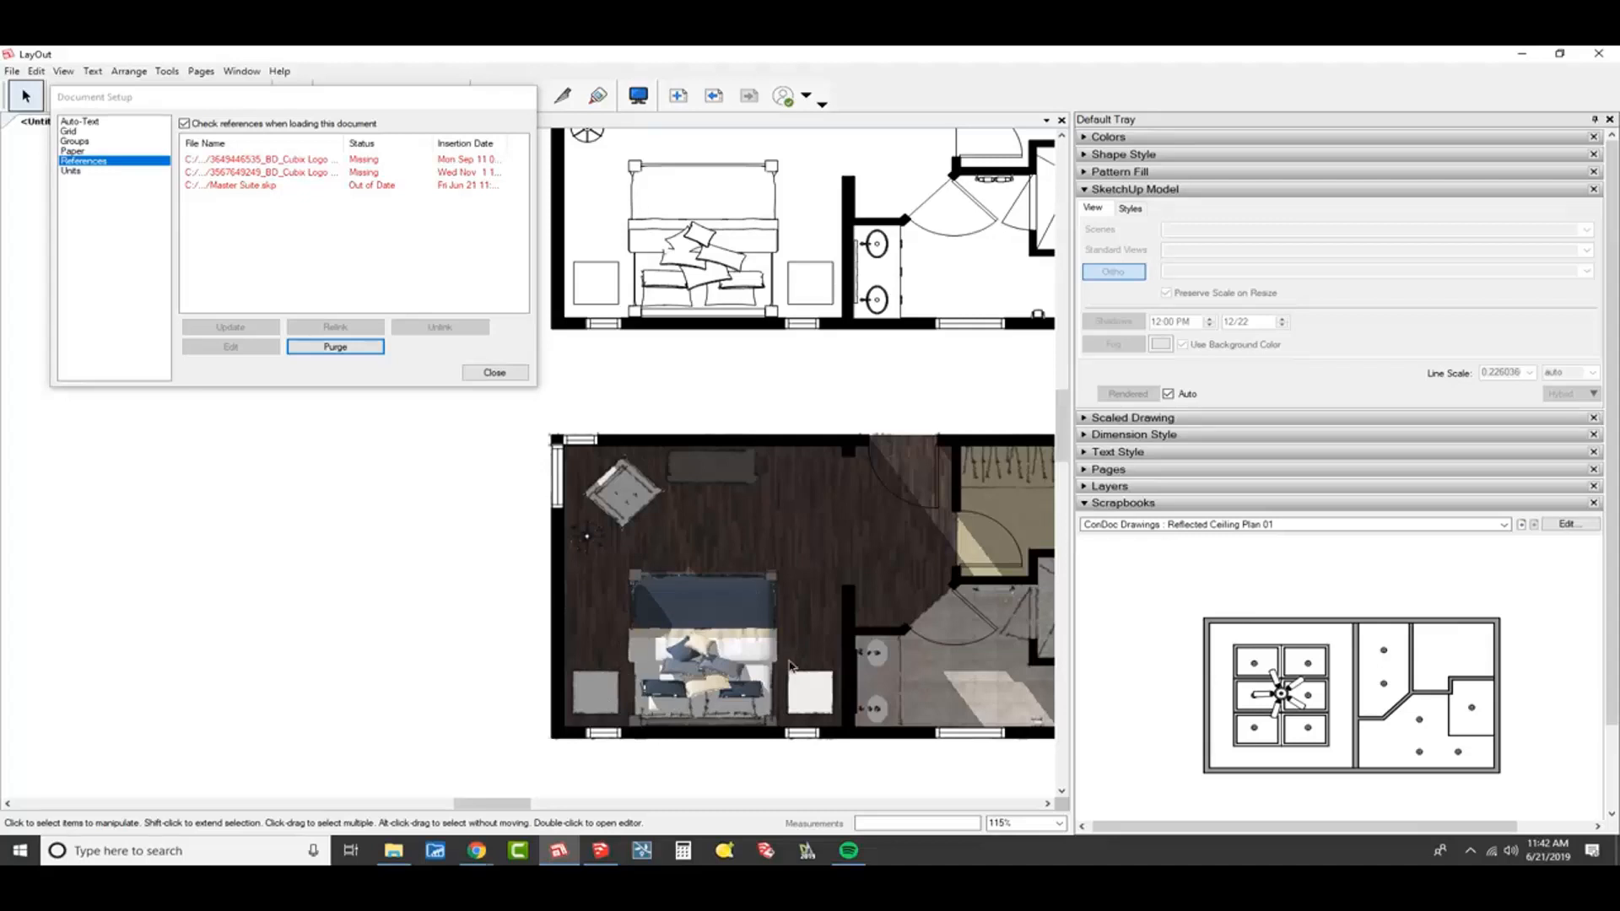
click(267, 186)
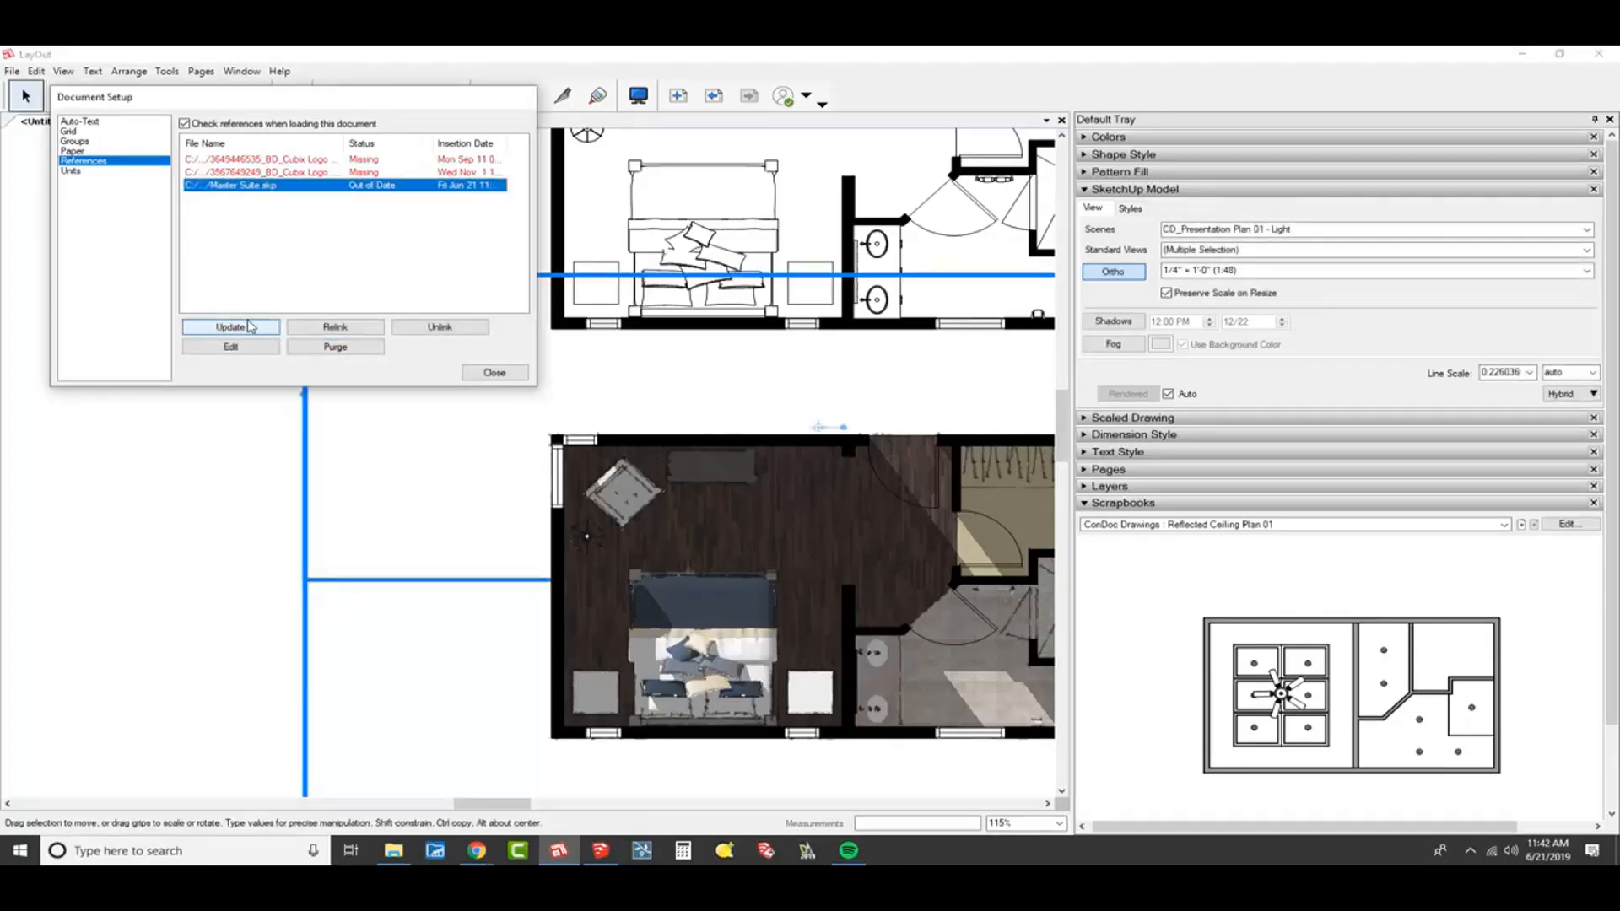
click(250, 327)
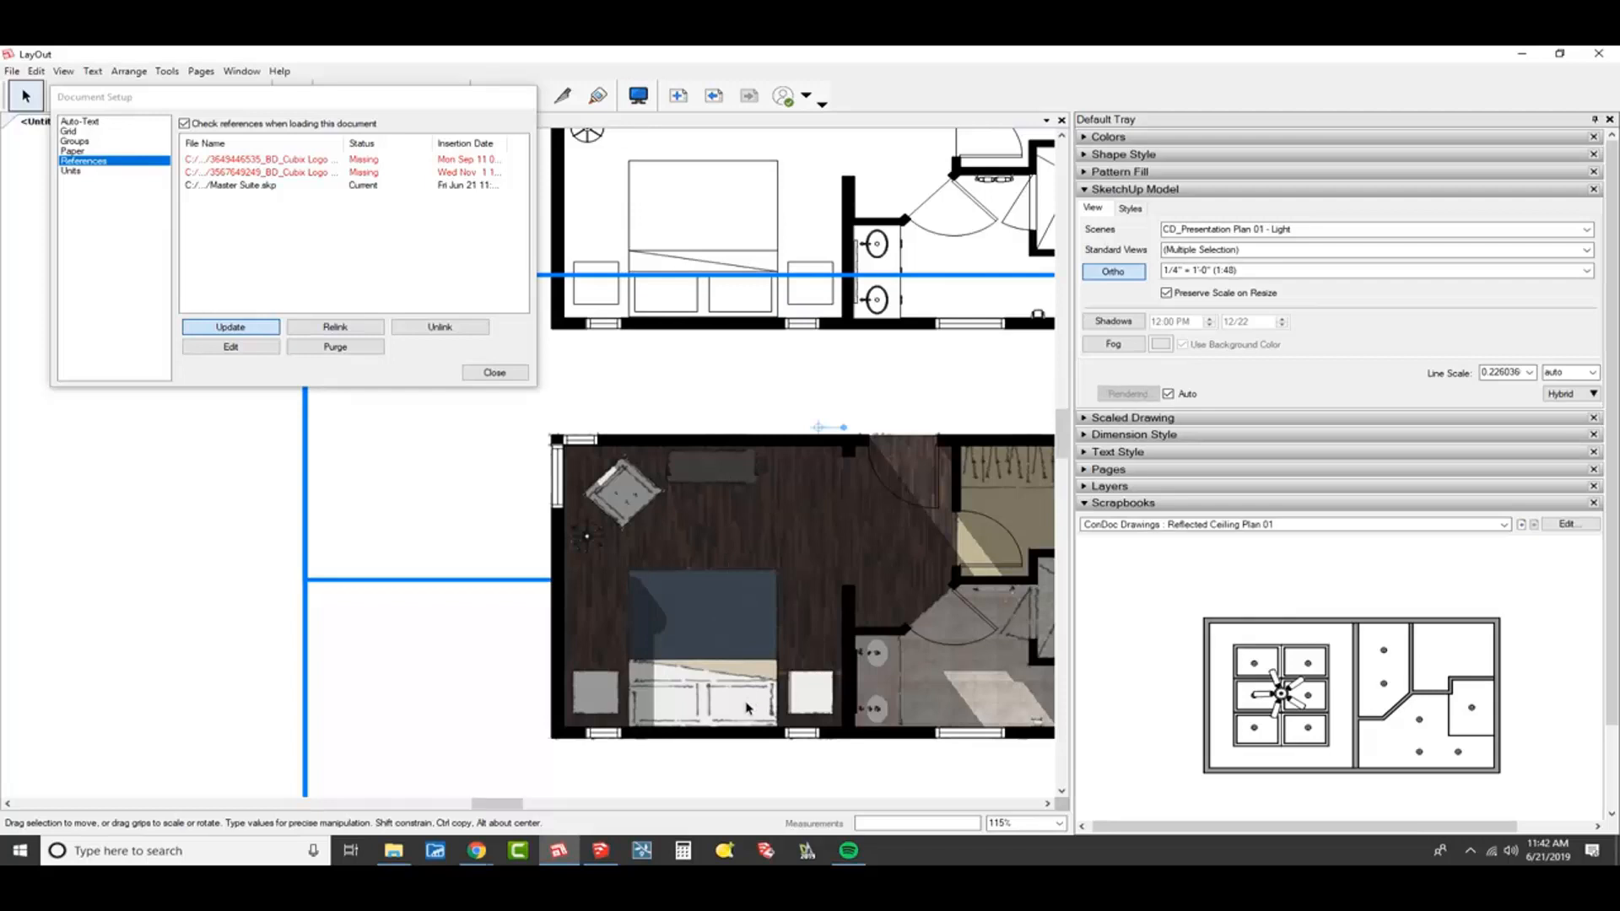
- Compare the revised bed in the rendered and line-drawing plans, and examine the armchair's linework up close
scroll(746, 707, up, 4)
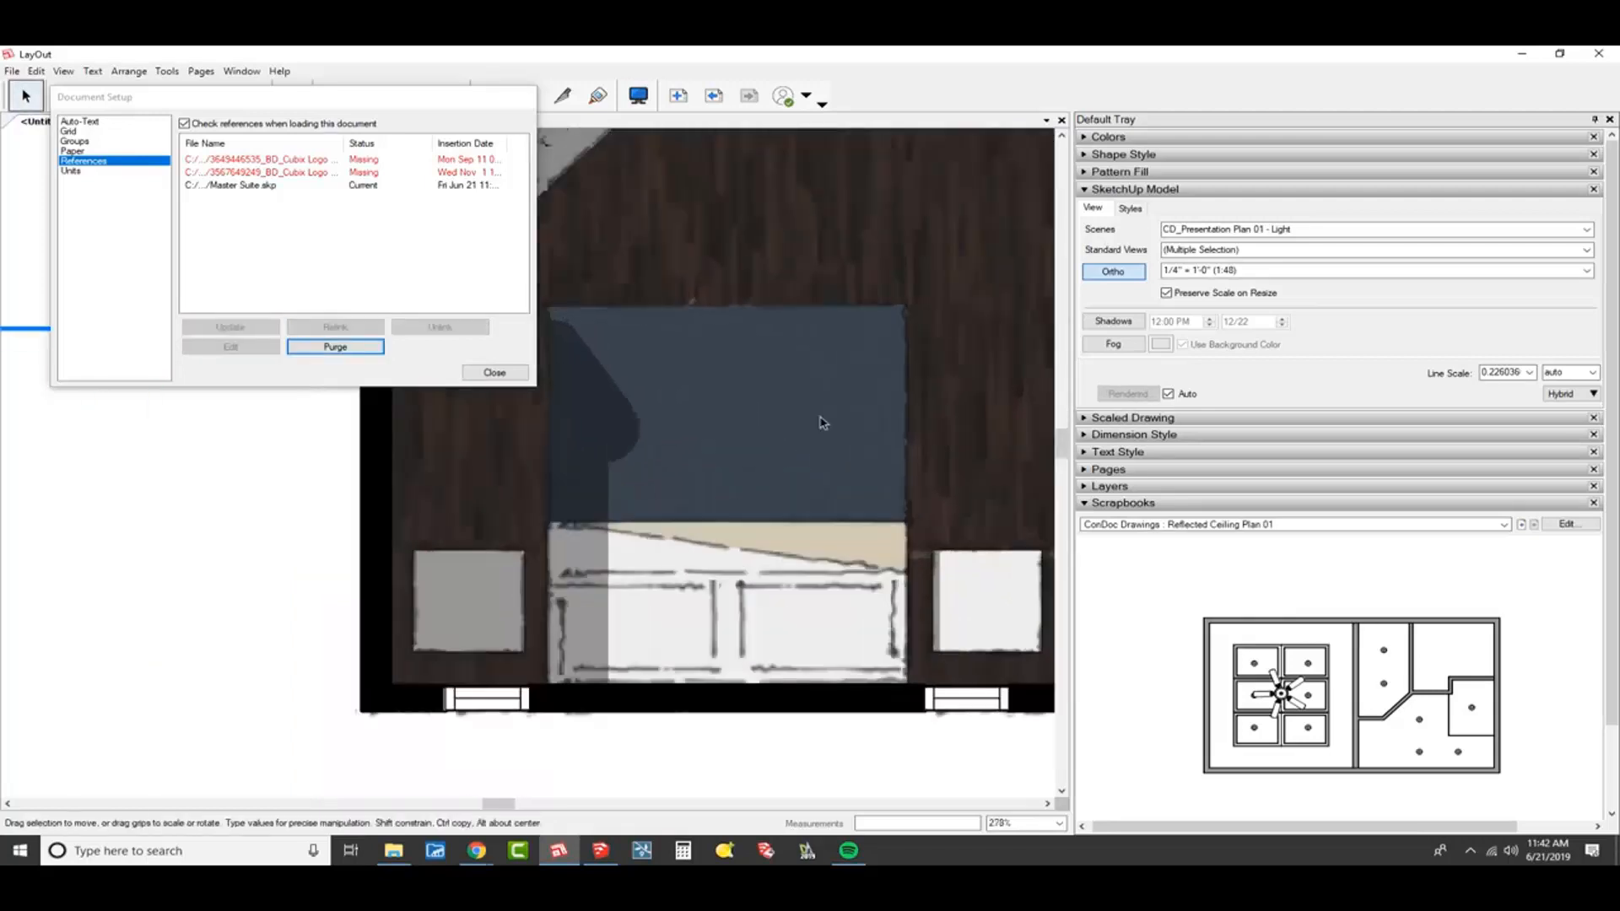
scroll(795, 325, up, 1)
middle_drag(796, 325, 764, 678)
scroll(763, 675, down, 4)
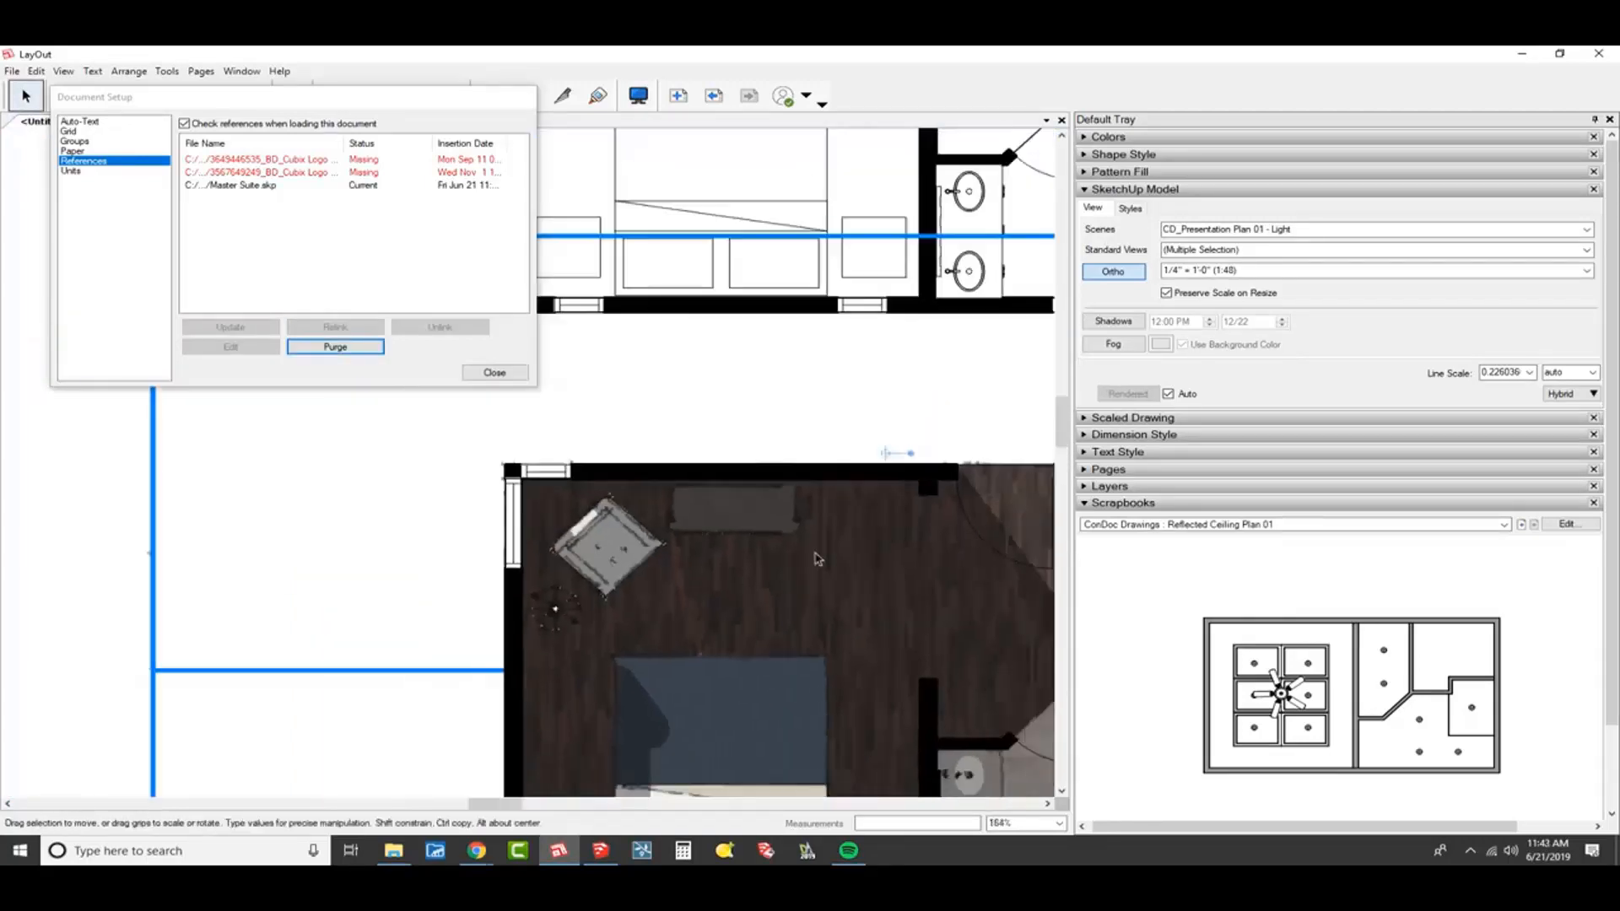
middle_drag(834, 422, 827, 571)
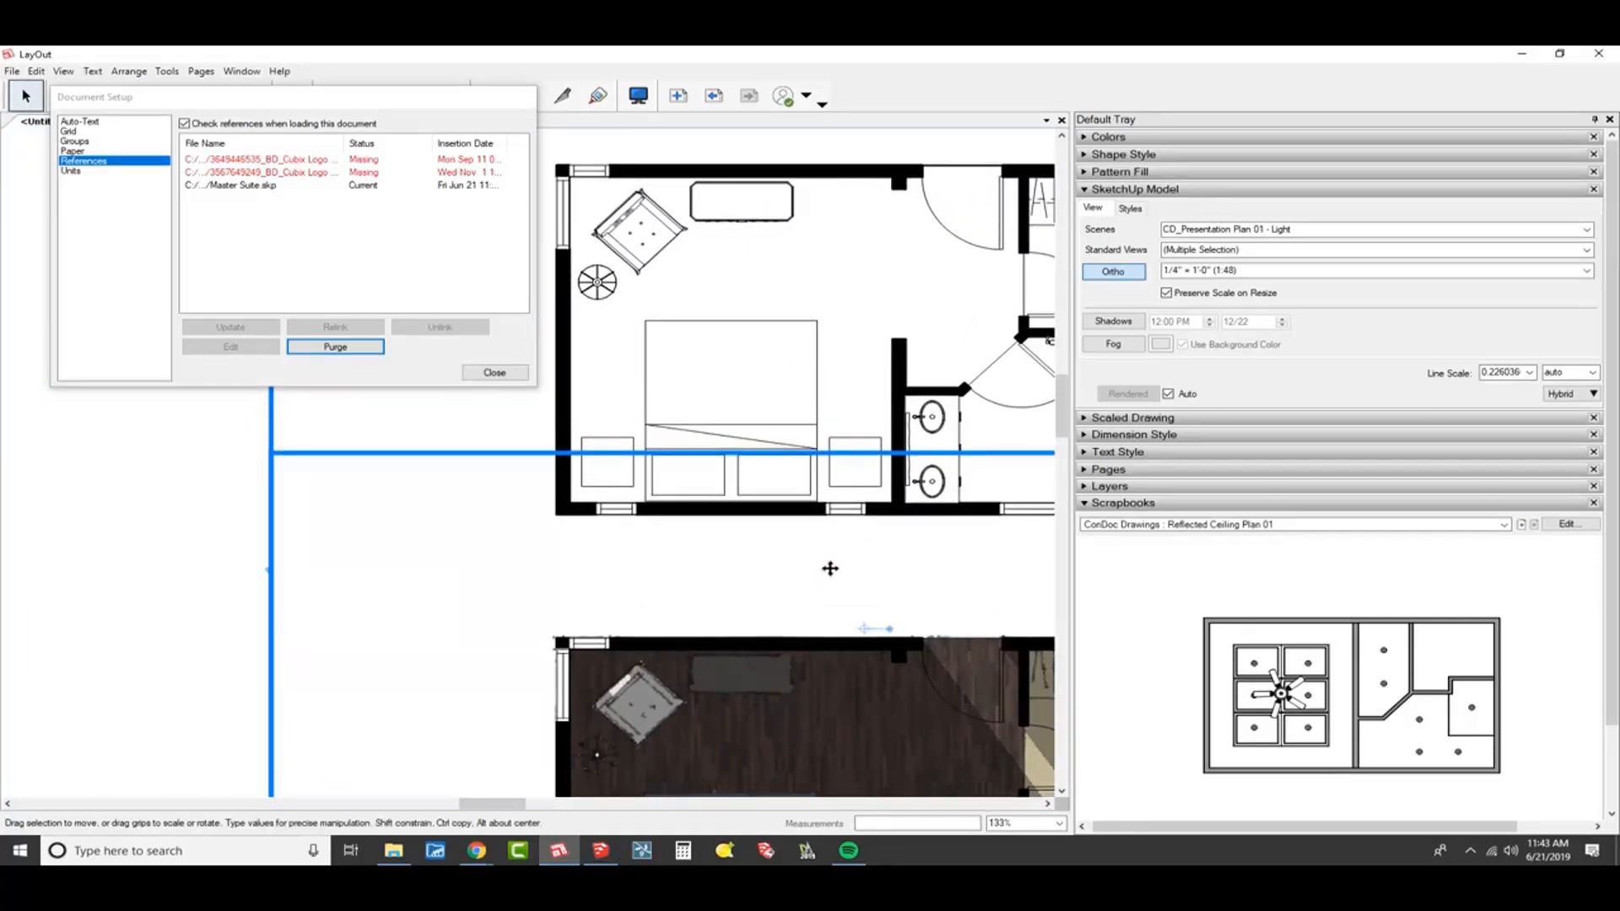
scroll(831, 569, down, 3)
middle_drag(832, 568, 835, 484)
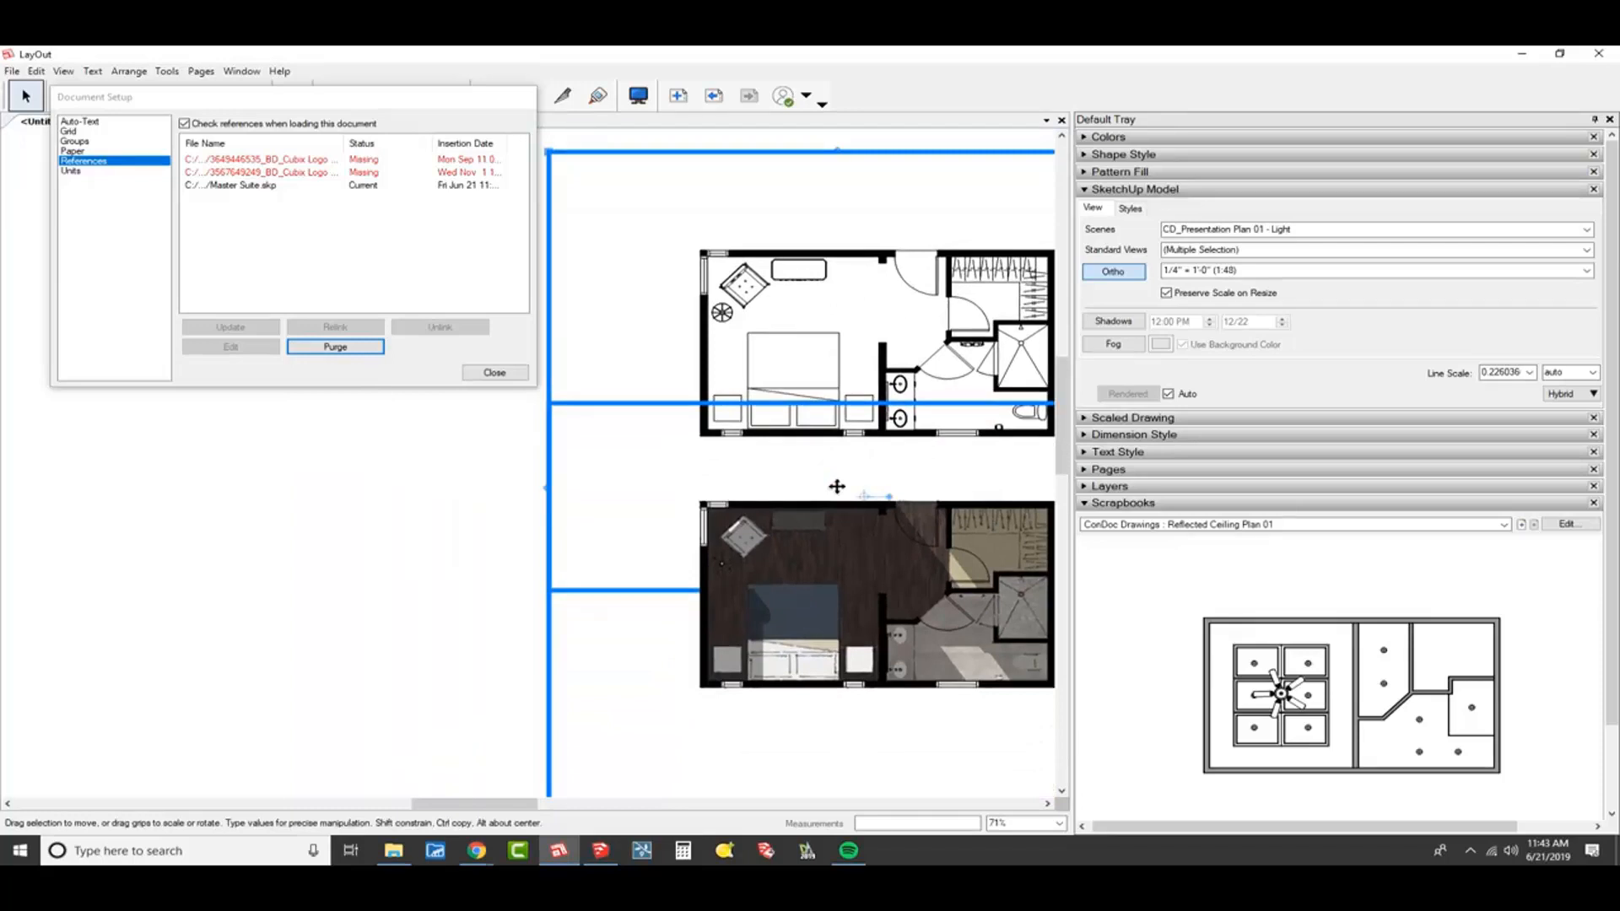
click(848, 485)
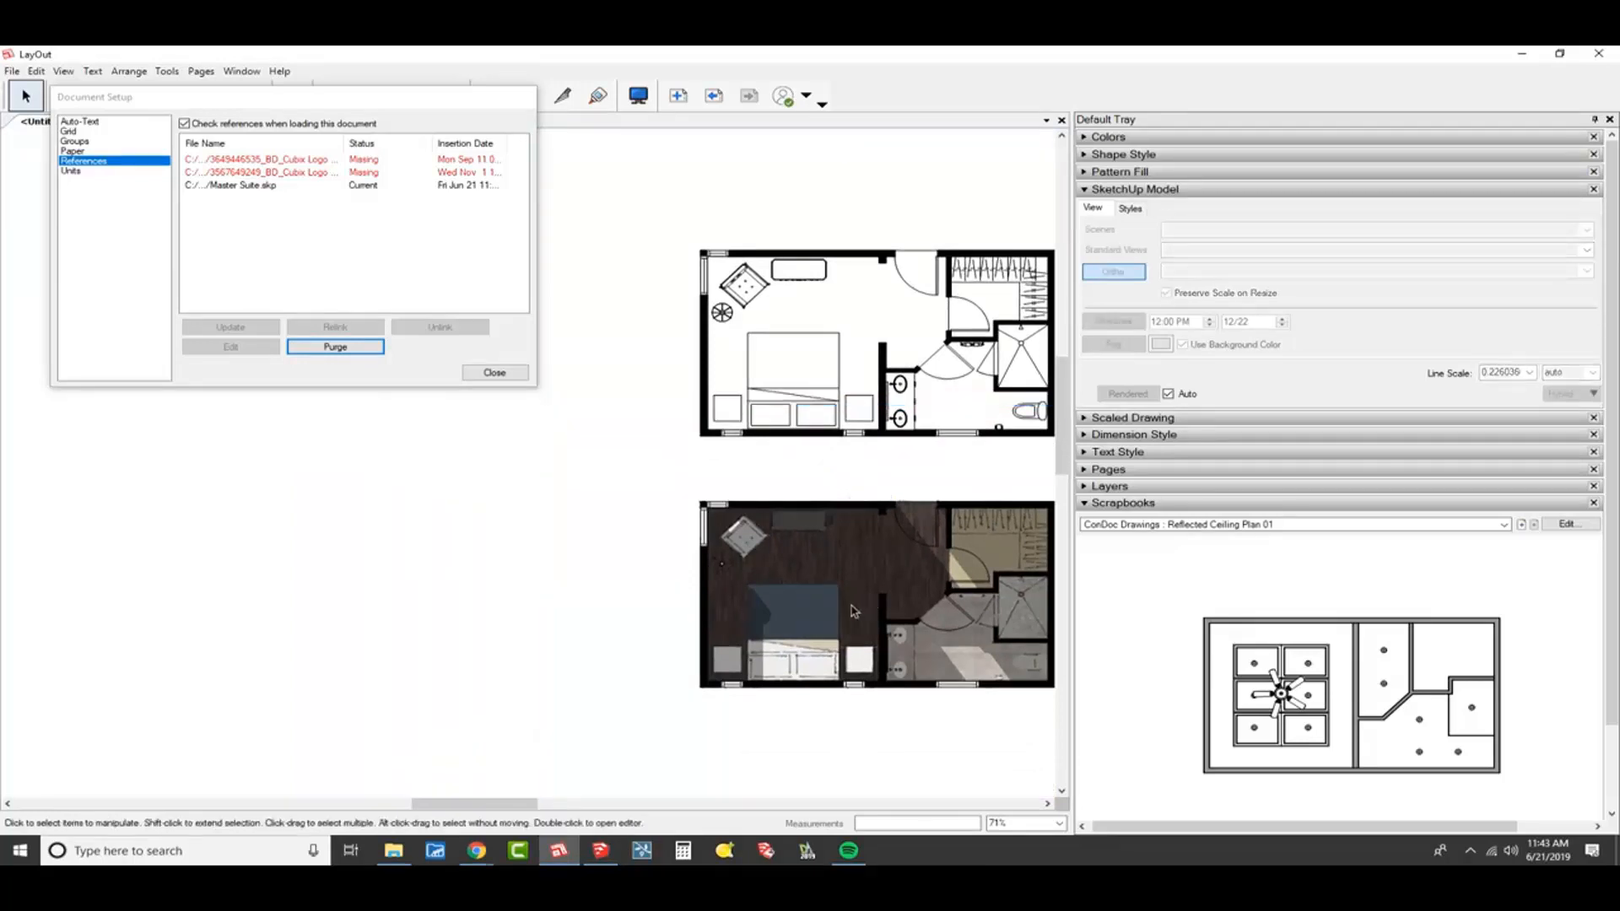
scroll(793, 608, up, 3)
middle_drag(795, 605, 810, 544)
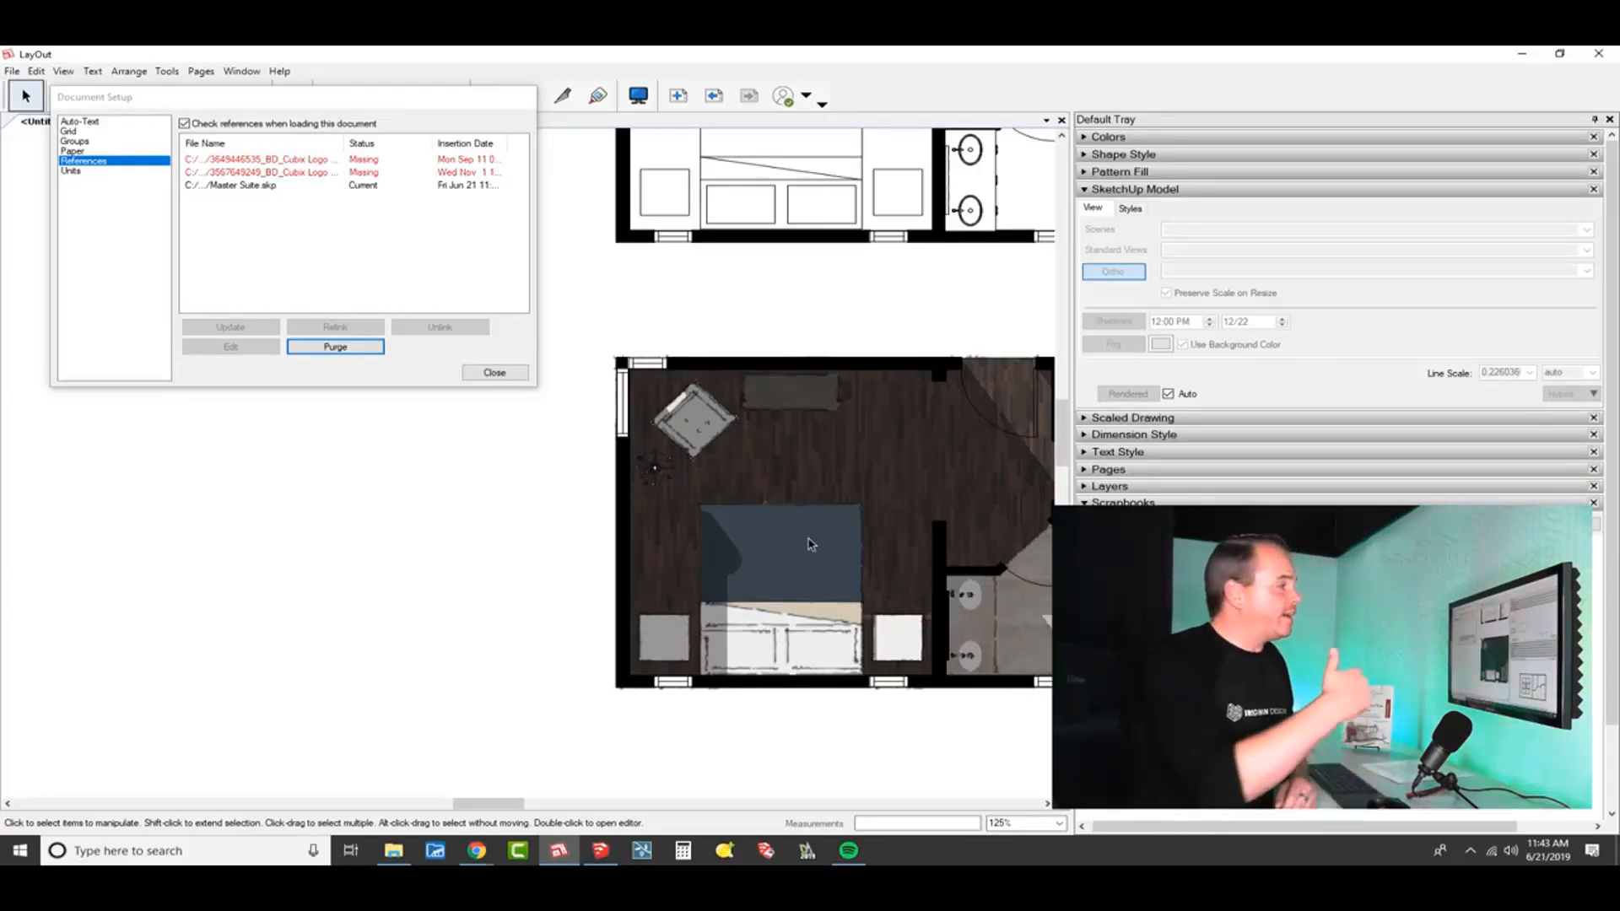
middle_drag(805, 354, 824, 656)
scroll(699, 244, up, 7)
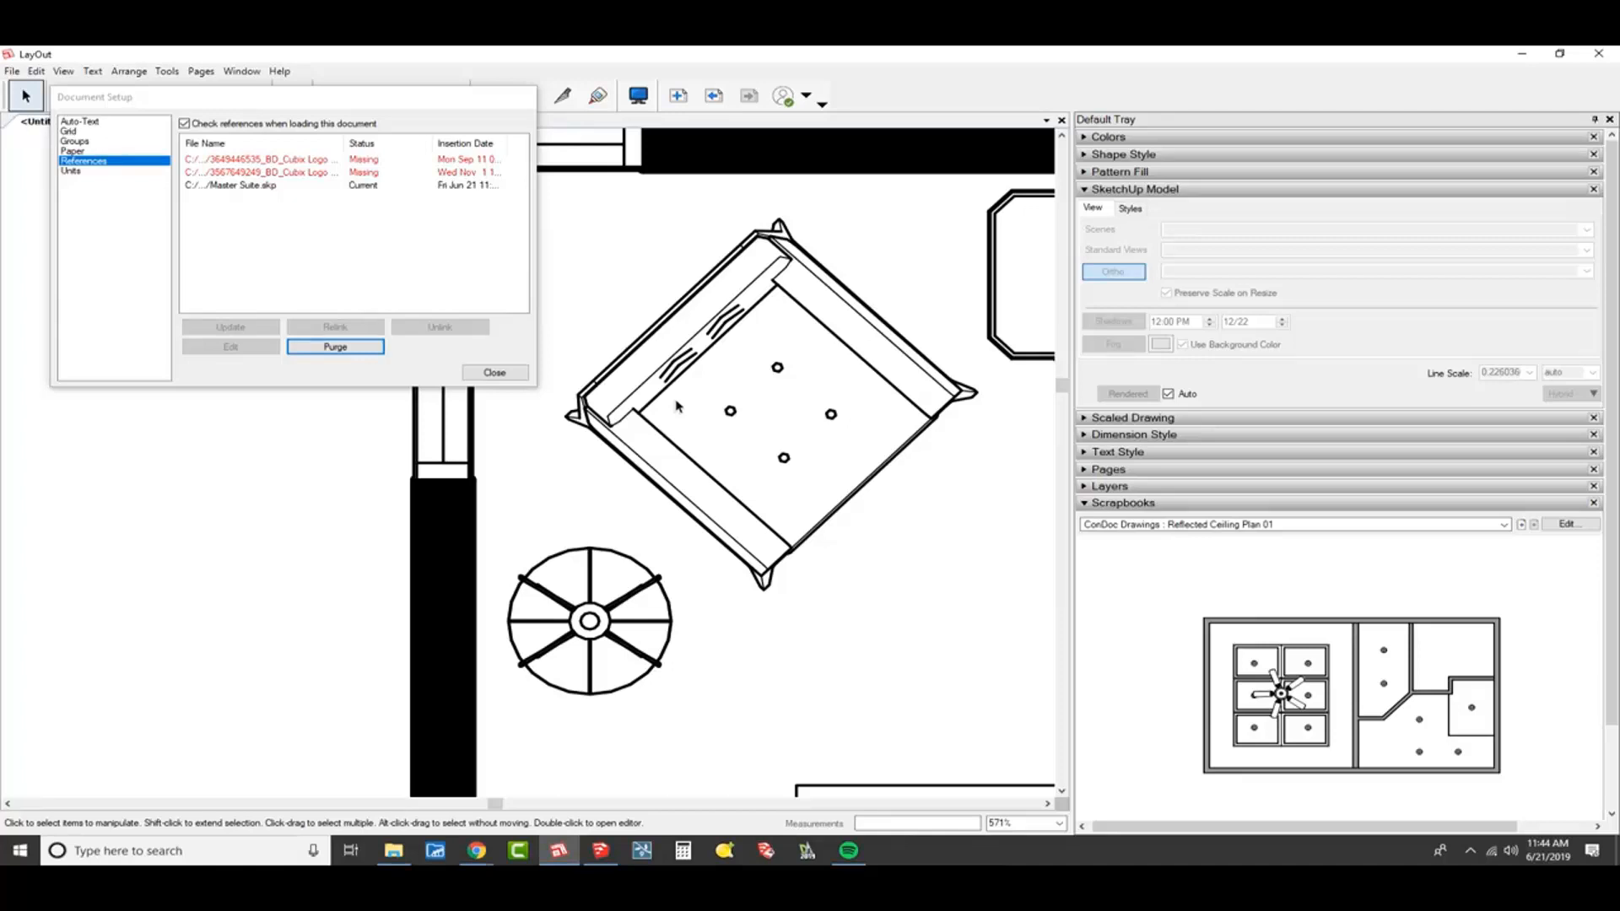
- Switch to the Master Suite model in SketchUp and save the white armchair component as its own file in the TEMP folder
key(alt+Tab)
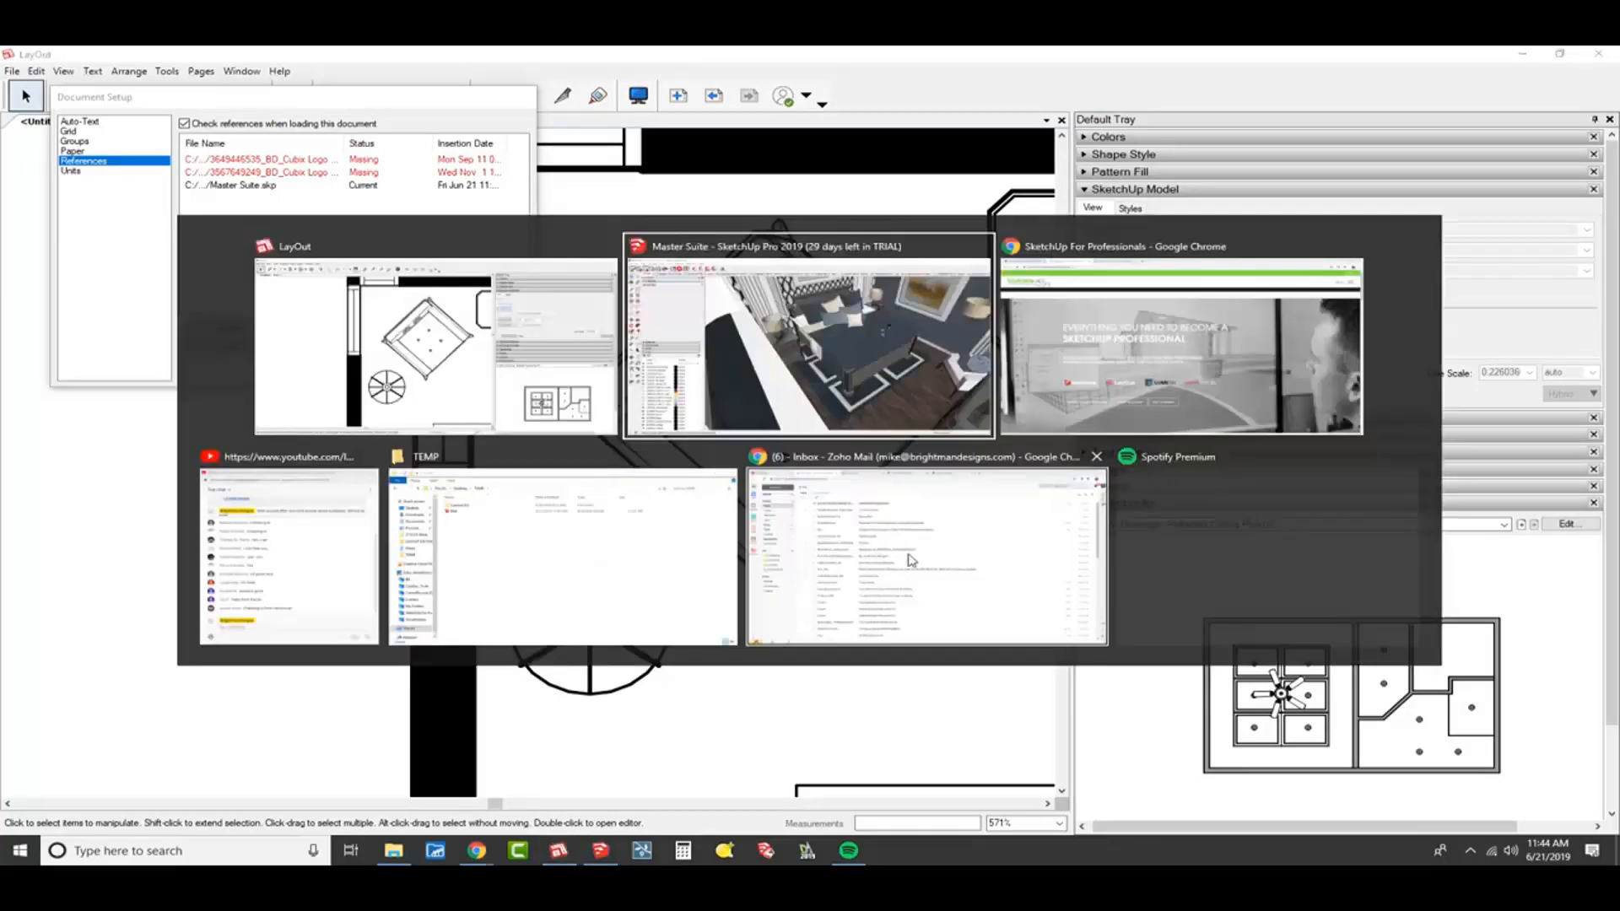
middle_drag(971, 422, 1122, 335)
scroll(907, 448, up, 5)
key(space)
click(1055, 381)
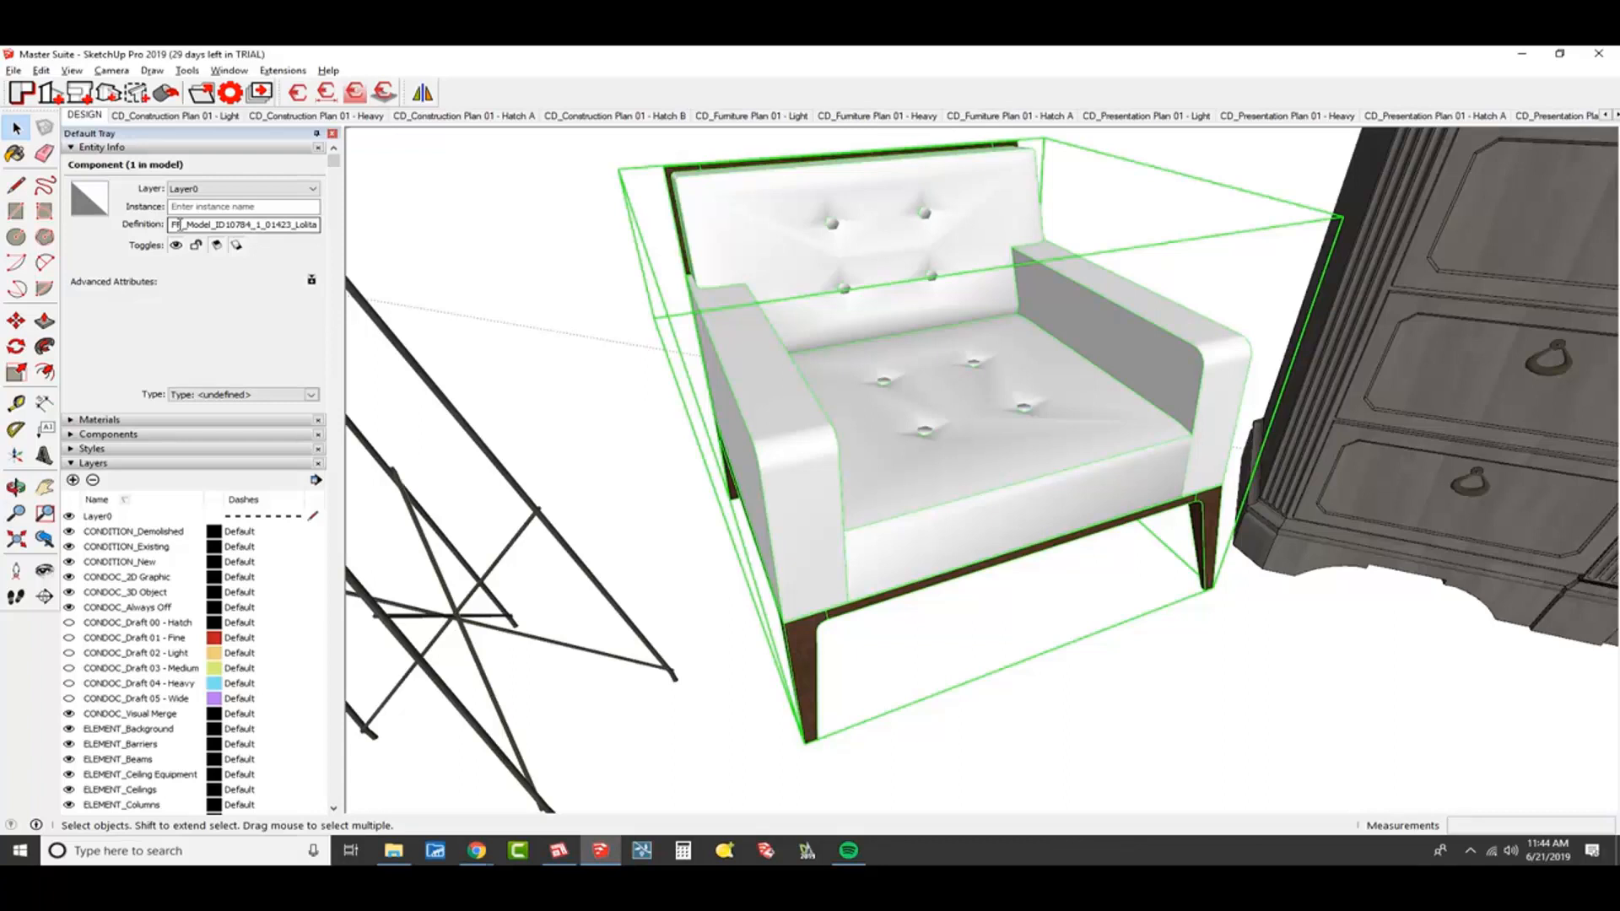
right_click(736, 249)
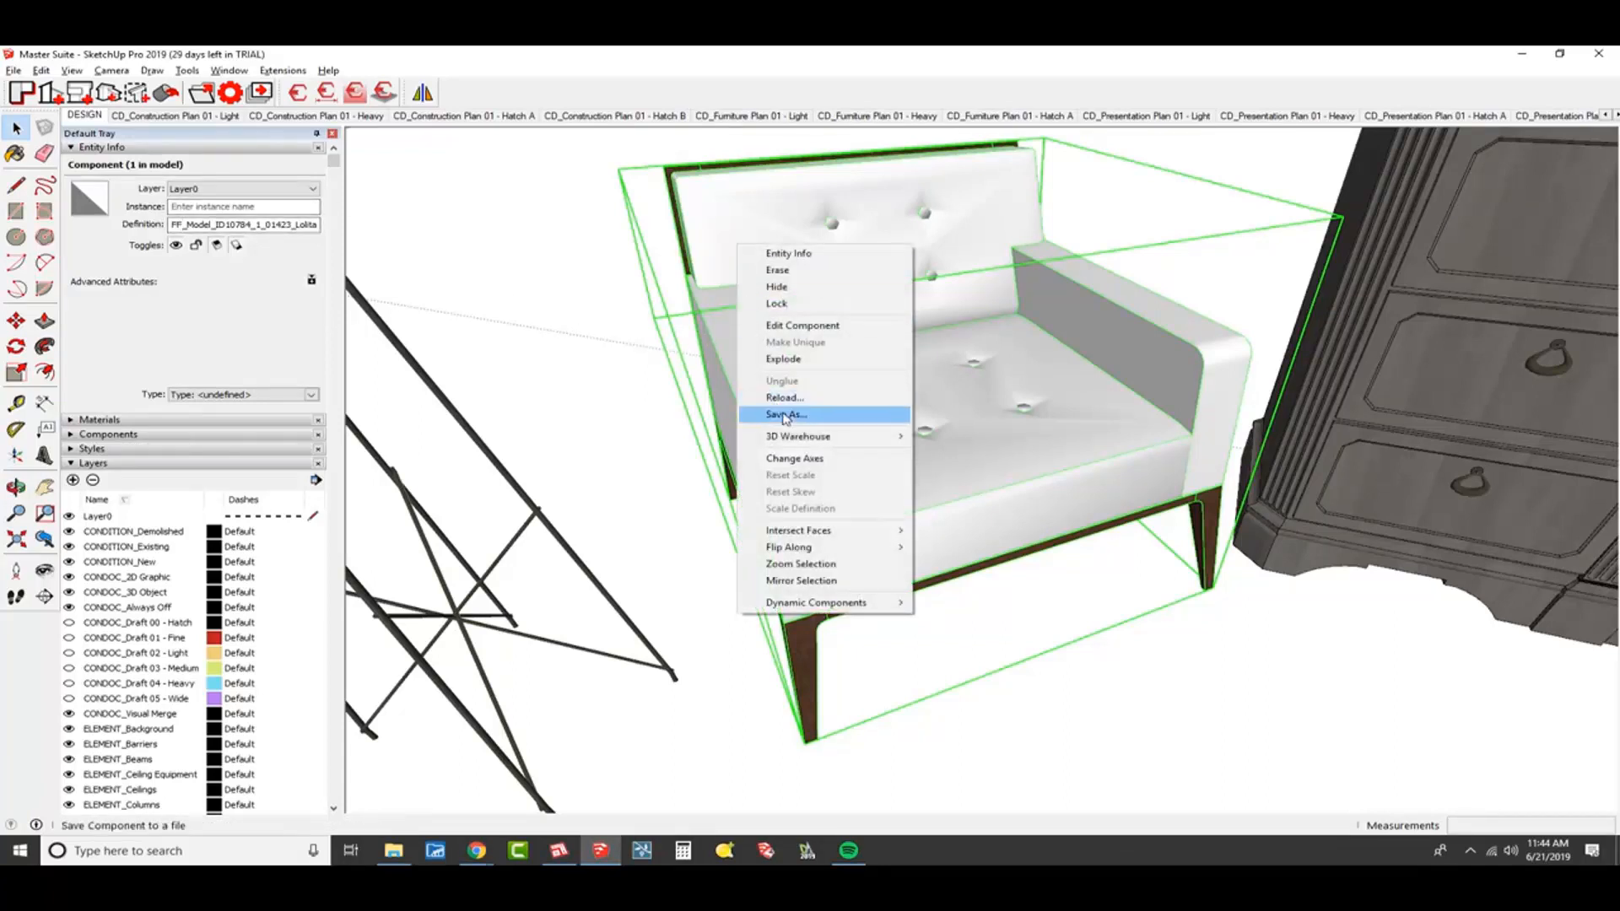
click(862, 410)
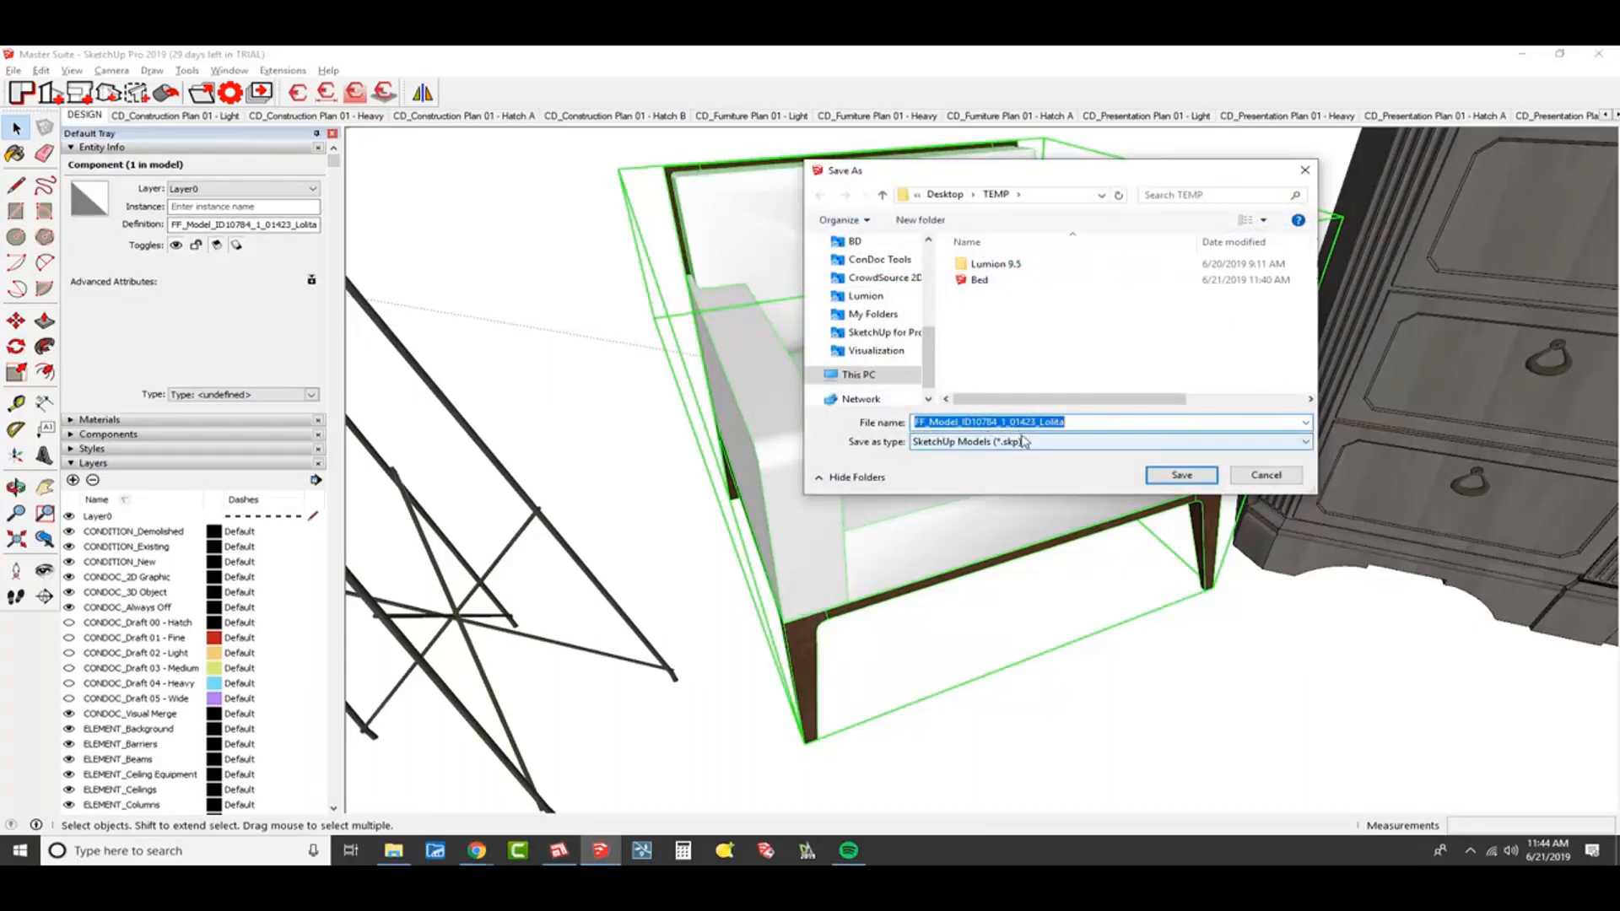
click(1180, 474)
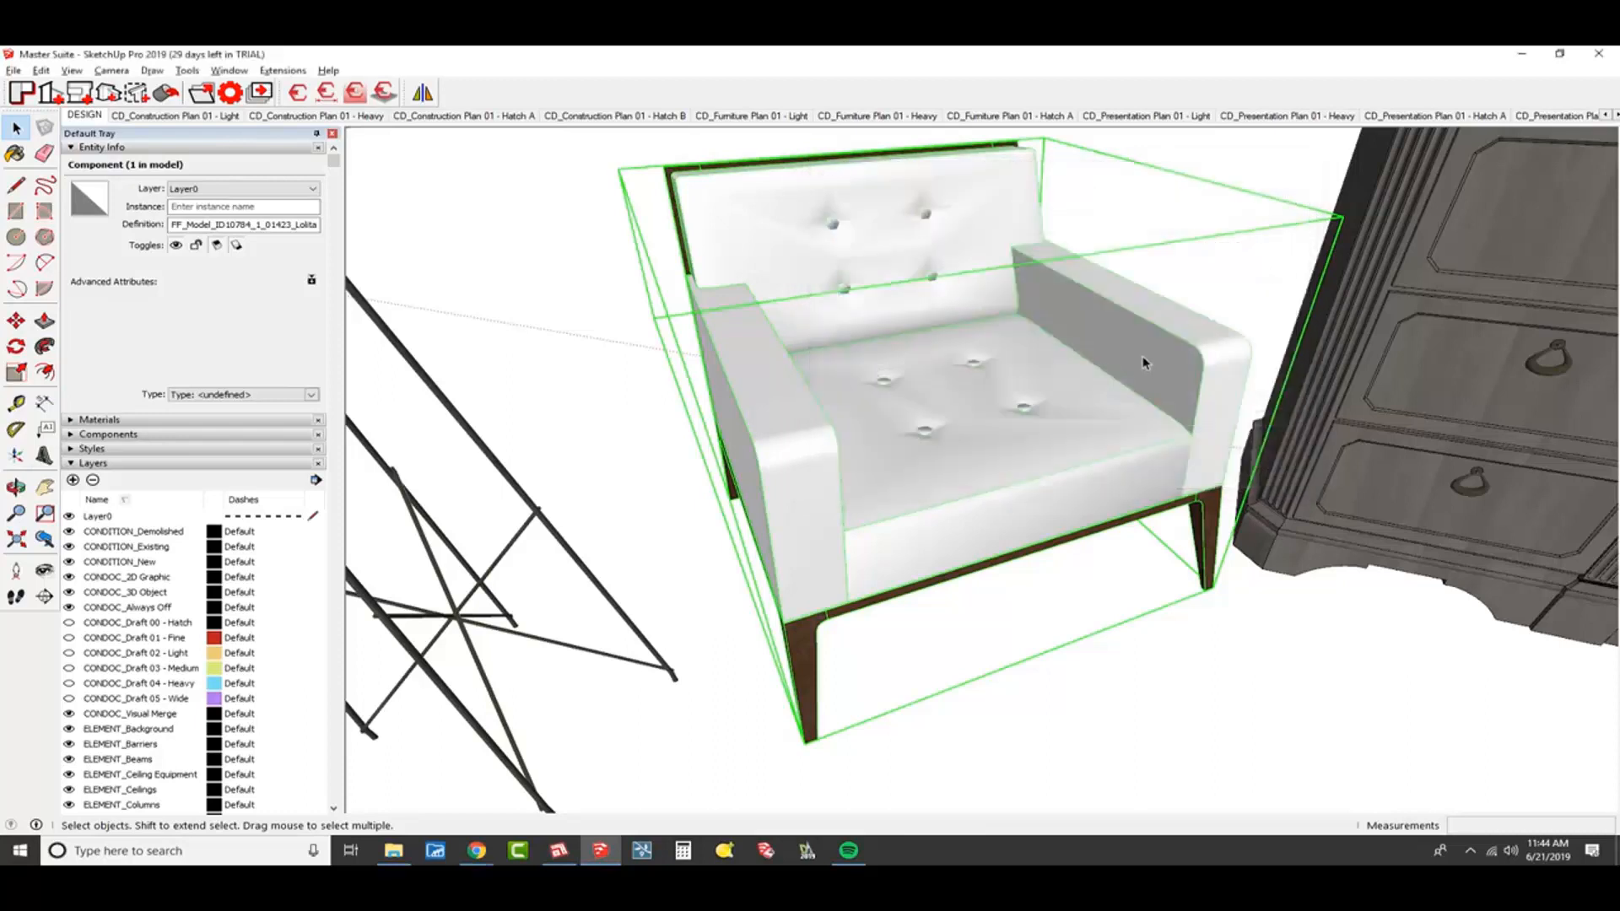
- Open the saved FF_Model_ID10784_1_01423_Lolita chair file and set its camera to the Top view in parallel projection
right_click(609, 850)
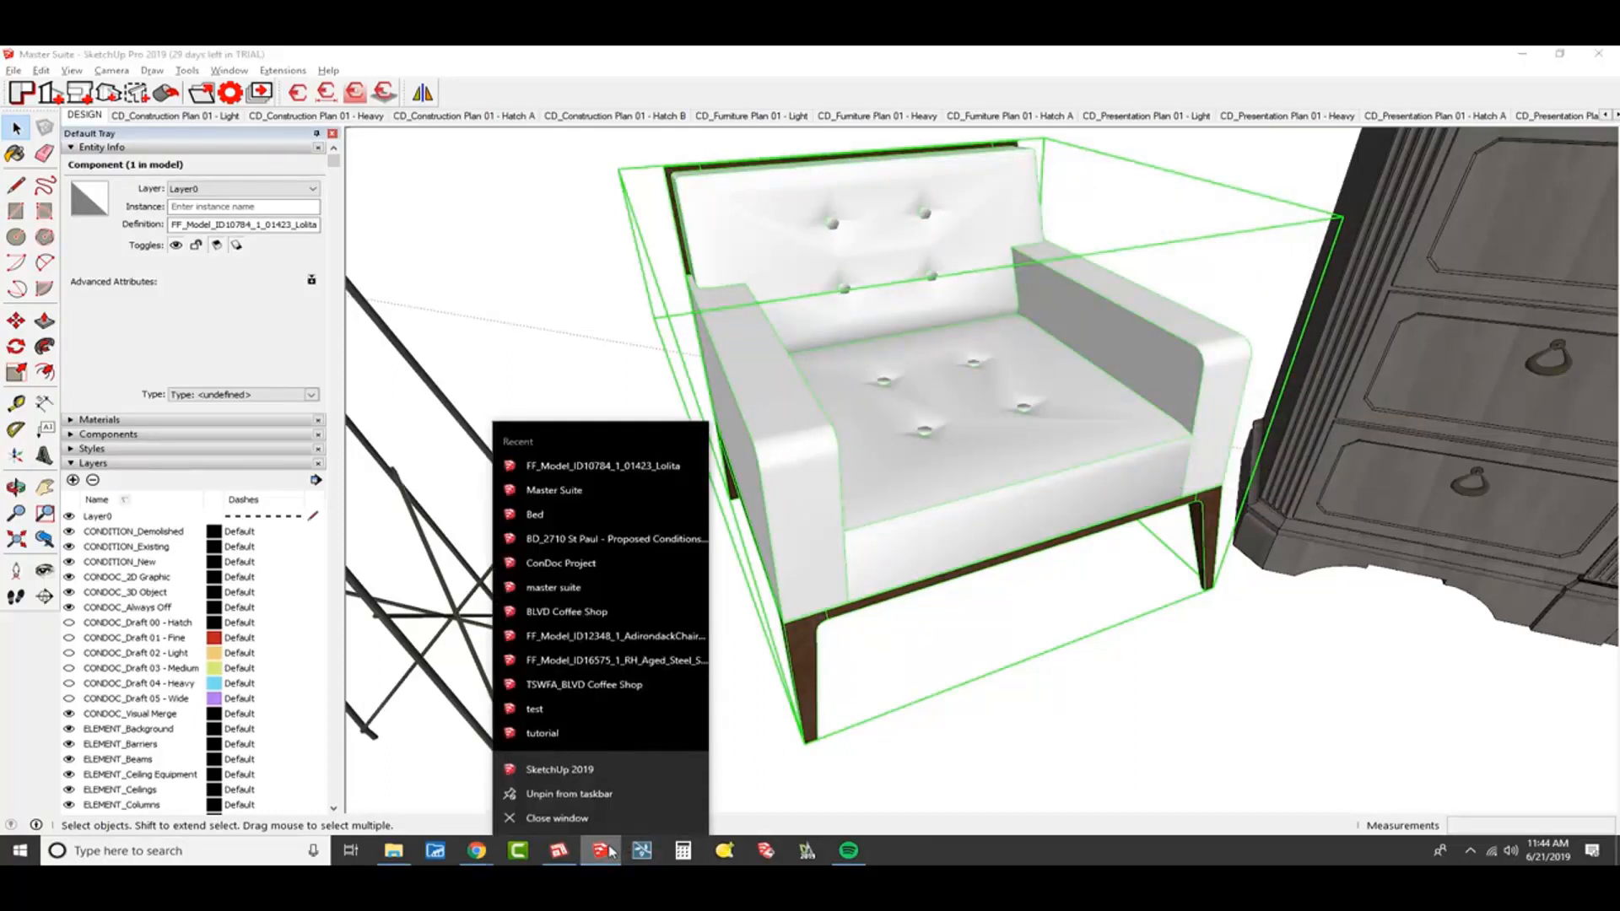
click(628, 477)
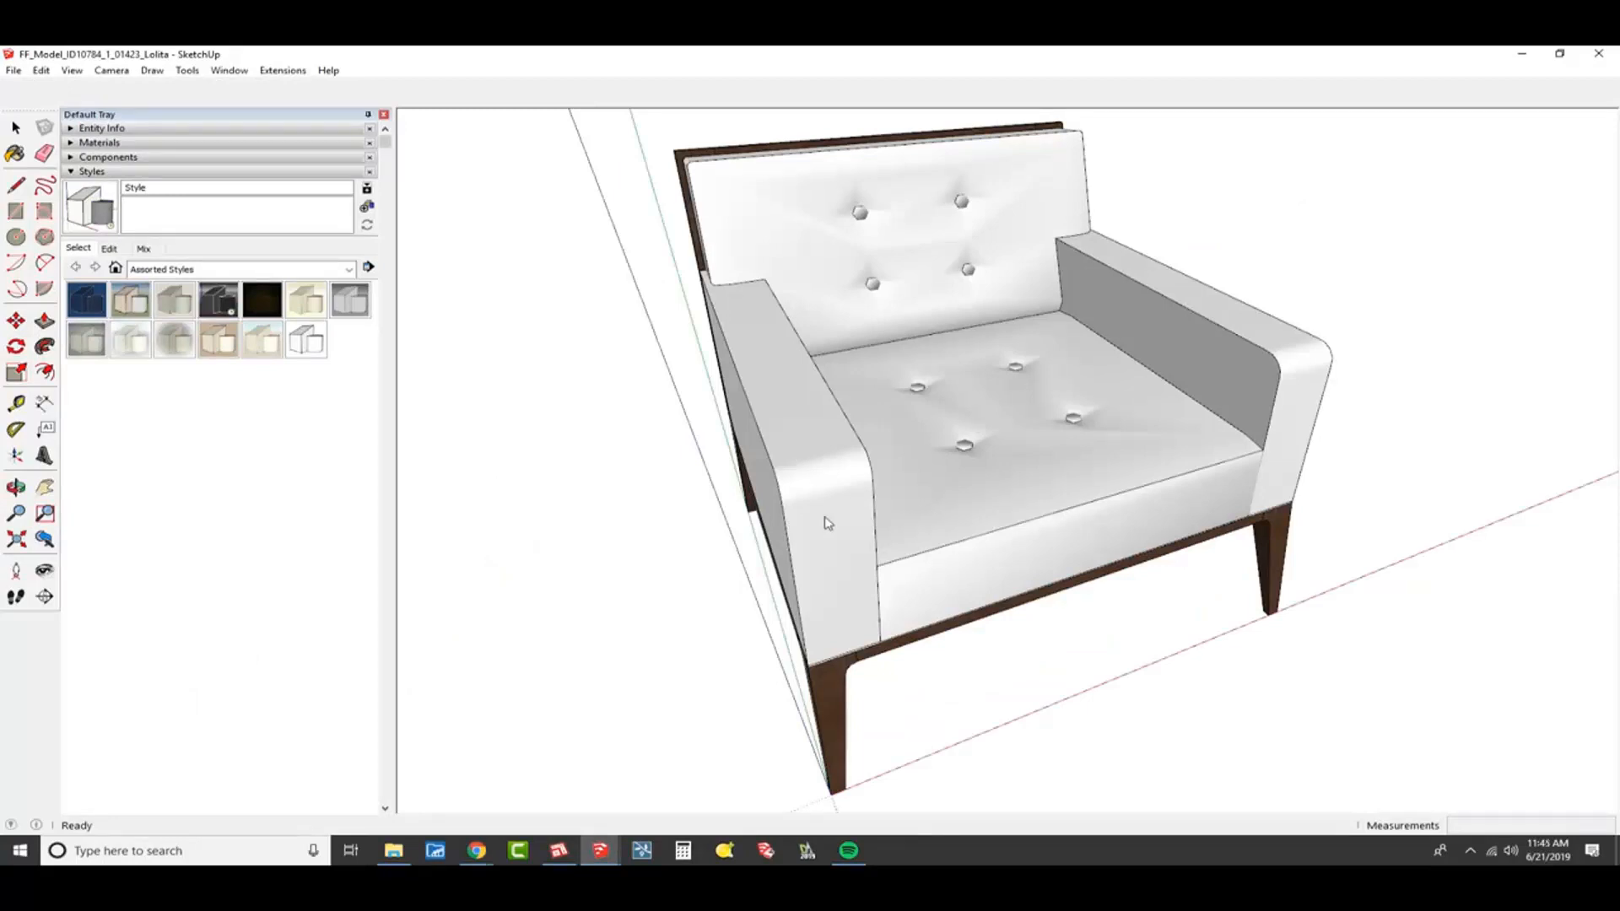
click(111, 70)
mouse_move(211, 121)
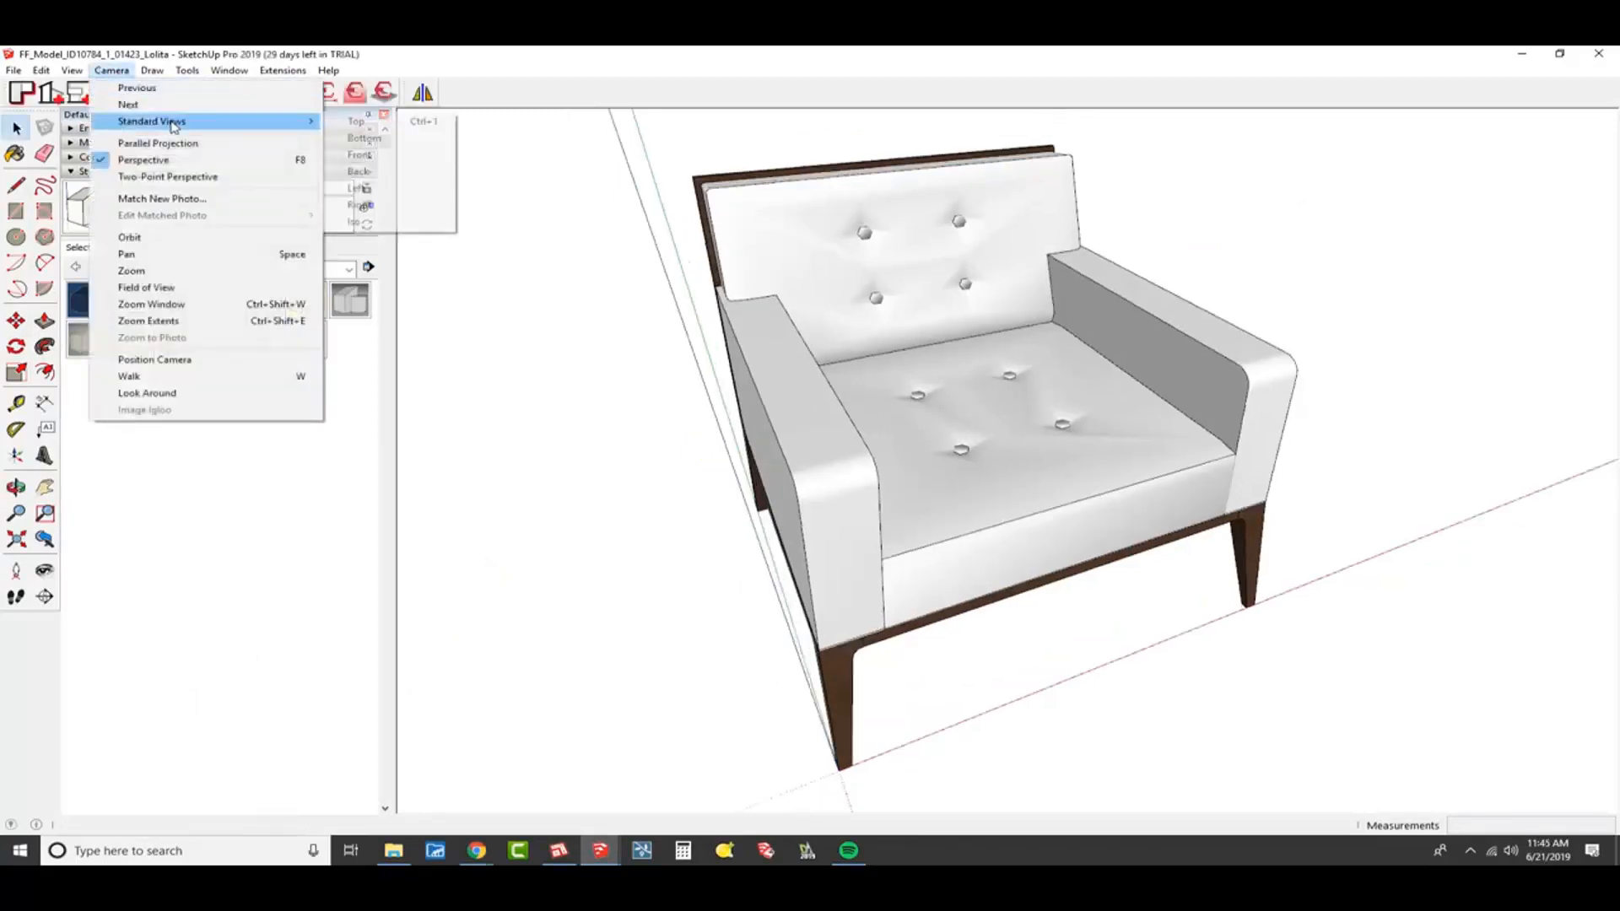
click(358, 123)
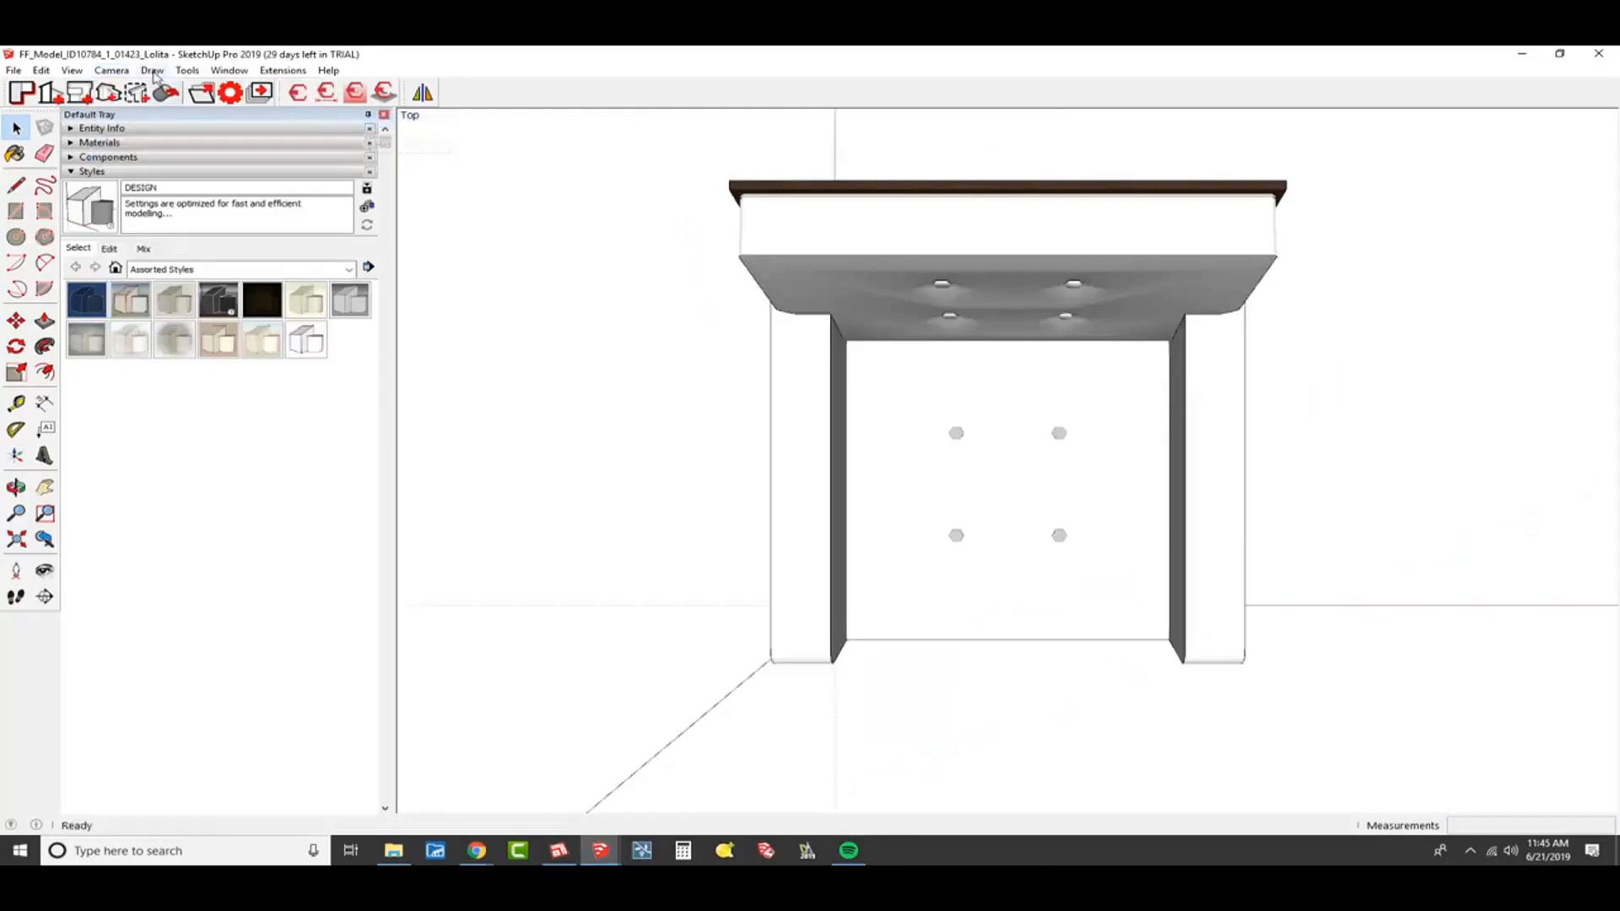
click(116, 71)
click(164, 143)
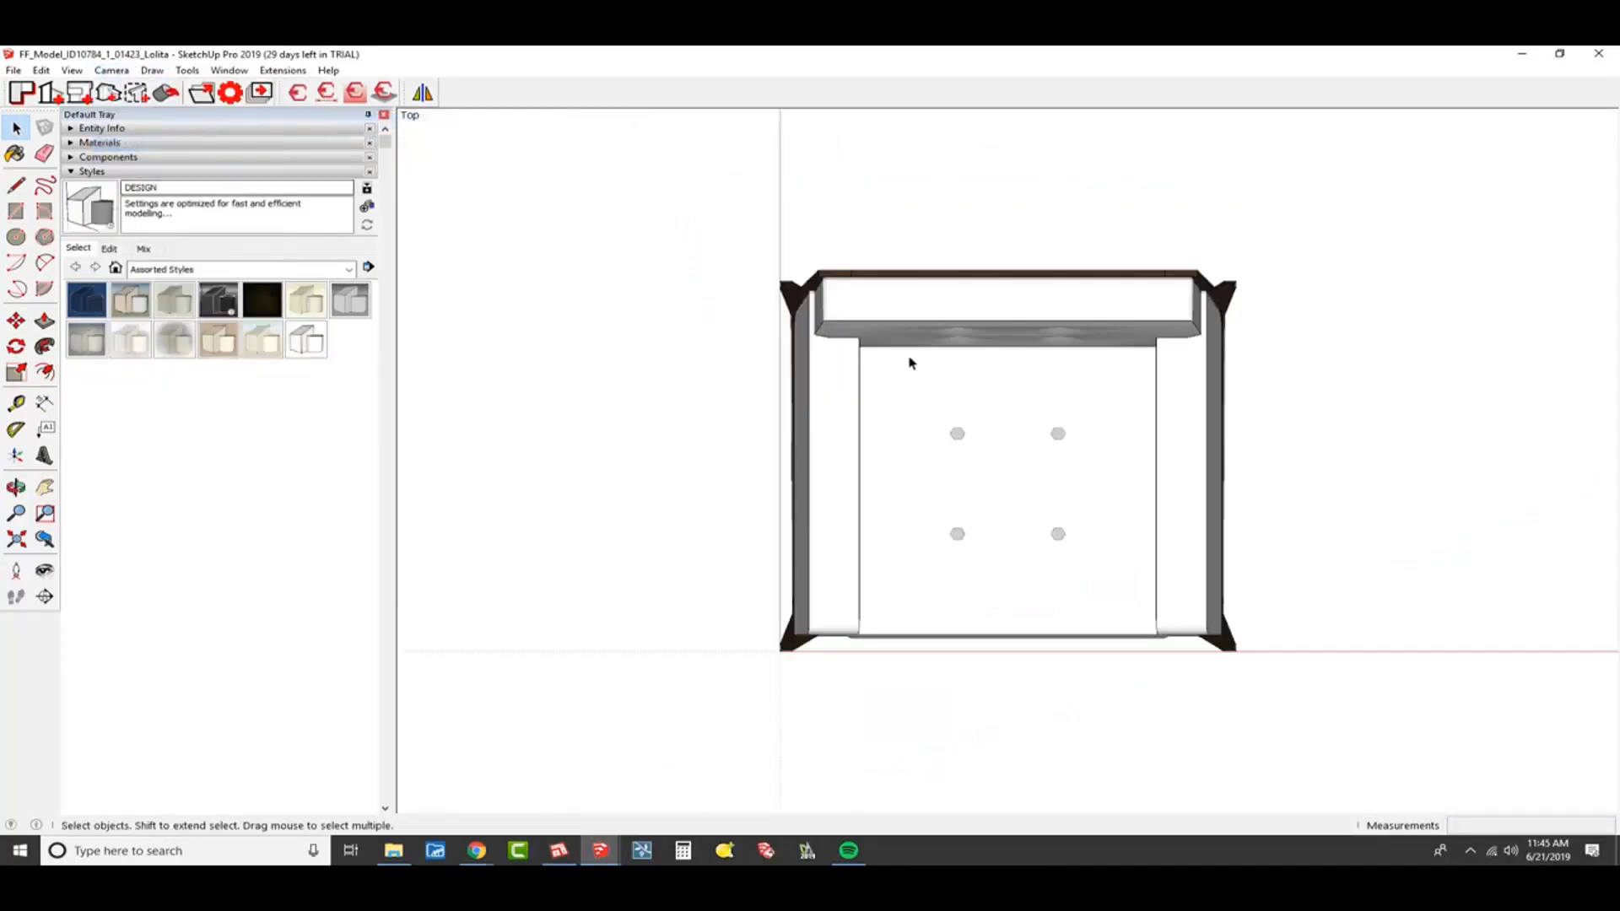
- Set up a 2D graphic export of the chair's top view as an AutoCAD DWG file in the Desktop's TEMP folder
click(19, 71)
mouse_move(51, 323)
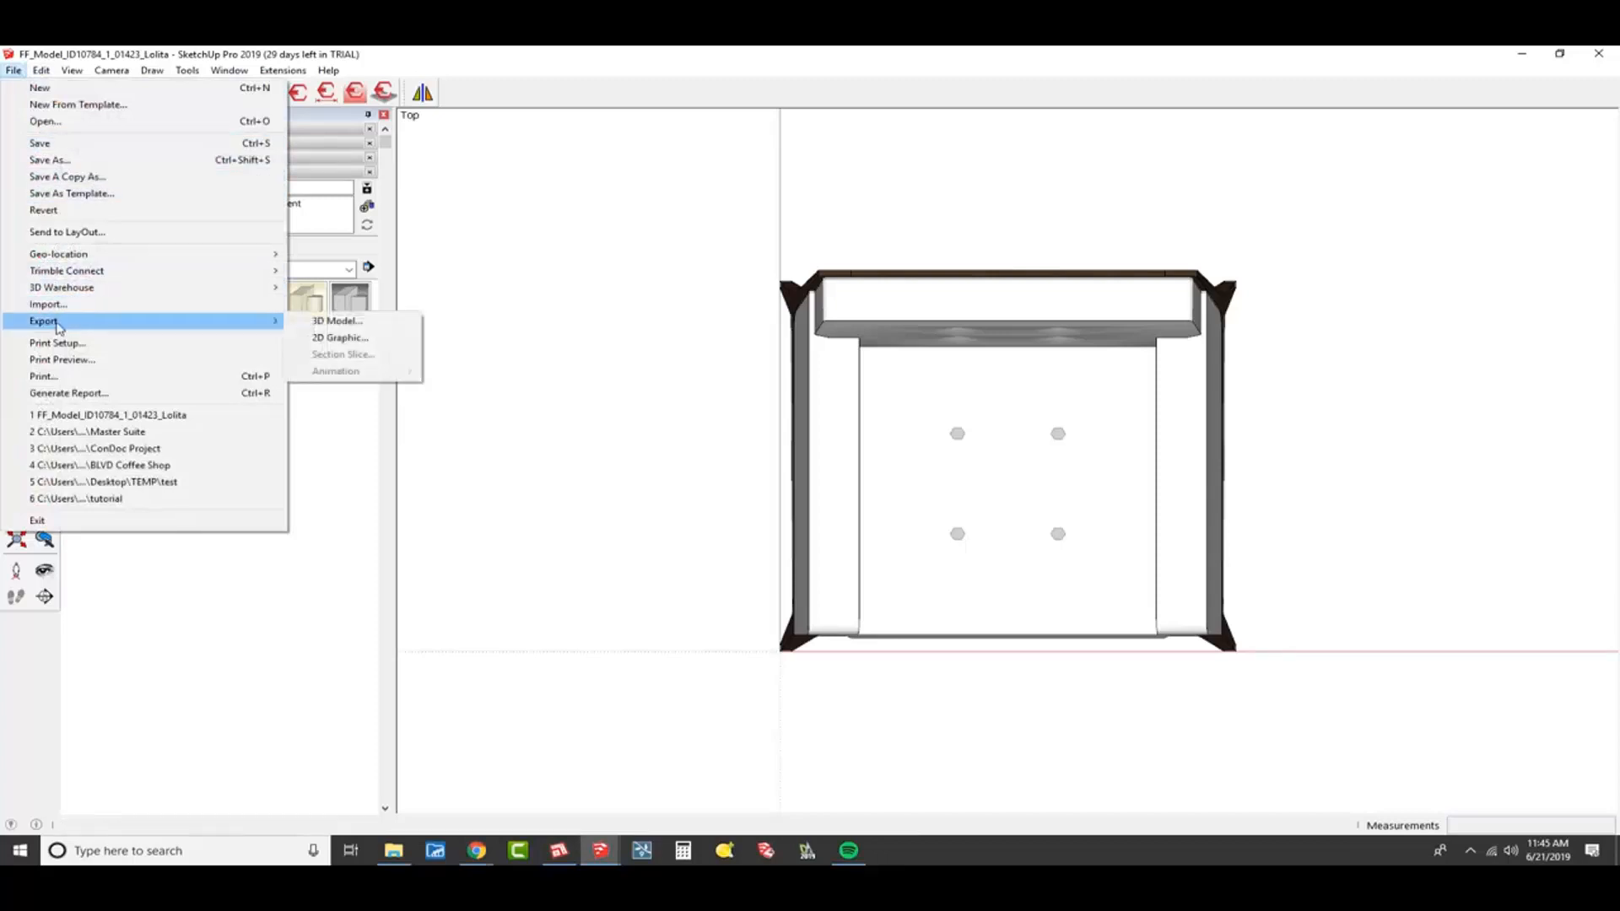
click(392, 339)
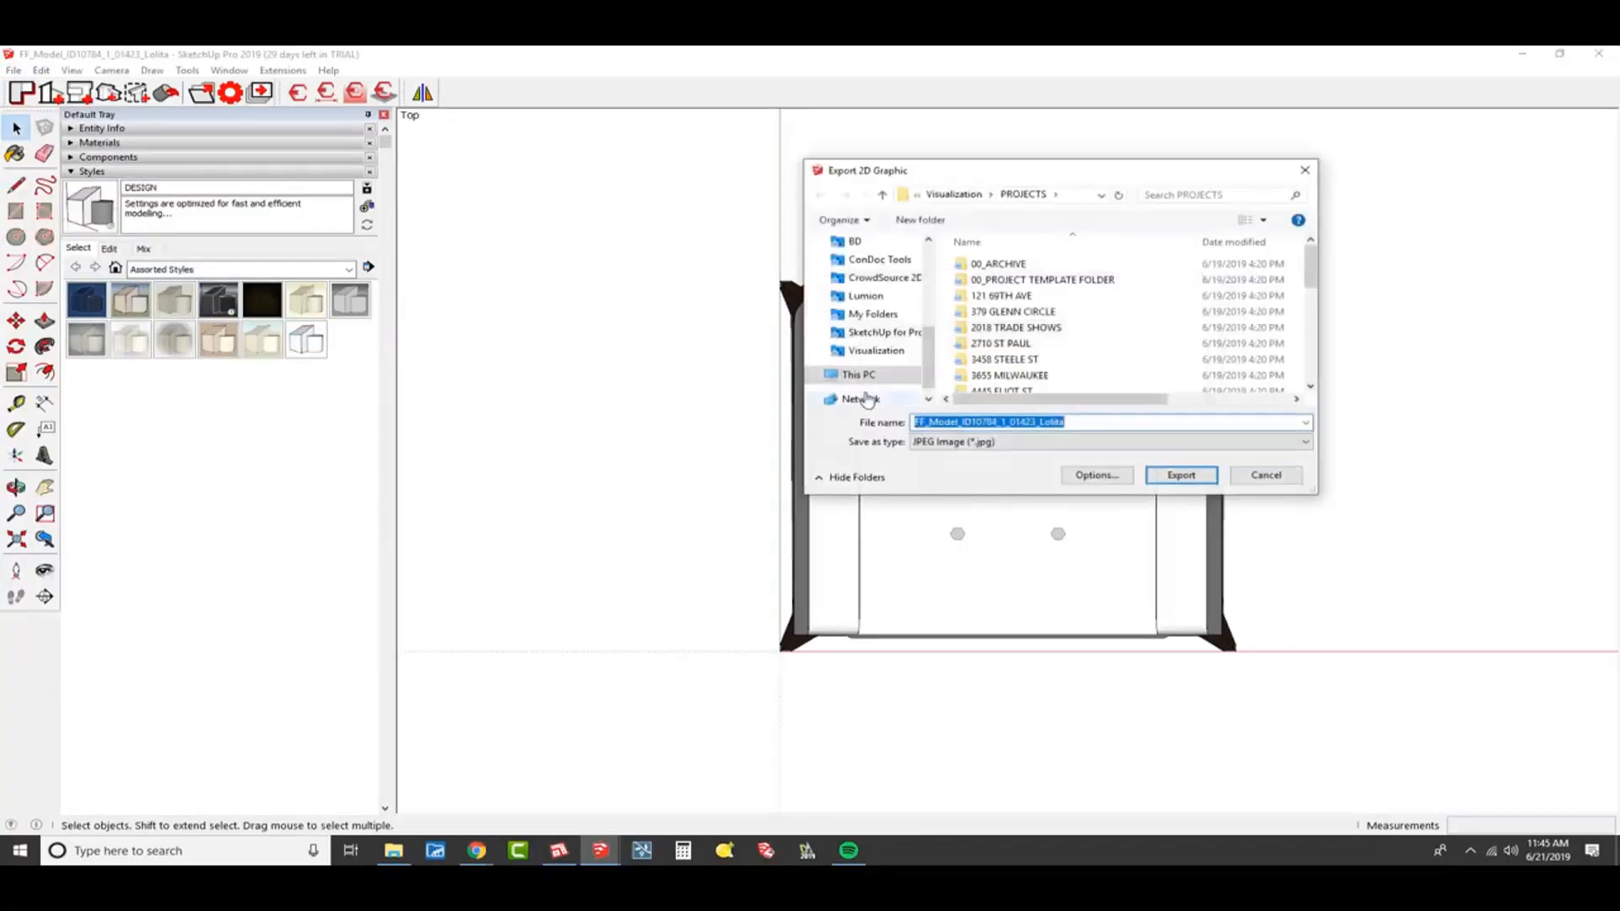
drag(987, 171, 392, 297)
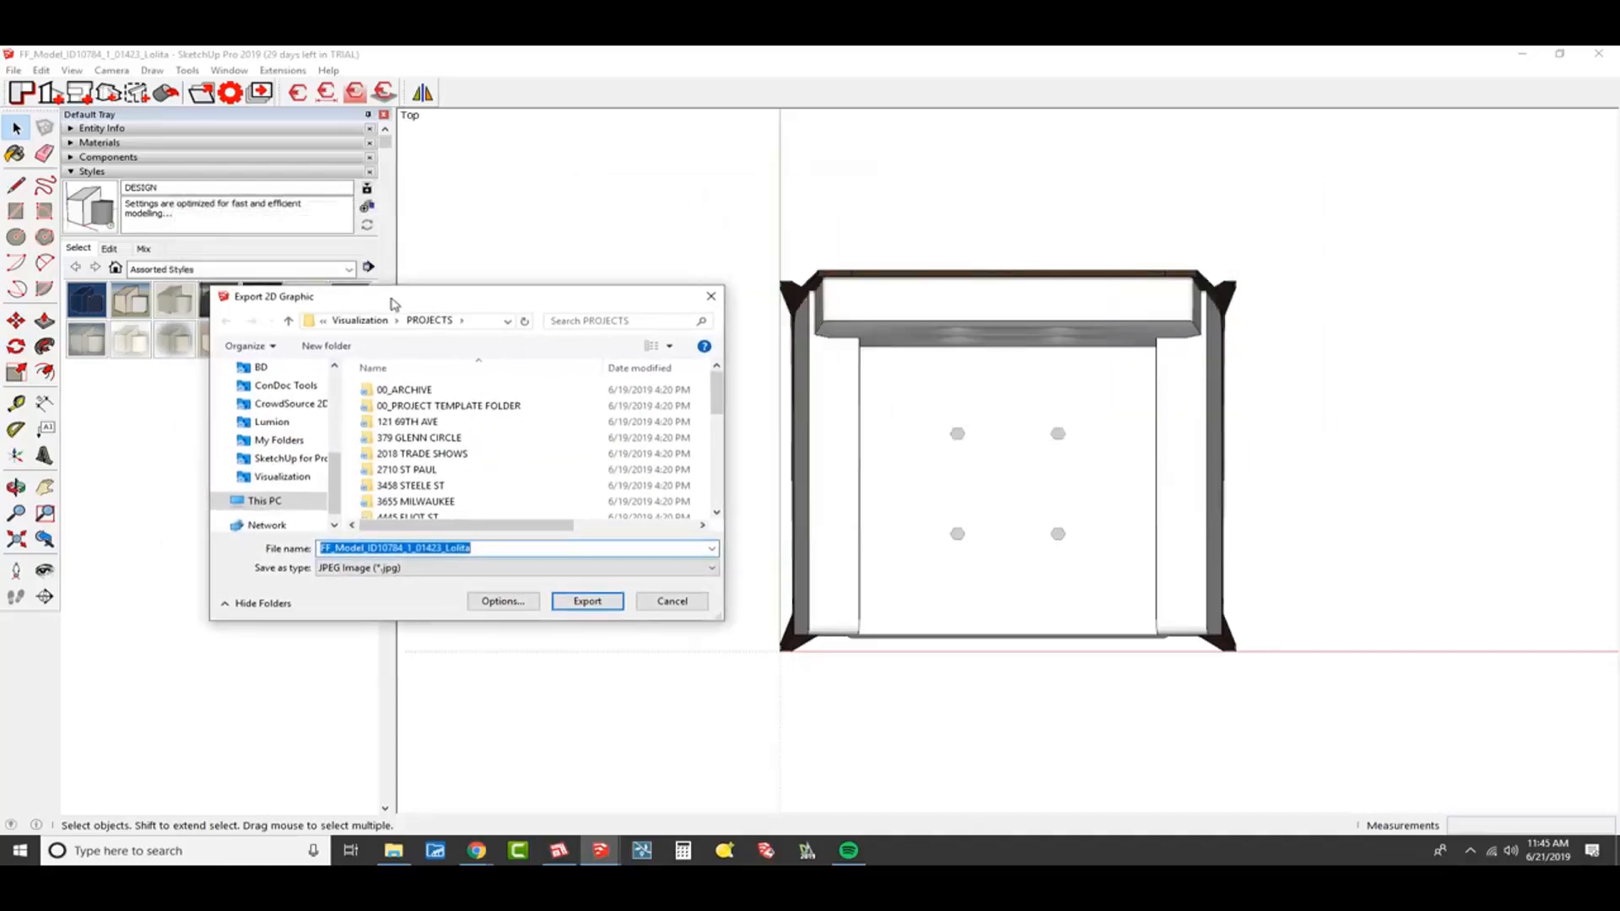
click(396, 568)
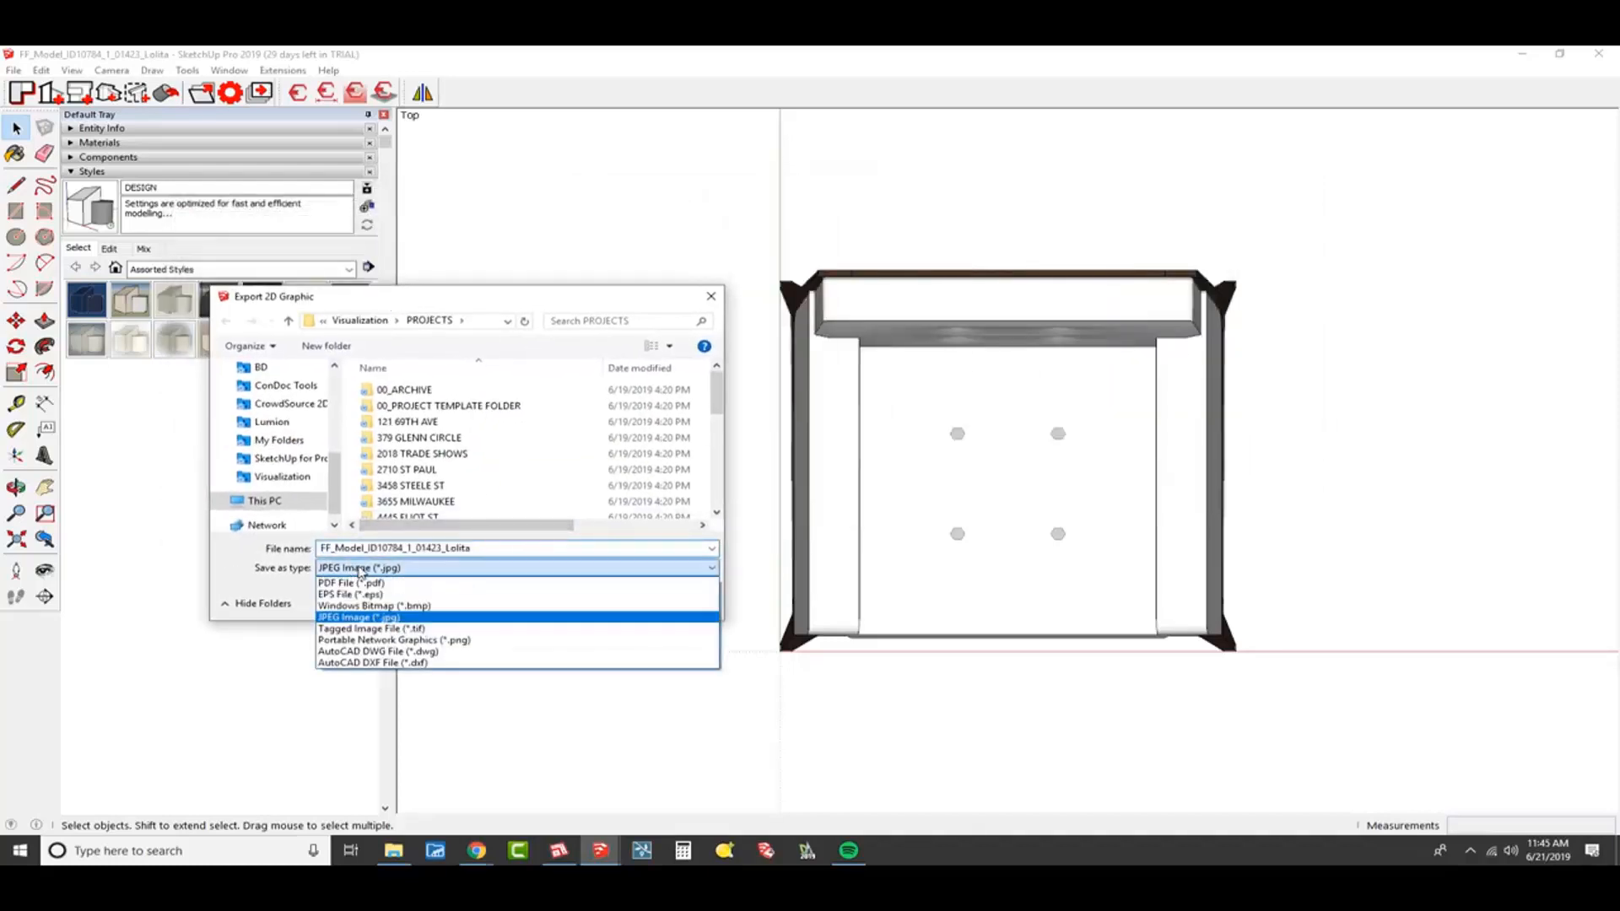
click(397, 652)
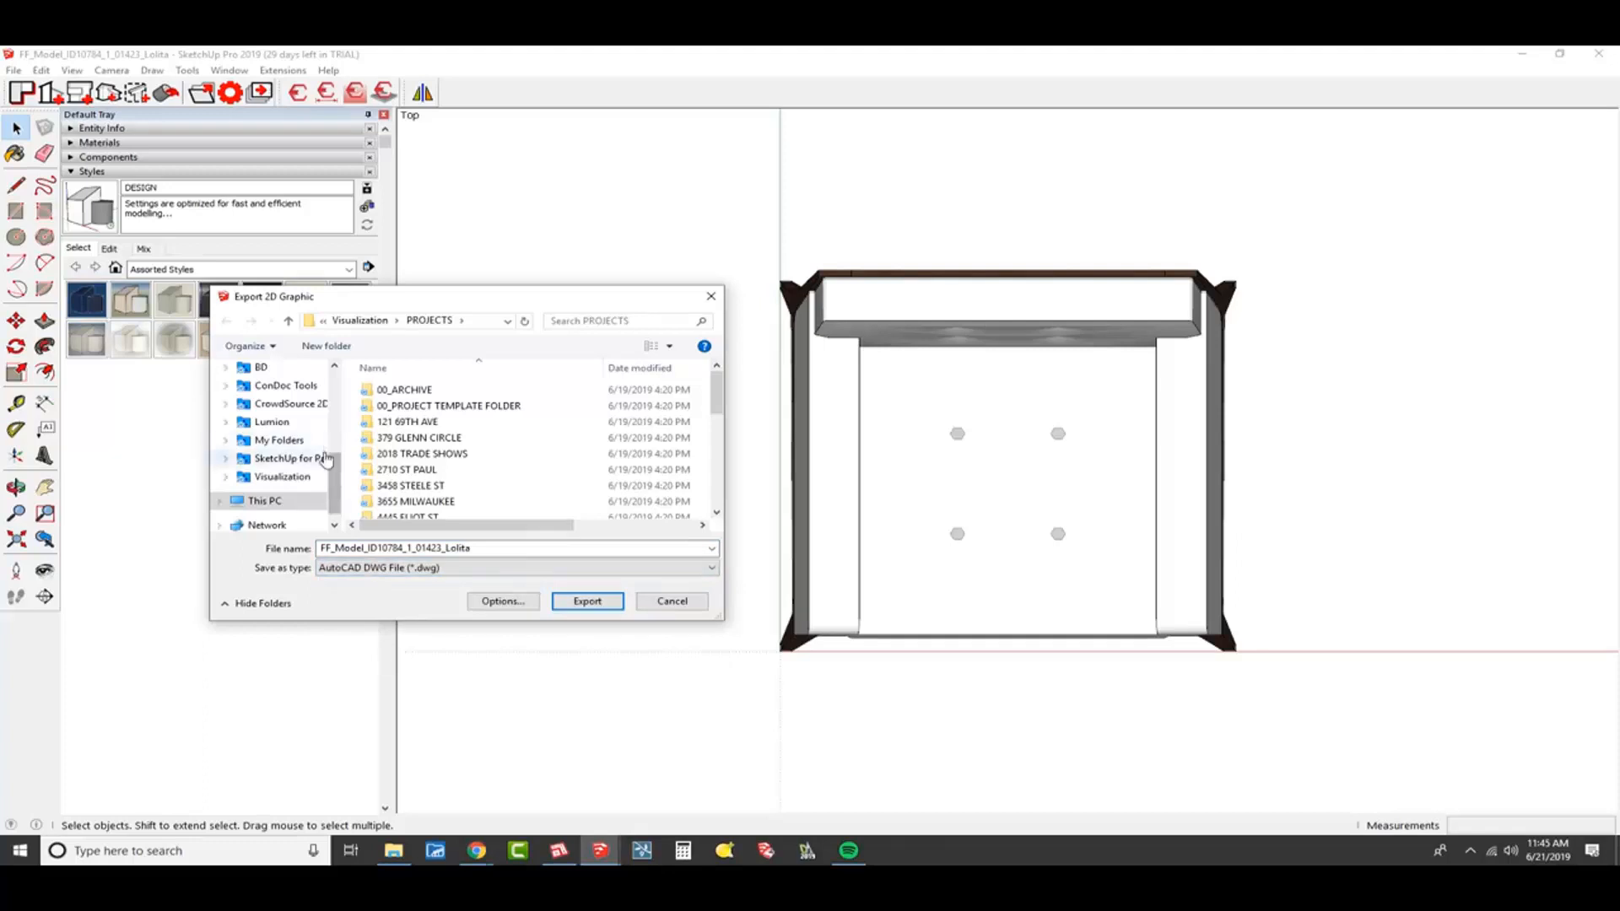
drag(333, 477, 333, 397)
click(273, 397)
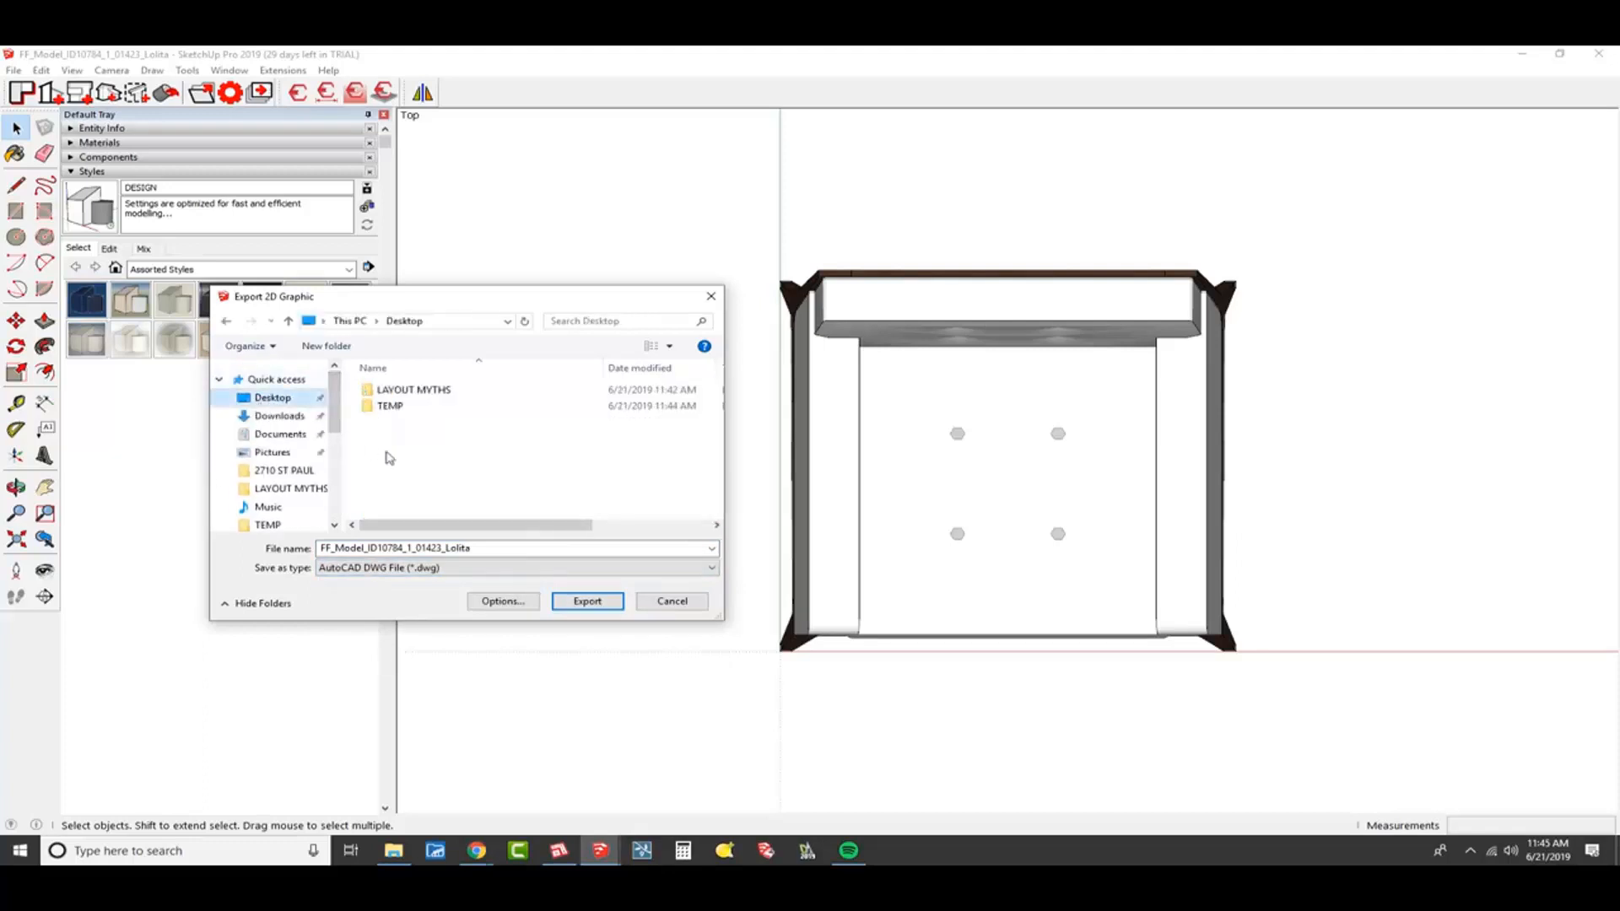
double_click(413, 412)
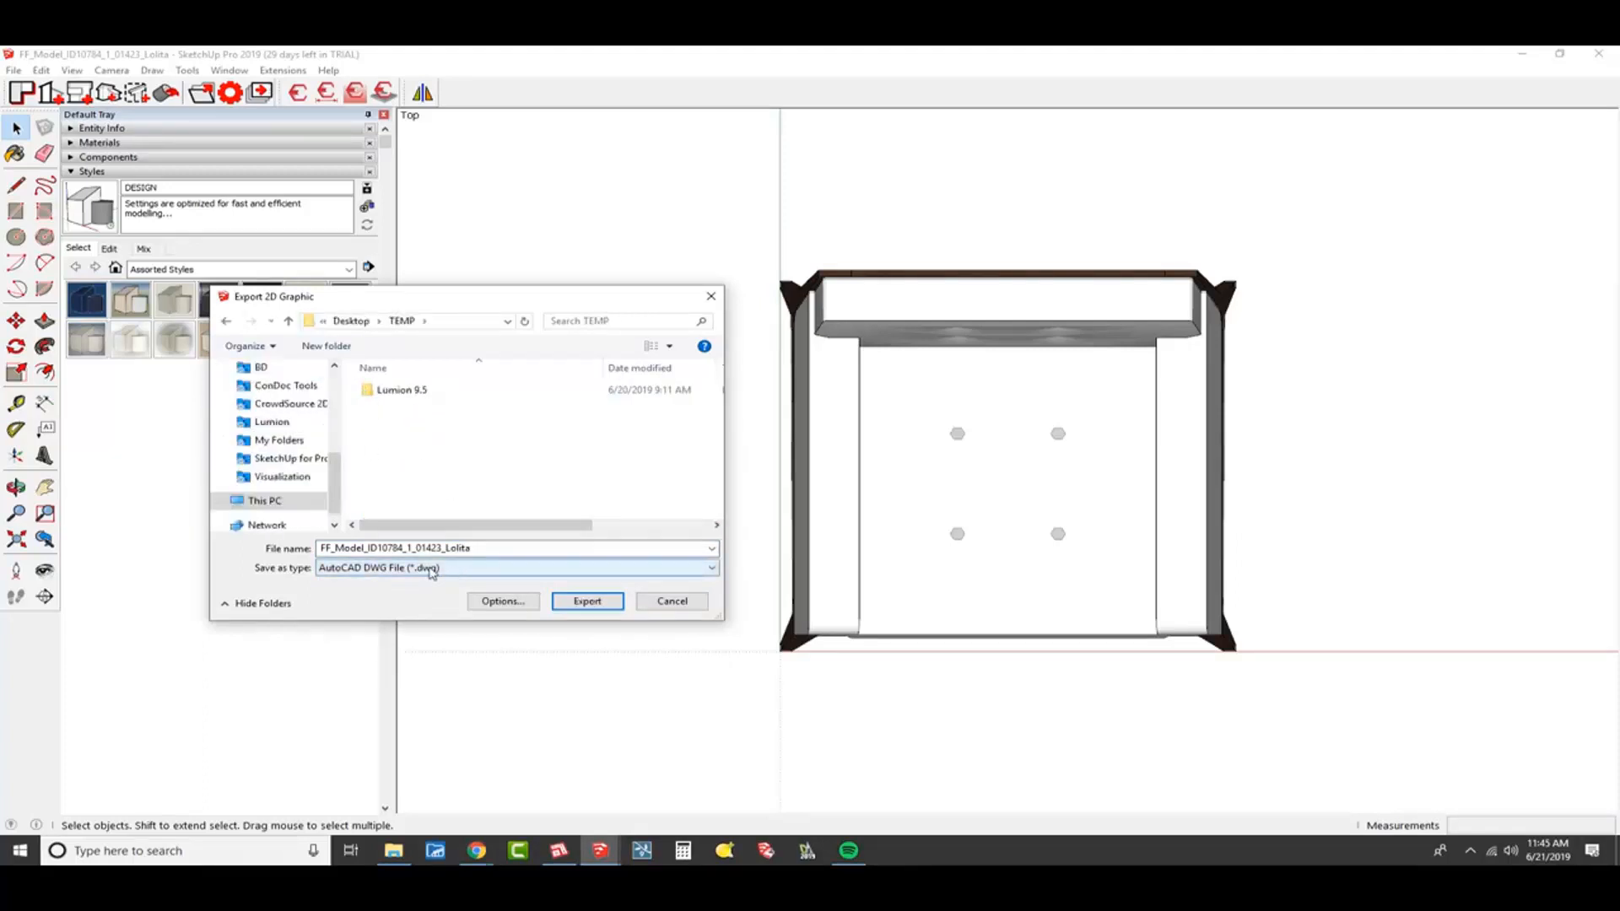
- Set the DWG export options to AutoCAD 2000 with extension lines off, and export the chair's top view
click(525, 602)
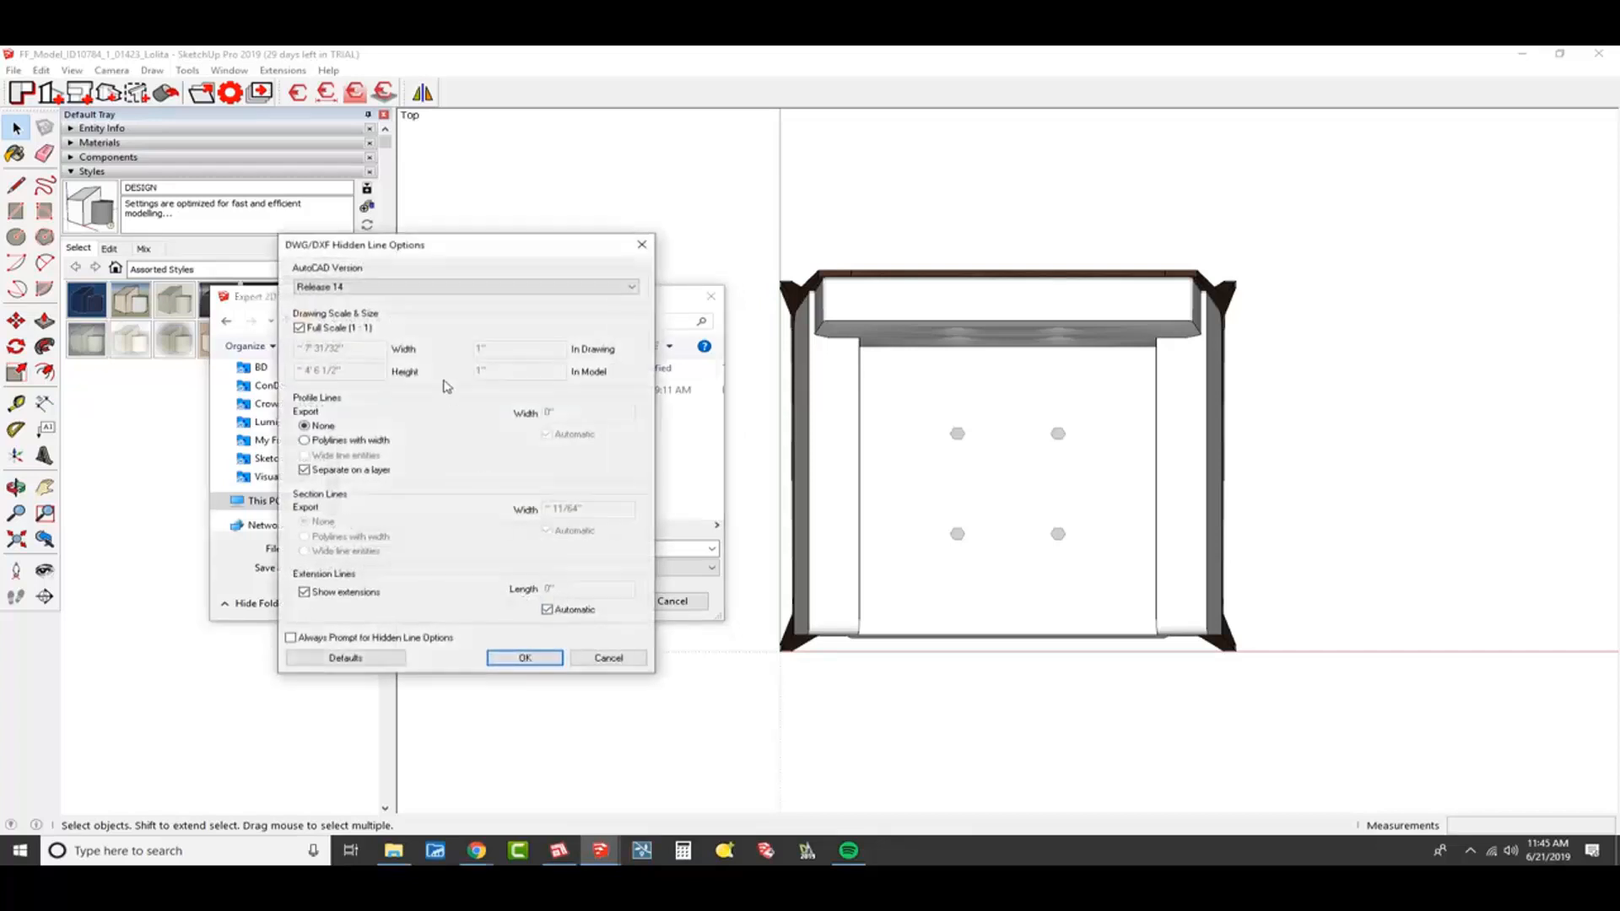
click(430, 289)
click(427, 312)
click(355, 595)
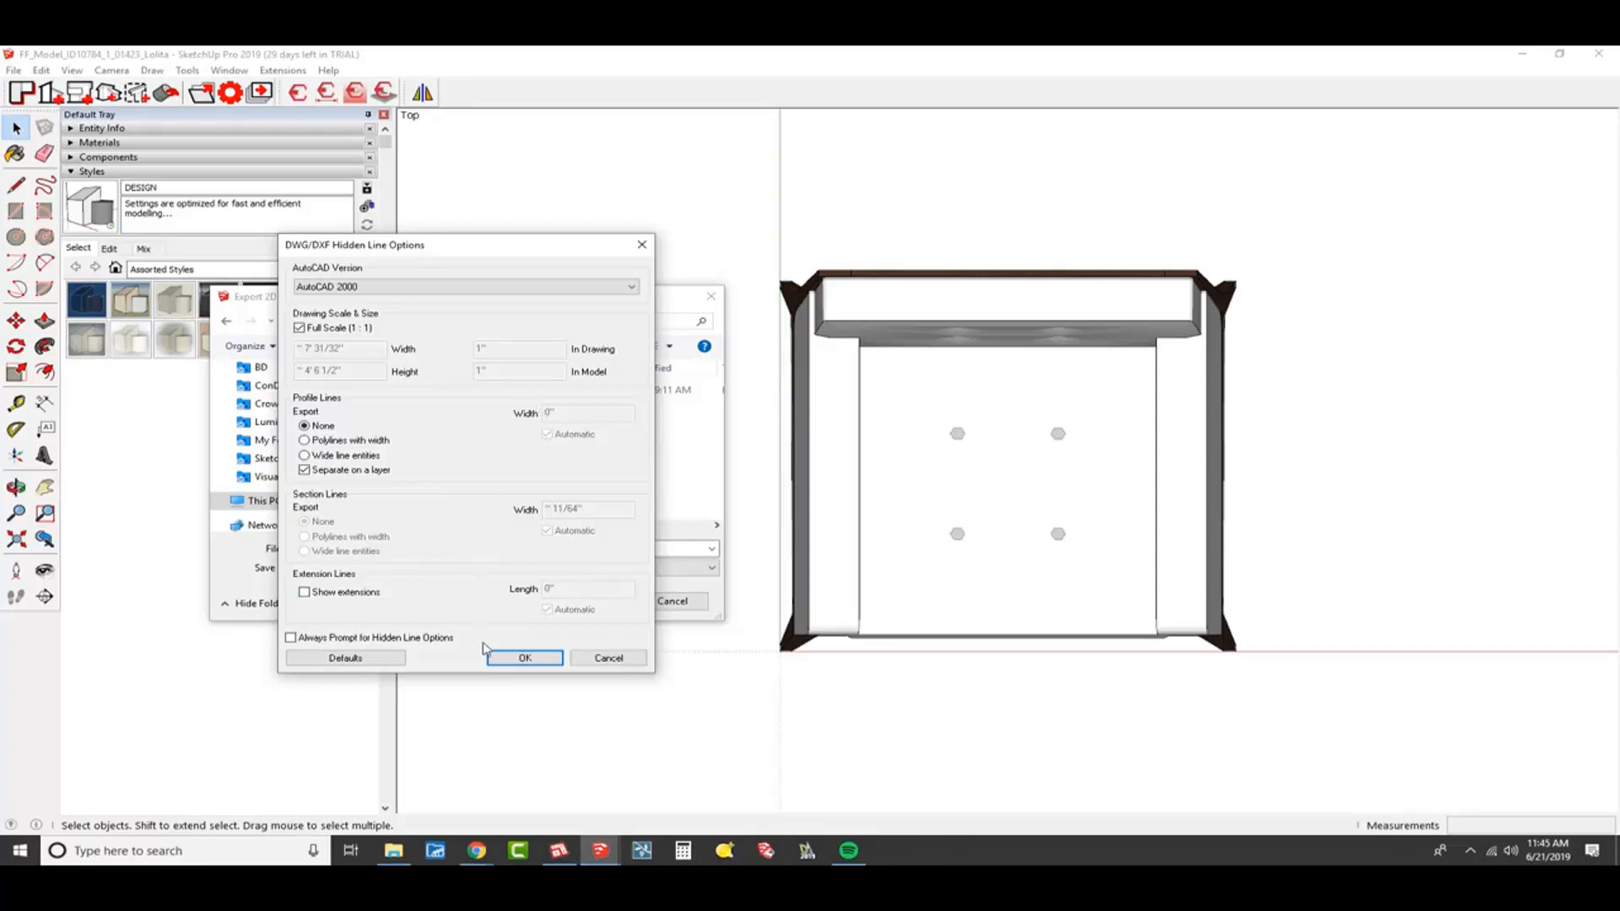
click(504, 660)
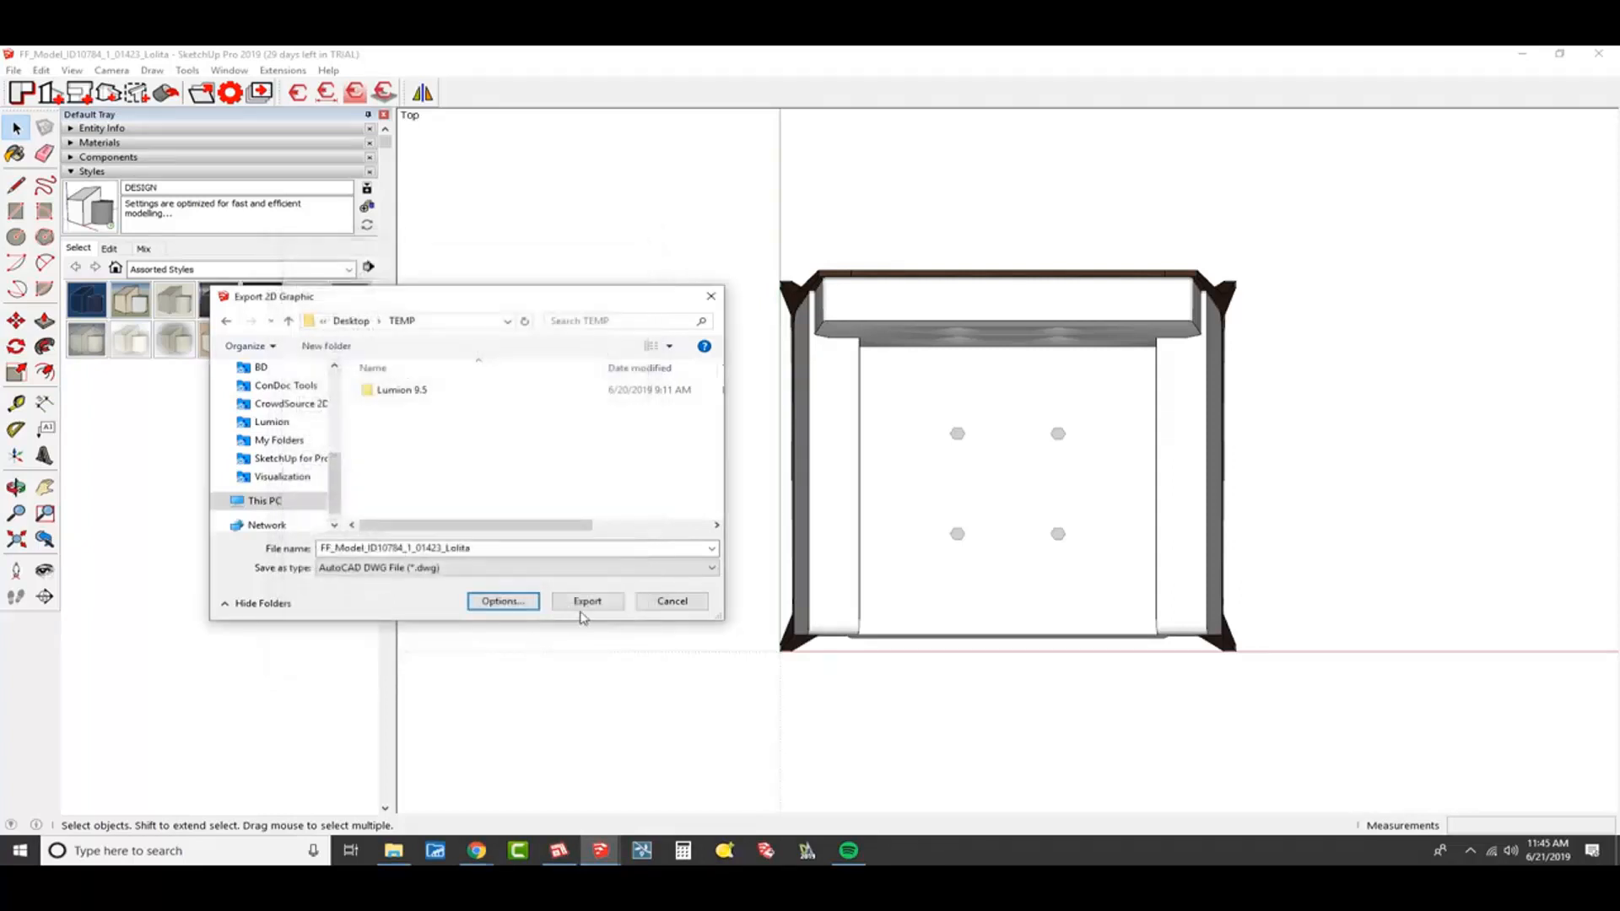
click(588, 602)
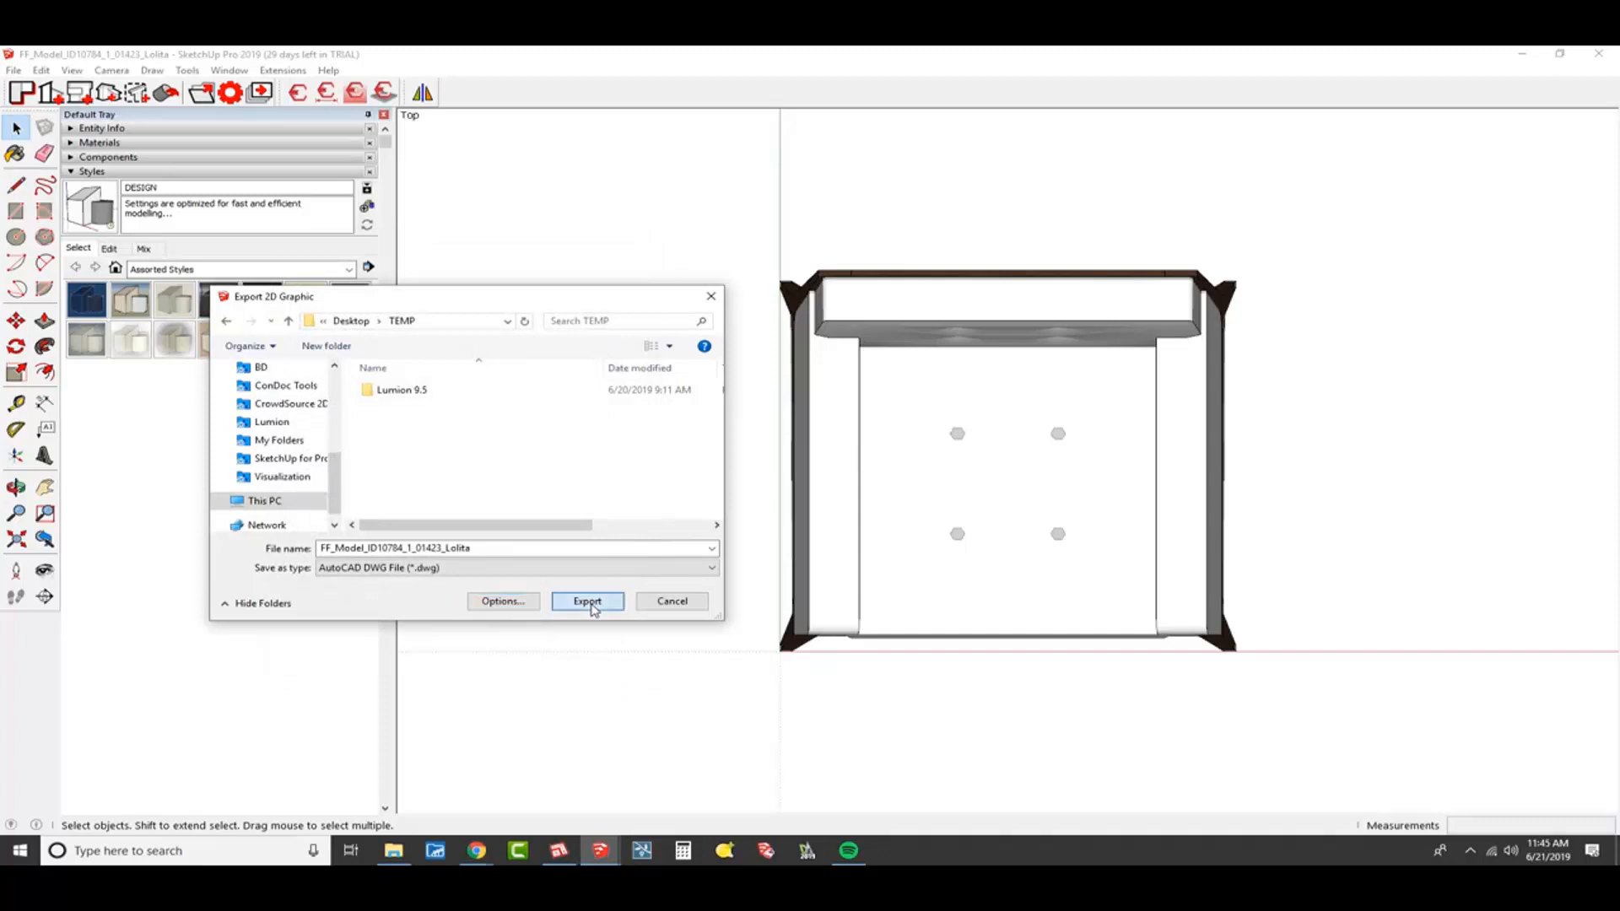
- Import the FF_Model_ID10784_1_01423_Lolita DWG from the TEMP folder into the chair model
click(14, 70)
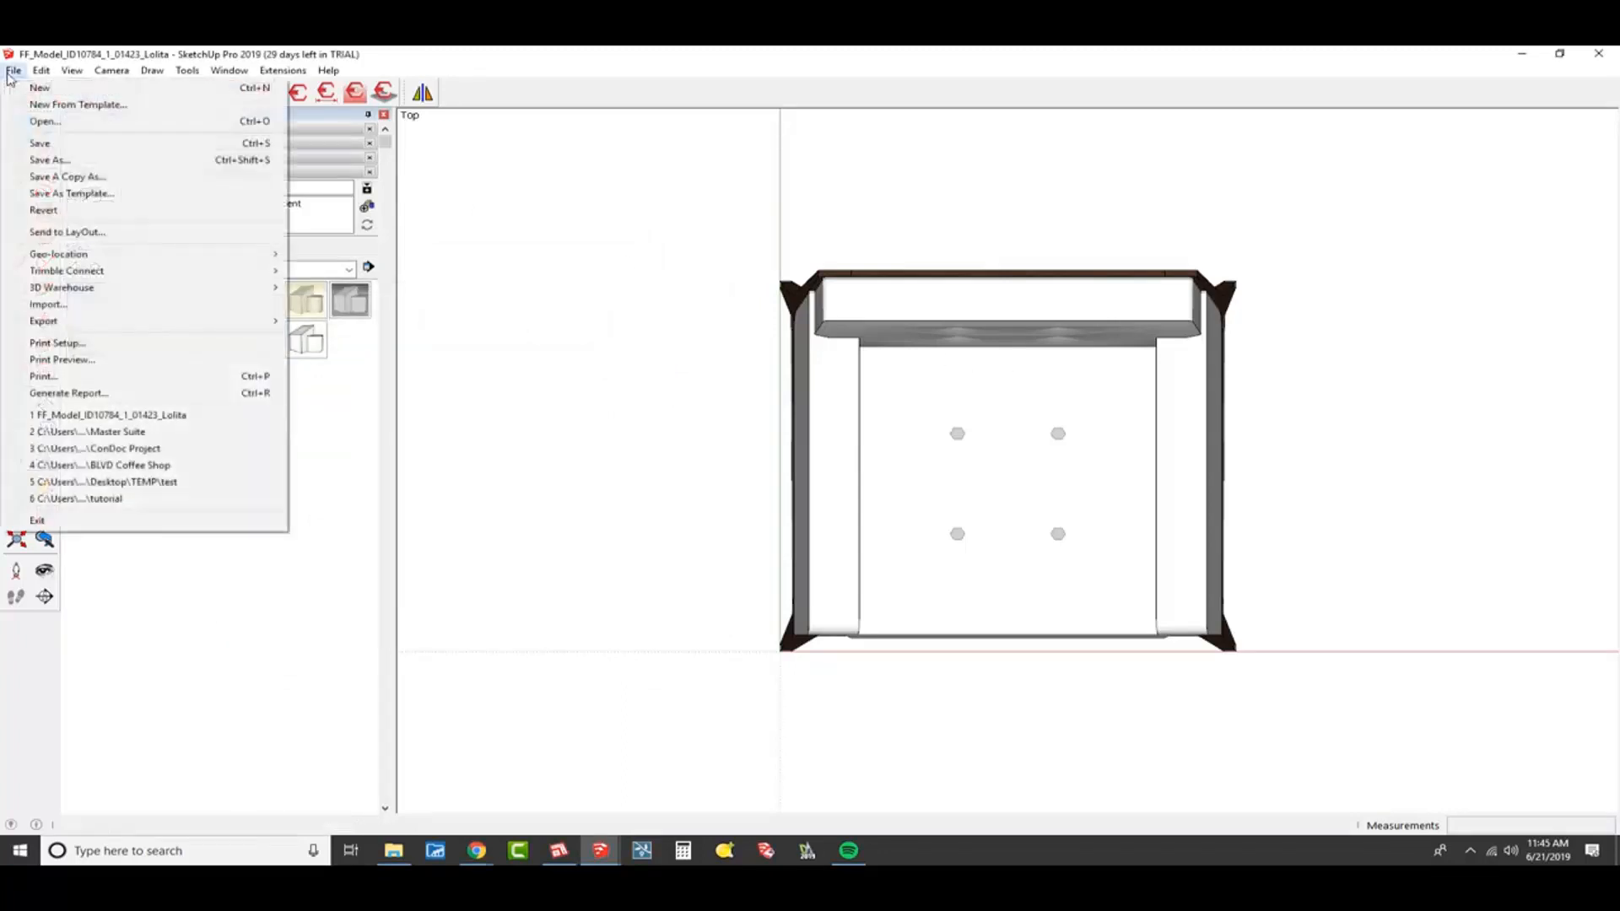
click(92, 305)
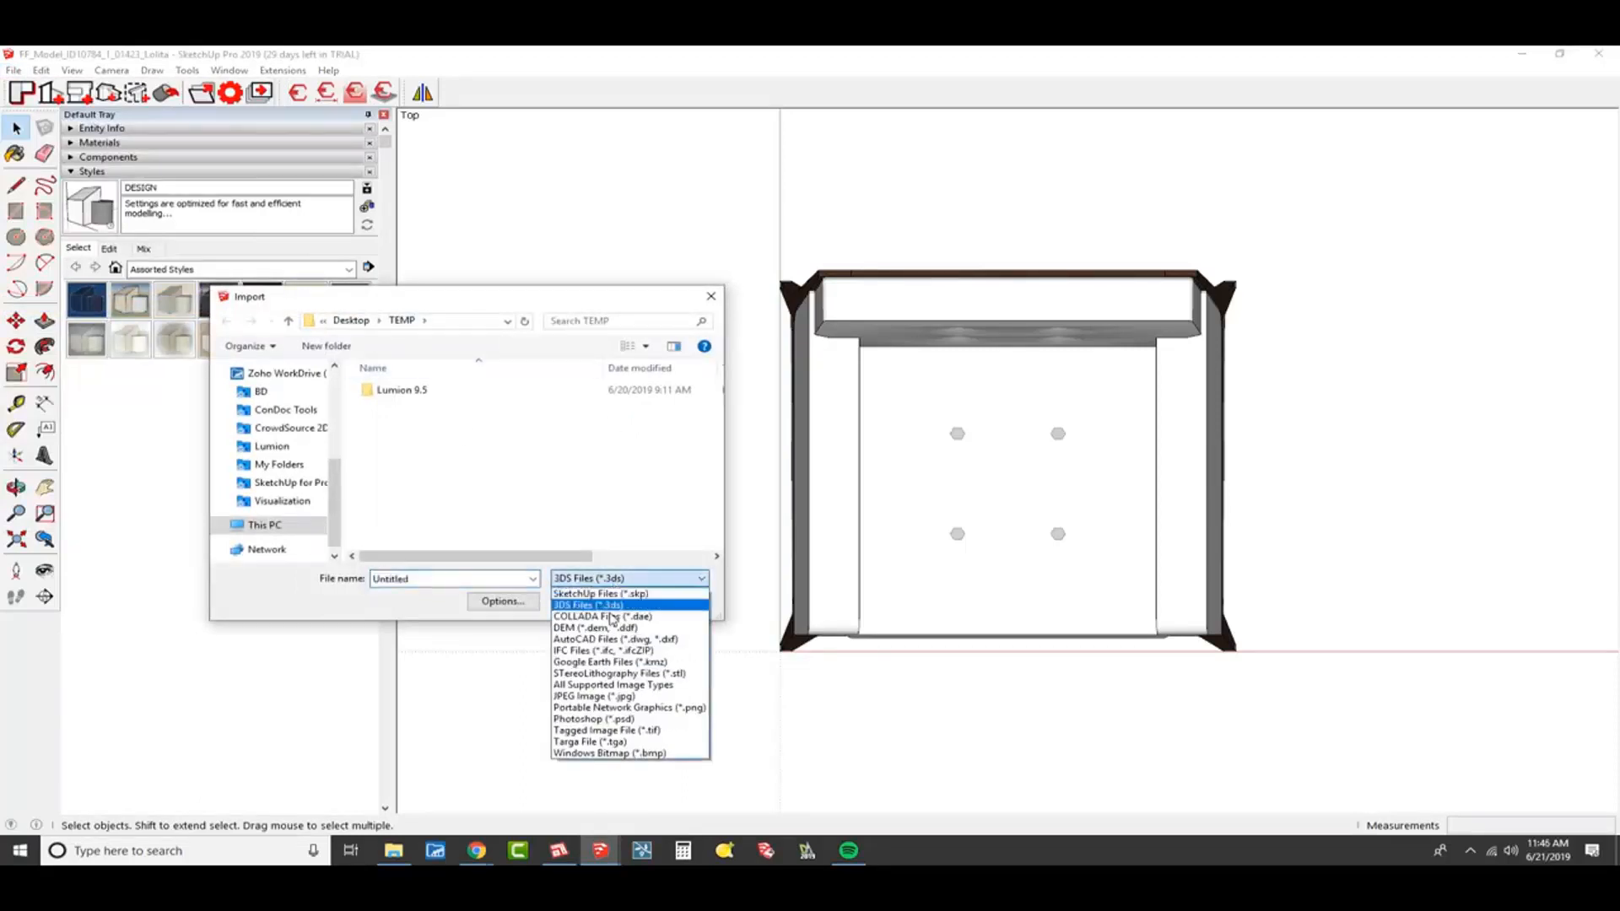
click(609, 640)
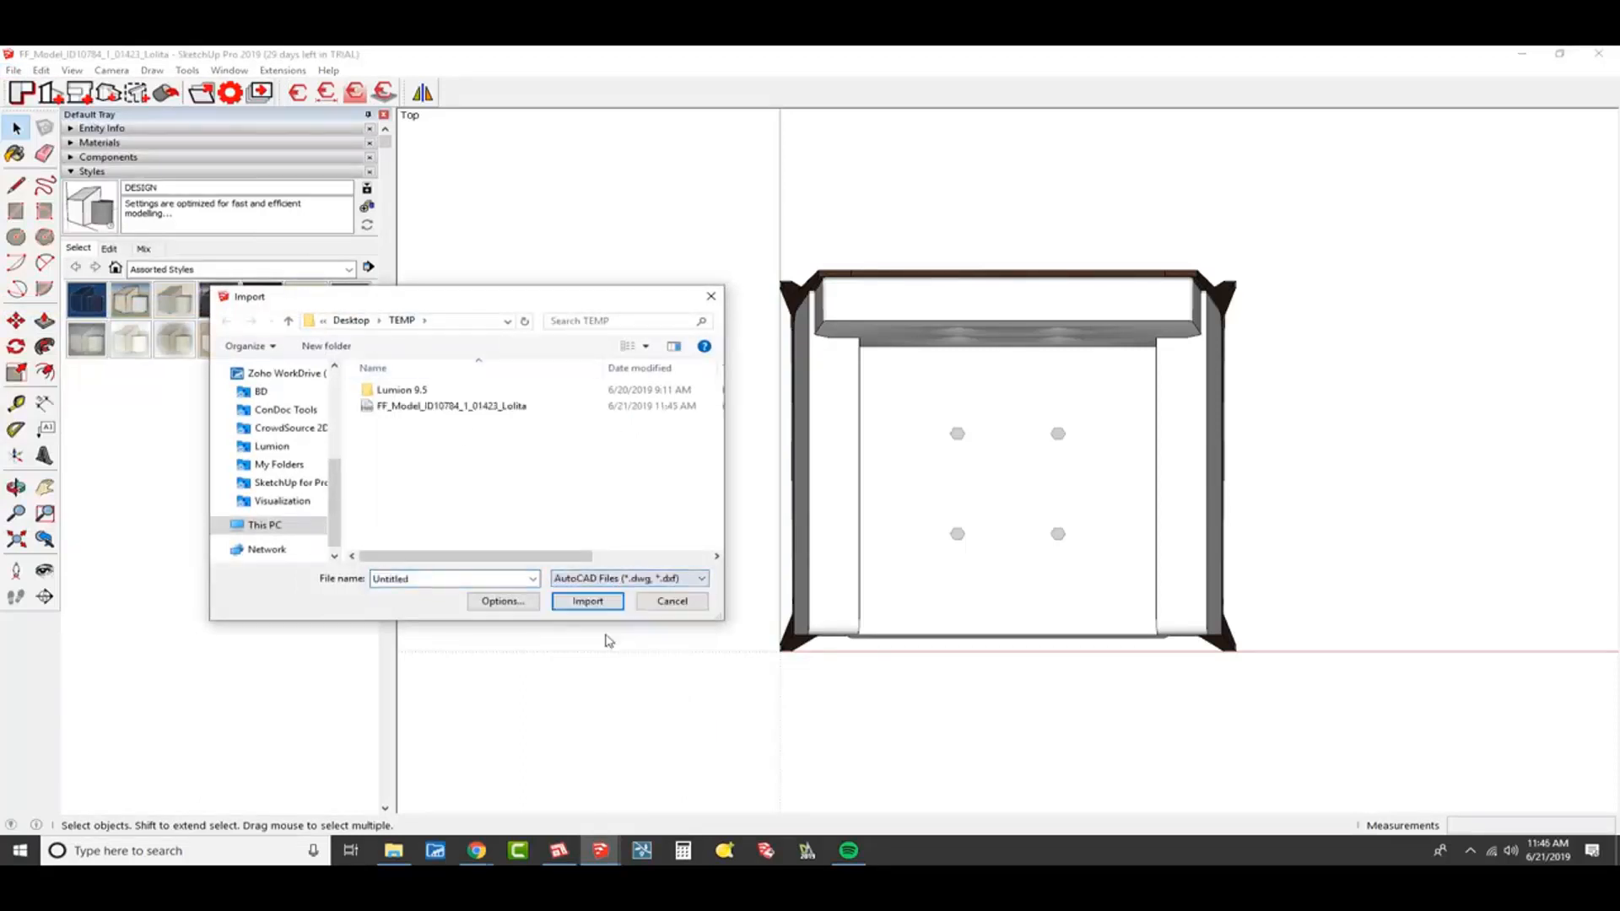
click(493, 407)
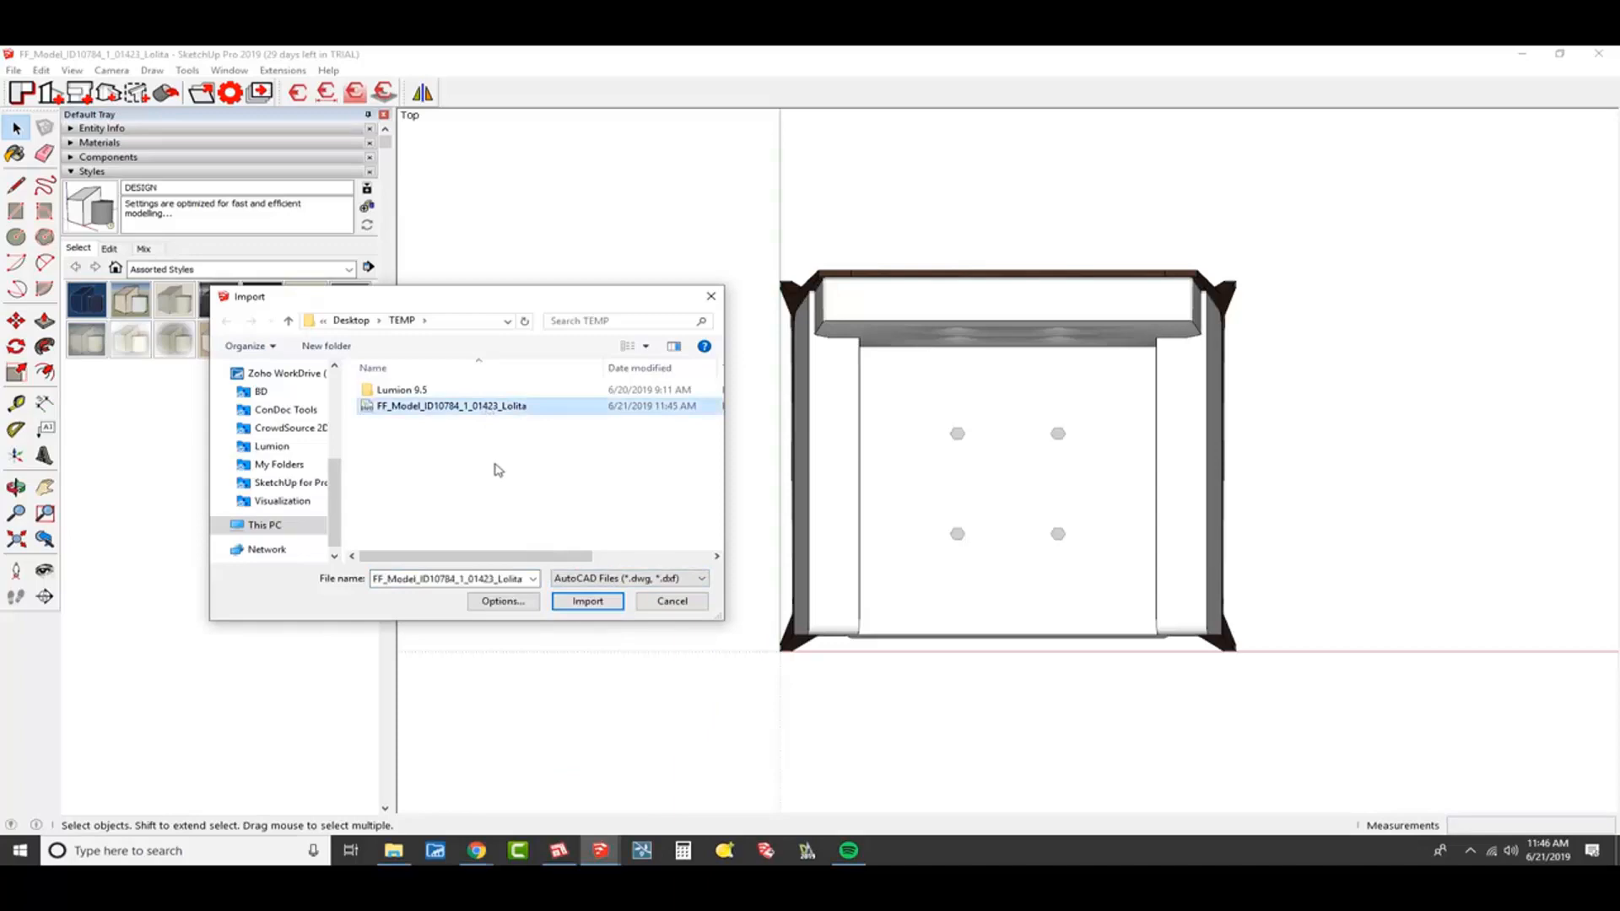
click(587, 602)
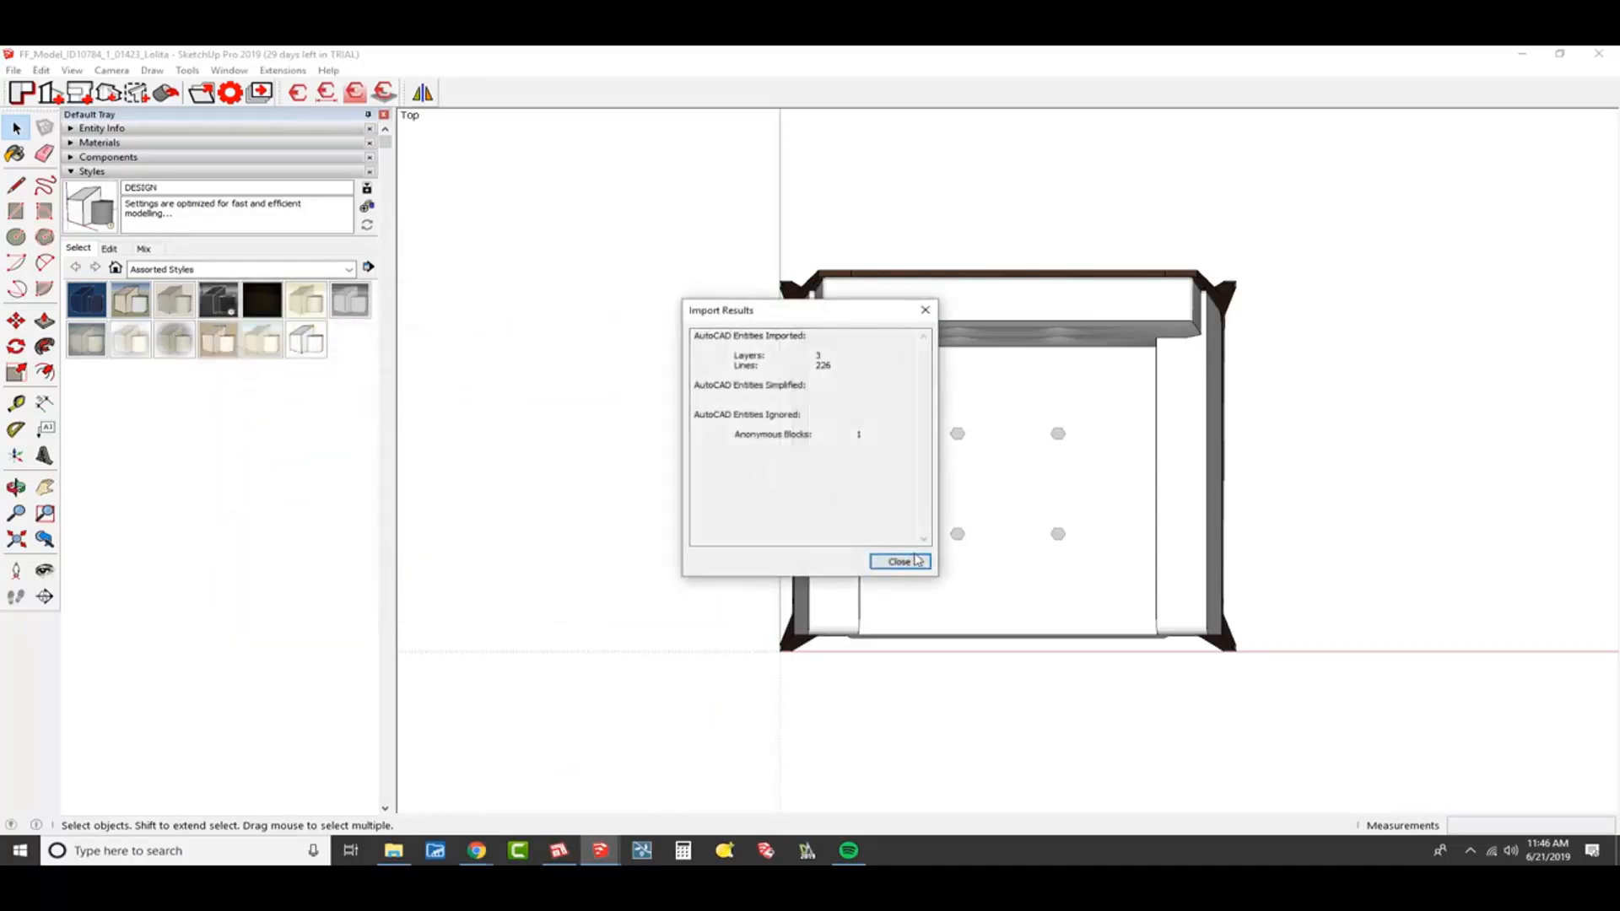
key(Return)
- Inspect the imported linework beneath the chair and open it for editing
middle_drag(983, 480, 1159, 258)
scroll(1154, 256, down, 2)
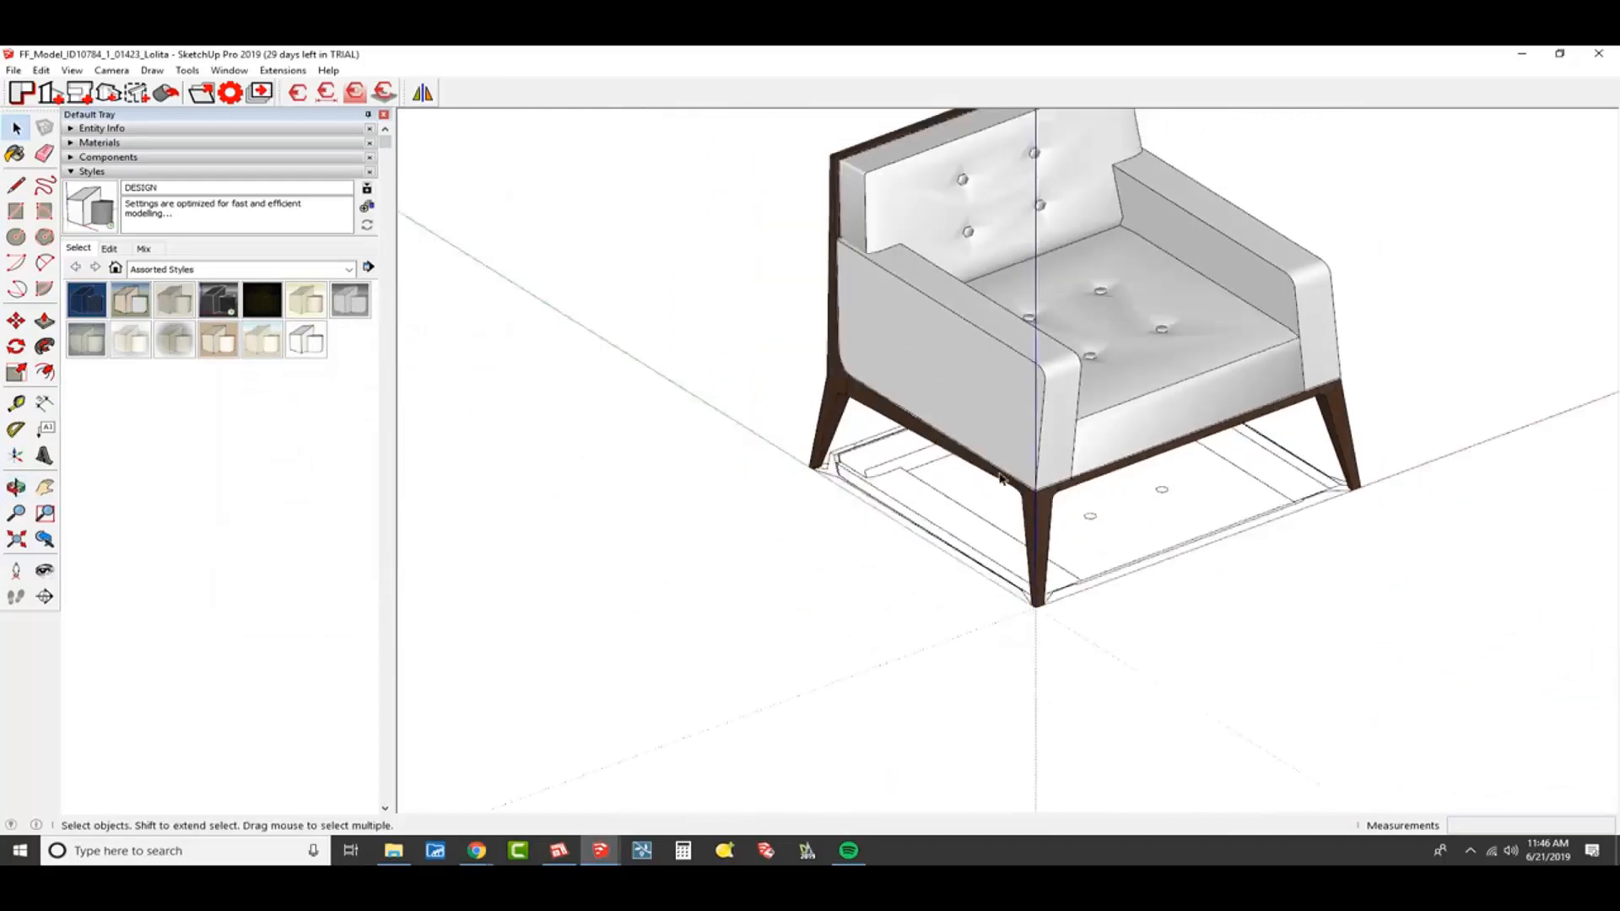
middle_drag(917, 468, 958, 561)
middle_drag(1054, 623, 1113, 530)
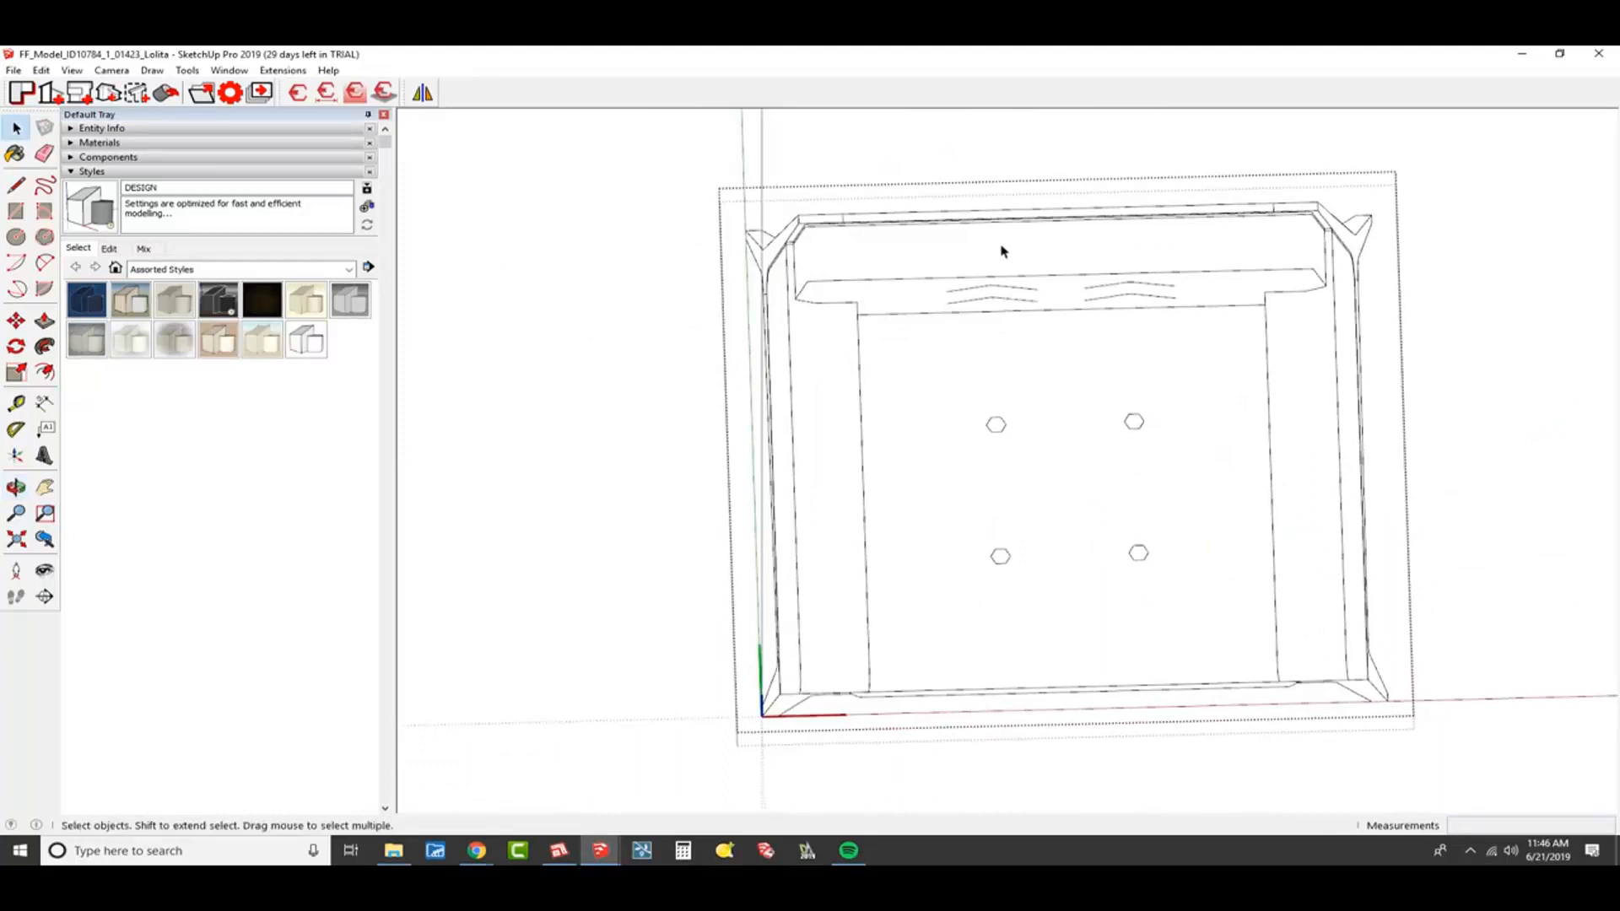
- Erase the duplicate line running along the inner edge of the chair's right arm
scroll(1268, 575, up, 2)
shift+middle_drag(1207, 611, 1110, 426)
scroll(1345, 553, up, 2)
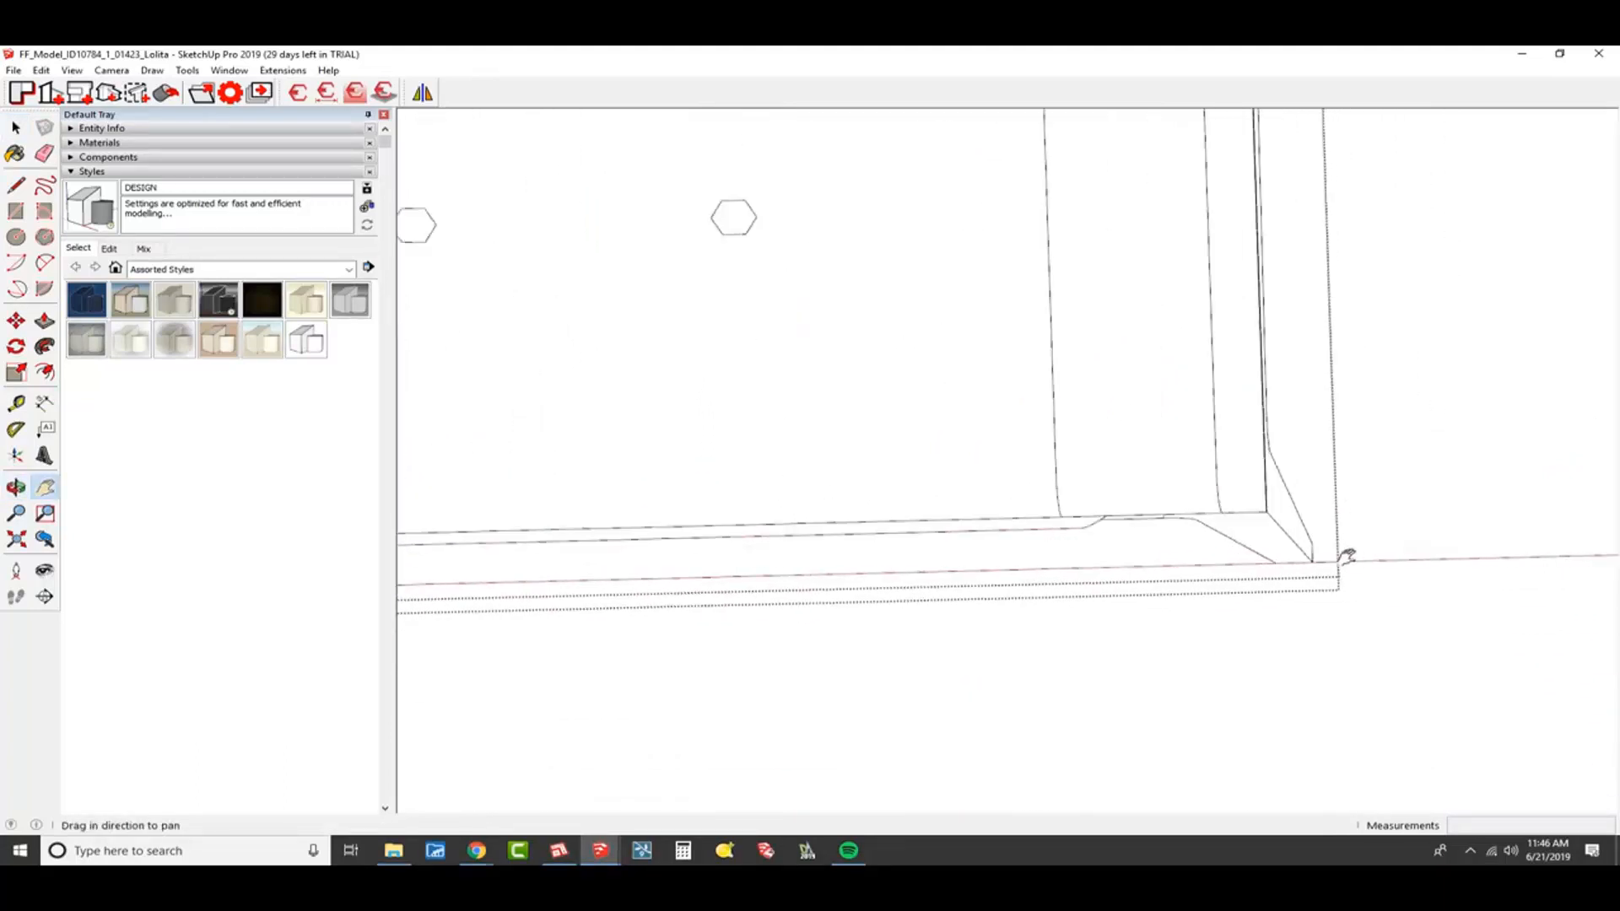
shift+middle_drag(1345, 554, 1211, 491)
scroll(1210, 491, up, 6)
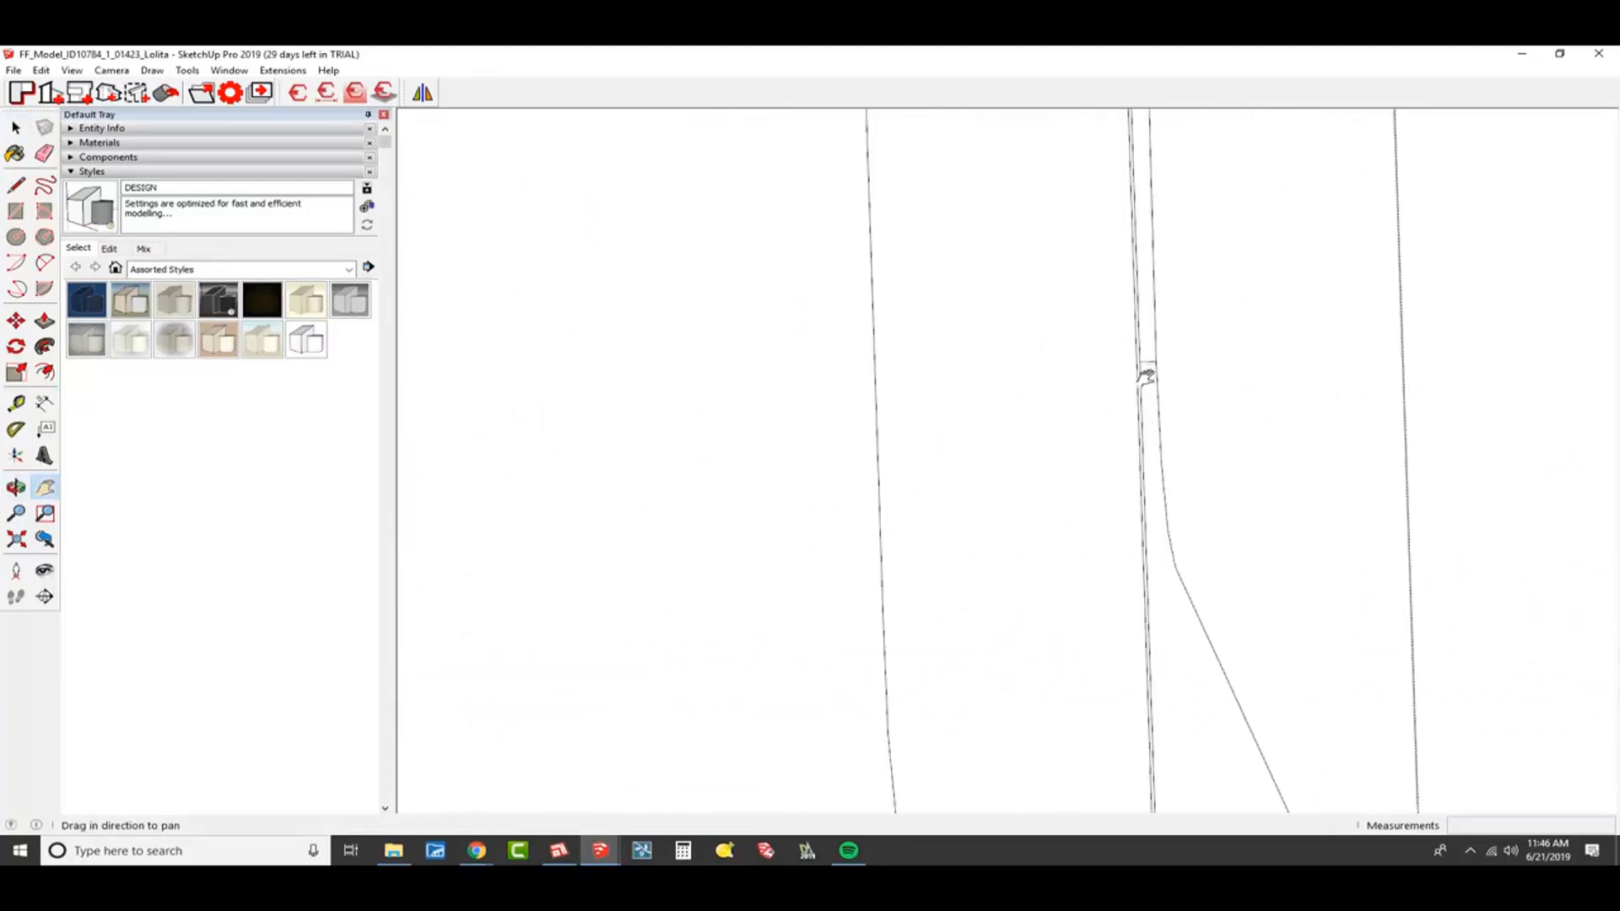
key(e)
click(1128, 369)
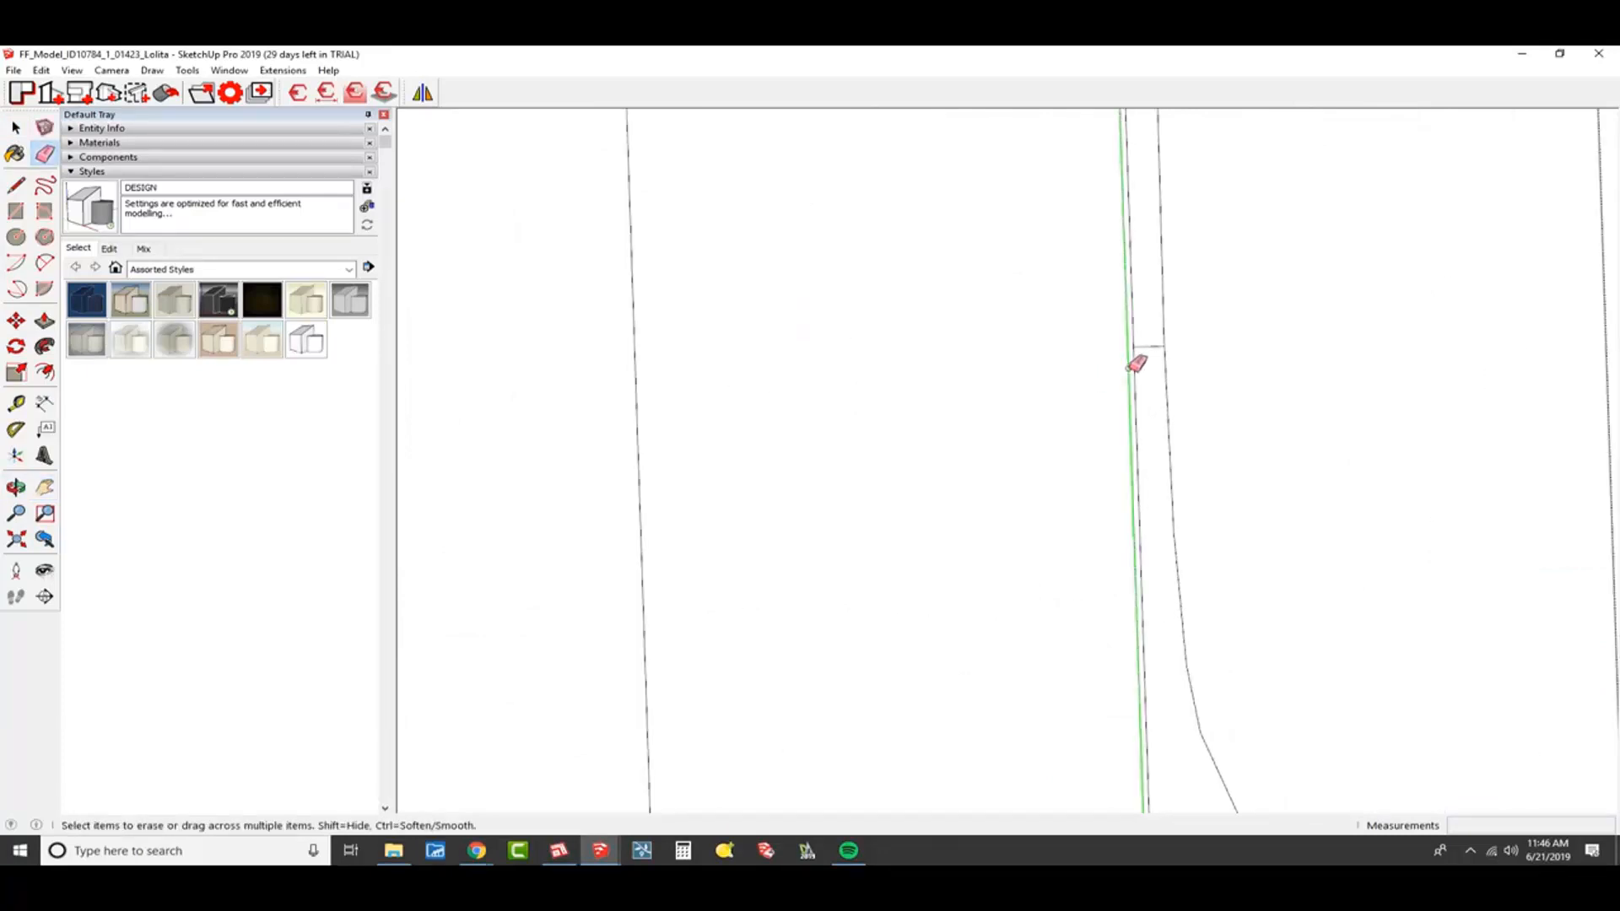
- Erase the doubled short cross line and duplicate diagonal lines at the chair's back-right corner
key(h)
scroll(1124, 365, down, 4)
drag(1110, 264, 1008, 731)
drag(1046, 154, 1004, 575)
scroll(1005, 575, down, 3)
drag(966, 392, 962, 557)
scroll(1016, 354, up, 6)
scroll(815, 426, up, 3)
key(e)
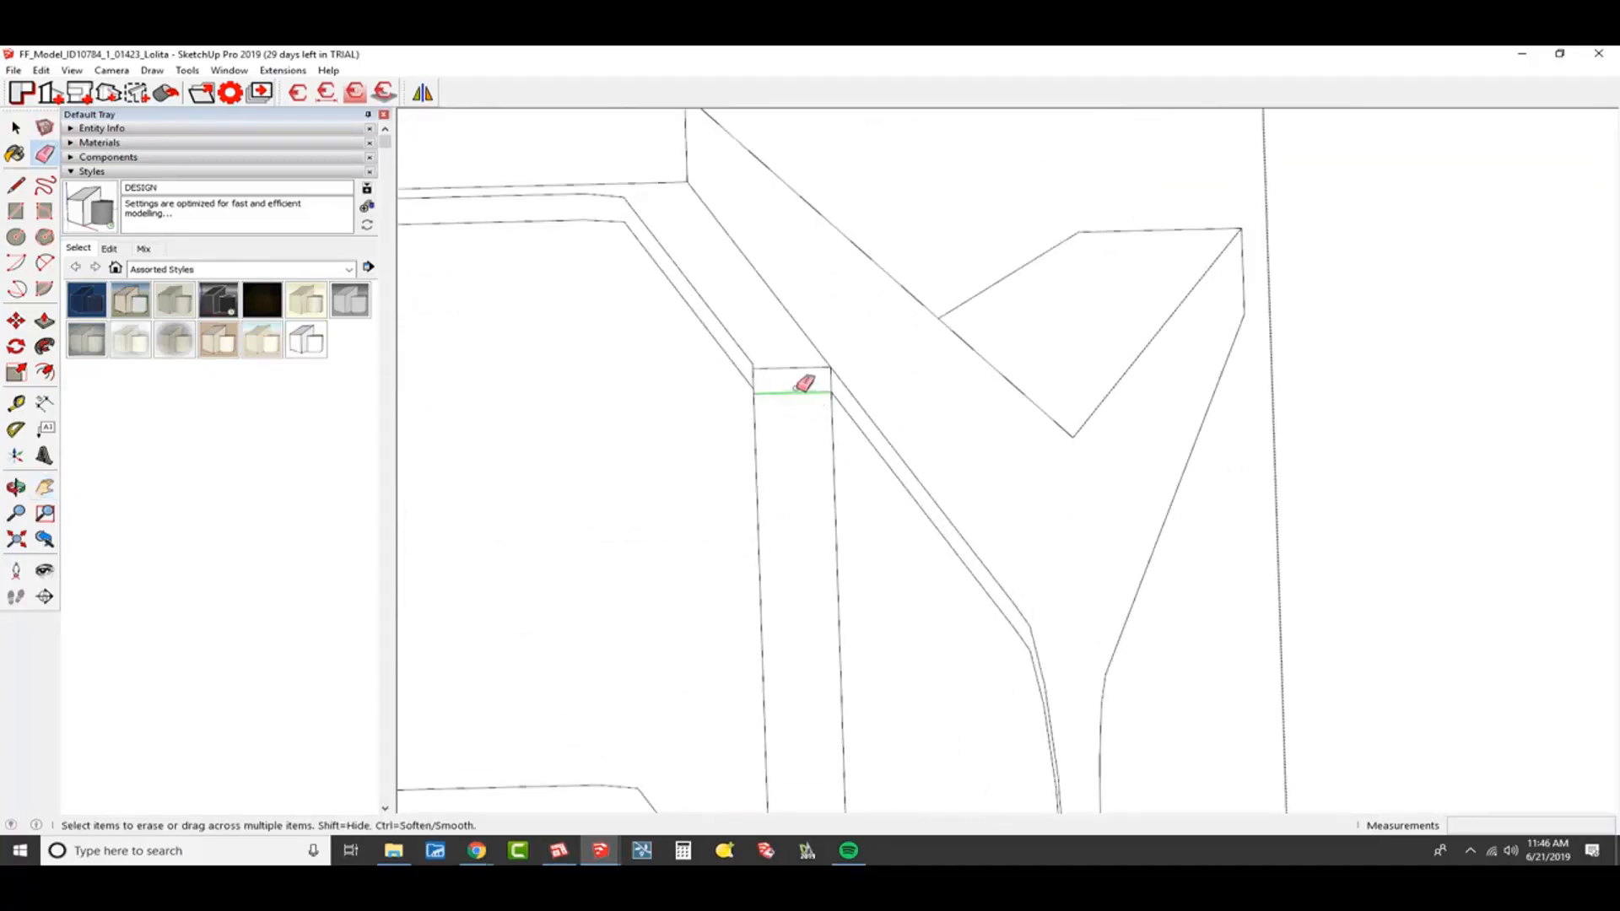
click(798, 387)
click(644, 216)
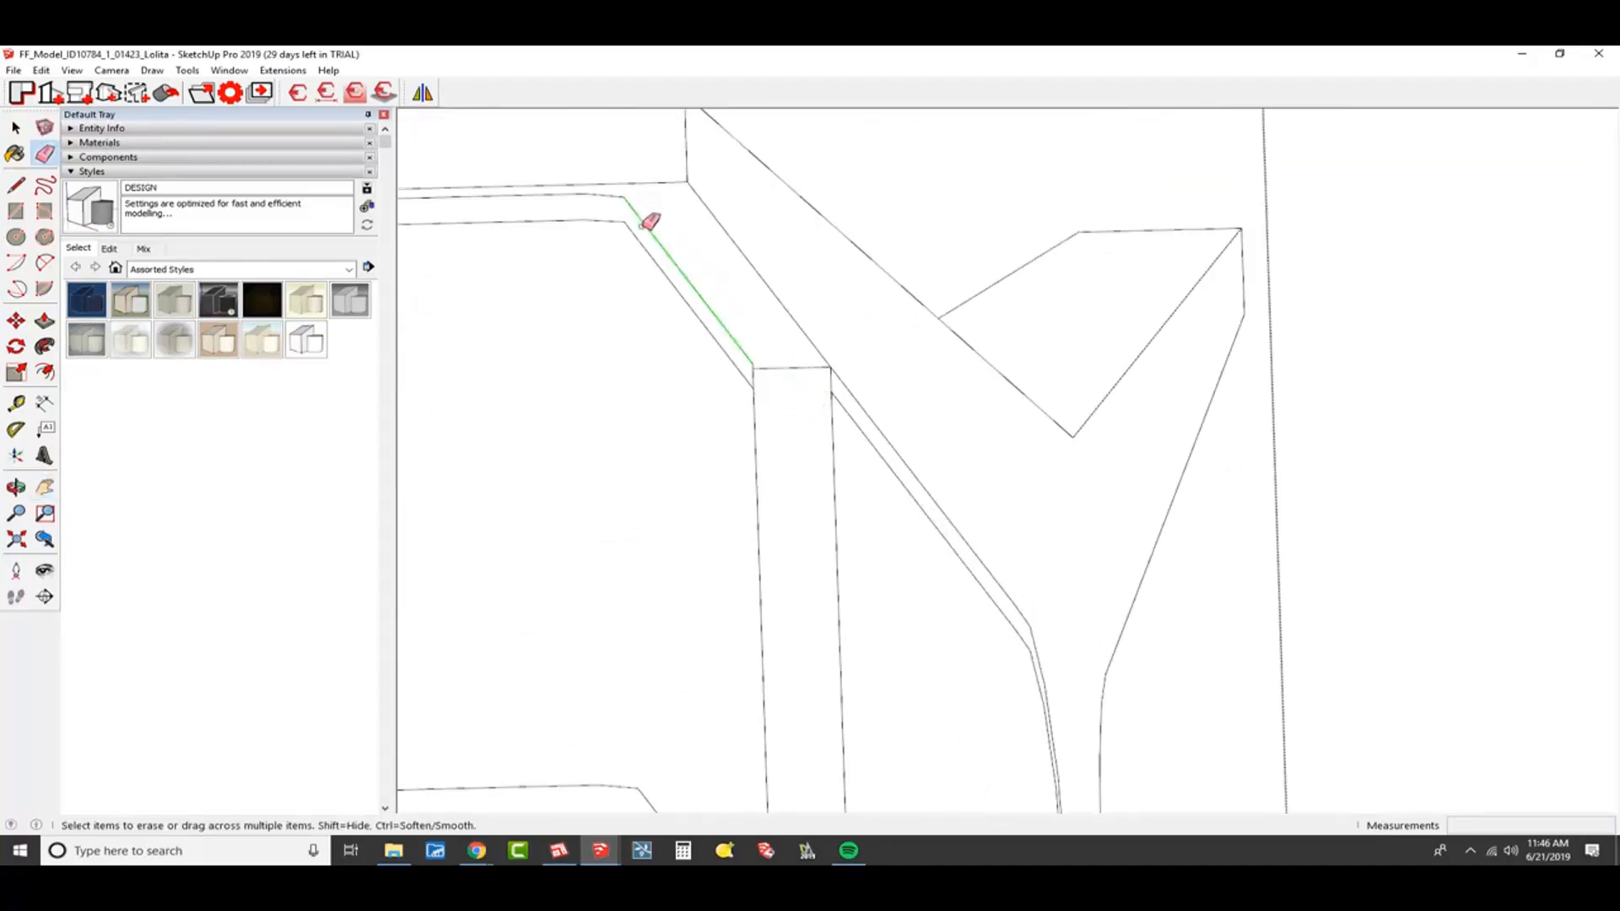
click(848, 414)
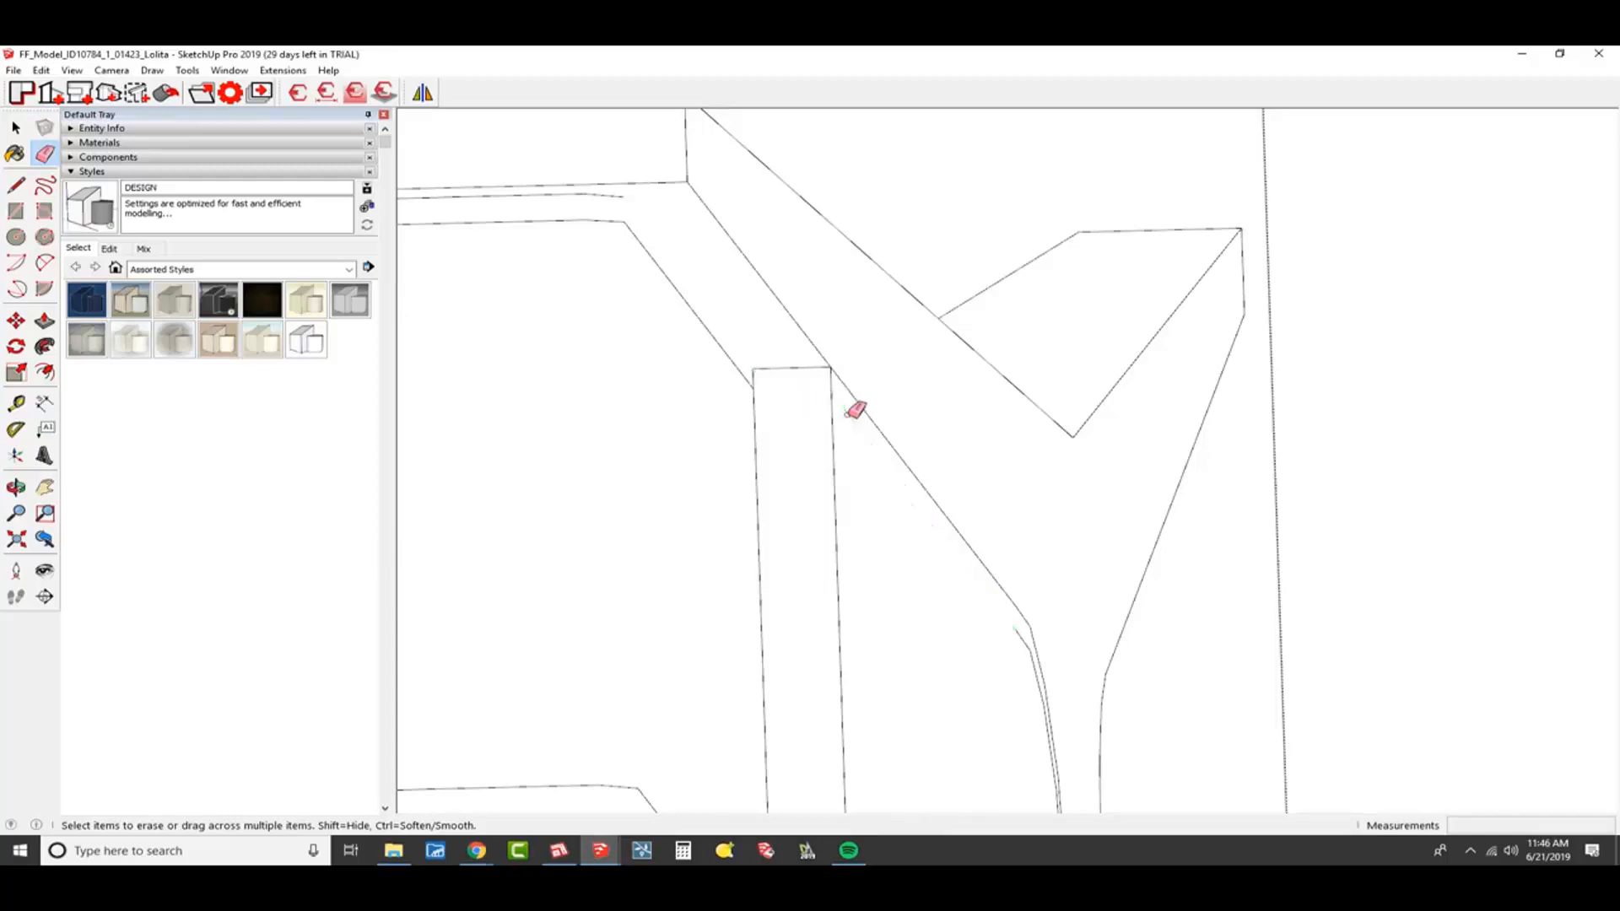
- Erase the remaining duplicate curve segments and the short cross line where the right arm meets the back leg
shift+middle_drag(1082, 647, 1008, 420)
scroll(1007, 426, up, 3)
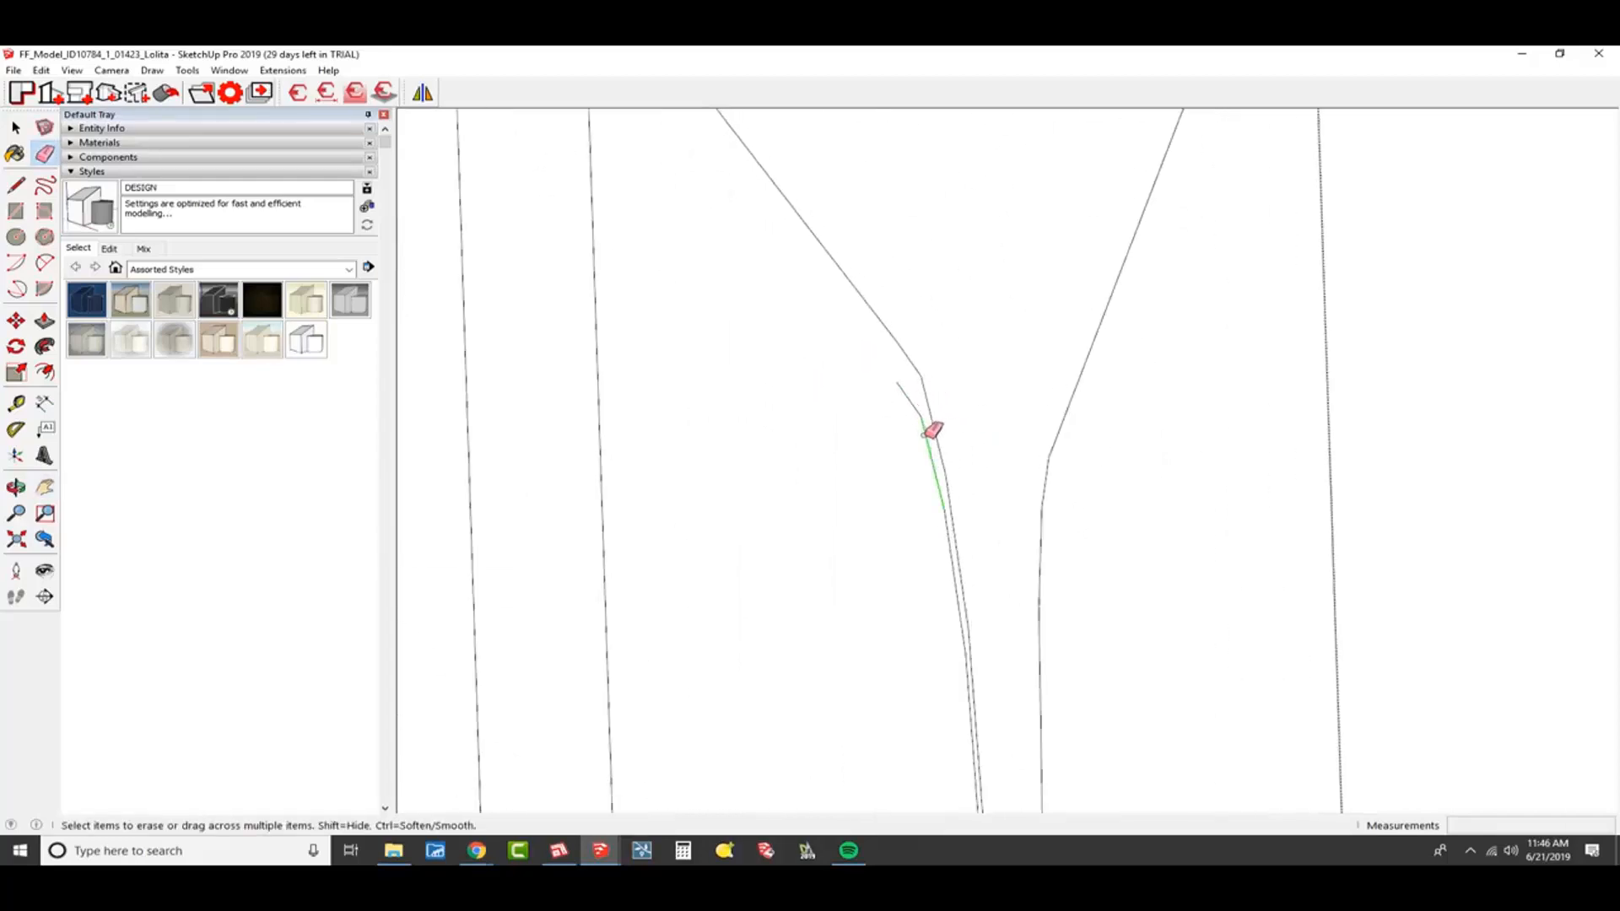
drag(924, 434, 917, 410)
shift+middle_drag(933, 483, 901, 304)
click(914, 356)
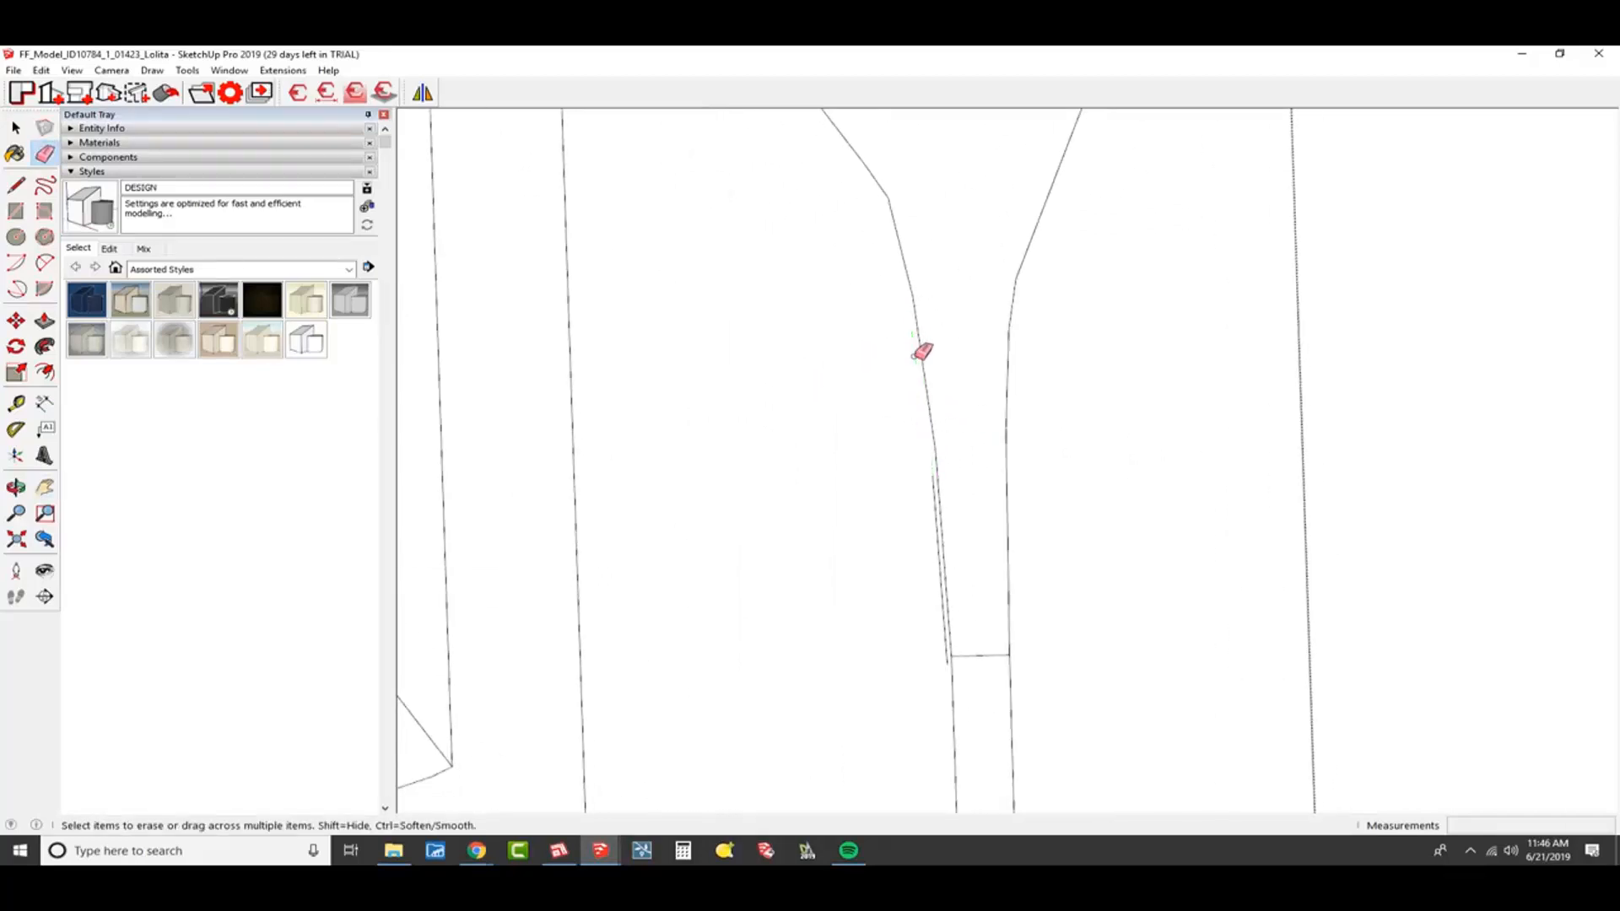
scroll(965, 534, down, 2)
shift+middle_drag(964, 535, 969, 532)
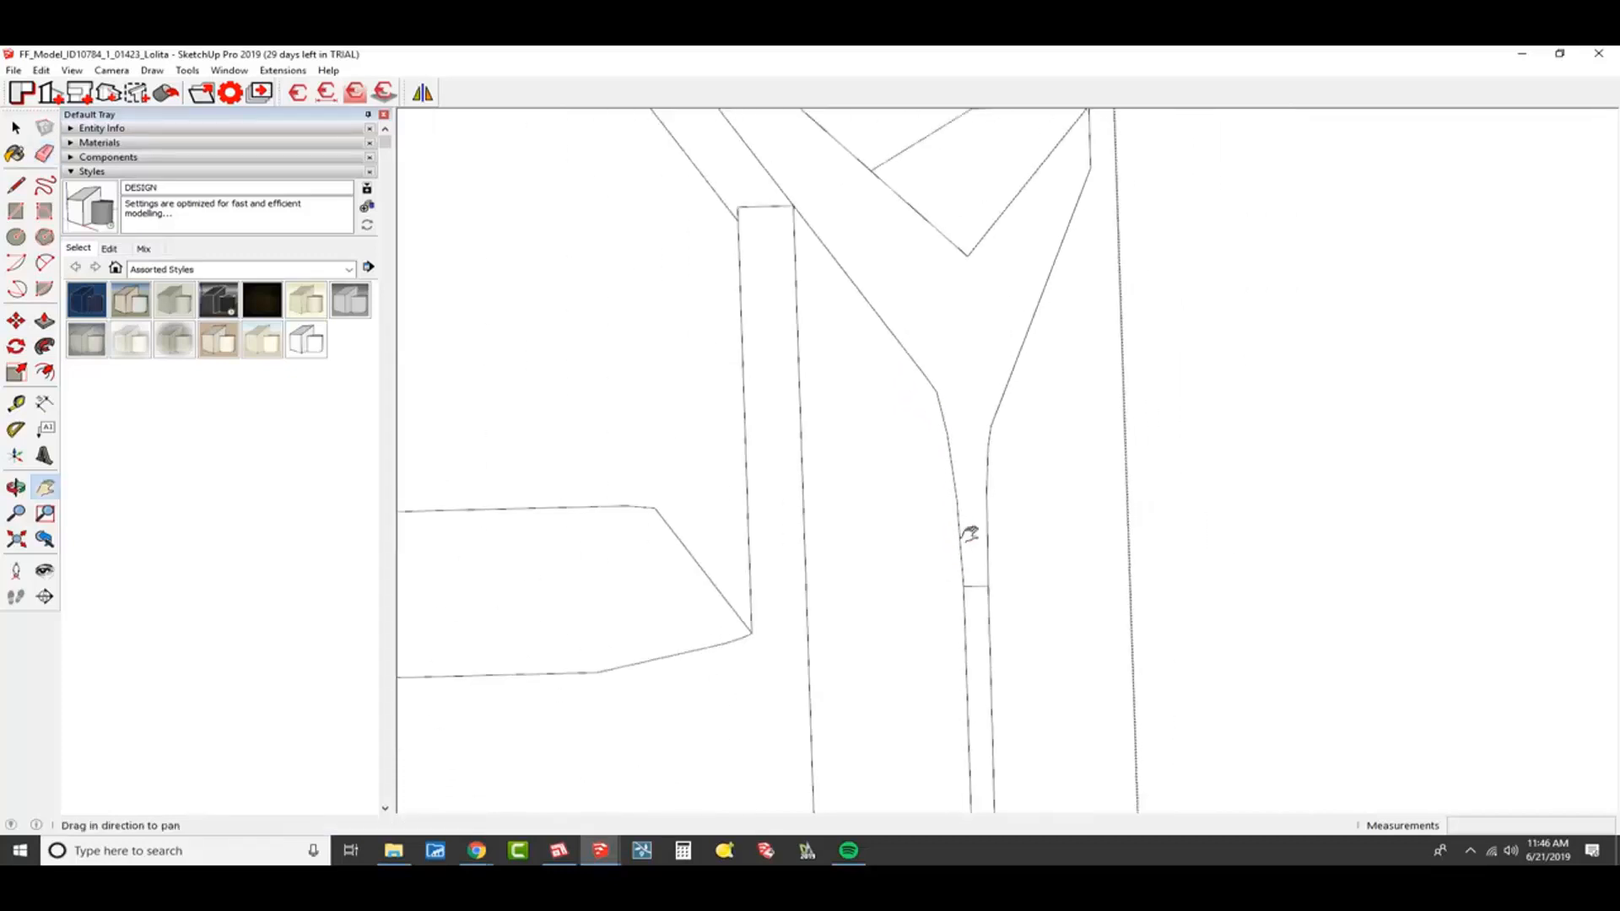
click(968, 589)
- Erase the short line crossing the chair's back rail near its left end
scroll(968, 591, down, 1)
shift+middle_drag(969, 592, 968, 589)
scroll(968, 589, down, 2)
drag(1007, 509, 1368, 436)
mouse_move(724, 305)
mouse_down()
mouse_move(857, 340)
mouse_move(1073, 338)
mouse_up()
drag(717, 339, 1266, 363)
scroll(1231, 363, down, 2)
scroll(615, 355, up, 4)
scroll(772, 365, up, 3)
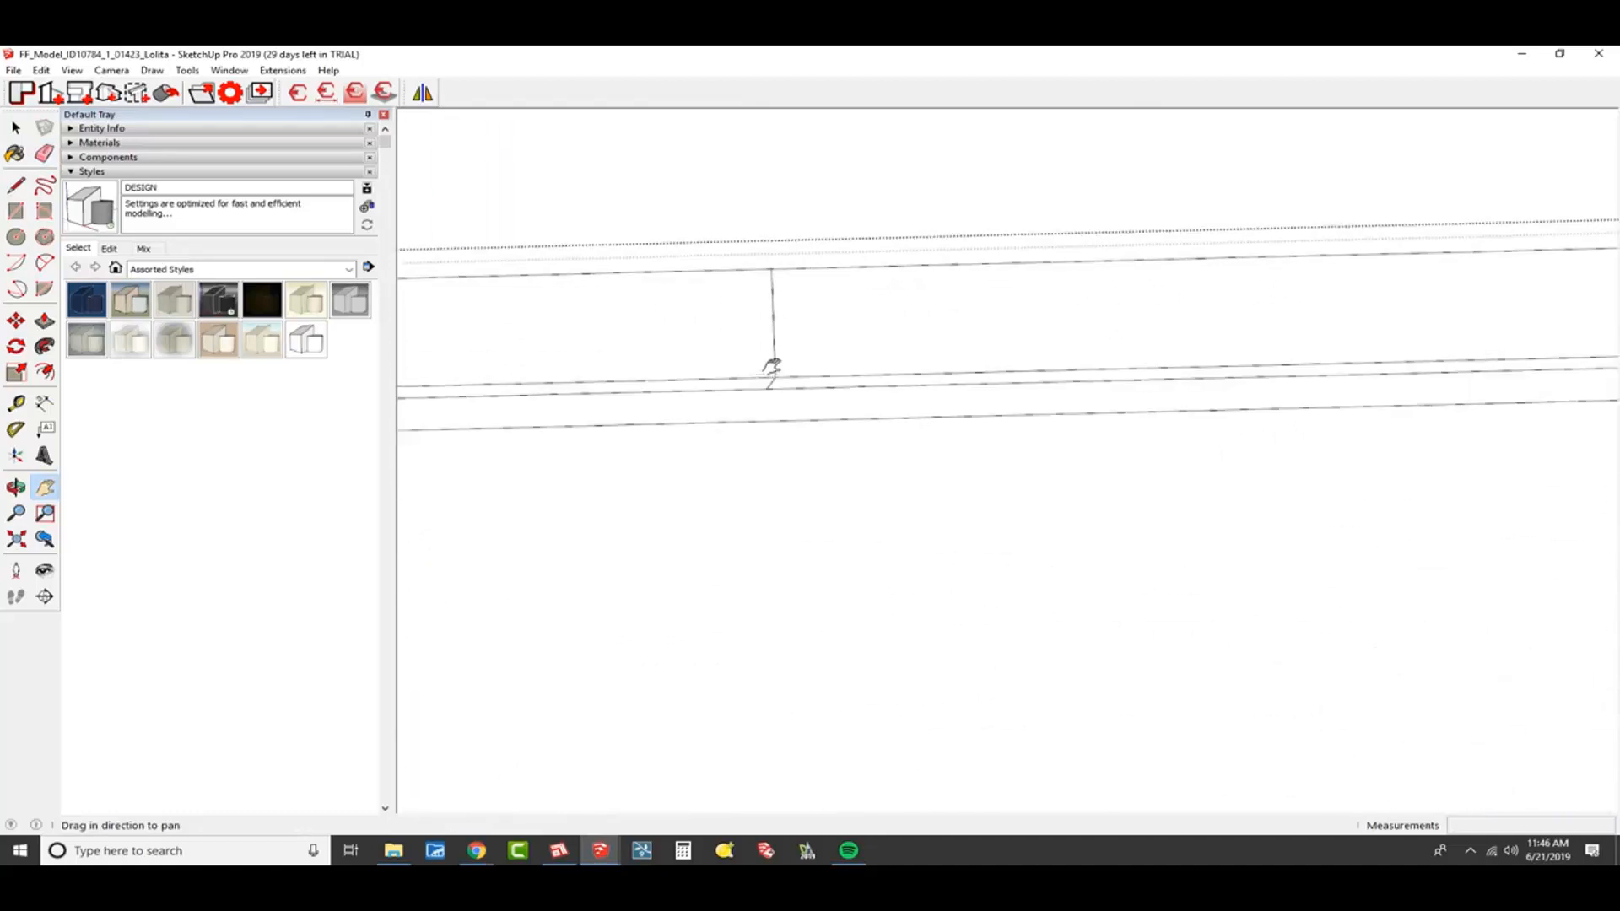
key(e)
click(774, 369)
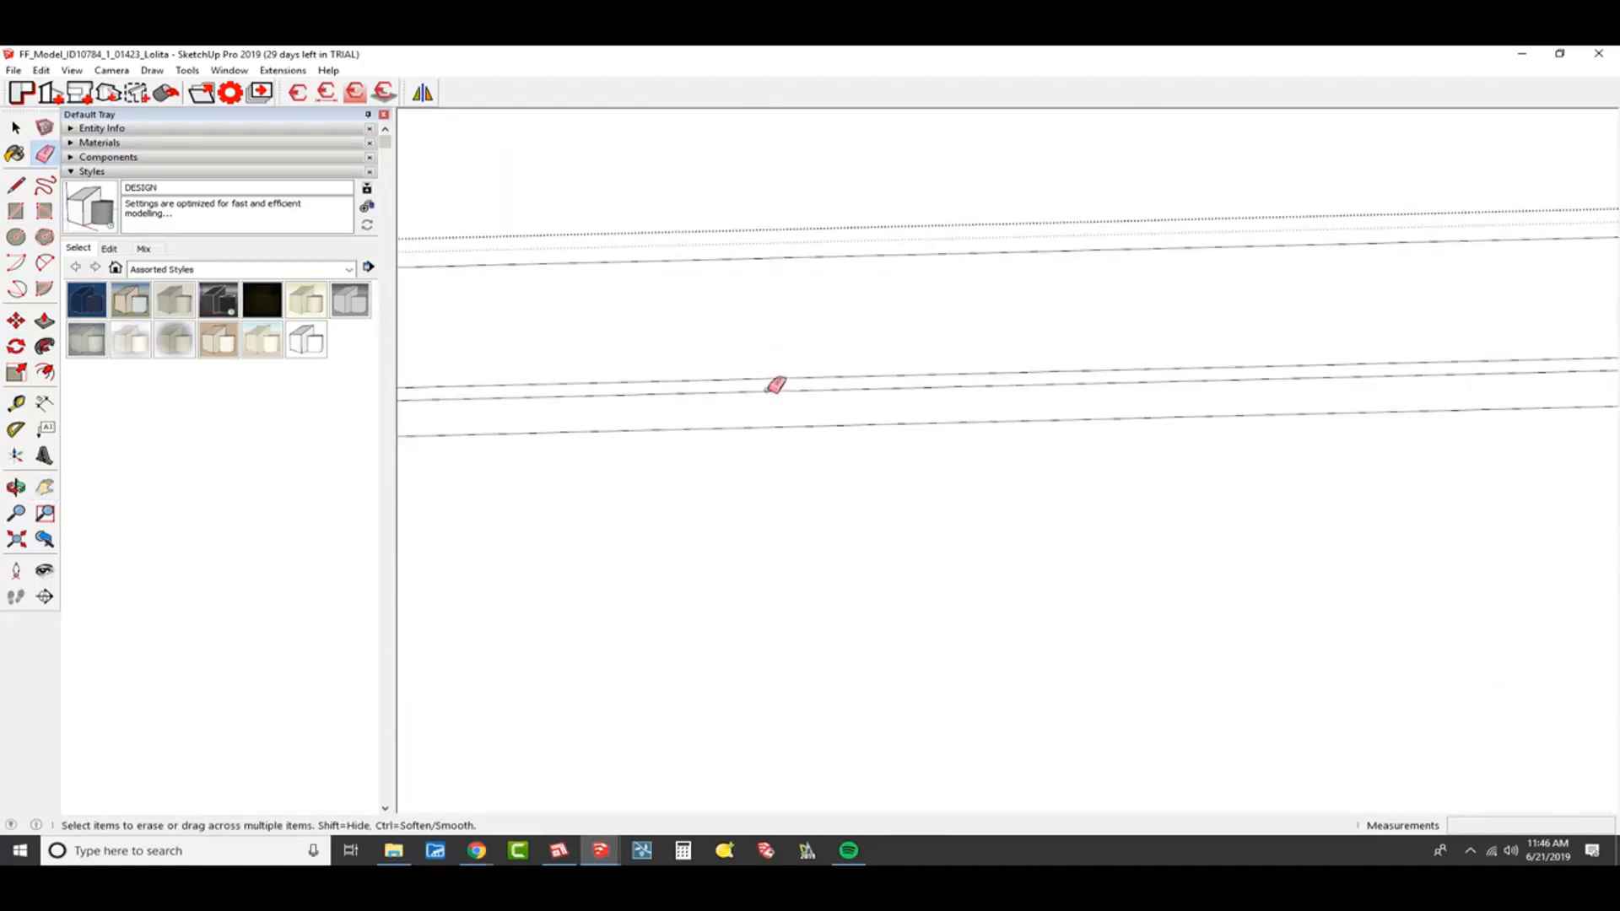
- Erase the duplicate inner diagonal line at the chair's back-left corner
key(h)
scroll(776, 379, down, 4)
drag(533, 461, 758, 330)
scroll(758, 331, up, 1)
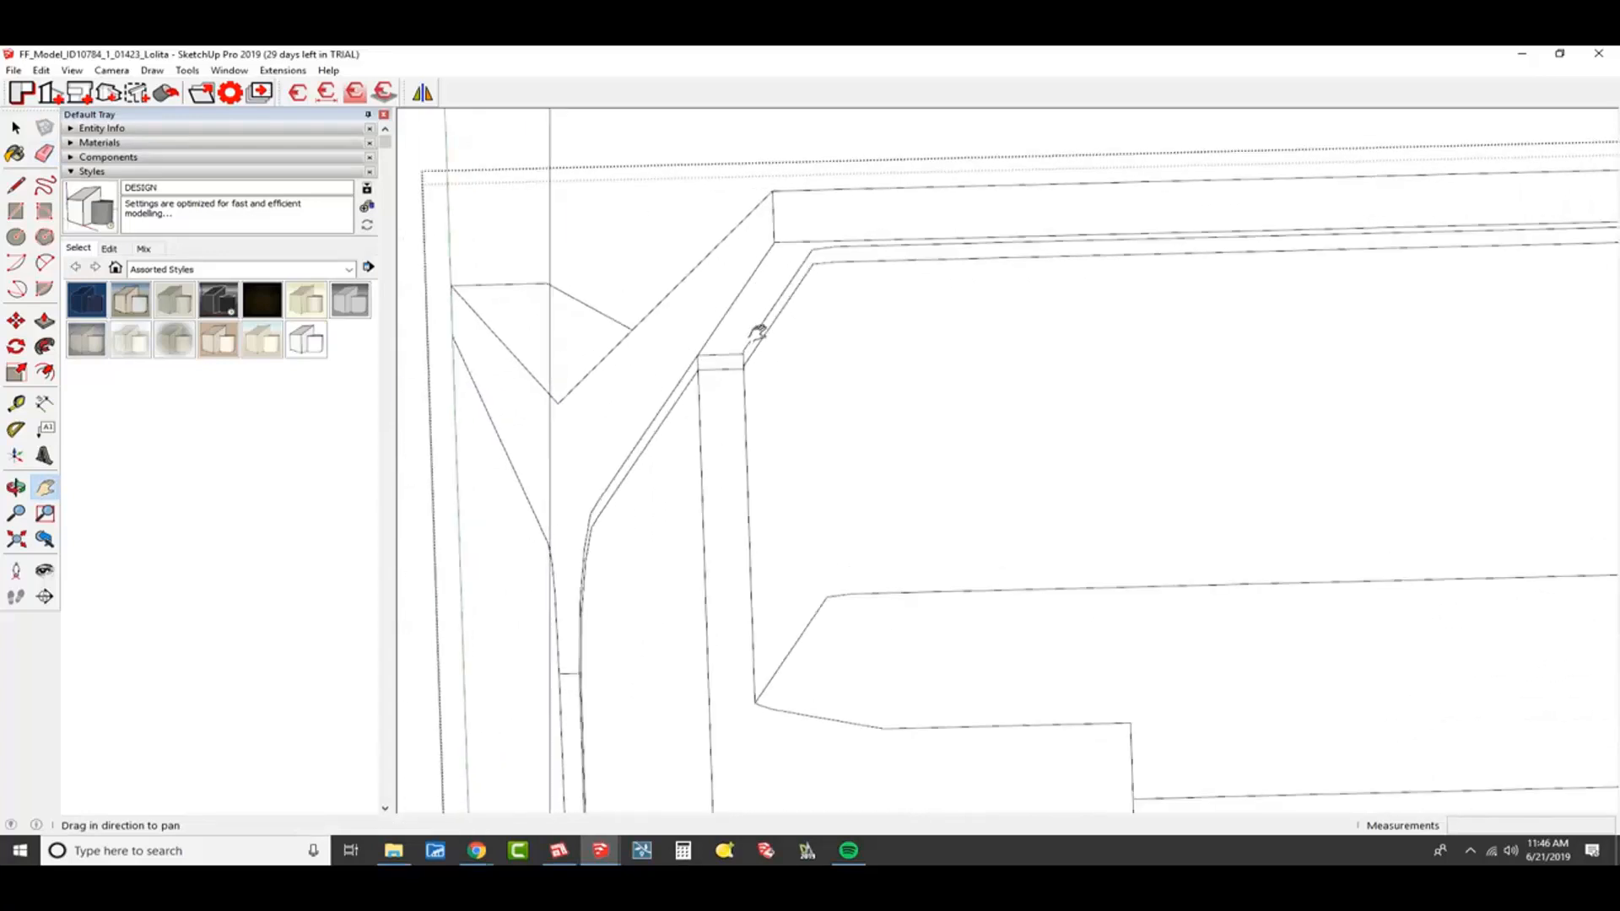
scroll(759, 331, up, 2)
key(e)
click(760, 318)
- Delete the duplicate long line along the inner side of the chair's back rail
key(h)
drag(862, 232, 697, 305)
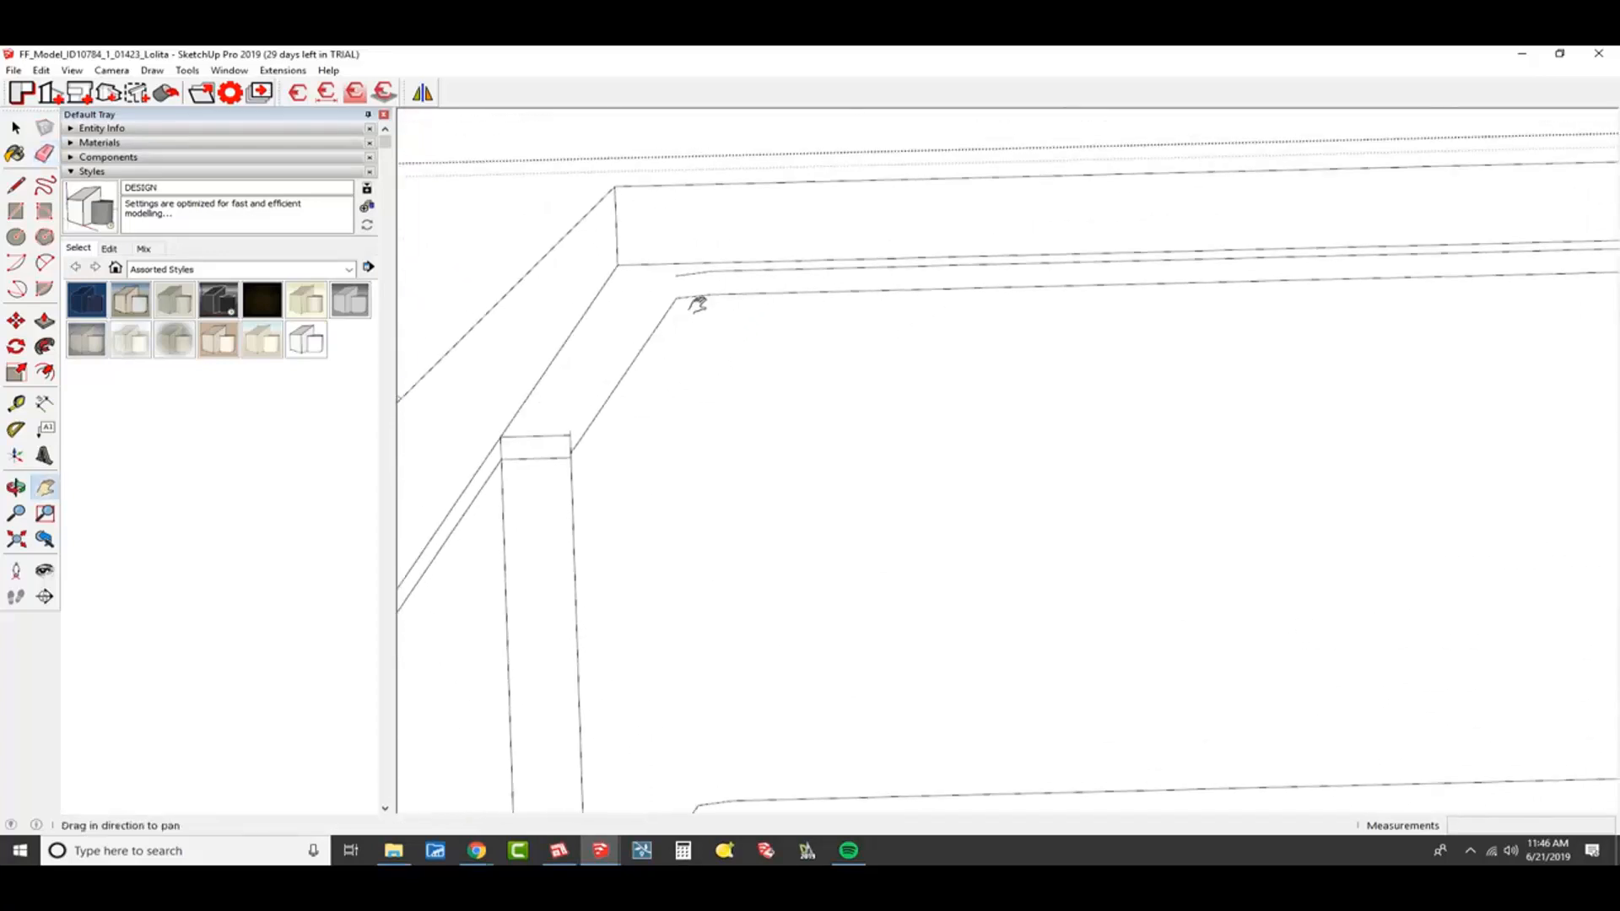
key(space)
triple_click(707, 275)
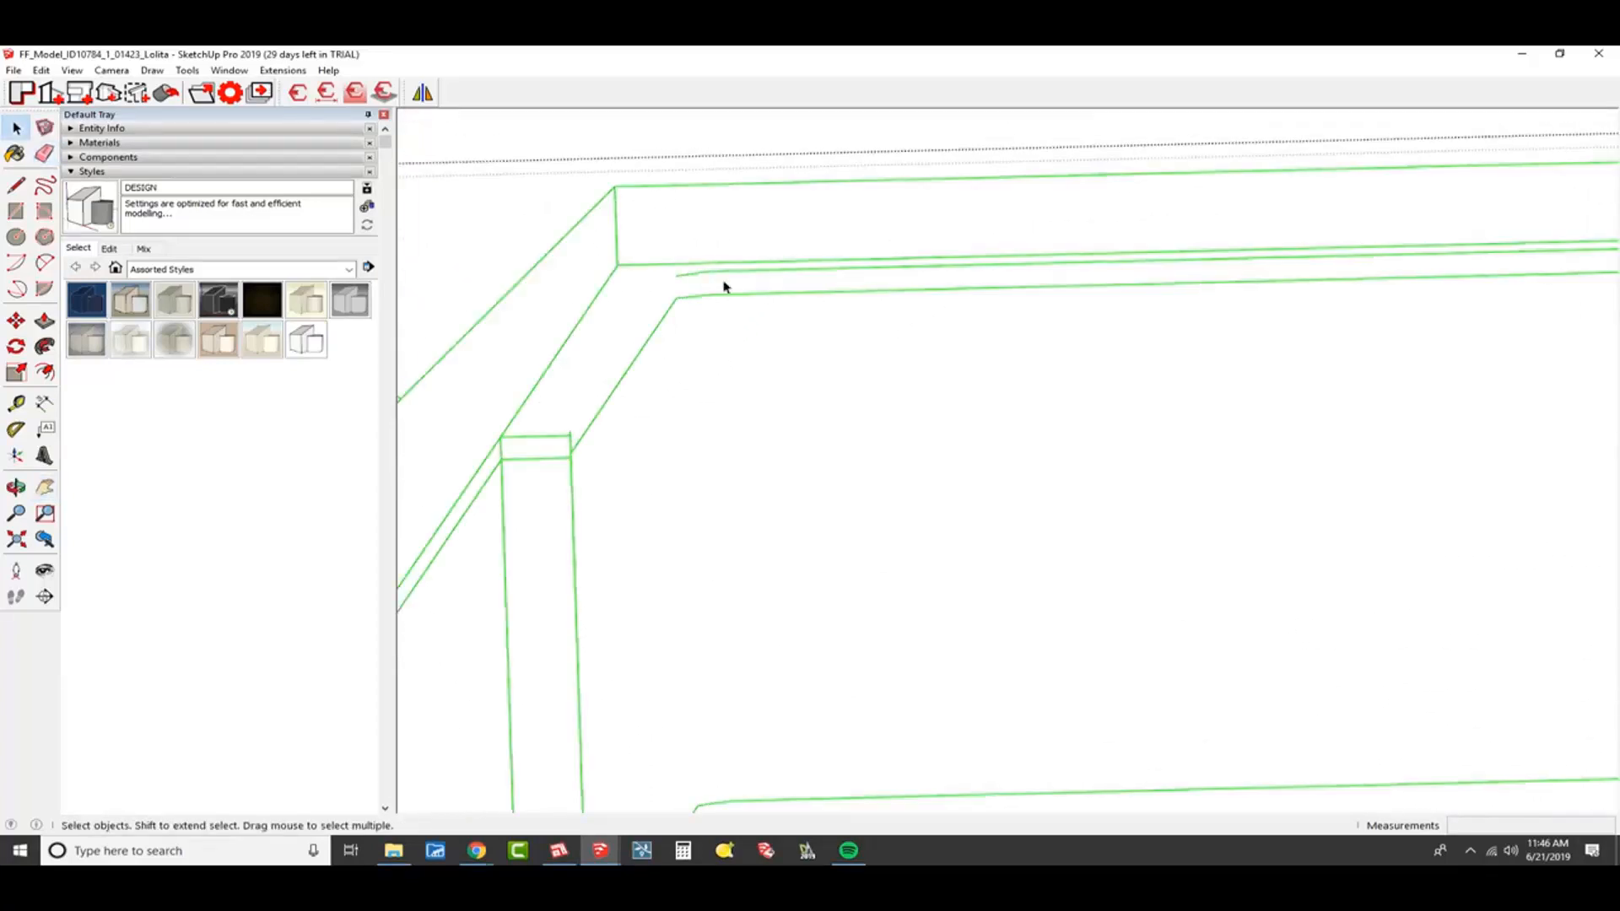
key(h)
drag(1472, 322, 596, 279)
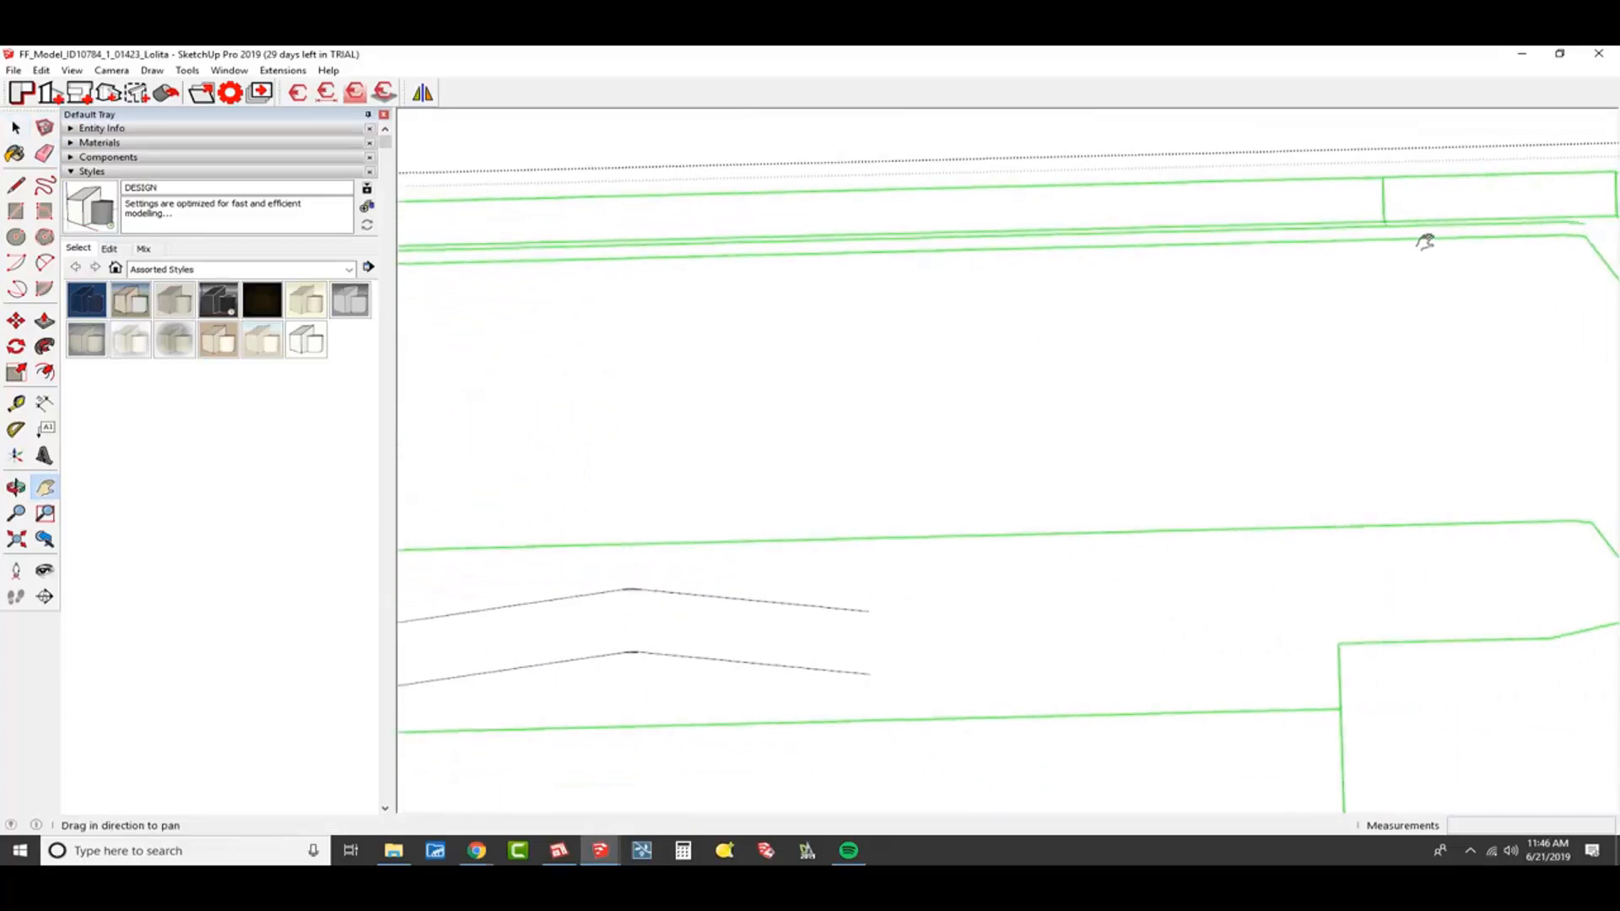
scroll(1392, 253, up, 4)
key(e)
click(1347, 253)
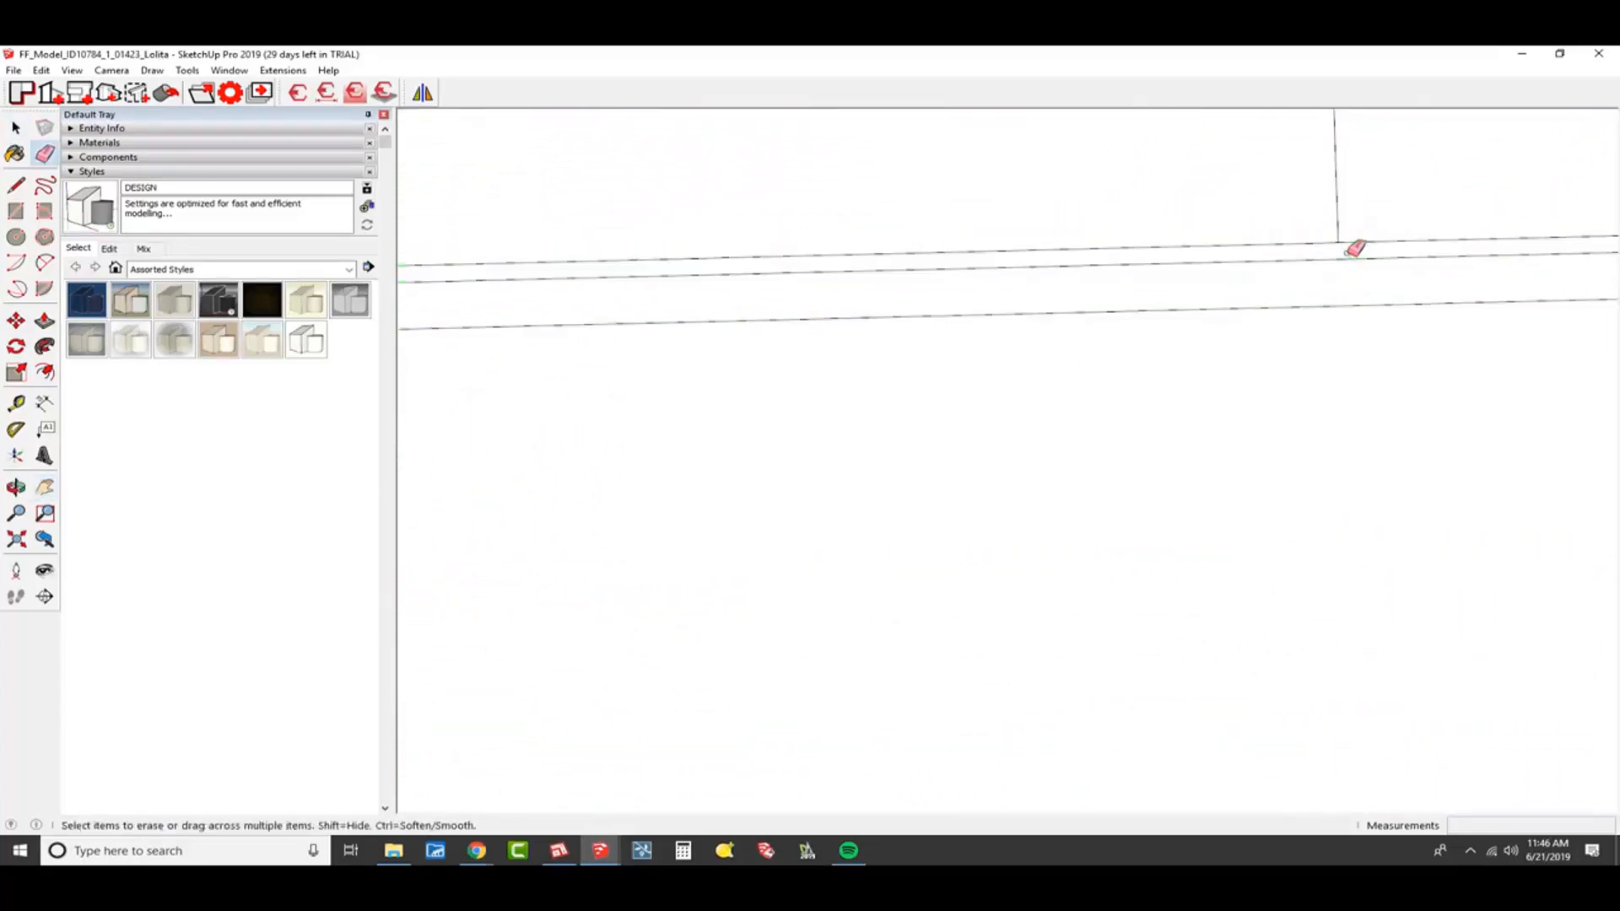
key(space)
click(1342, 258)
scroll(917, 322, down, 5)
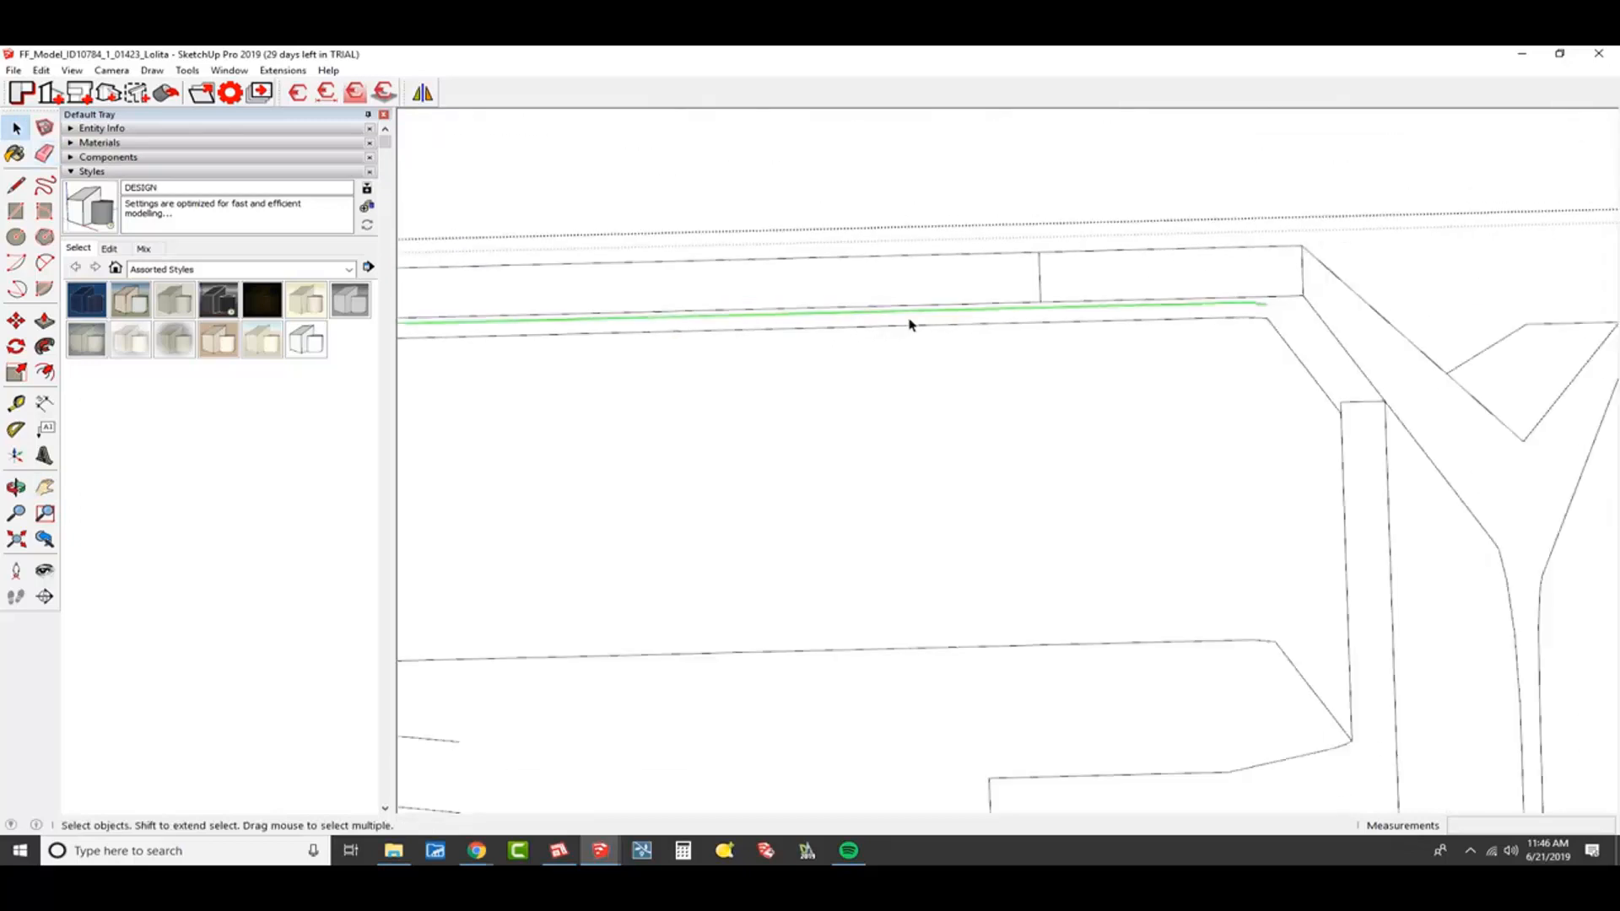
click(915, 320)
- Delete the four V-shaped crease lines on the chair's back cushion
scroll(1223, 351, down, 3)
shift+middle_drag(1055, 455, 1462, 232)
scroll(1085, 357, down, 3)
scroll(1124, 377, up, 3)
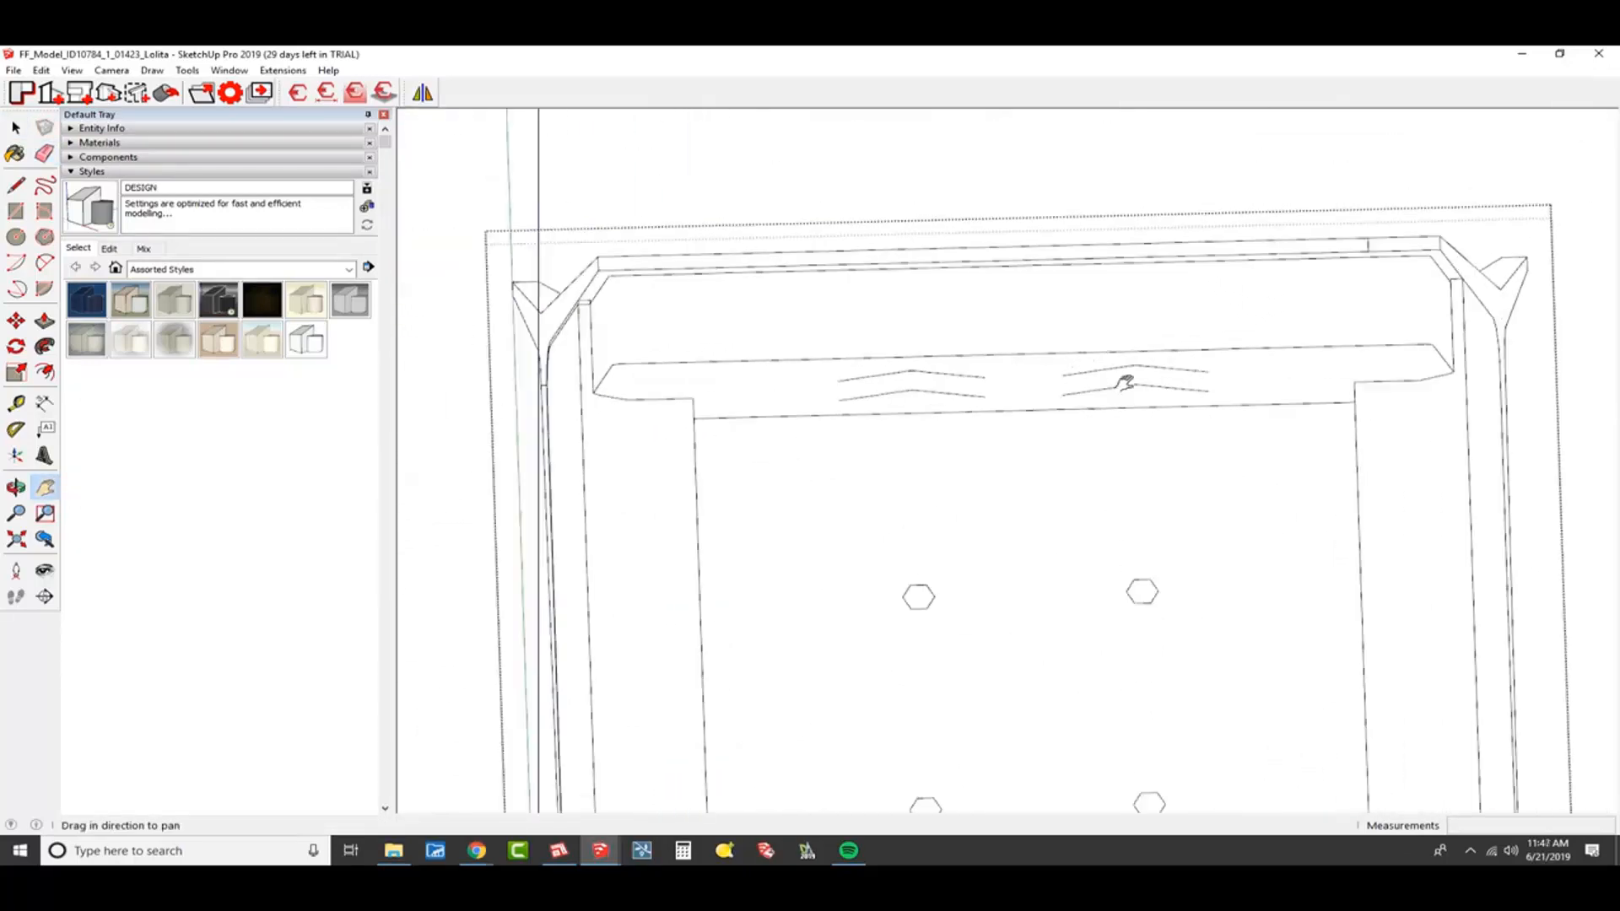
key(e)
key(space)
drag(1237, 394, 993, 370)
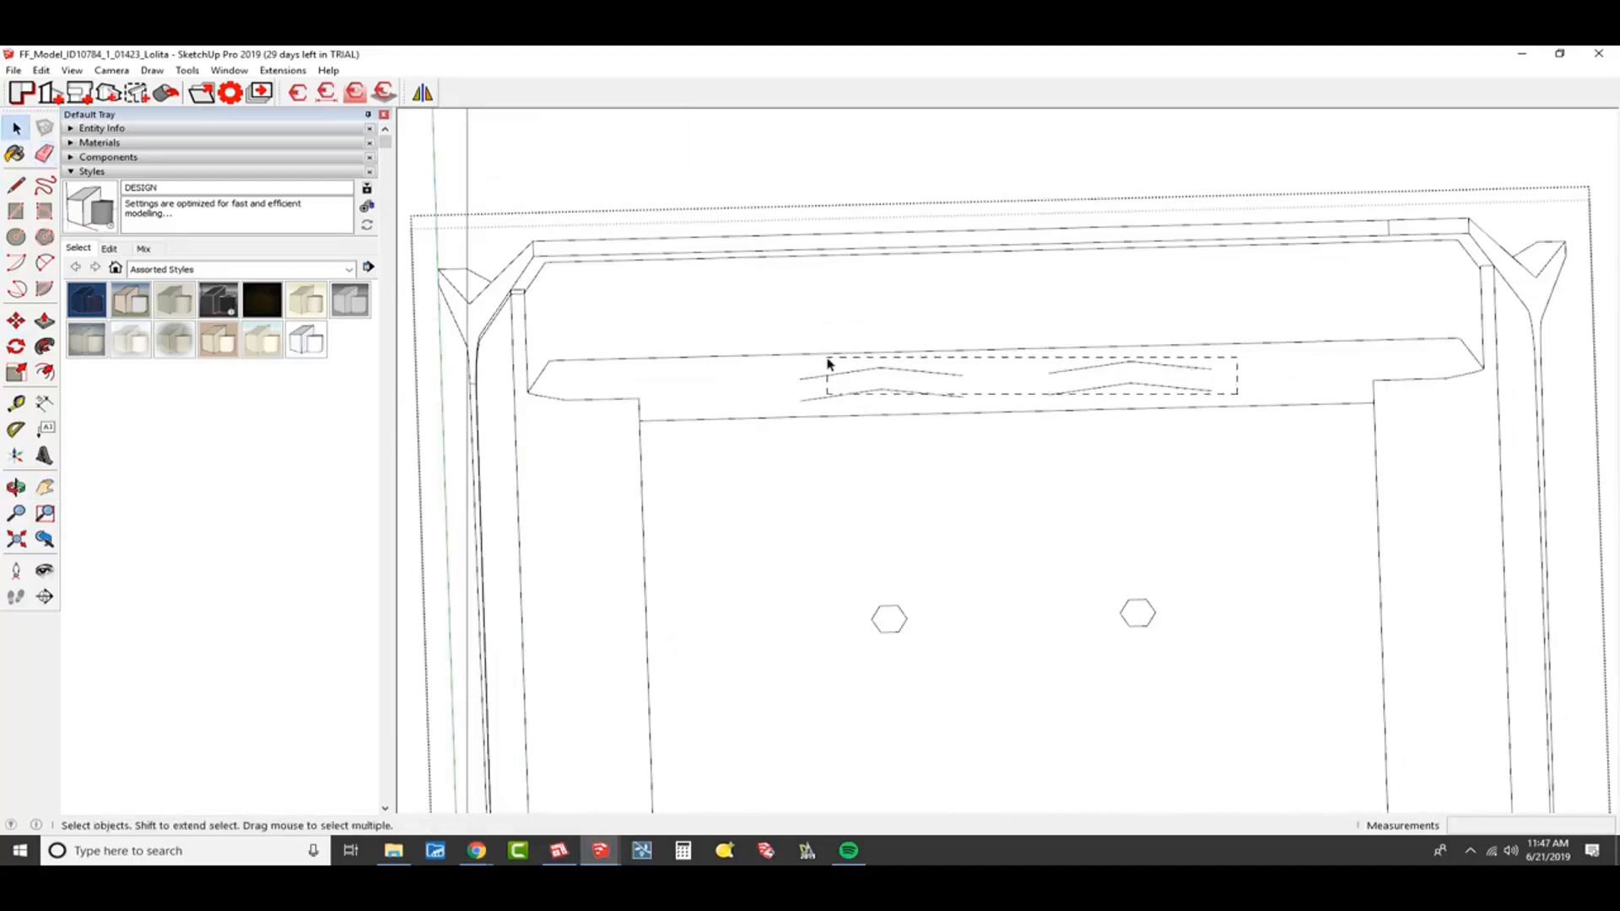
drag(827, 363, 827, 358)
key(Delete)
- Erase the duplicate line segments along the inner edge of the chair's left arm, starting from its back end
scroll(971, 341, down, 3)
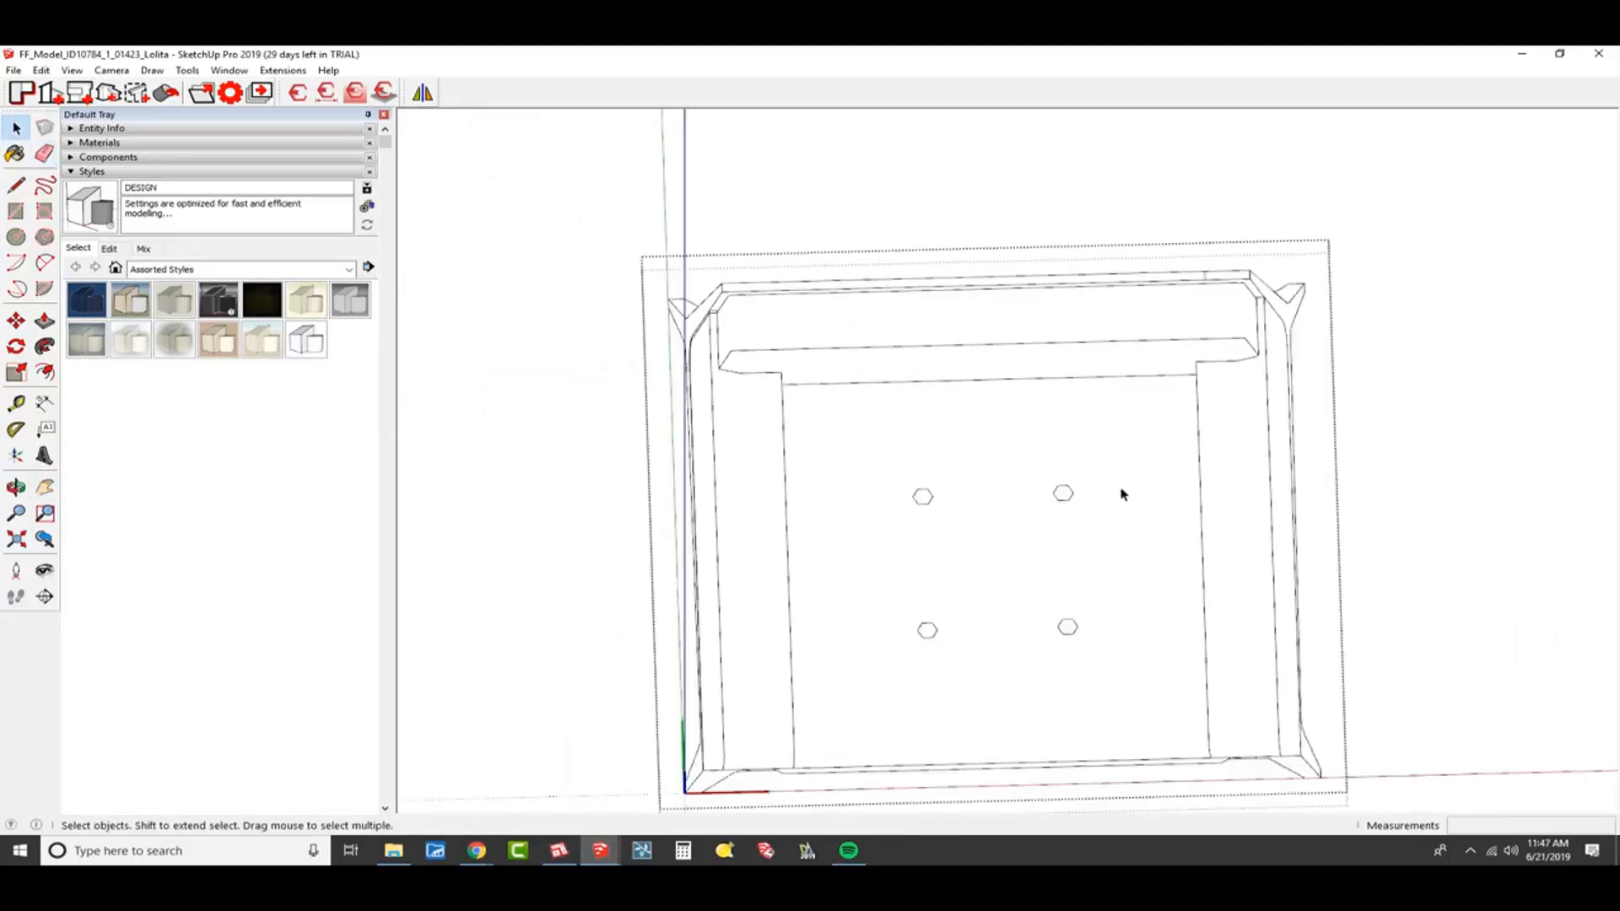
scroll(680, 351, up, 6)
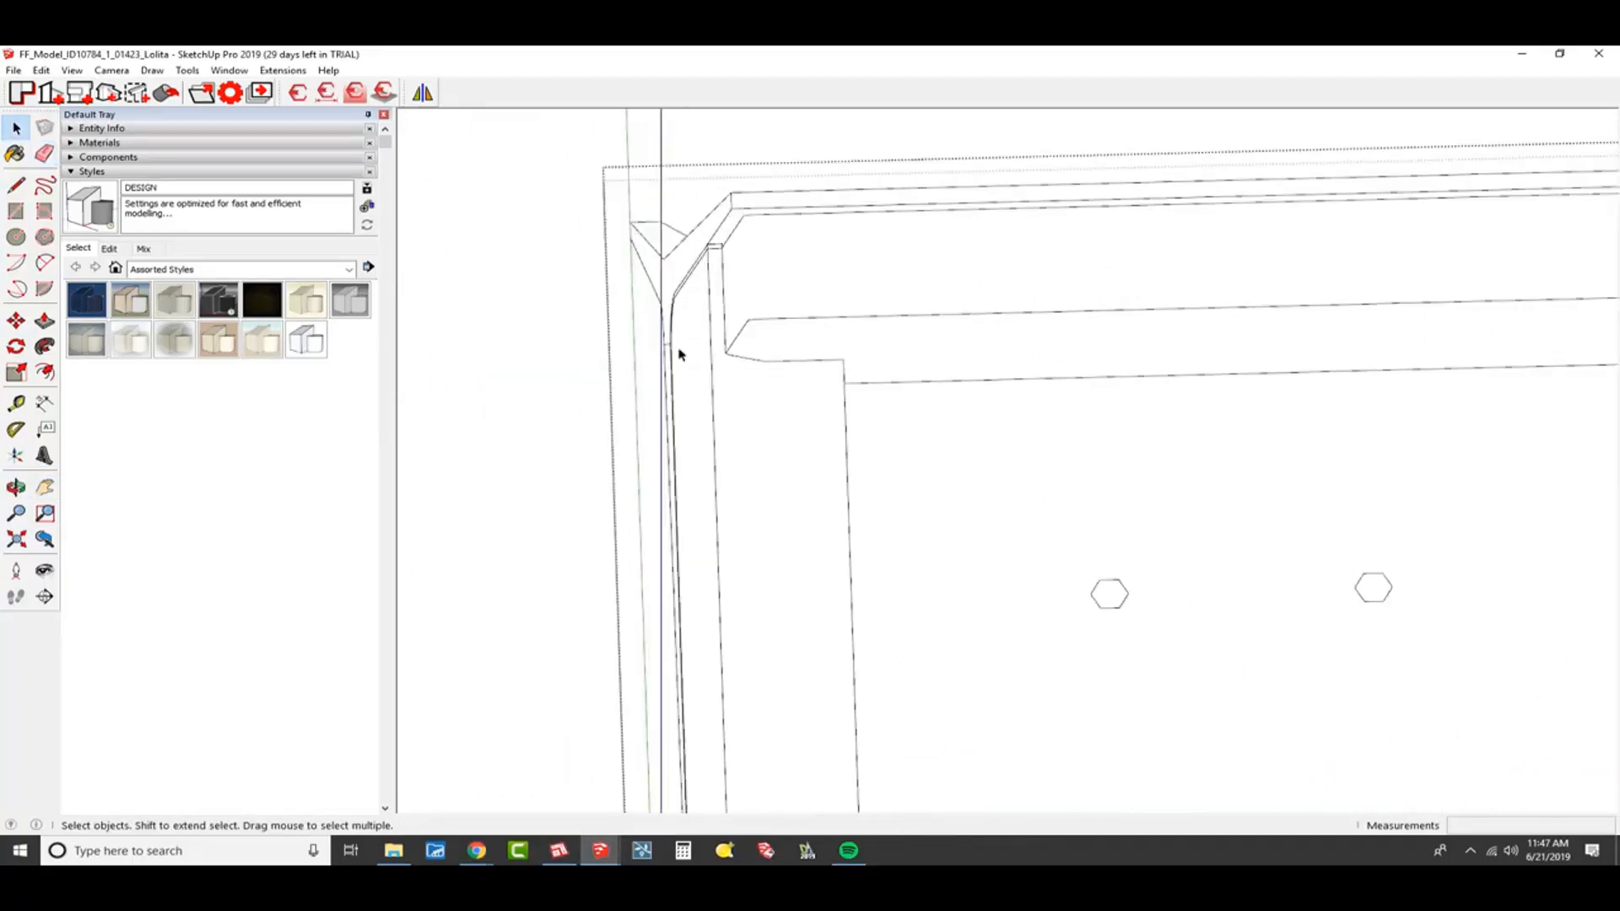
key(e)
scroll(684, 210, up, 3)
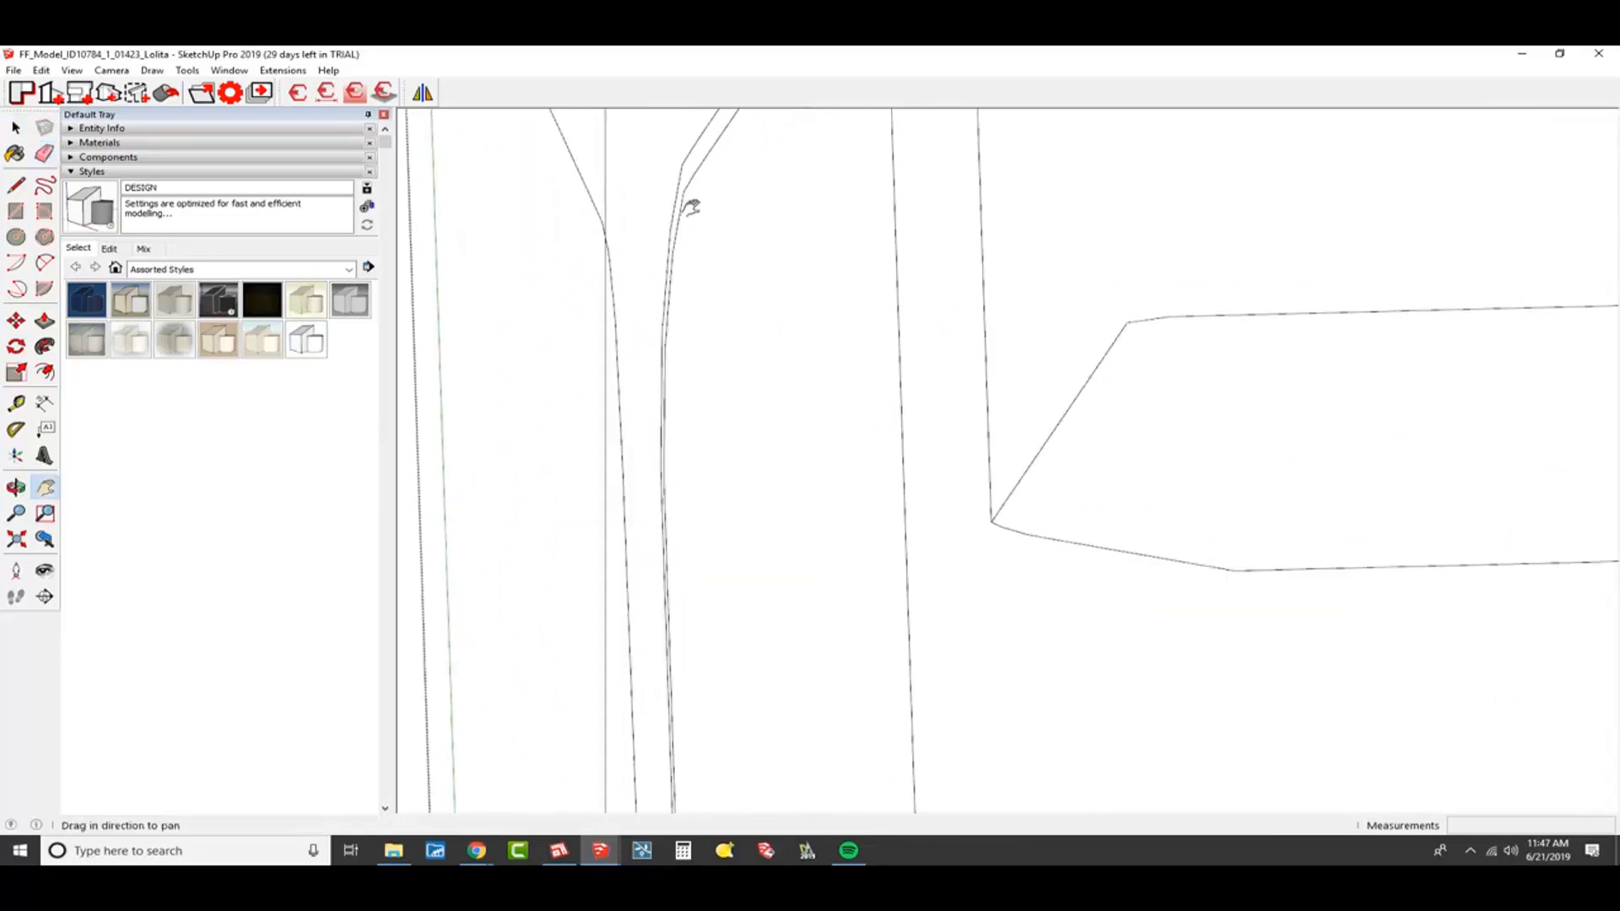
click(702, 163)
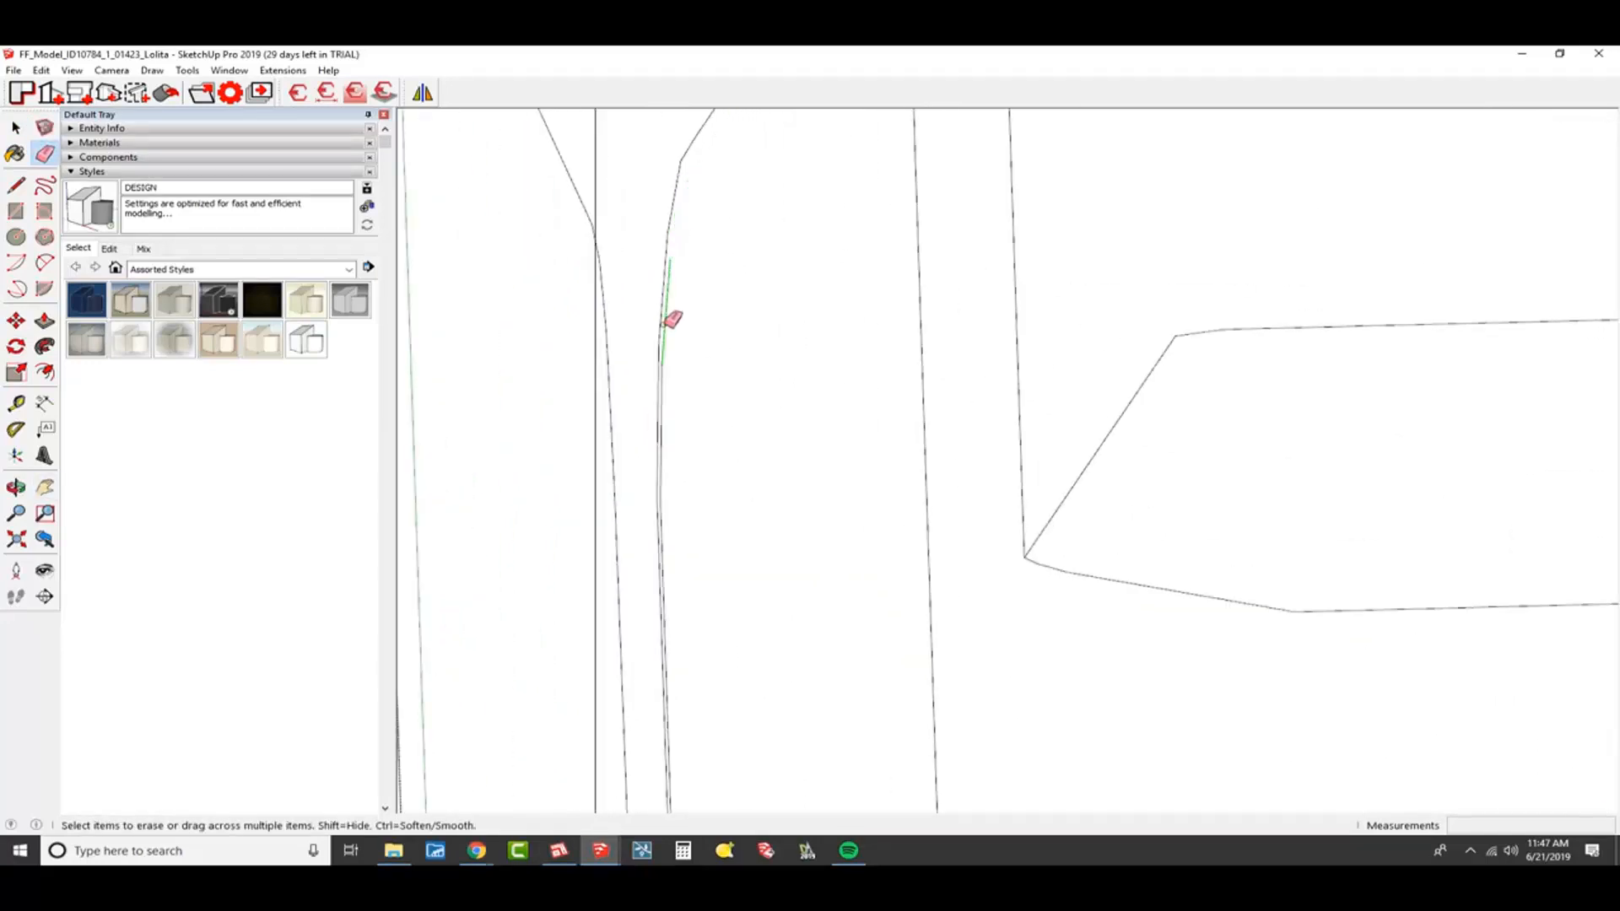
shift+middle_drag(676, 502, 689, 391)
scroll(685, 401, up, 2)
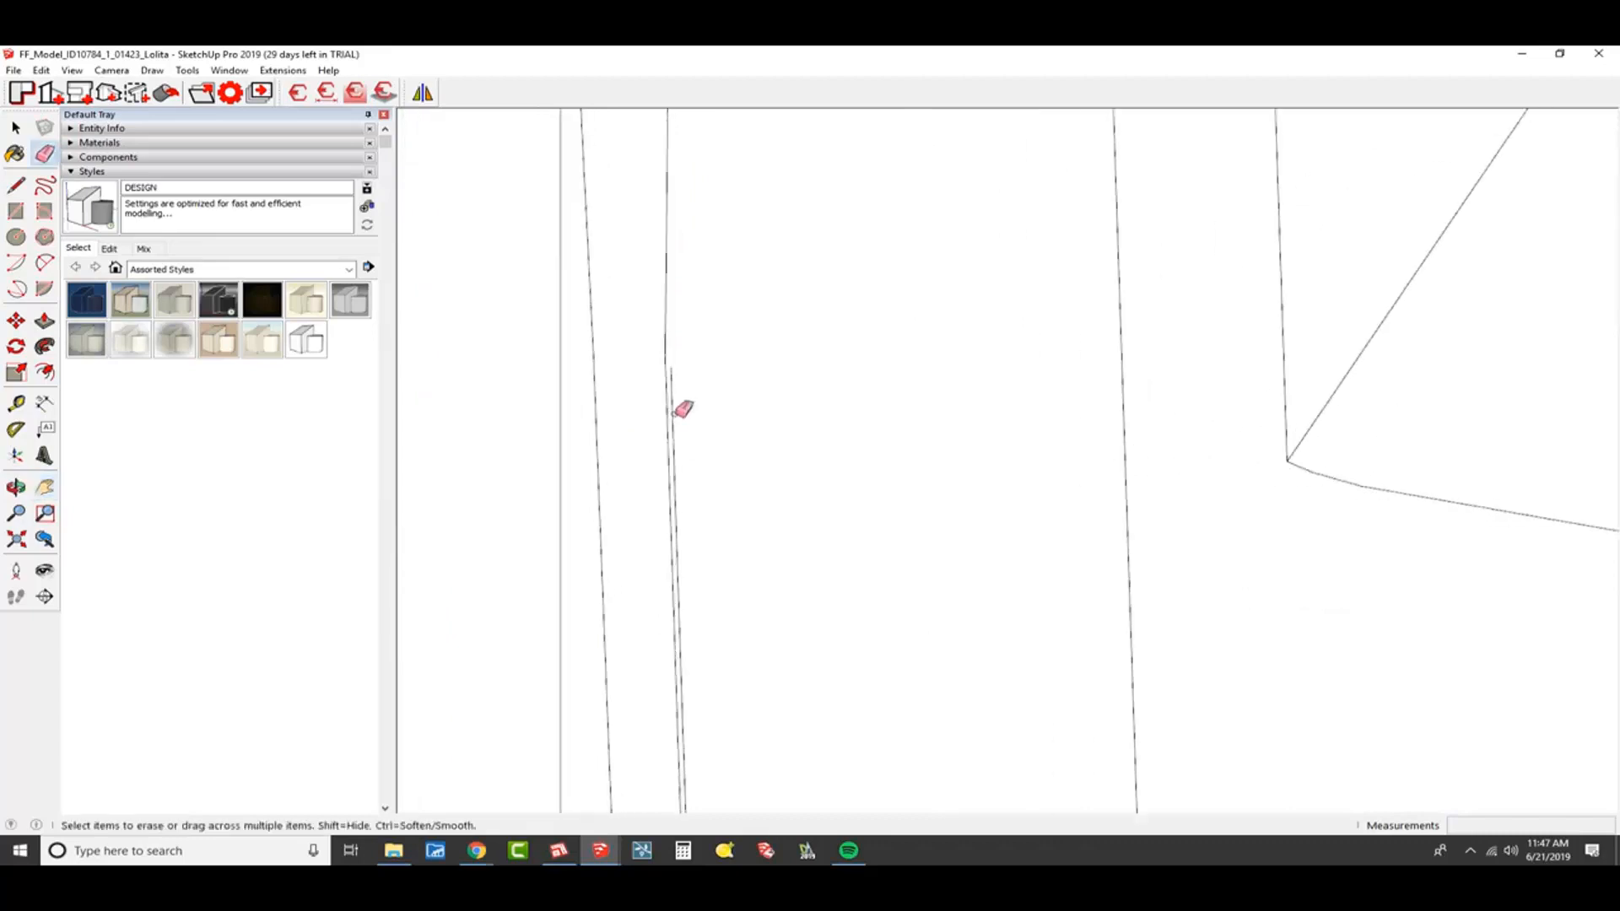
click(673, 407)
- Erase the doubled cross line and leftover stub at the back end of the left arm's inner strip
scroll(685, 397, down, 10)
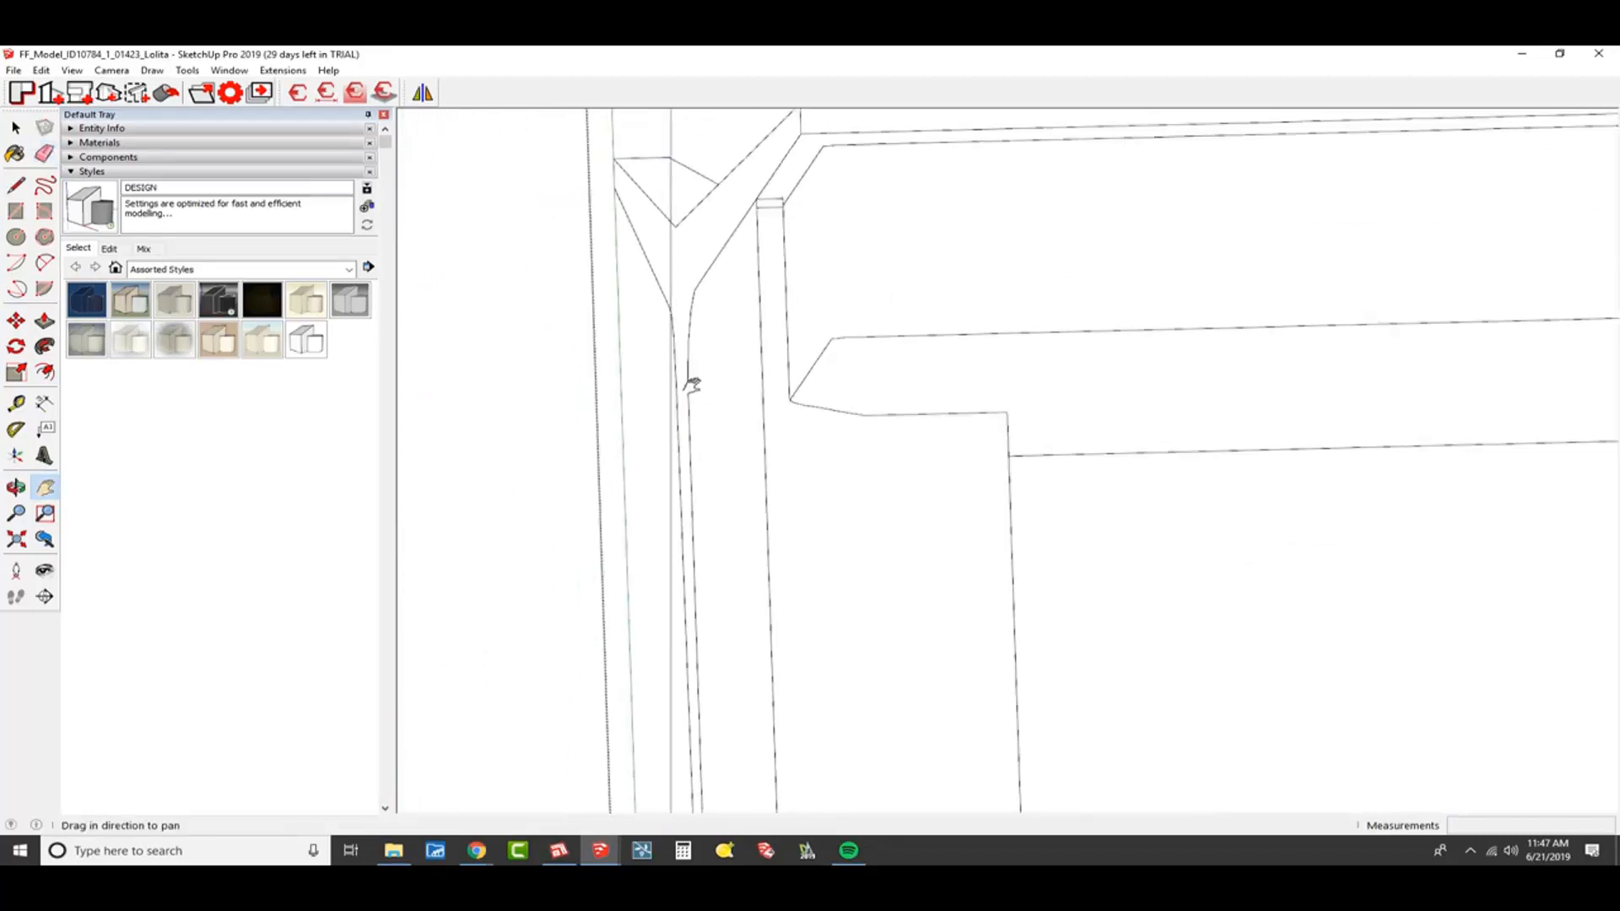
scroll(734, 401, down, 4)
scroll(759, 355, up, 6)
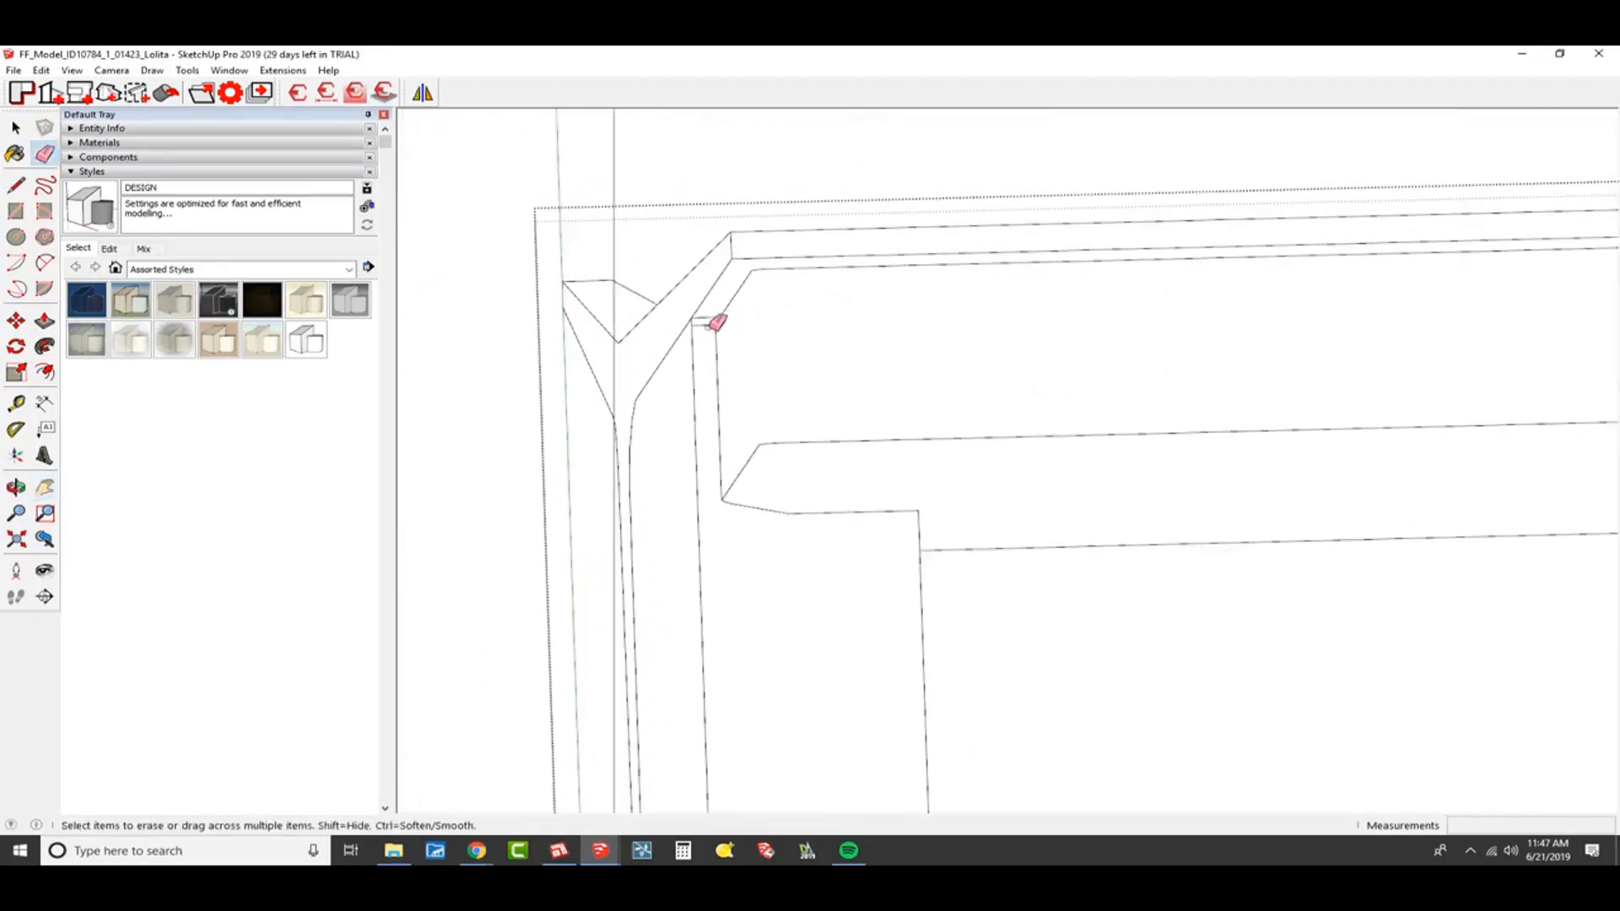
scroll(718, 316, up, 5)
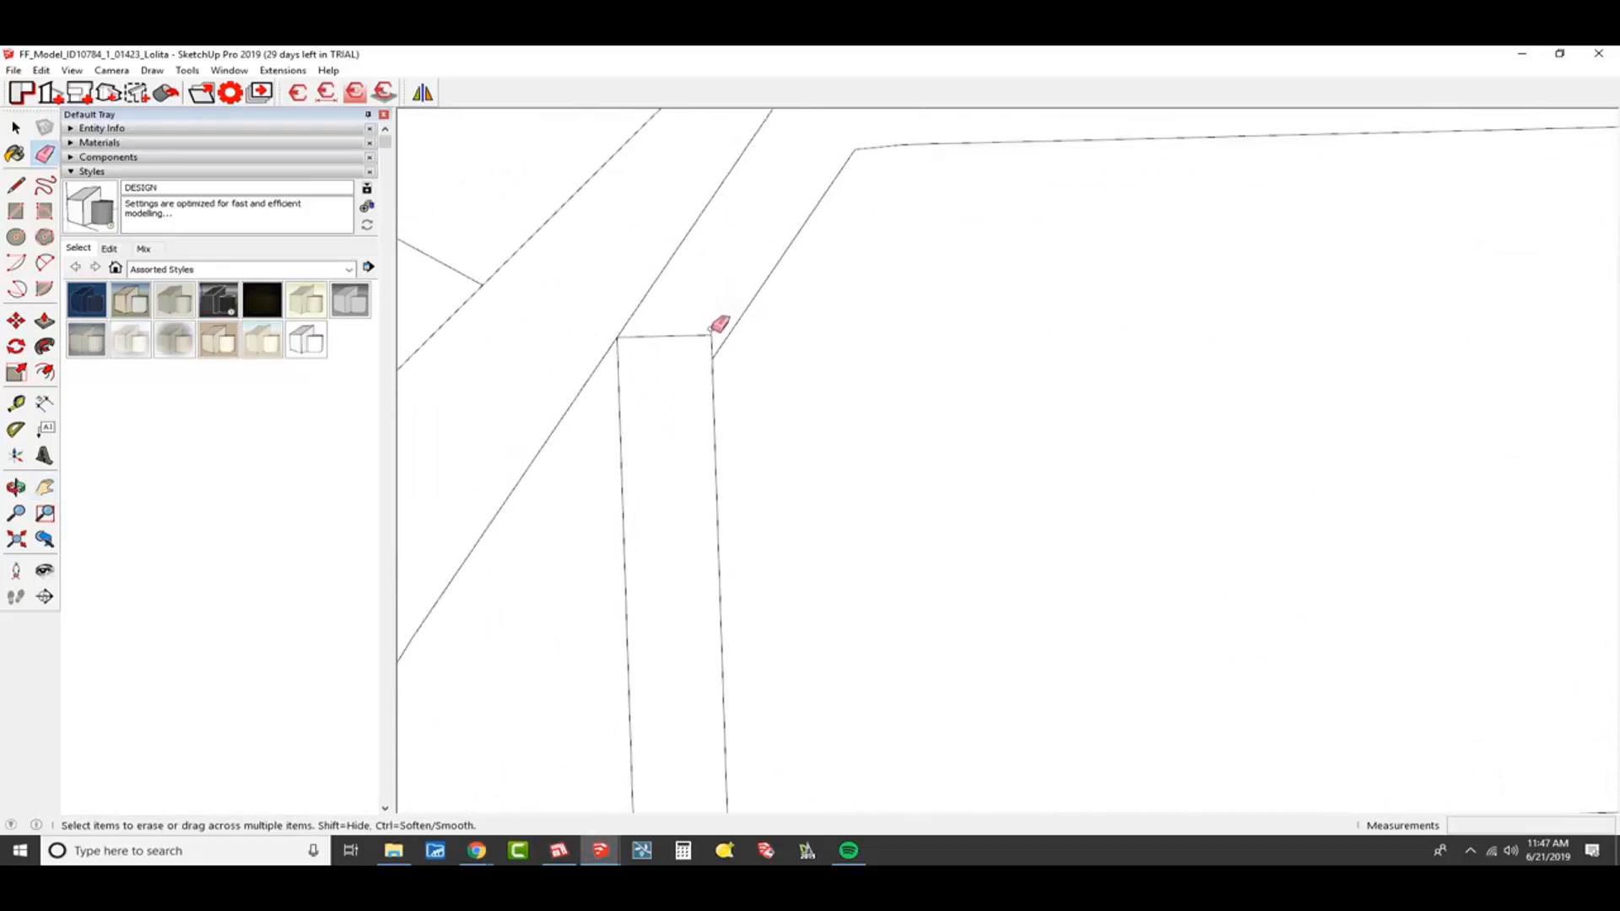
- Erase the short line crossing the chair's back rail near its right end
scroll(716, 329, down, 6)
shift+middle_drag(1128, 427, 391, 299)
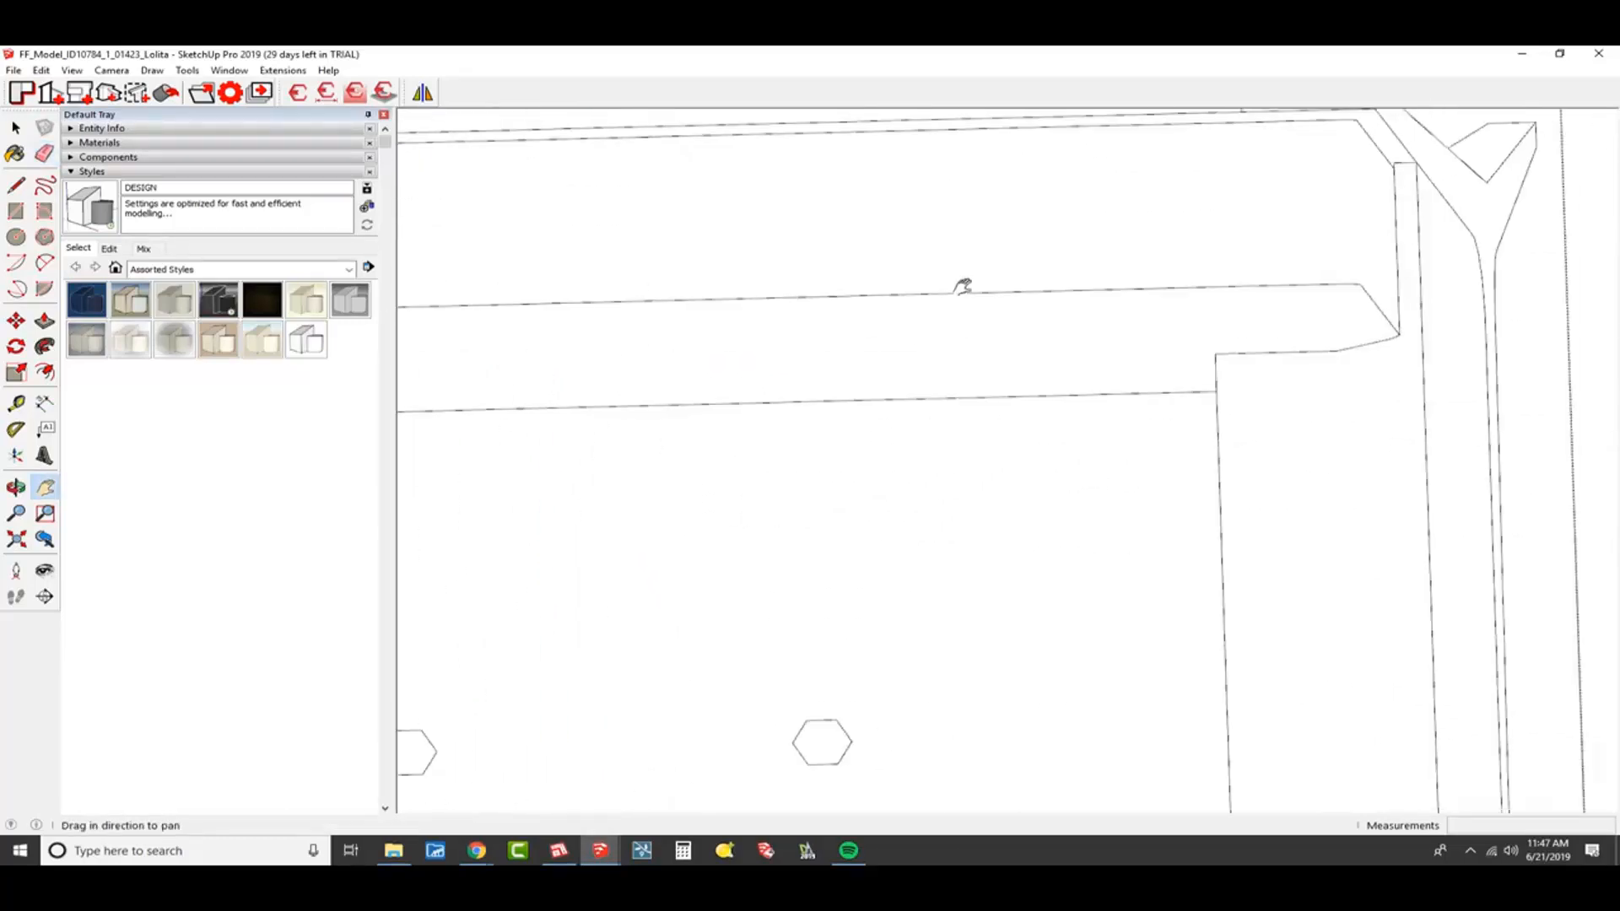
shift+middle_drag(962, 283, 540, 285)
scroll(1088, 257, down, 2)
scroll(922, 174, up, 4)
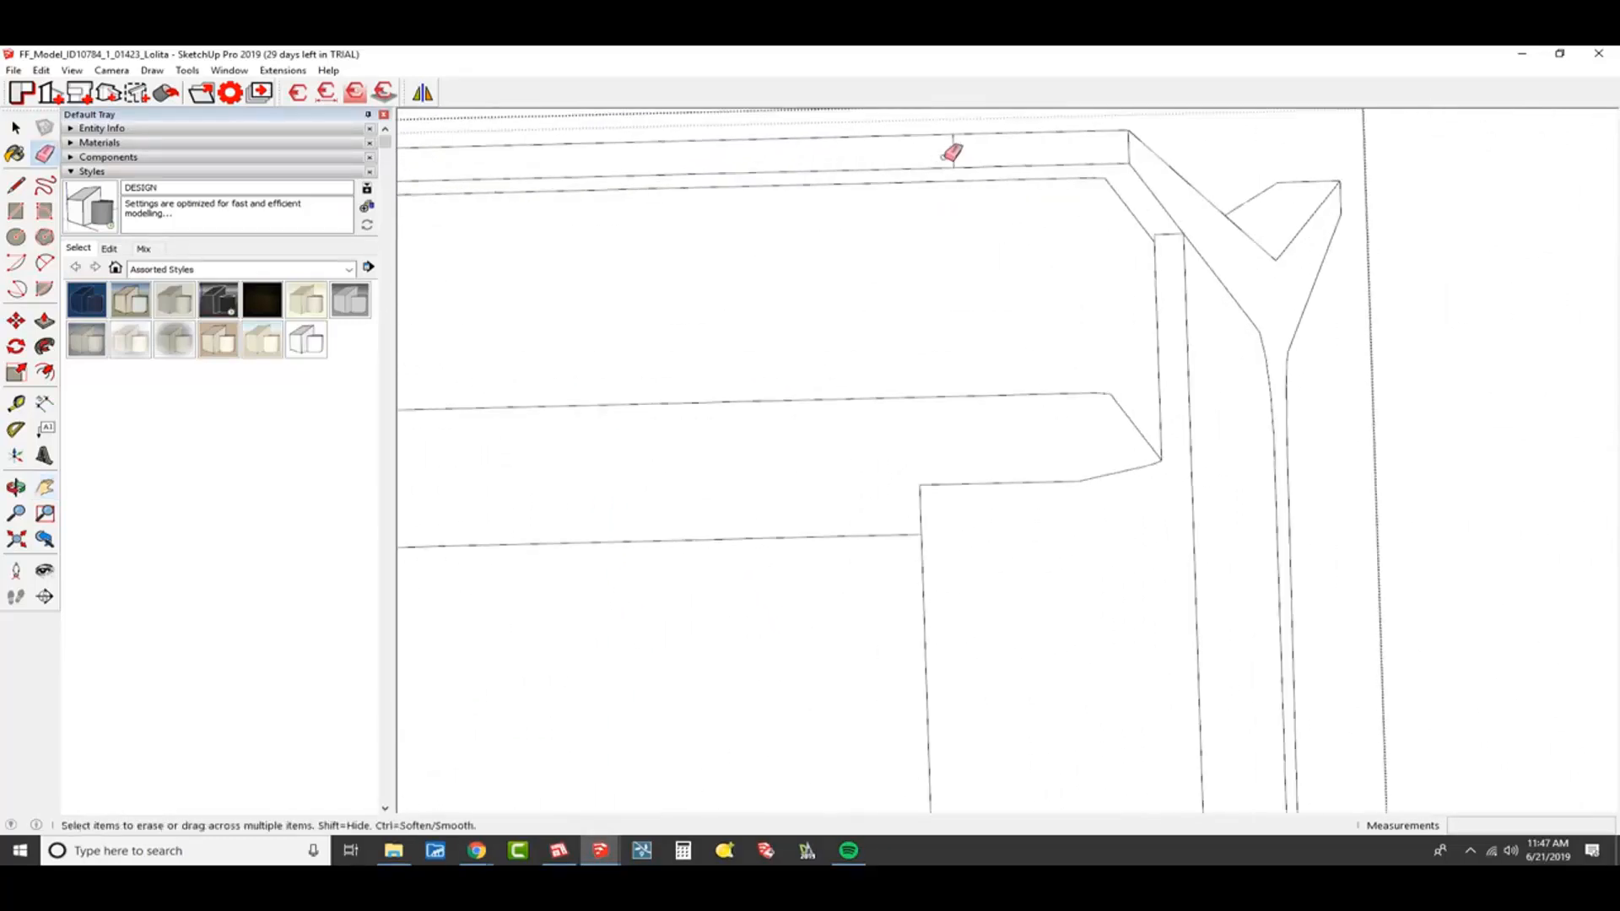
- Erase the stray diagonal segment between the two front edge lines near the chair's right front corner
scroll(991, 146, down, 2)
scroll(996, 142, down, 4)
scroll(1020, 190, up, 1)
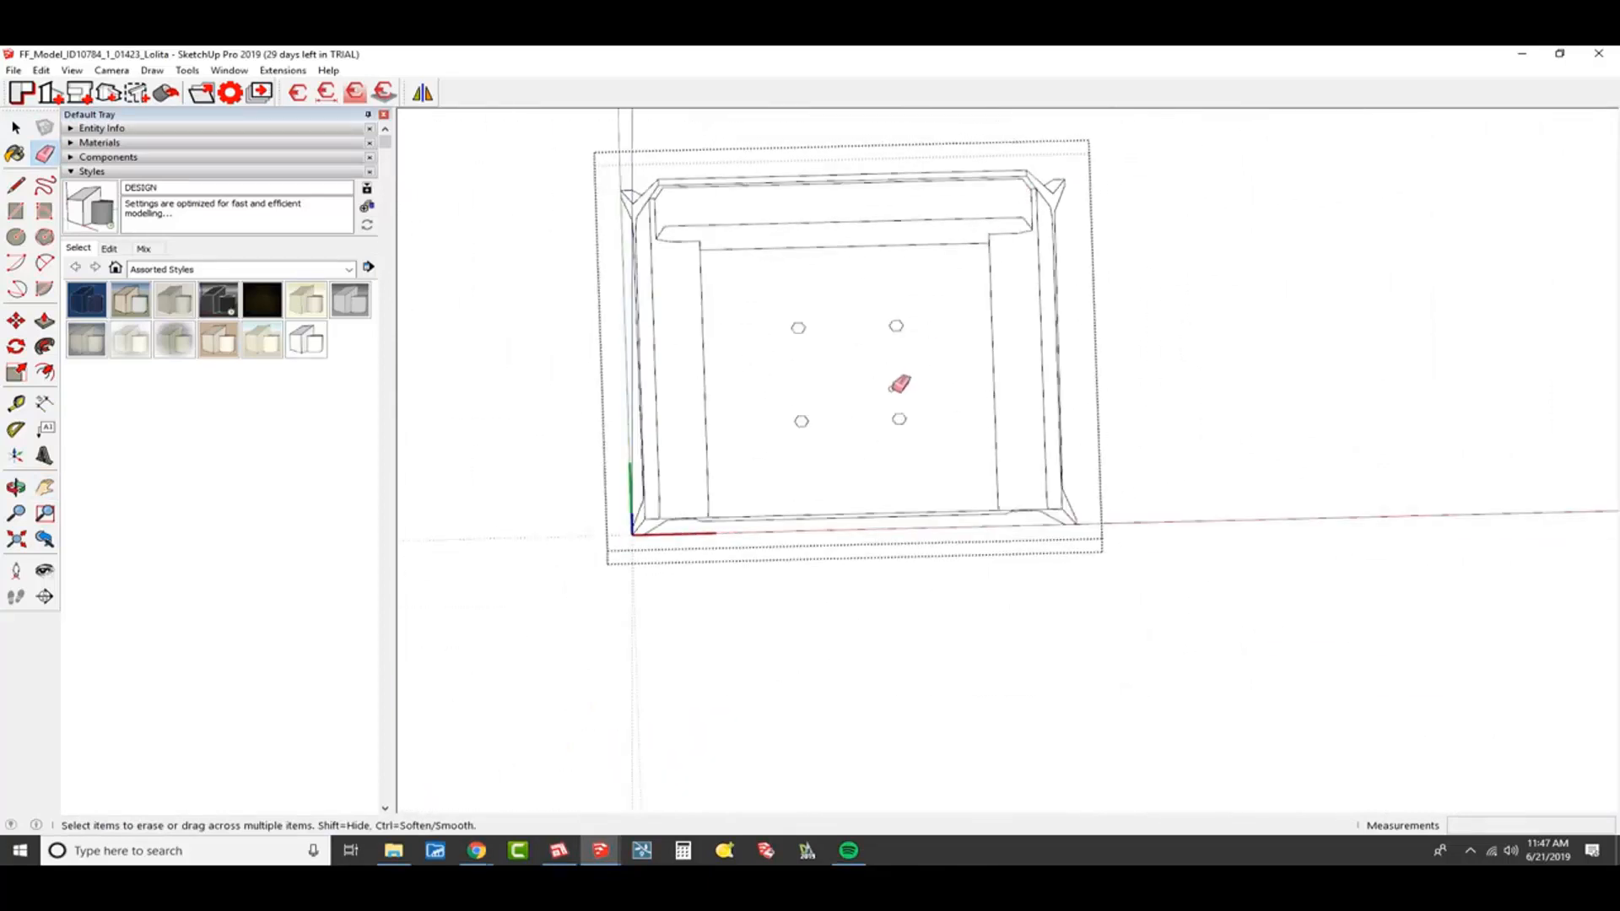
scroll(966, 546, up, 3)
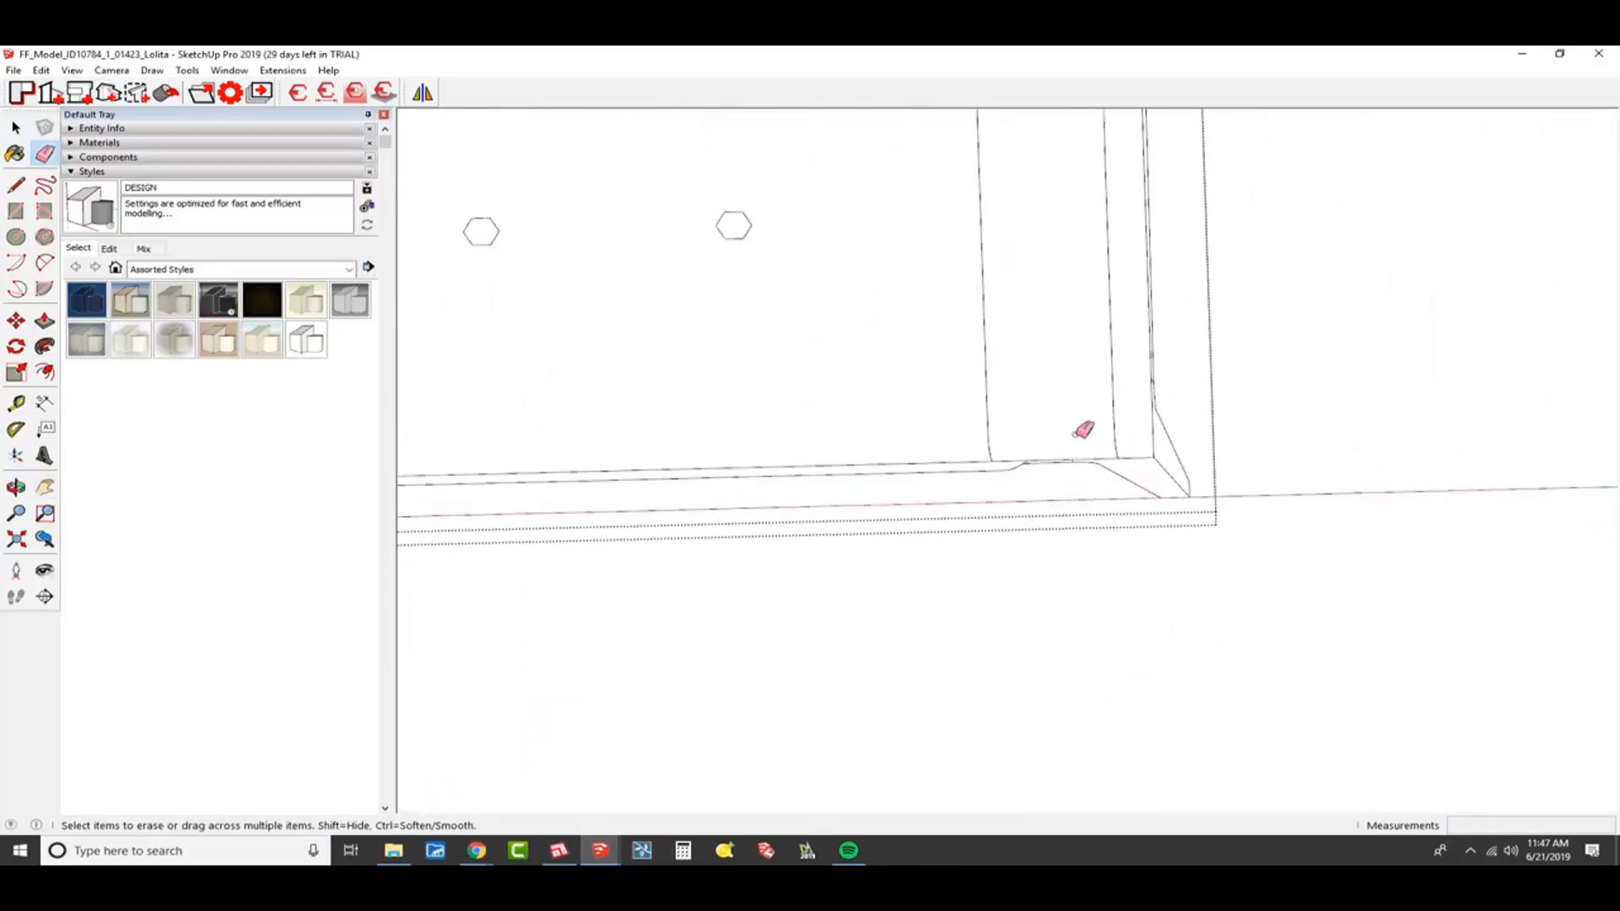
scroll(1041, 448, up, 3)
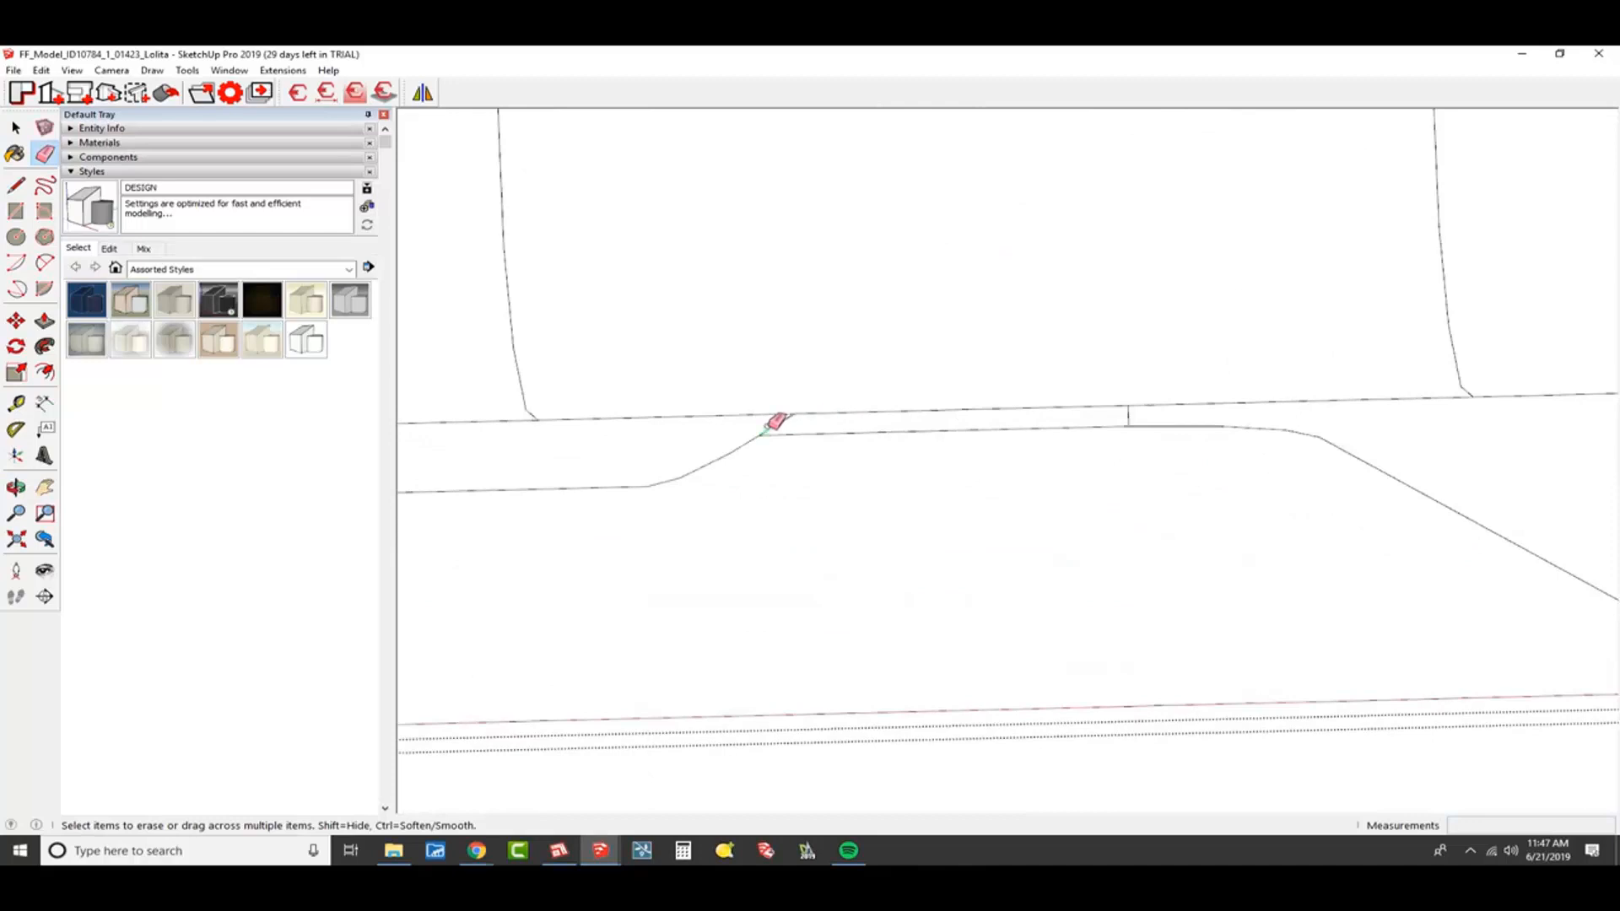
scroll(790, 416, up, 2)
scroll(813, 402, down, 3)
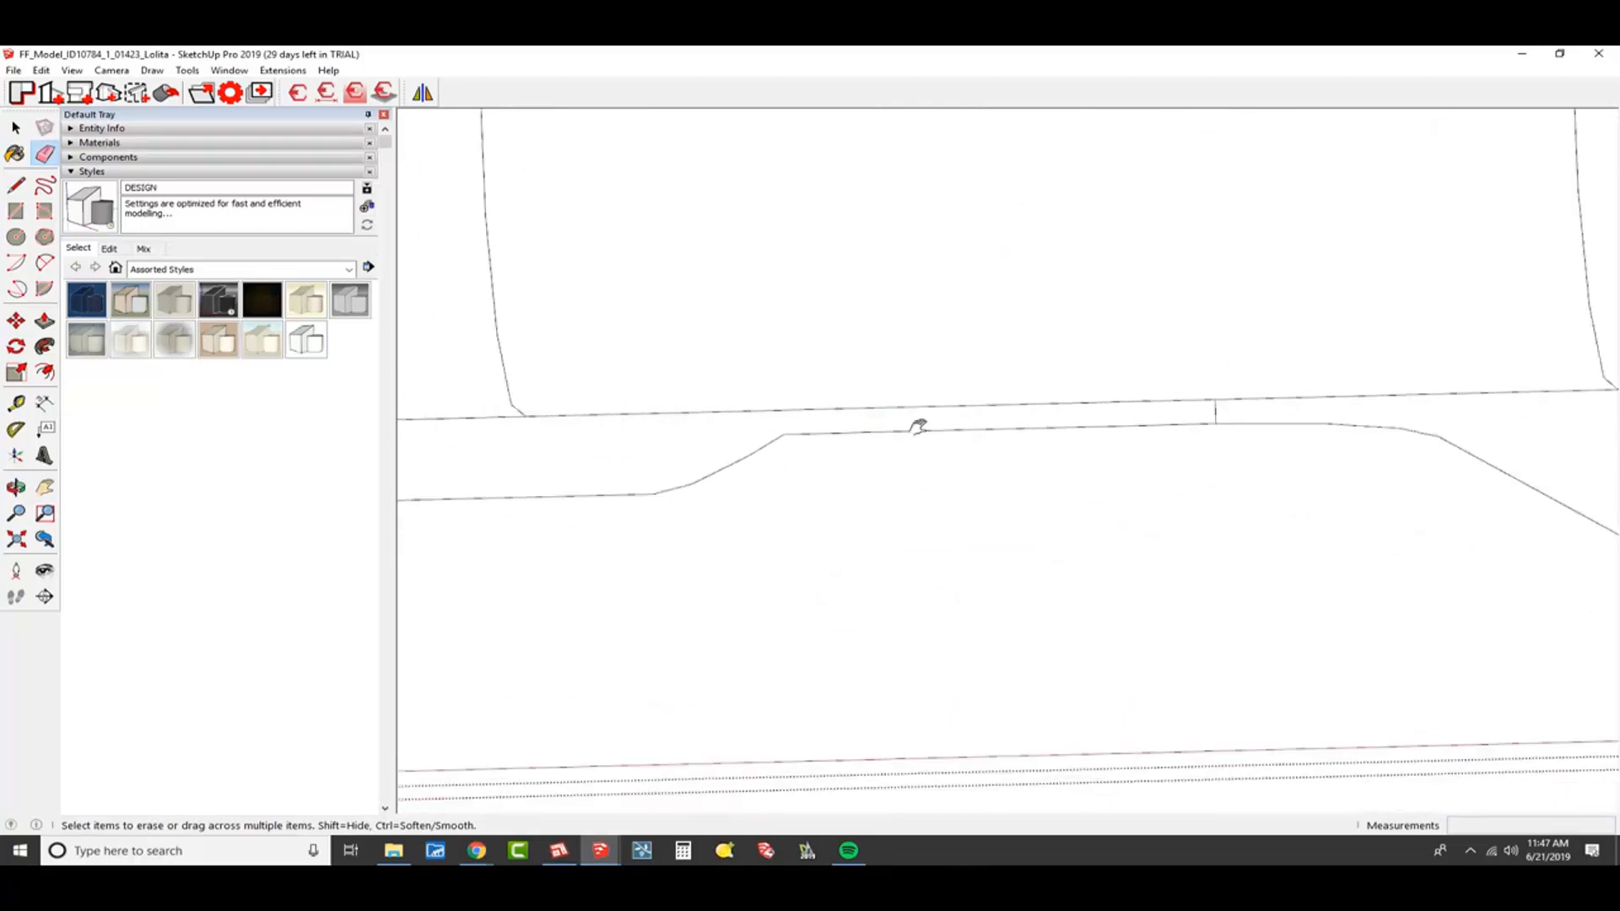
- Erase the stray diagonal segment between the two front edge lines near the chair's left front corner
scroll(785, 397, up, 4)
shift+middle_drag(878, 394, 1459, 504)
scroll(879, 456, up, 5)
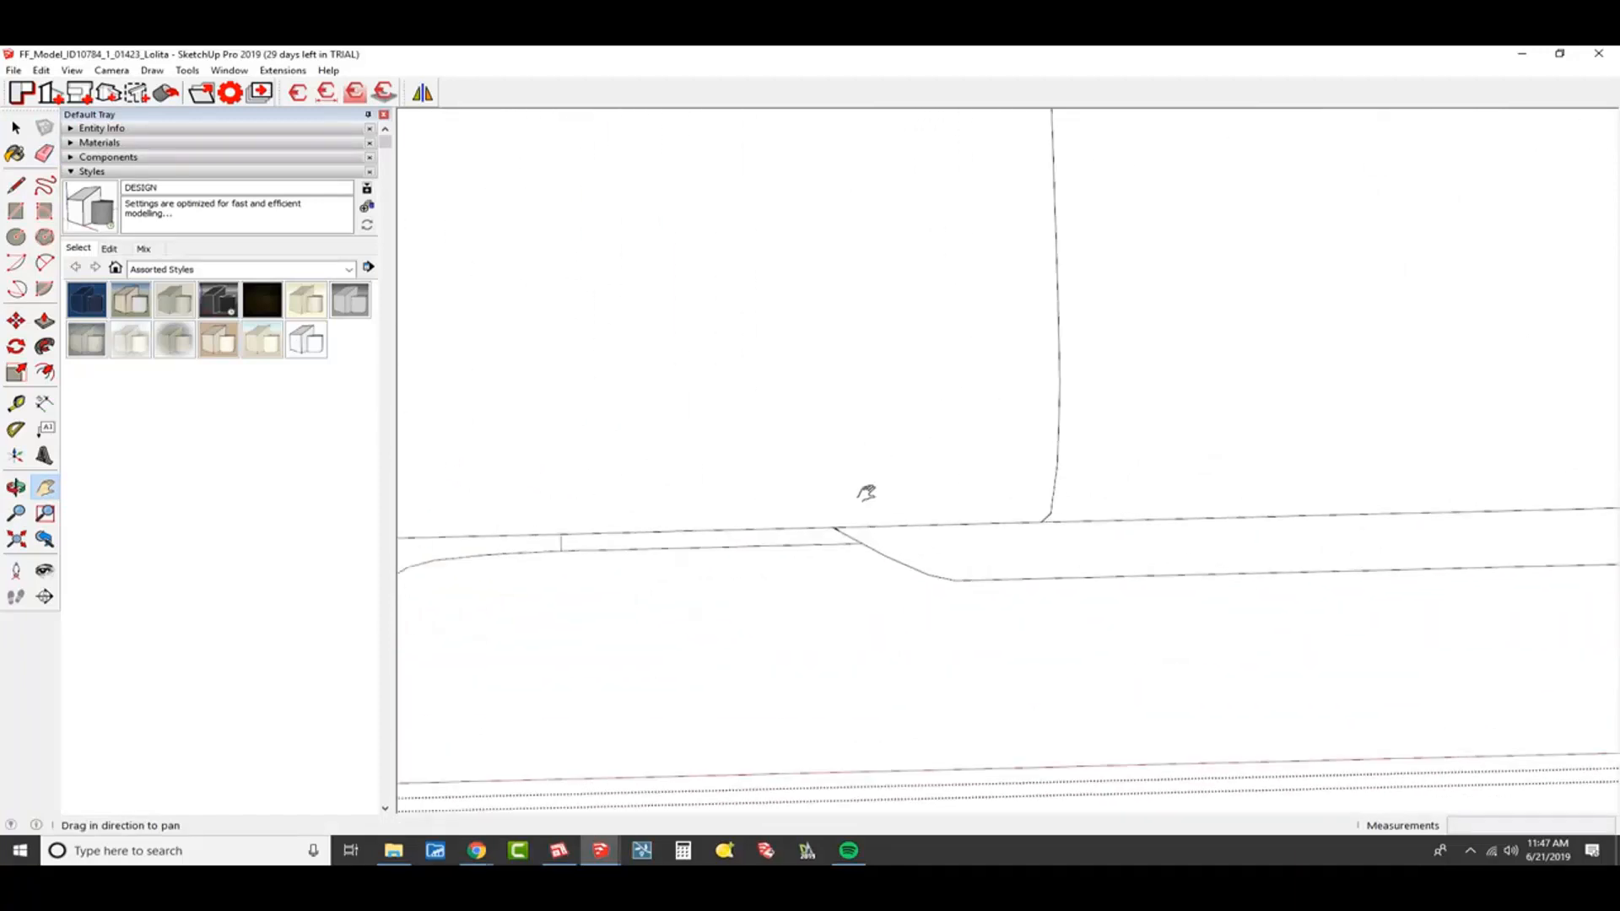
click(822, 536)
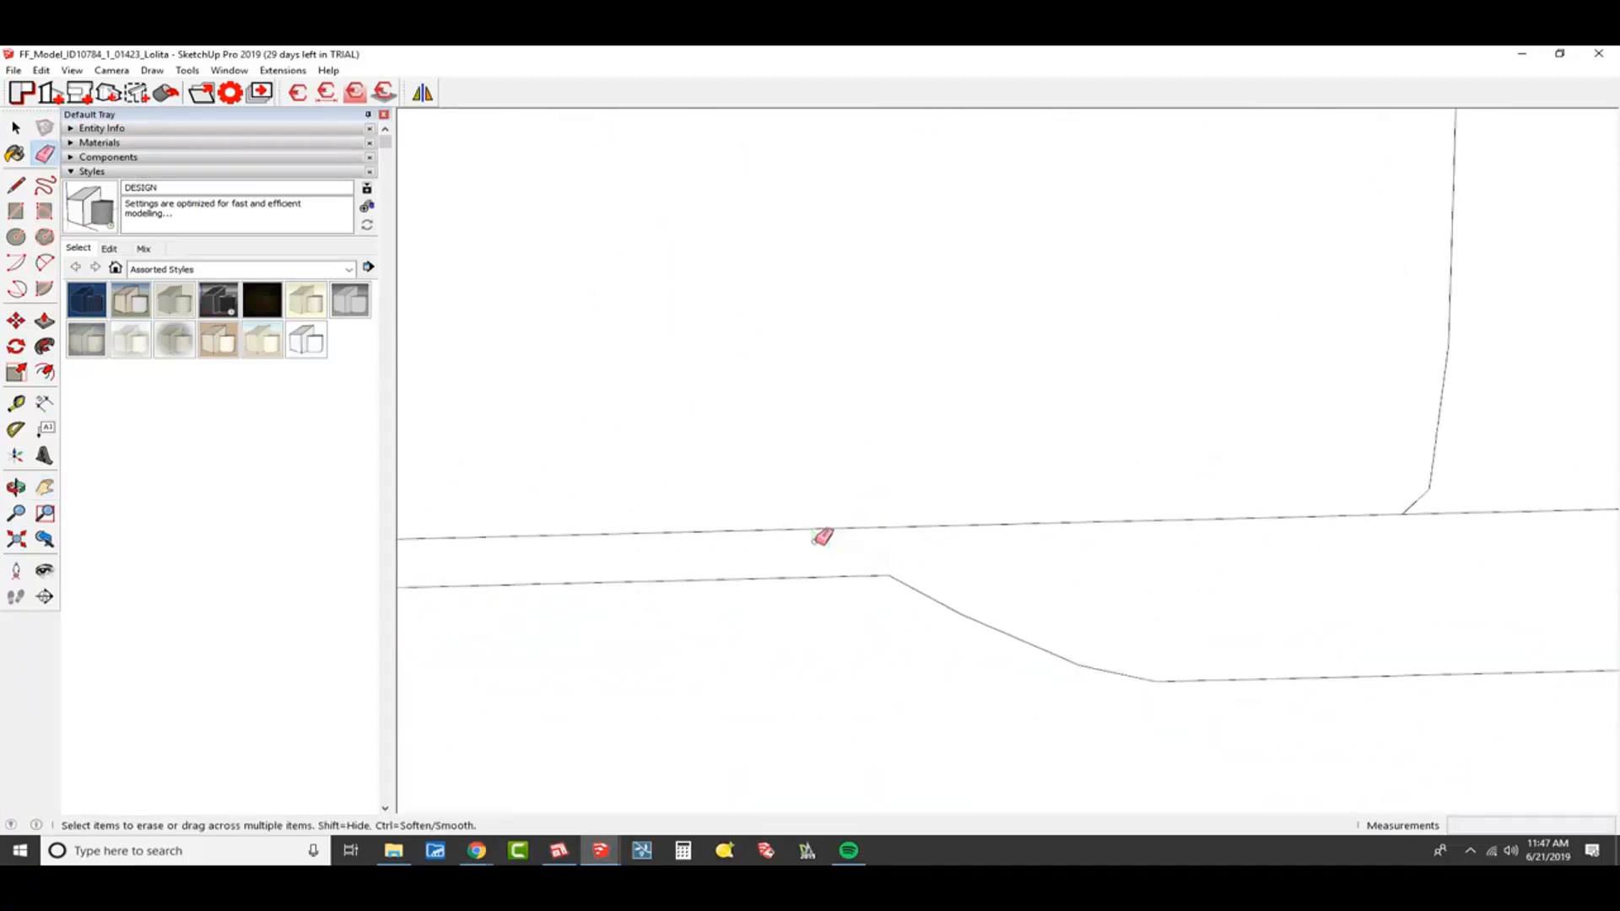
- Inspect the armchair model and its cleaned plan linework, checking which separate components they consist of
mouse_move(821, 535)
shift+middle_down()
mouse_move(1211, 567)
mouse_move(834, 574)
shift+middle_up()
scroll(873, 549, down, 10)
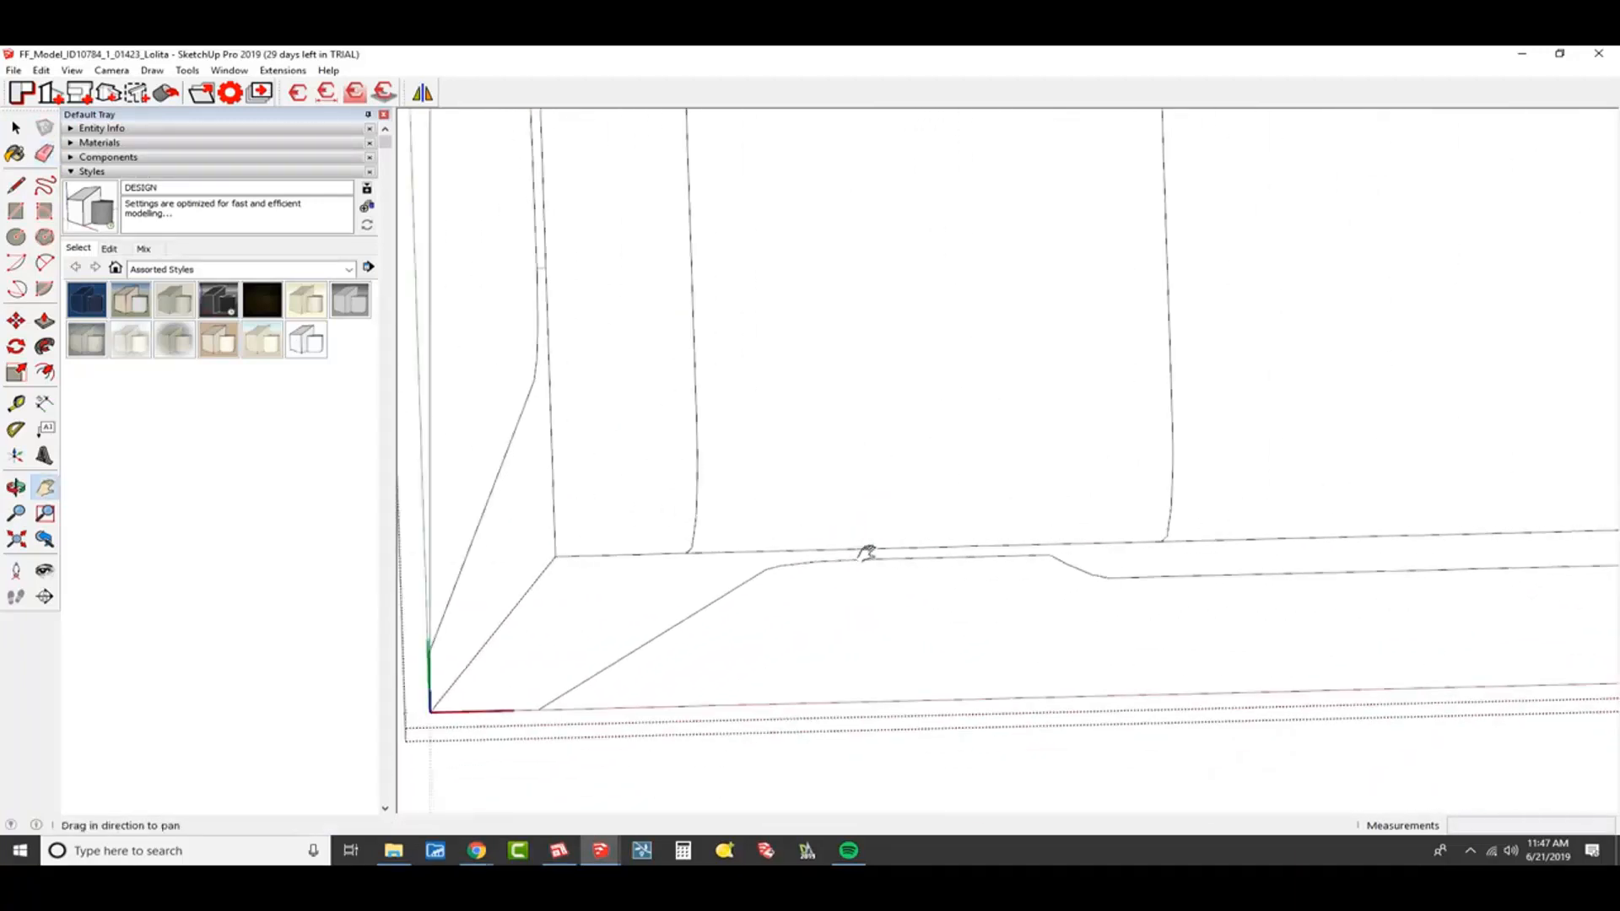
scroll(854, 547, down, 3)
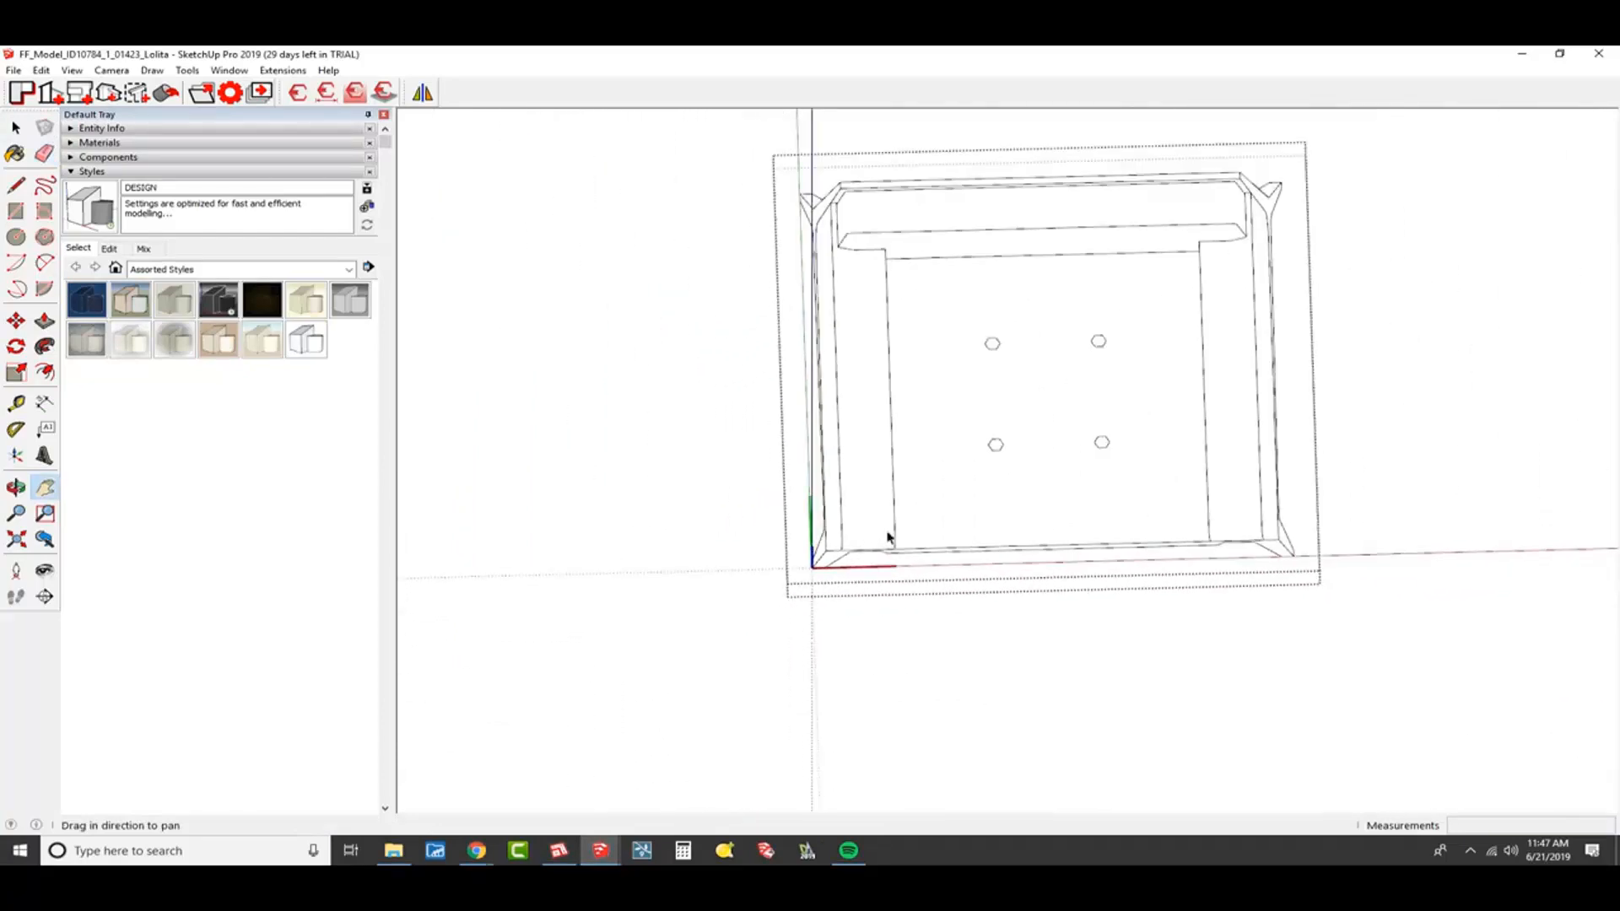
key(space)
middle_drag(887, 538, 1343, 270)
click(1343, 269)
middle_drag(1099, 530, 1036, 418)
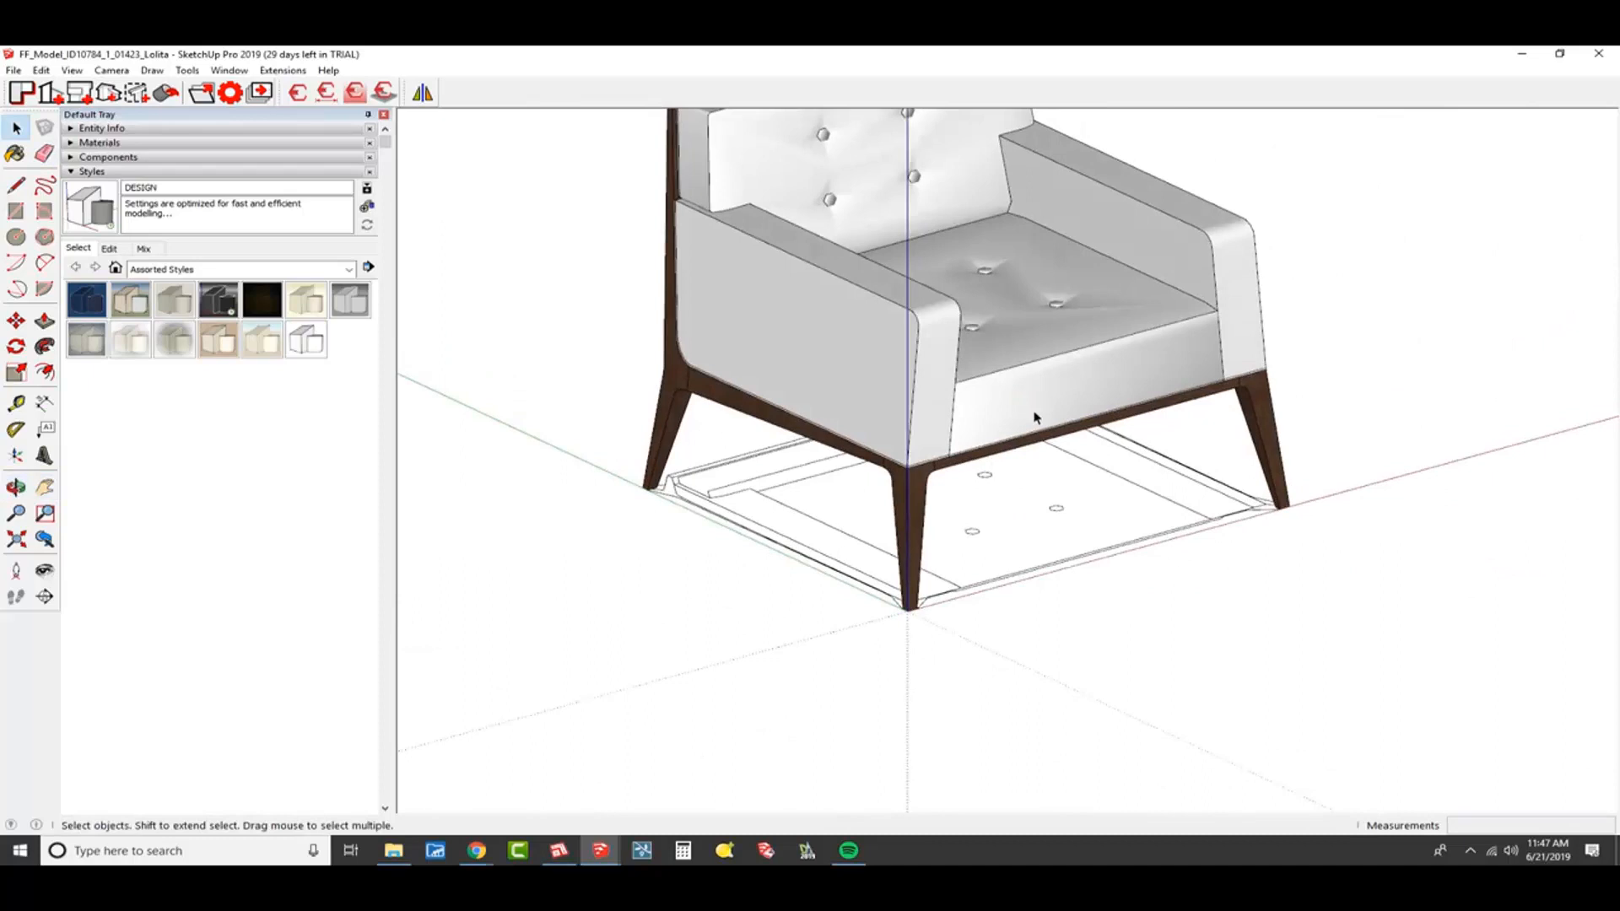
click(1093, 550)
click(935, 363)
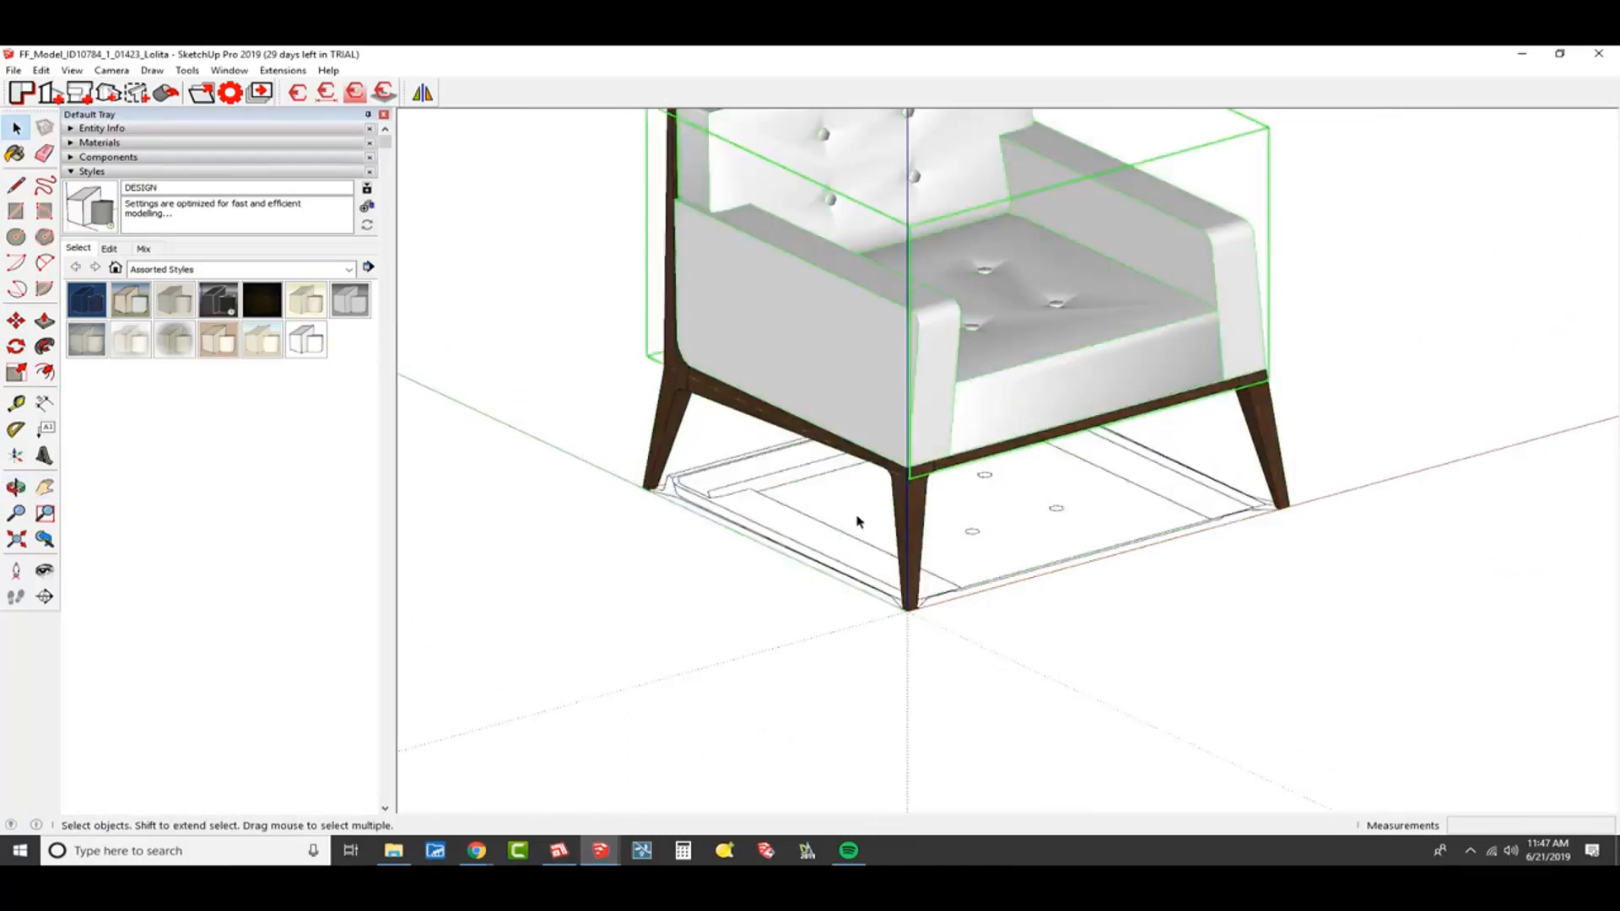
scroll(858, 521, down, 2)
click(903, 506)
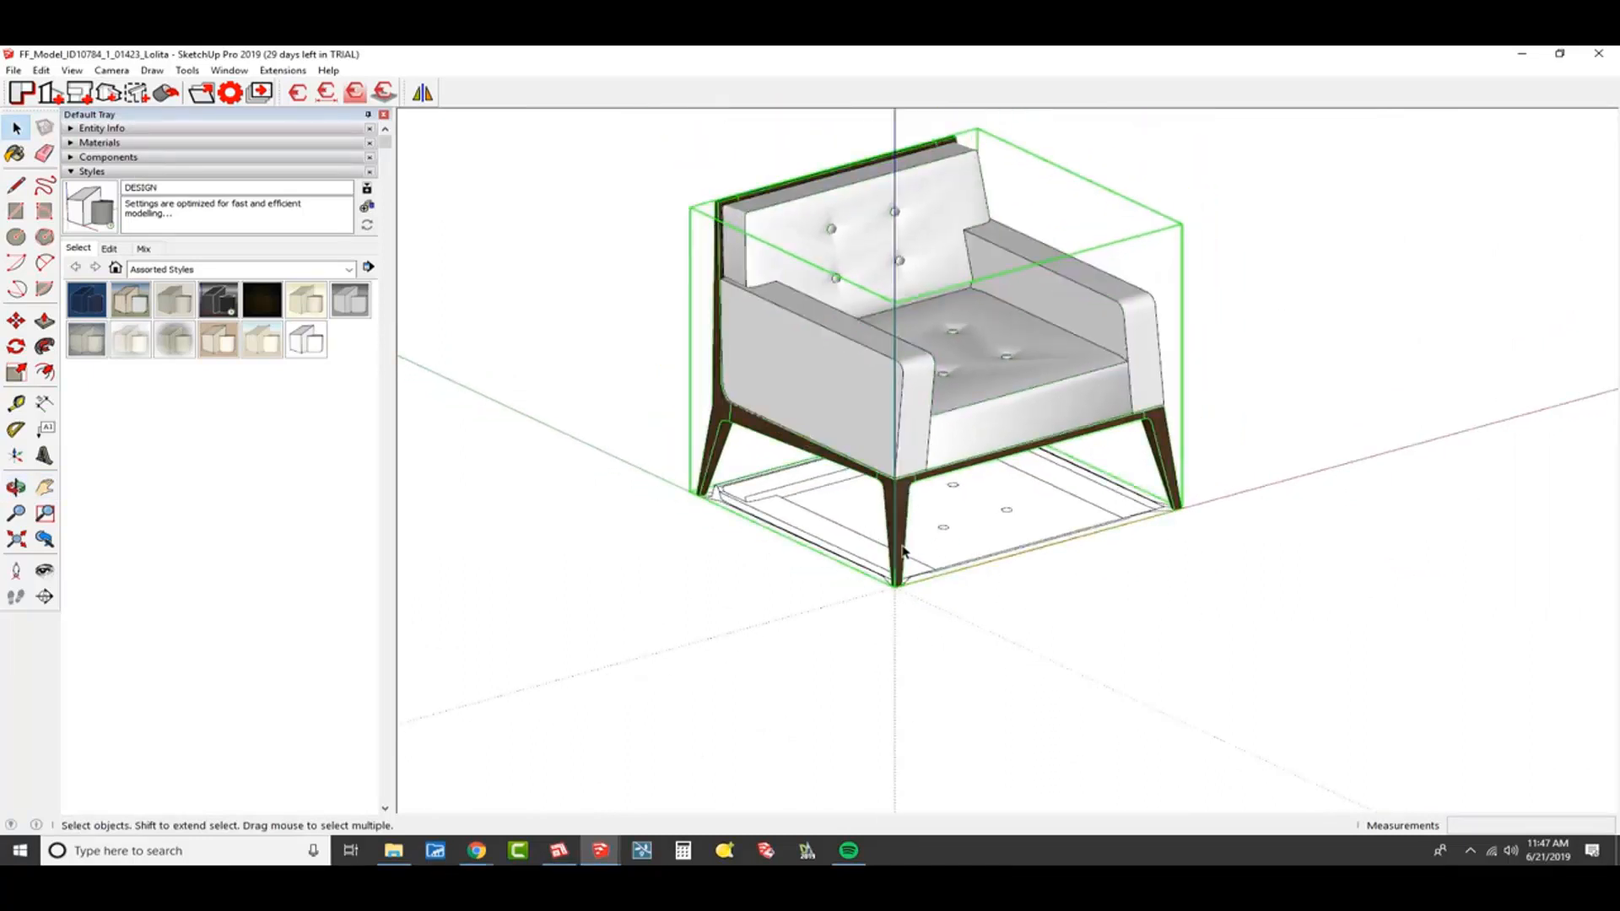
click(801, 362)
click(815, 518)
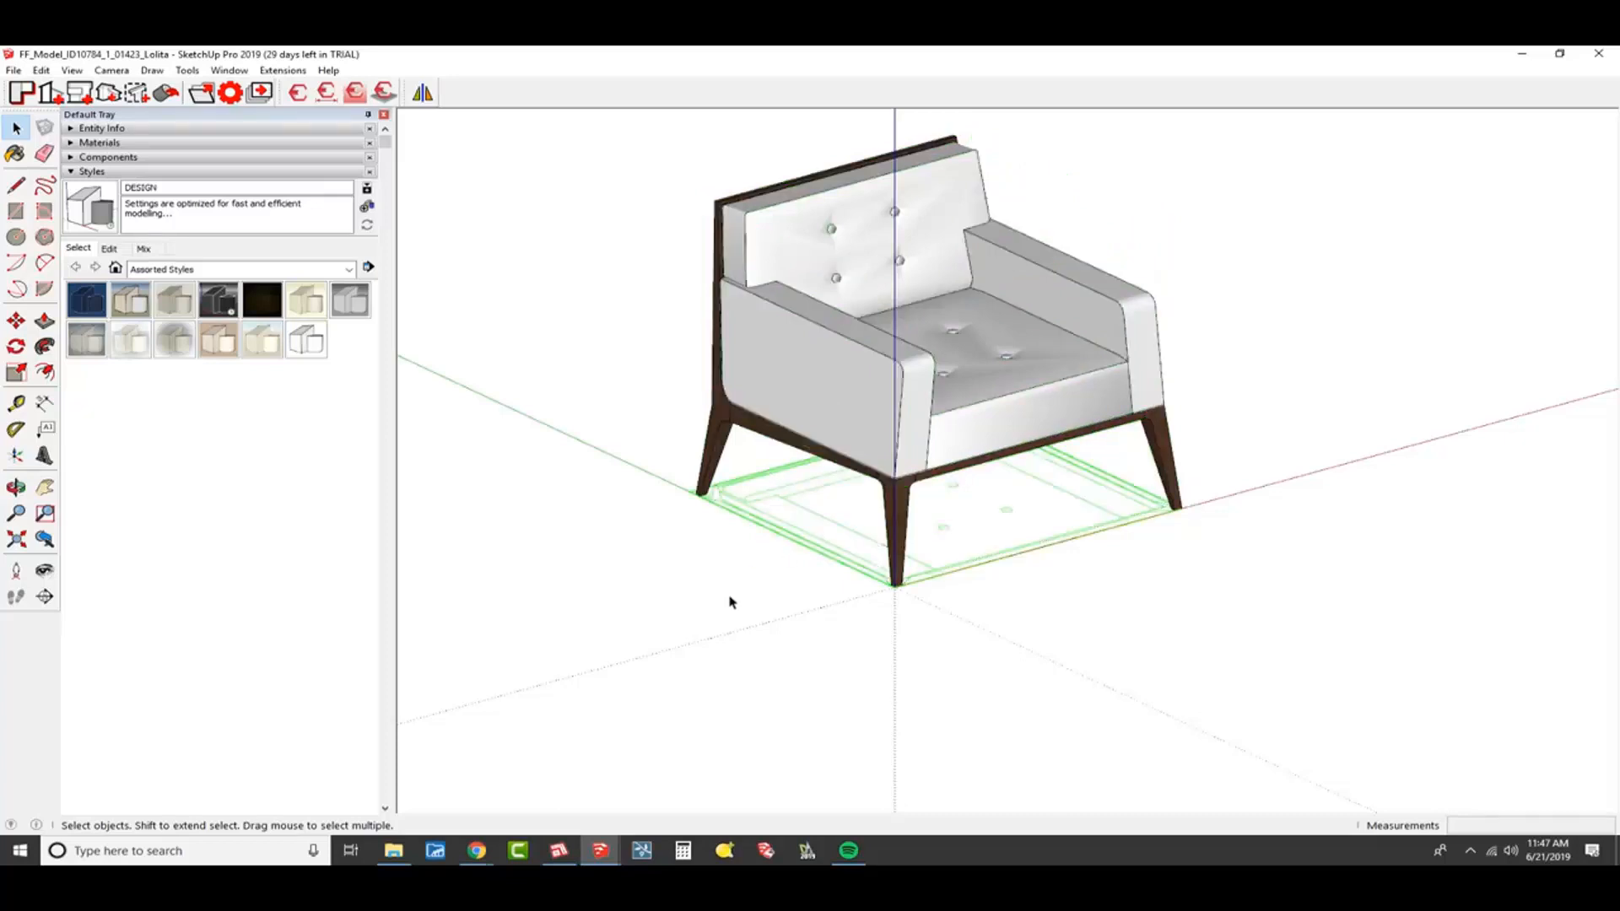
- Load the ConDoc DESIGN layers and assign the armchair's plan linework component to CONDOC_2D Graphic
click(131, 172)
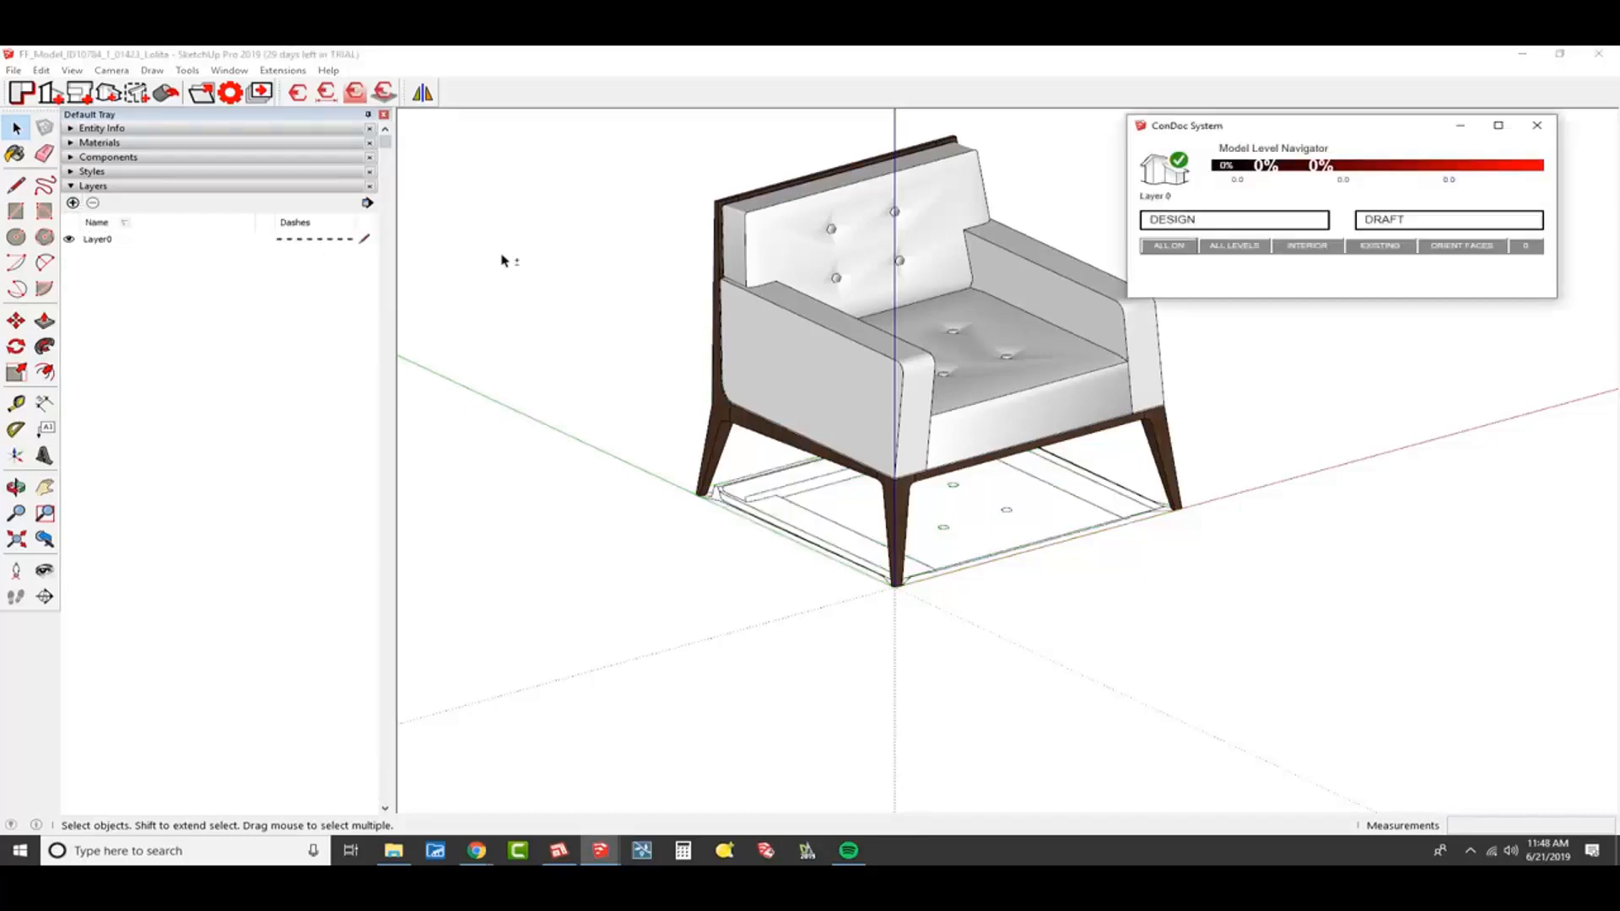
click(1191, 223)
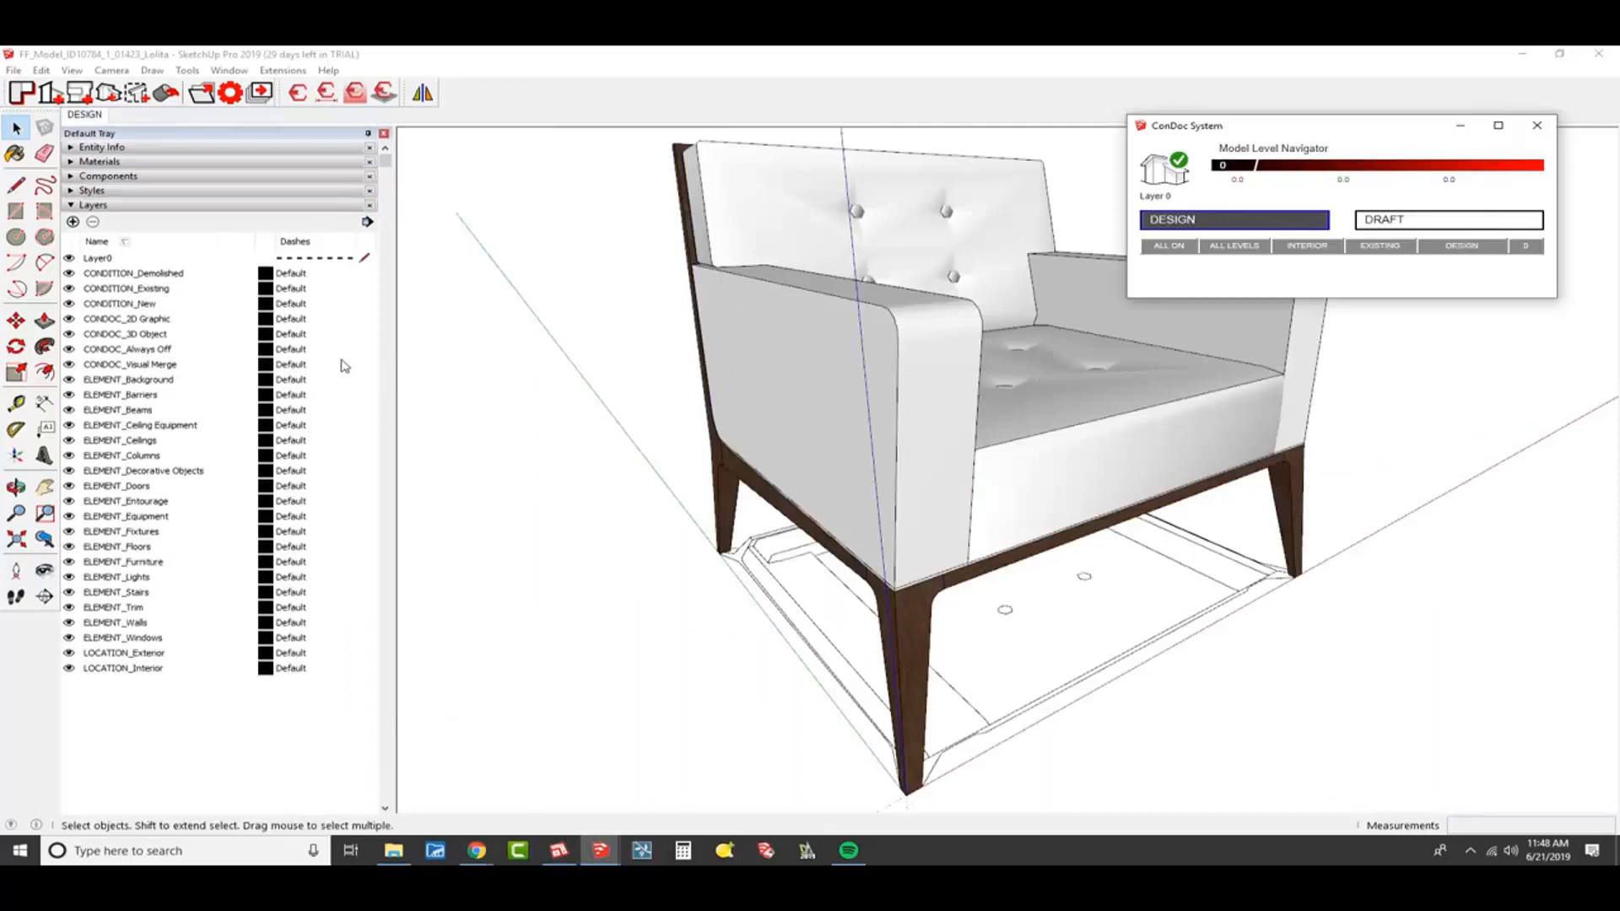
click(209, 151)
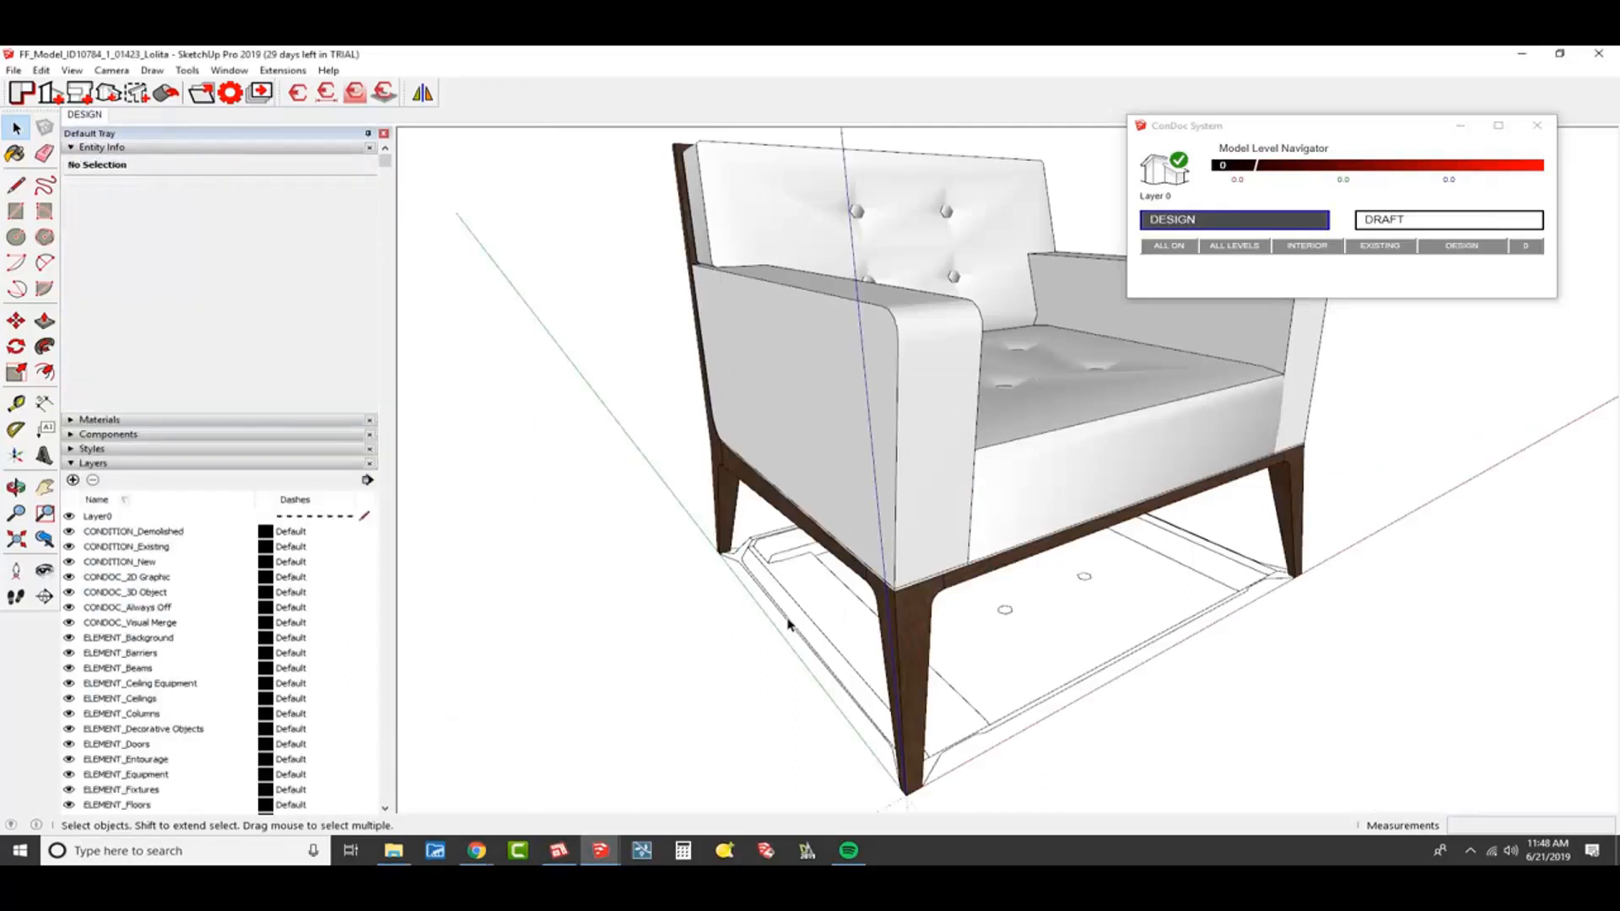
click(270, 188)
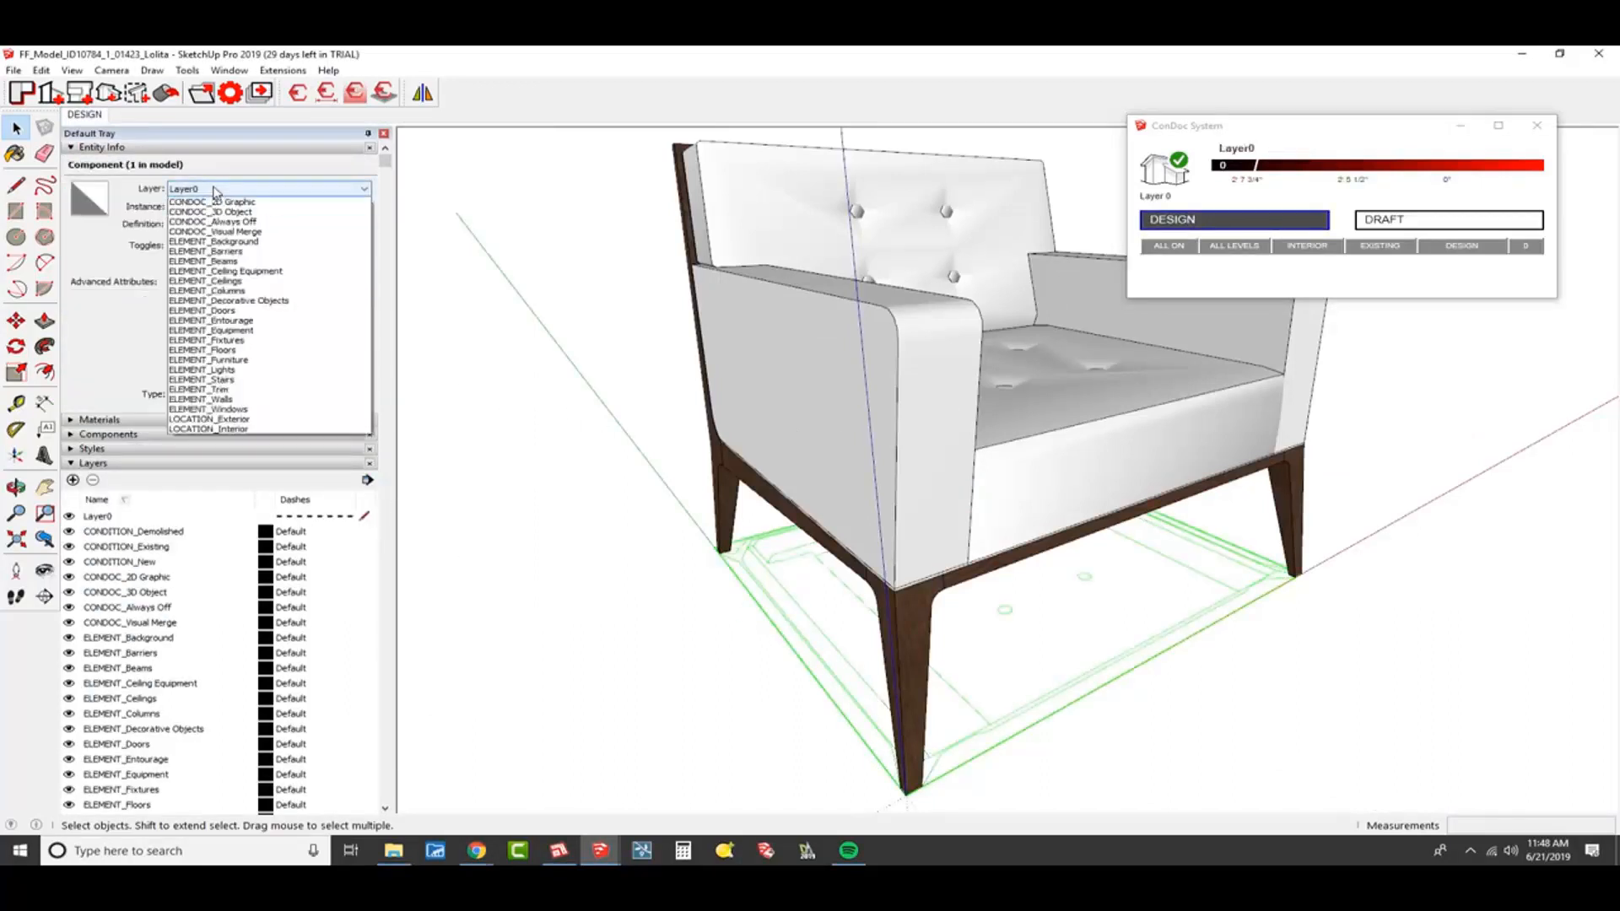
click(226, 243)
- Group the two 3D armchair components without the plan linework and assign the group to CONDOC_3D Object
scroll(470, 399, down, 3)
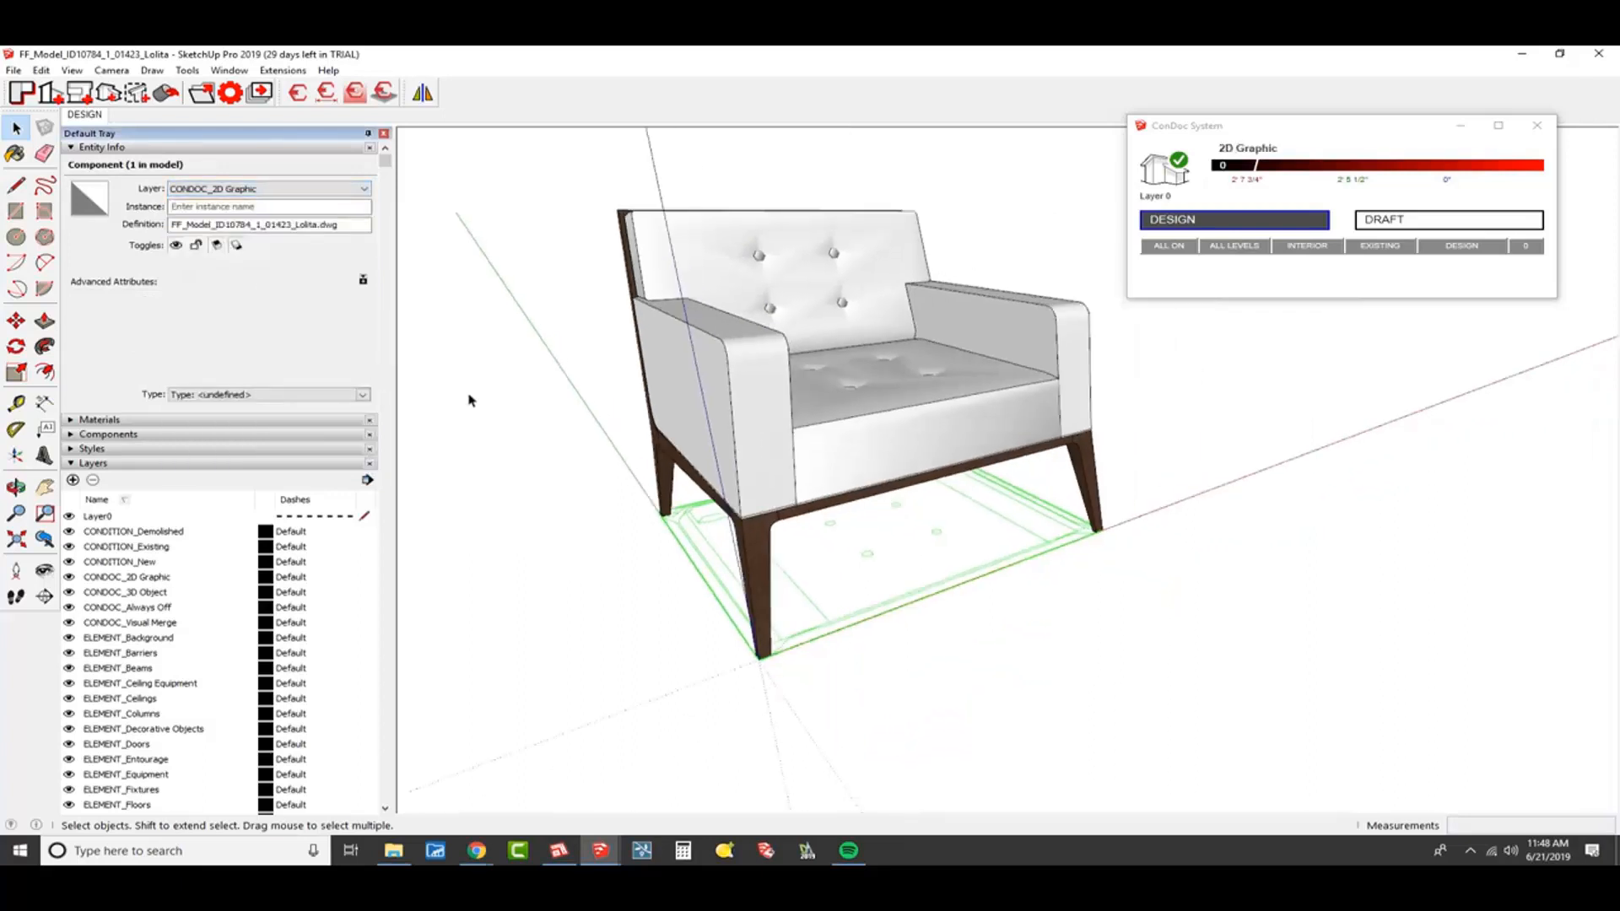
drag(473, 172, 1118, 668)
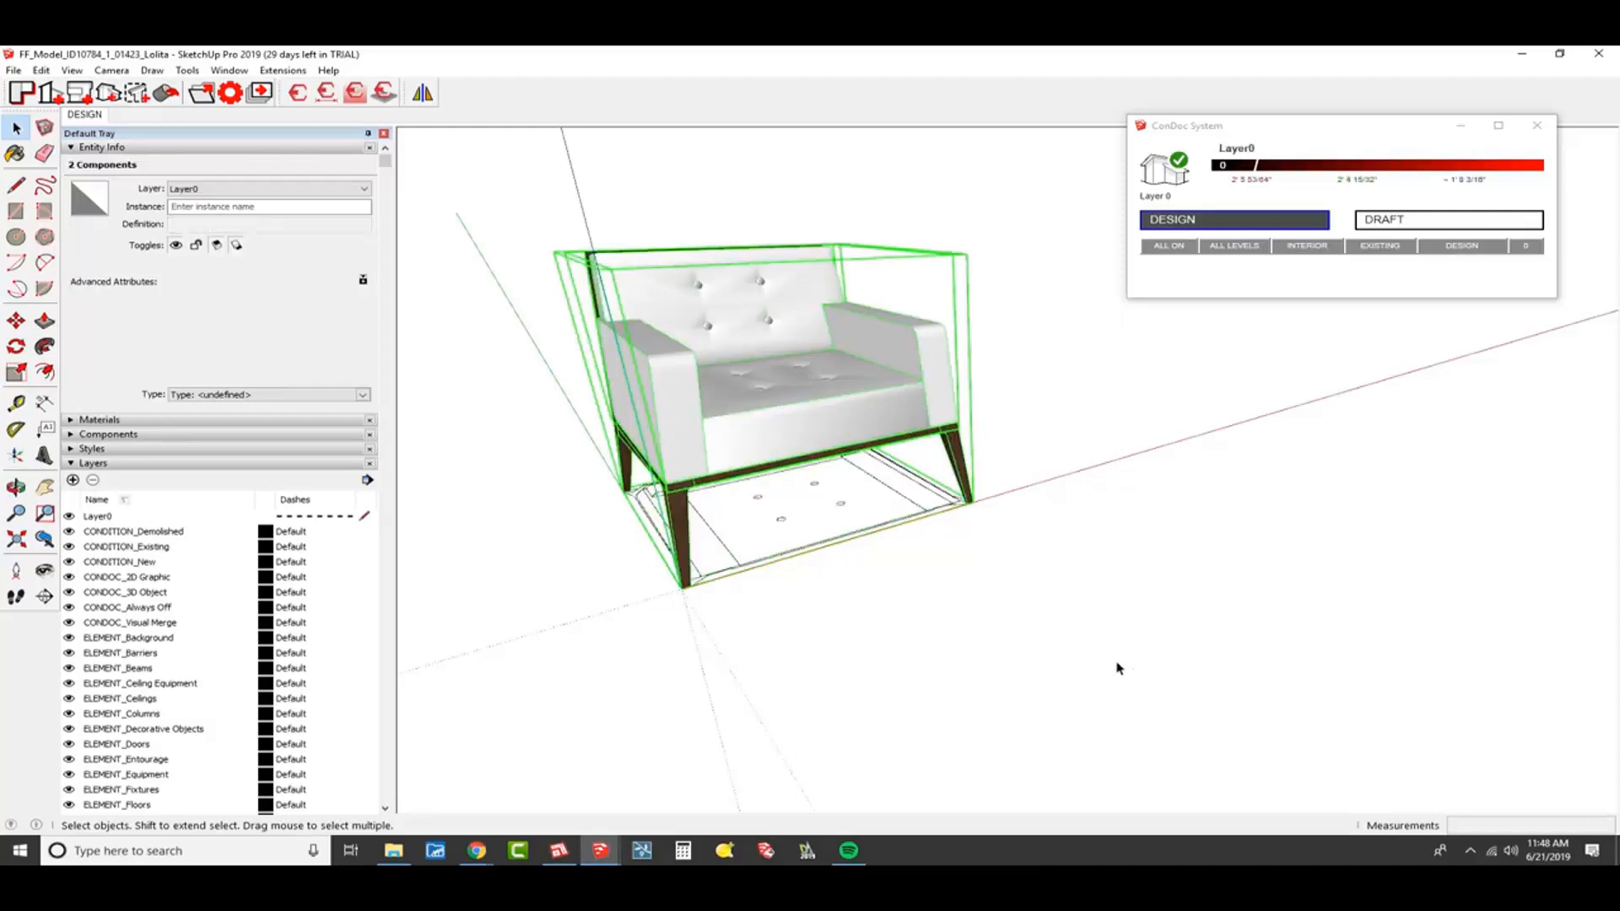
right_click(780, 371)
click(852, 517)
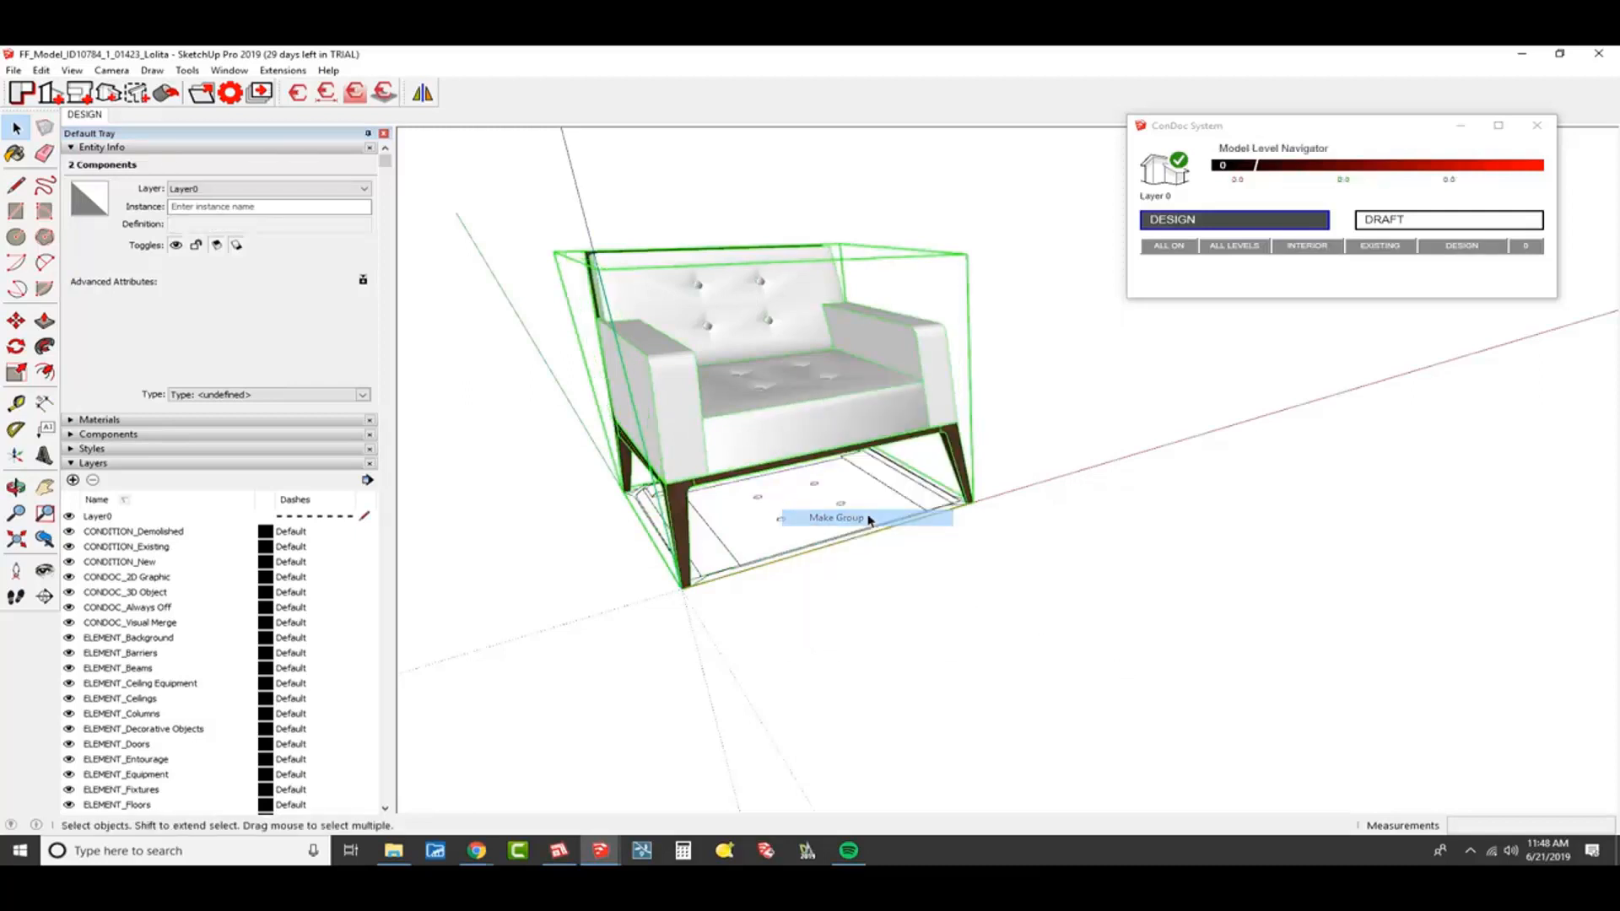
click(203, 189)
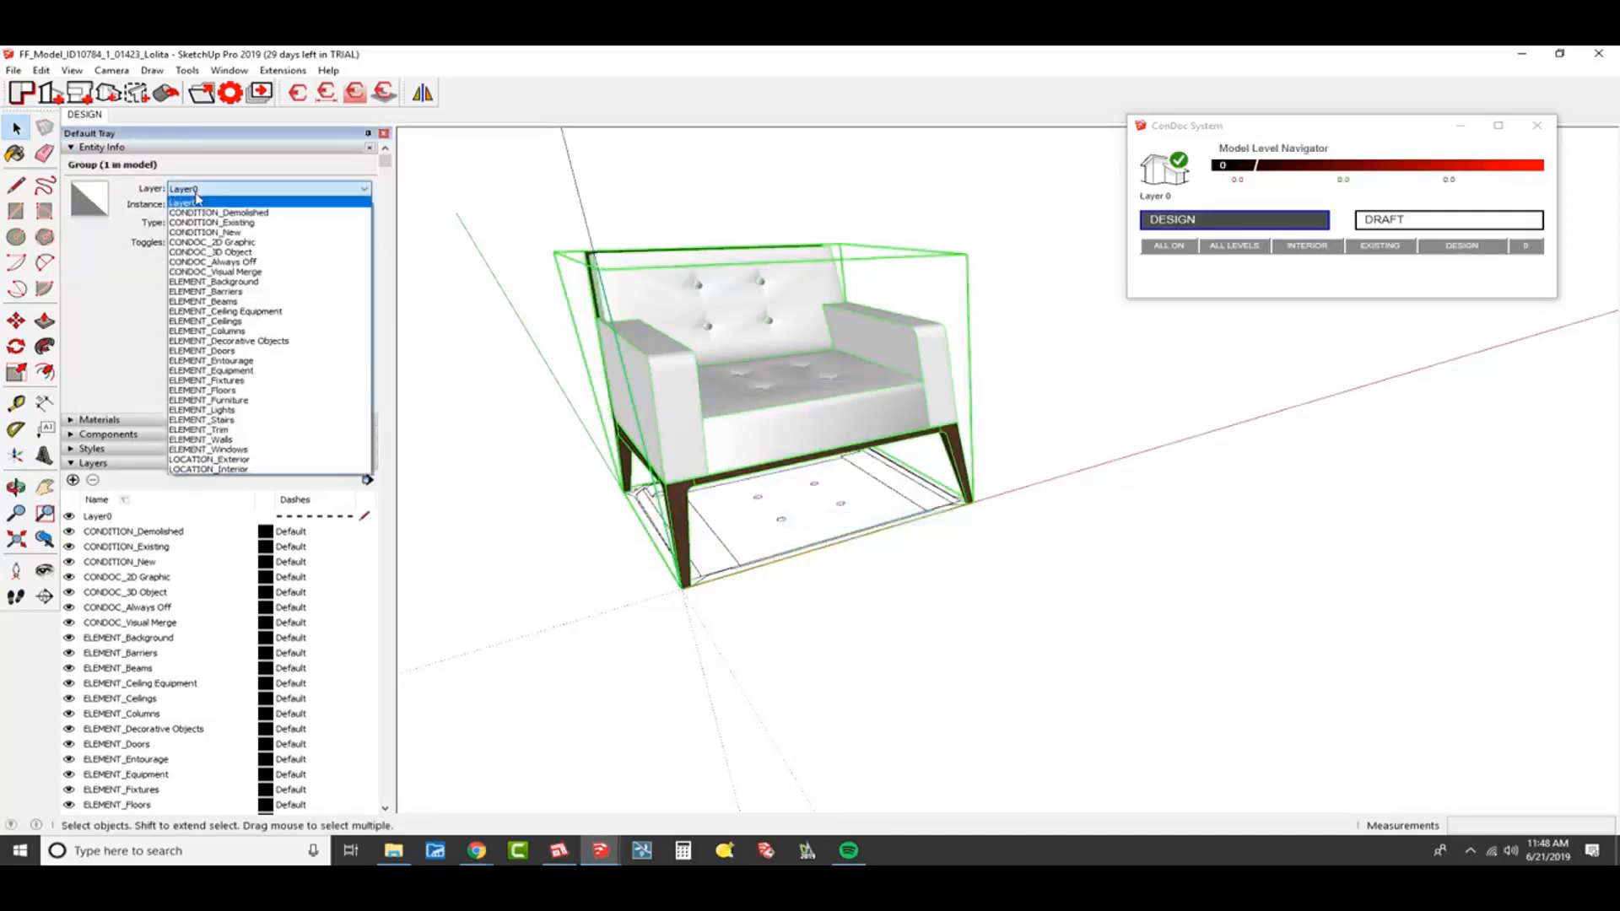
click(235, 253)
middle_drag(835, 473, 902, 477)
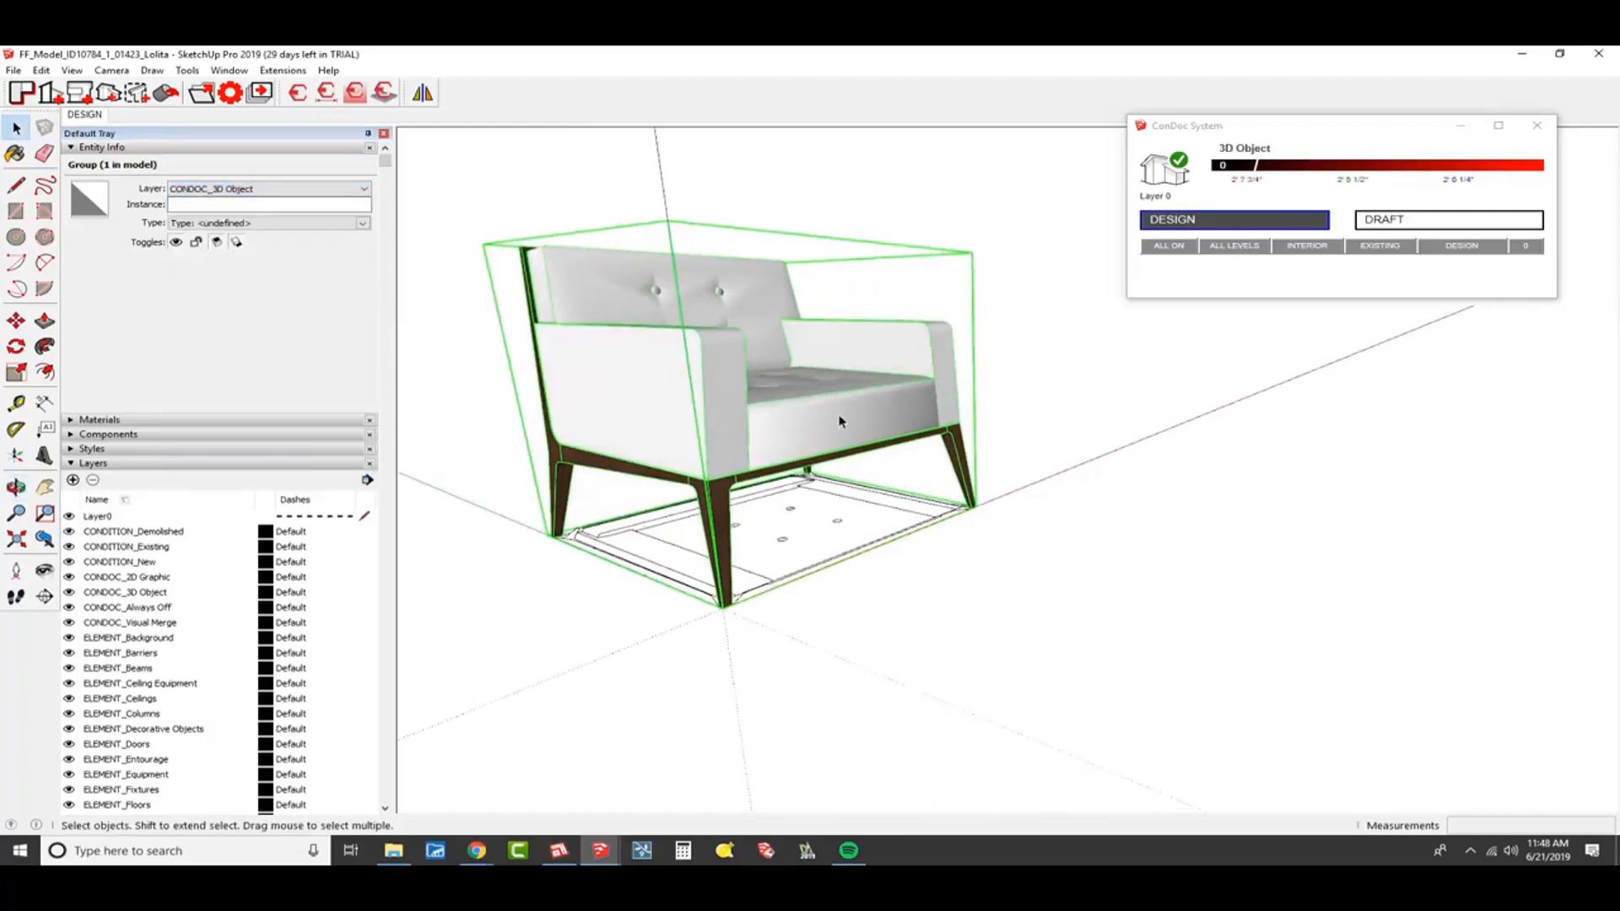
click(919, 511)
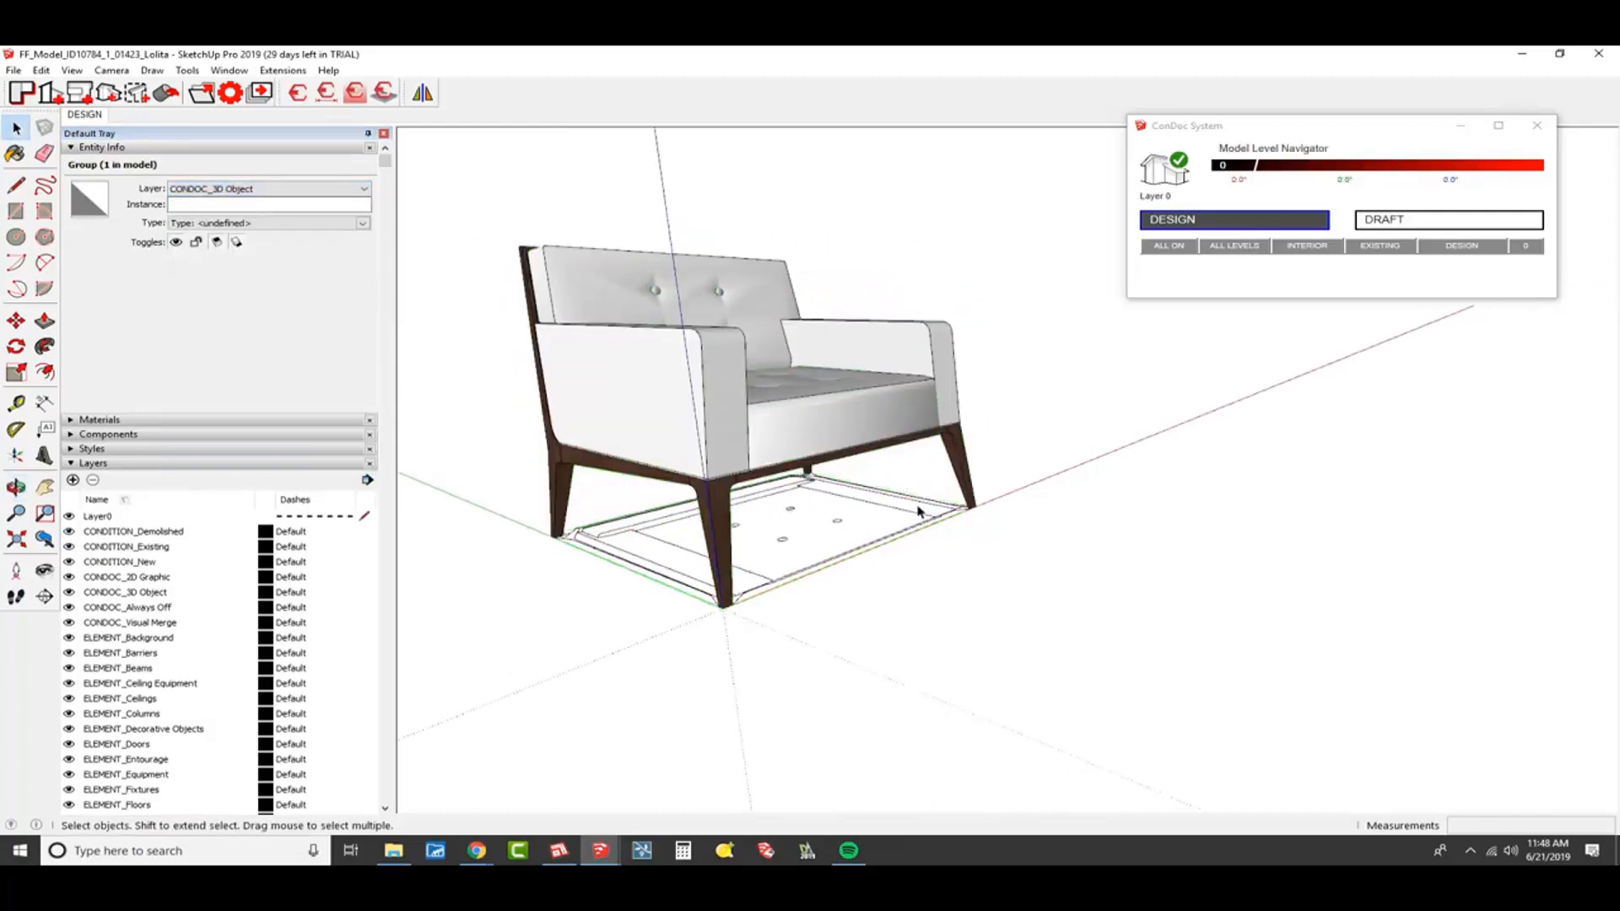
click(814, 544)
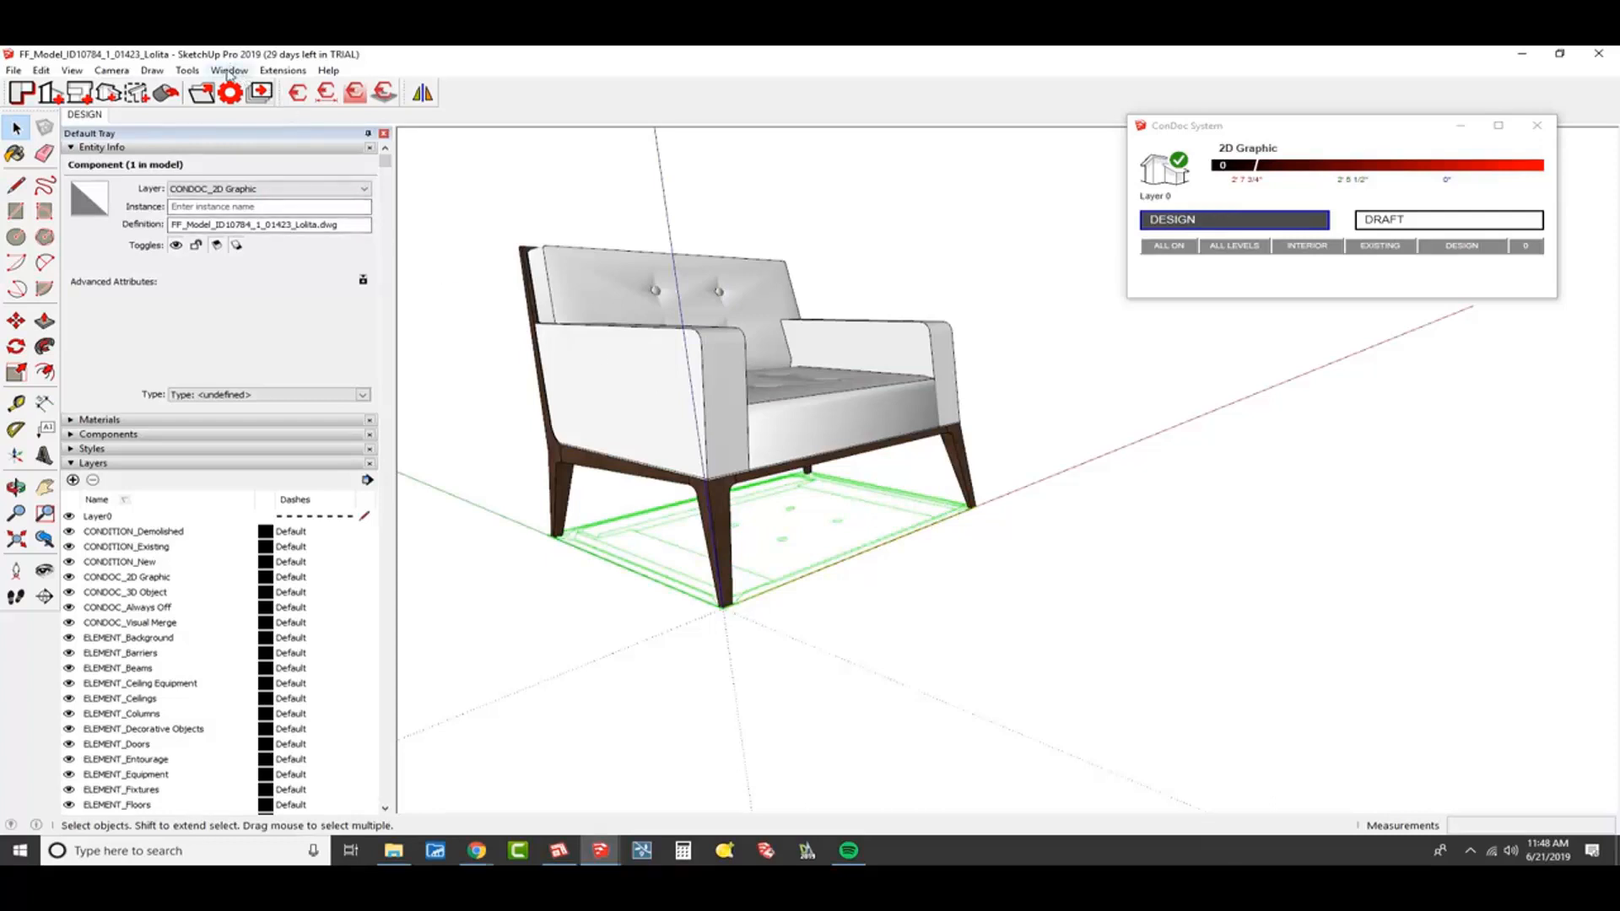
middle_drag(814, 340, 709, 205)
middle_drag(980, 409, 968, 416)
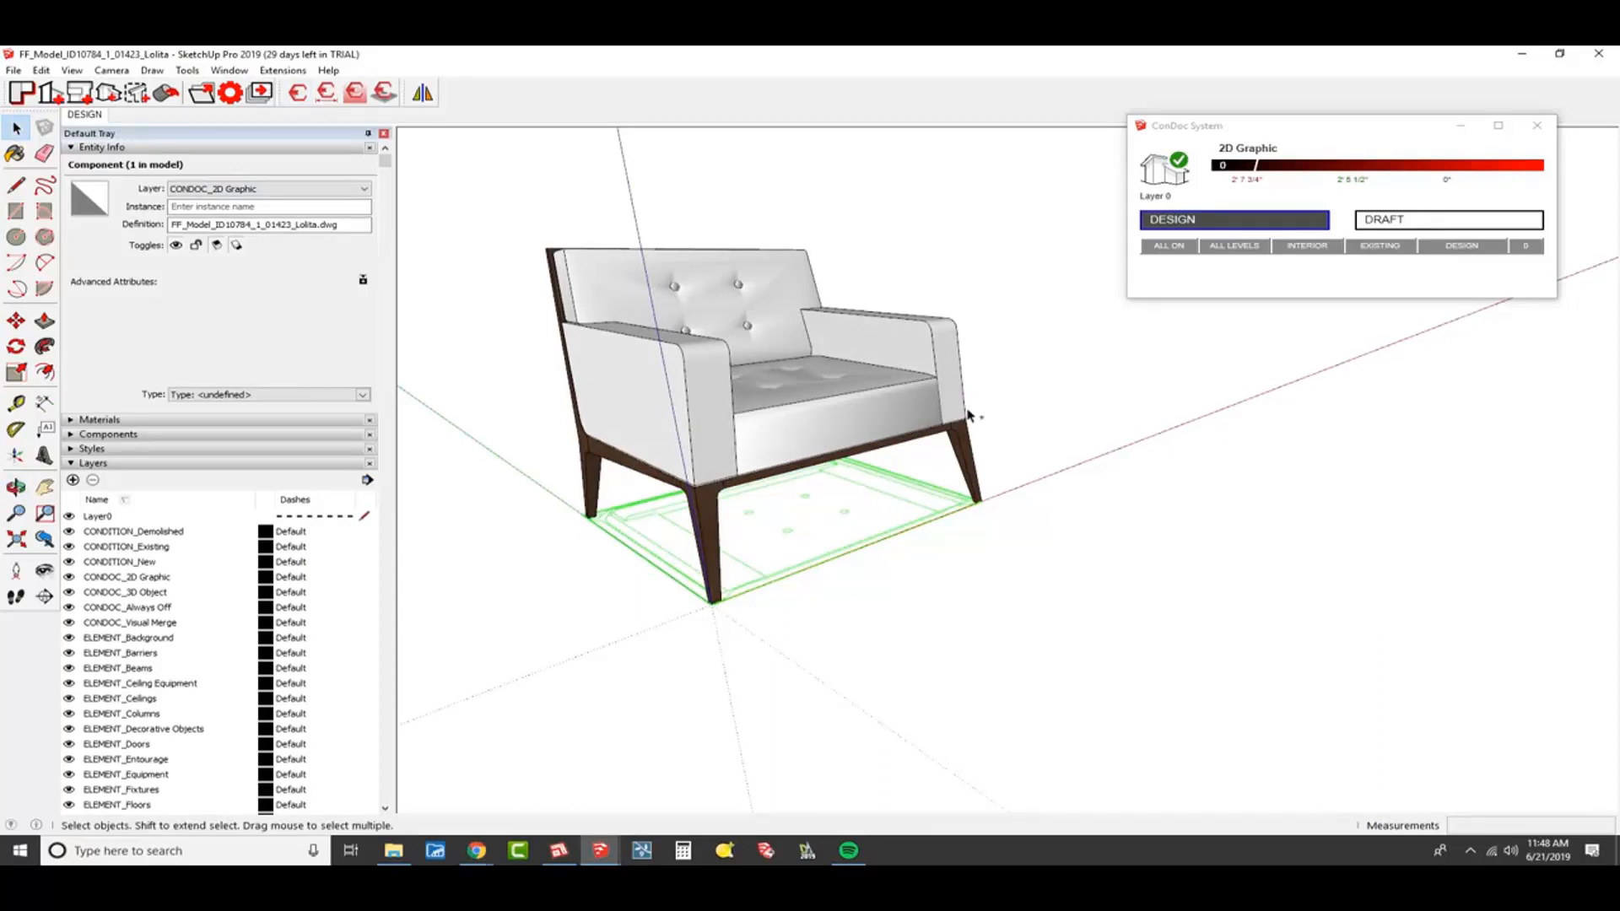
- Close the armchair model and reload the armchair component in Master Suite from the file FF_Model_ID10784_1_01423_Lolita
click(1597, 54)
right_click(1054, 381)
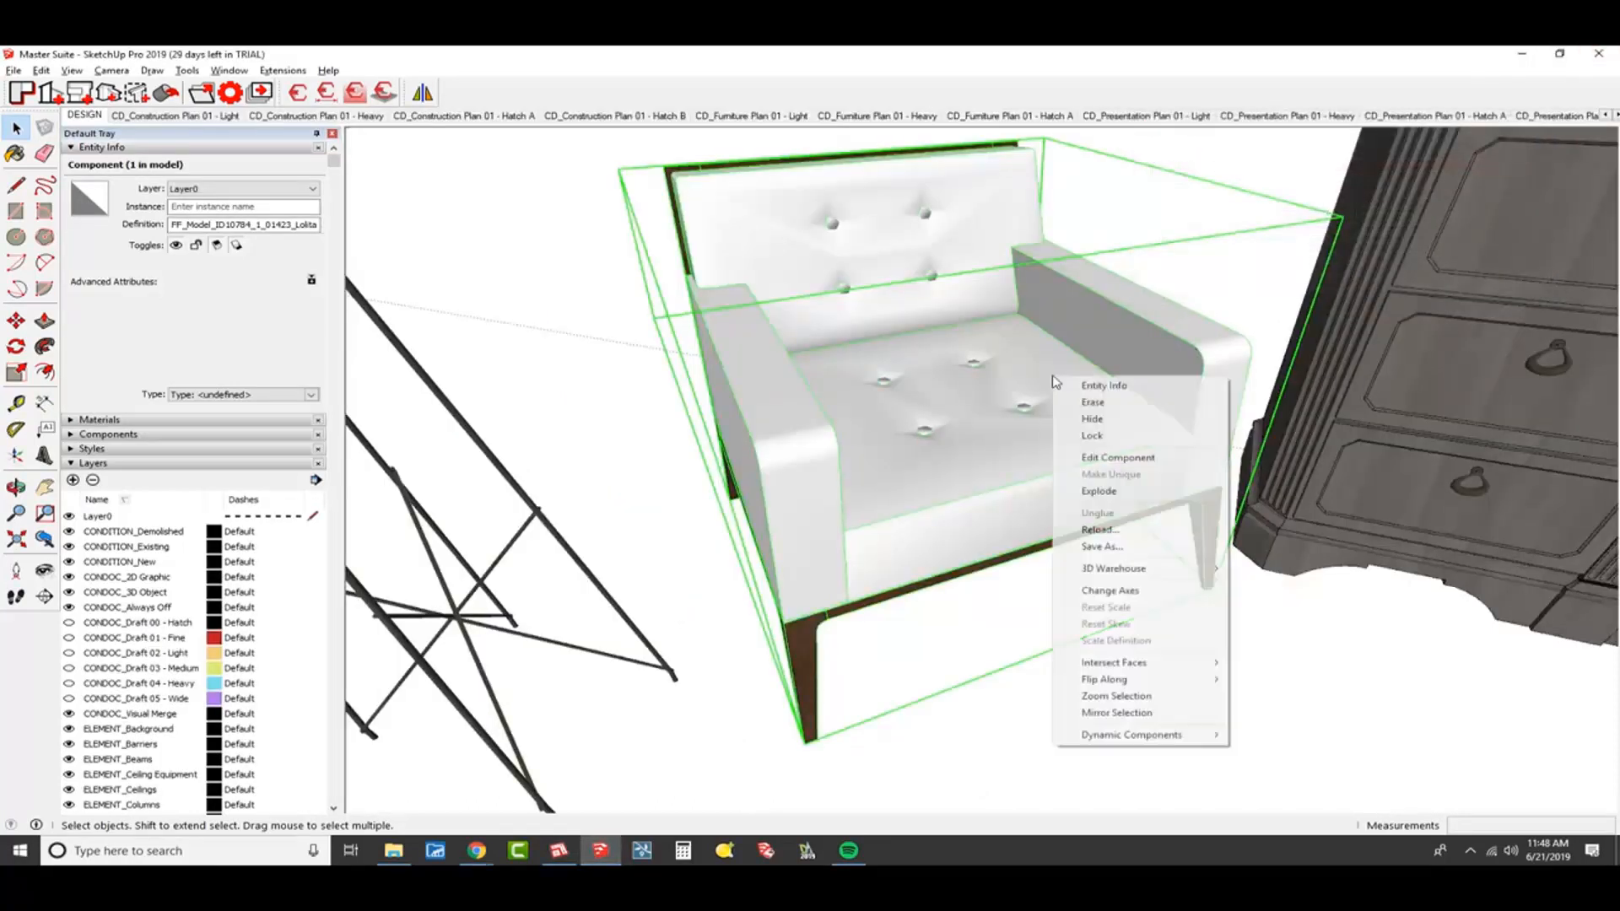
click(1135, 532)
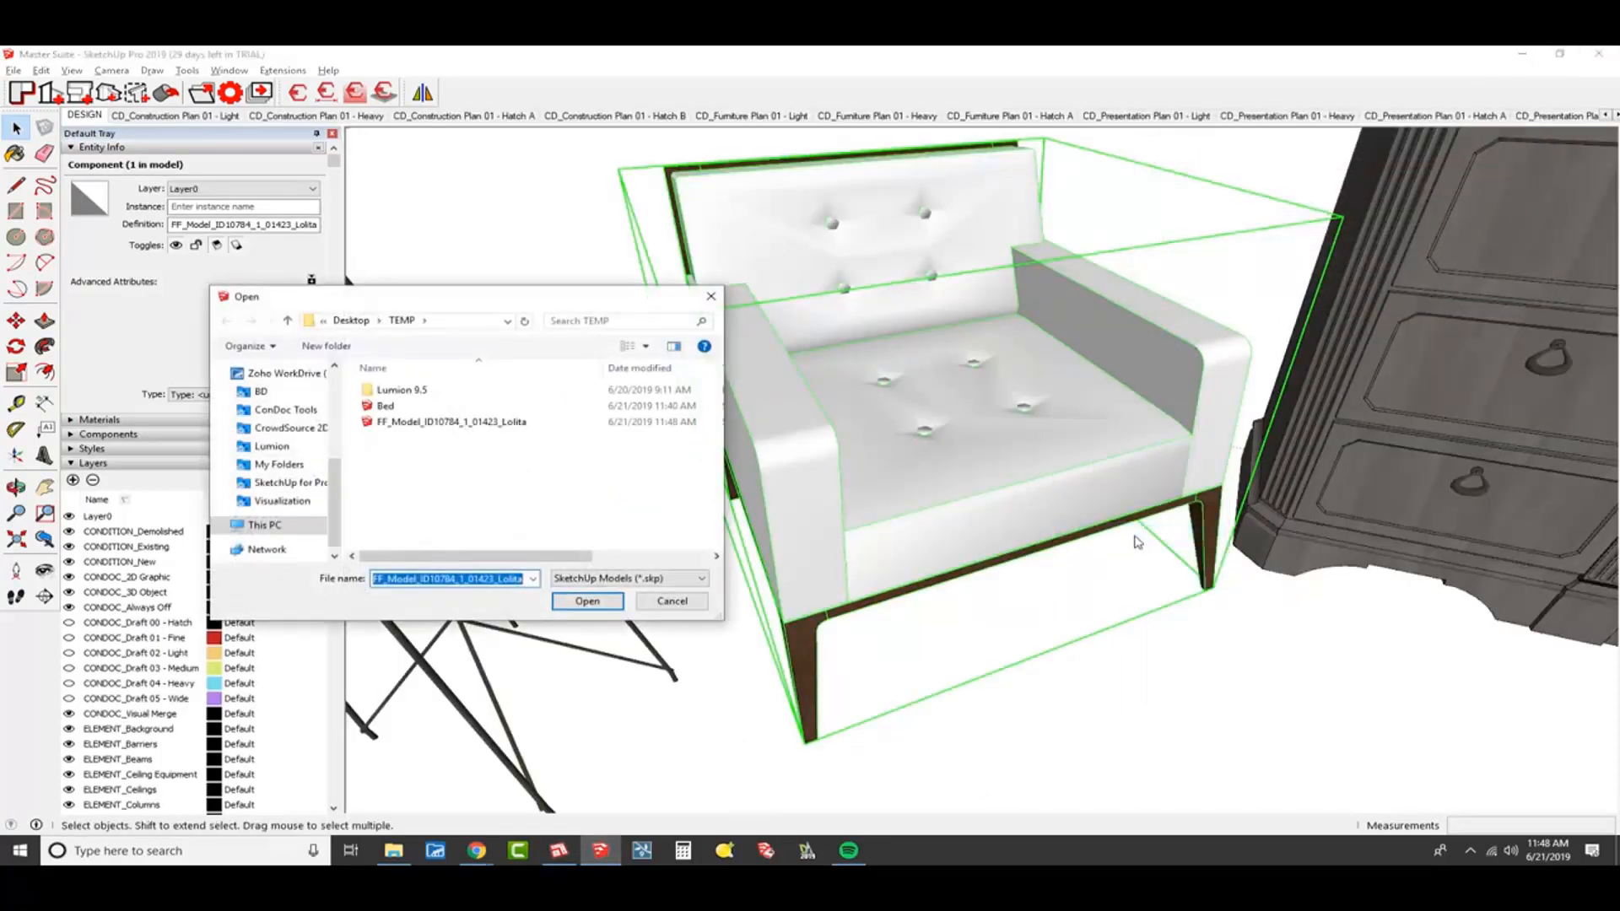
key(Return)
key(o)
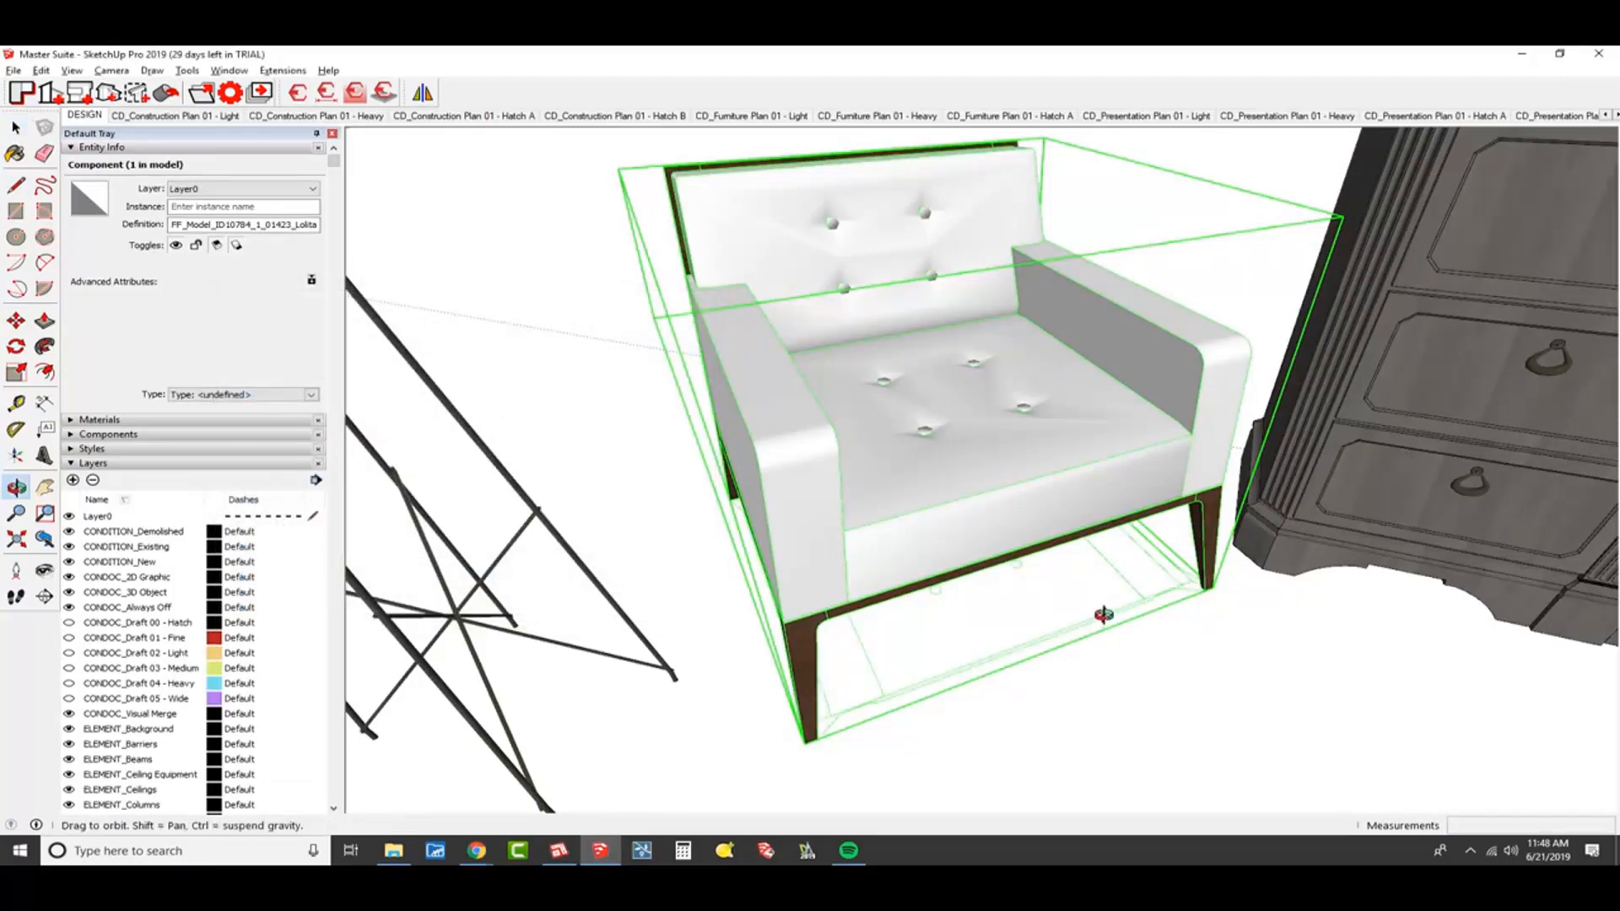
scroll(1103, 615, up, 6)
middle_drag(1075, 557, 1079, 583)
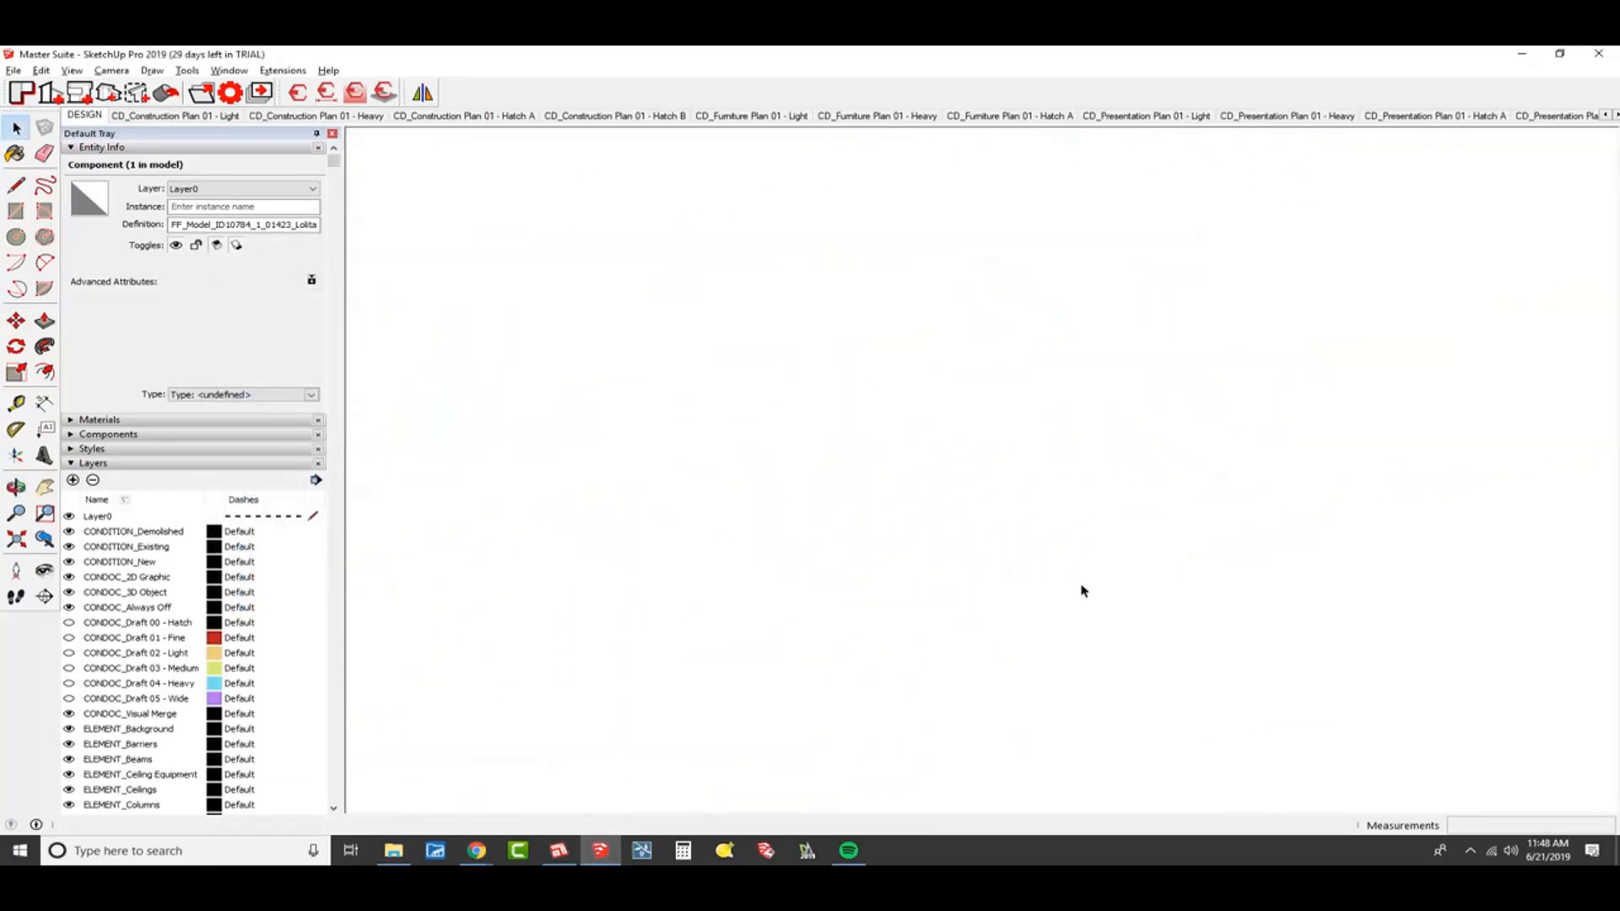
scroll(1071, 573, down, 5)
shift+middle_drag(861, 329, 1008, 413)
key(space)
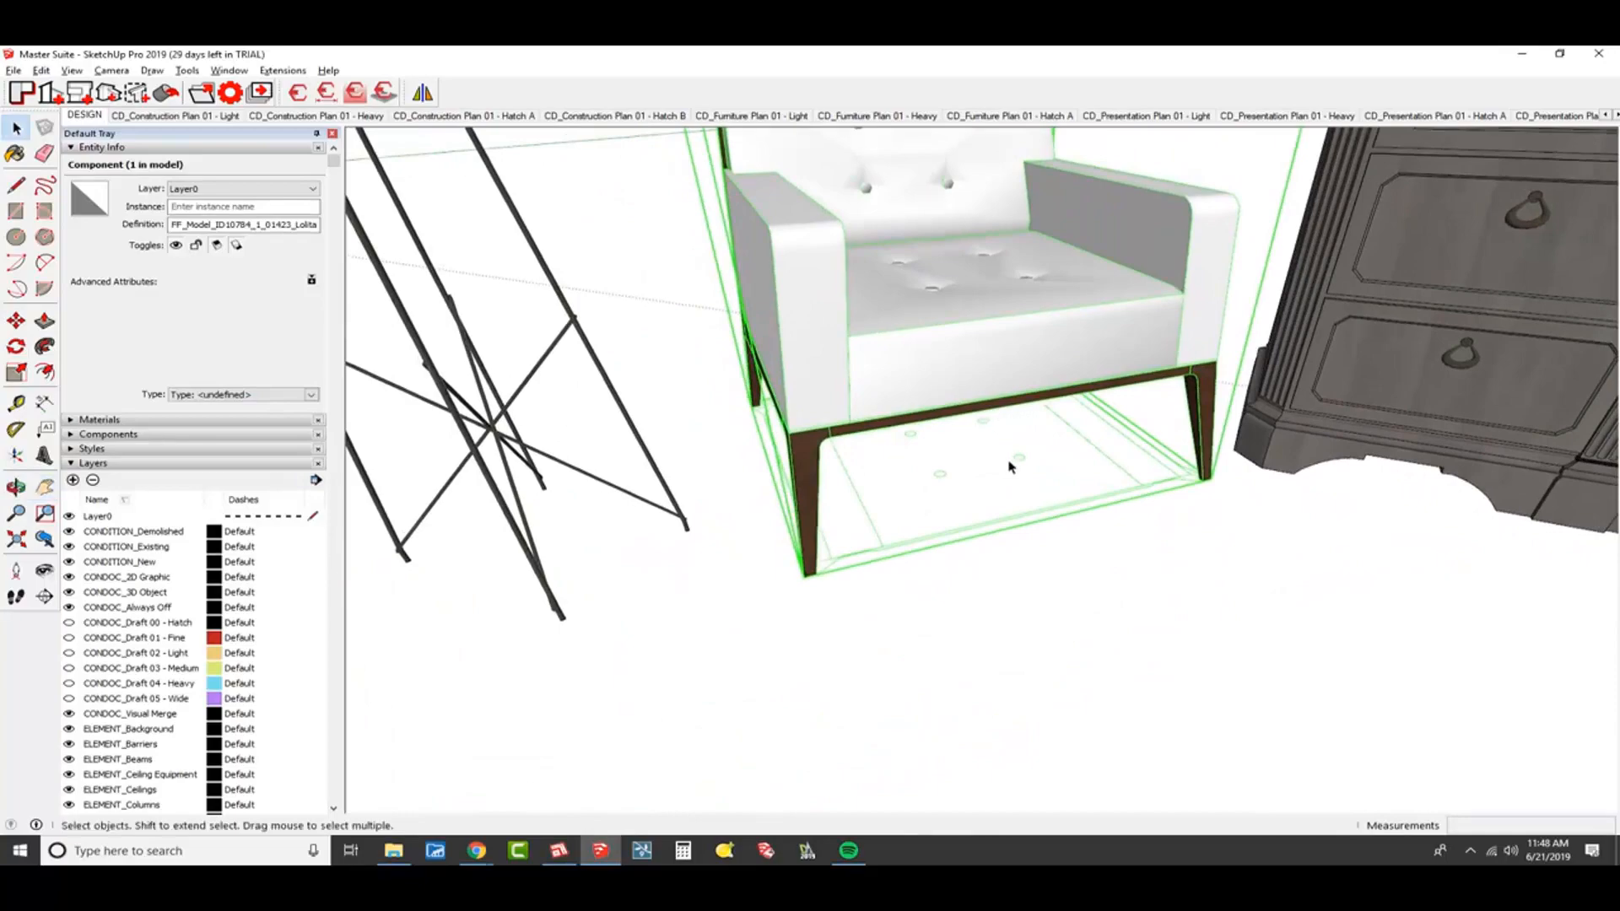
- Open the floor lamp beside the armchair for editing and assign its inner 3D group to CONDOC_3D Object
scroll(1010, 478, down, 4)
scroll(920, 469, down, 5)
shift+middle_drag(1002, 301, 960, 490)
scroll(849, 442, up, 6)
shift+middle_drag(848, 442, 896, 380)
double_click(760, 376)
middle_drag(896, 379, 860, 312)
click(861, 312)
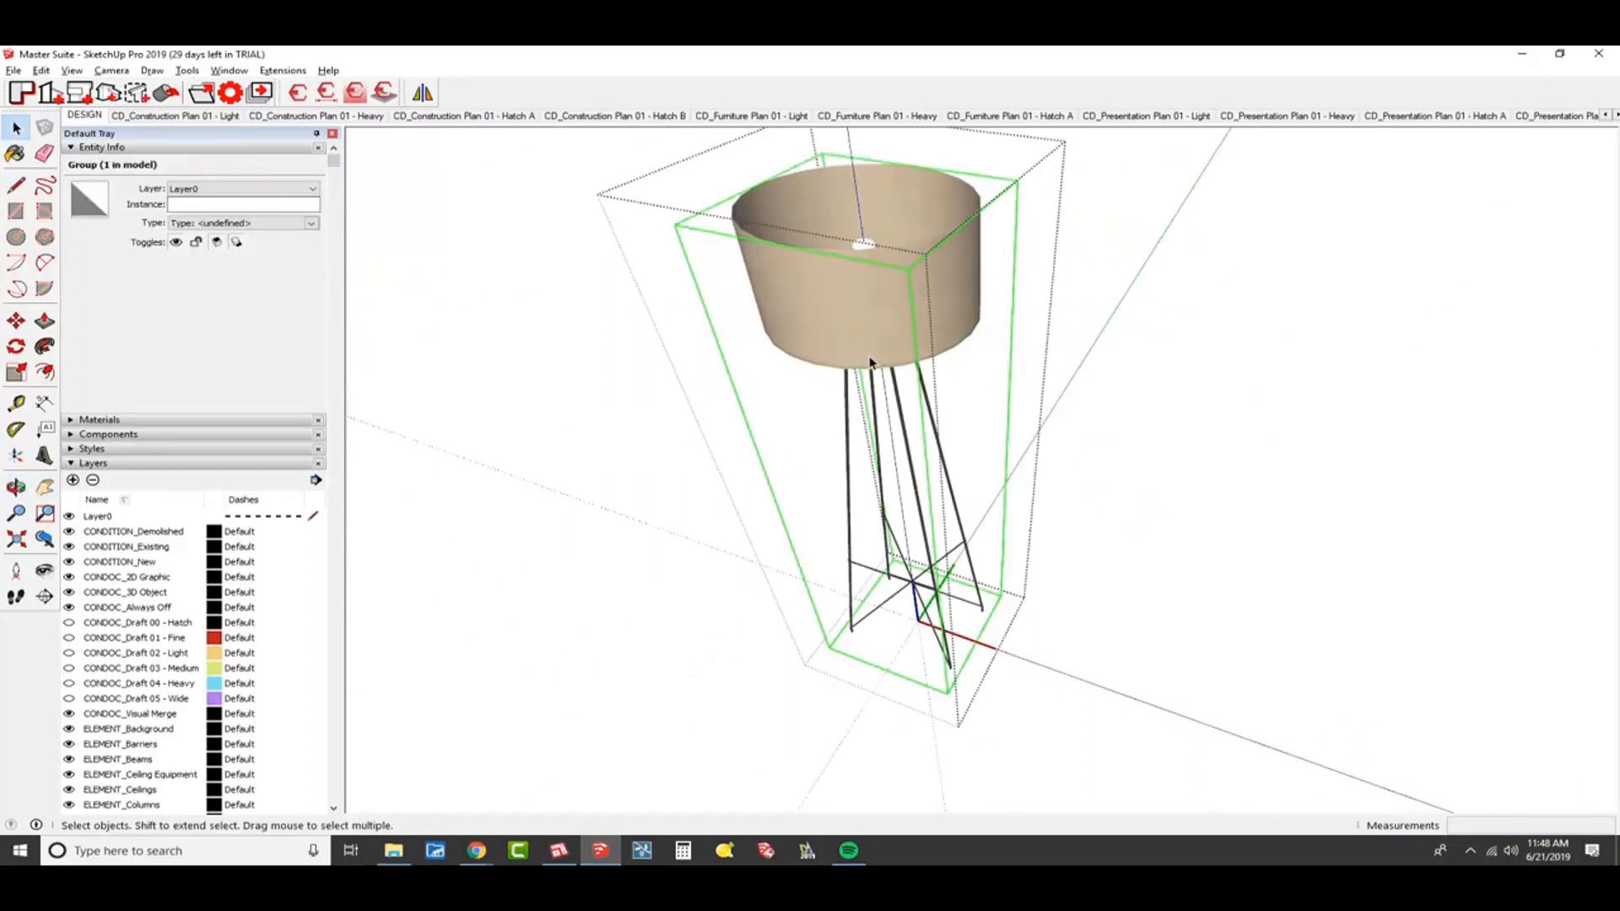
click(245, 189)
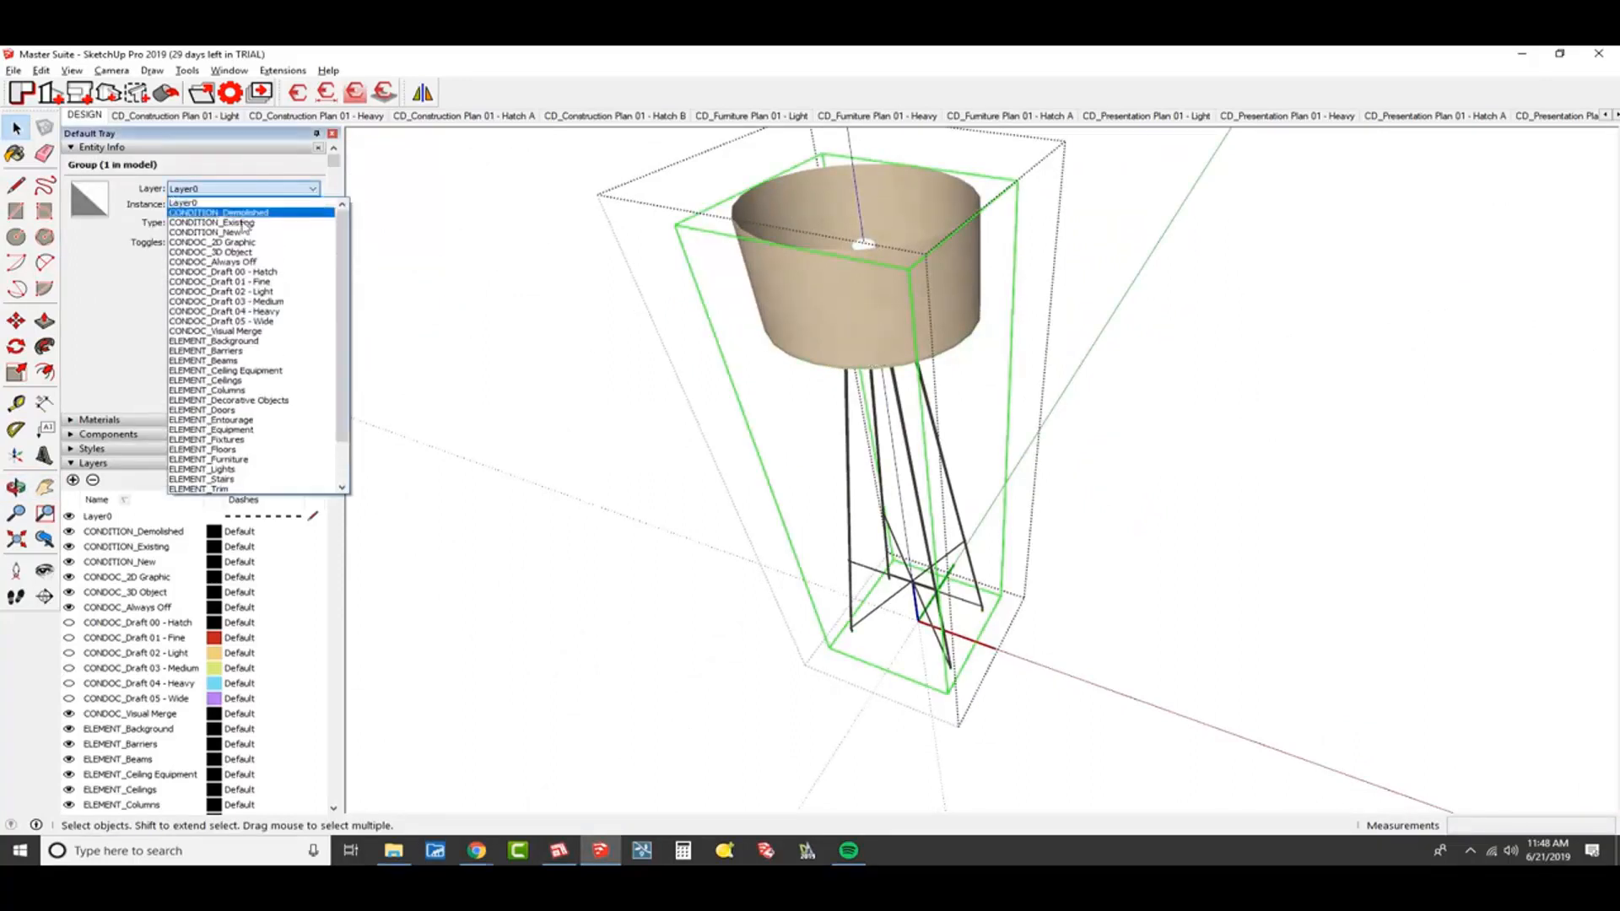
click(247, 253)
- Draw a circle on the ground plane centred on the lamp's origin, enclosing the feet of its legs
middle_drag(919, 397, 958, 525)
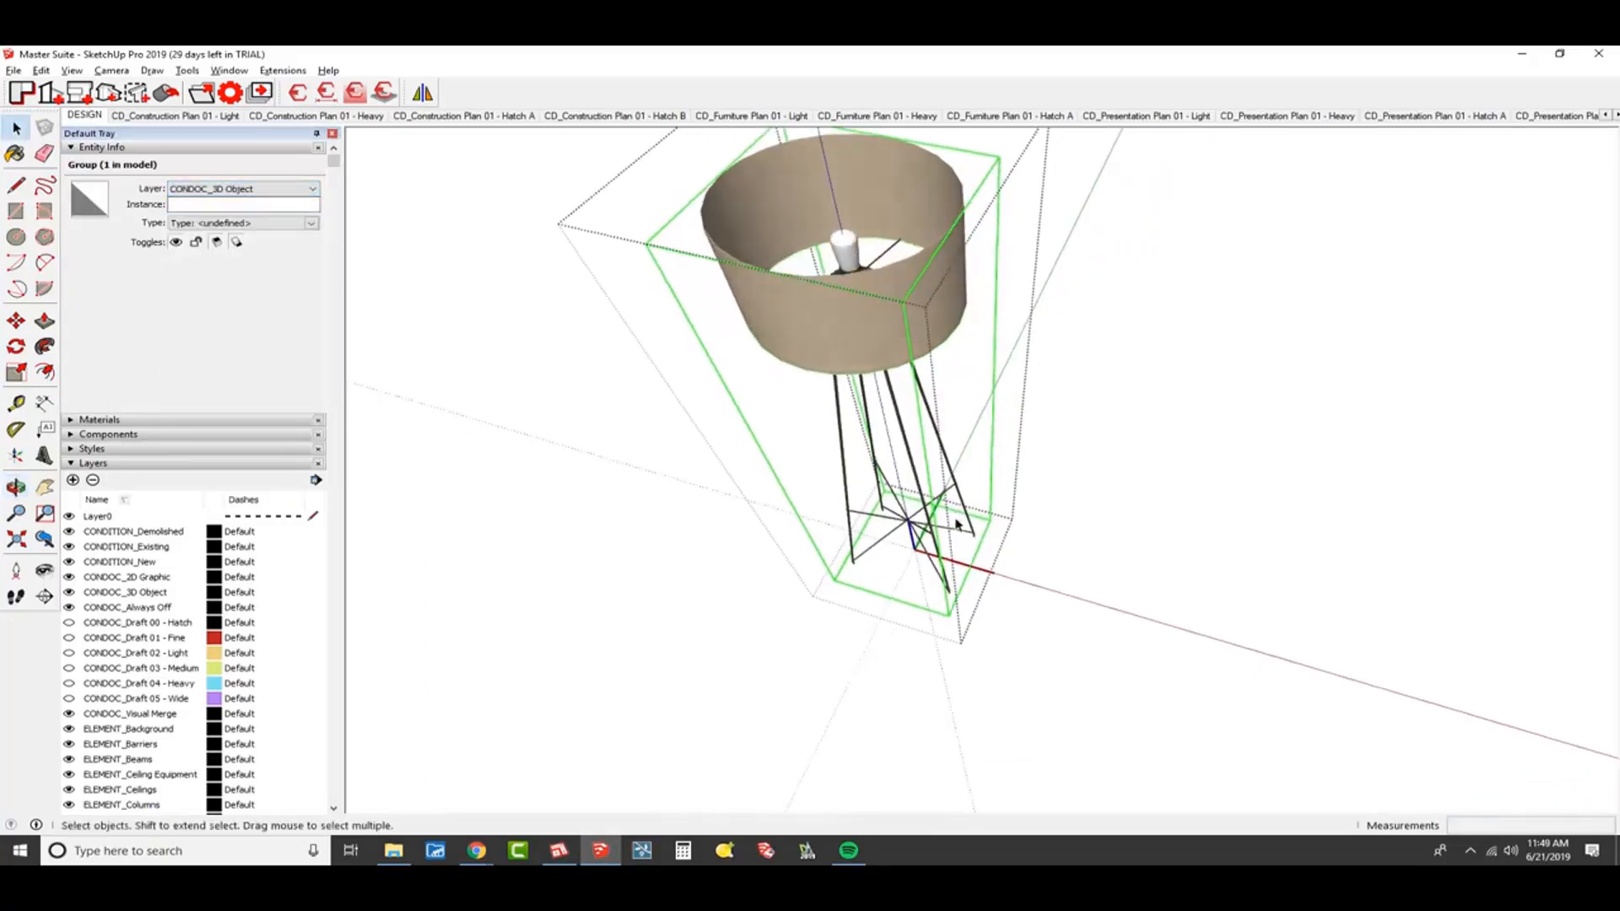
key(c)
scroll(924, 572, up, 5)
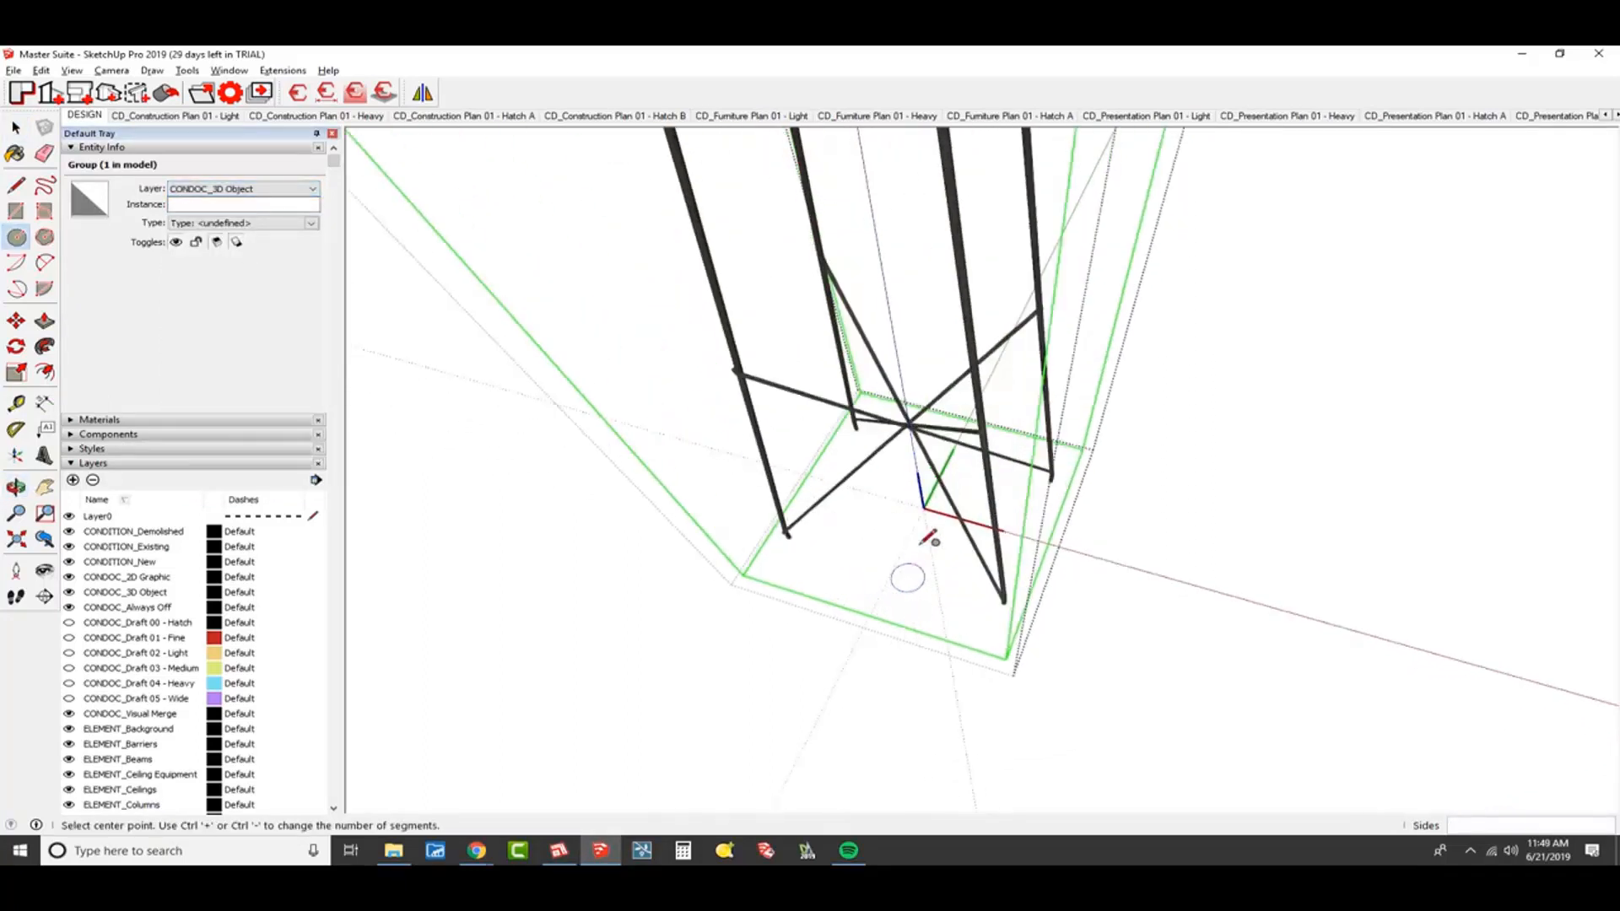
click(924, 507)
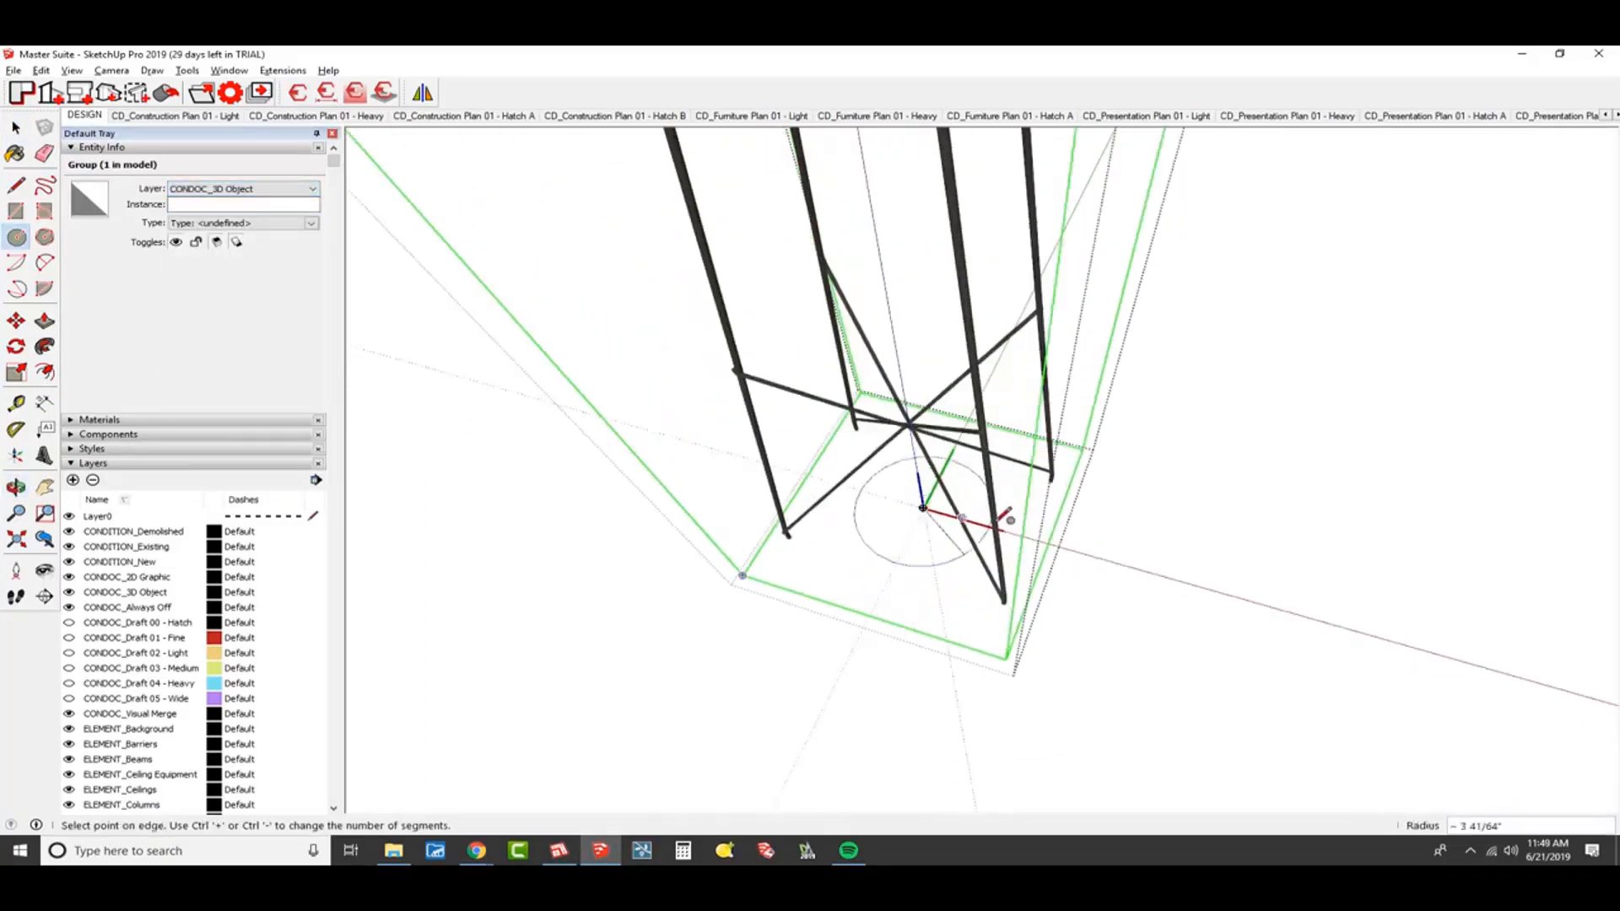
click(1061, 547)
scroll(937, 582, down, 3)
key(space)
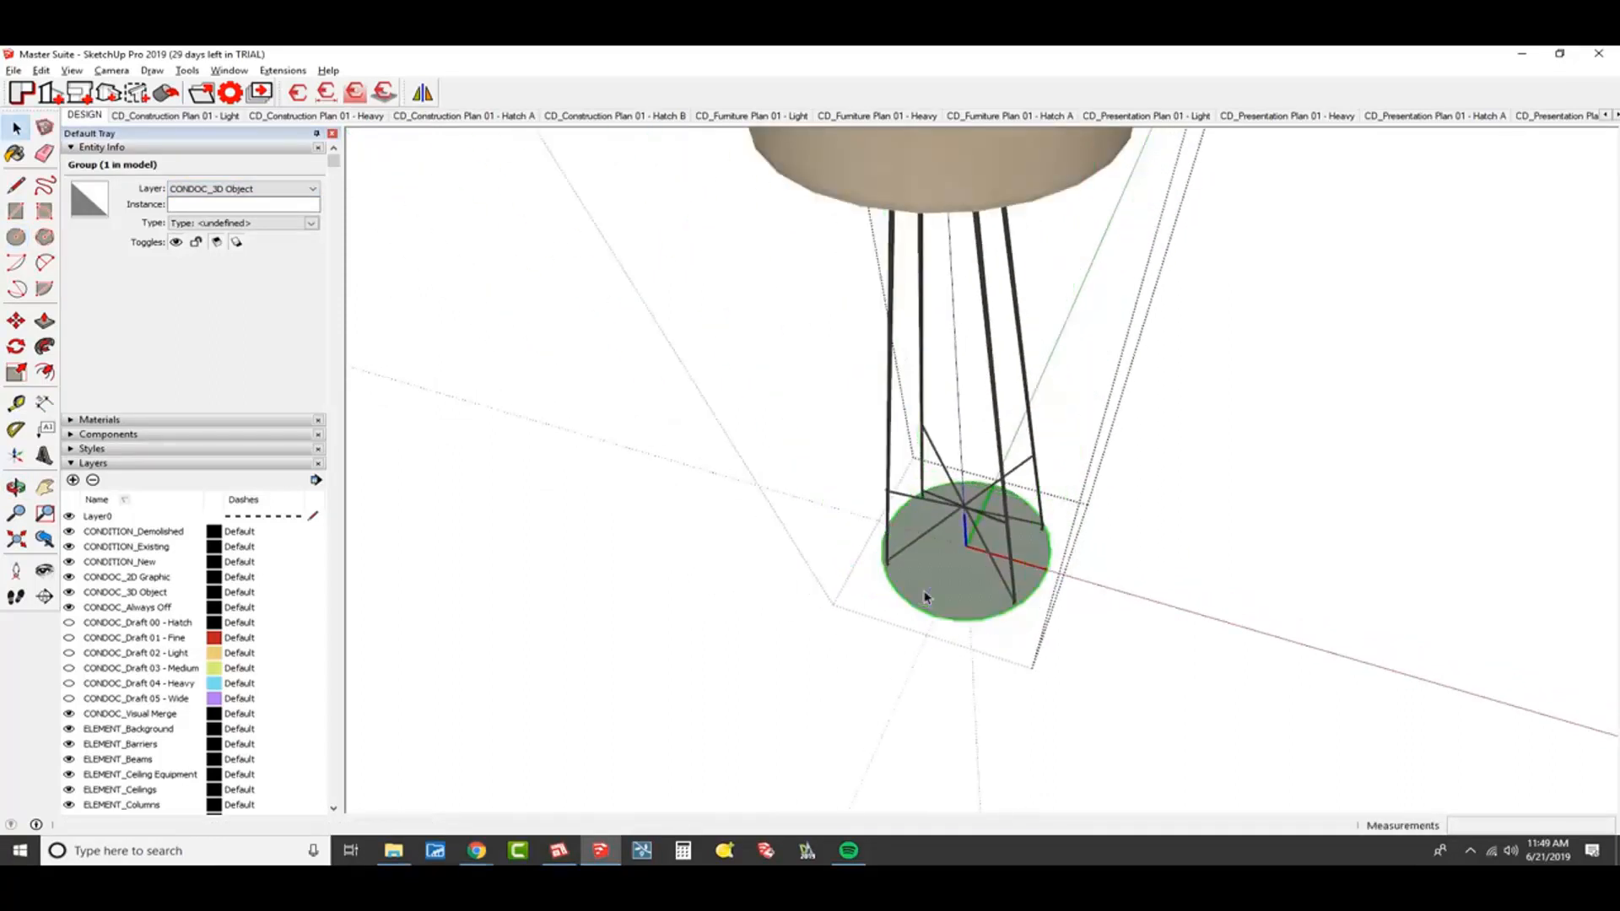
- Group the circle's face and edge, assign the group to CONDOC_2D Graphic, and leave the lamp's editing context
double_click(923, 597)
key(g)
click(240, 188)
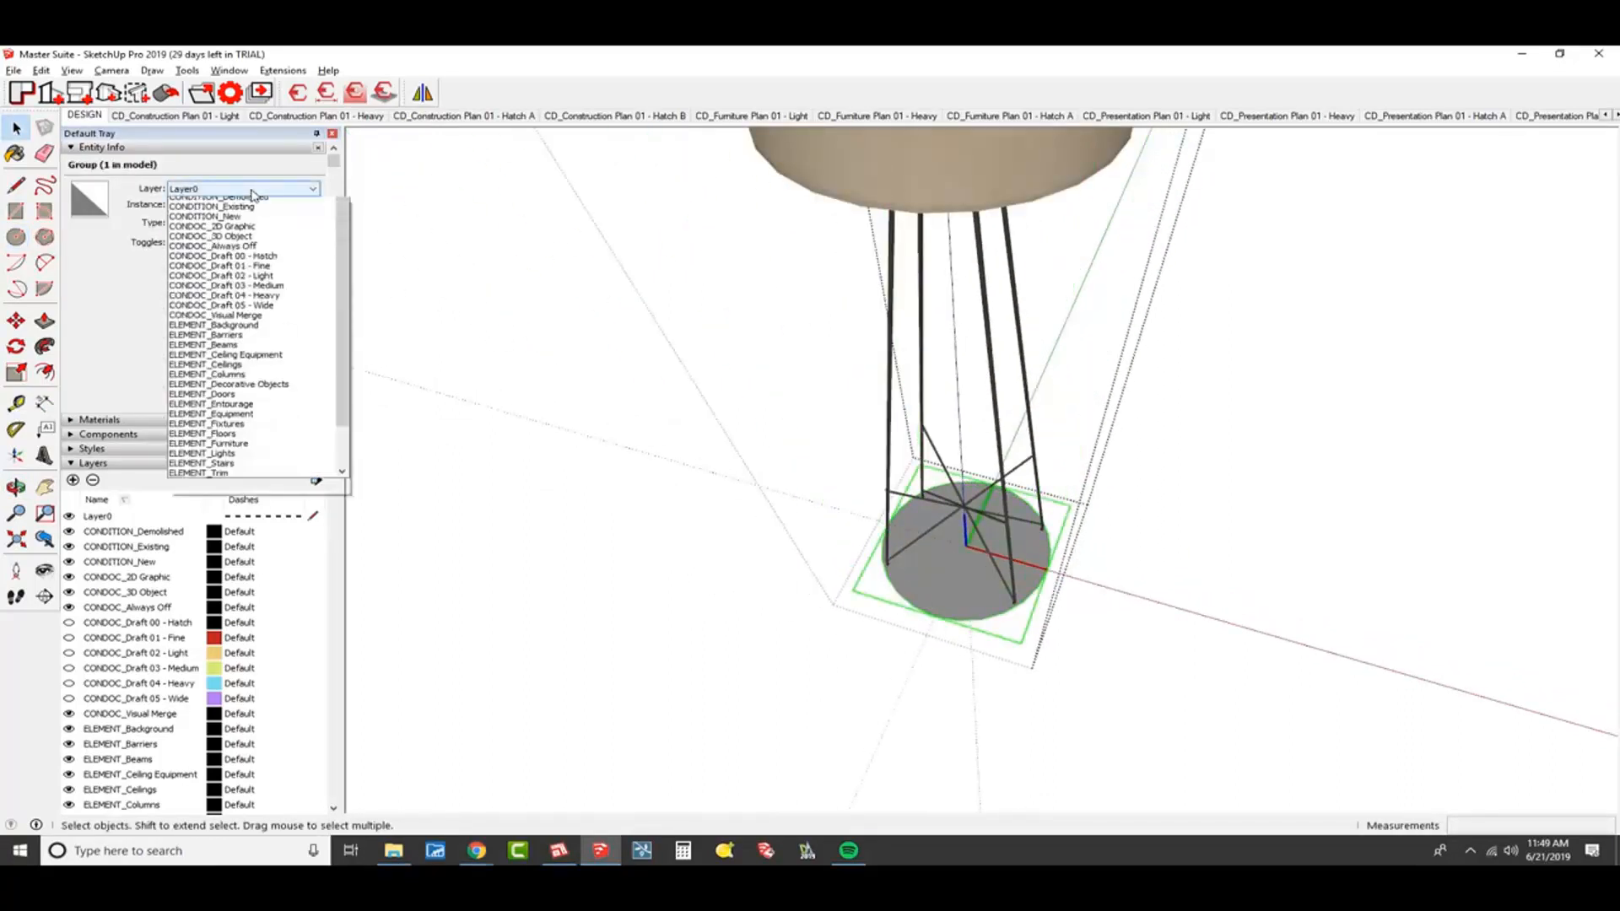
click(249, 244)
middle_drag(930, 515, 1016, 543)
scroll(958, 620, down, 2)
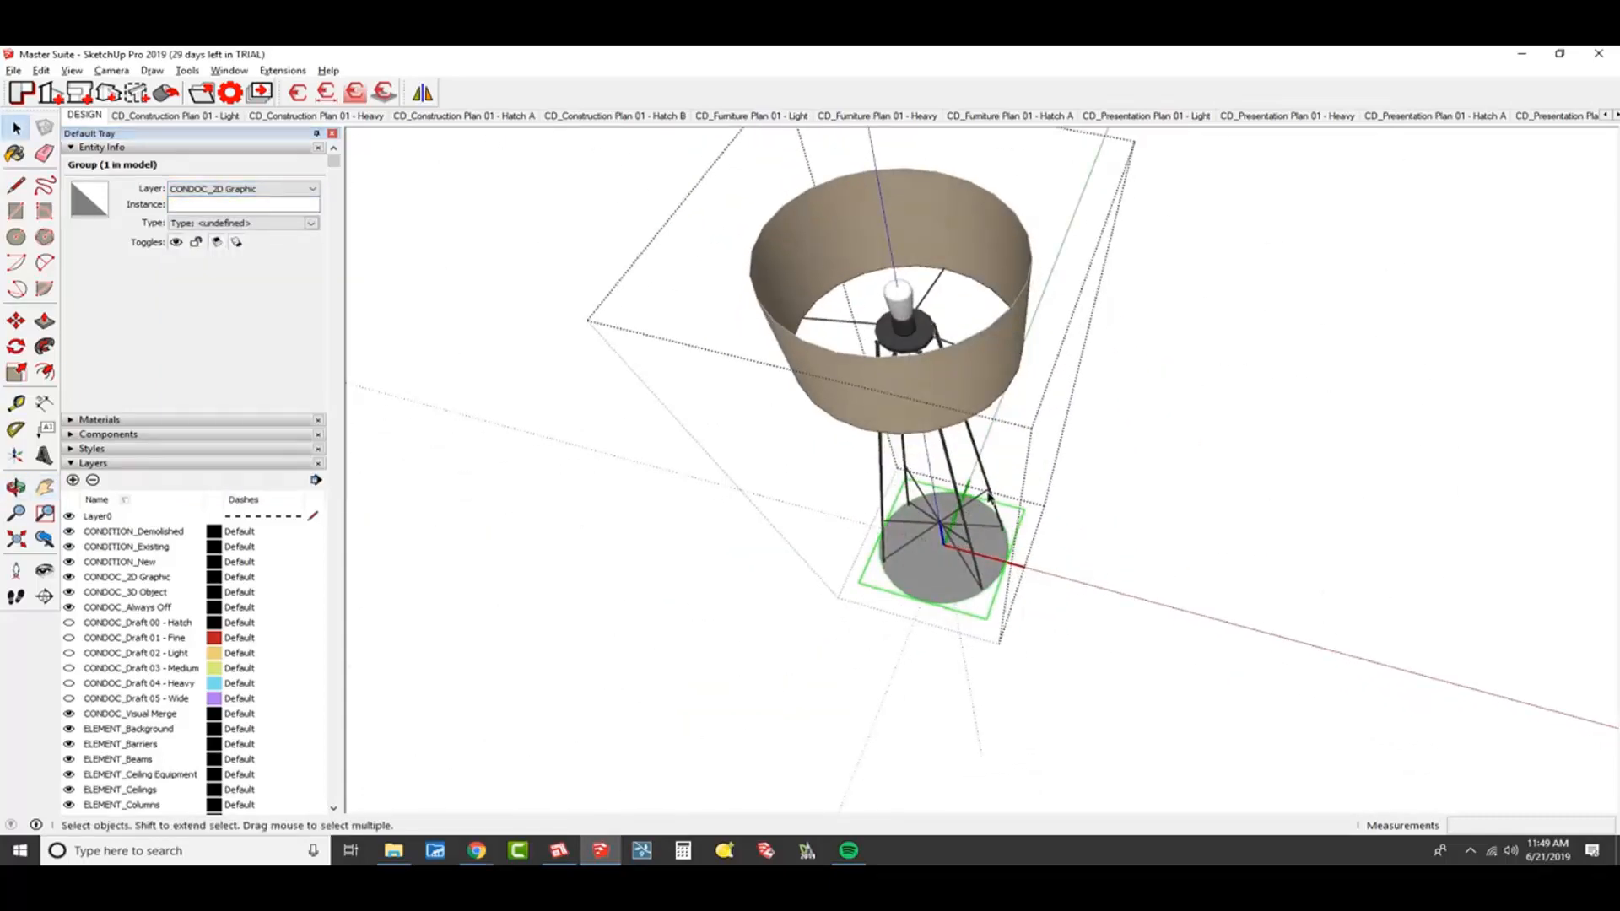
key(Escape)
key(Escape)
scroll(969, 470, down, 1)
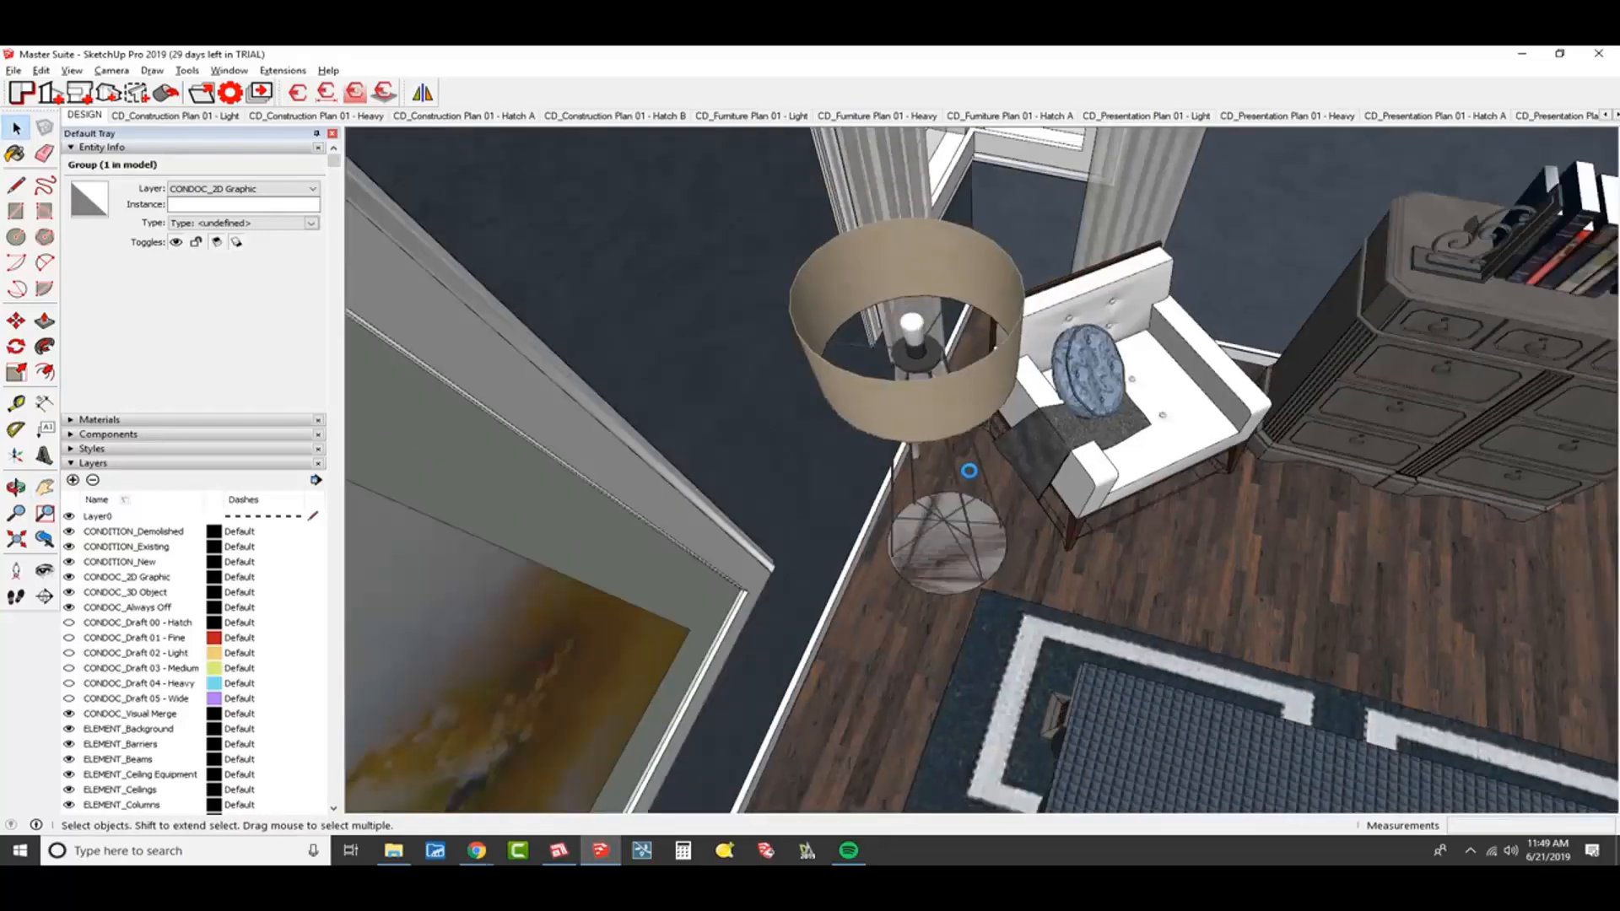
- Look over the bedroom and its ceiling, and switch to the LayOut document that references Master Suite.skp
scroll(993, 453, down, 6)
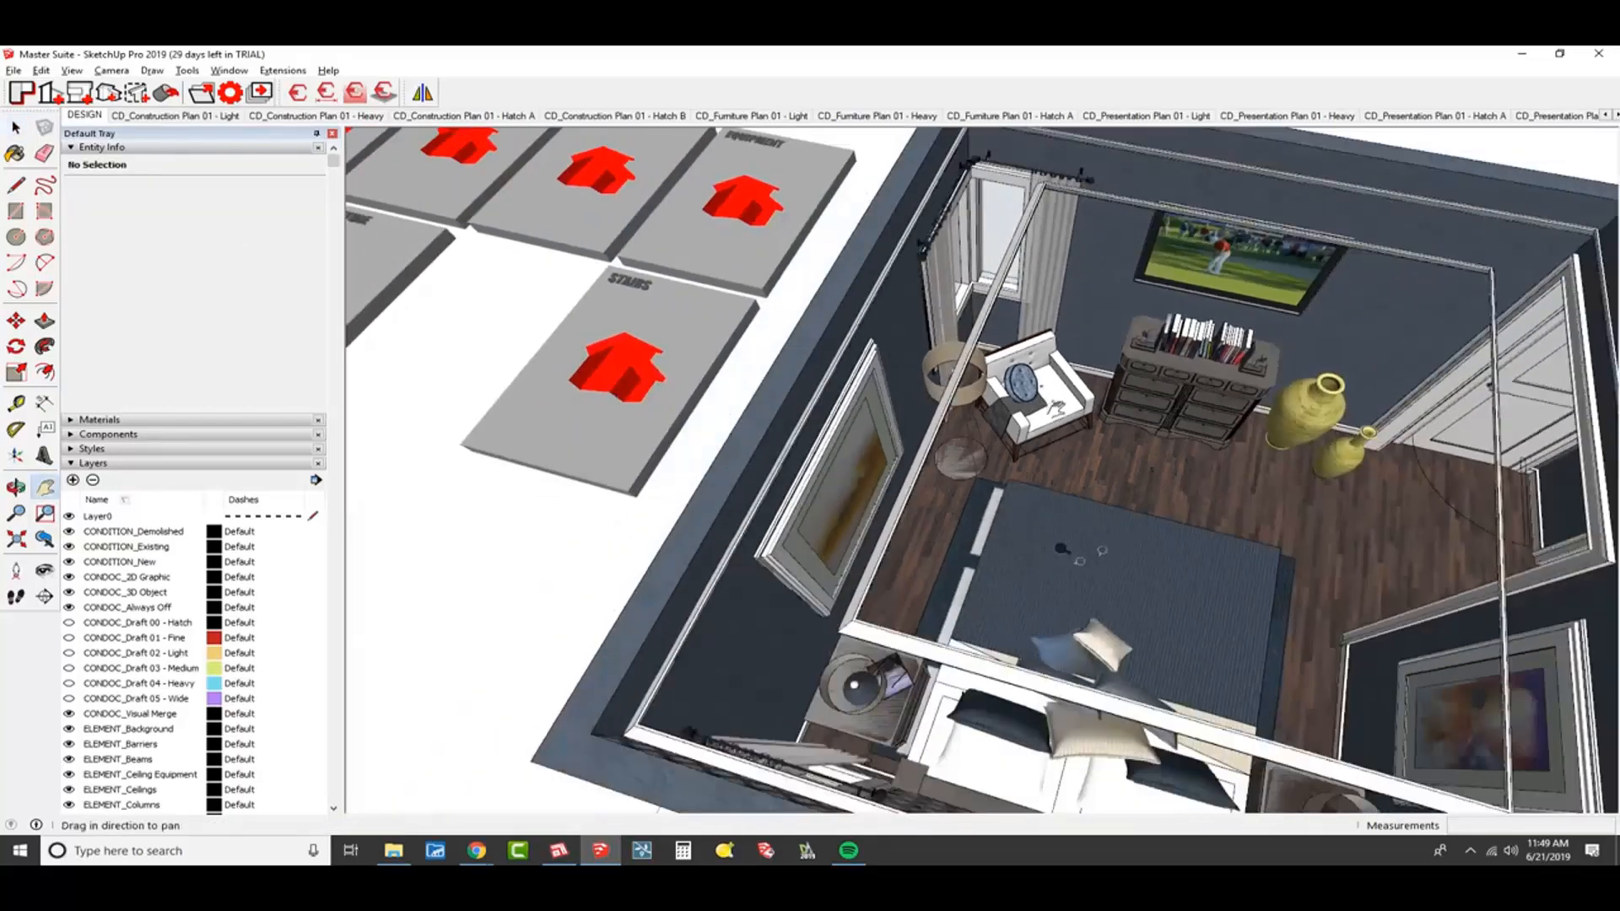
scroll(945, 416, down, 2)
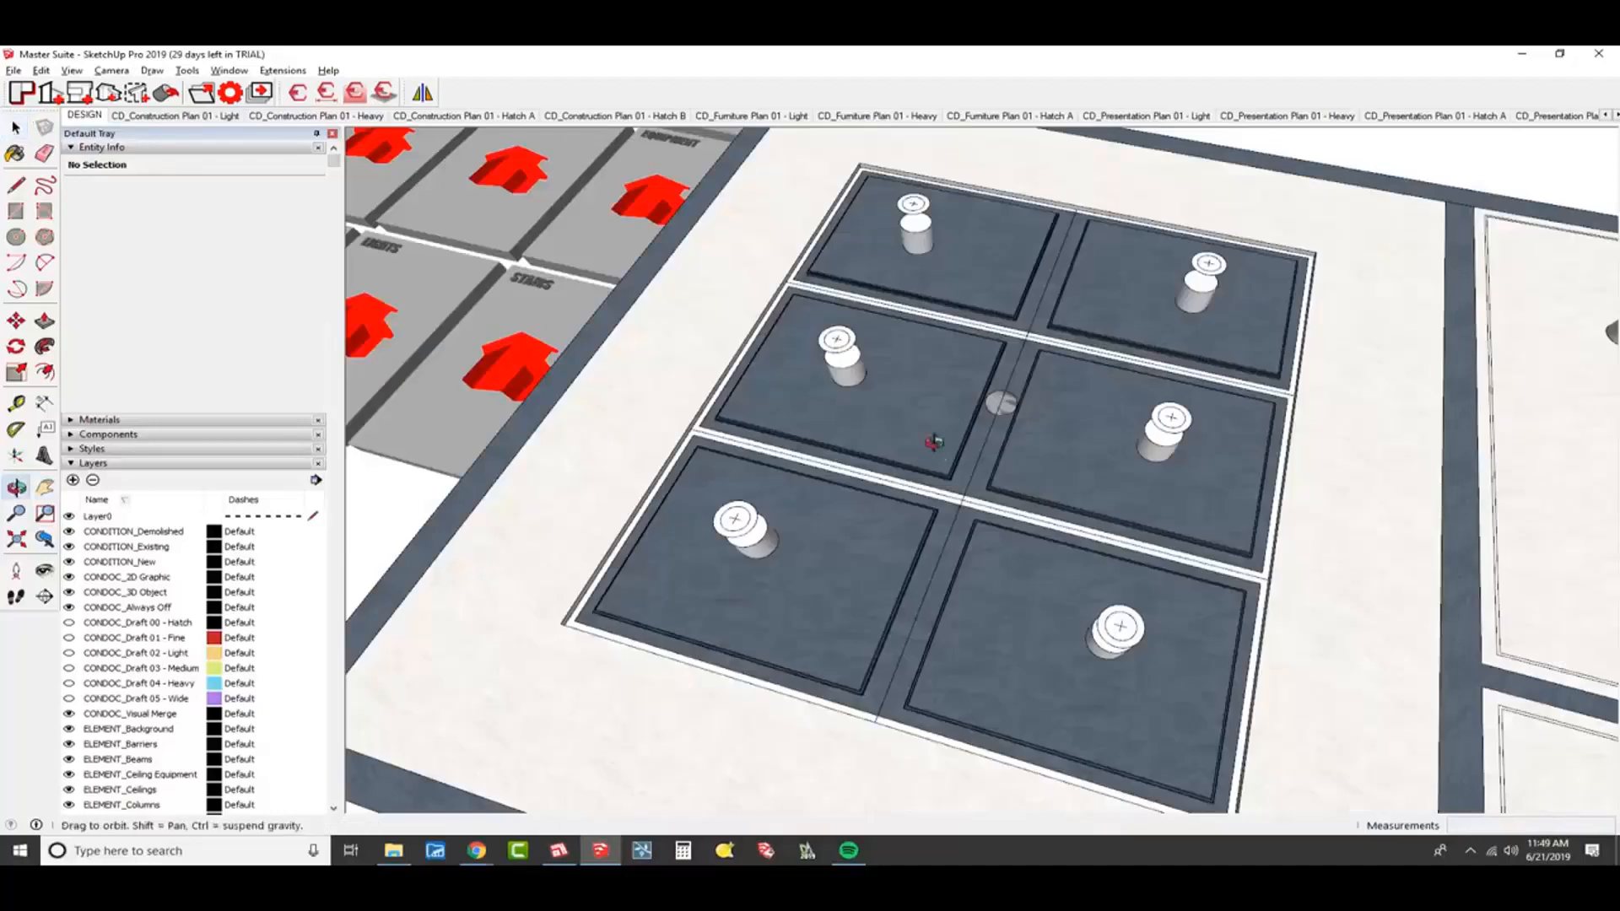
middle_drag(933, 441, 966, 376)
scroll(966, 376, down, 3)
key(alt+Tab)
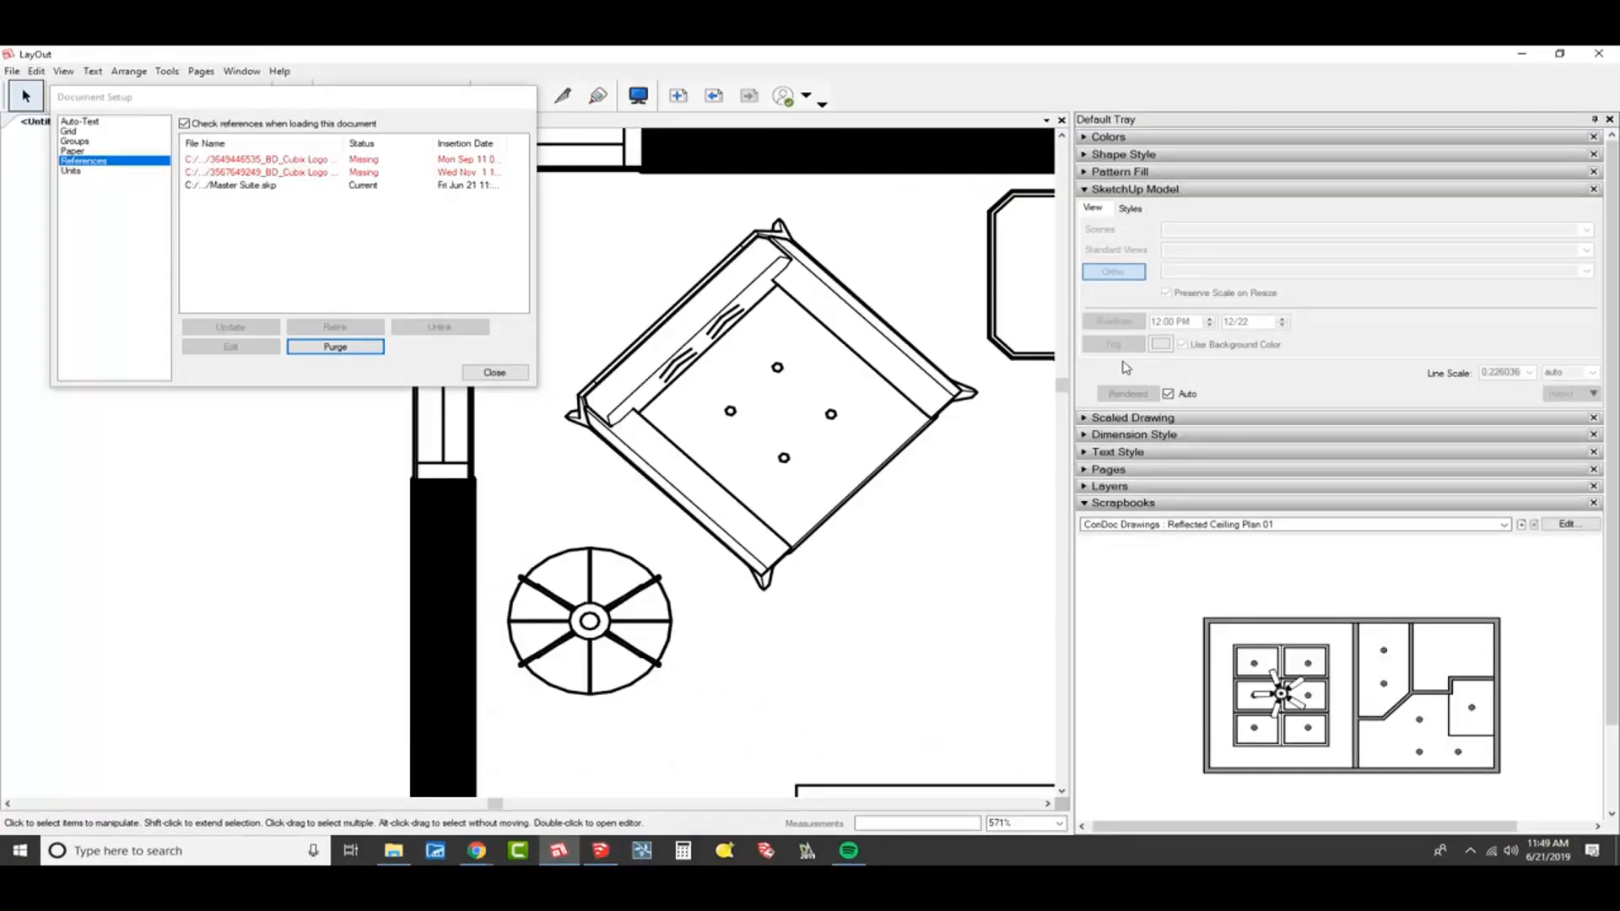
- Turn off automatic rendering of the model viewports and update the Master Suite.skp reference
click(1168, 394)
scroll(842, 448, down, 8)
middle_drag(842, 448, 761, 350)
click(235, 185)
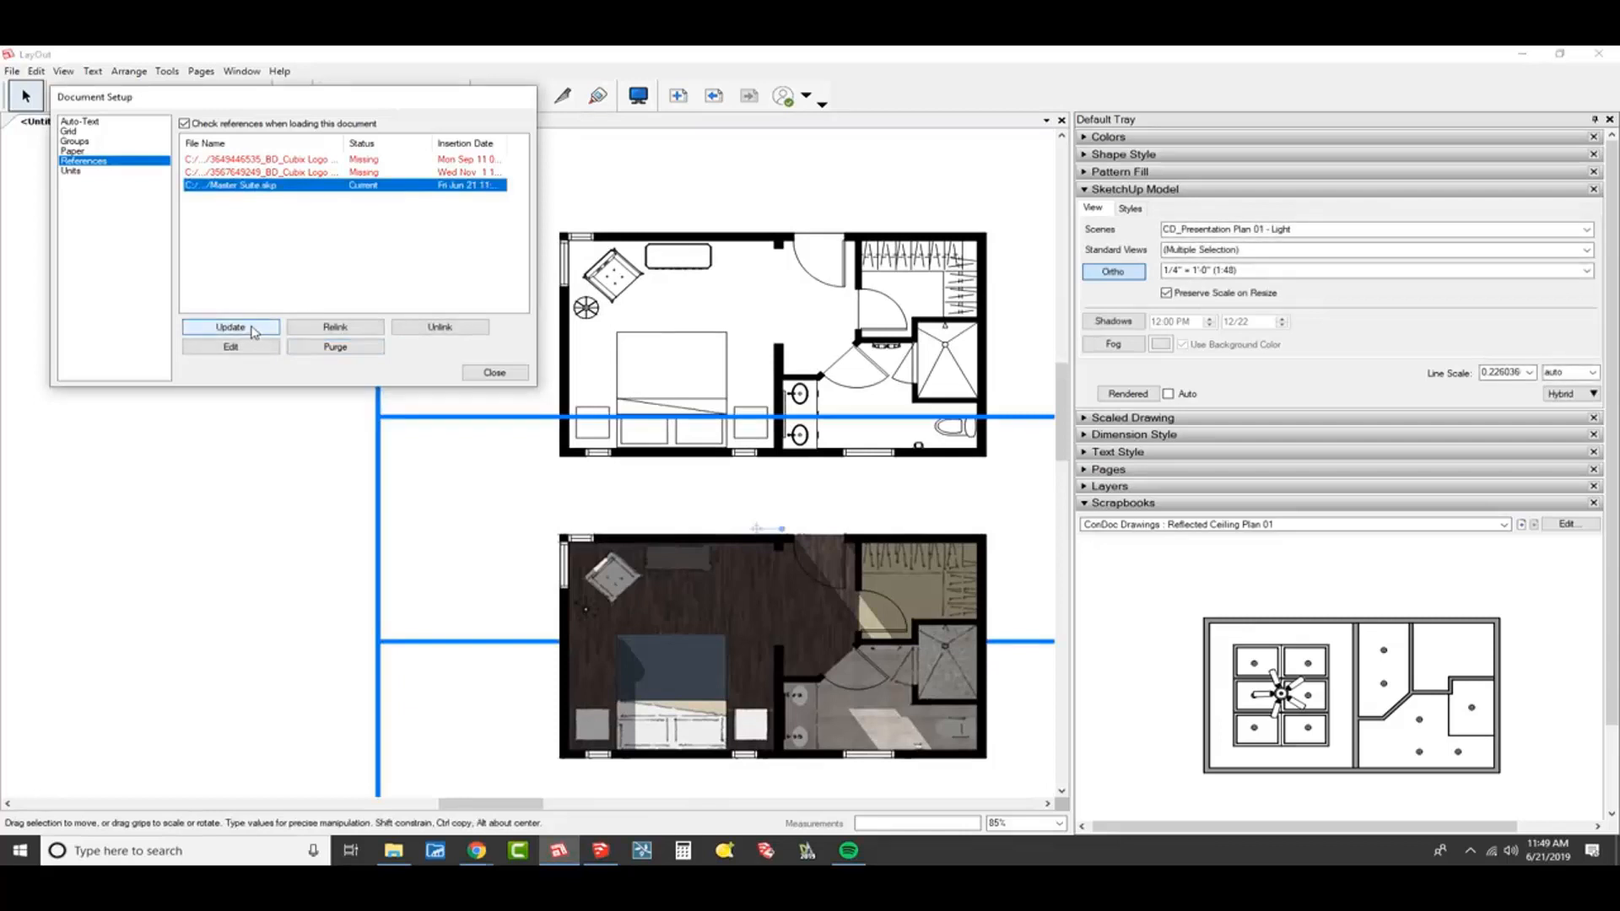
click(254, 328)
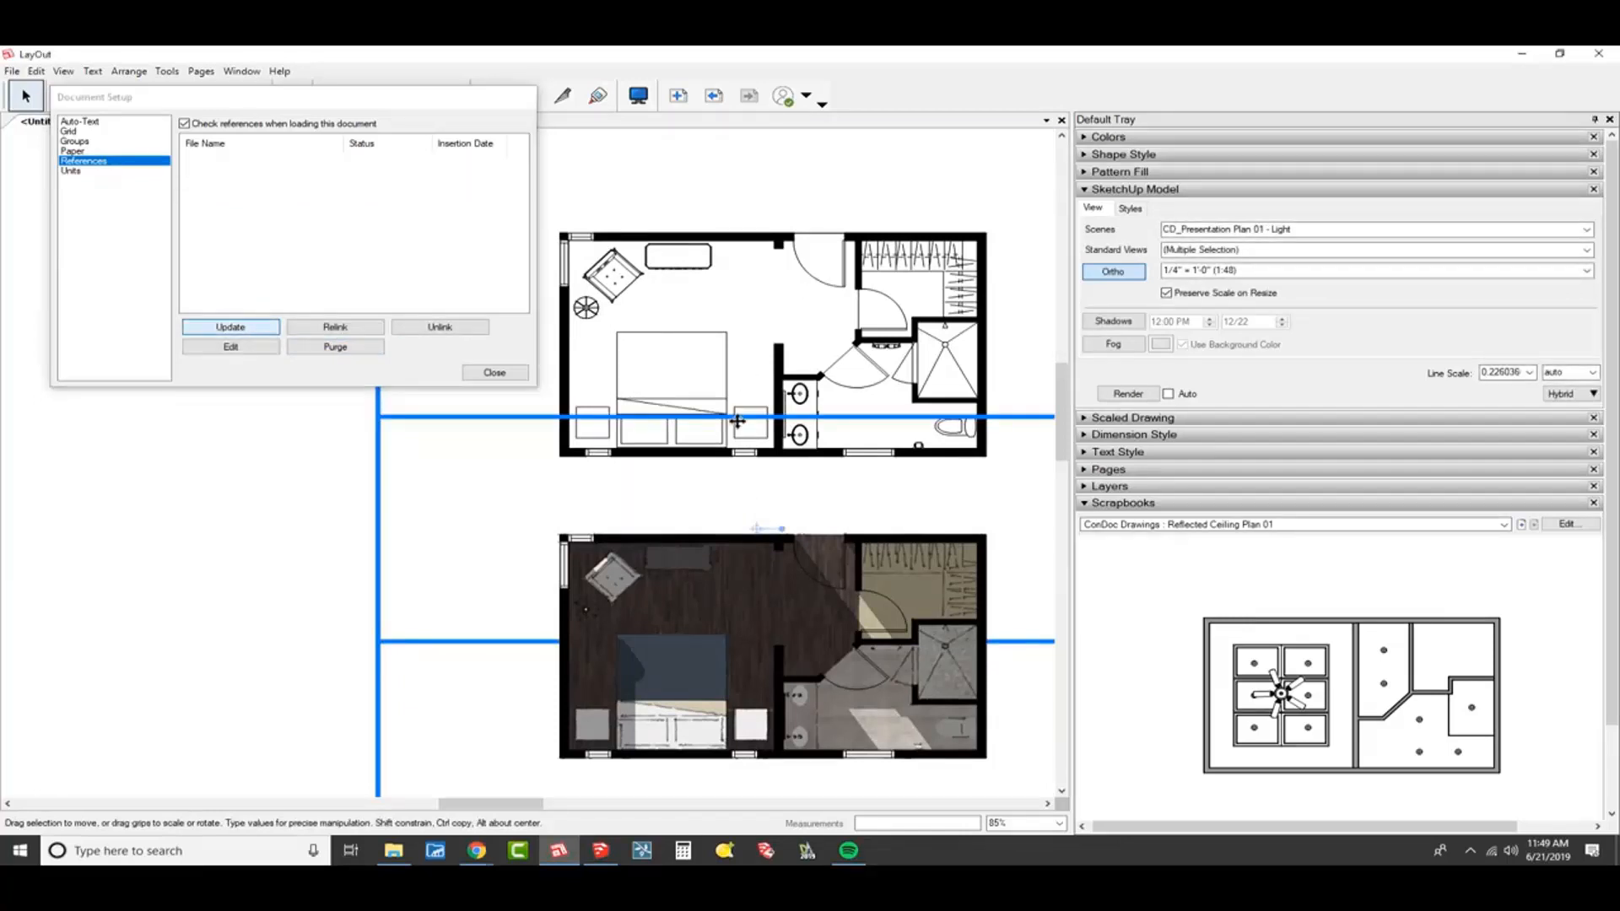
- Render the models on the page and check the armchair and floor lamp graphics in the plan
scroll(920, 357, up, 5)
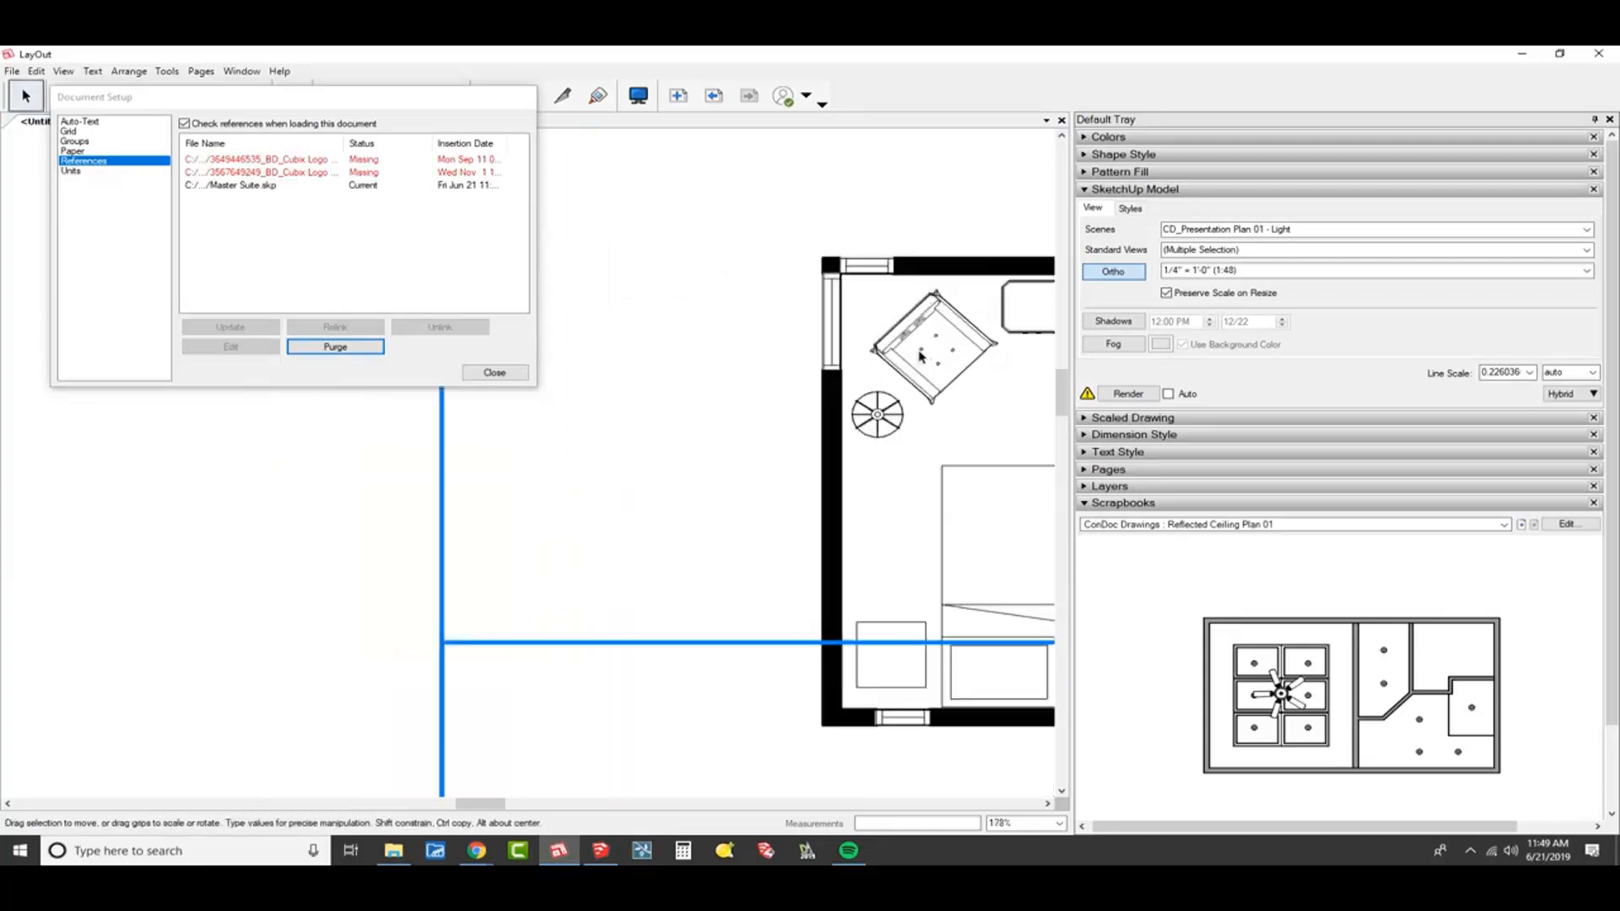
scroll(920, 357, up, 2)
scroll(920, 346, up, 2)
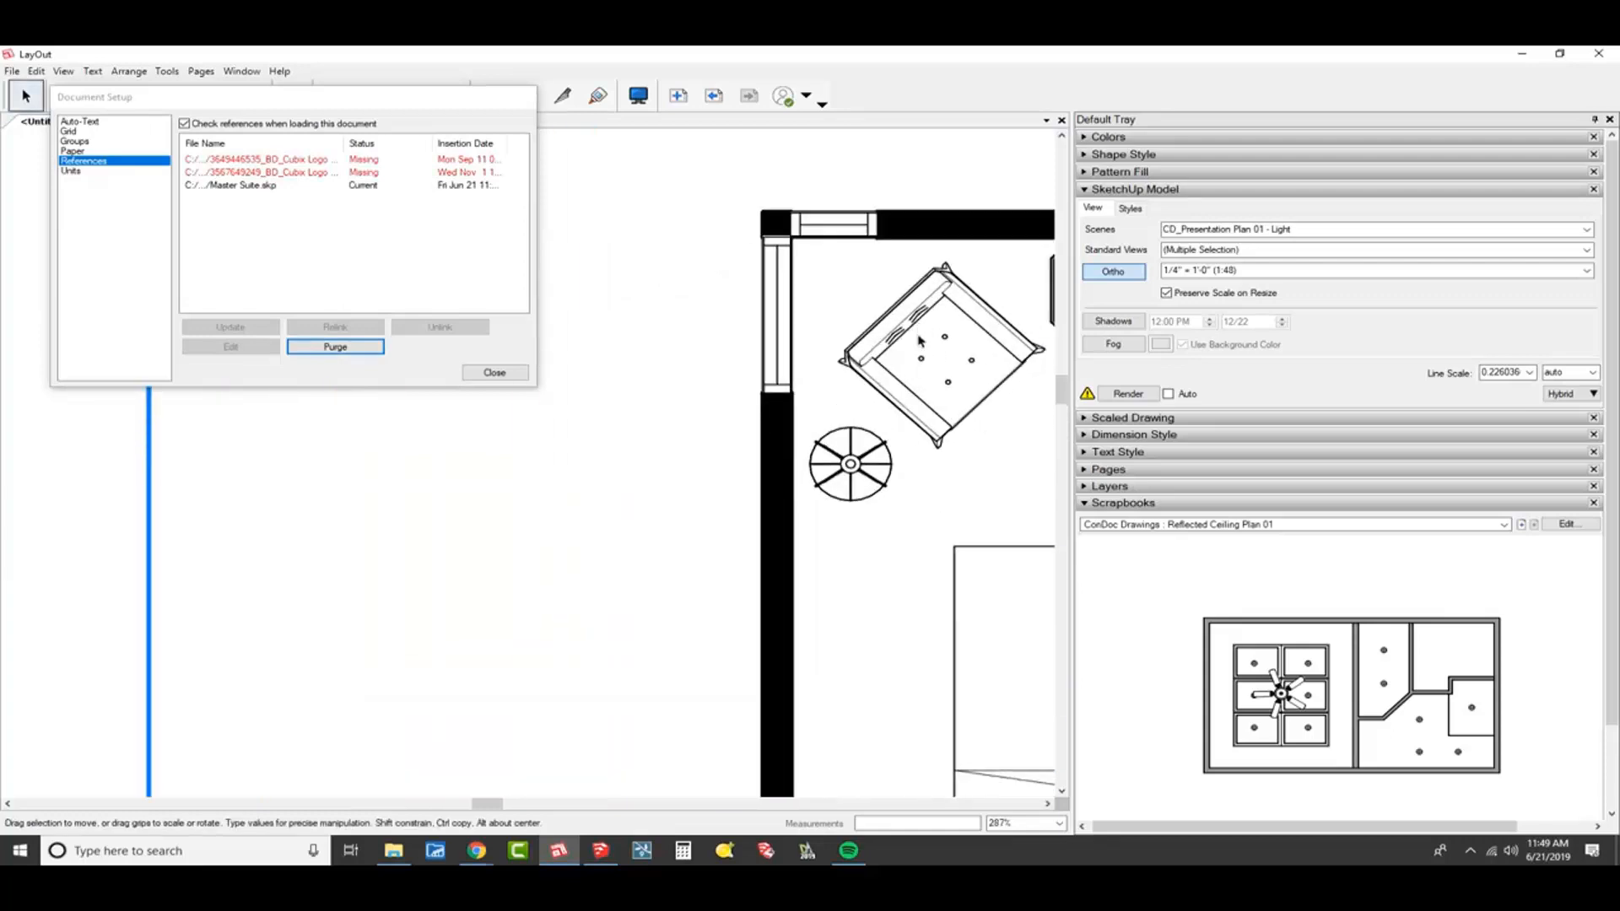
scroll(973, 368, down, 2)
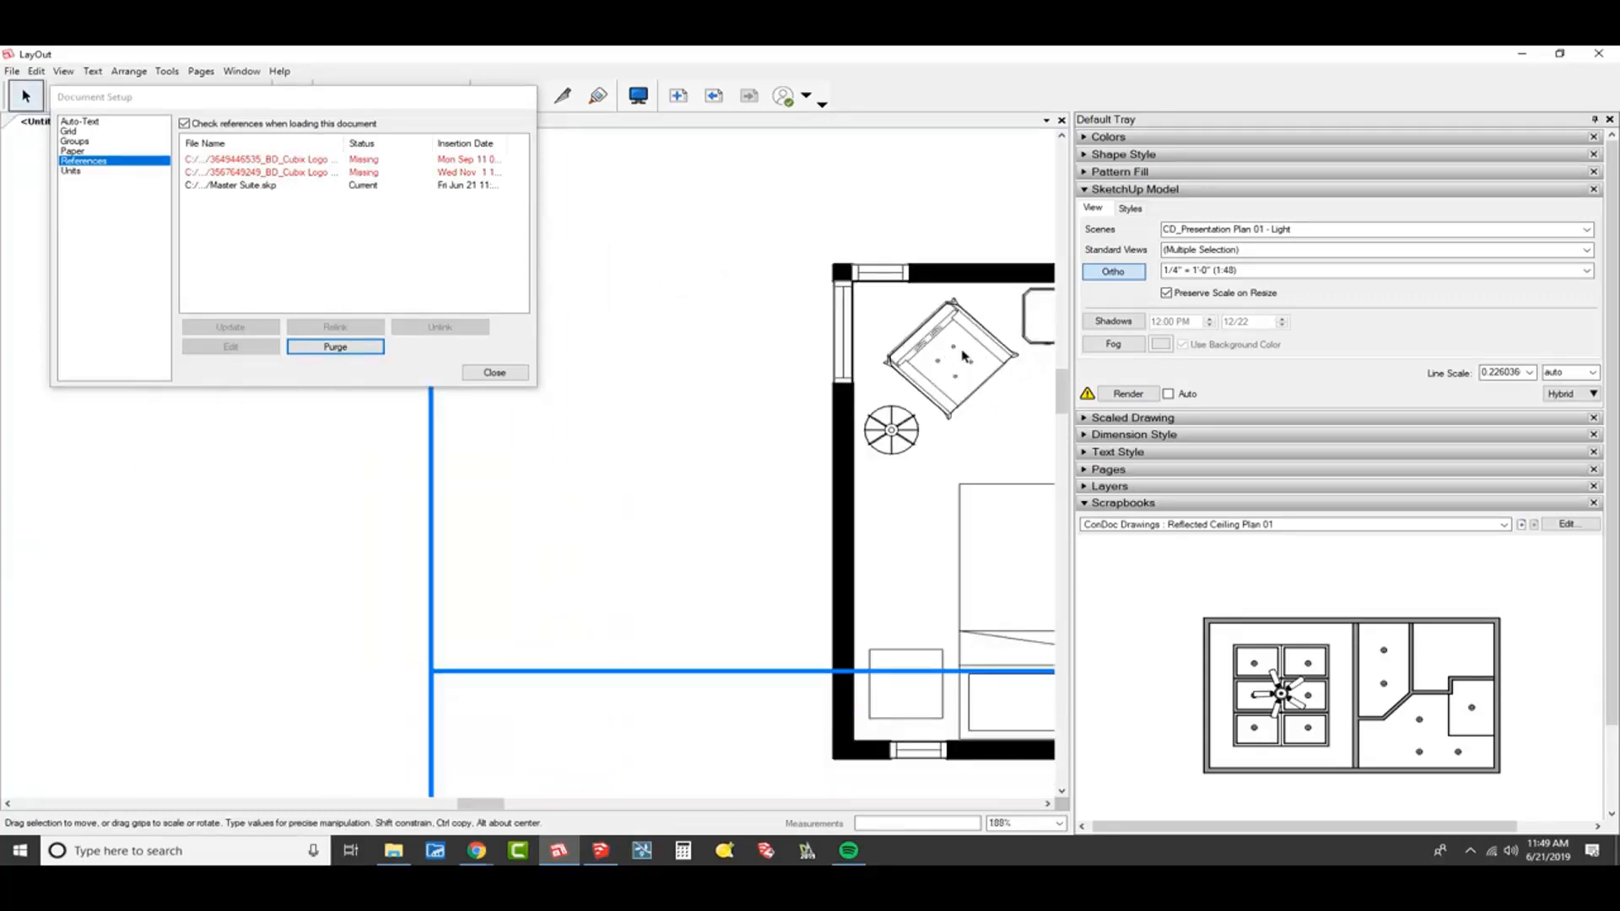
scroll(965, 356, up, 2)
right_click(70, 478)
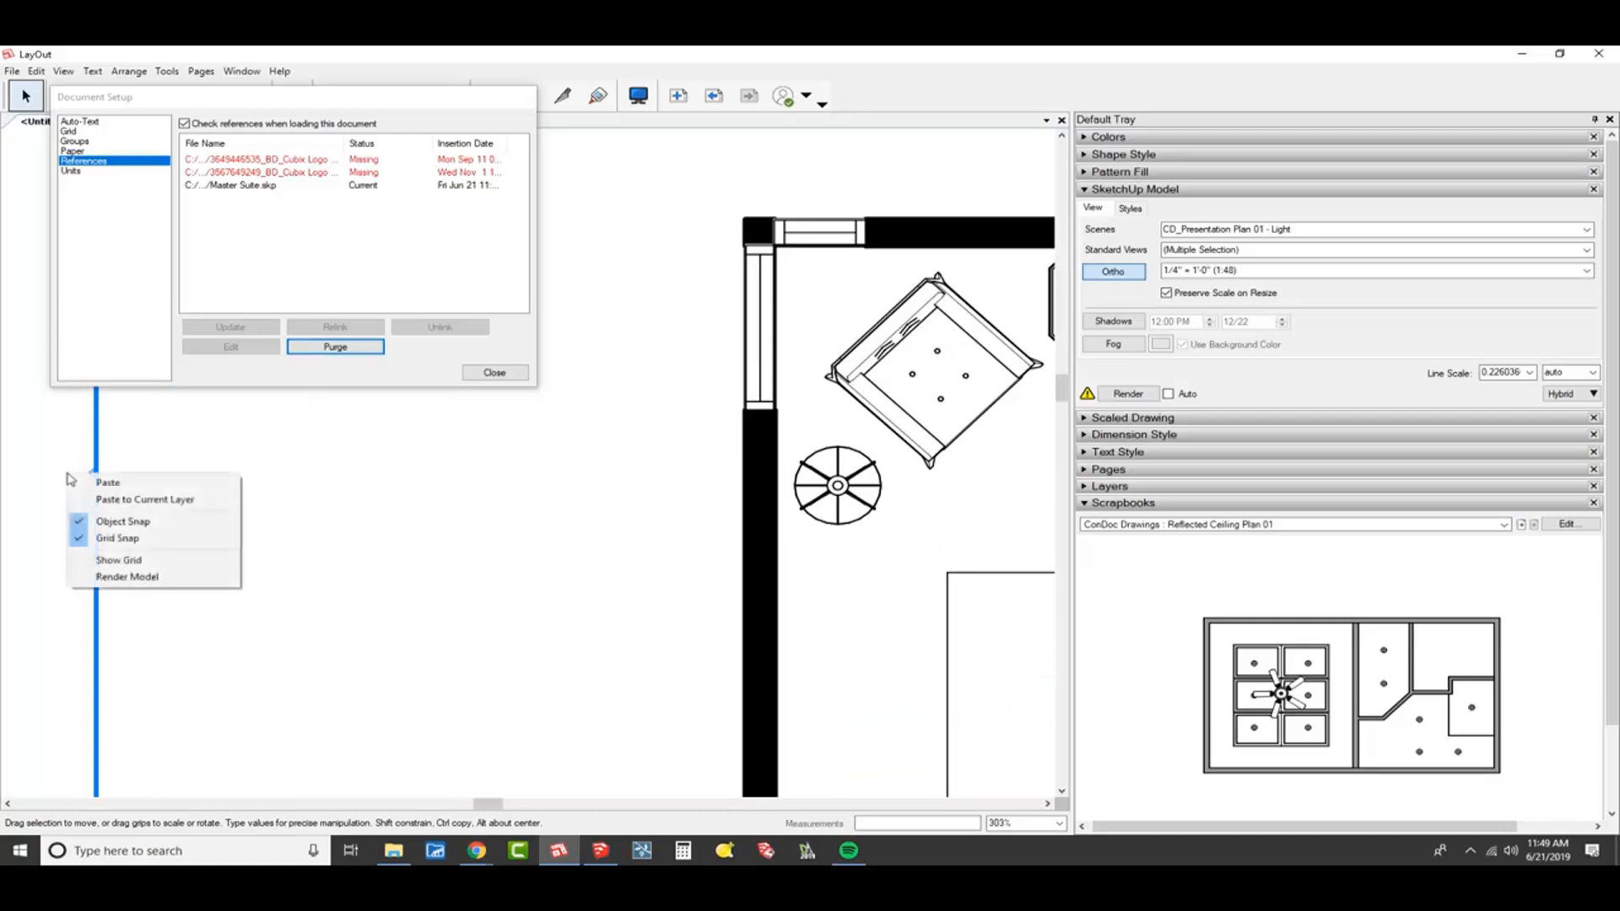
click(70, 478)
right_click(44, 446)
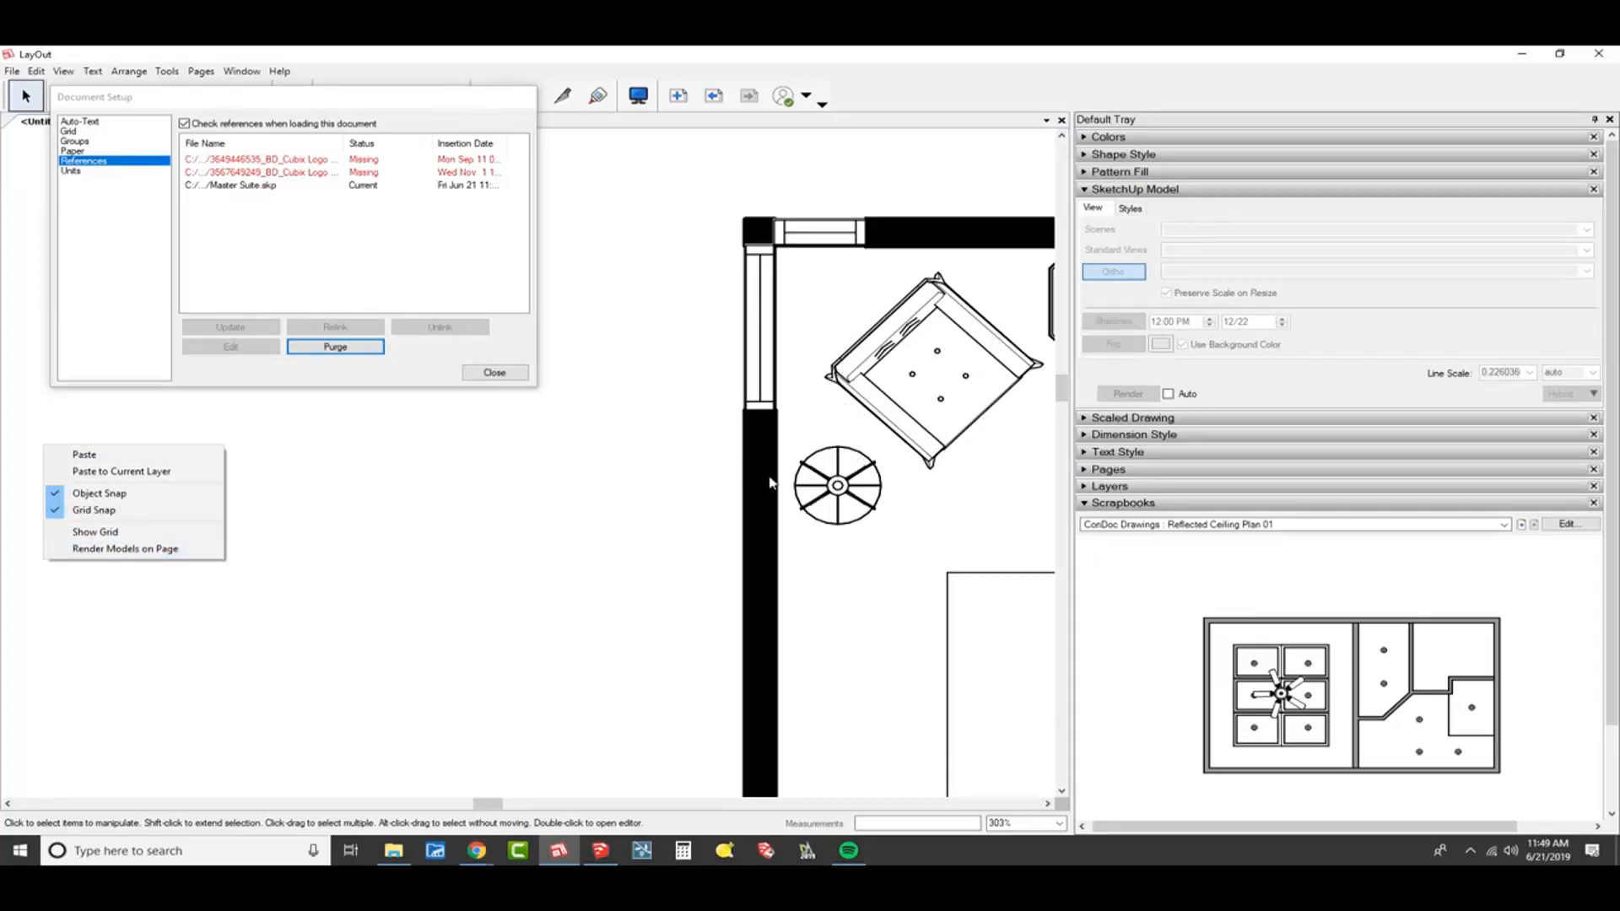
click(116, 548)
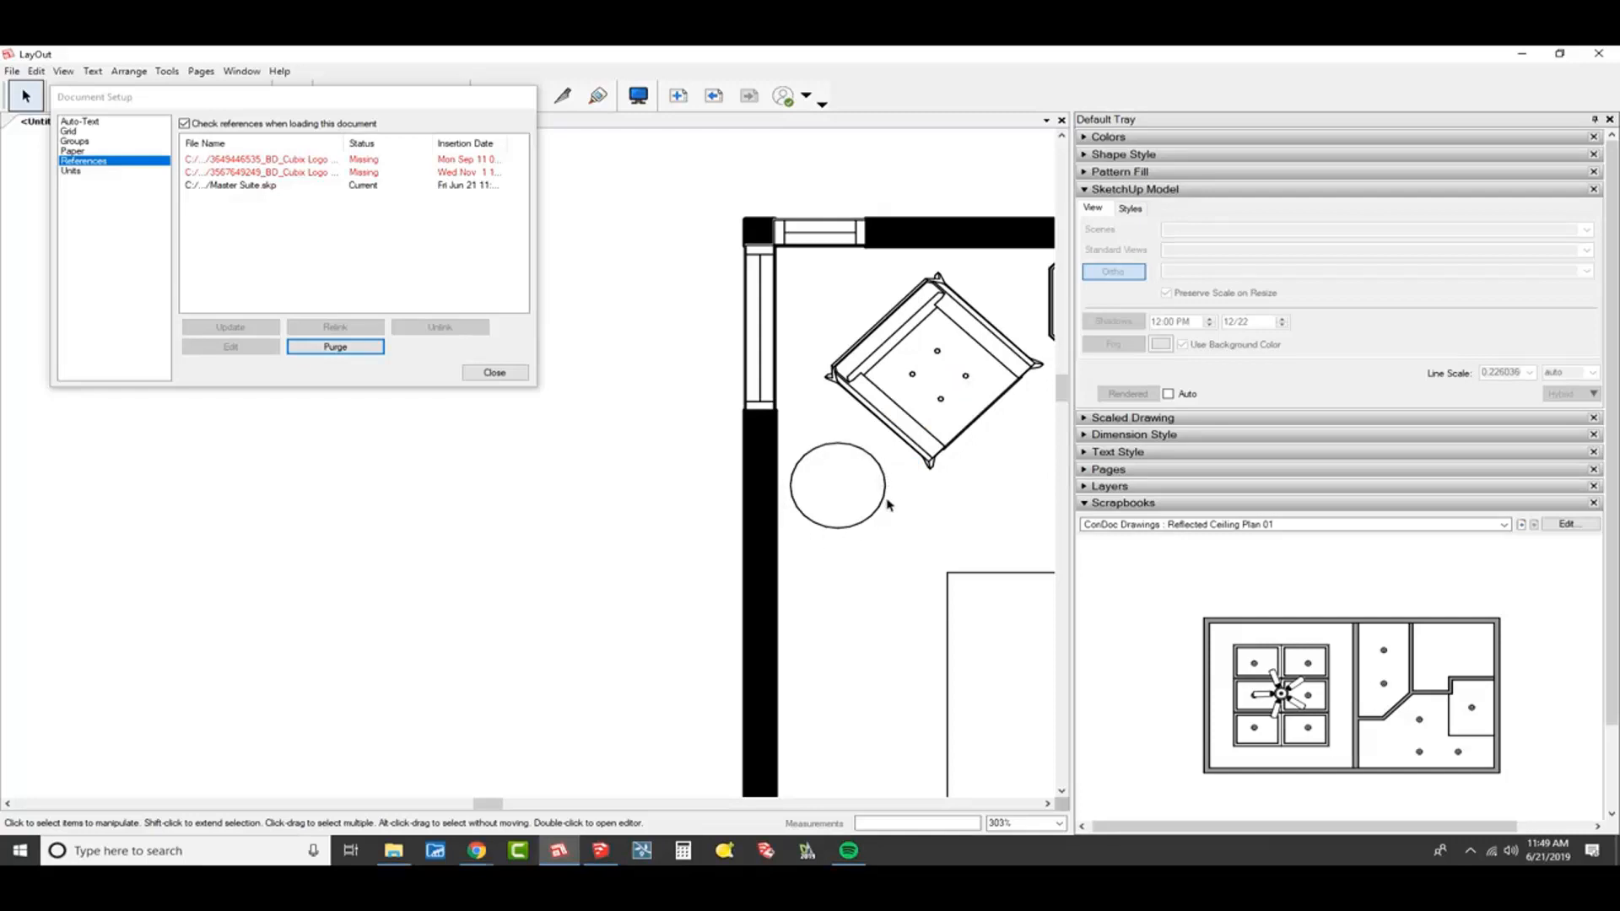
scroll(960, 344, up, 2)
scroll(960, 344, up, 5)
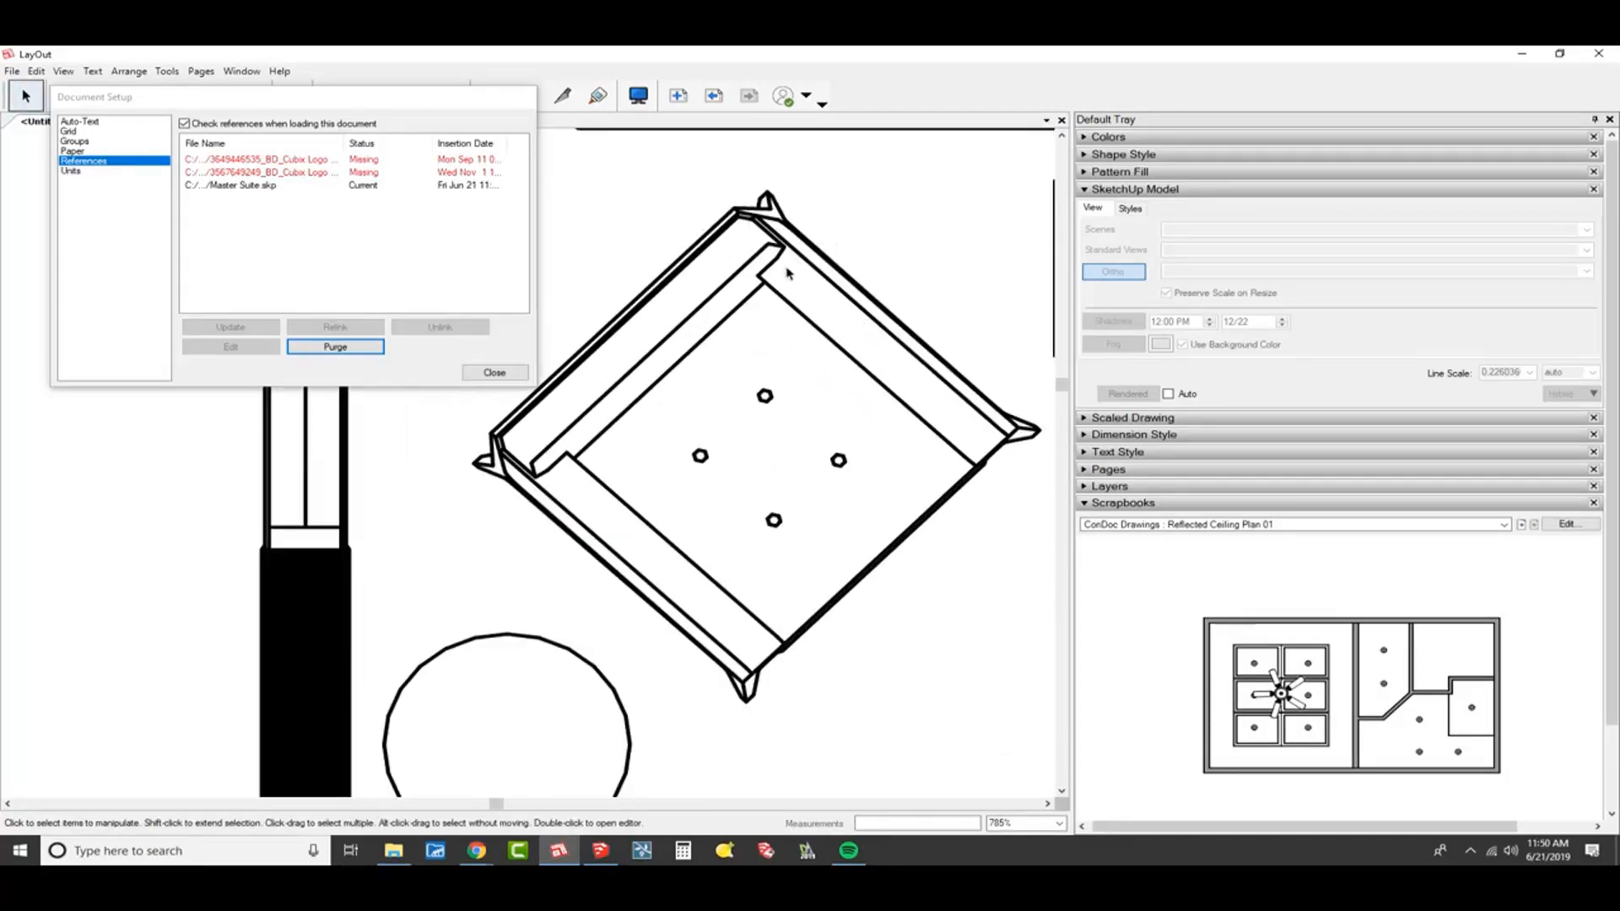
scroll(789, 272, down, 2)
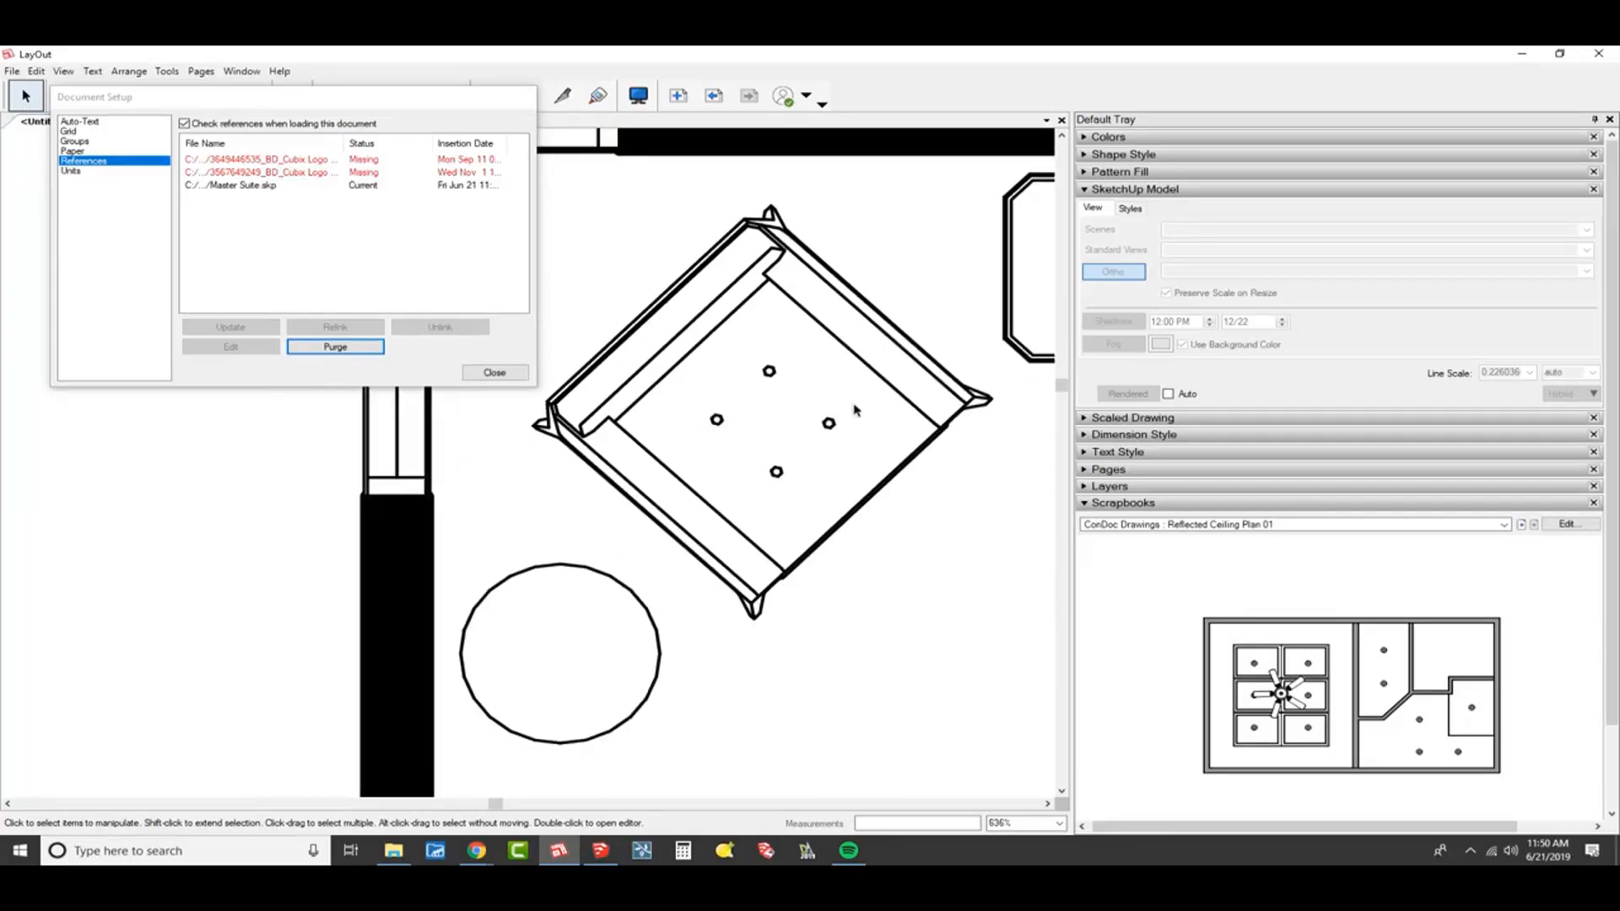
- Switch to the Master Suite model in SketchUp and remove the ceiling group above the bedroom
key(alt+Tab)
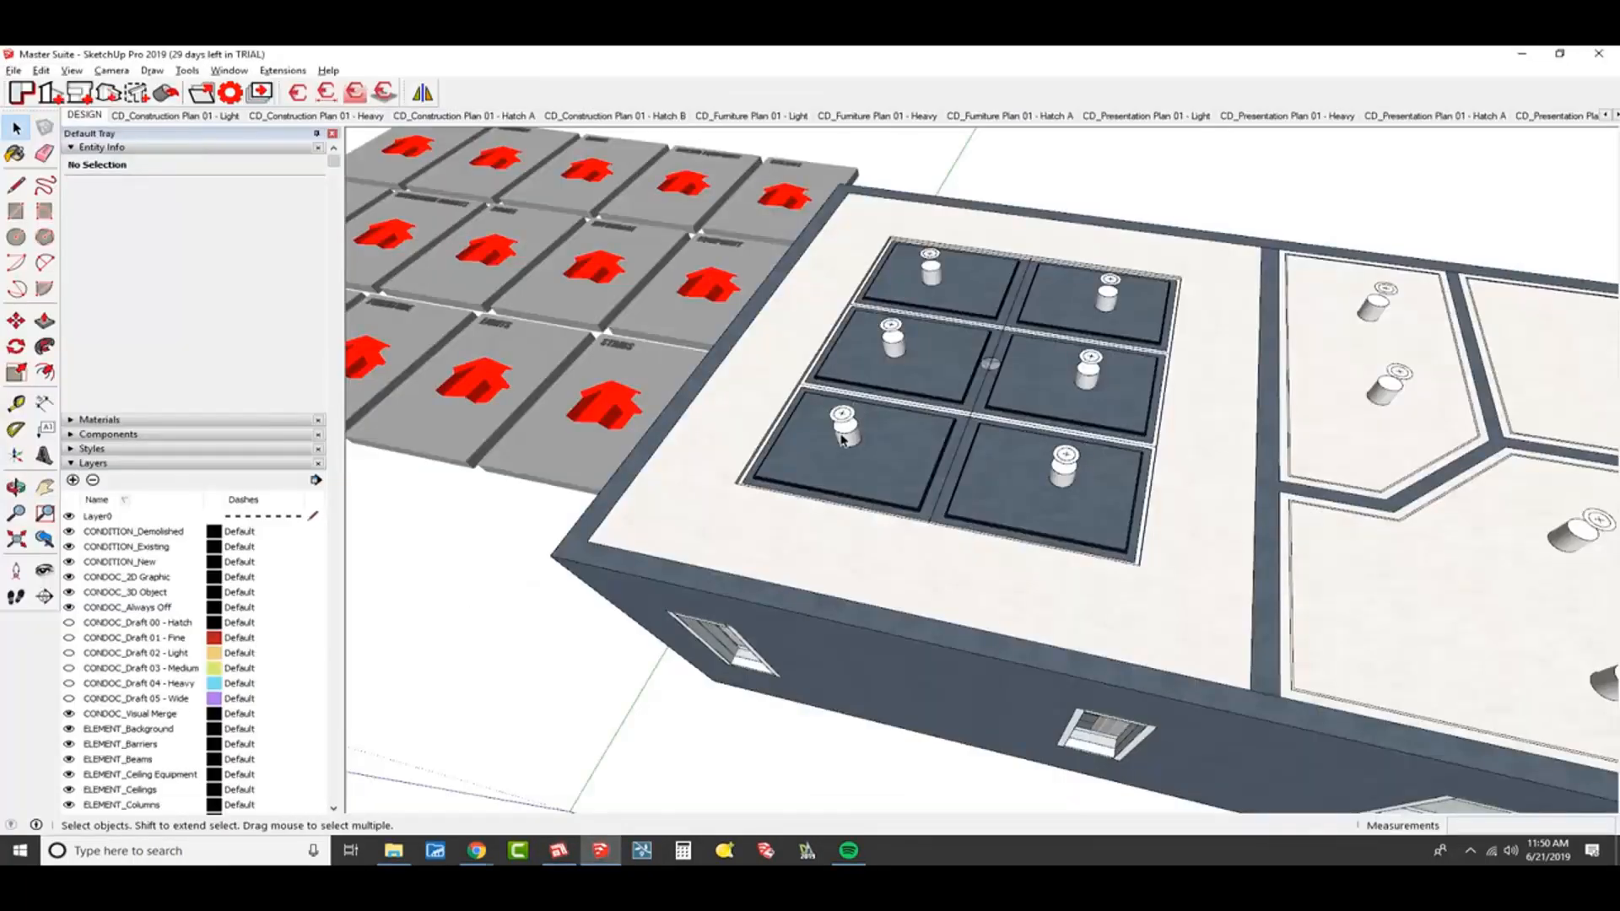
middle_drag(829, 424, 1005, 408)
click(1006, 407)
key(Delete)
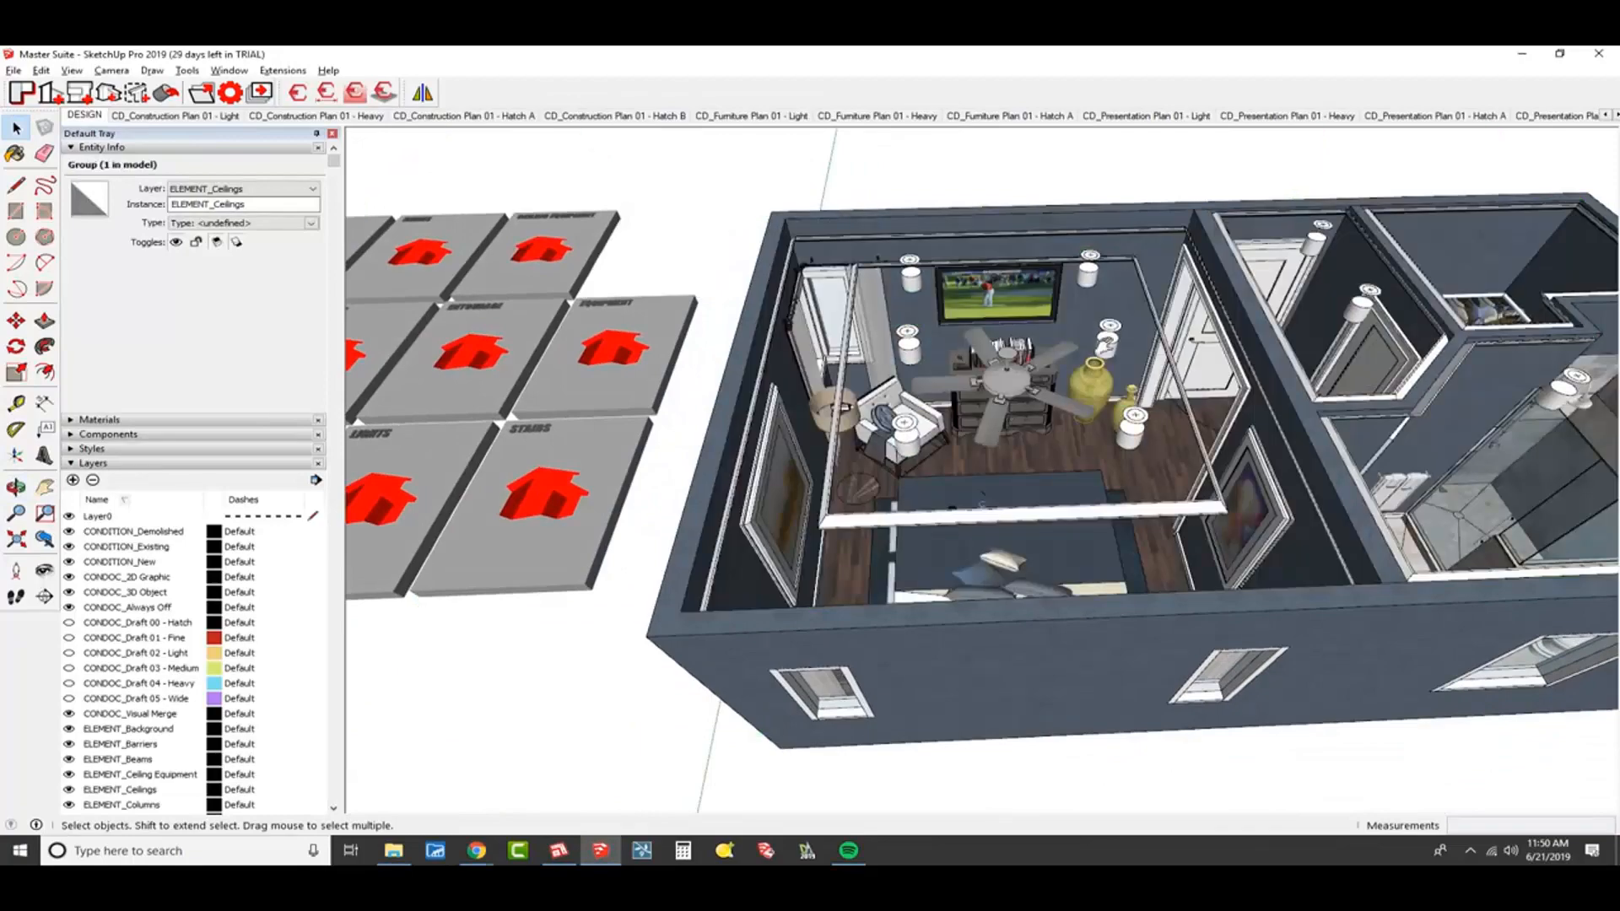
- Open the furniture group, select the armchair component, and switch to the FF_Model_ID10784_1_01423_Lolita model window
scroll(928, 411, up, 10)
scroll(888, 411, down, 3)
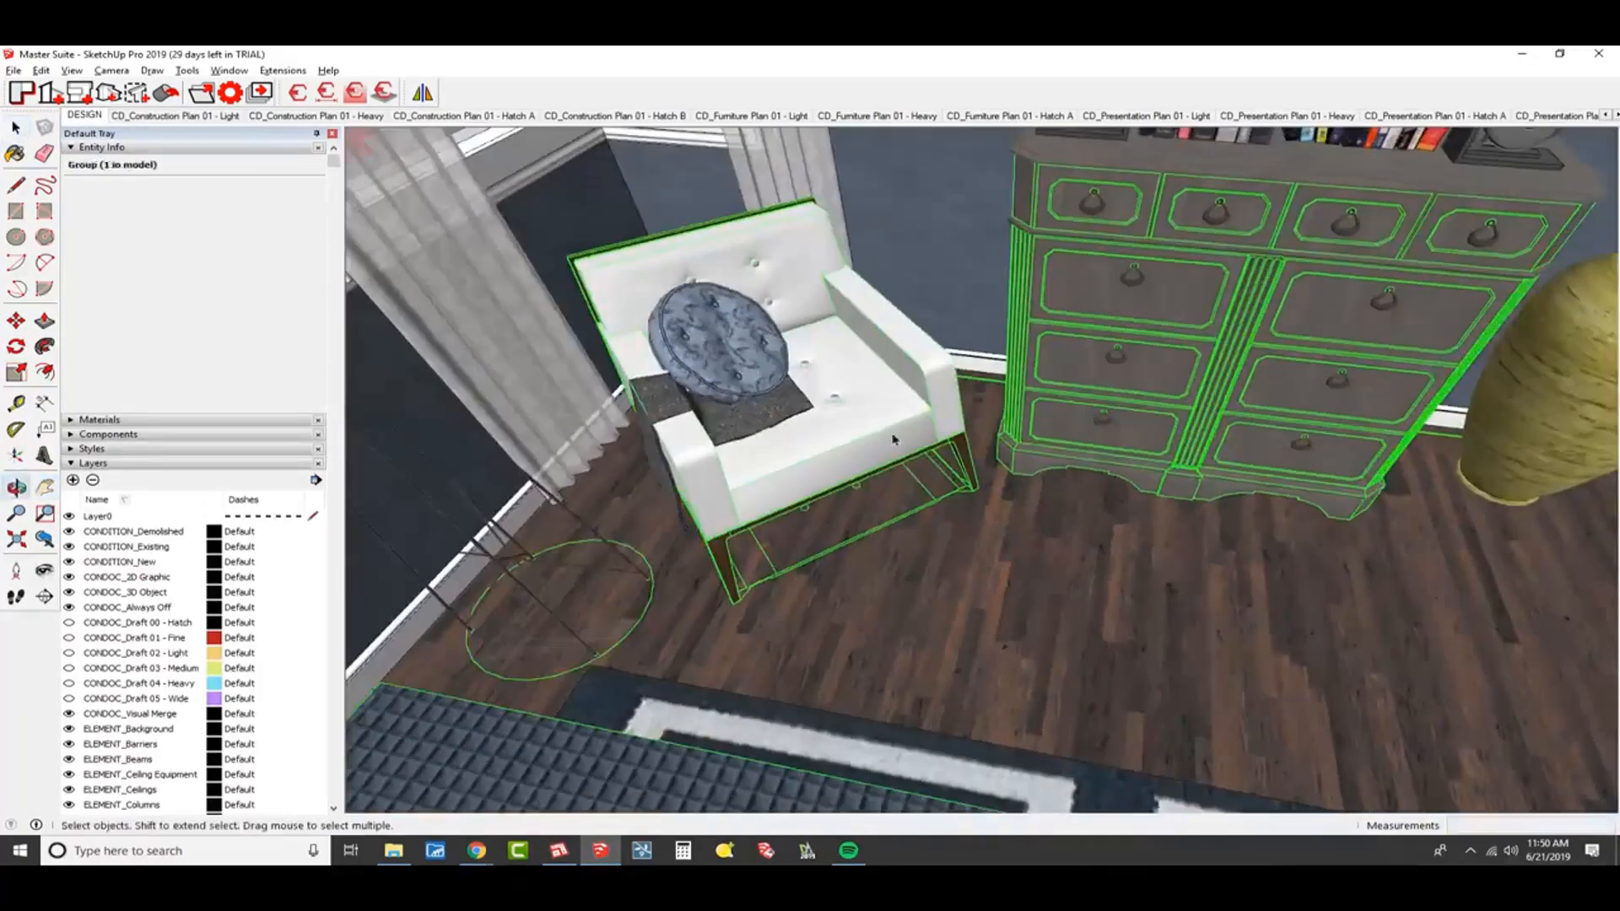
double_click(887, 413)
click(886, 414)
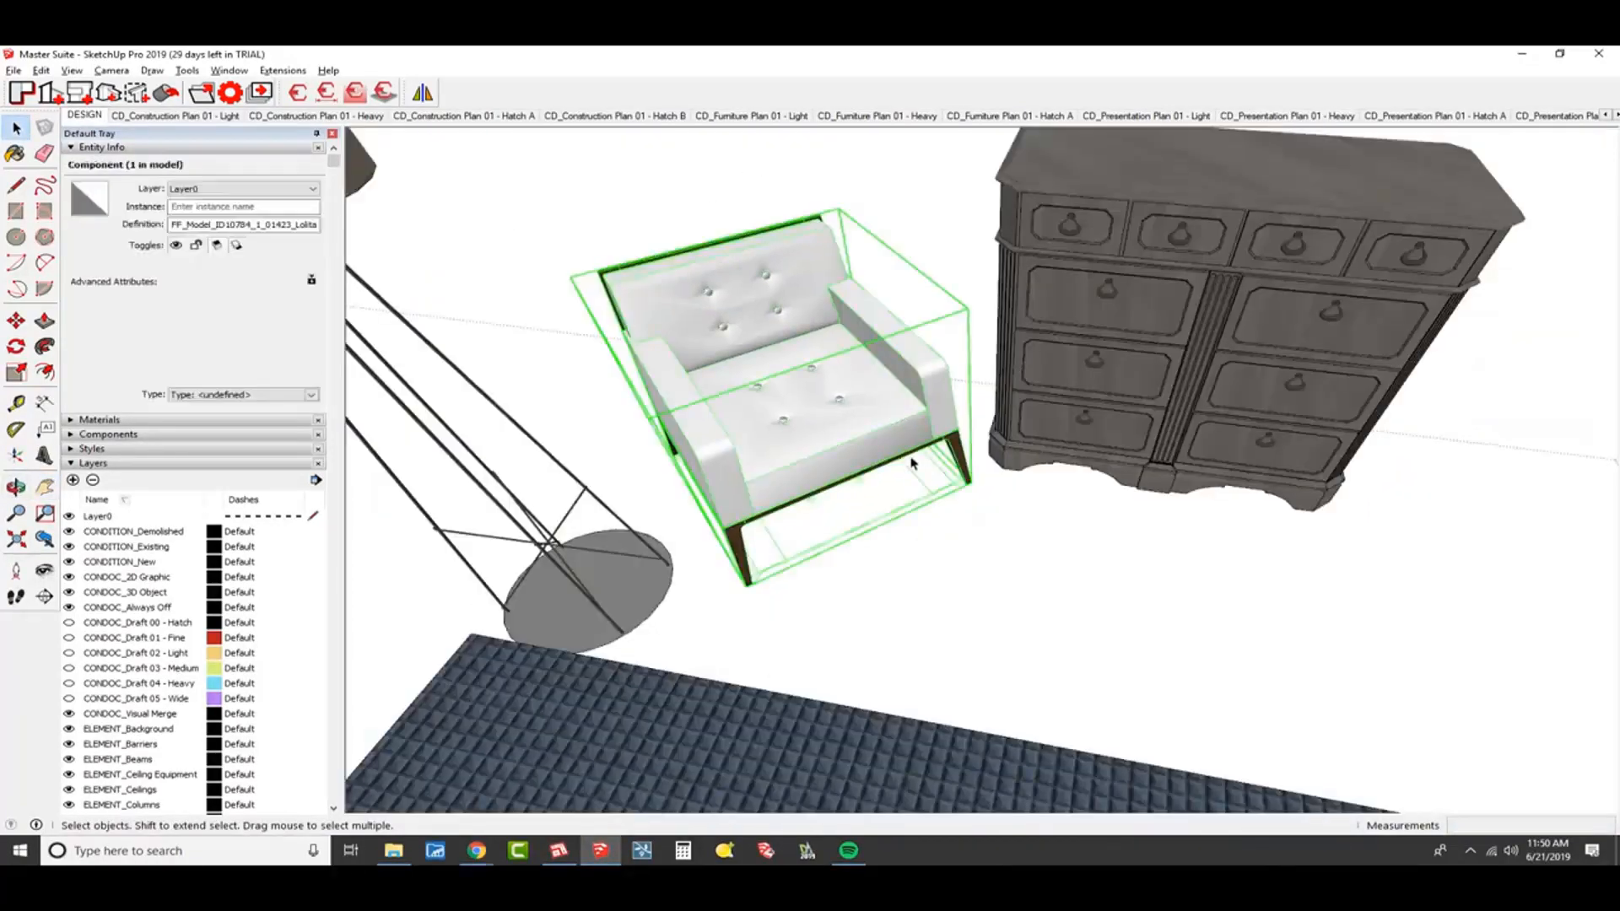
right_click(600, 849)
click(611, 493)
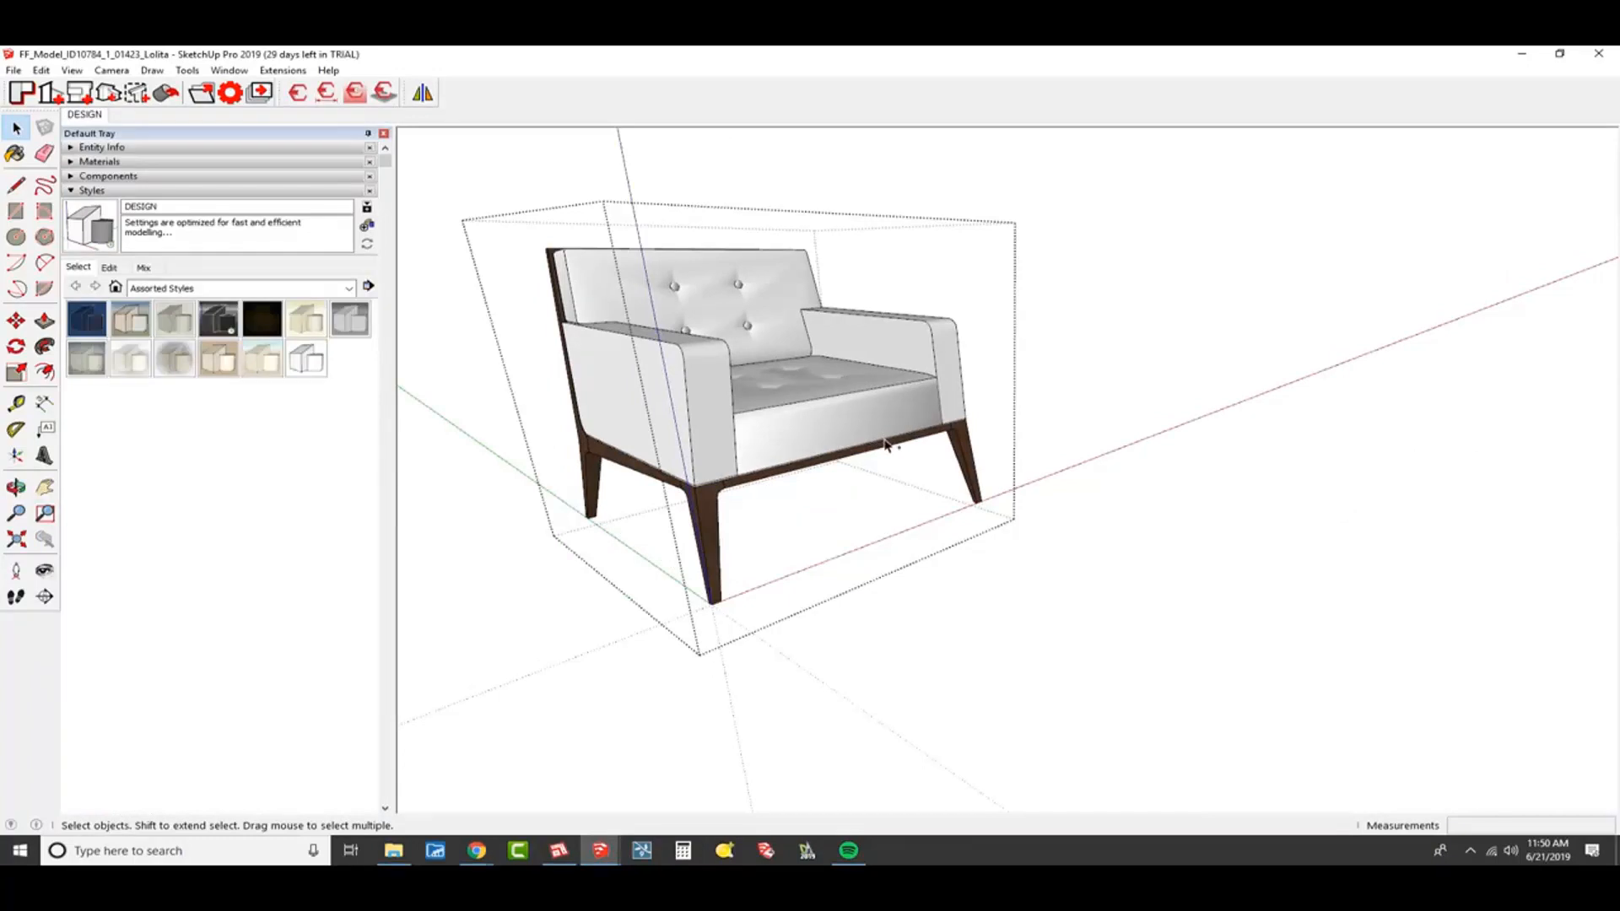
- Inspect the geometry inside the armchair's 3D group and the linework inside its 2D graphic group
click(886, 445)
double_click(886, 444)
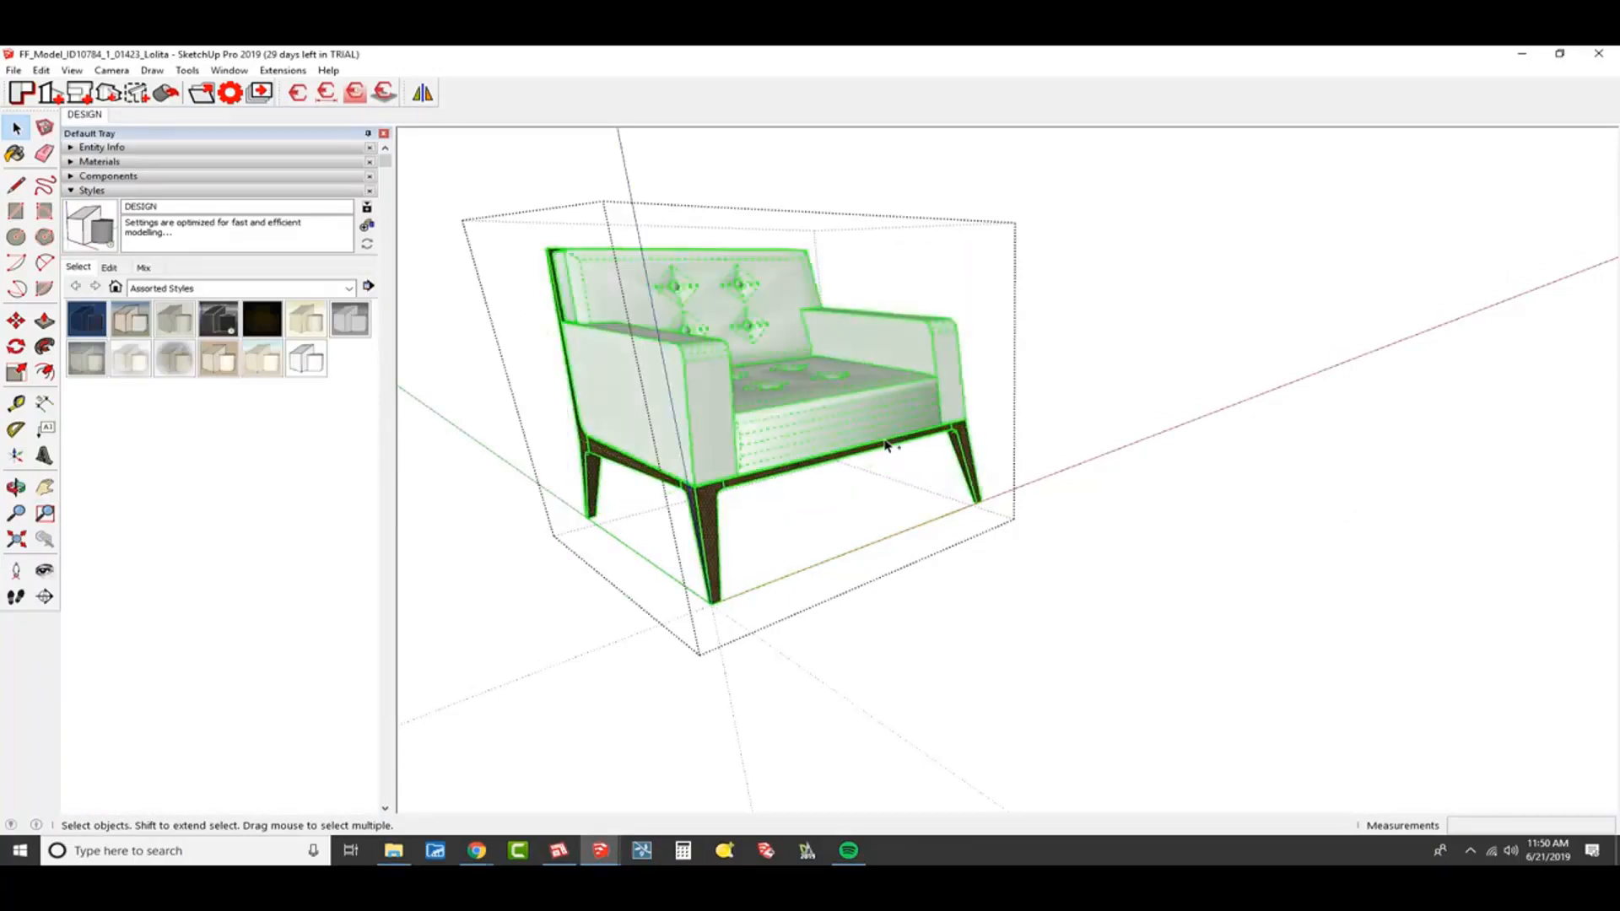
click(866, 412)
click(213, 147)
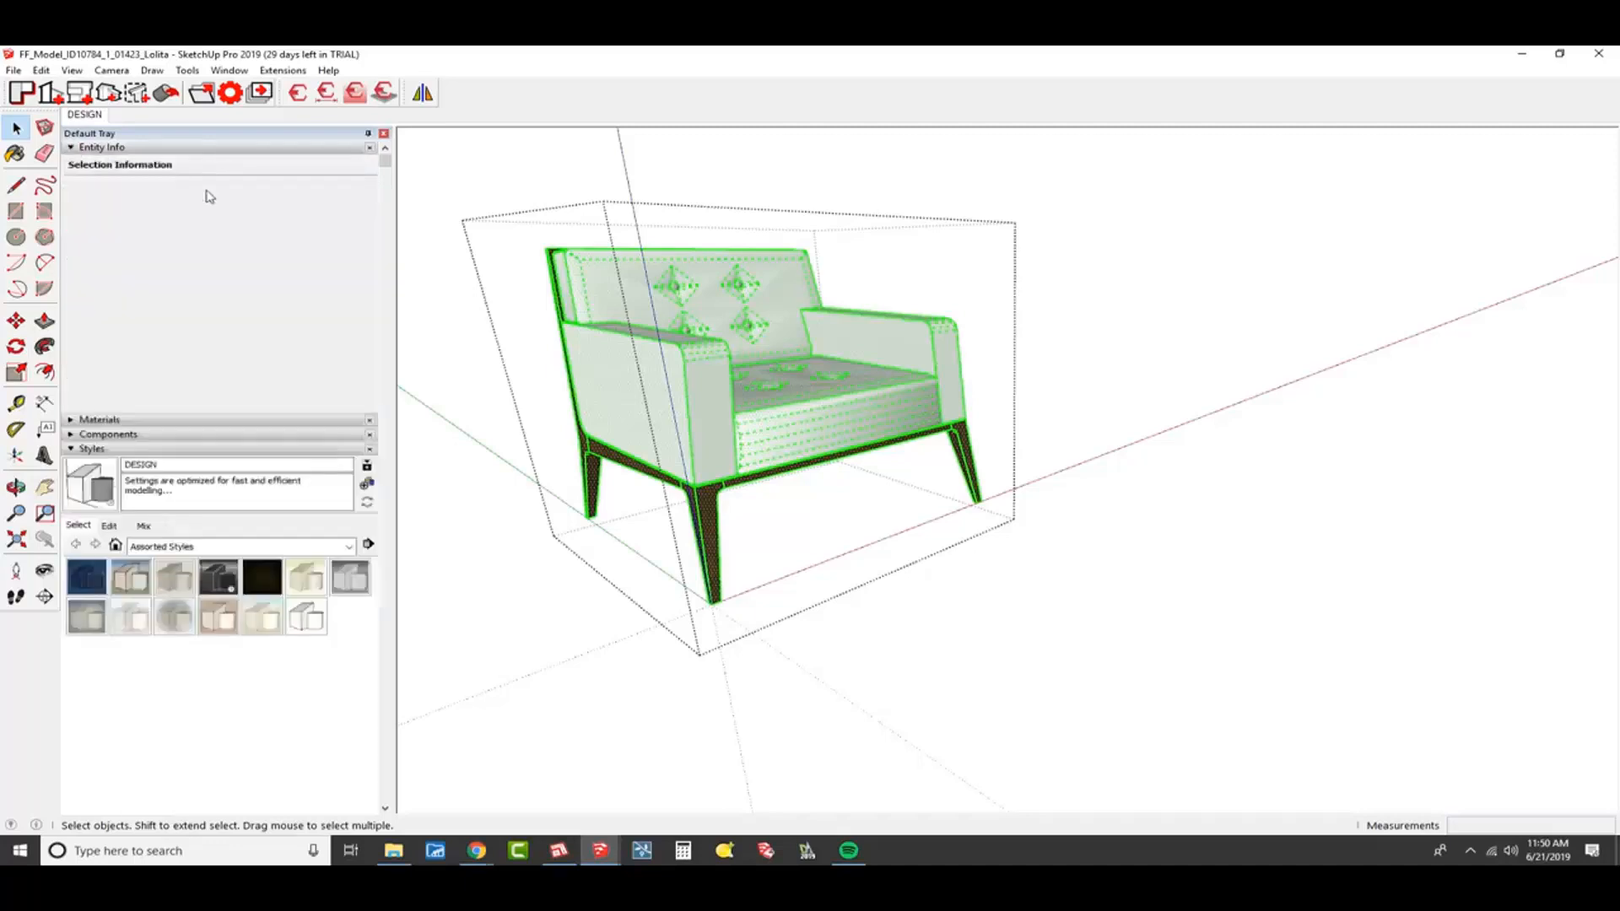
middle_drag(621, 351, 781, 422)
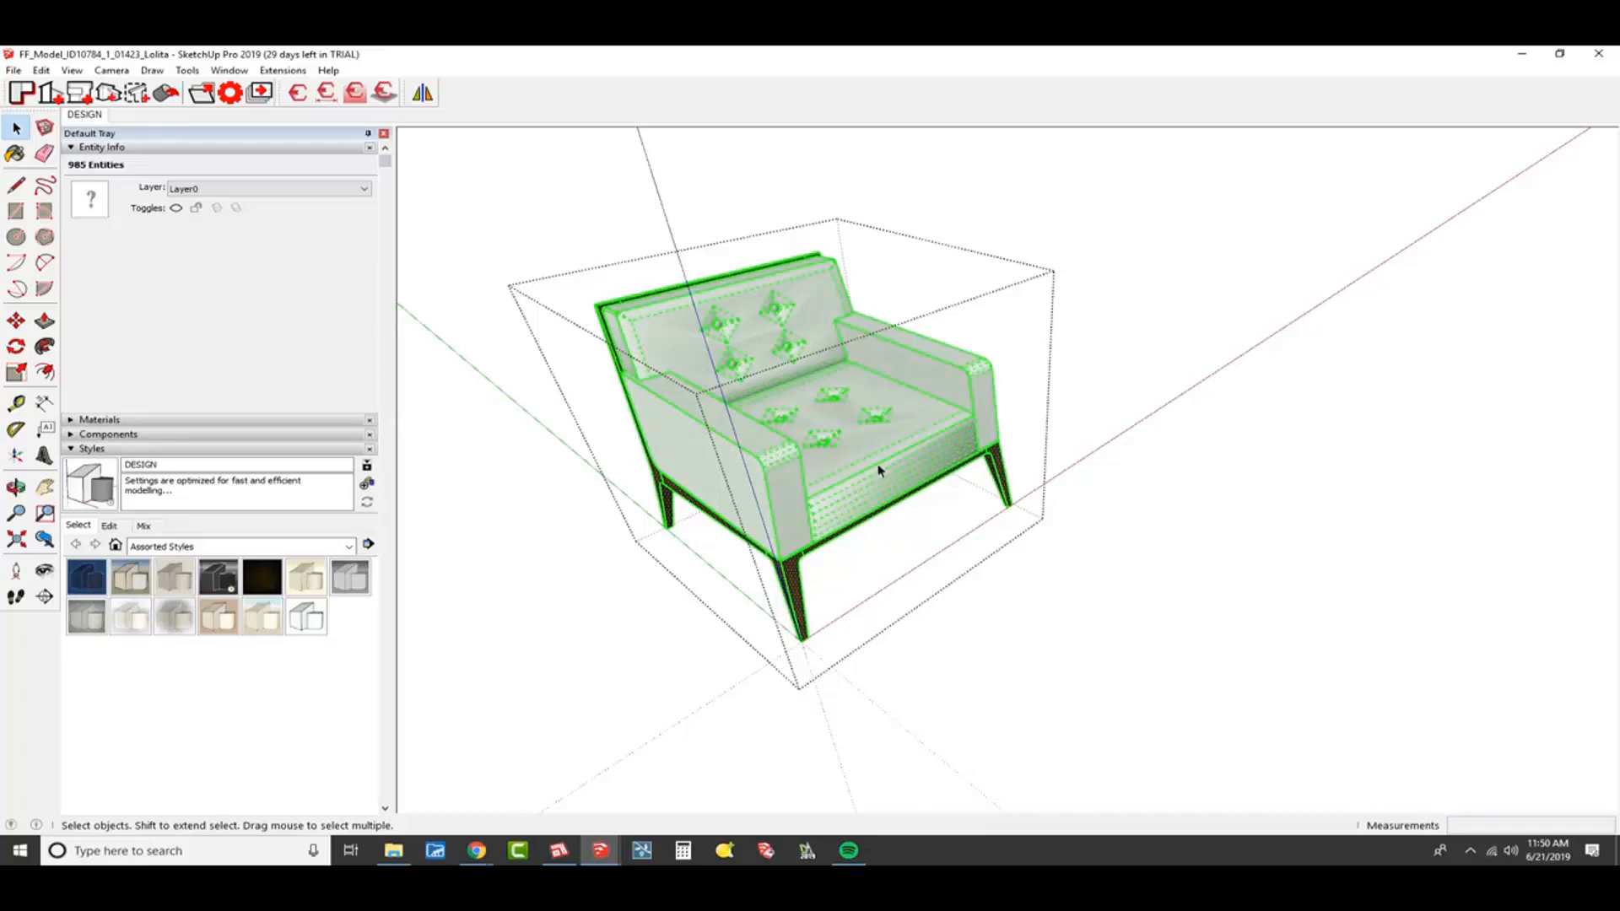
middle_drag(878, 470, 893, 568)
double_click(893, 567)
double_click(835, 652)
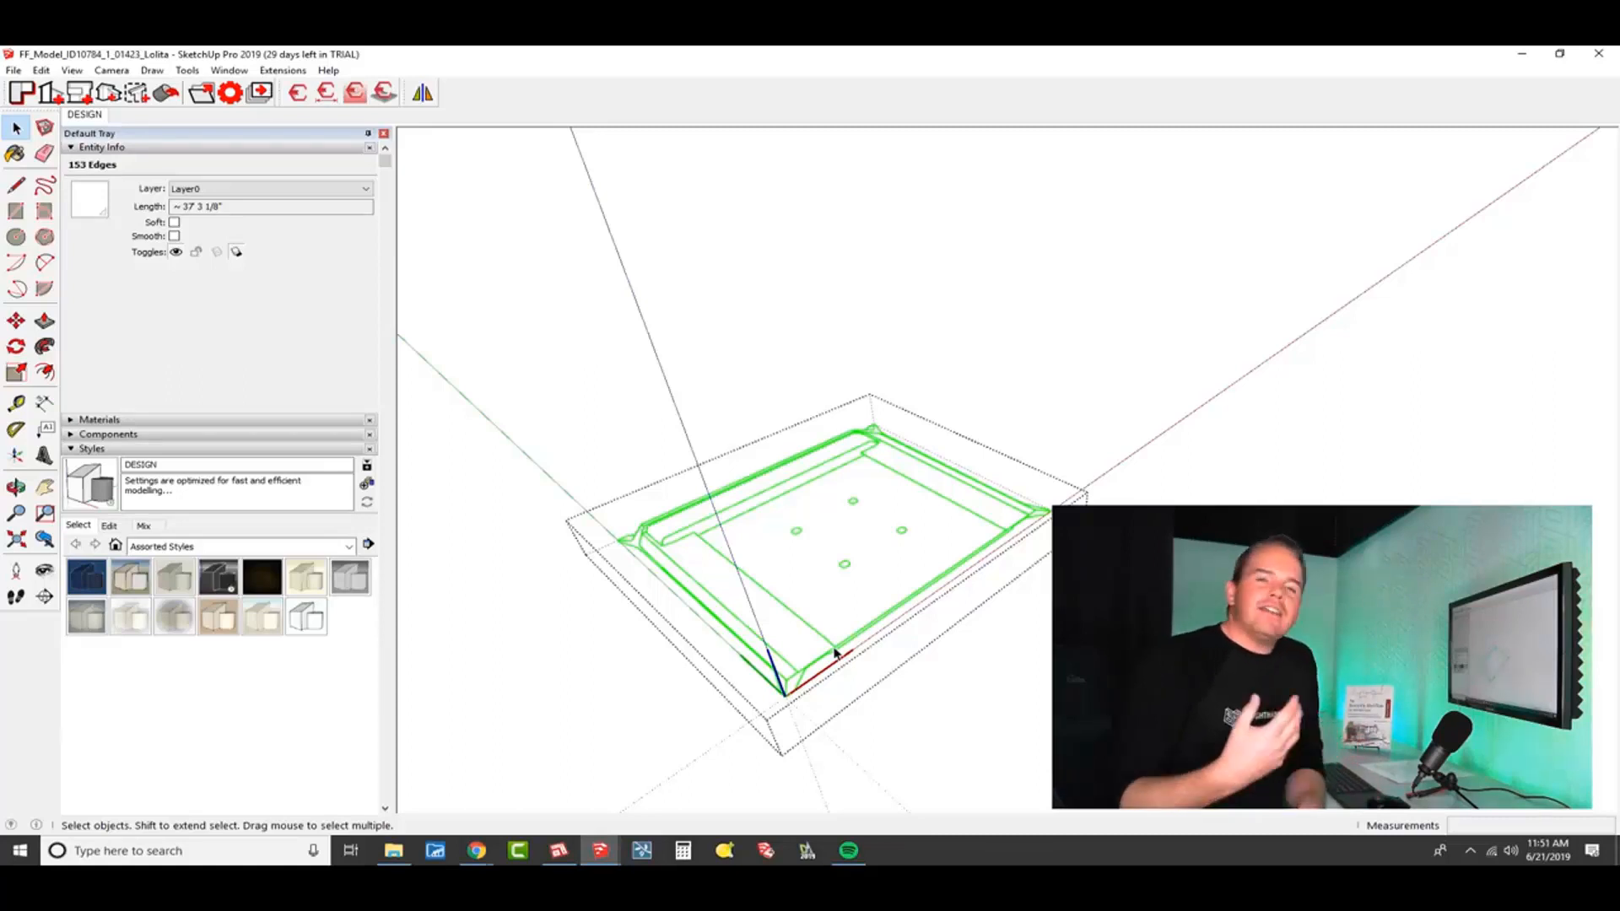
- Close the armchair model file and leave the furniture group's editing context in the Master Suite model
key(Escape)
scroll(790, 552, down, 3)
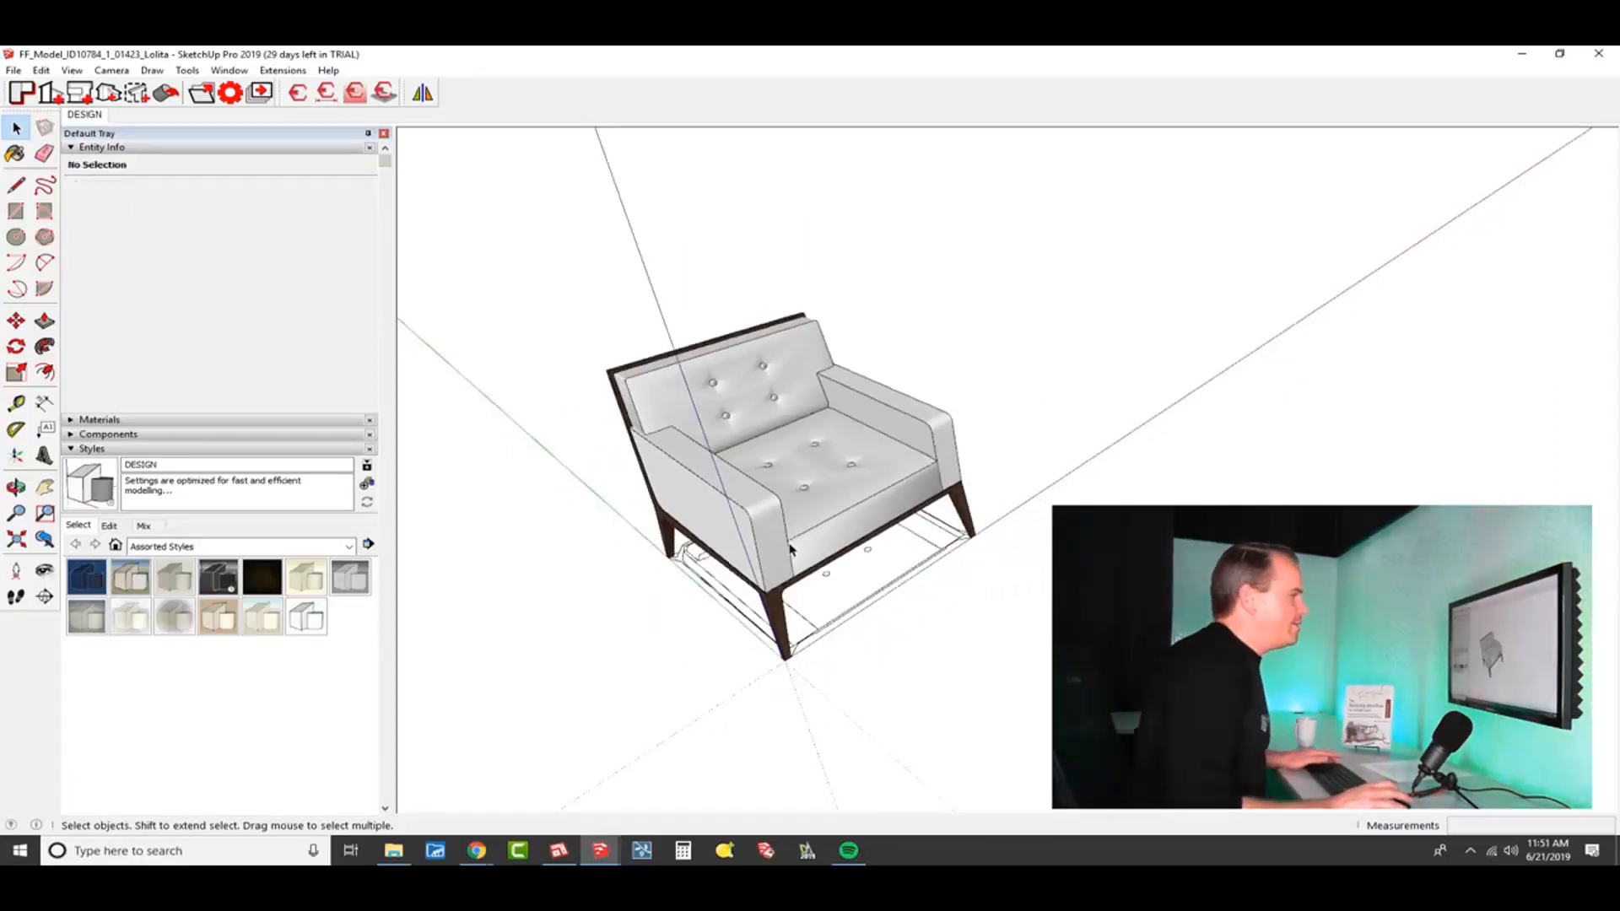
scroll(791, 548, down, 3)
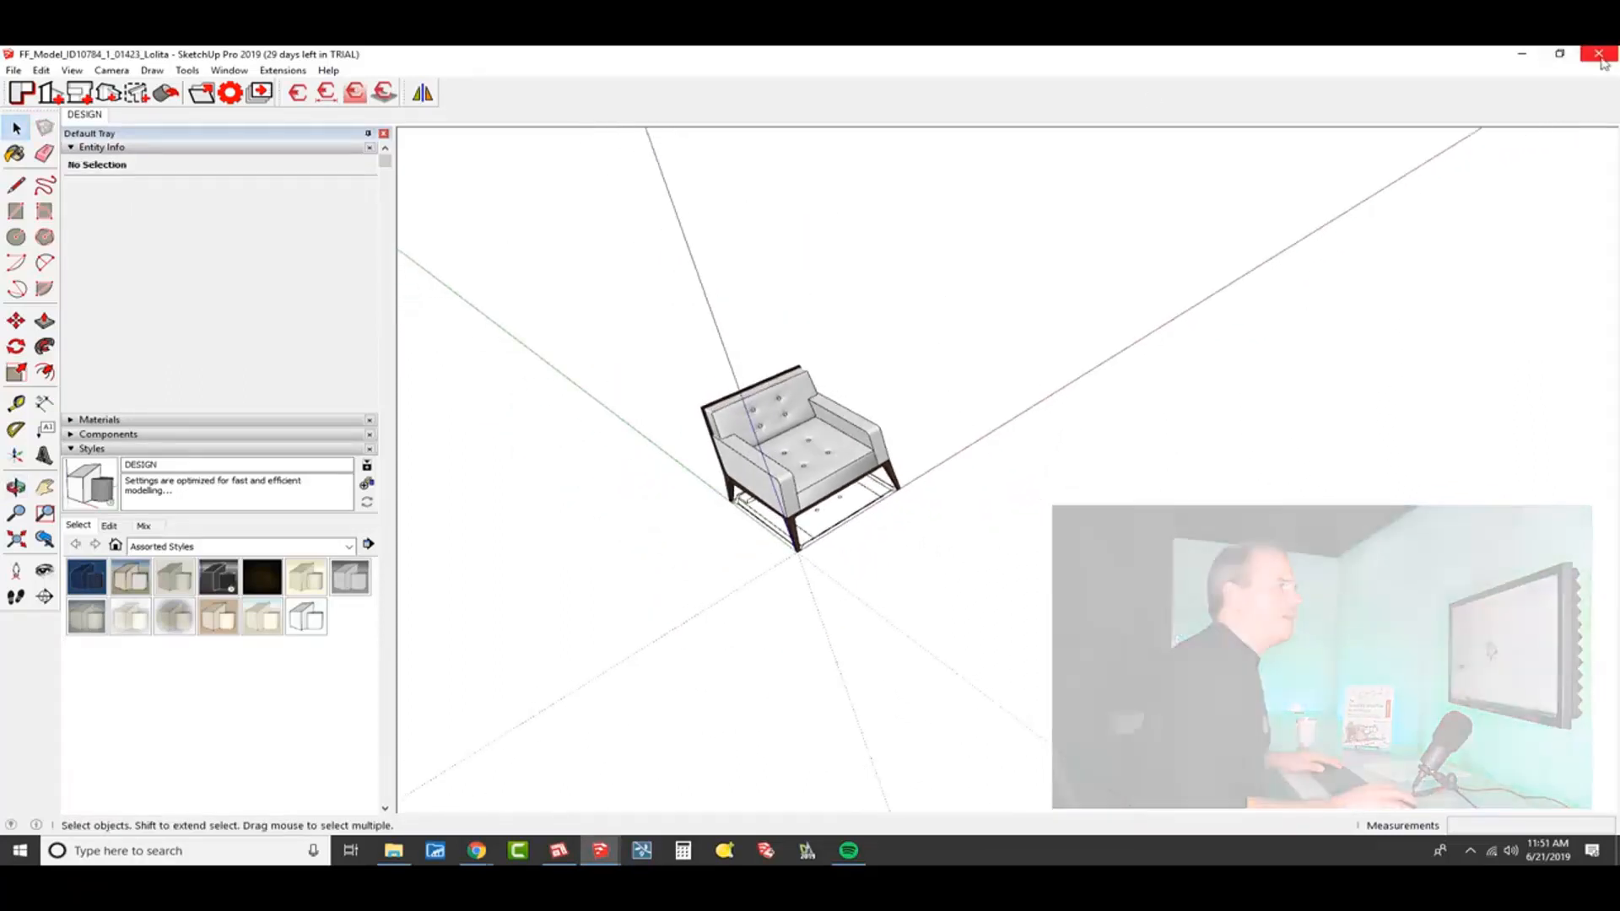
click(1601, 61)
click(846, 483)
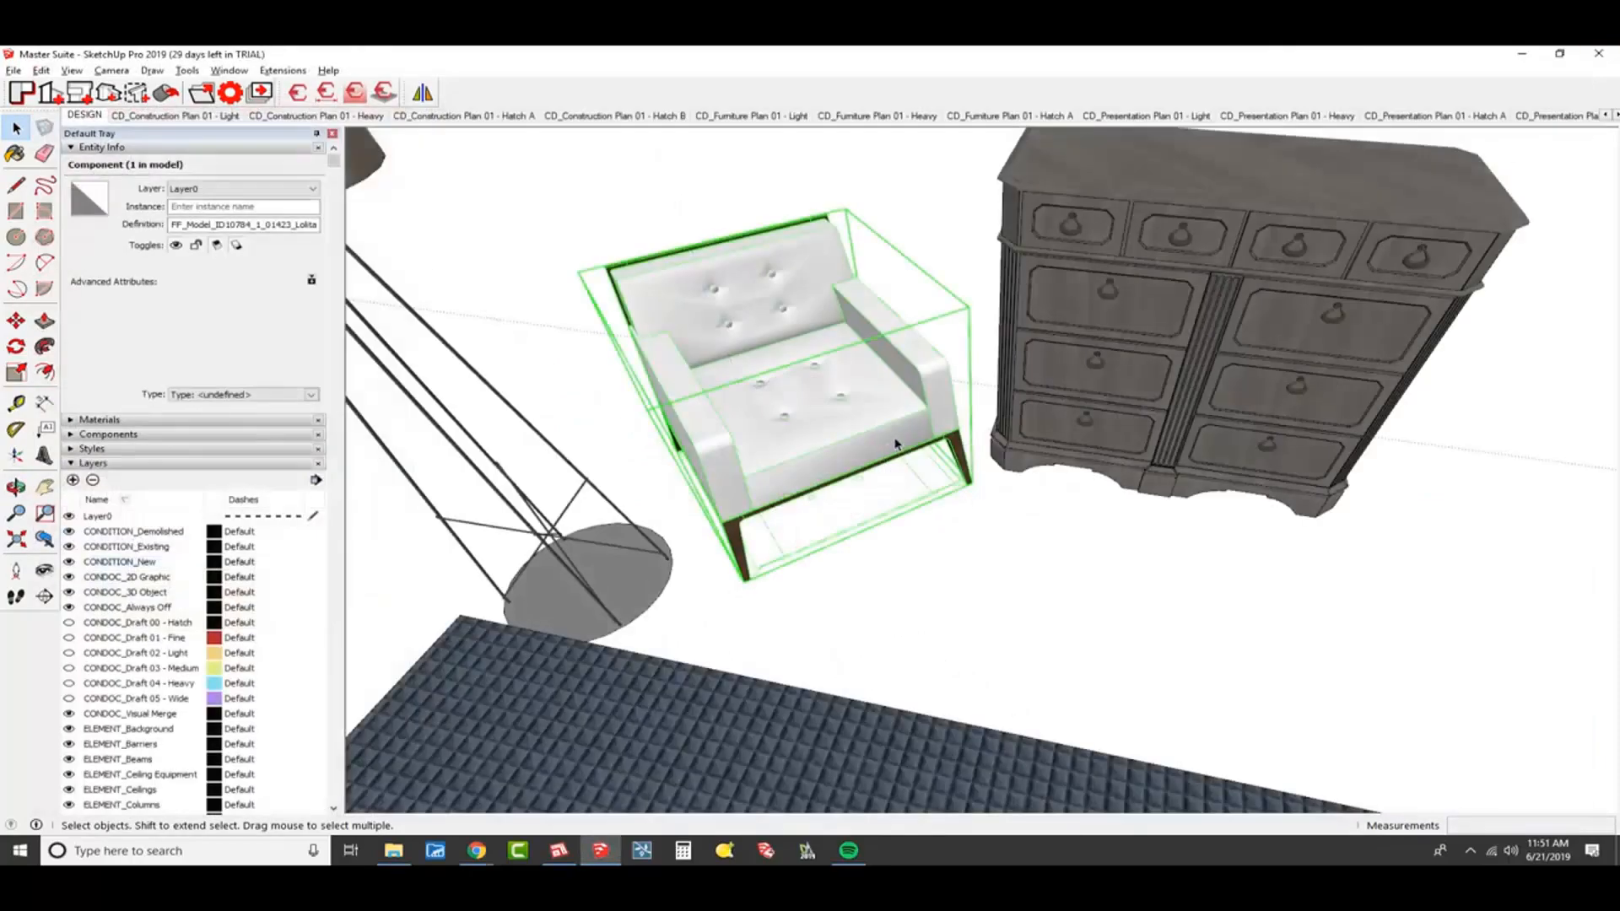
scroll(901, 456, down, 6)
key(Escape)
scroll(1026, 490, down, 2)
middle_drag(1022, 497, 1010, 528)
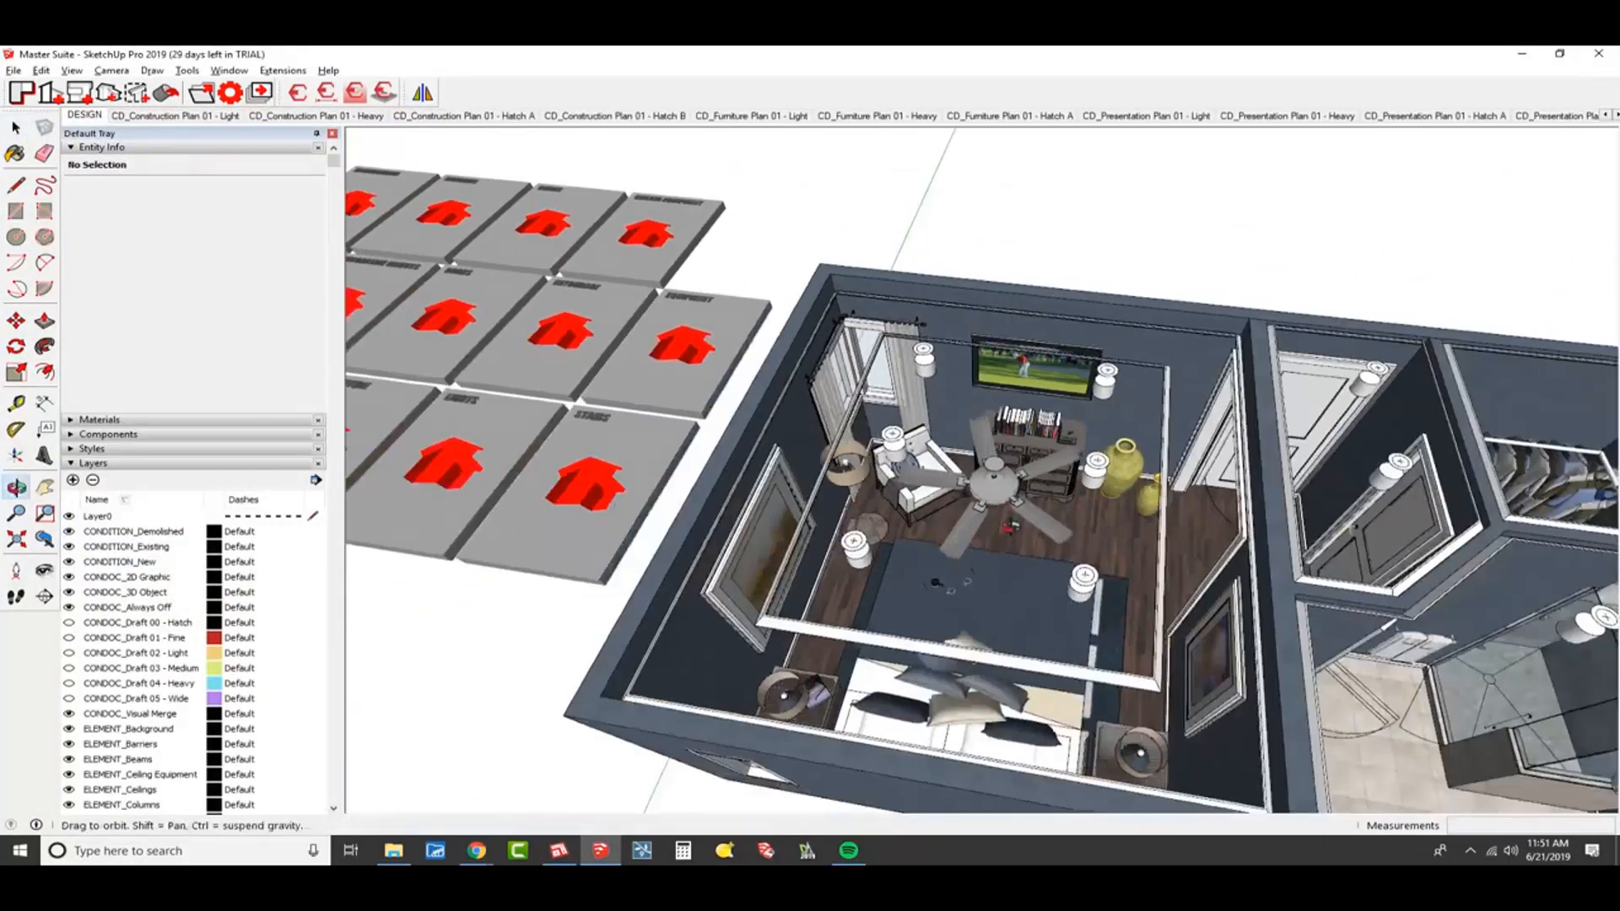
- Examine the bedroom furniture, the ceiling light symbols and the entry's door-swing linework in the model
scroll(1038, 438, up, 10)
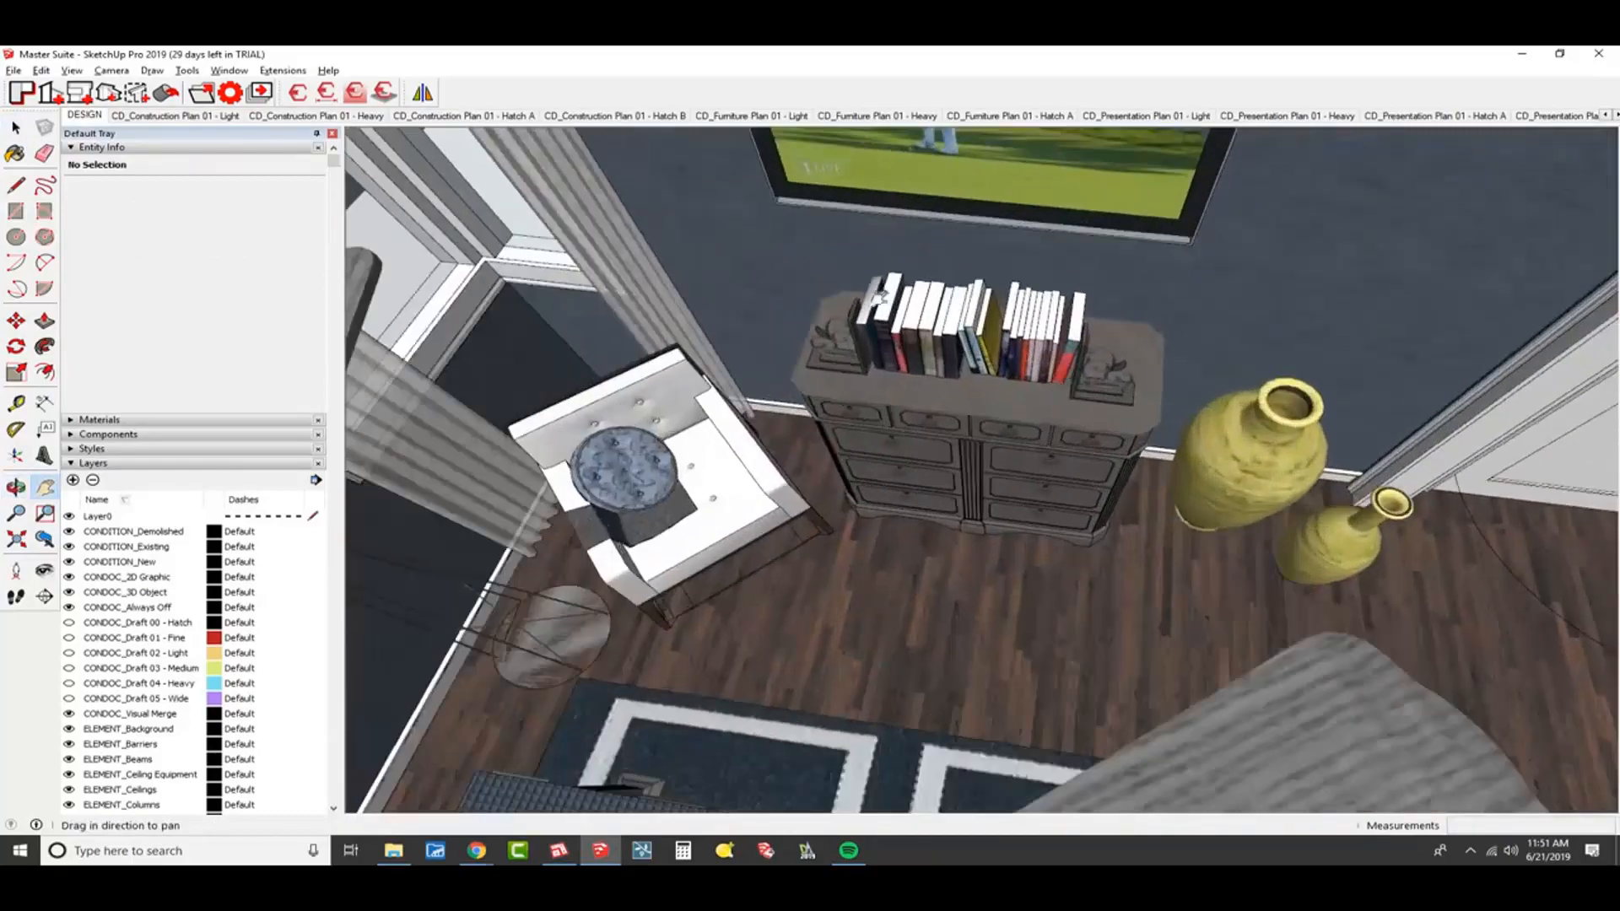
scroll(967, 432, down, 8)
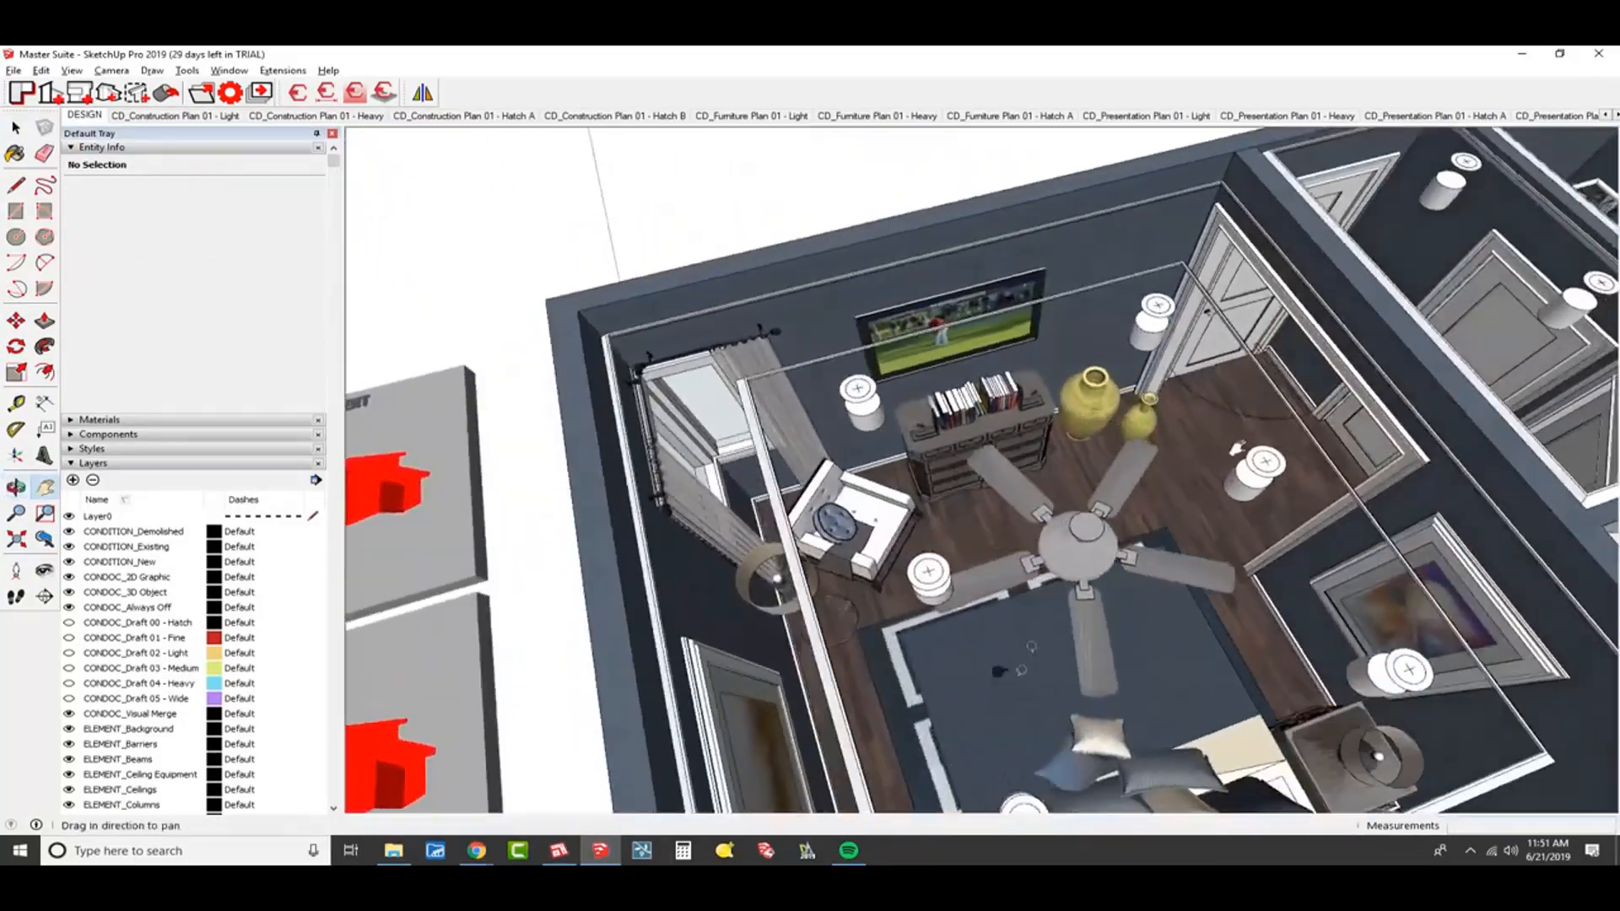
scroll(1238, 447, up, 5)
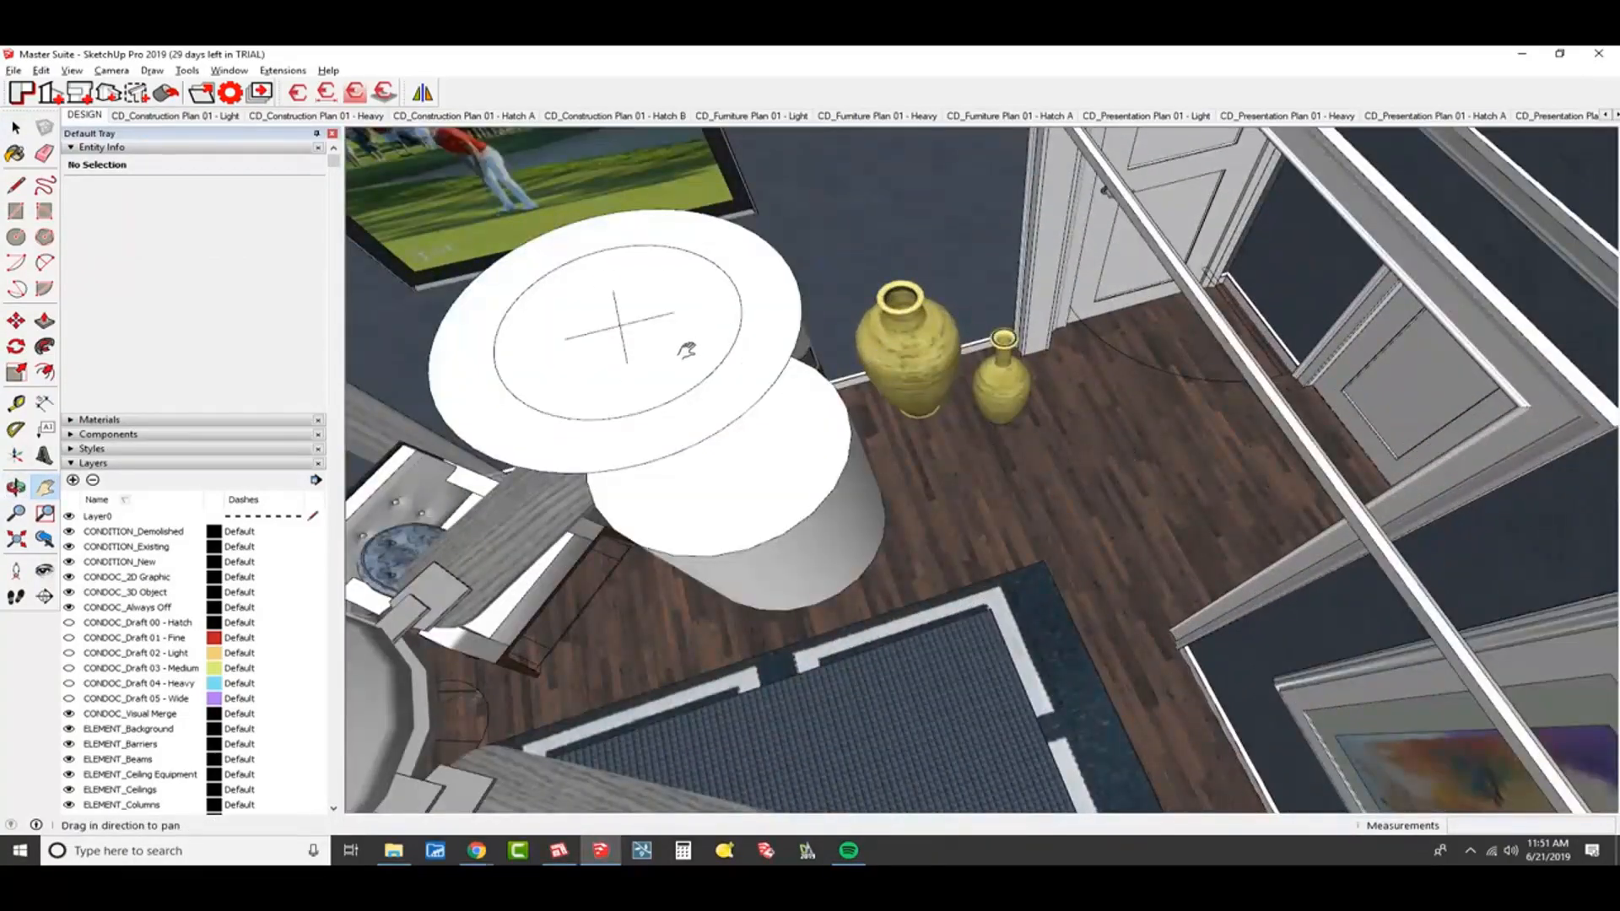
scroll(689, 351, down, 5)
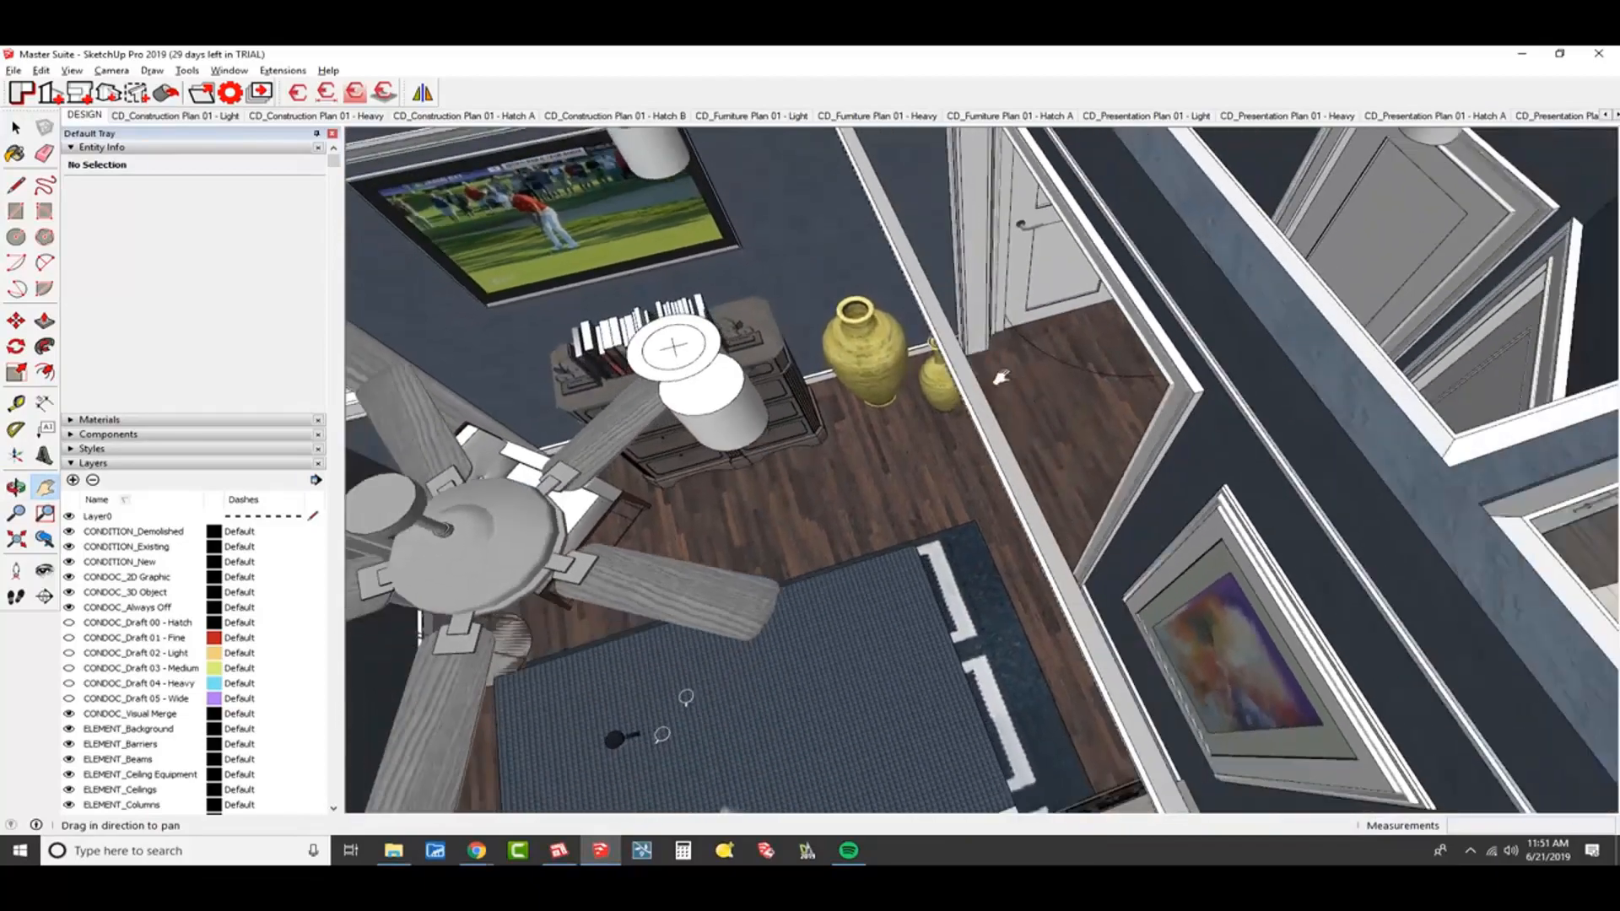
drag(1002, 377, 825, 445)
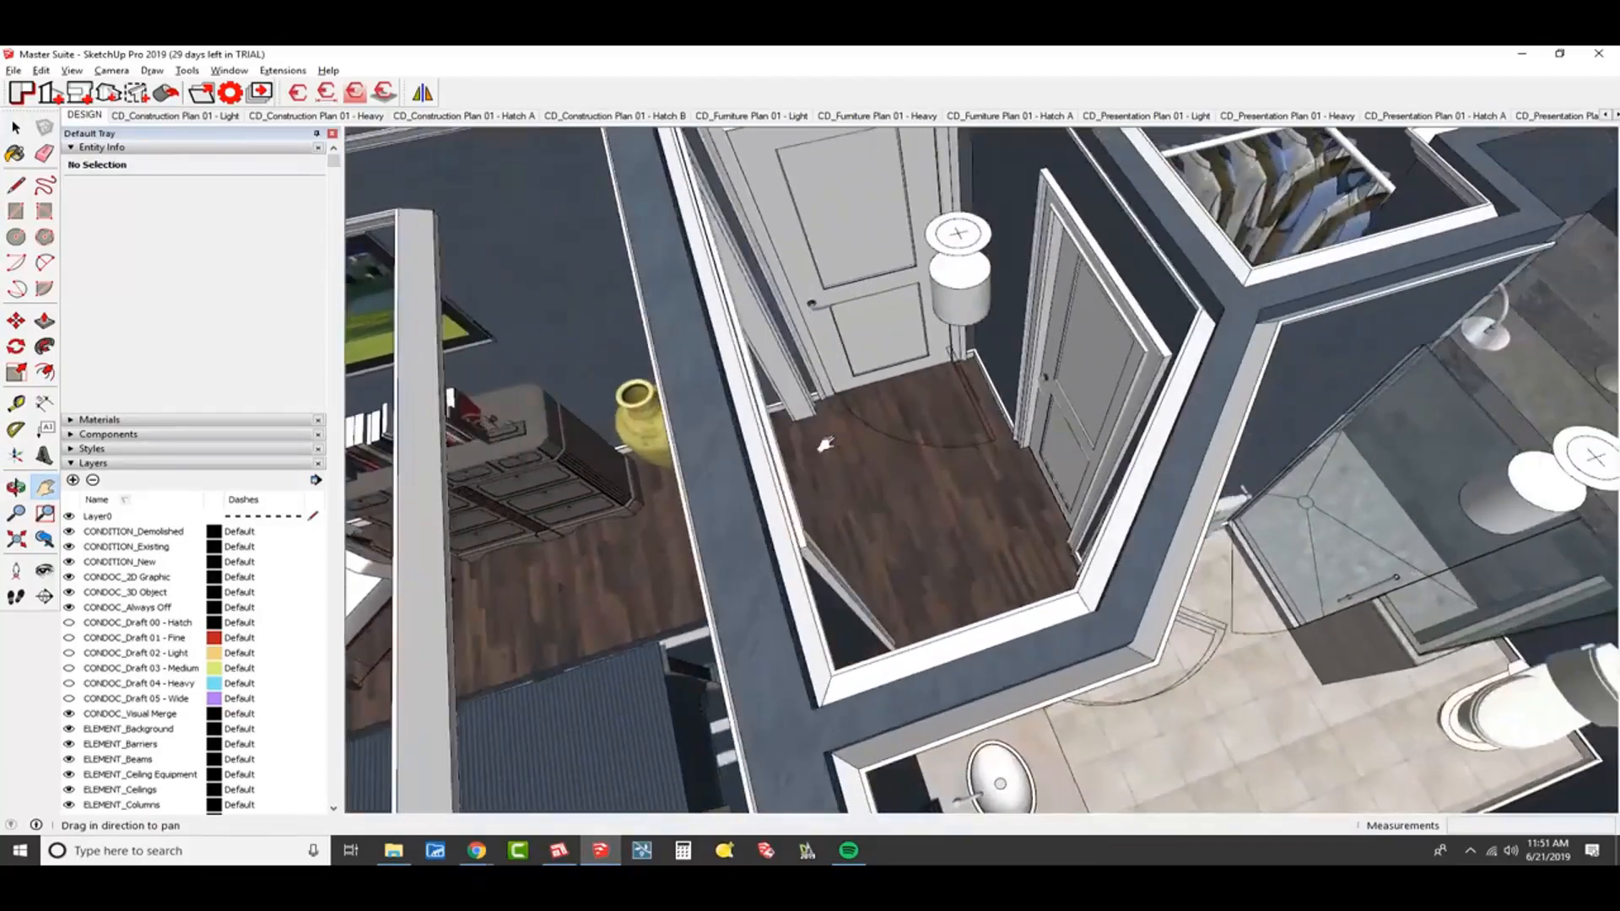
scroll(825, 445, down, 6)
scroll(1089, 531, up, 4)
- Examine the 2D graphics of the bathroom doors and shower, and the clothes linework on the closet floor
middle_drag(1090, 531, 753, 464)
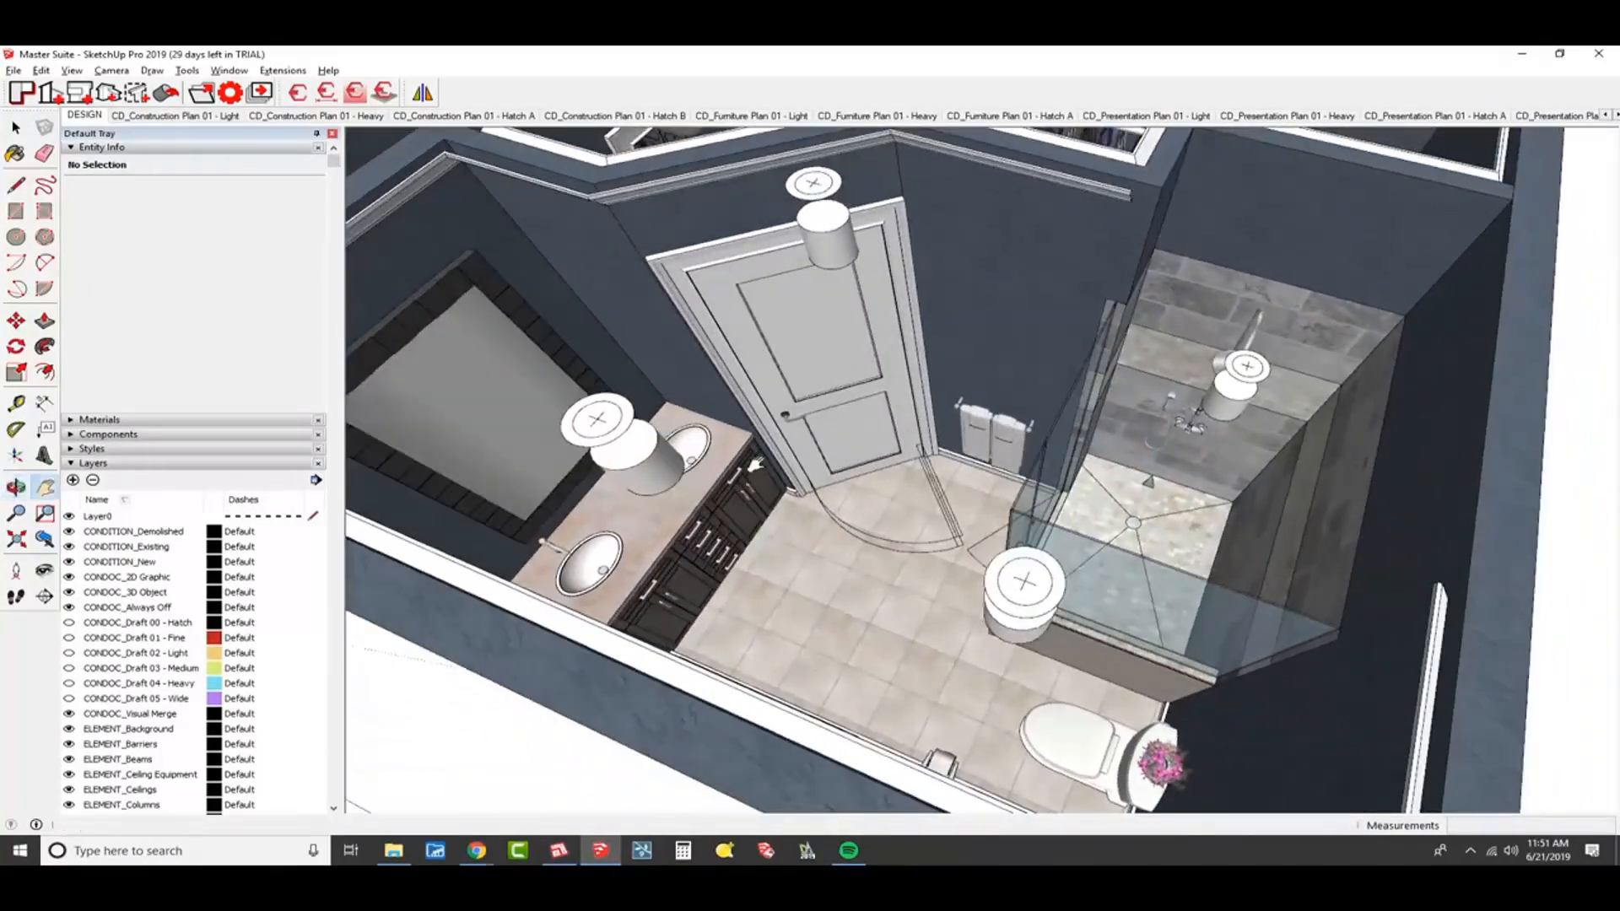
scroll(754, 464, up, 3)
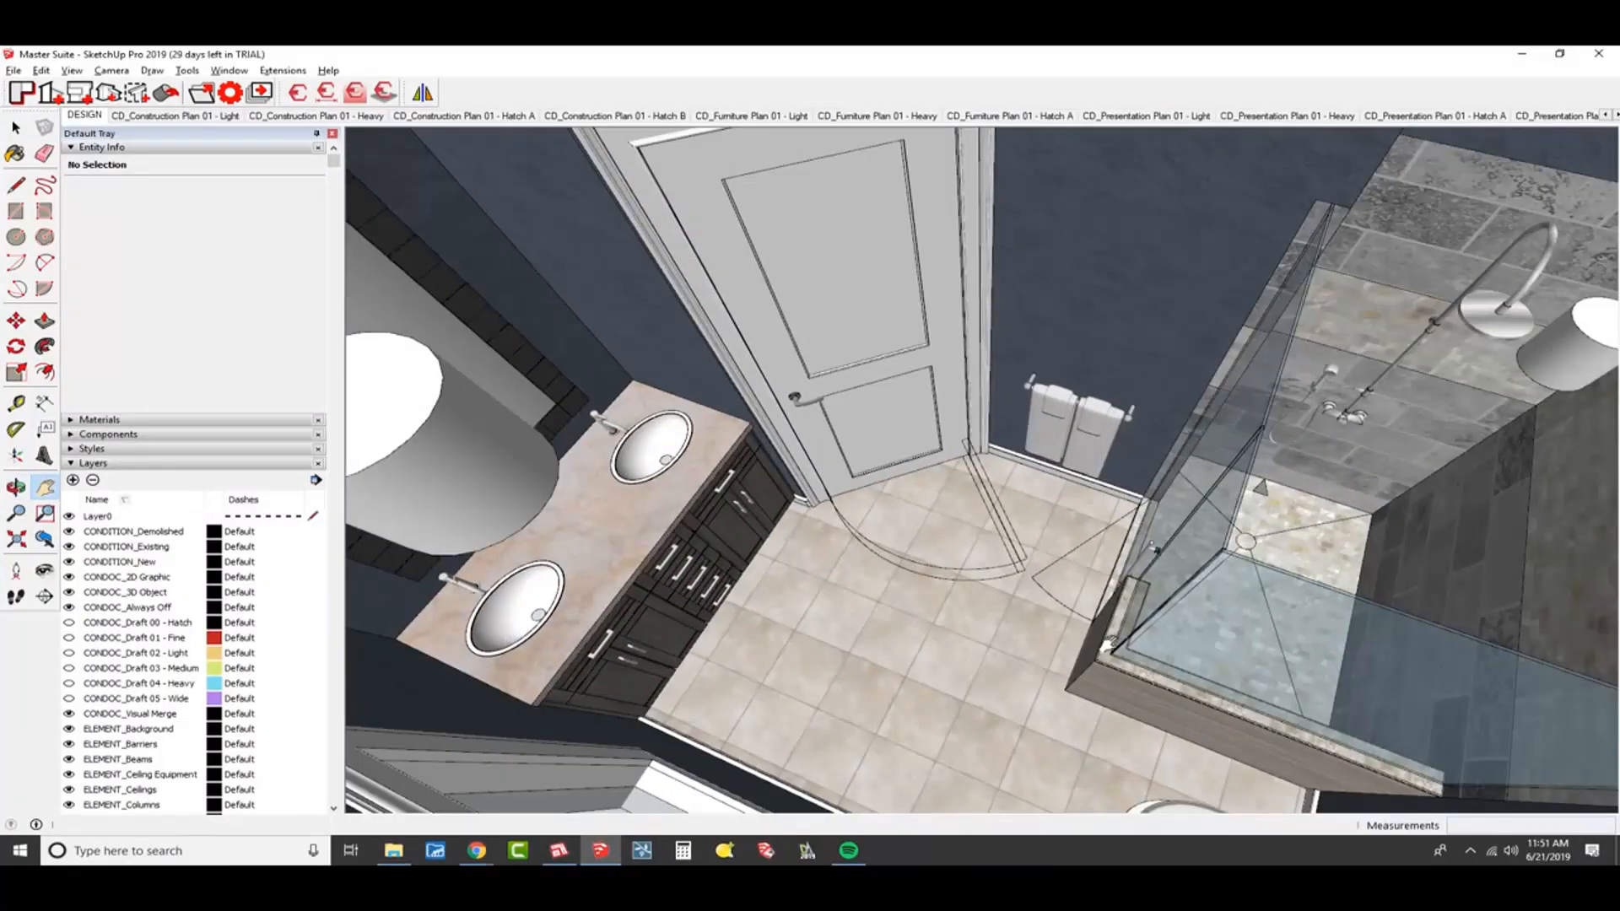
scroll(1108, 645, down, 6)
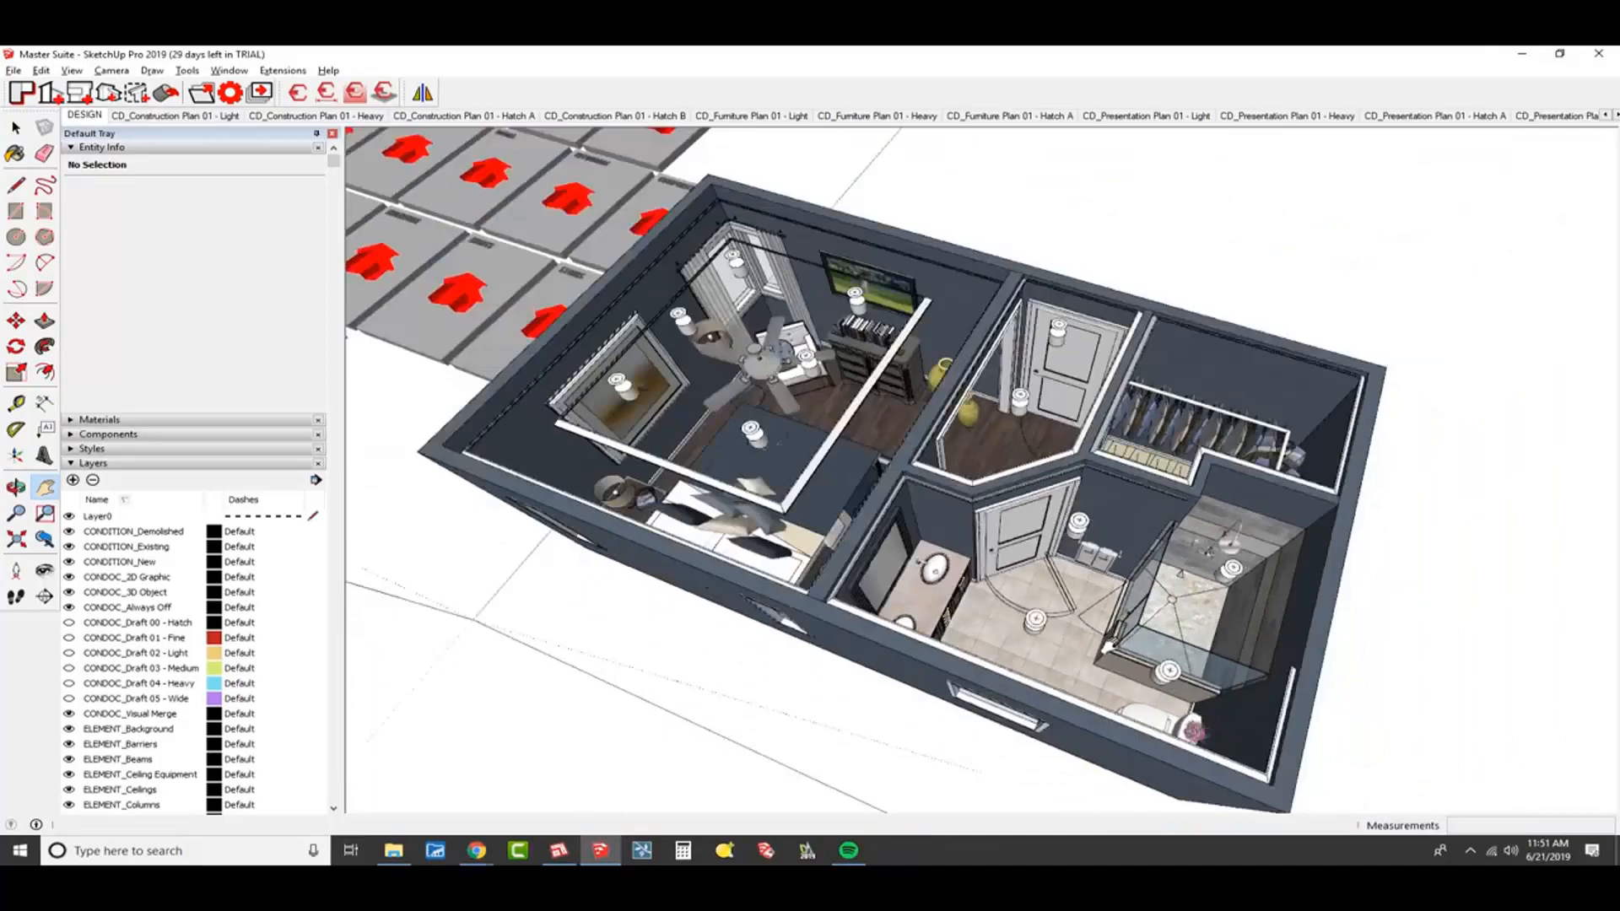
middle_drag(1073, 565, 1131, 631)
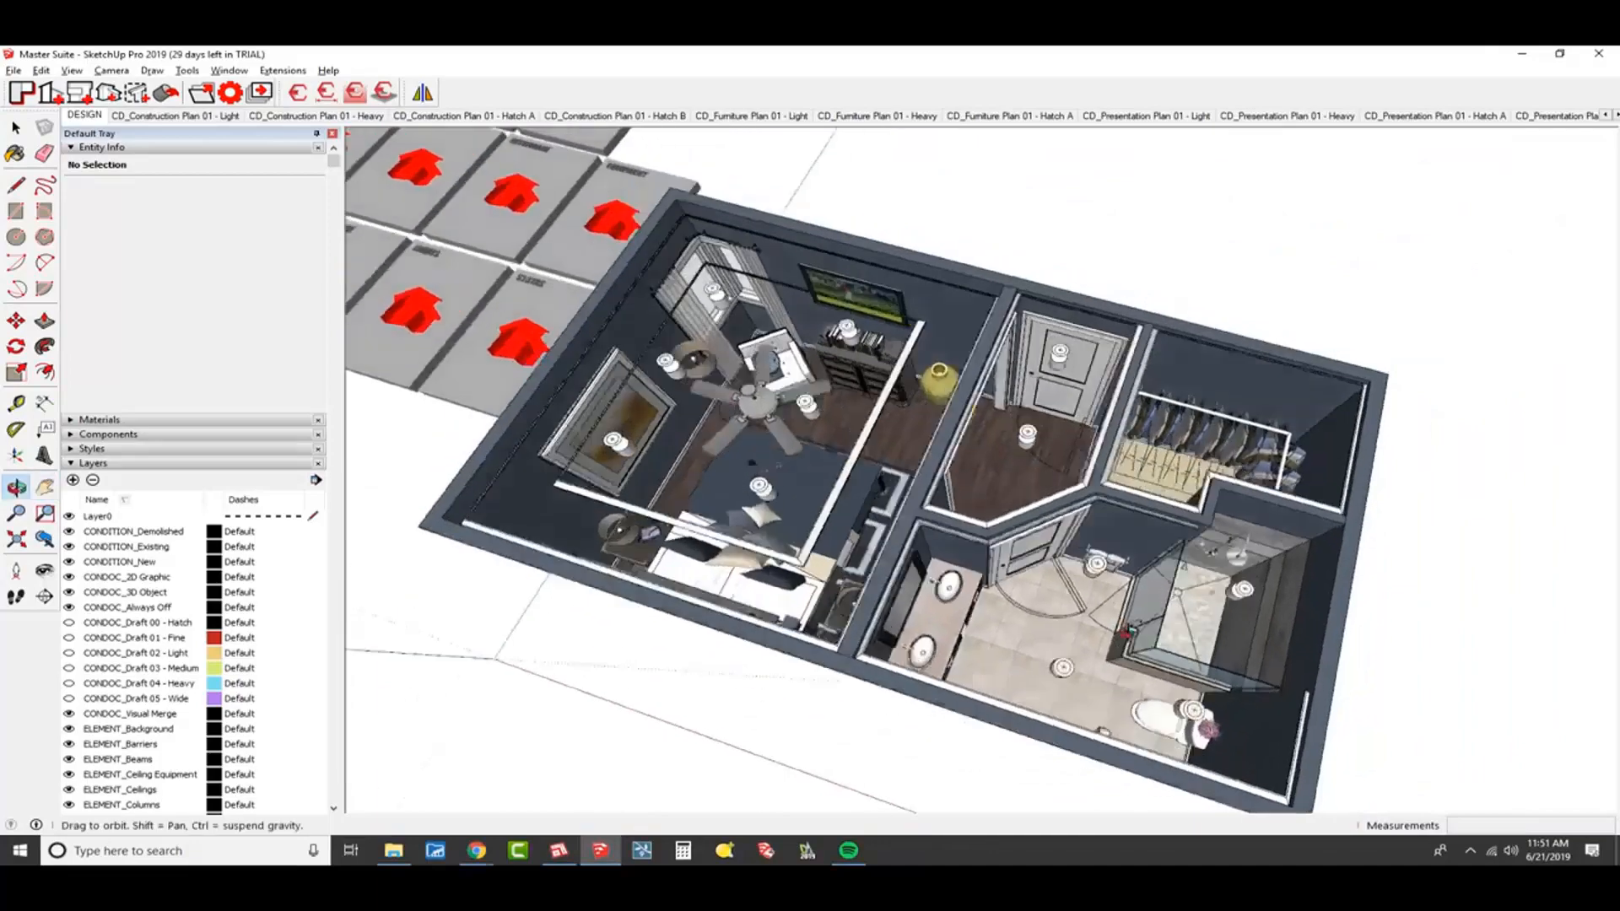
scroll(1129, 633, down, 1)
middle_drag(884, 574, 1026, 566)
scroll(1200, 369, up, 2)
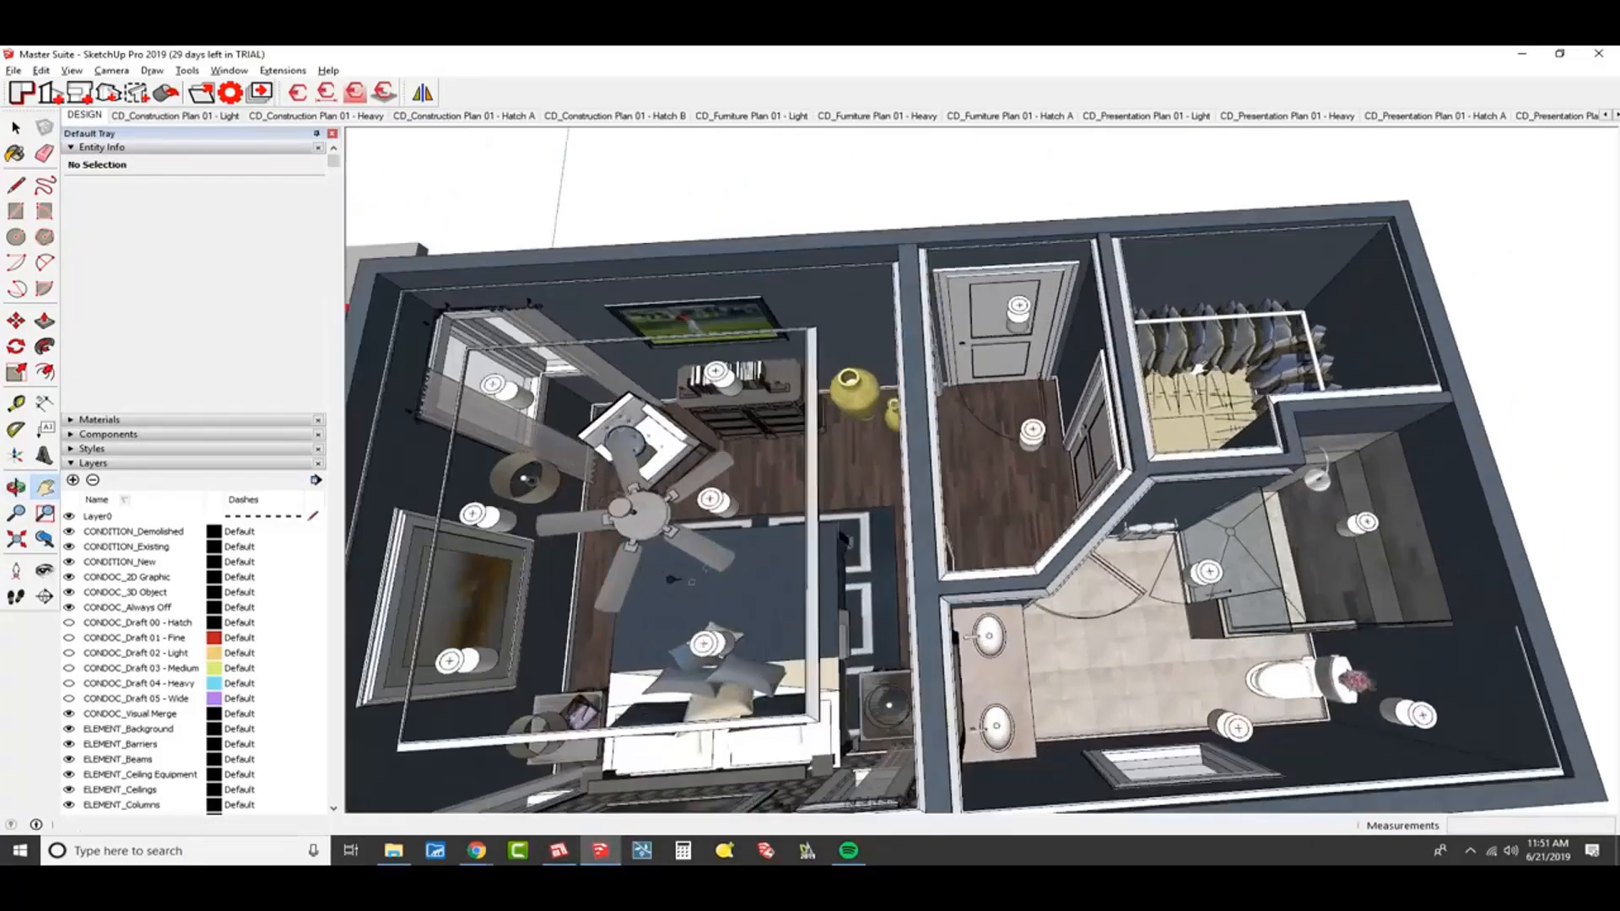
scroll(1257, 364, up, 4)
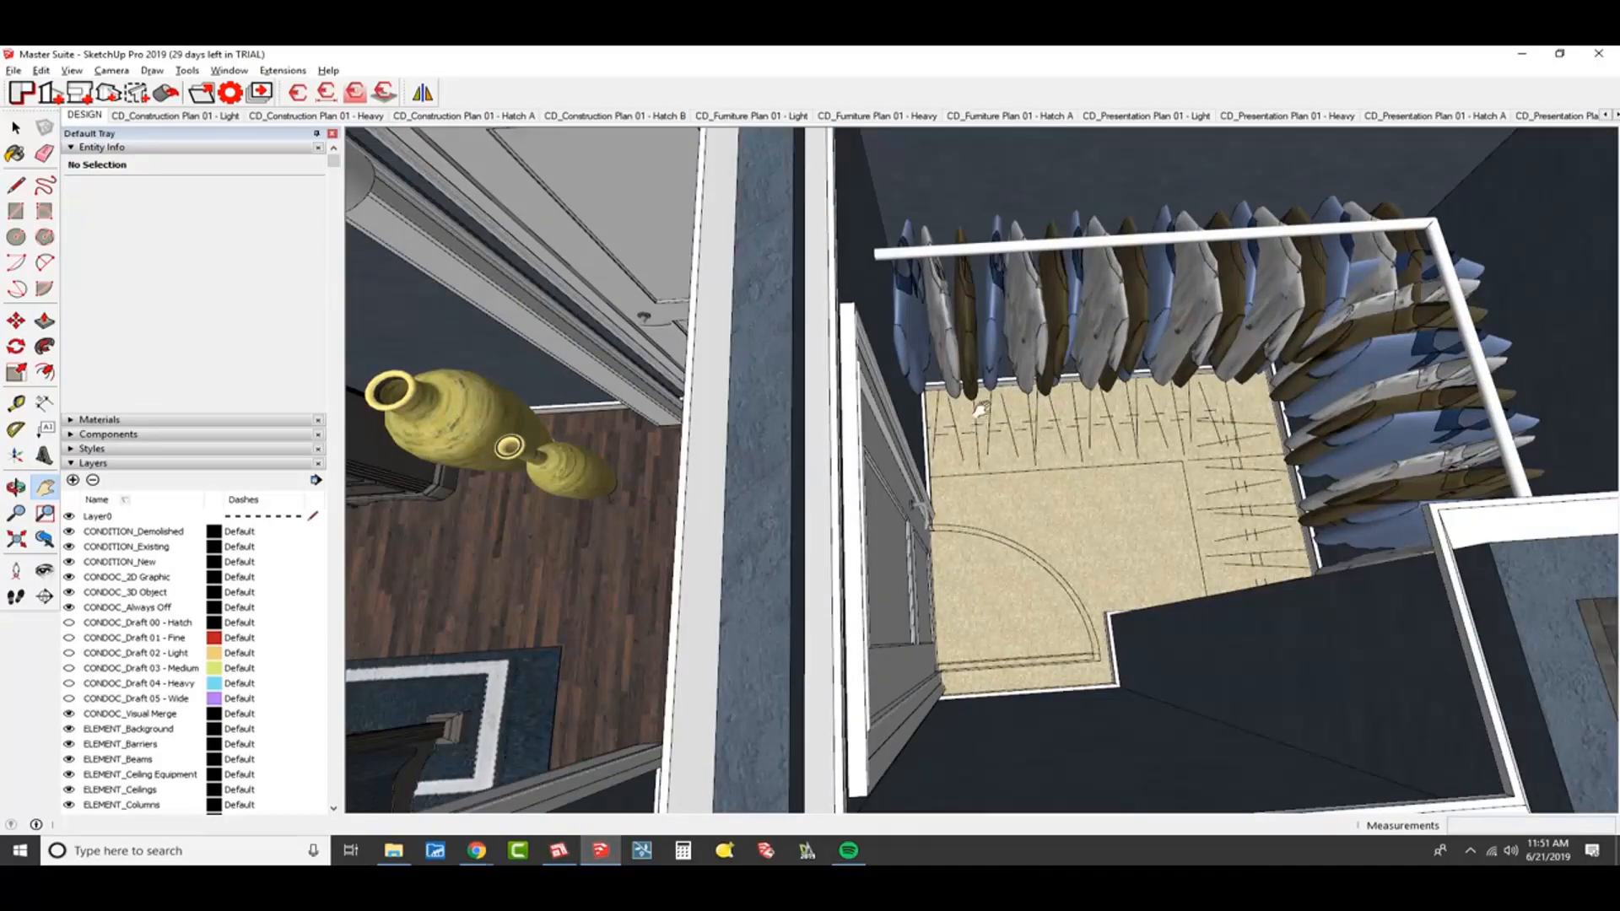
scroll(1044, 374, down, 3)
scroll(1044, 373, down, 2)
drag(1101, 625, 1144, 547)
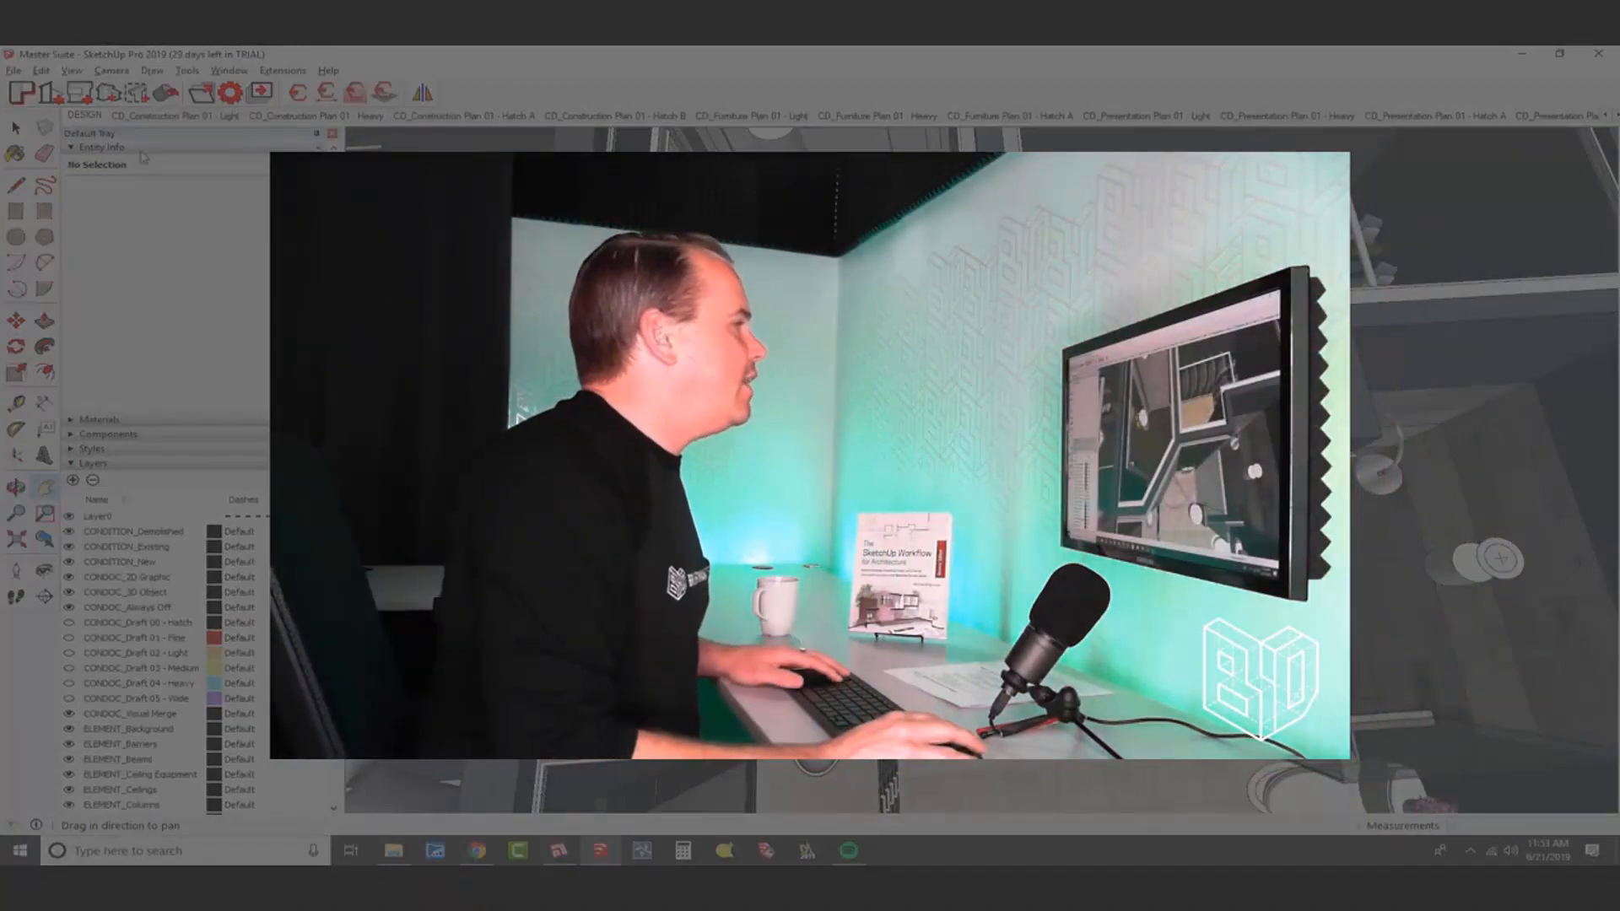
- Search the 3D Warehouse components for "condoc" and open the ConDoc 4 collection by Brightman Designs
click(169, 147)
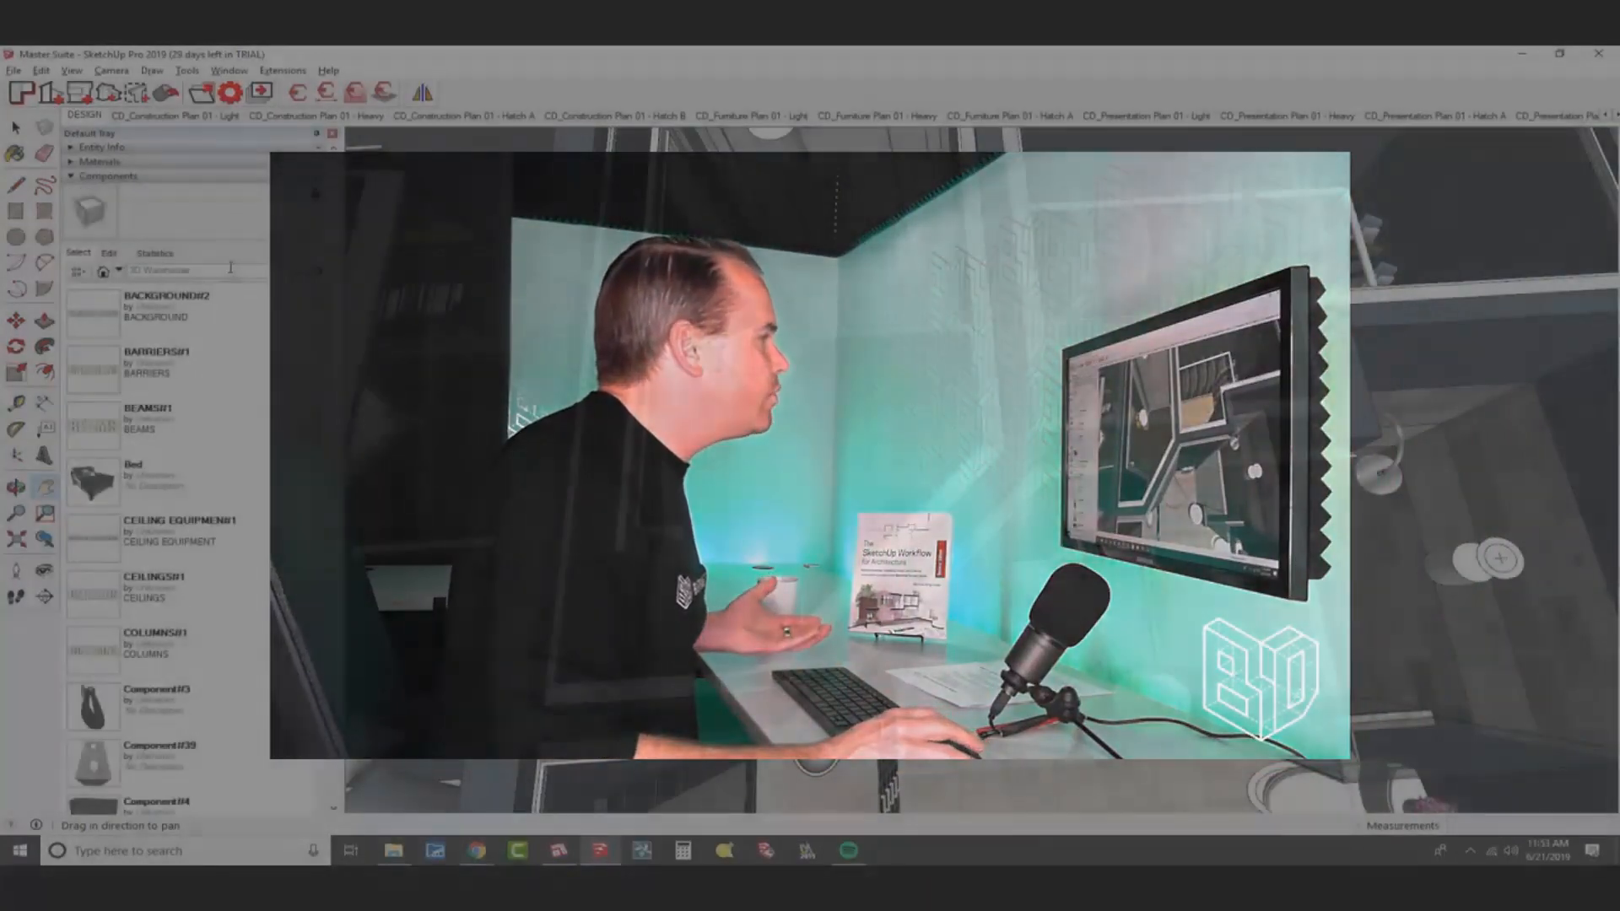
click(169, 175)
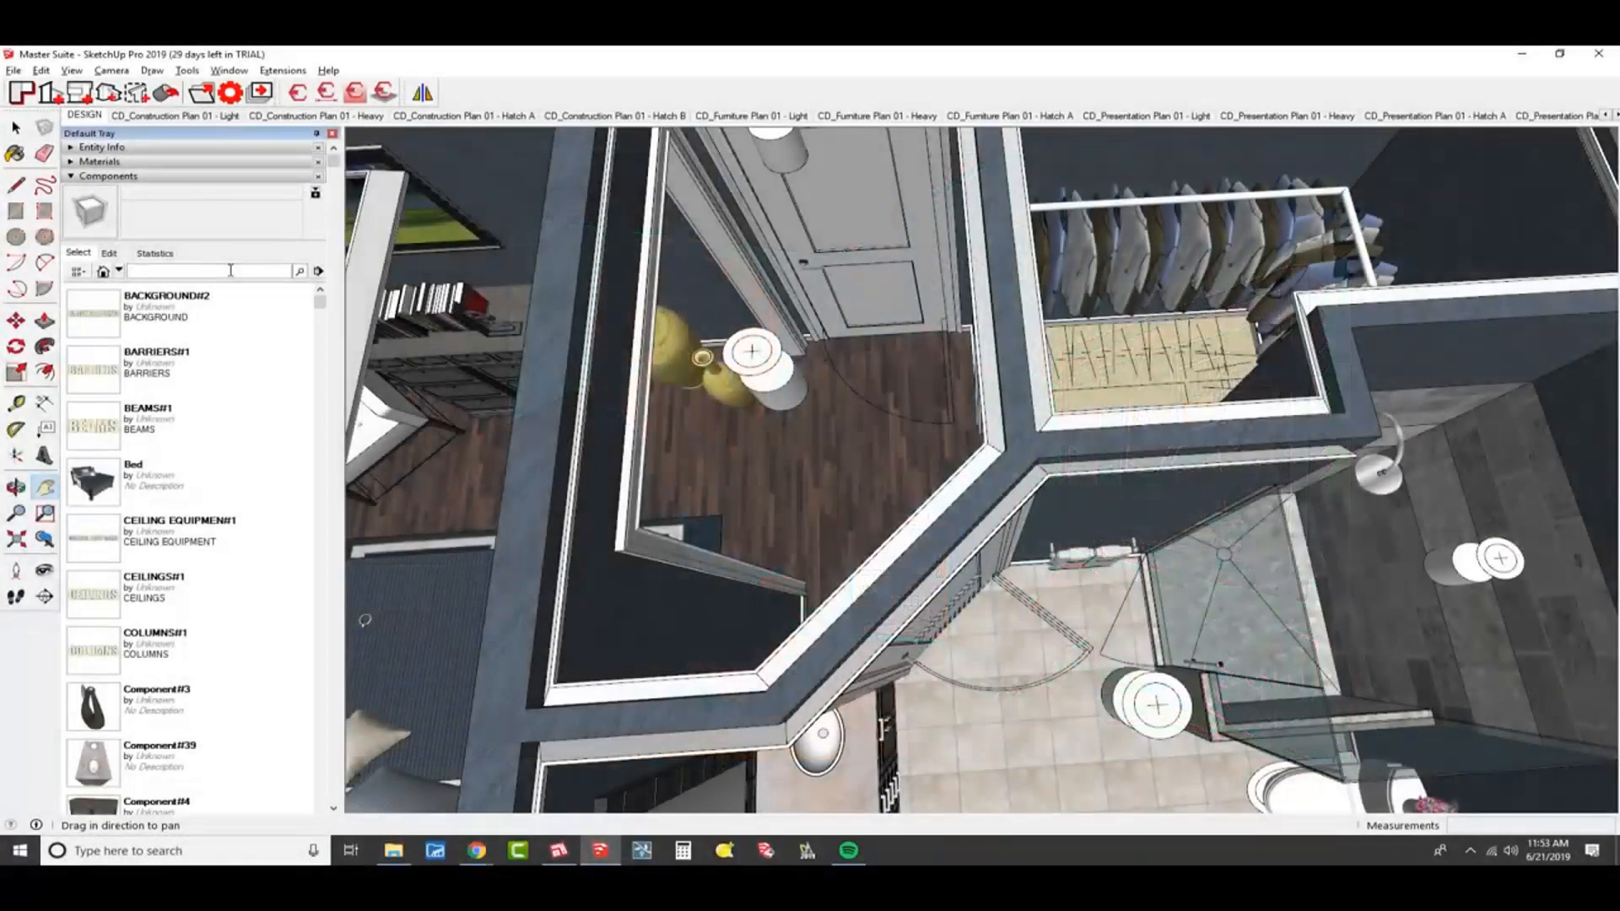
click(231, 270)
text(condoc)
key(Return)
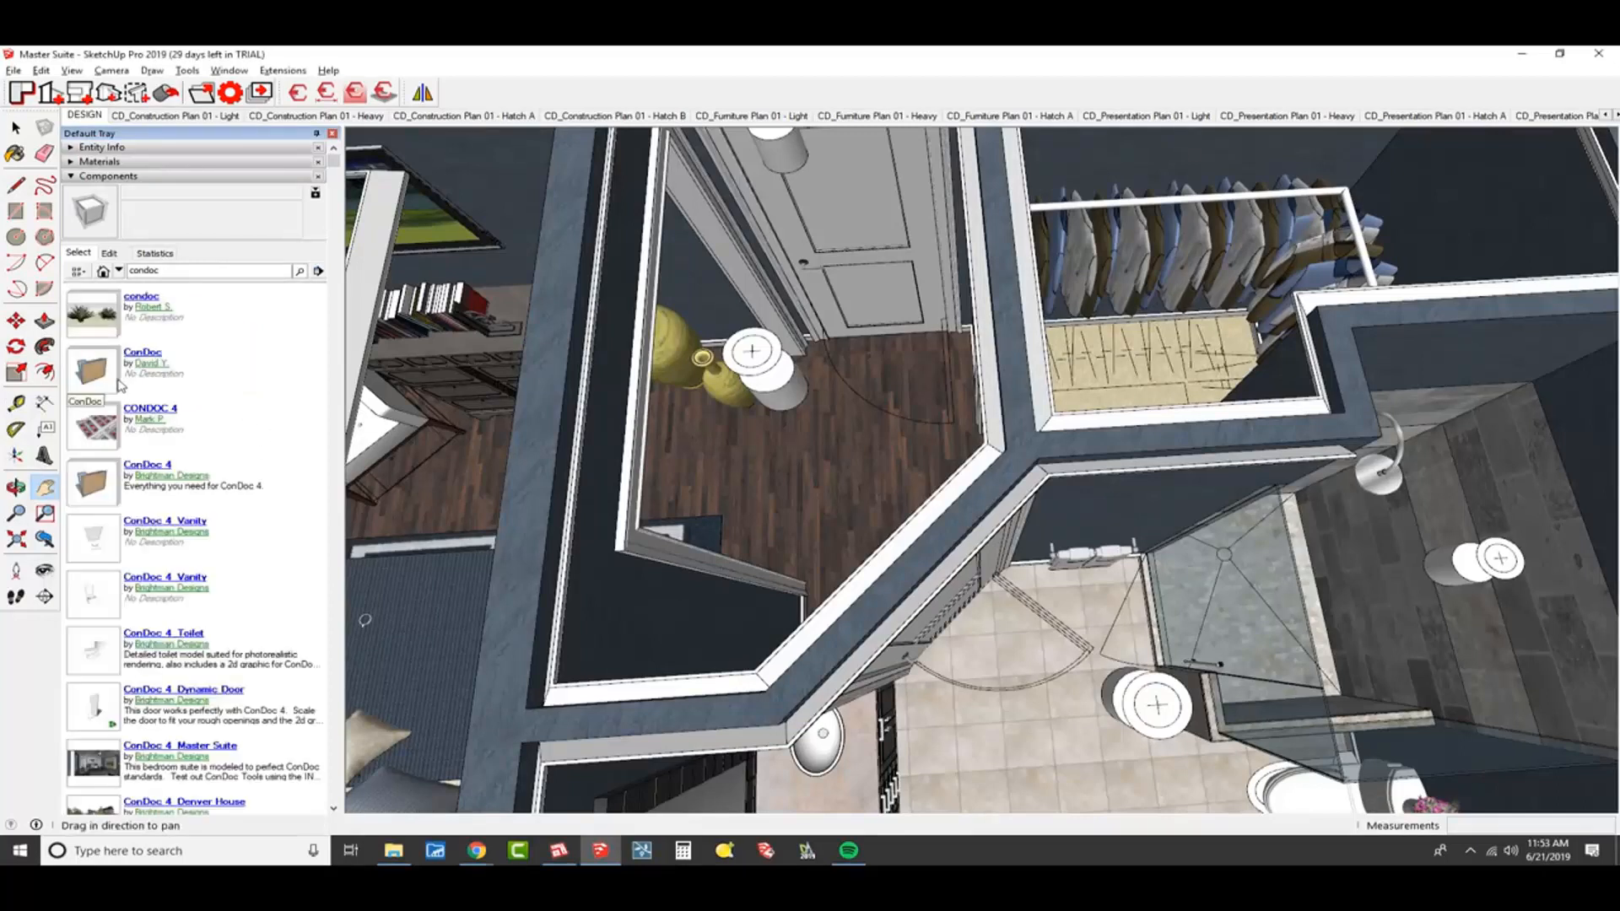
click(102, 495)
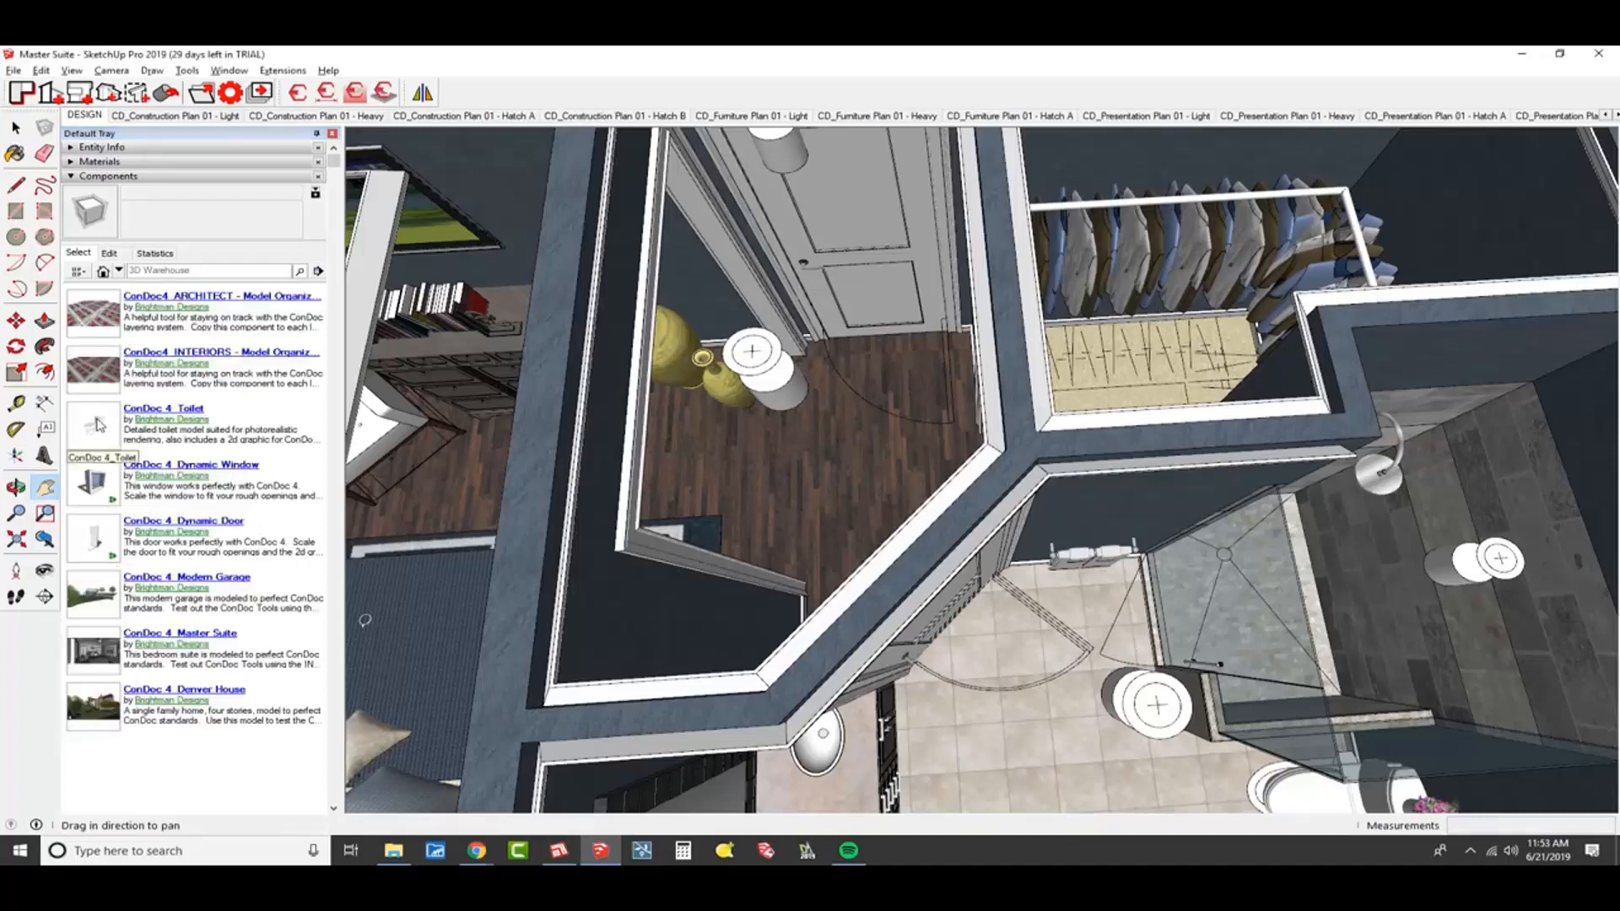
- Download the ConDoc 4_Toilet component and place it on the wood floor of the entry
click(98, 425)
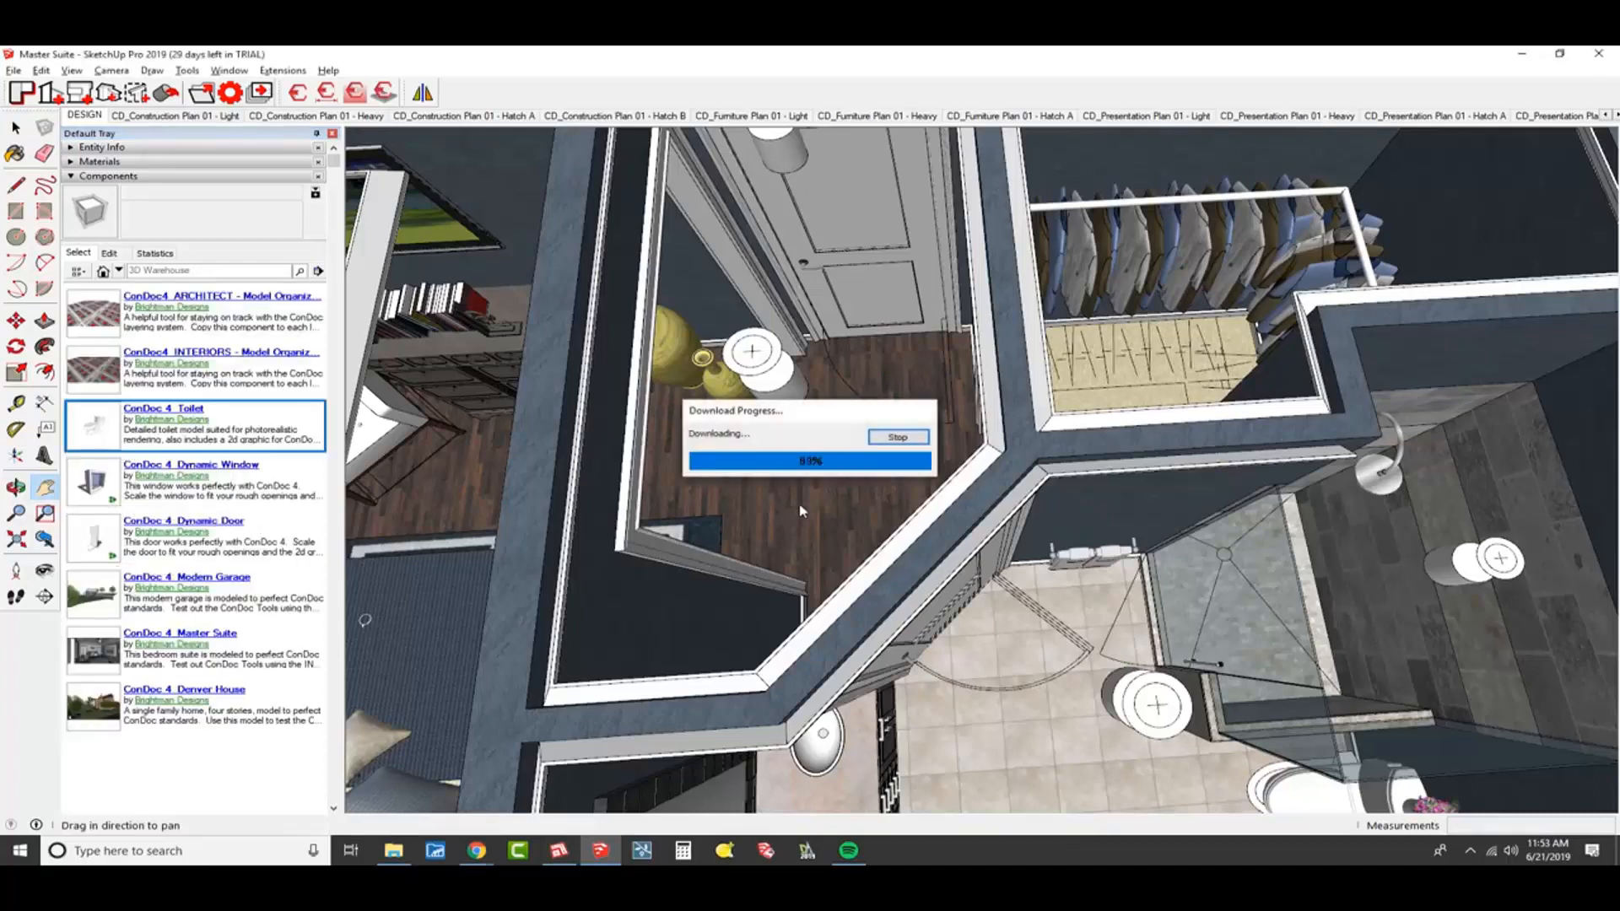
click(832, 467)
scroll(832, 472, up, 6)
shift+middle_drag(831, 473, 1316, 182)
shift+middle_drag(1049, 463, 931, 279)
scroll(932, 521, down, 4)
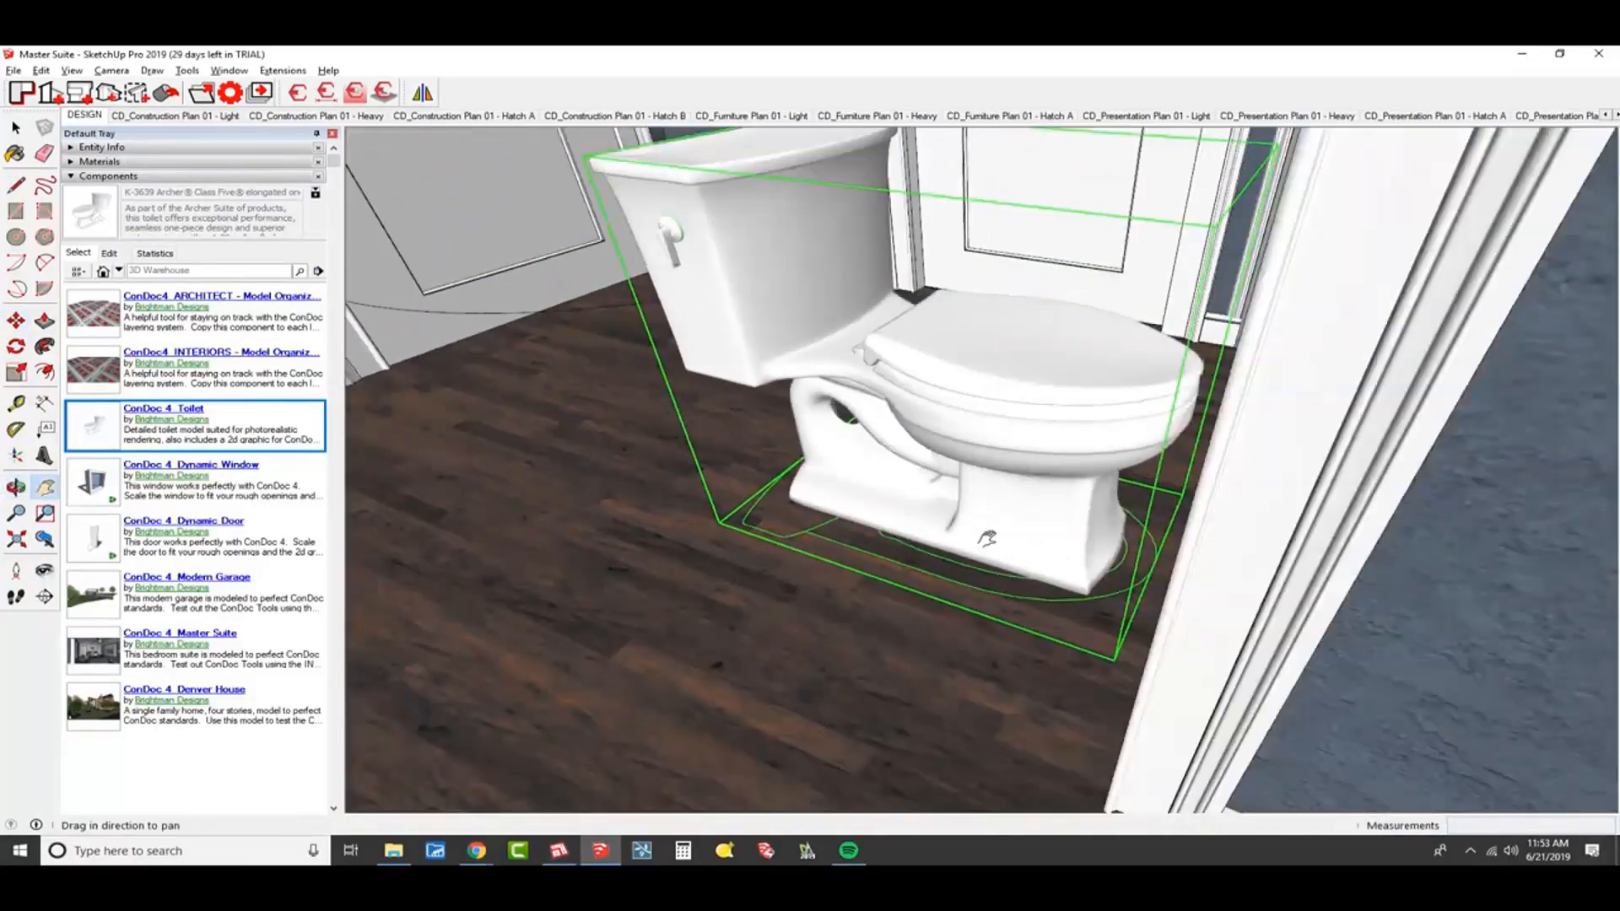
- Inspect the layer assignments of the 3D object and the 2D graphic inside the toilet component
double_click(947, 446)
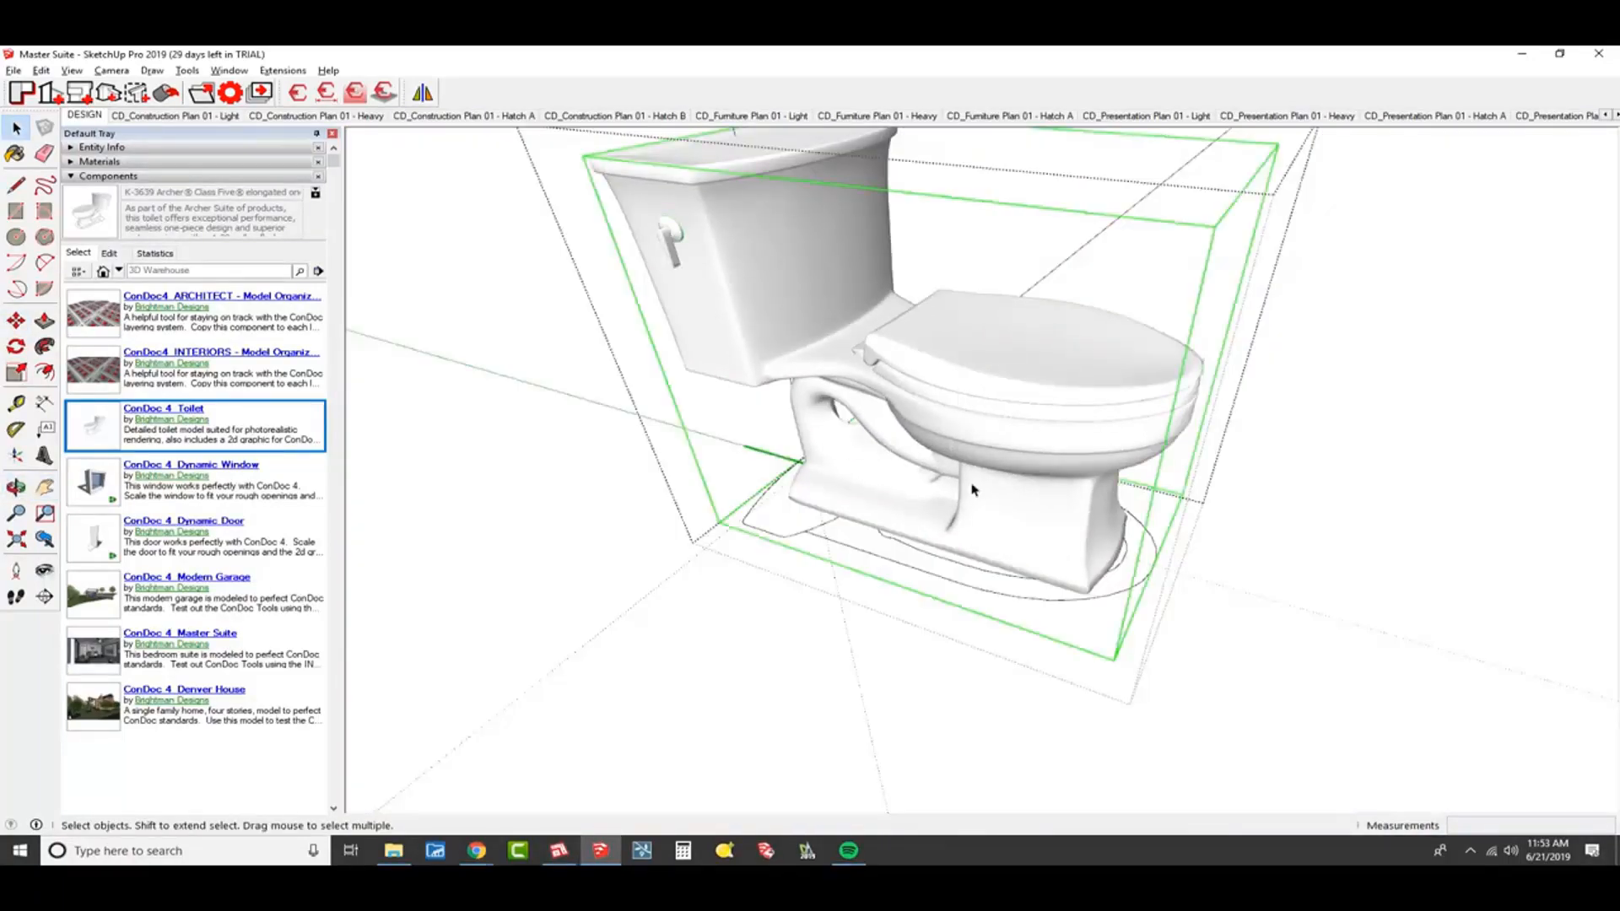
click(250, 150)
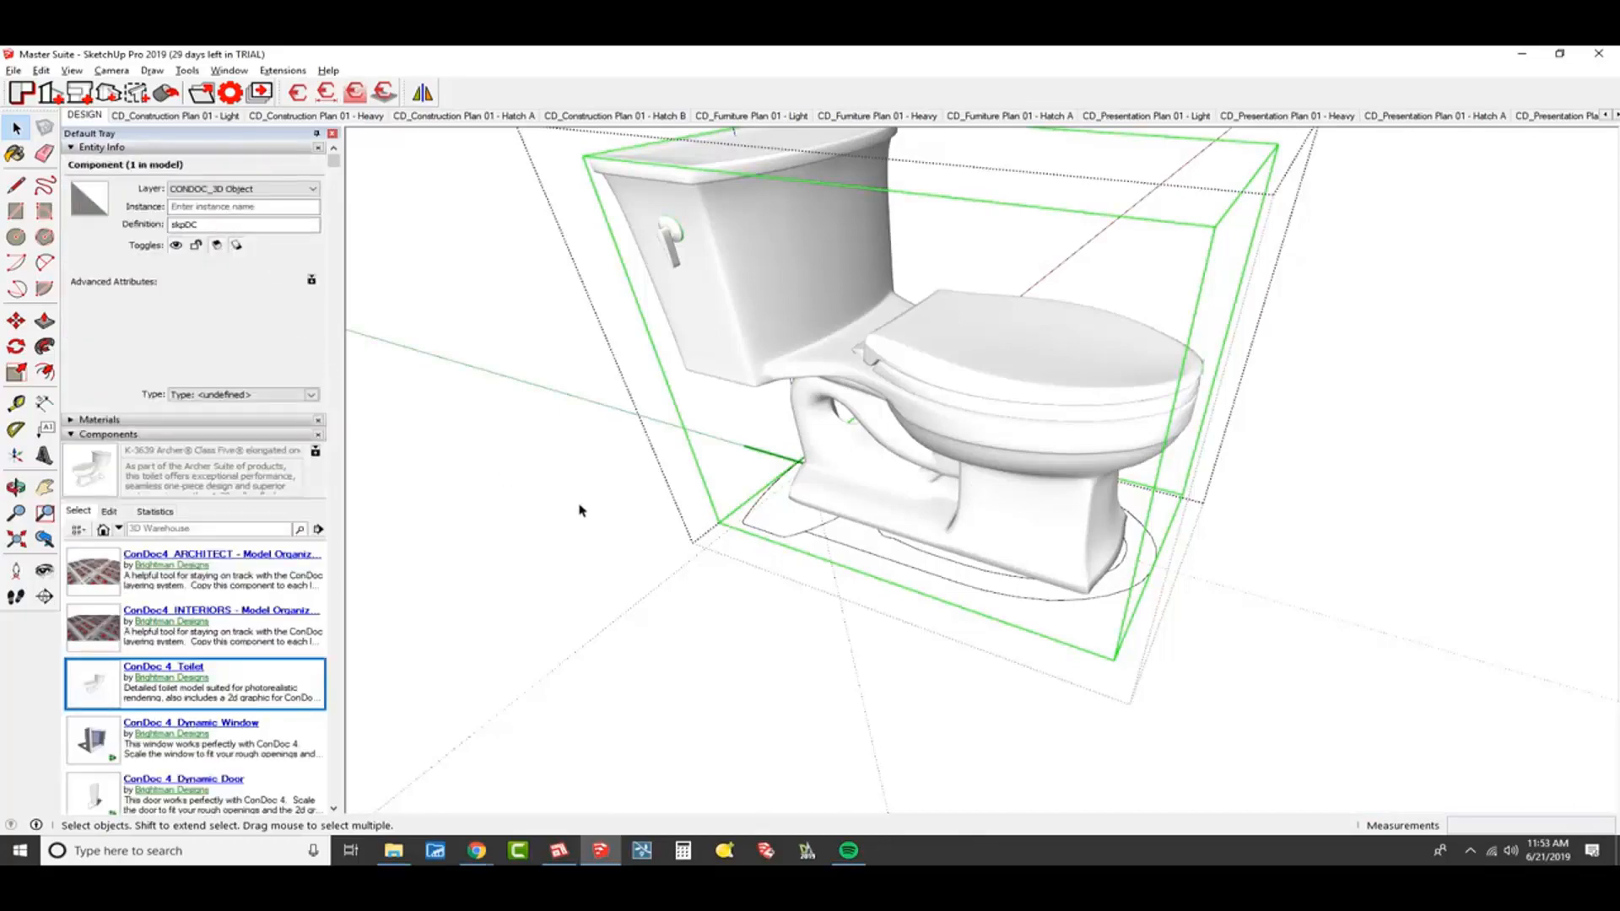
drag(805, 619, 718, 540)
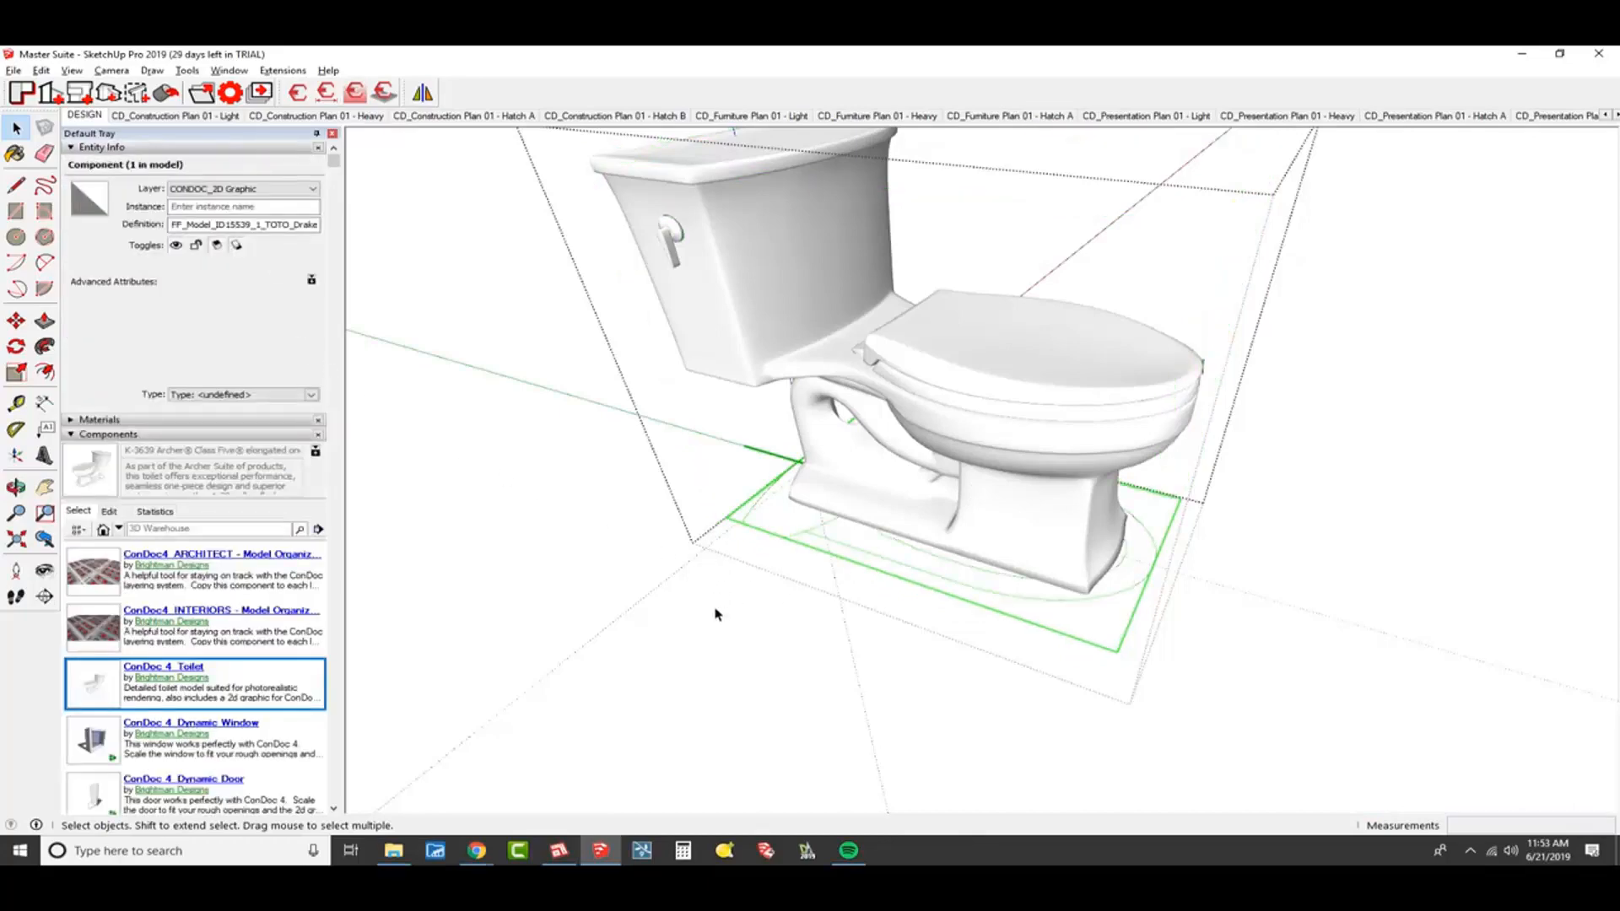
middle_drag(830, 370, 799, 495)
key(Escape)
- Delete the sample toilet from the entry floor and bring the whole Master Suite into view
scroll(799, 492, down, 8)
shift+middle_drag(793, 407, 778, 460)
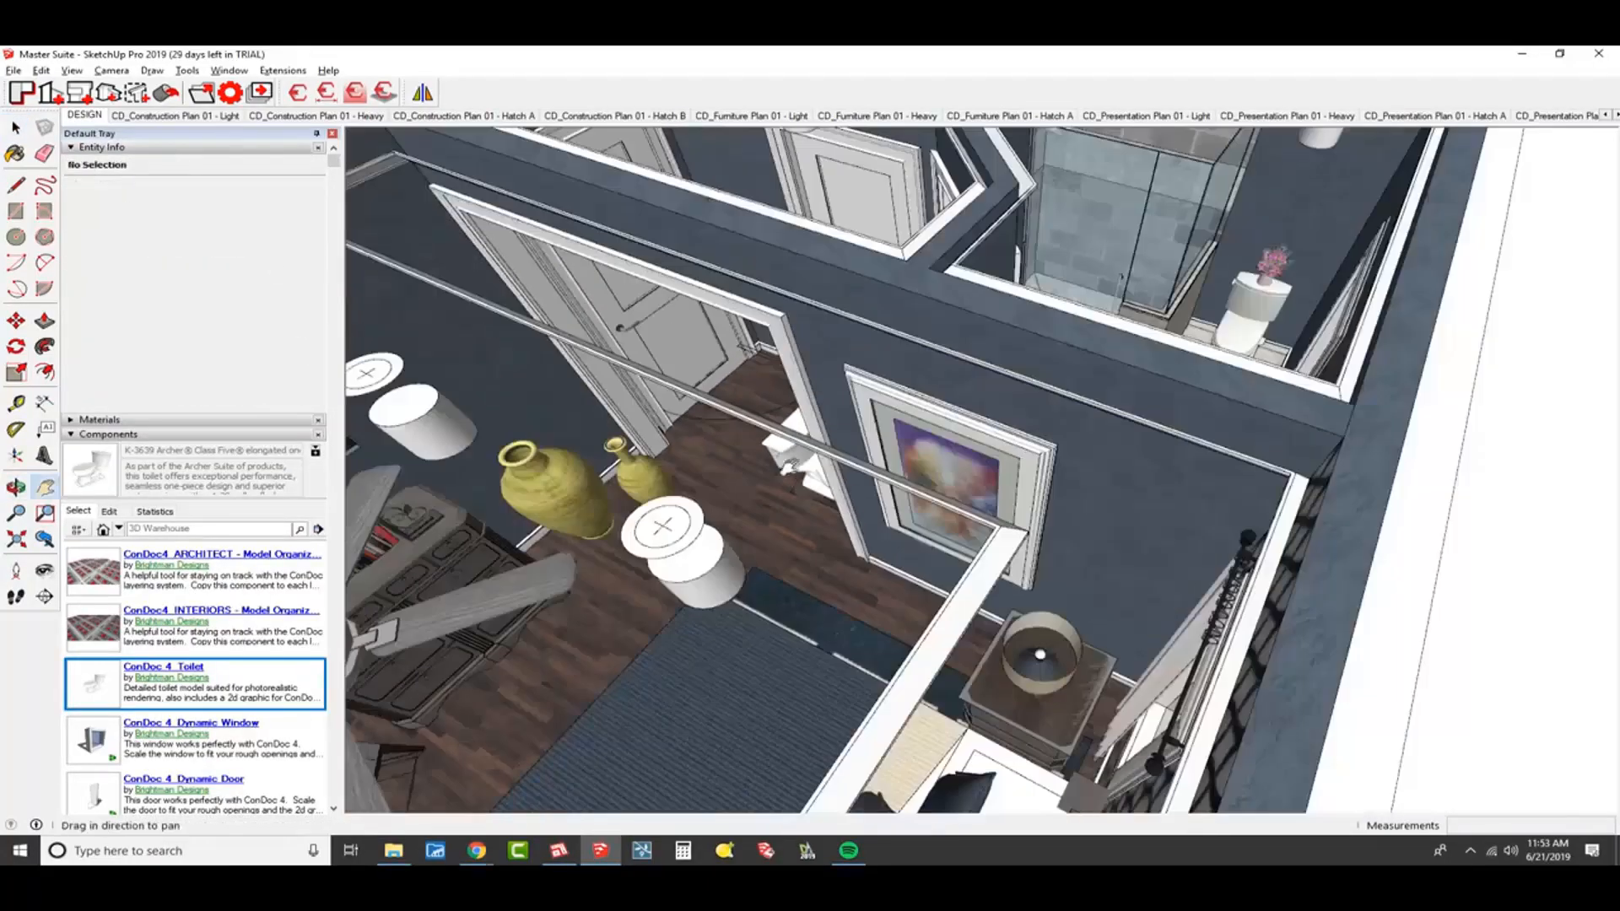
click(780, 465)
key(Delete)
scroll(780, 464, down, 6)
middle_drag(919, 371, 789, 433)
shift+middle_drag(790, 434, 1020, 405)
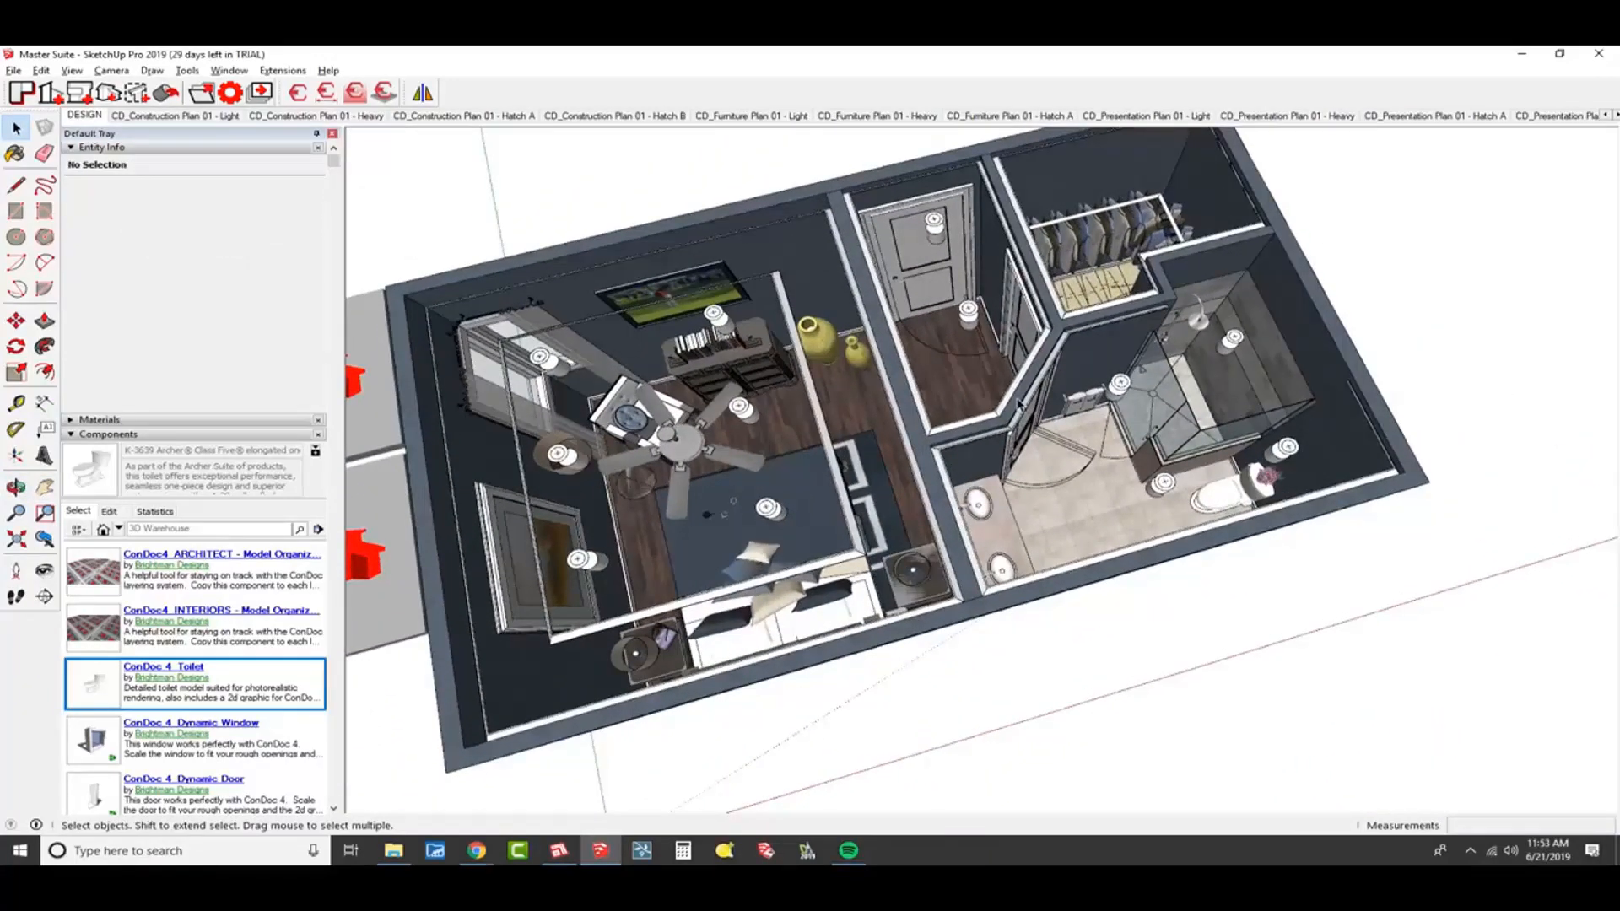